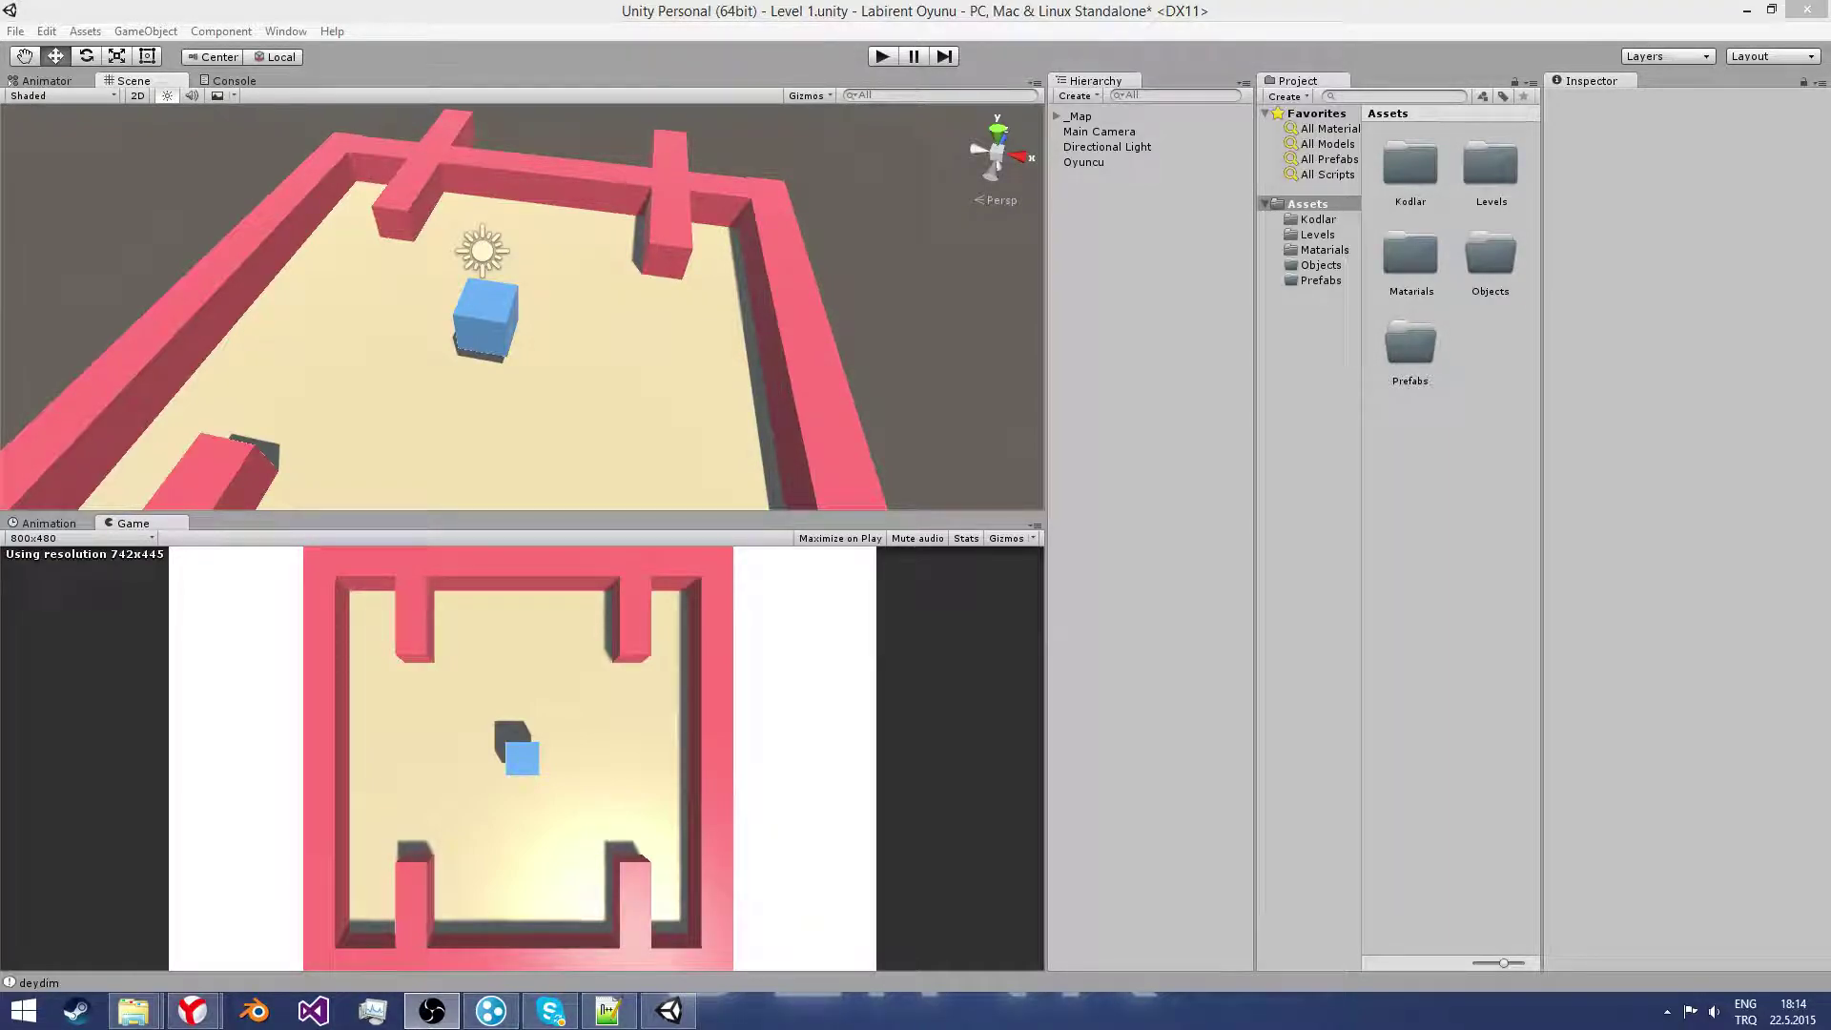
# Step: Select the blue player cube Oyuncu to show its Rigidbody and KarakterFizi script
pyautogui.click(1114, 161)
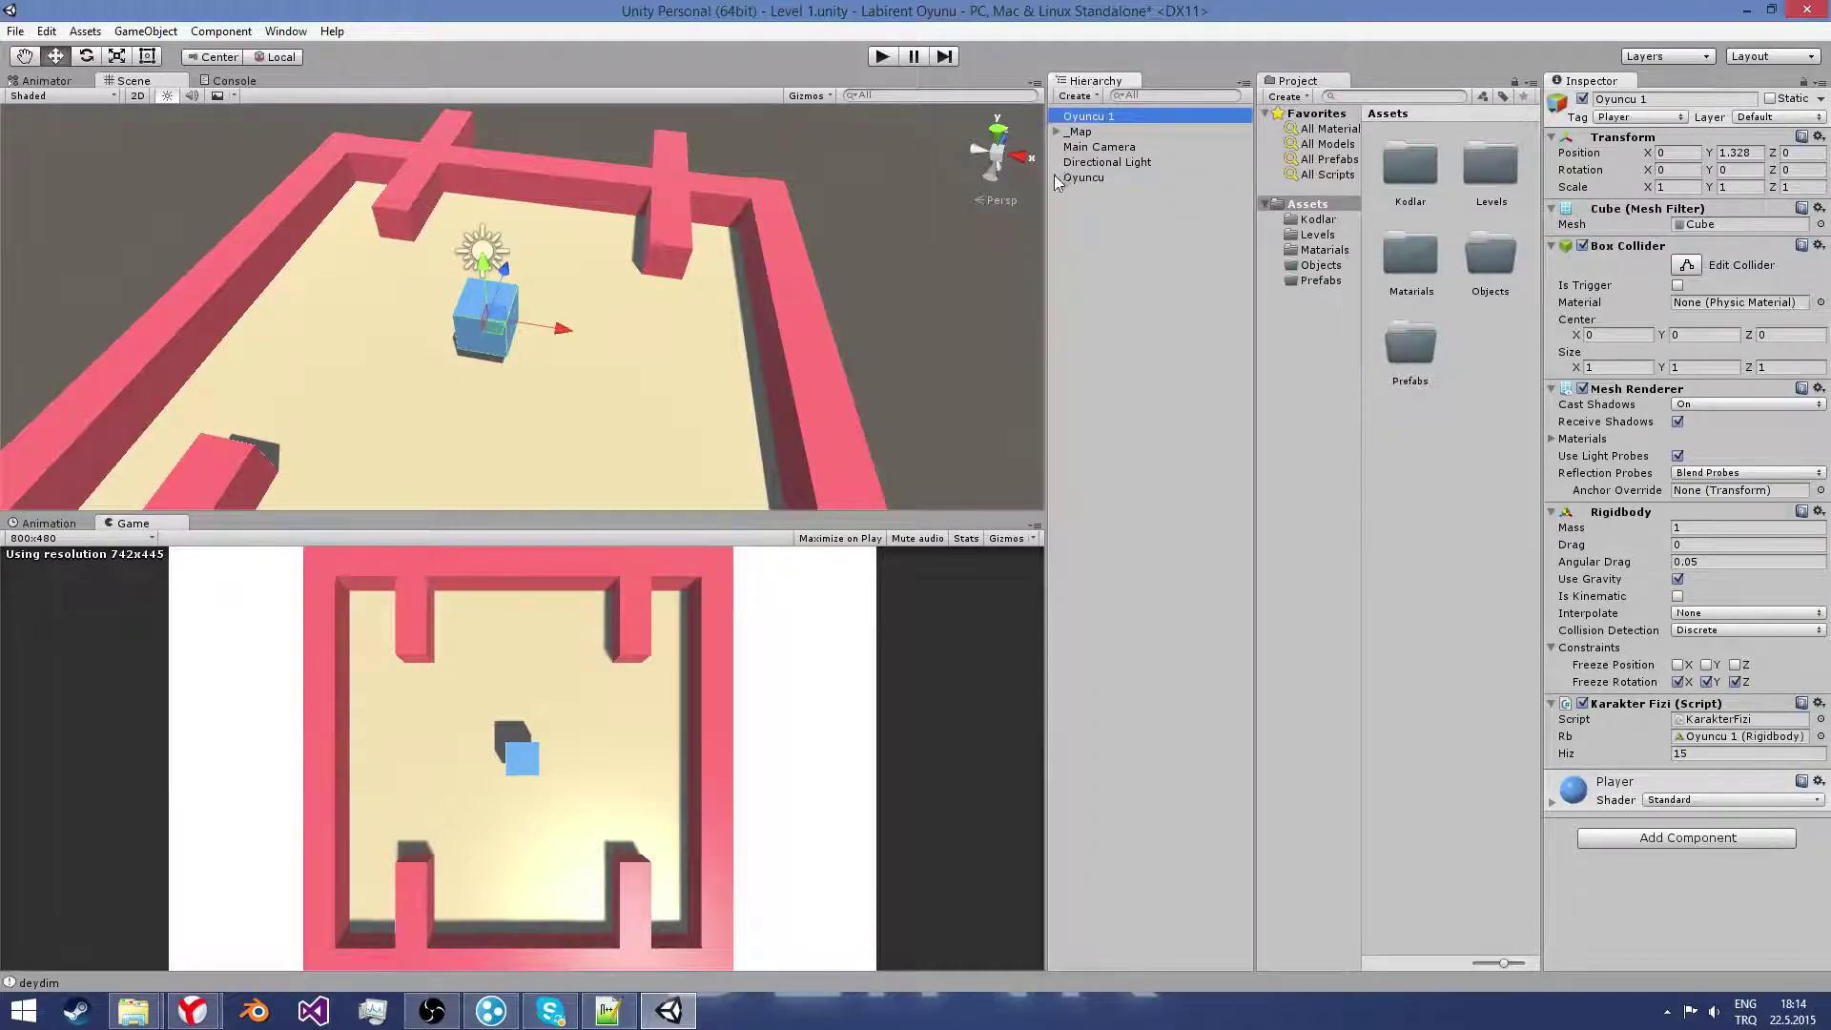
# Step: Duplicate the Oyuncu cube and move the copy right toward the maze wall
pyautogui.hotkey('ctrl', 'd')
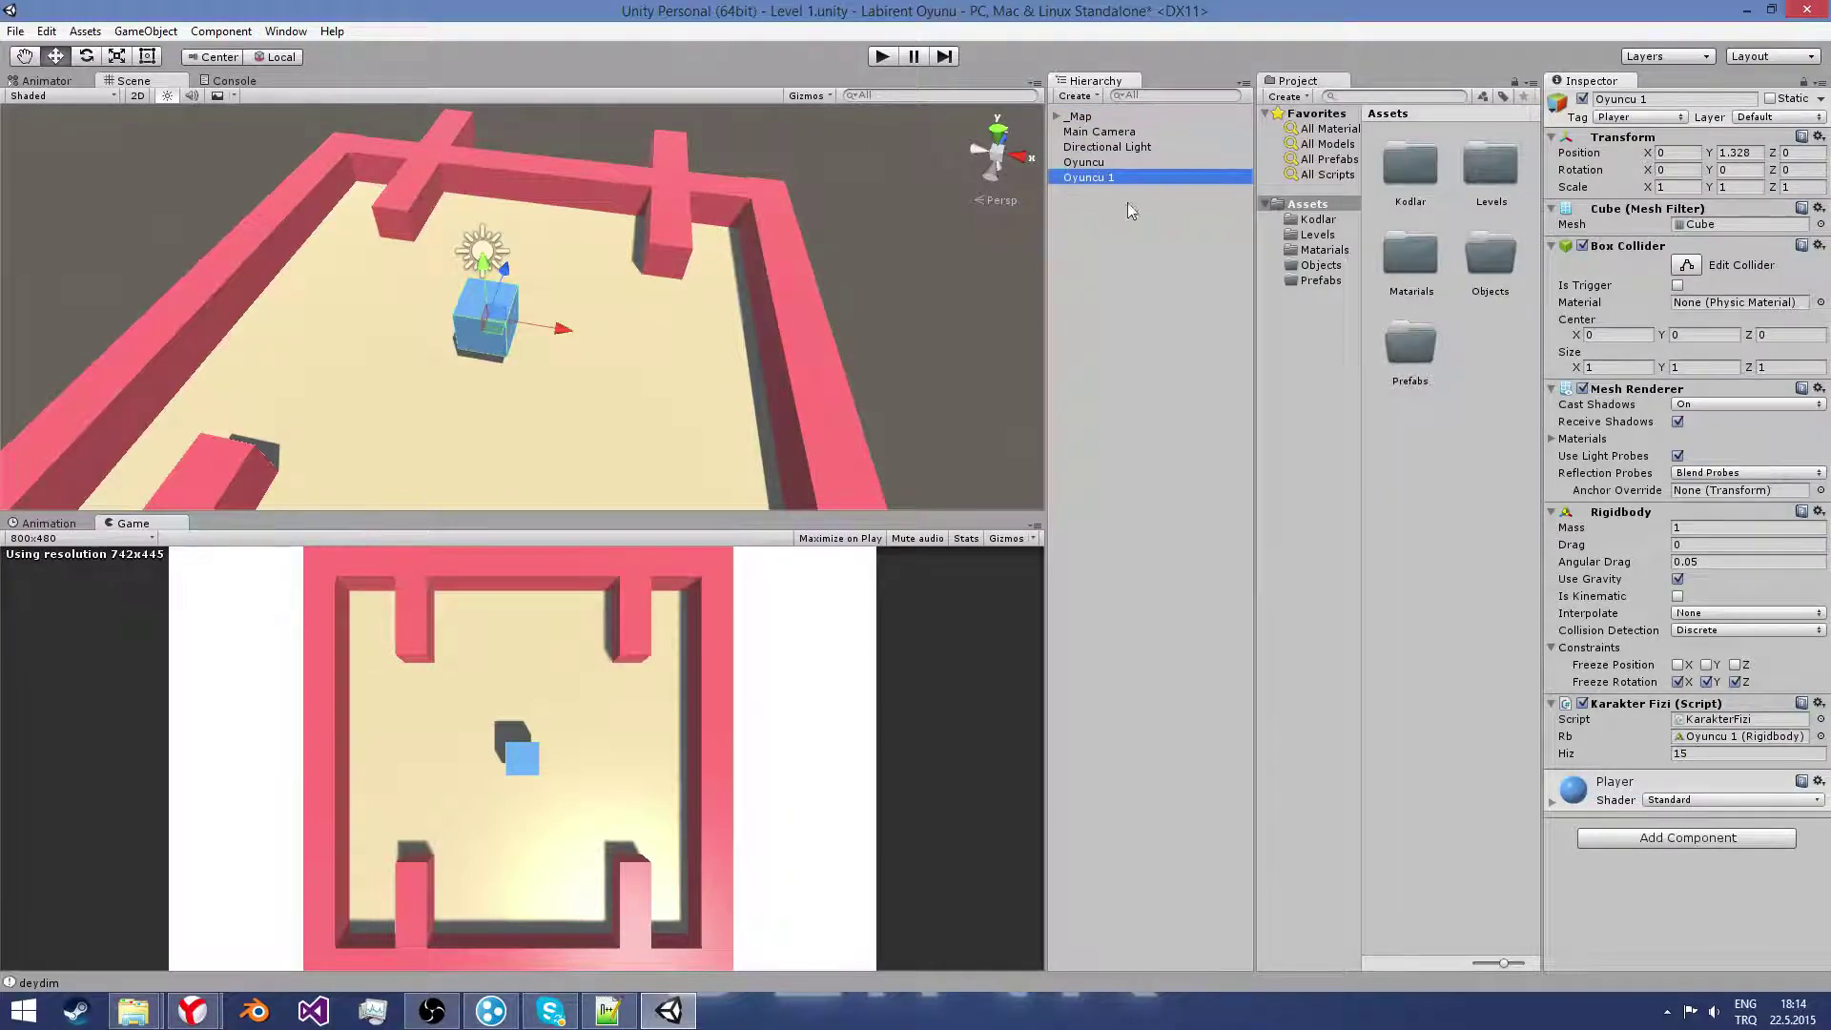
pyautogui.moveTo(486, 265)
pyautogui.mouseDown()
pyautogui.moveTo(455, 377)
pyautogui.moveTo(551, 328)
pyautogui.moveTo(780, 342)
pyautogui.mouseUp()
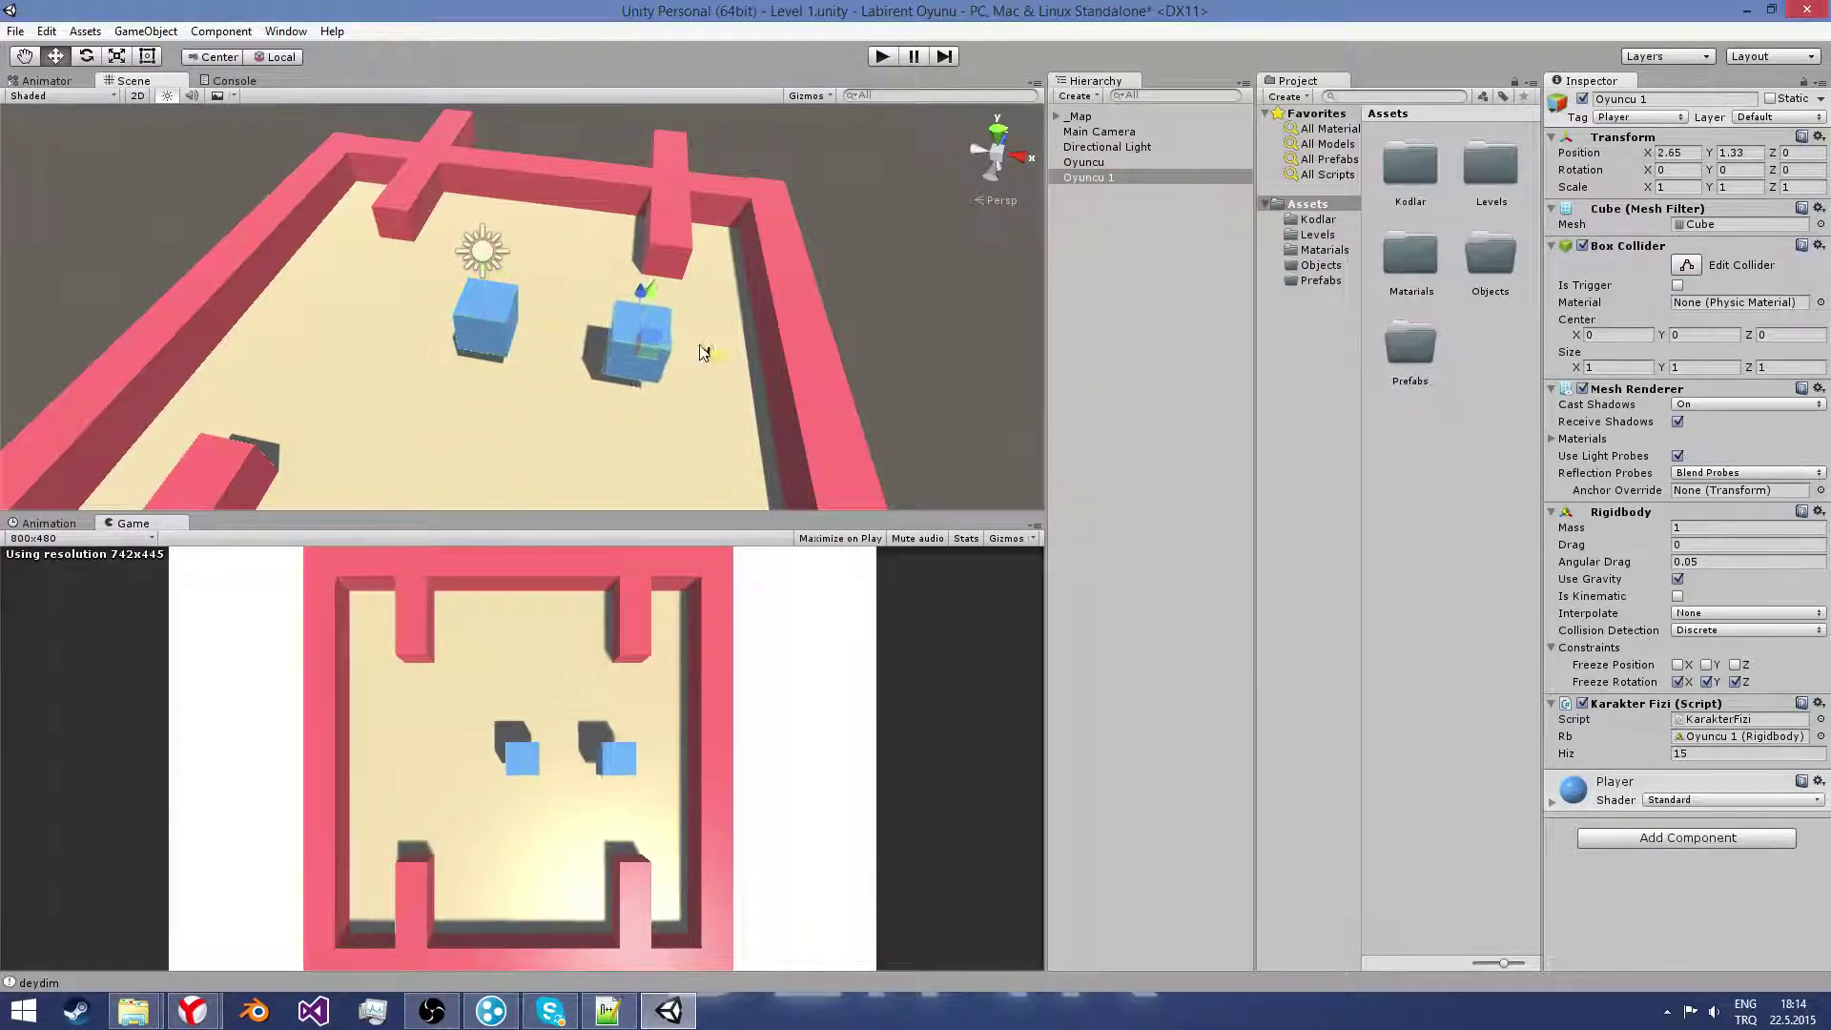
pyautogui.moveTo(780, 341)
pyautogui.mouseDown(button='middle')
pyautogui.moveTo(646, 331)
pyautogui.moveTo(607, 295)
pyautogui.mouseUp(button='middle')
pyautogui.moveTo(606, 296); pyautogui.dragTo(625, 301)
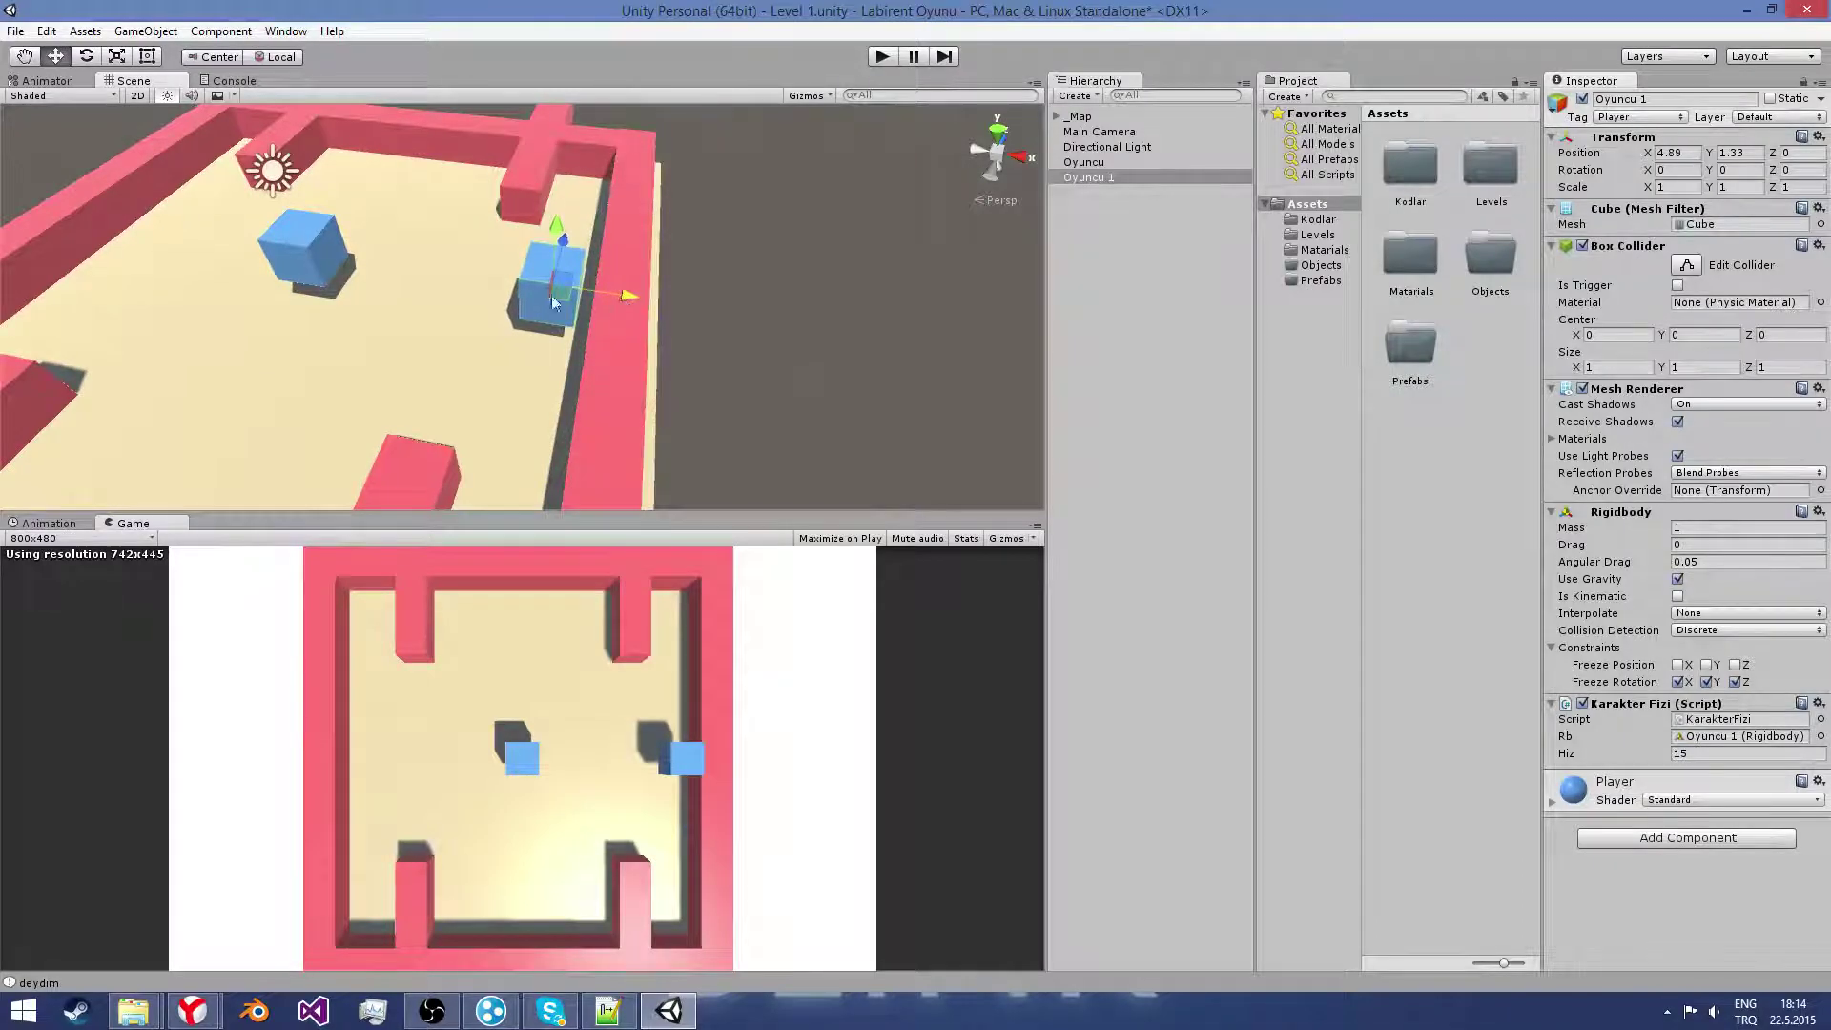
pyautogui.scroll(3, 563, 315)
pyautogui.moveTo(696, 392); pyautogui.dragTo(688, 387)
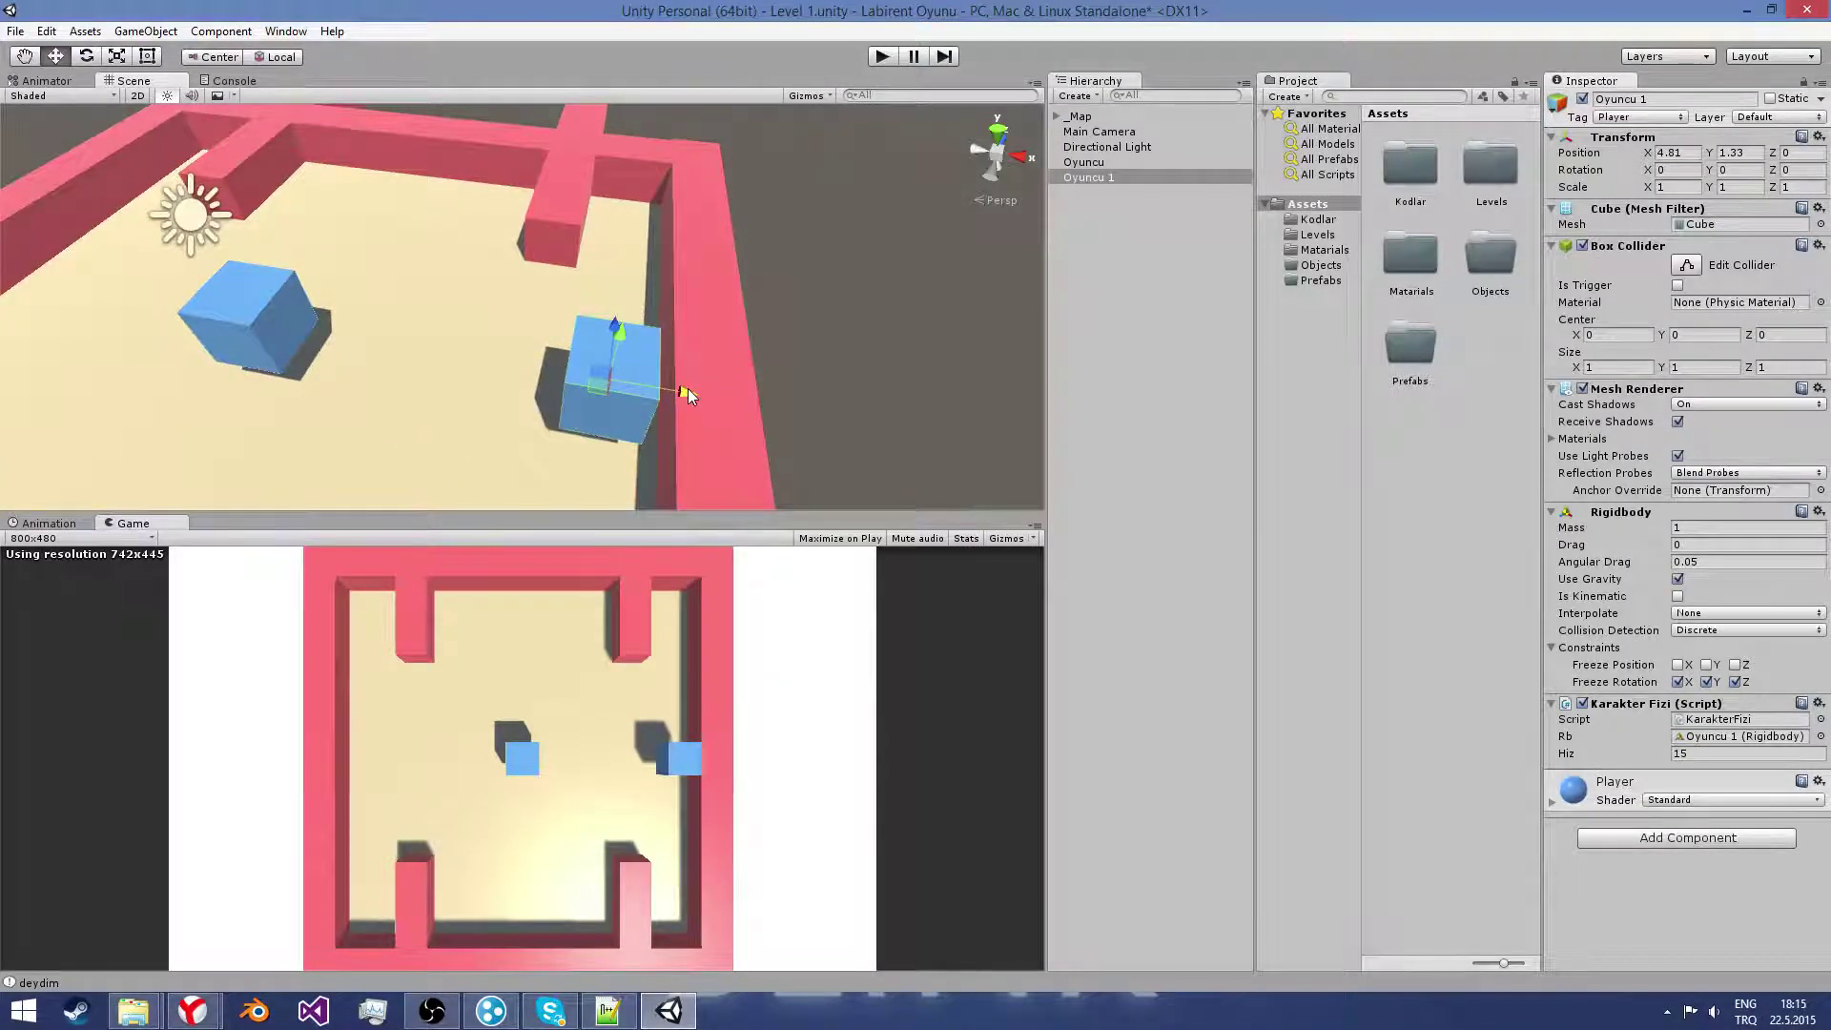
# Step: Rename the copy to Dusman and check the tag options for both cubes
pyautogui.click(1659, 96)
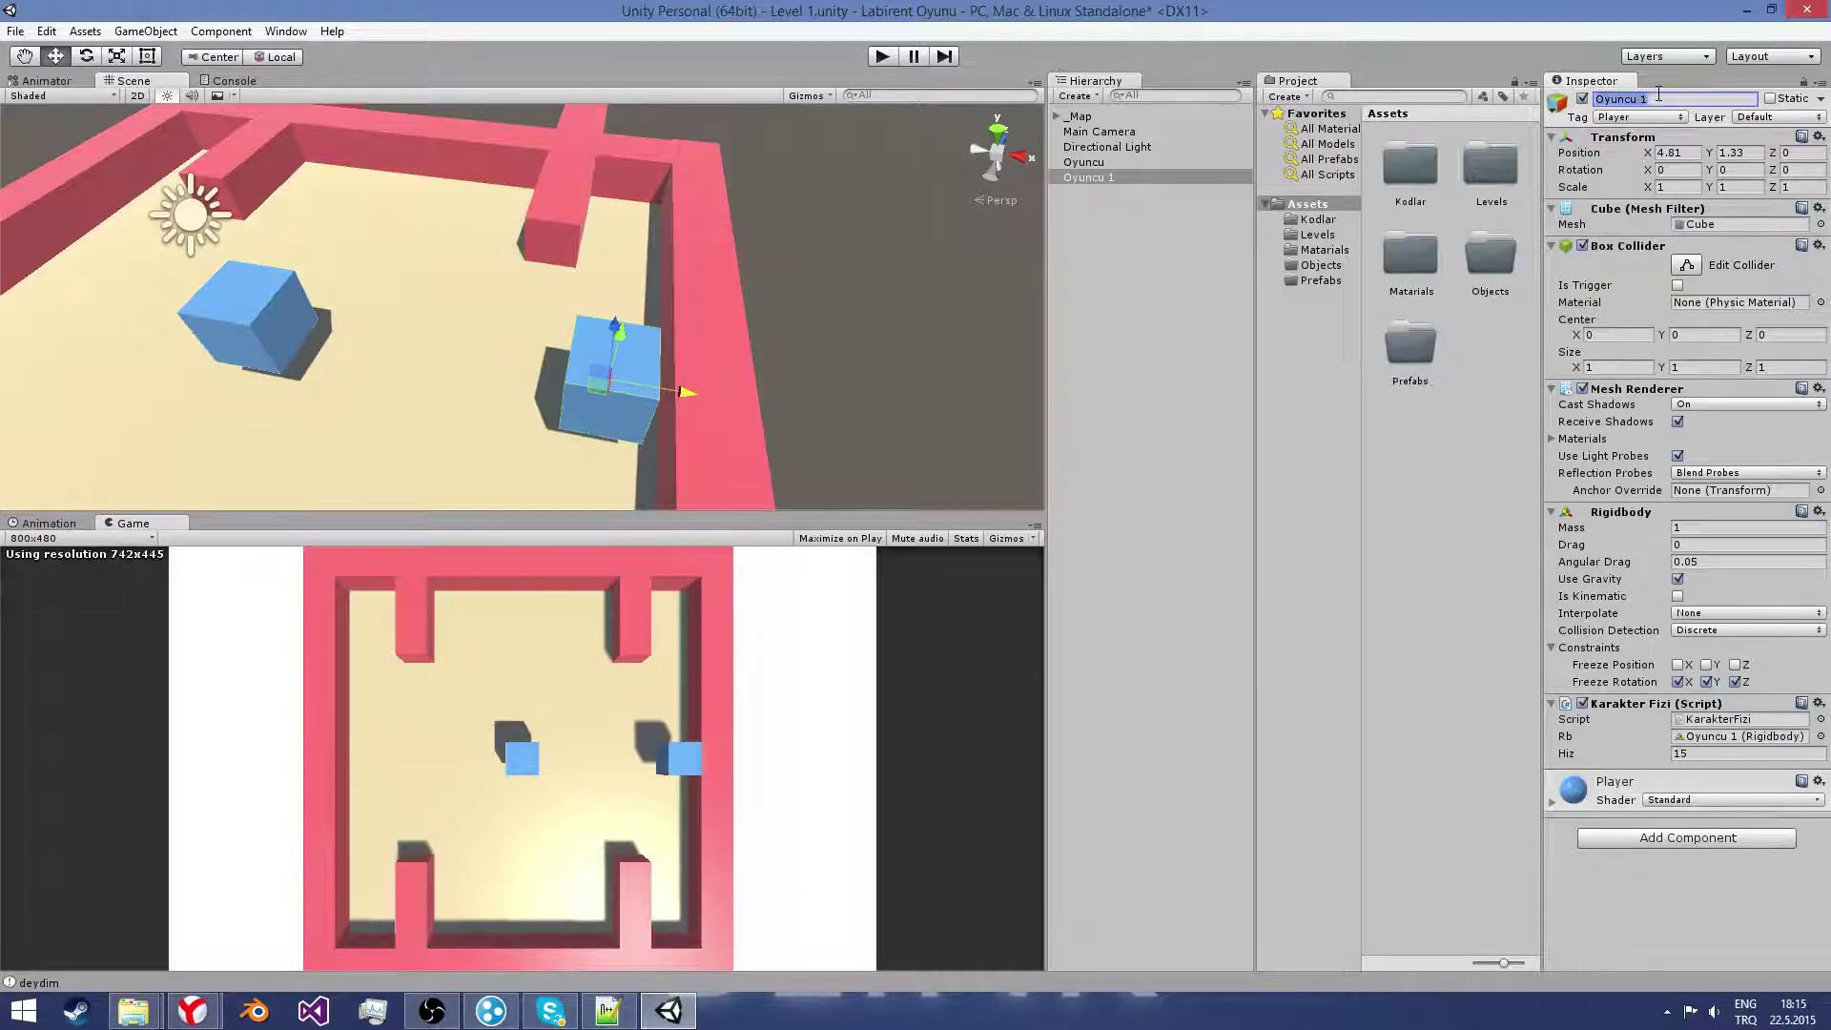
pyautogui.write('Dusman')
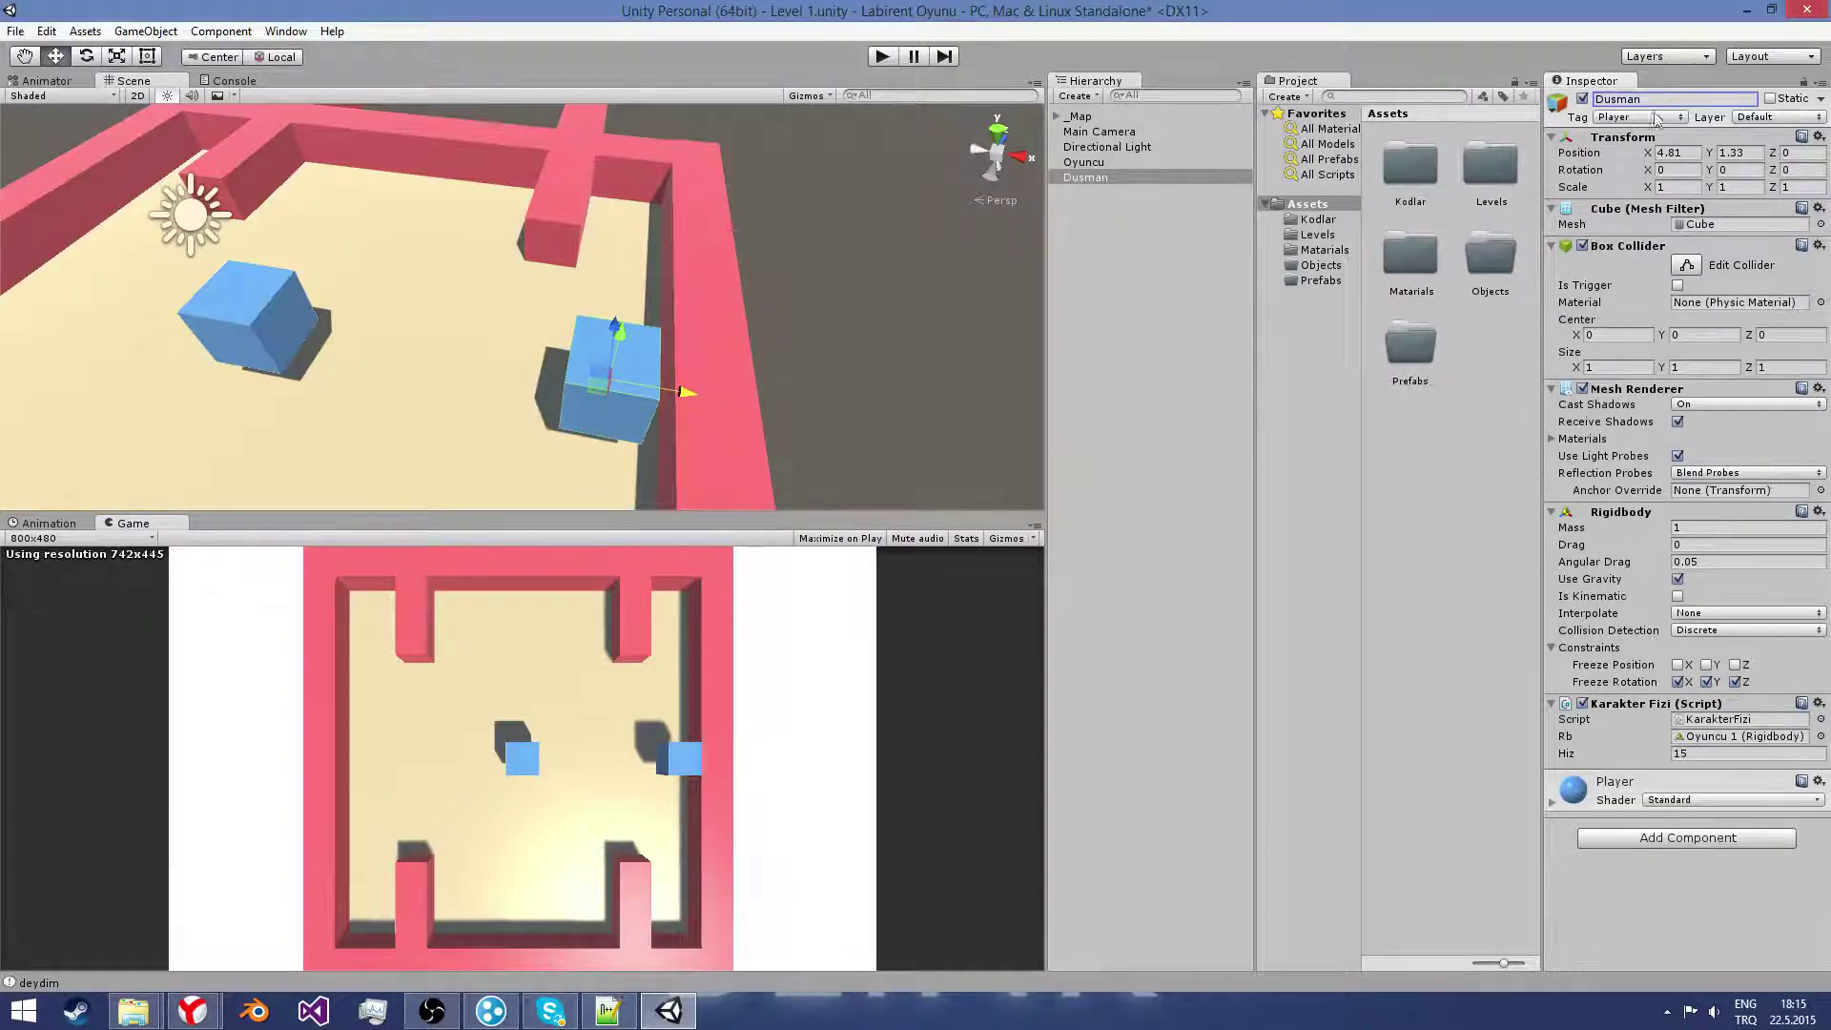
pyautogui.click(1639, 117)
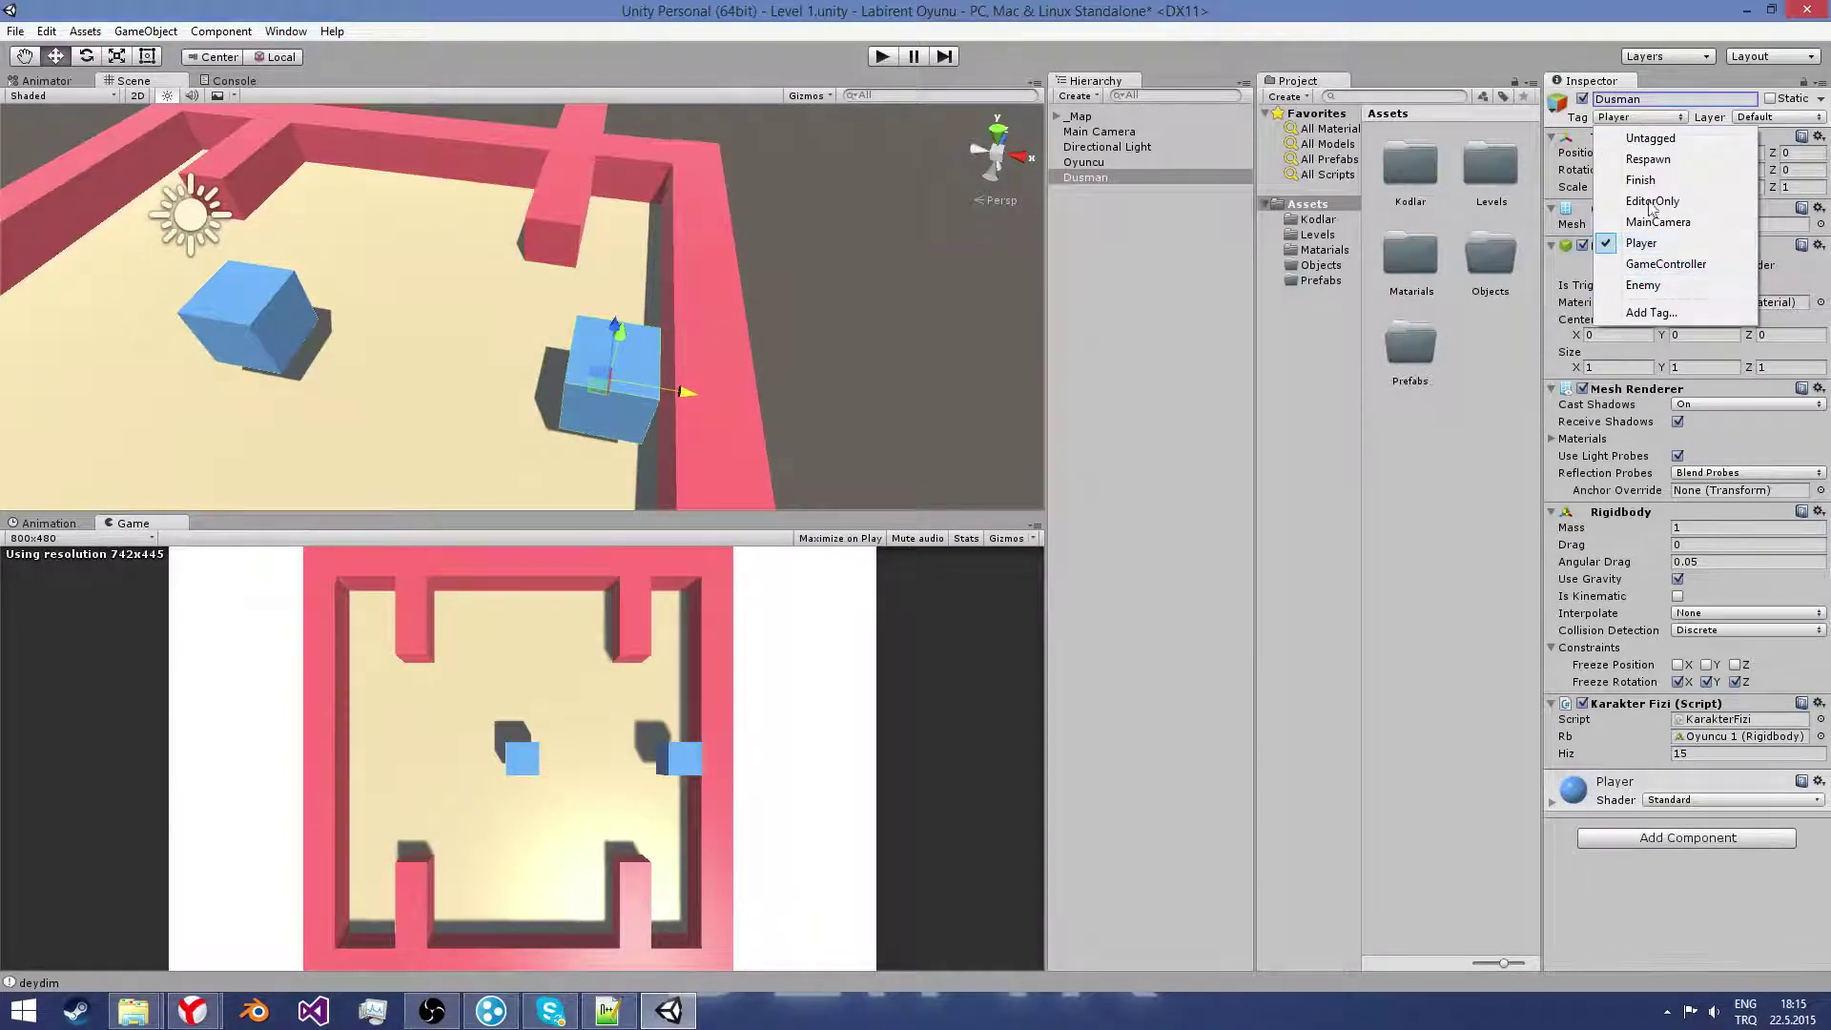
pyautogui.click(1084, 163)
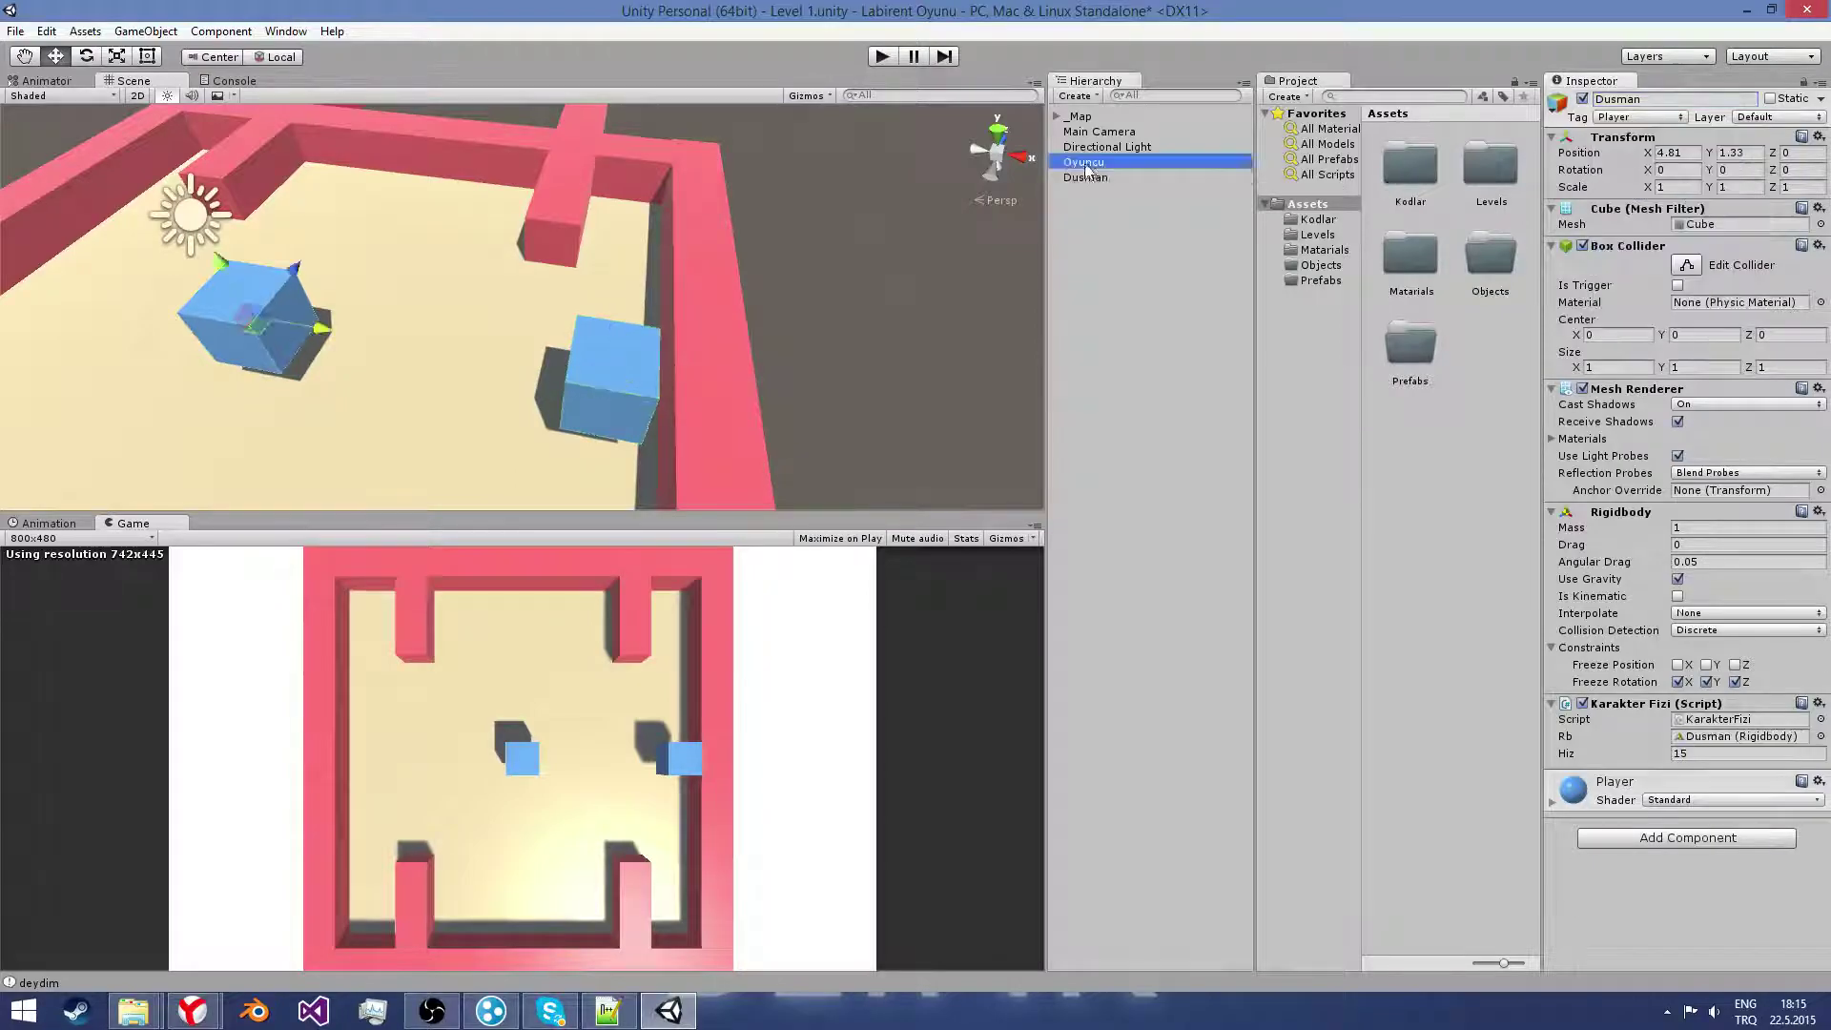
pyautogui.click(1639, 116)
# Step: Select the Dusman cube in the Hierarchy to show its components
pyautogui.click(1086, 177)
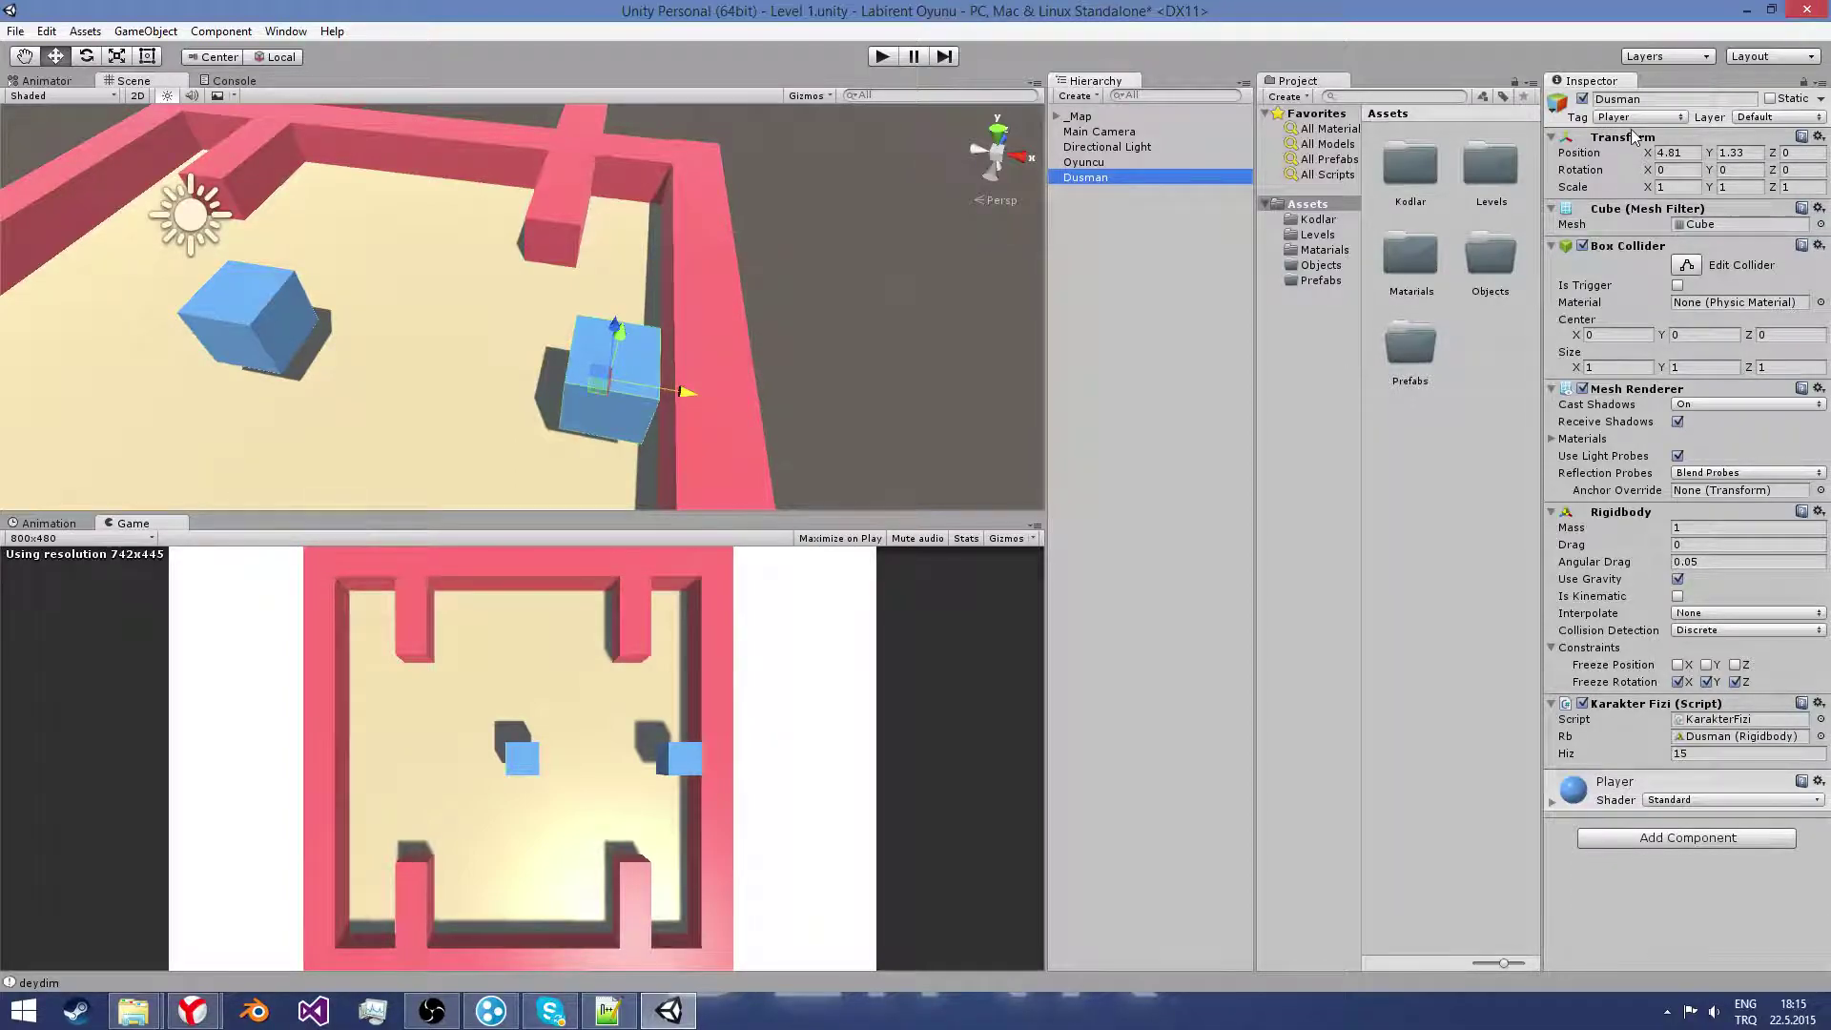
# Step: Change Dusman's tag from Player to Enemy and check the Enemy entry in Tags & Layers
pyautogui.click(1633, 118)
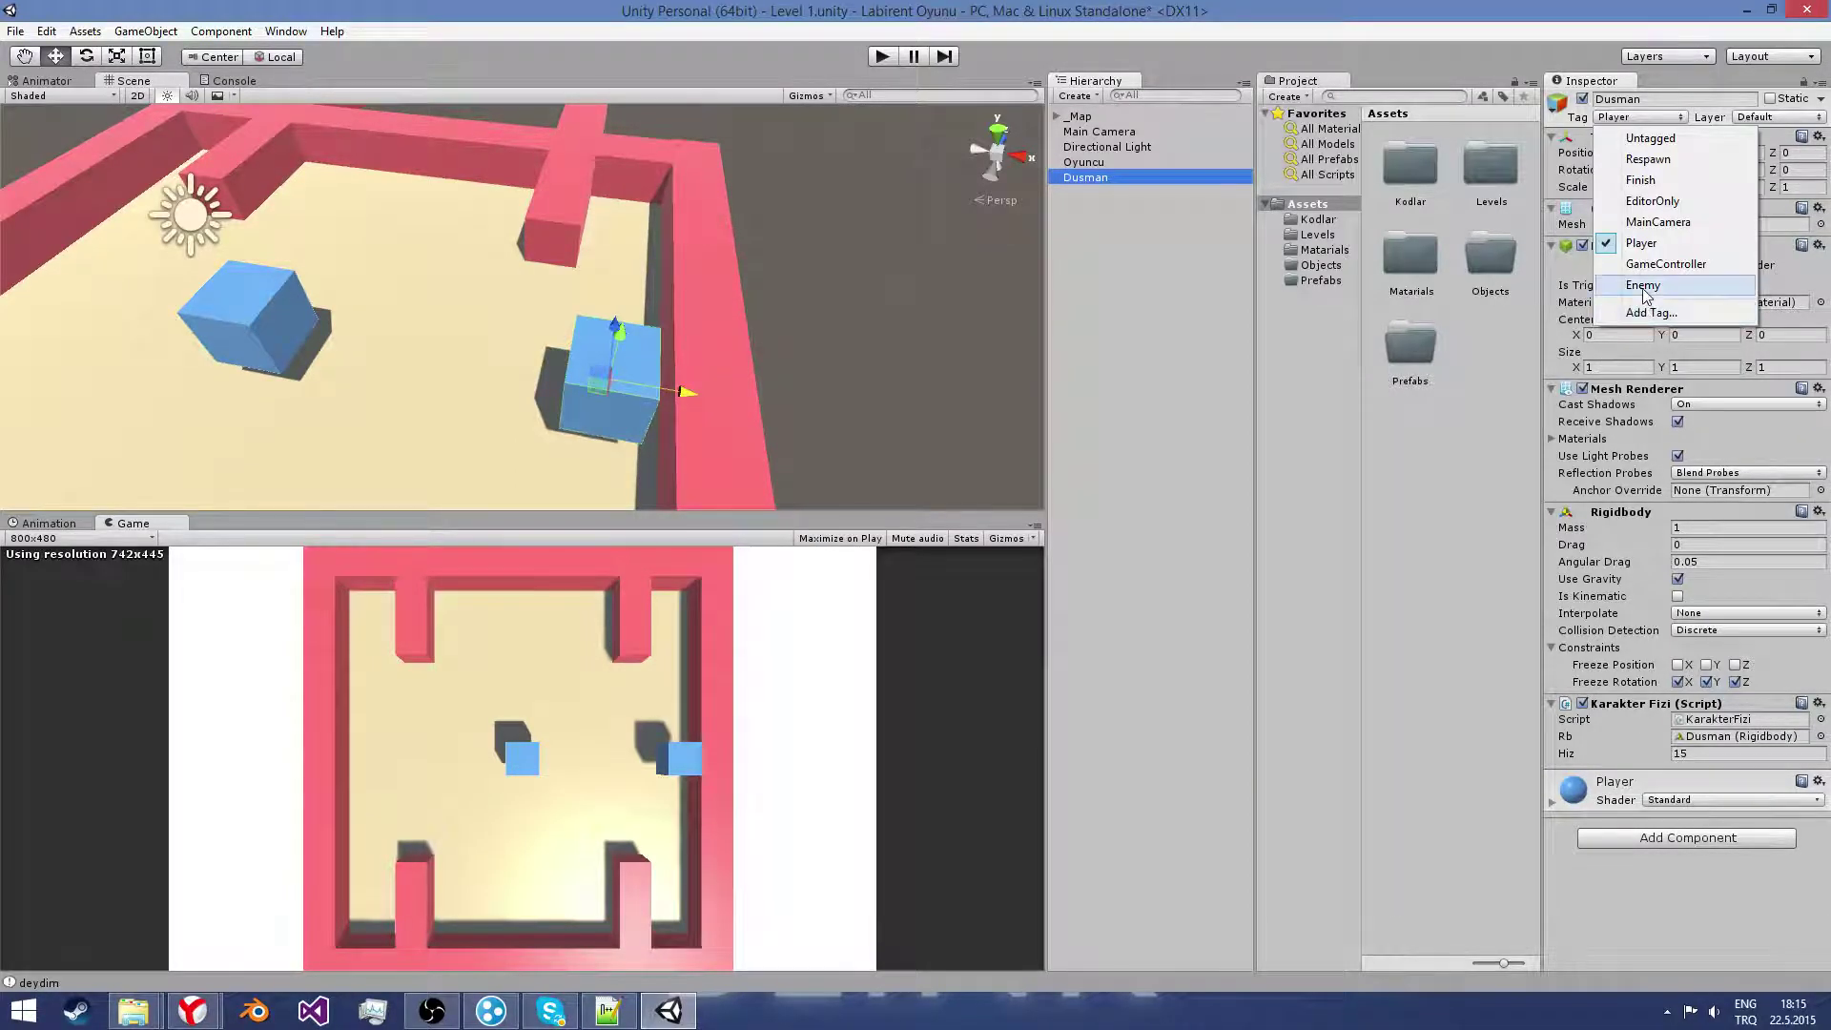
pyautogui.click(1642, 284)
pyautogui.click(1632, 118)
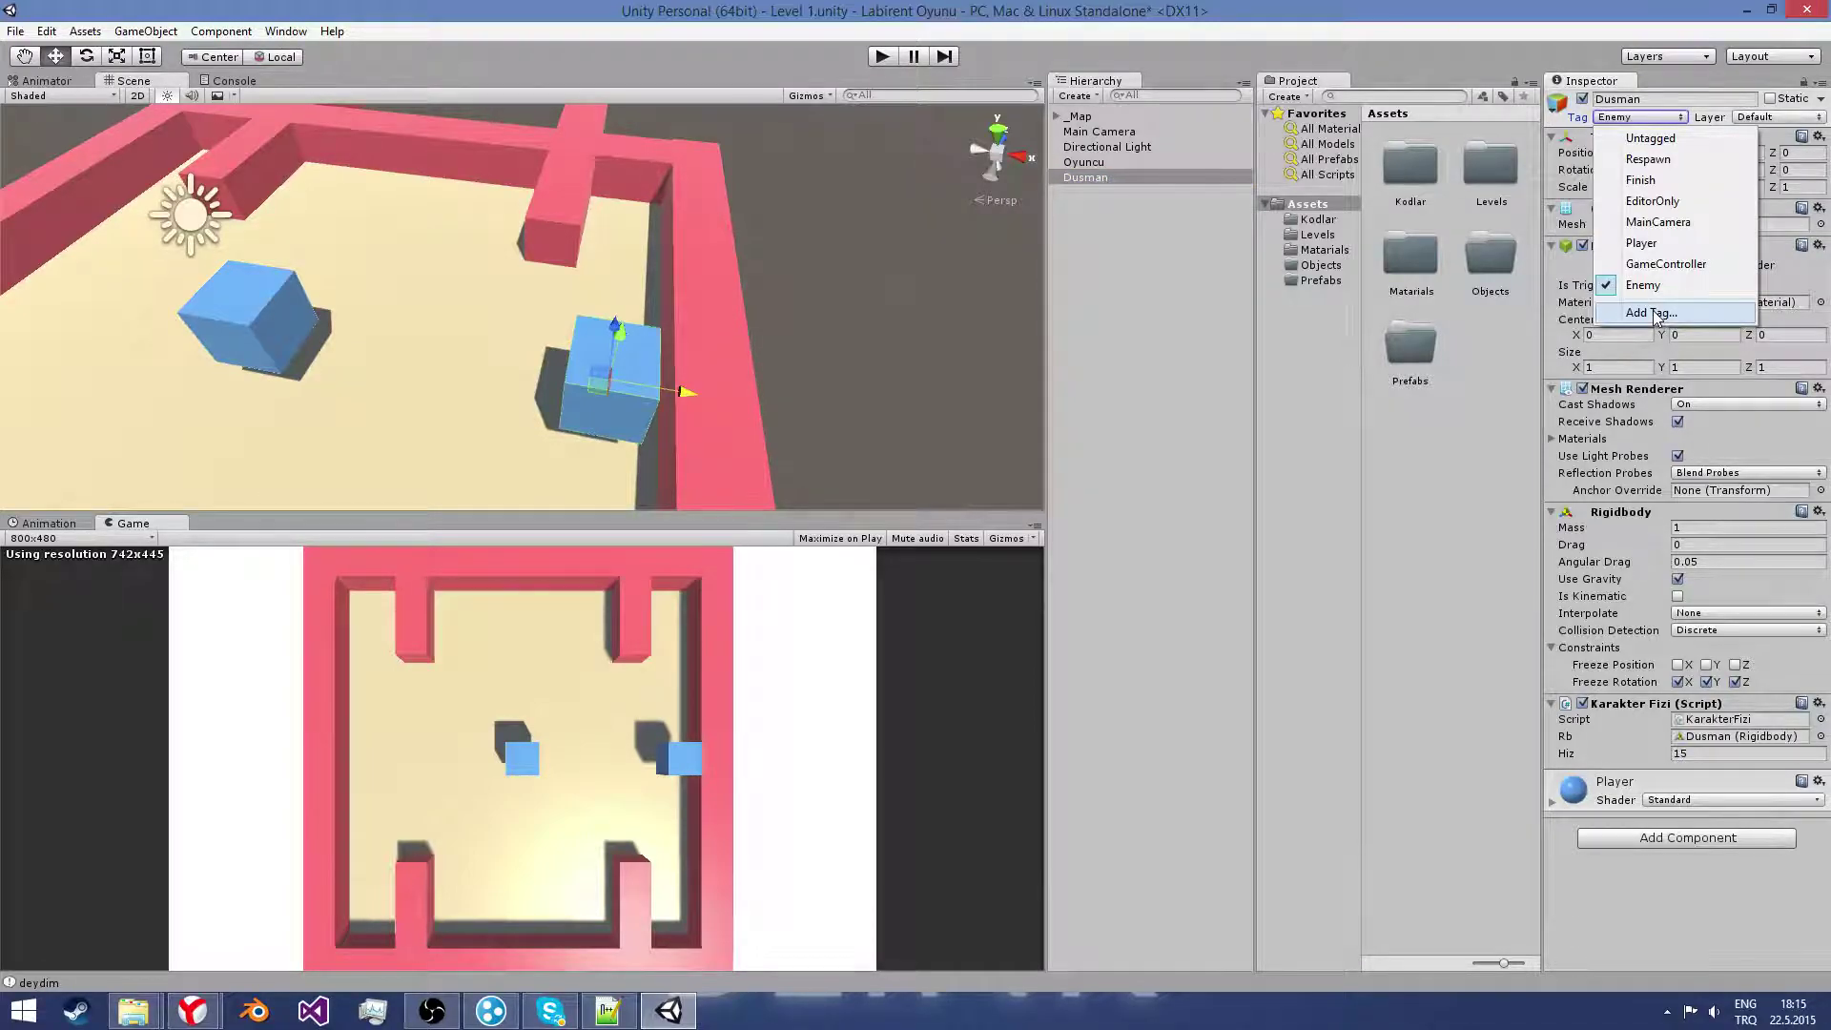
pyautogui.click(1653, 314)
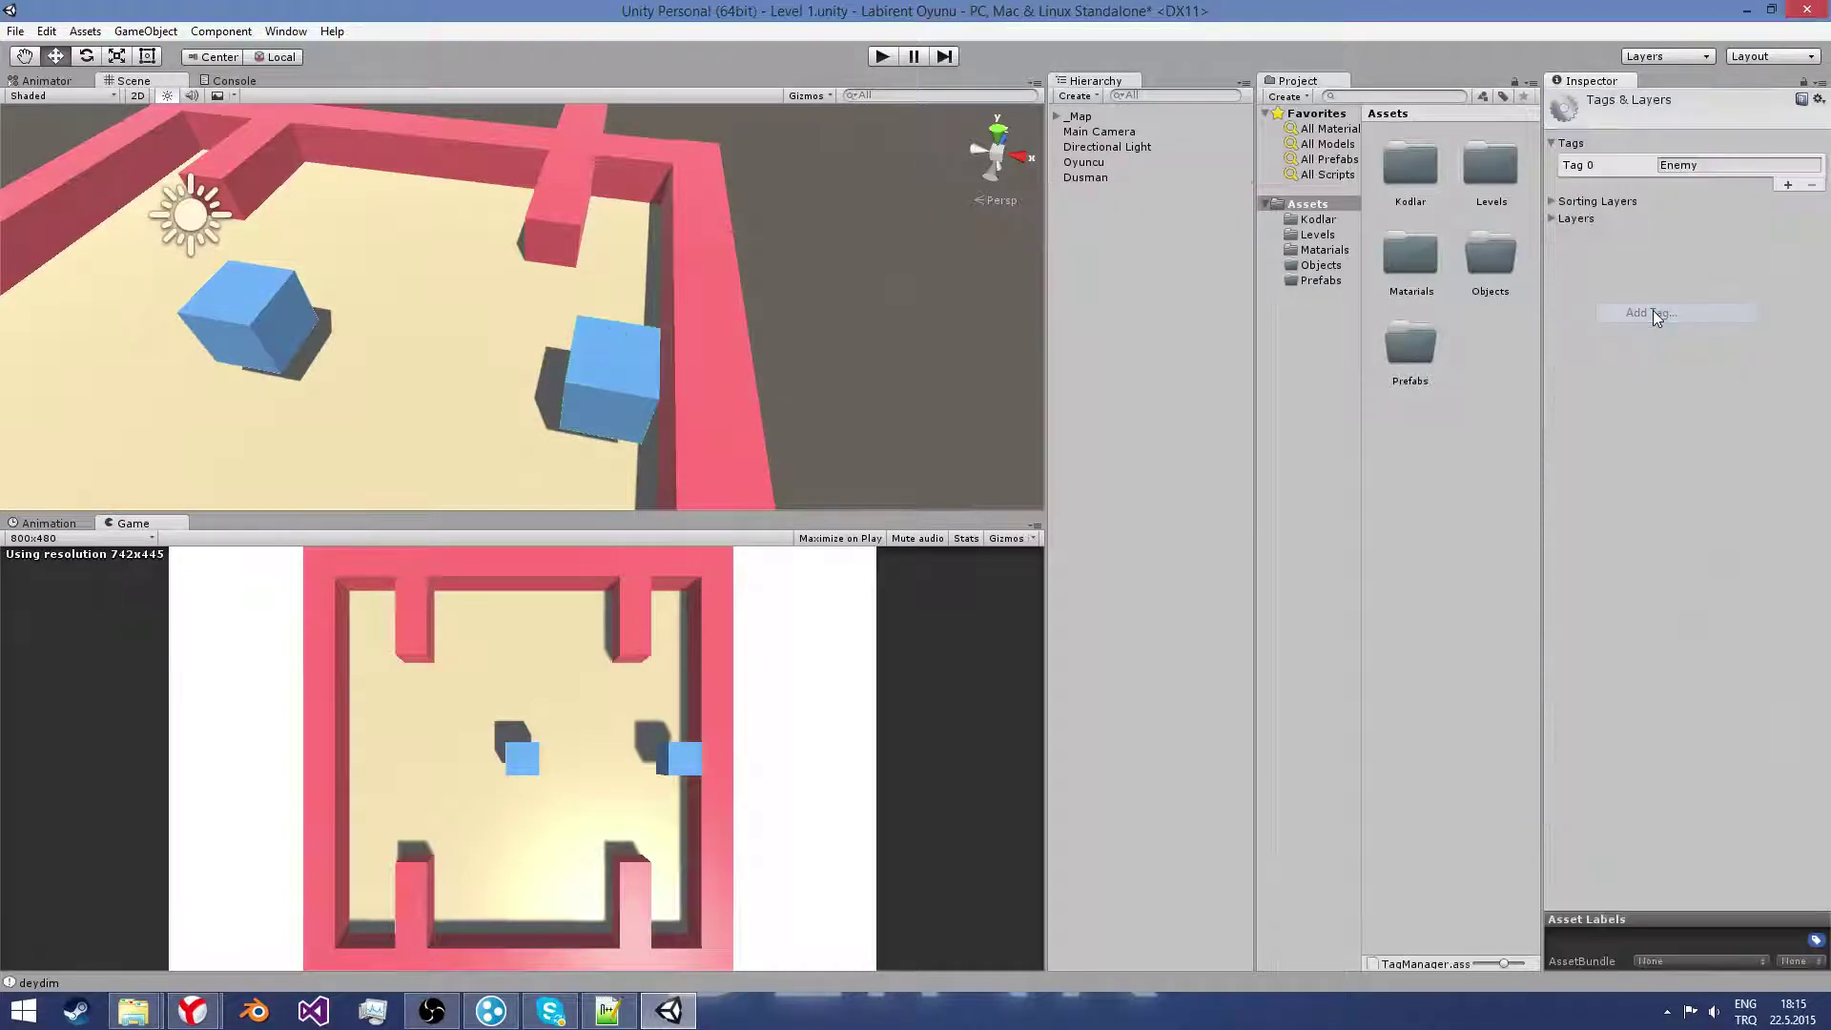
pyautogui.click(1767, 169)
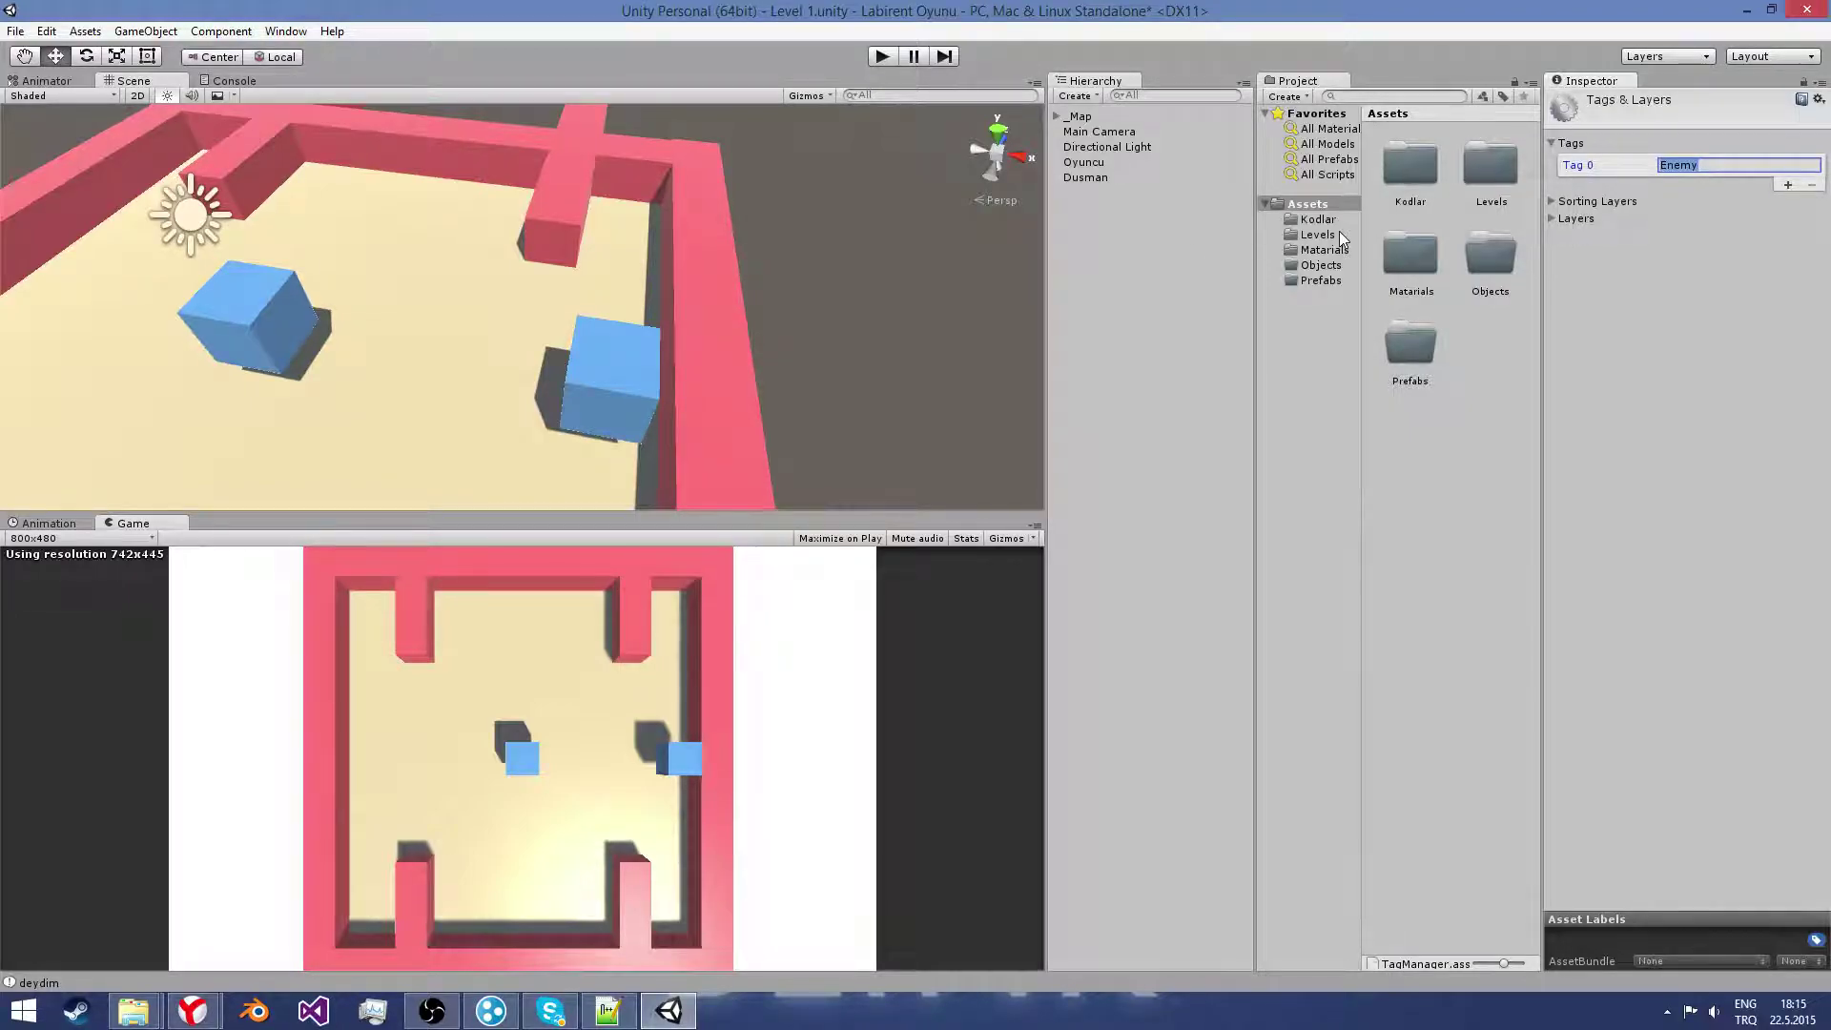
pyautogui.click(1097, 178)
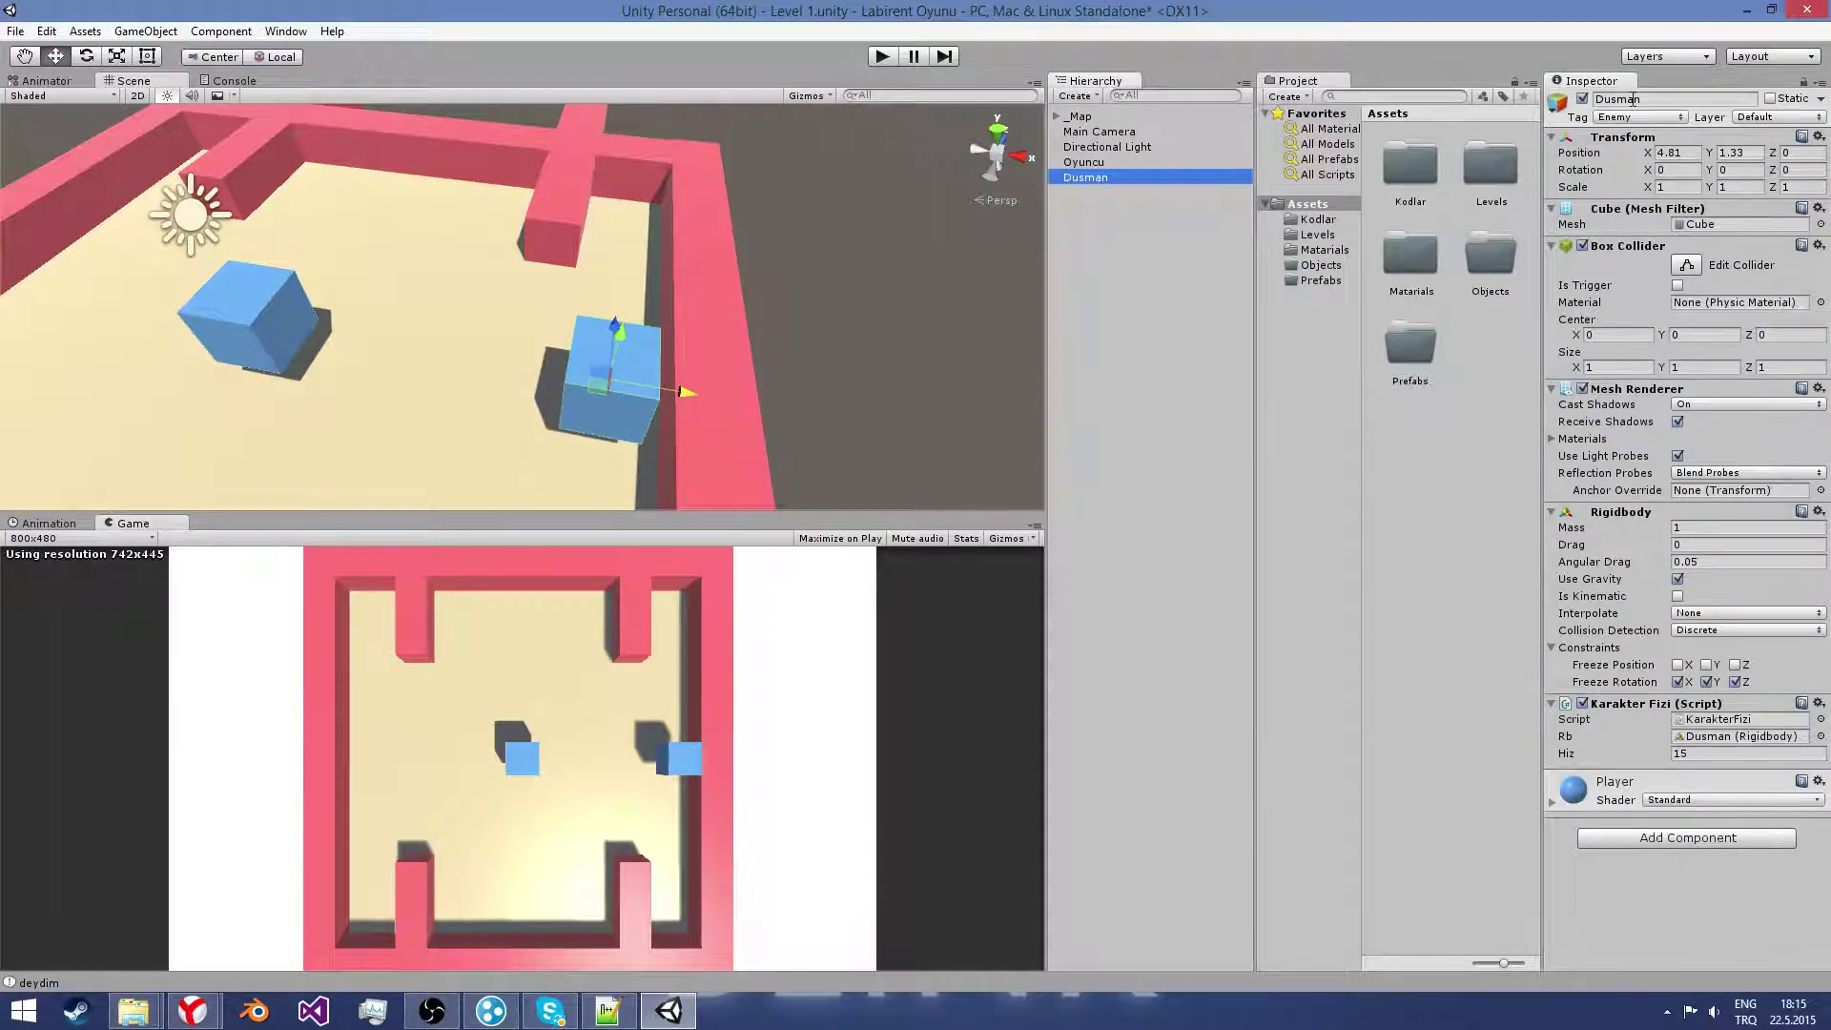
# Step: Apply the black Dusman material to the Dusman cube and play-test the scene
pyautogui.keyDown('alt'); pyautogui.moveTo(969, 307); pyautogui.dragTo(799, 313); pyautogui.keyUp('alt')
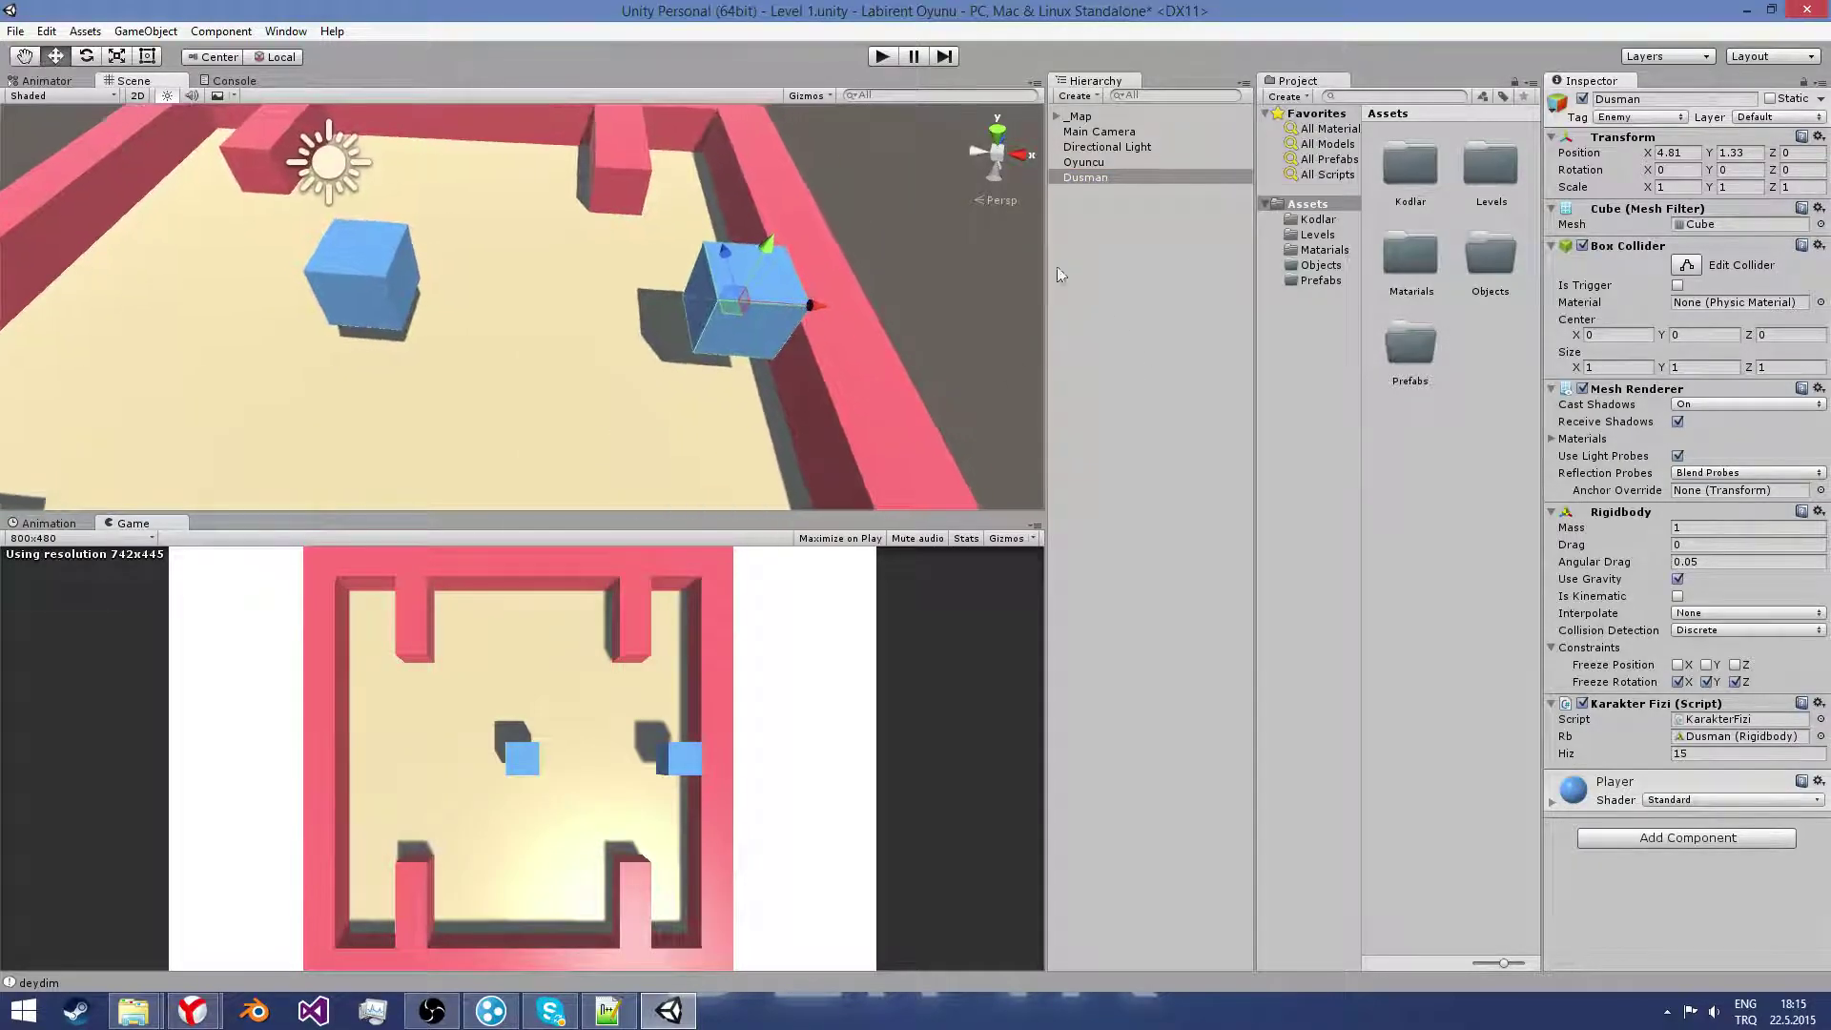
pyautogui.click(1324, 250)
pyautogui.moveTo(1393, 179); pyautogui.dragTo(720, 310)
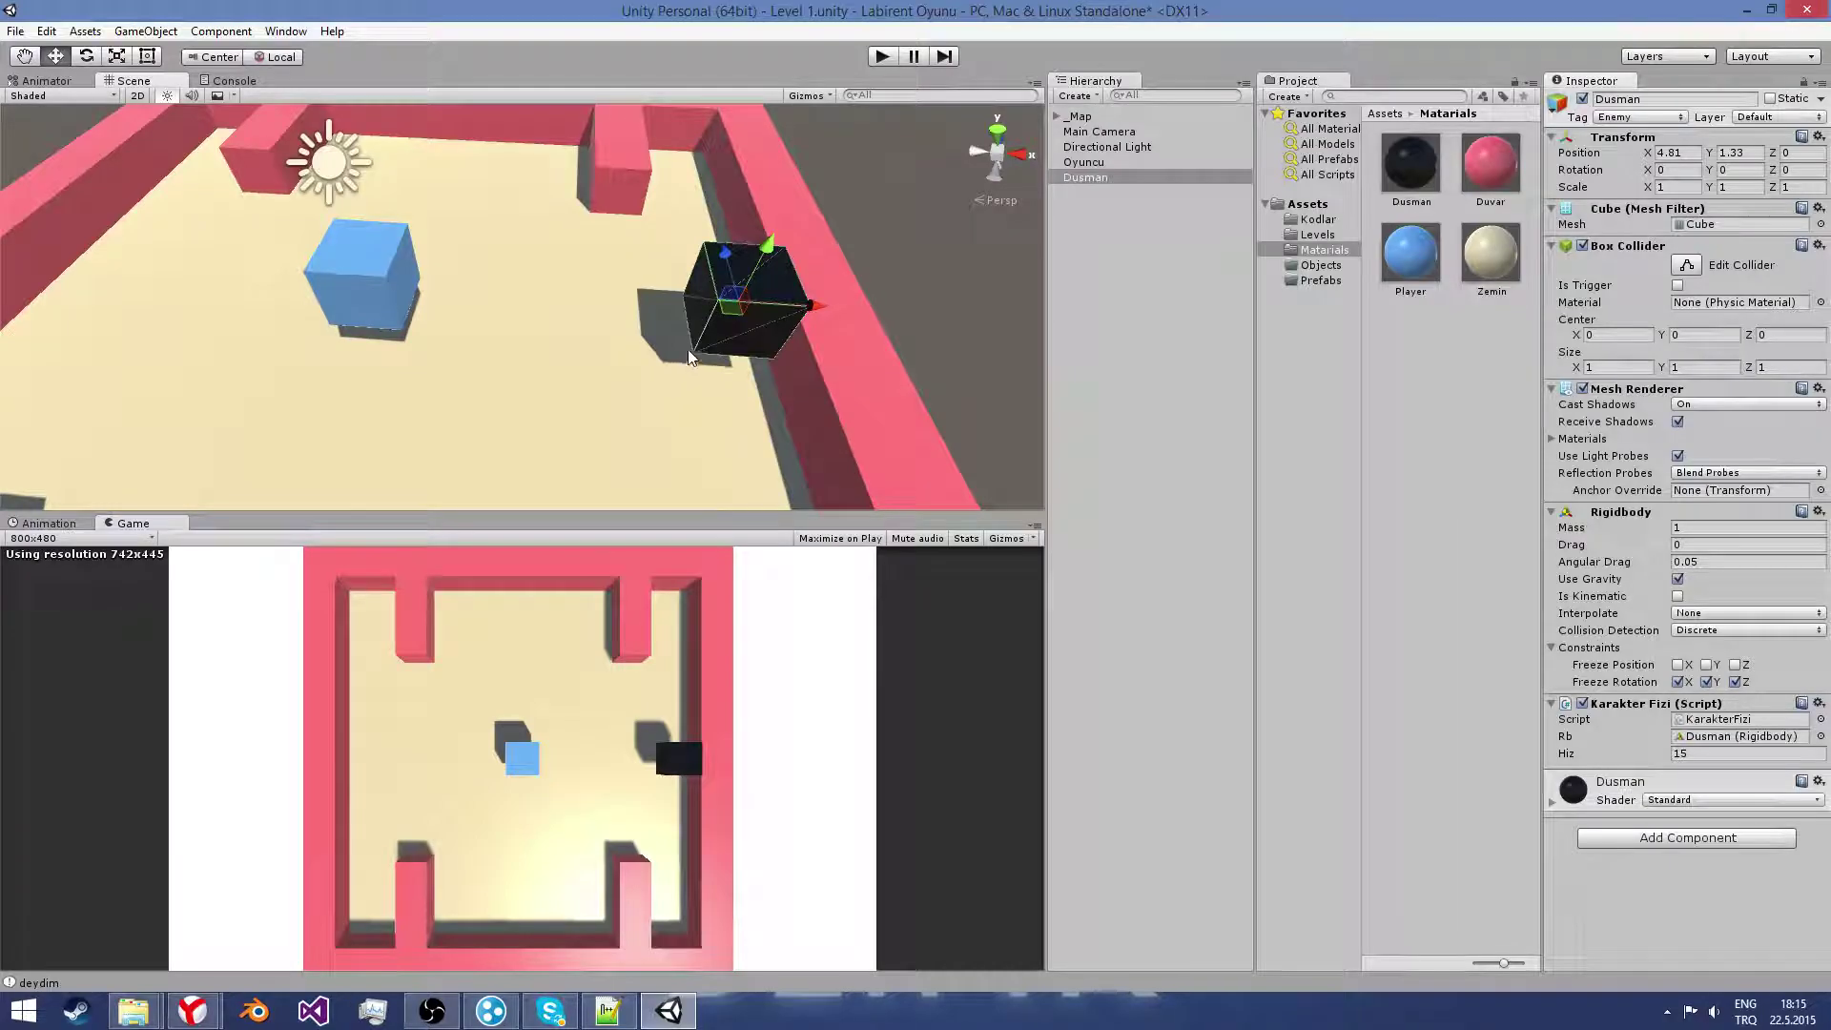
pyautogui.click(884, 57)
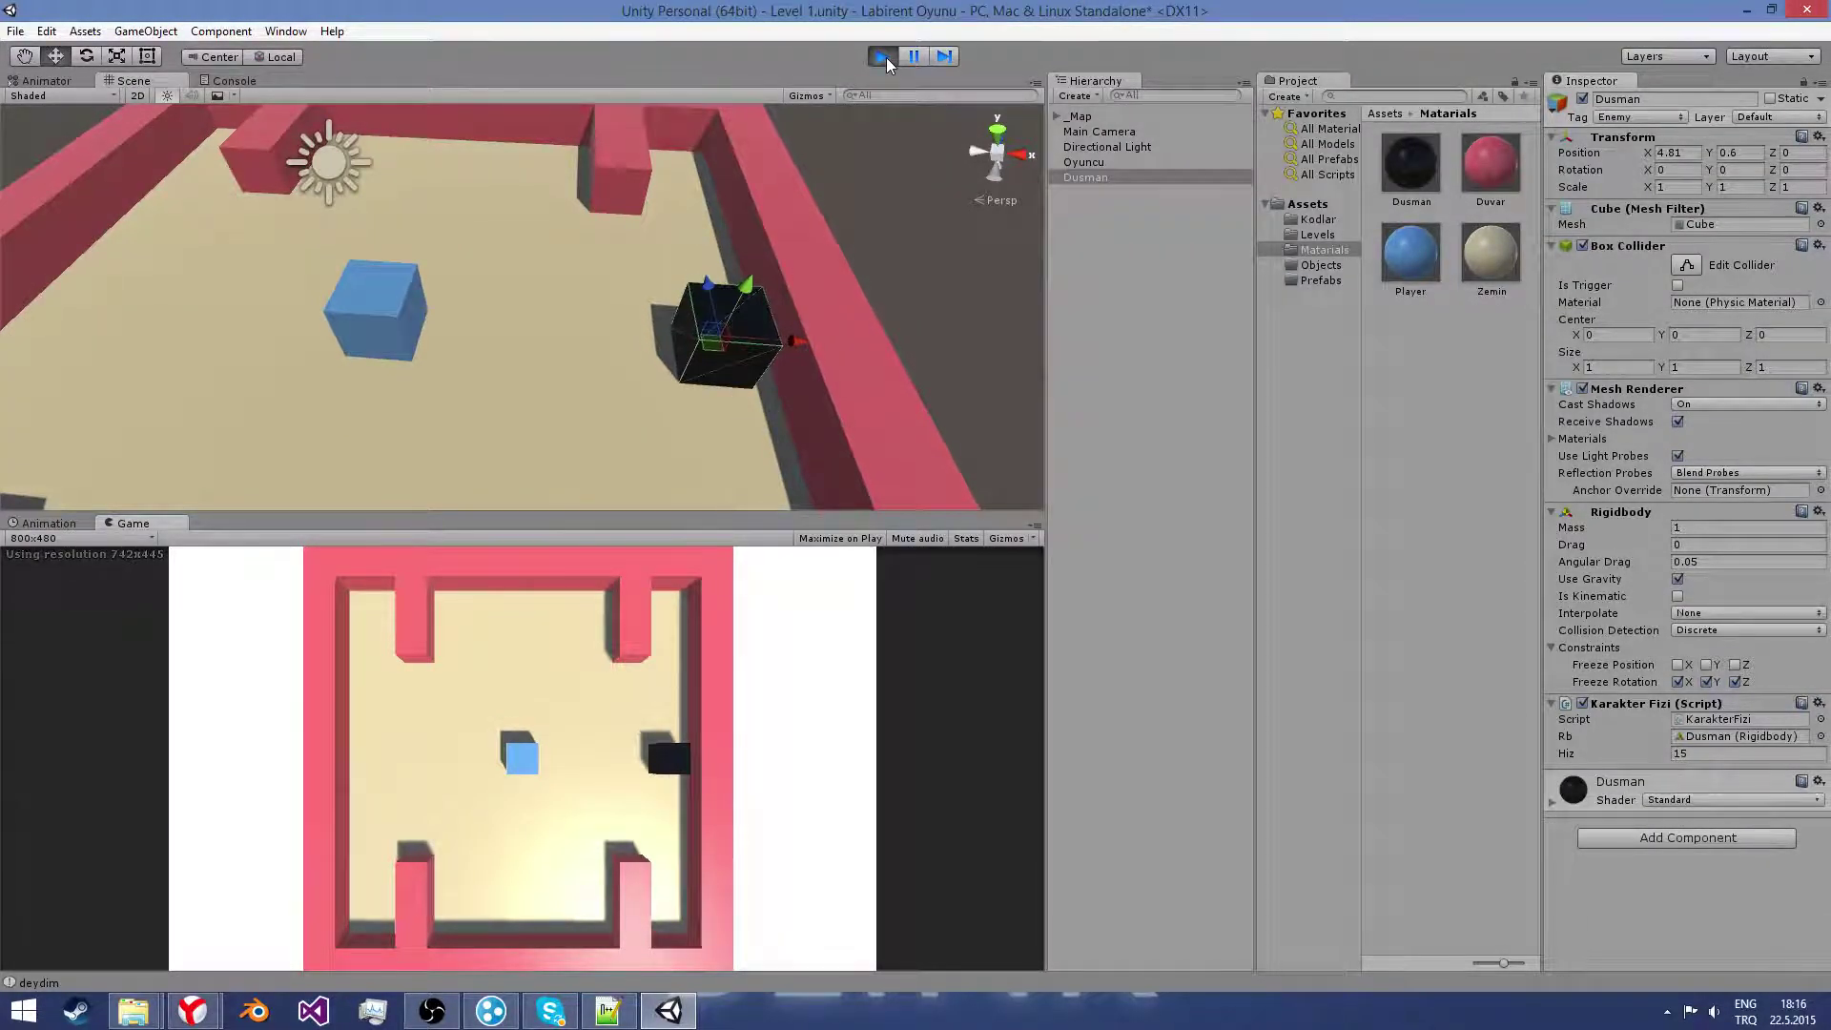
pyautogui.press('Up')
pyautogui.click(885, 57)
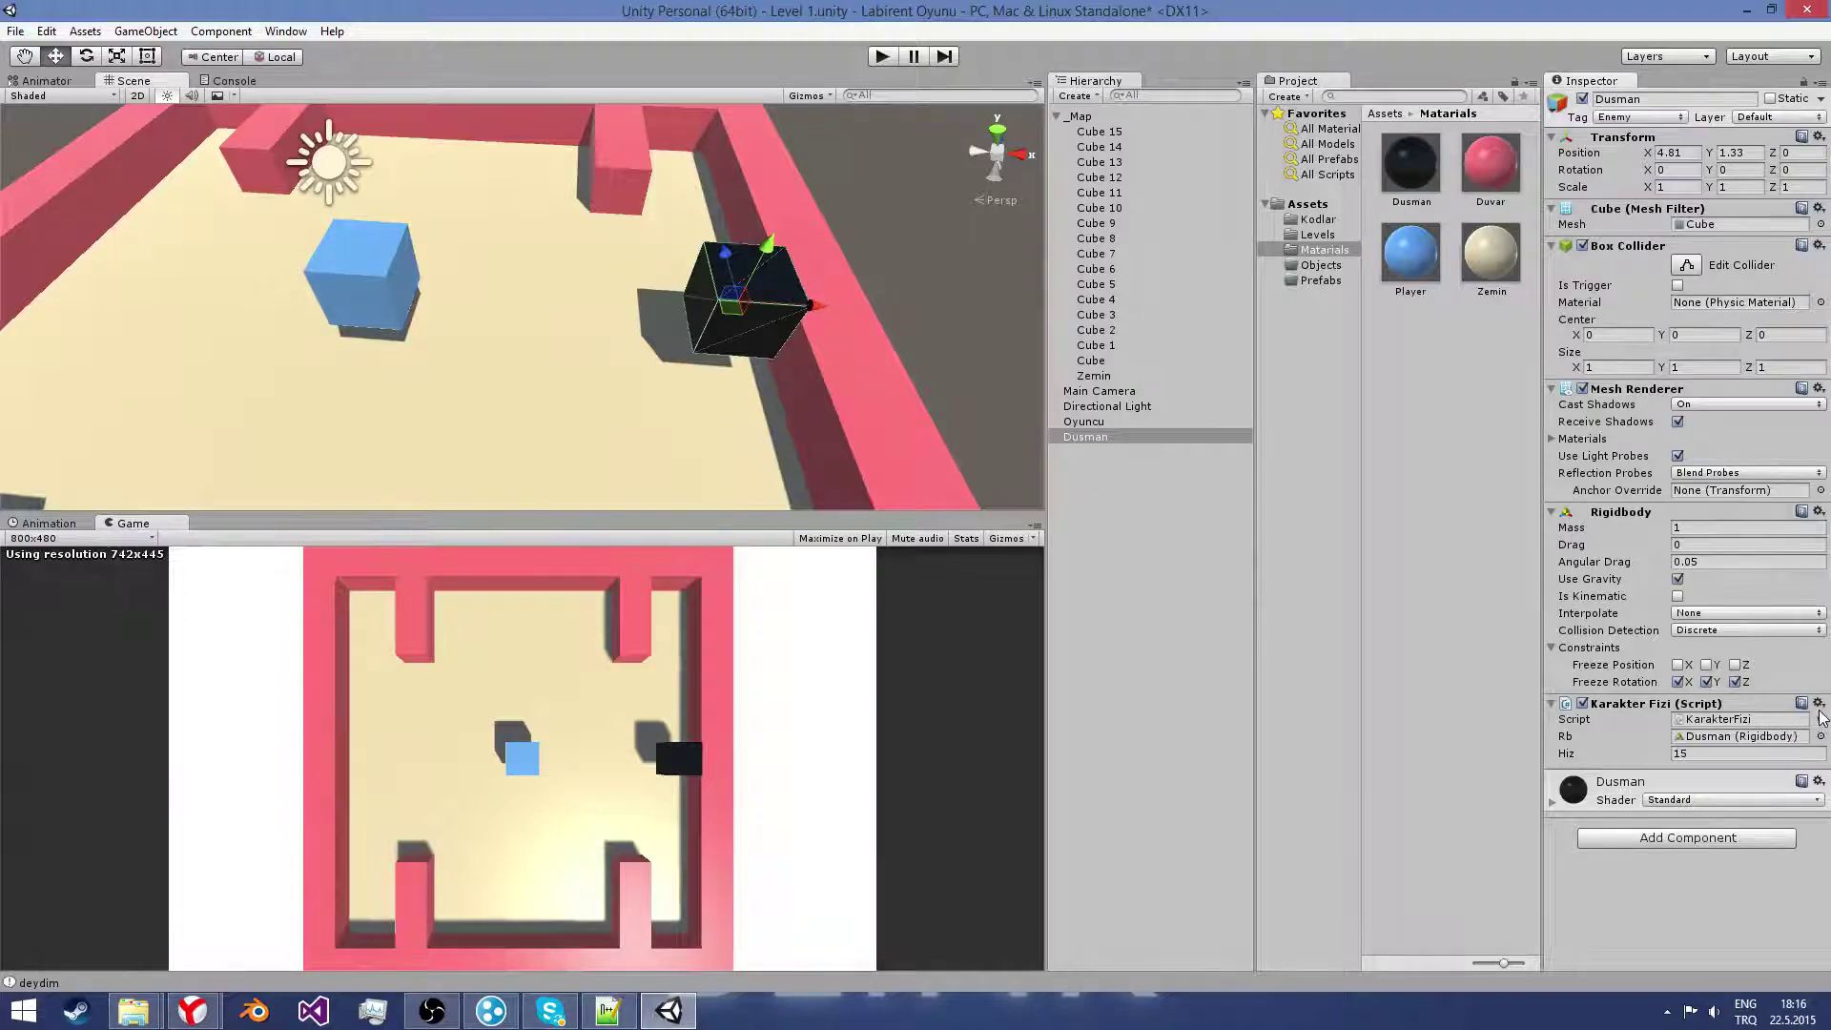
# Step: Remove the KarakterFizi script from Dusman and play-test driving the player into it
pyautogui.click(1819, 703)
pyautogui.click(1707, 750)
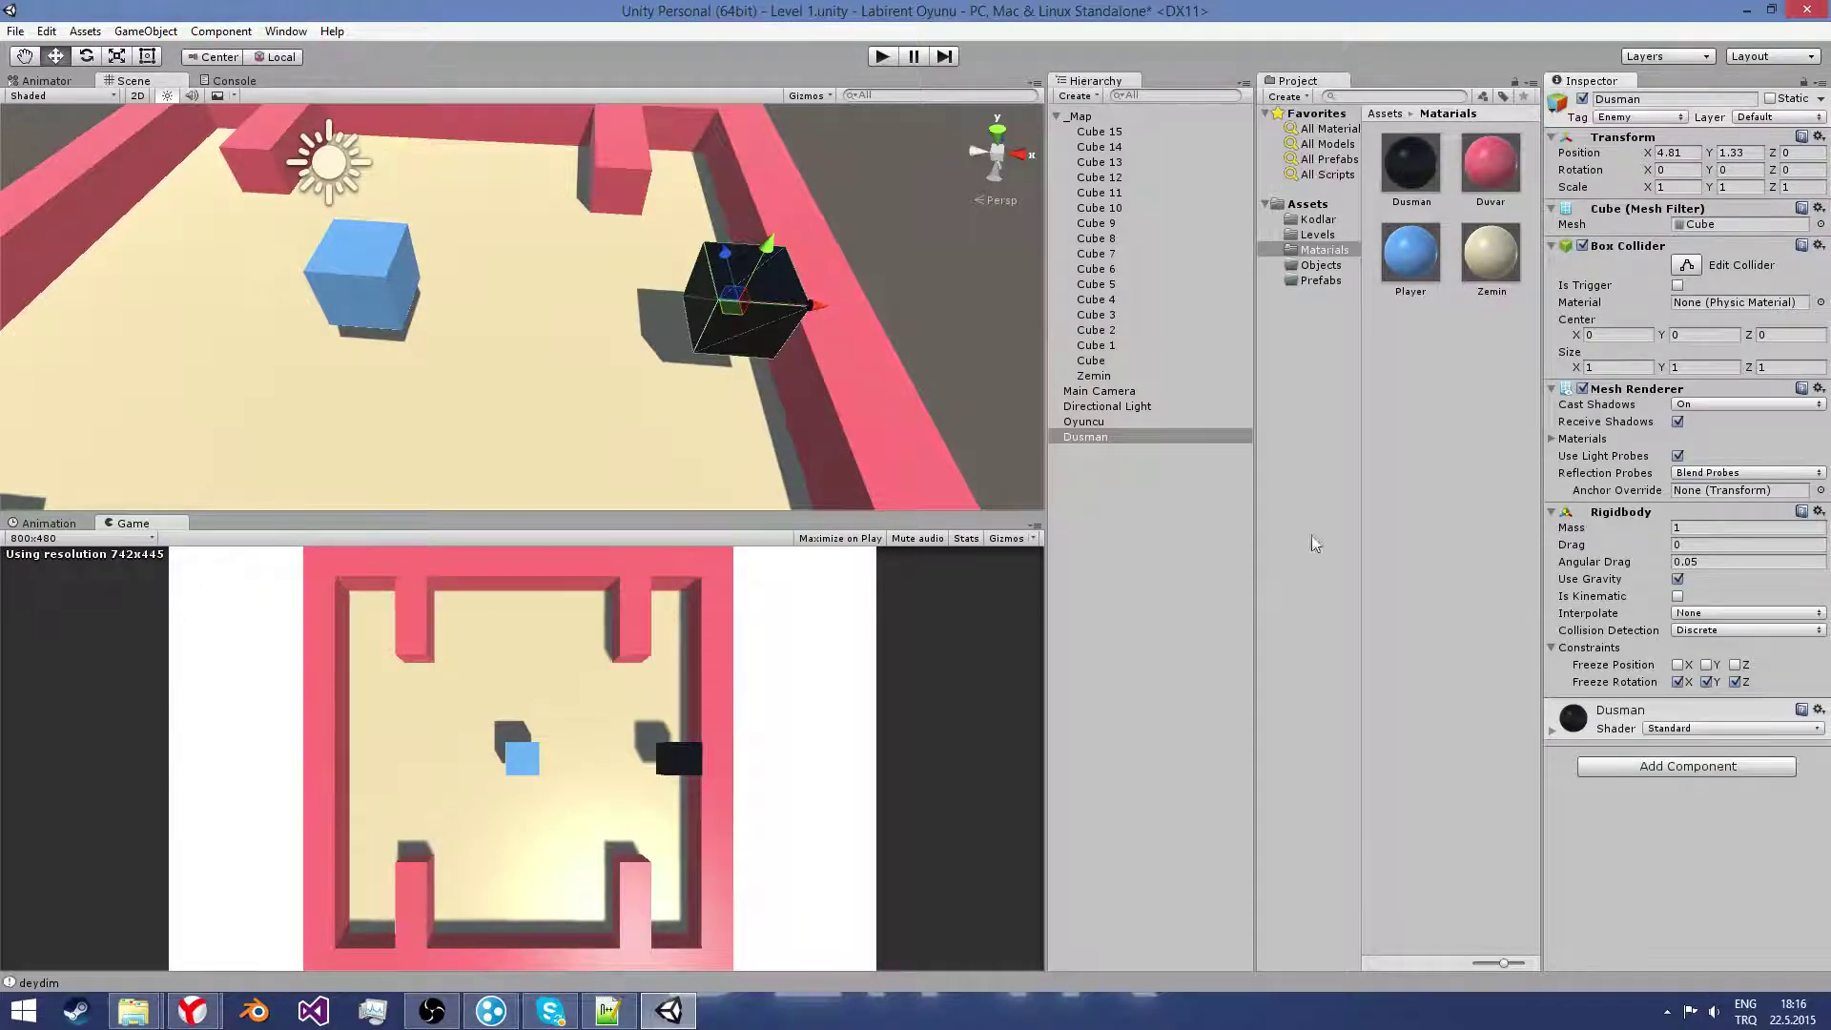
pyautogui.click(872, 57)
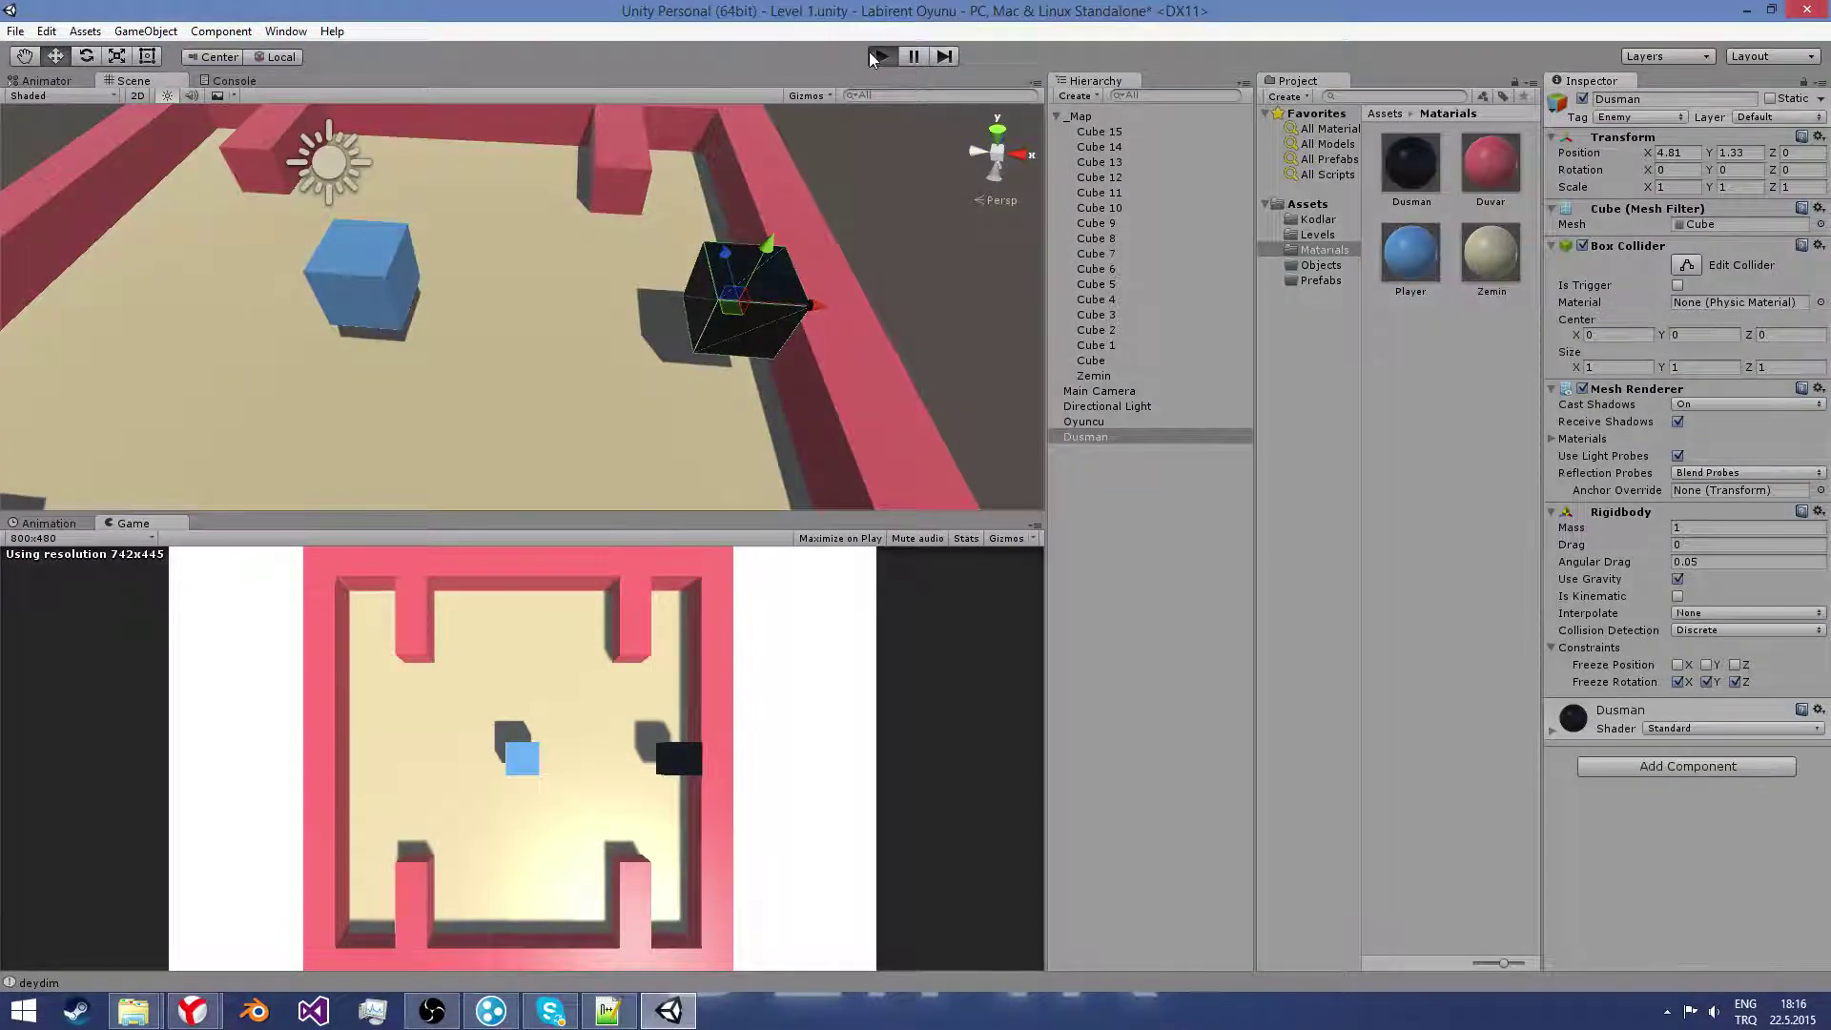
pyautogui.press('Right')
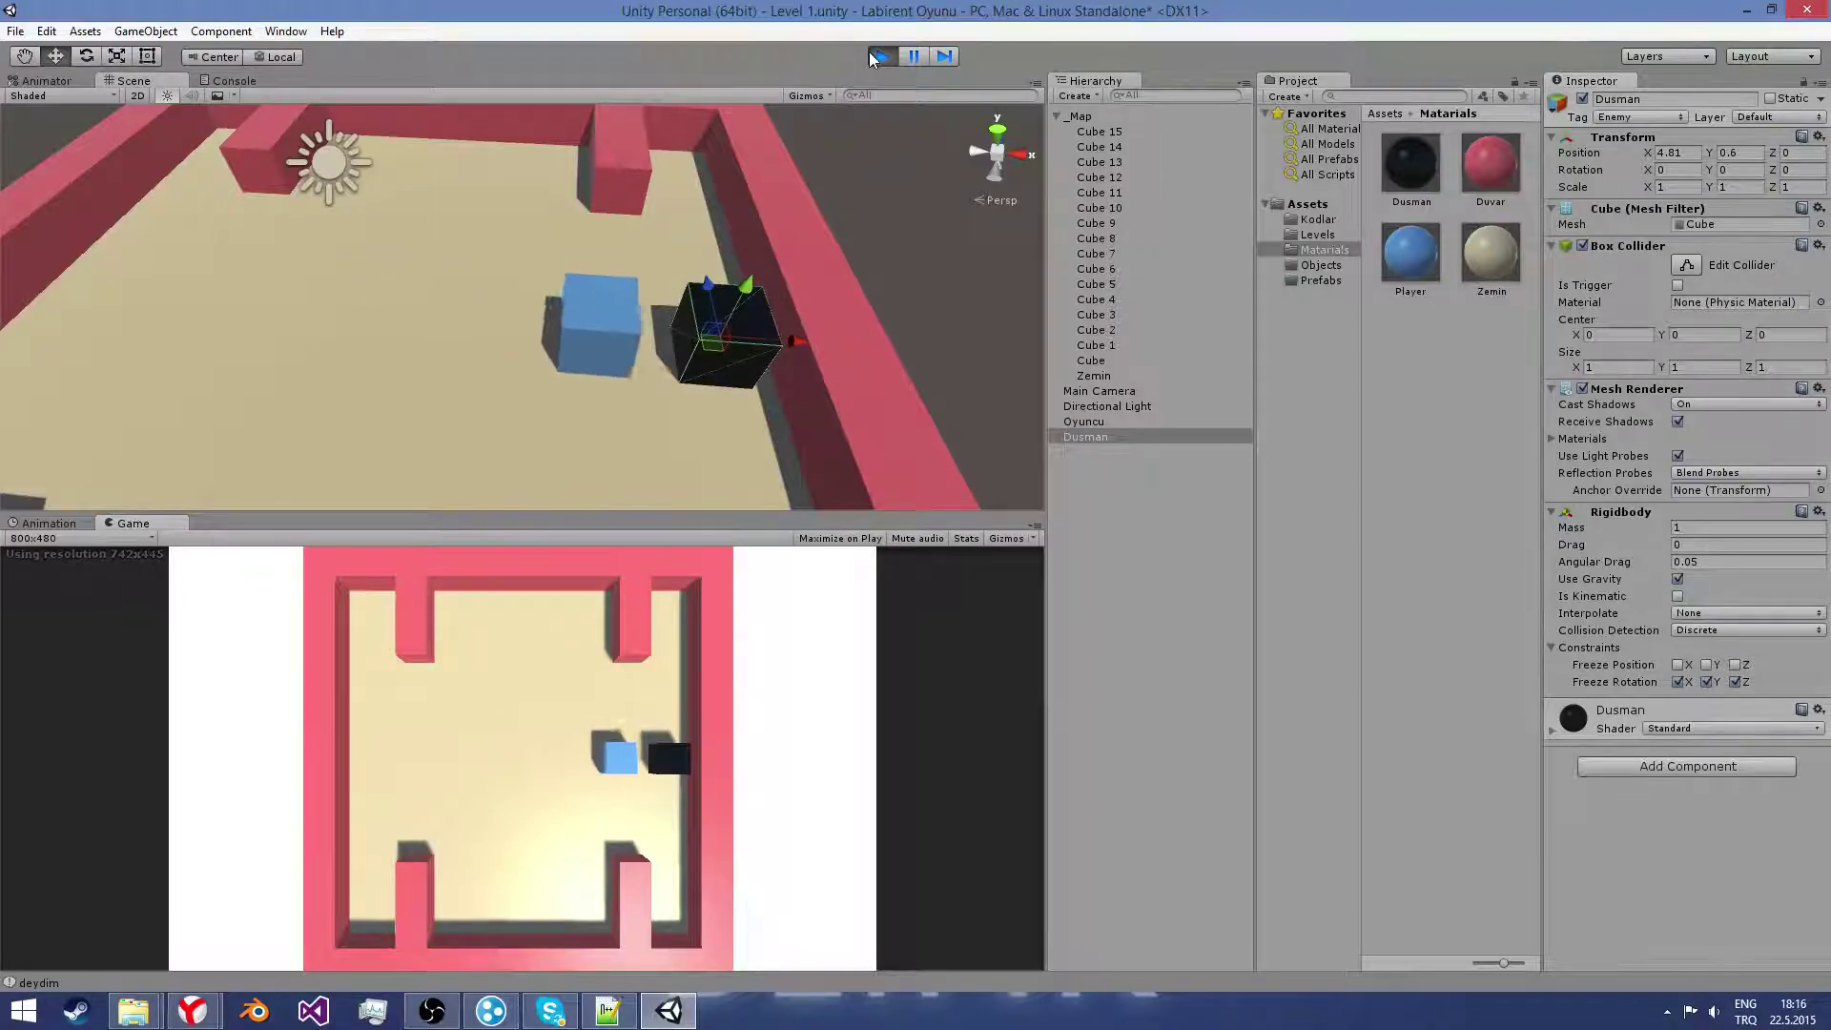
pyautogui.press('Up')
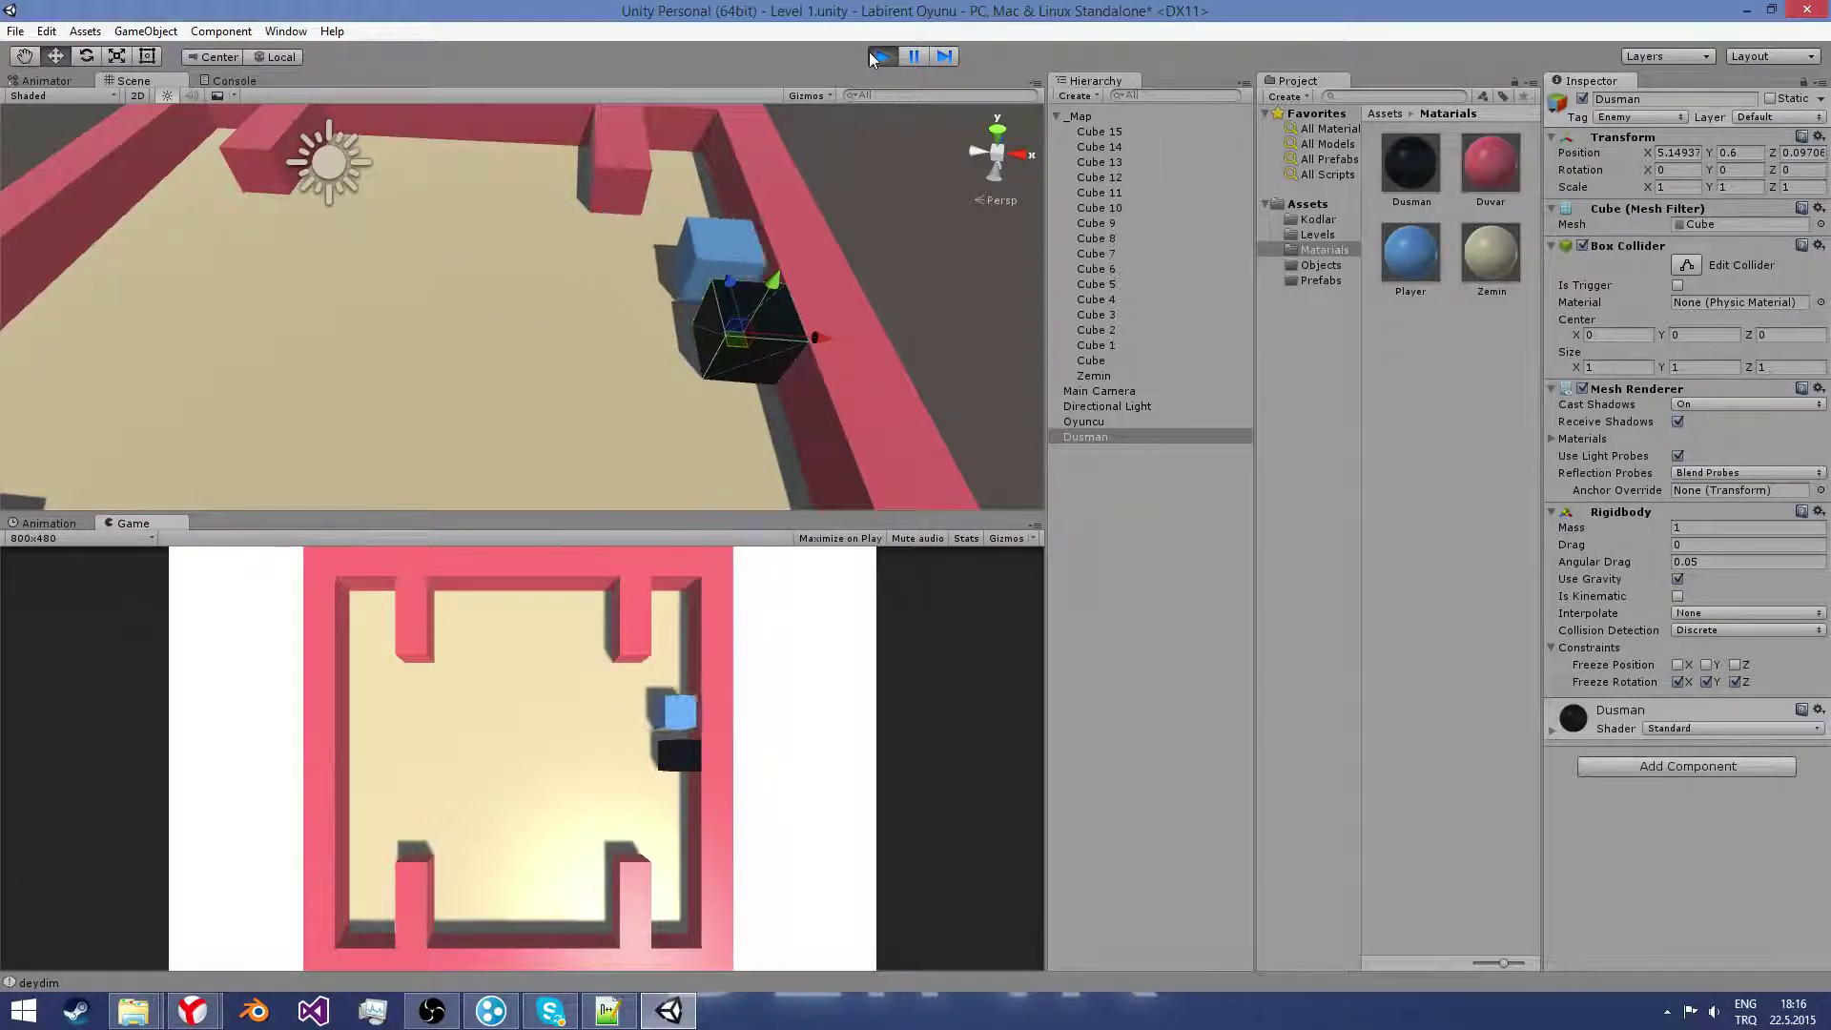
pyautogui.click(878, 55)
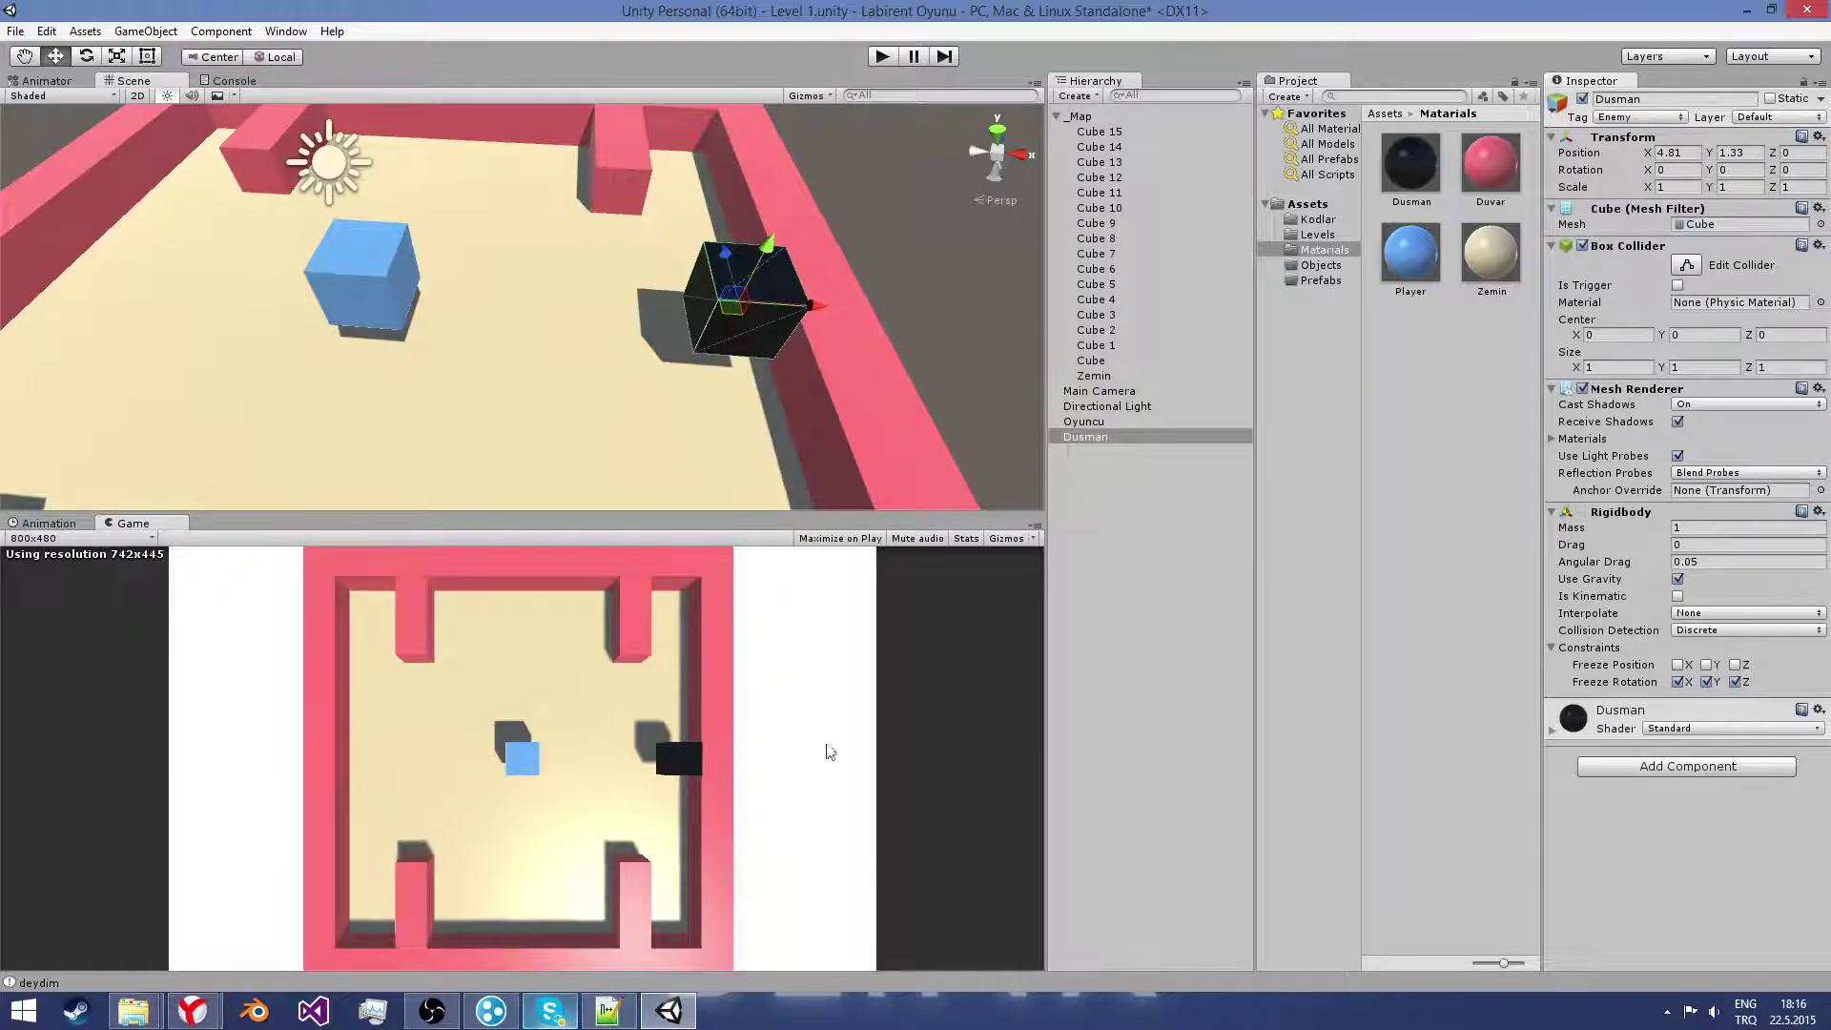
# Step: Open the KarakterFizi script from the Kodlar folder in MonoDevelop
pyautogui.click(1318, 220)
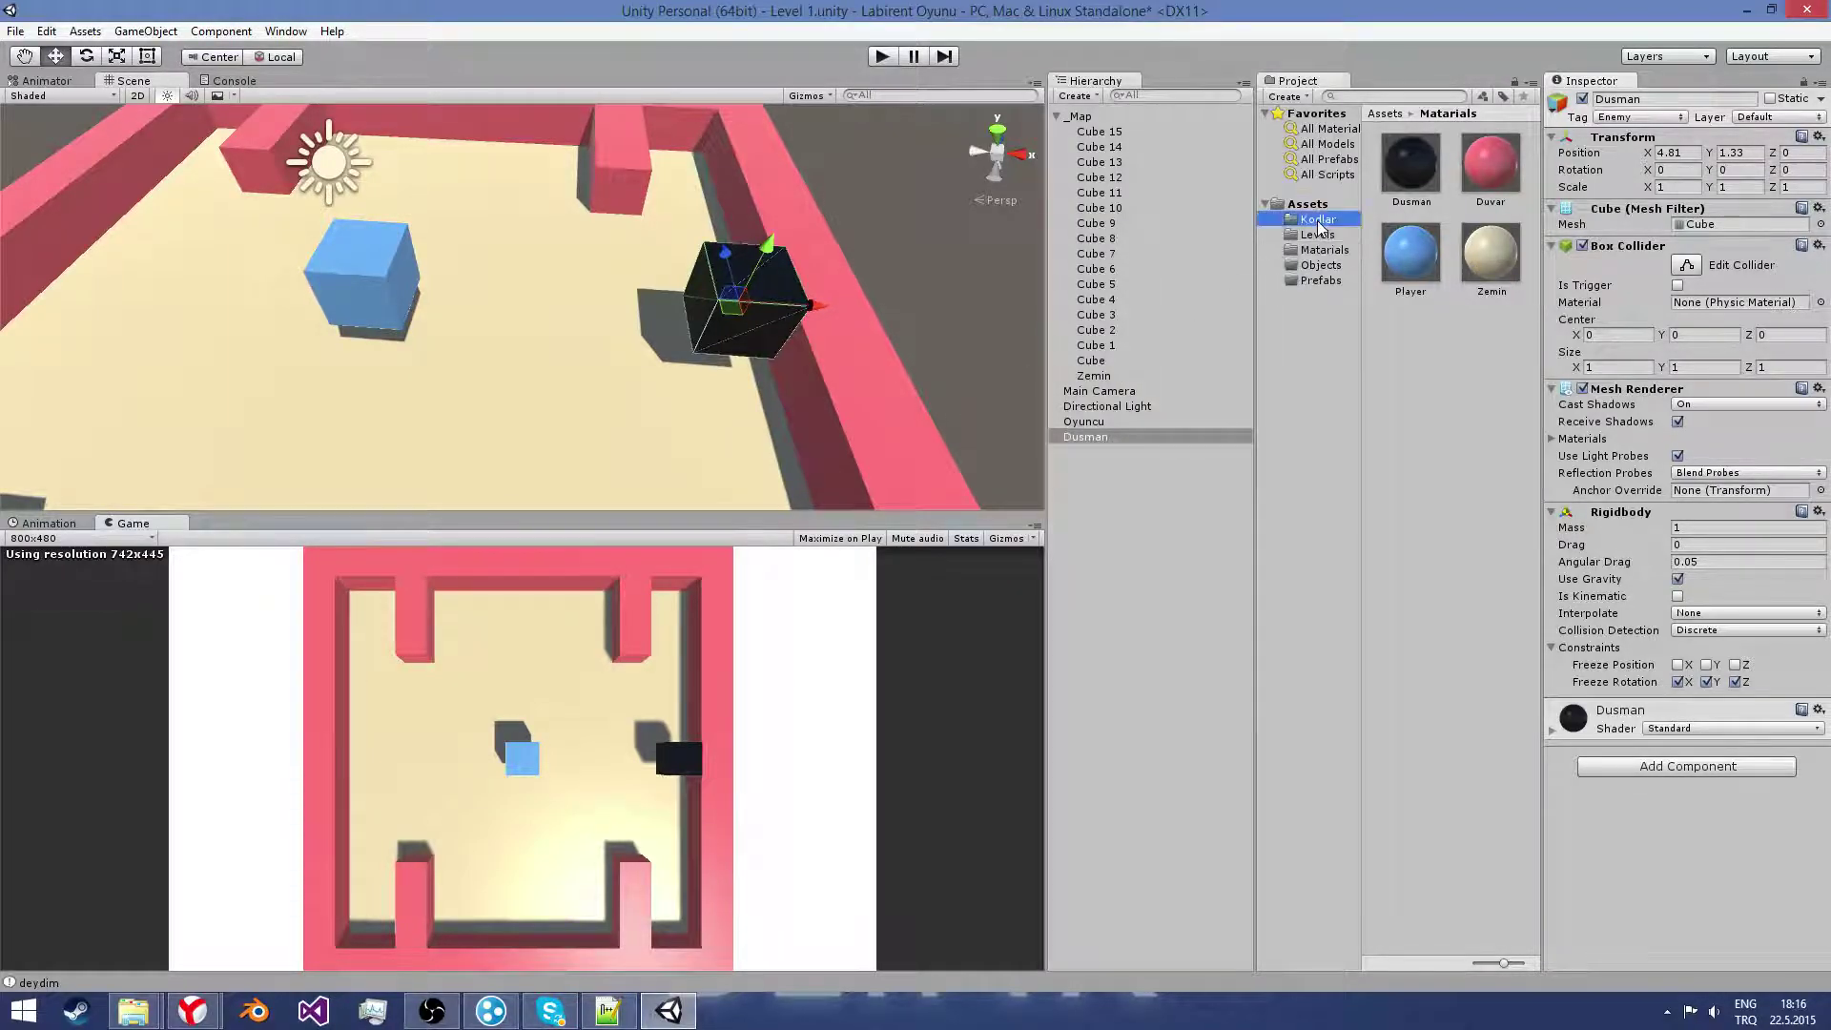
pyautogui.click(1401, 164)
pyautogui.doubleClick(1402, 164)
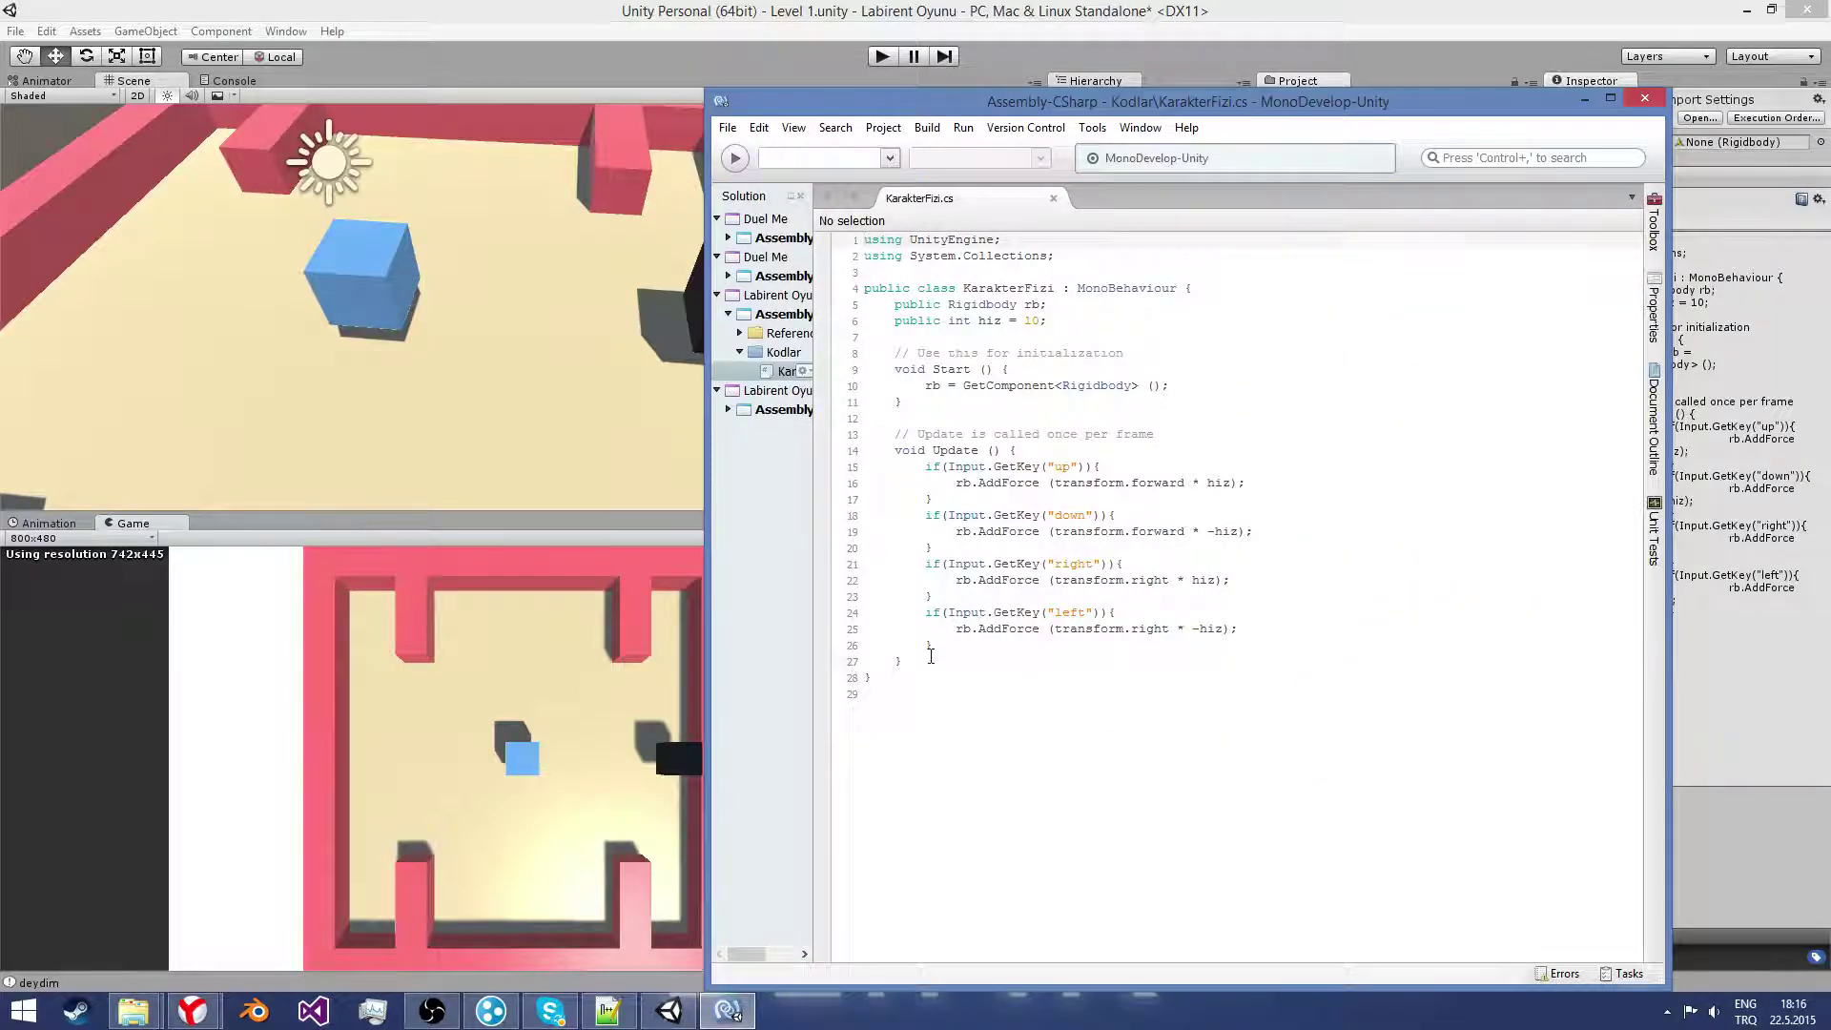
# Step: Add a 'void OnCollisionEnter' line below the Update method and switch back to Unity
pyautogui.click(930, 661)
pyautogui.press('Return')
pyautogui.write('vo')
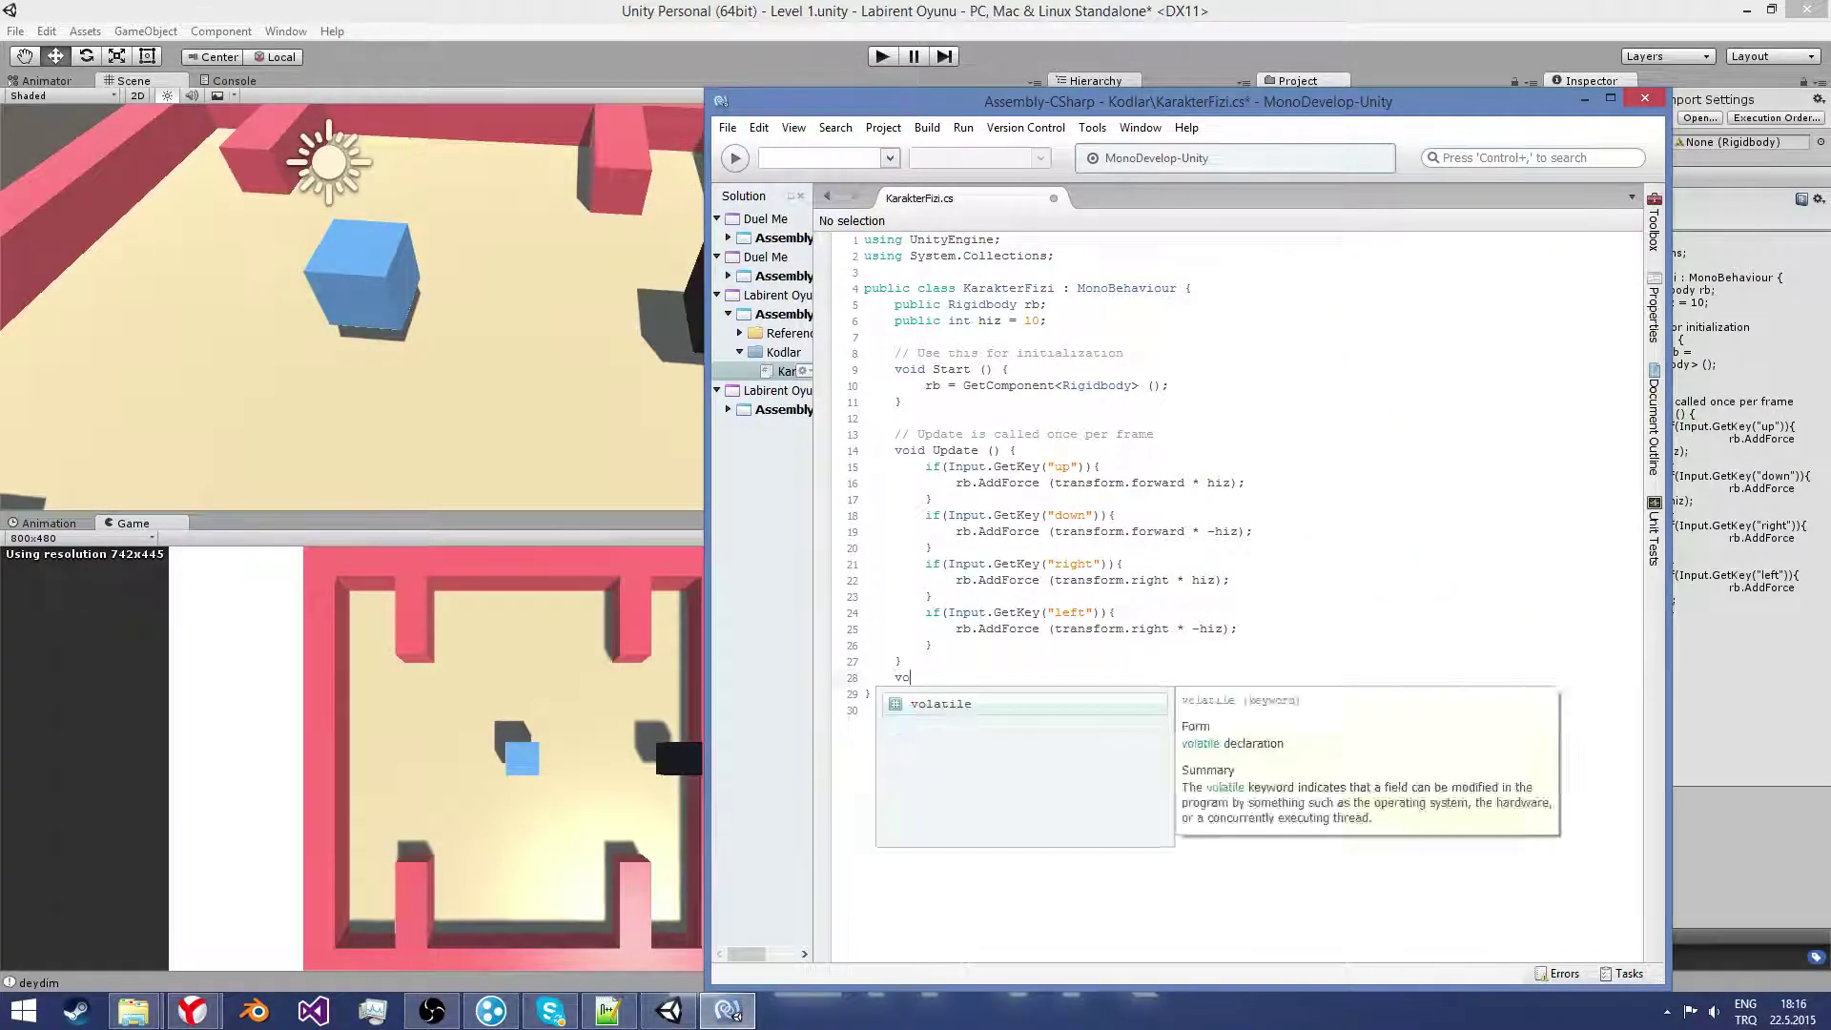
pyautogui.write('id On')
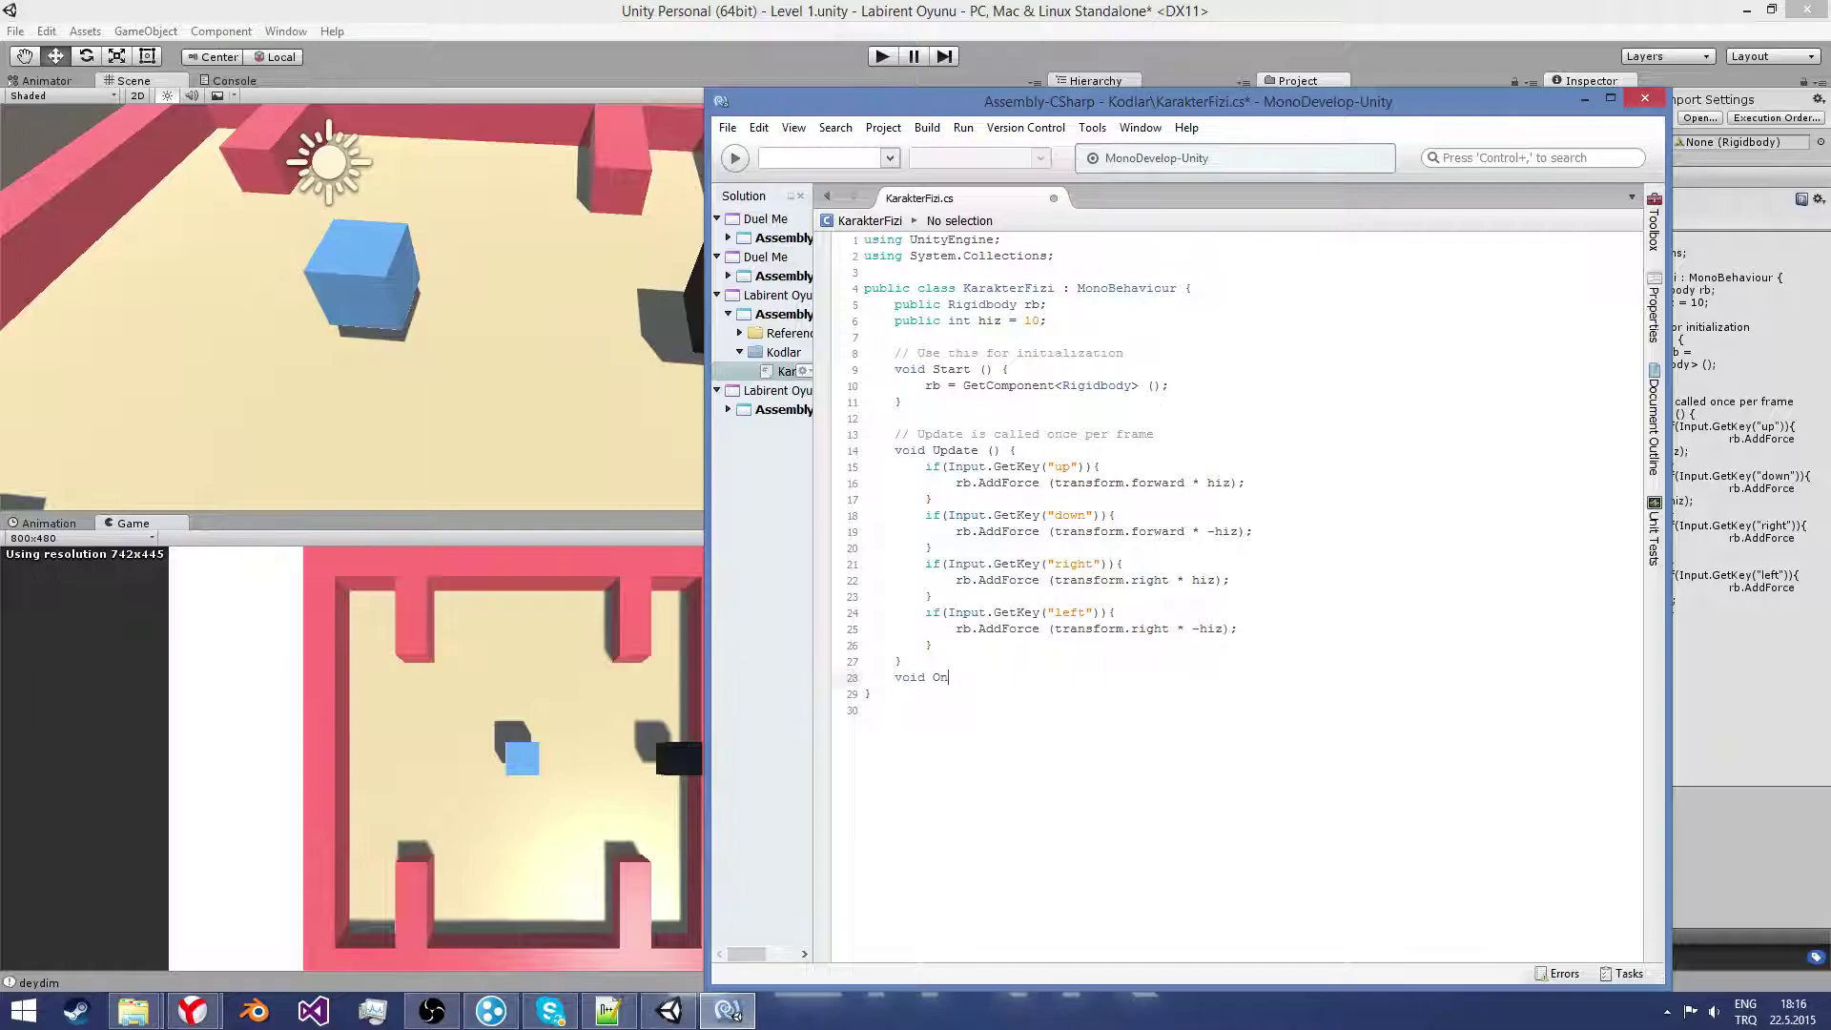
pyautogui.write('CollisionEn')
pyautogui.write('ter')
pyautogui.moveTo(1062, 677); pyautogui.dragTo(933, 679)
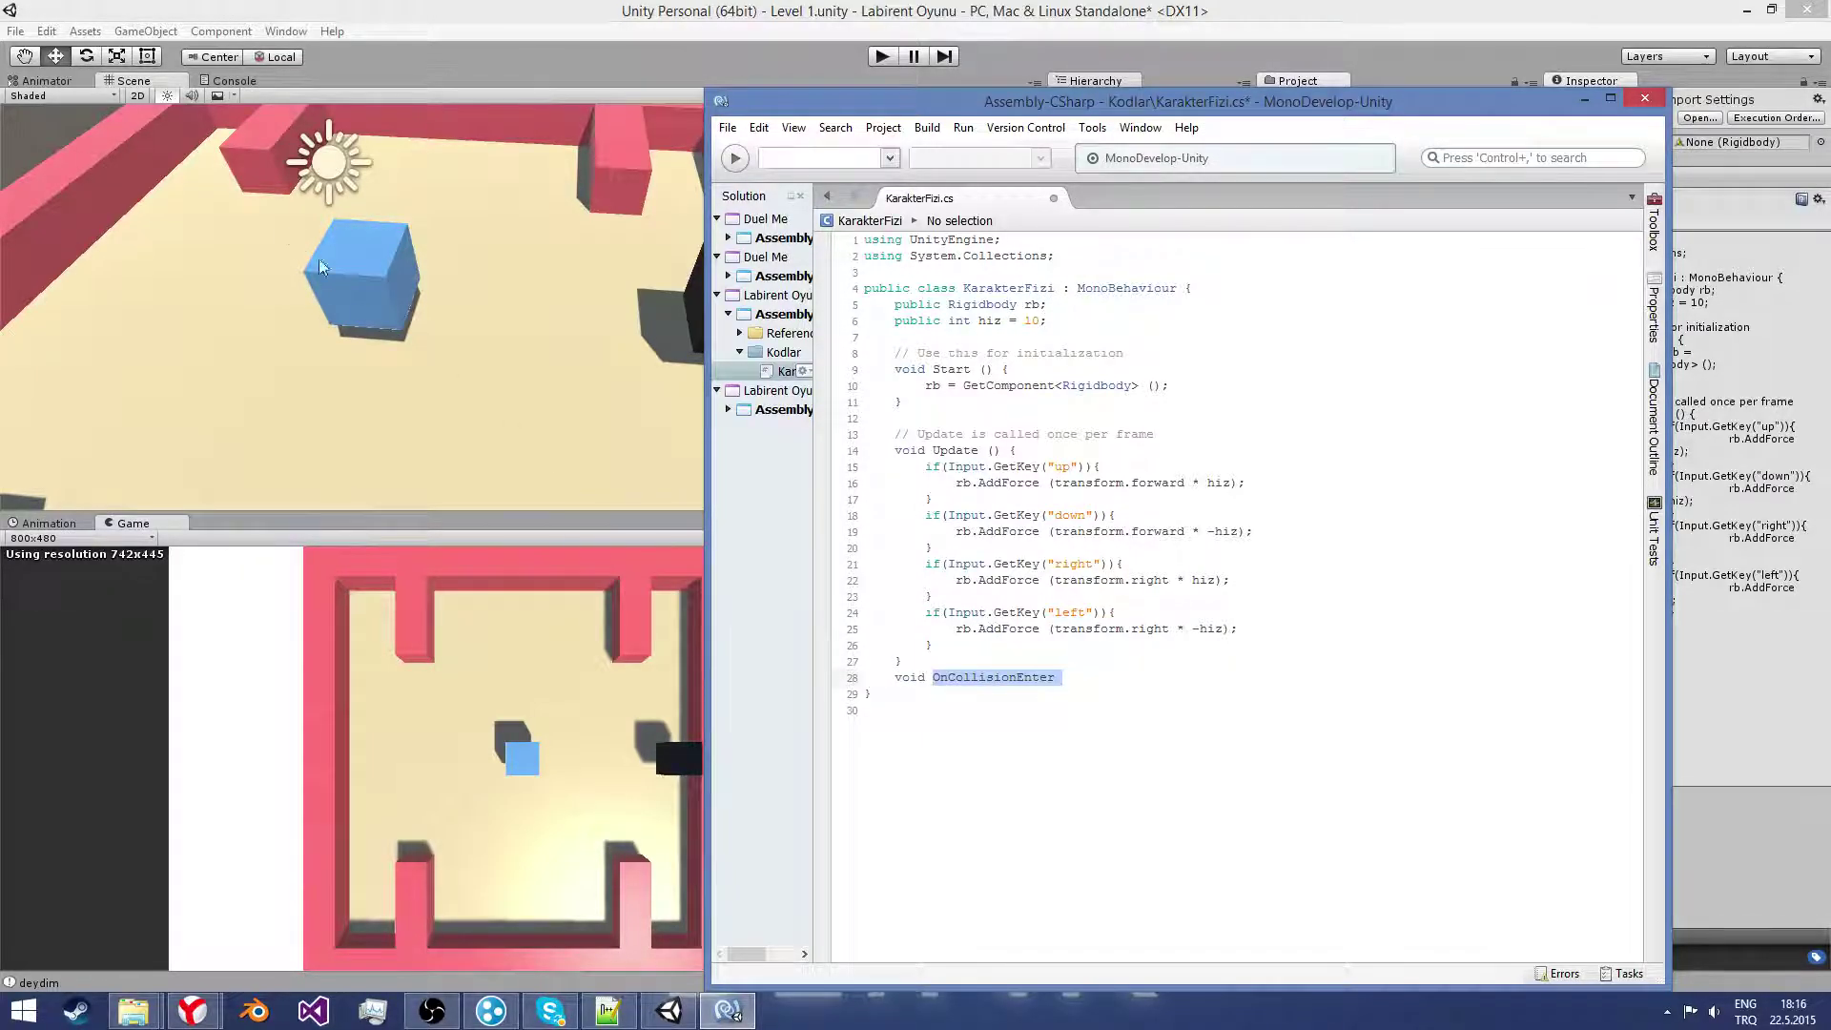
pyautogui.click(1767, 488)
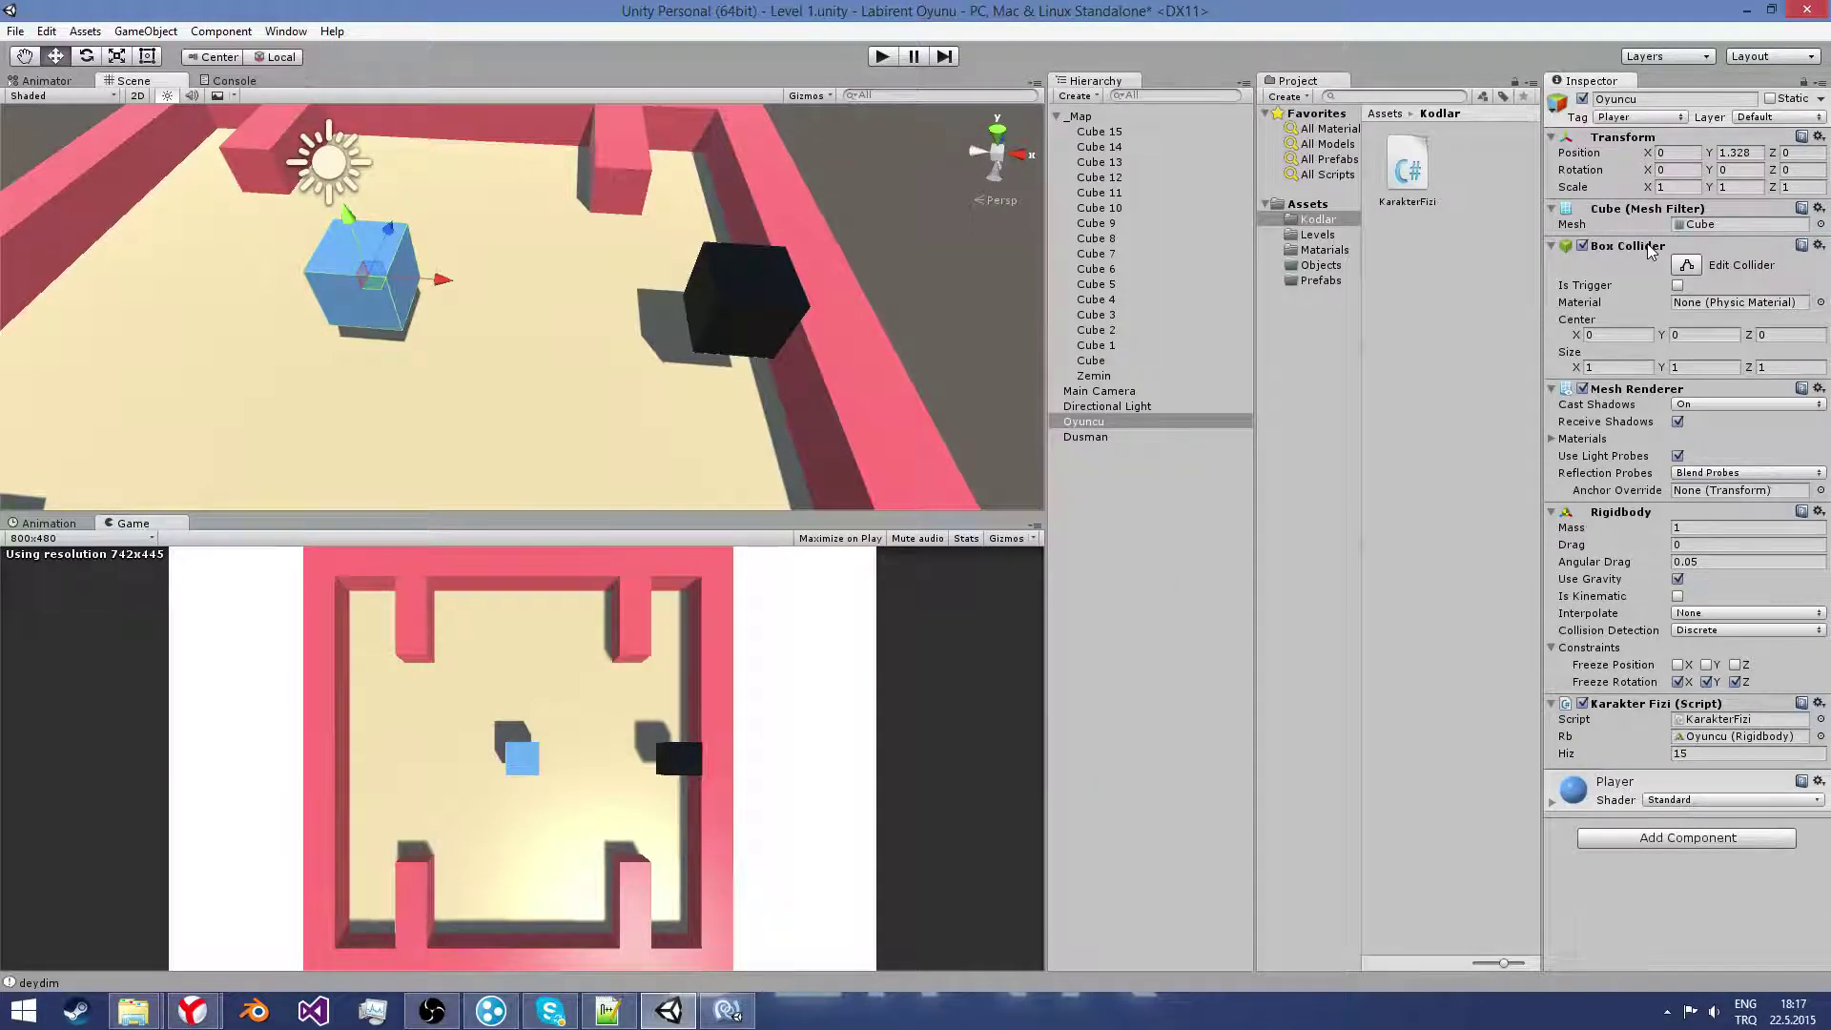
# Step: Bring the MonoDevelop window showing KarakterFizi.cs back to the front
pyautogui.click(749, 1012)
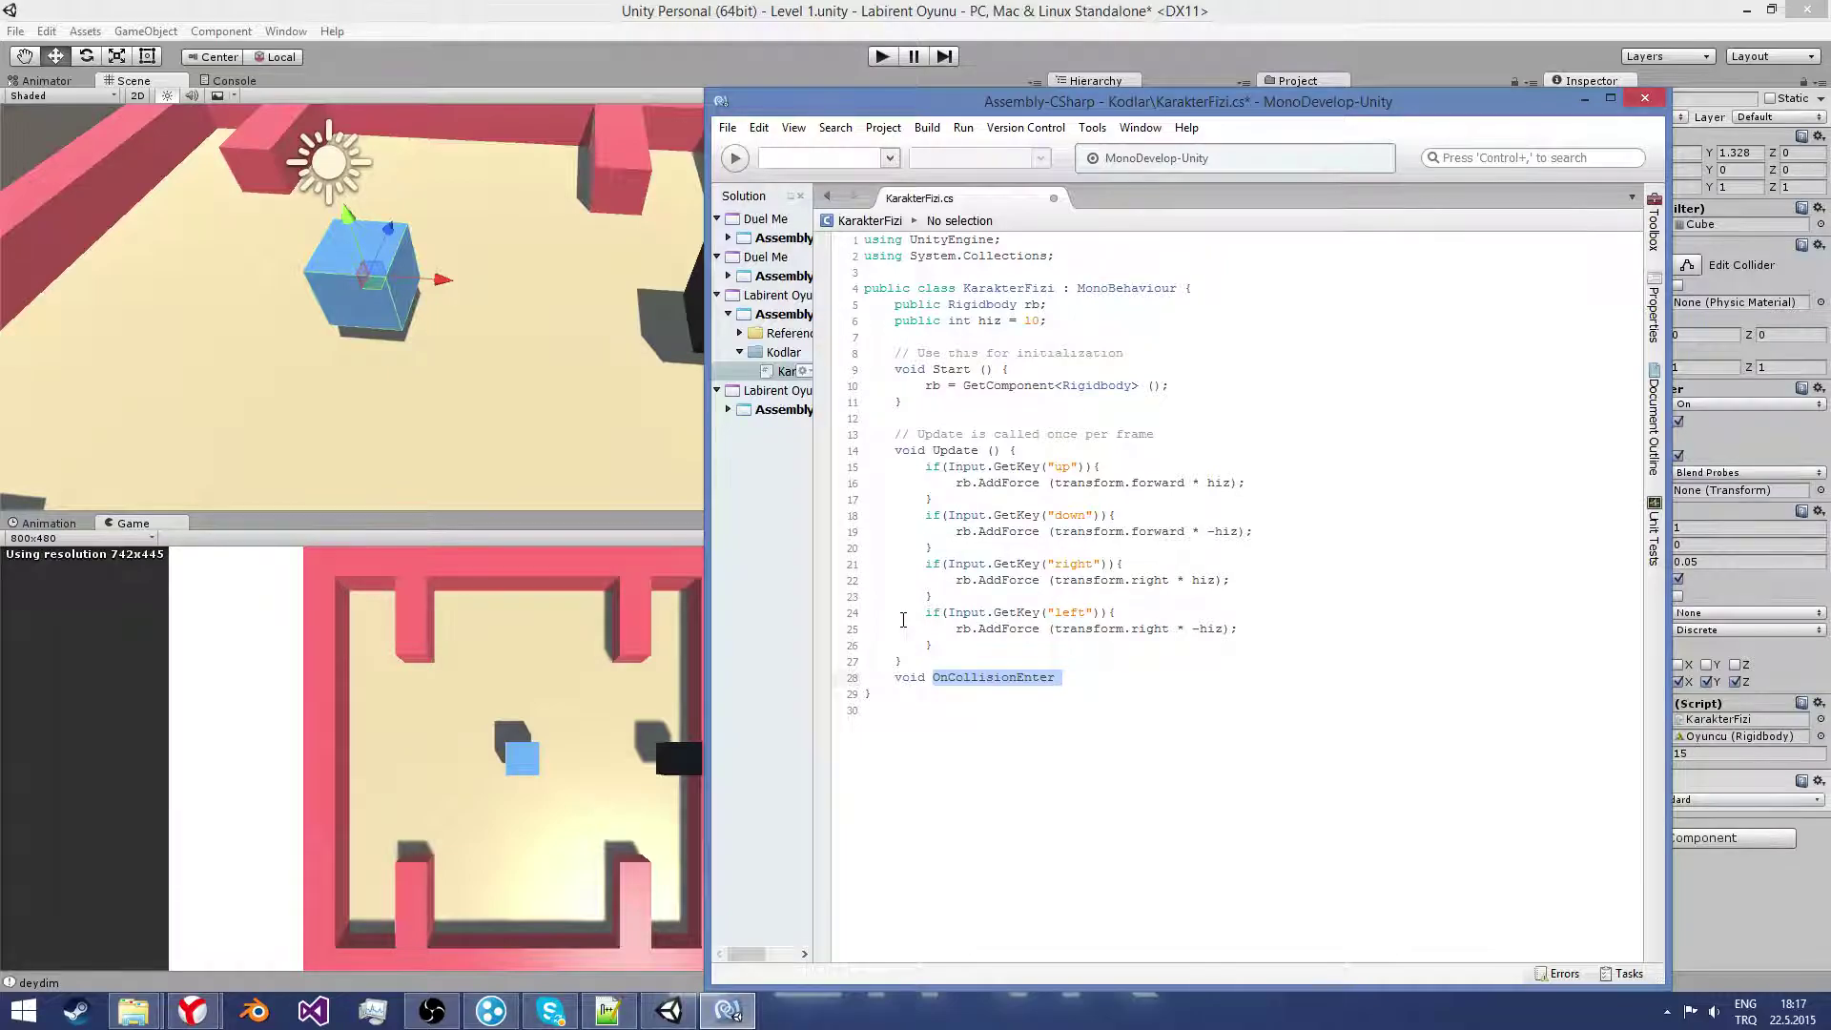
# Step: Give OnCollisionEnter the parameter (Collision ben) on line 28
pyautogui.click(1075, 680)
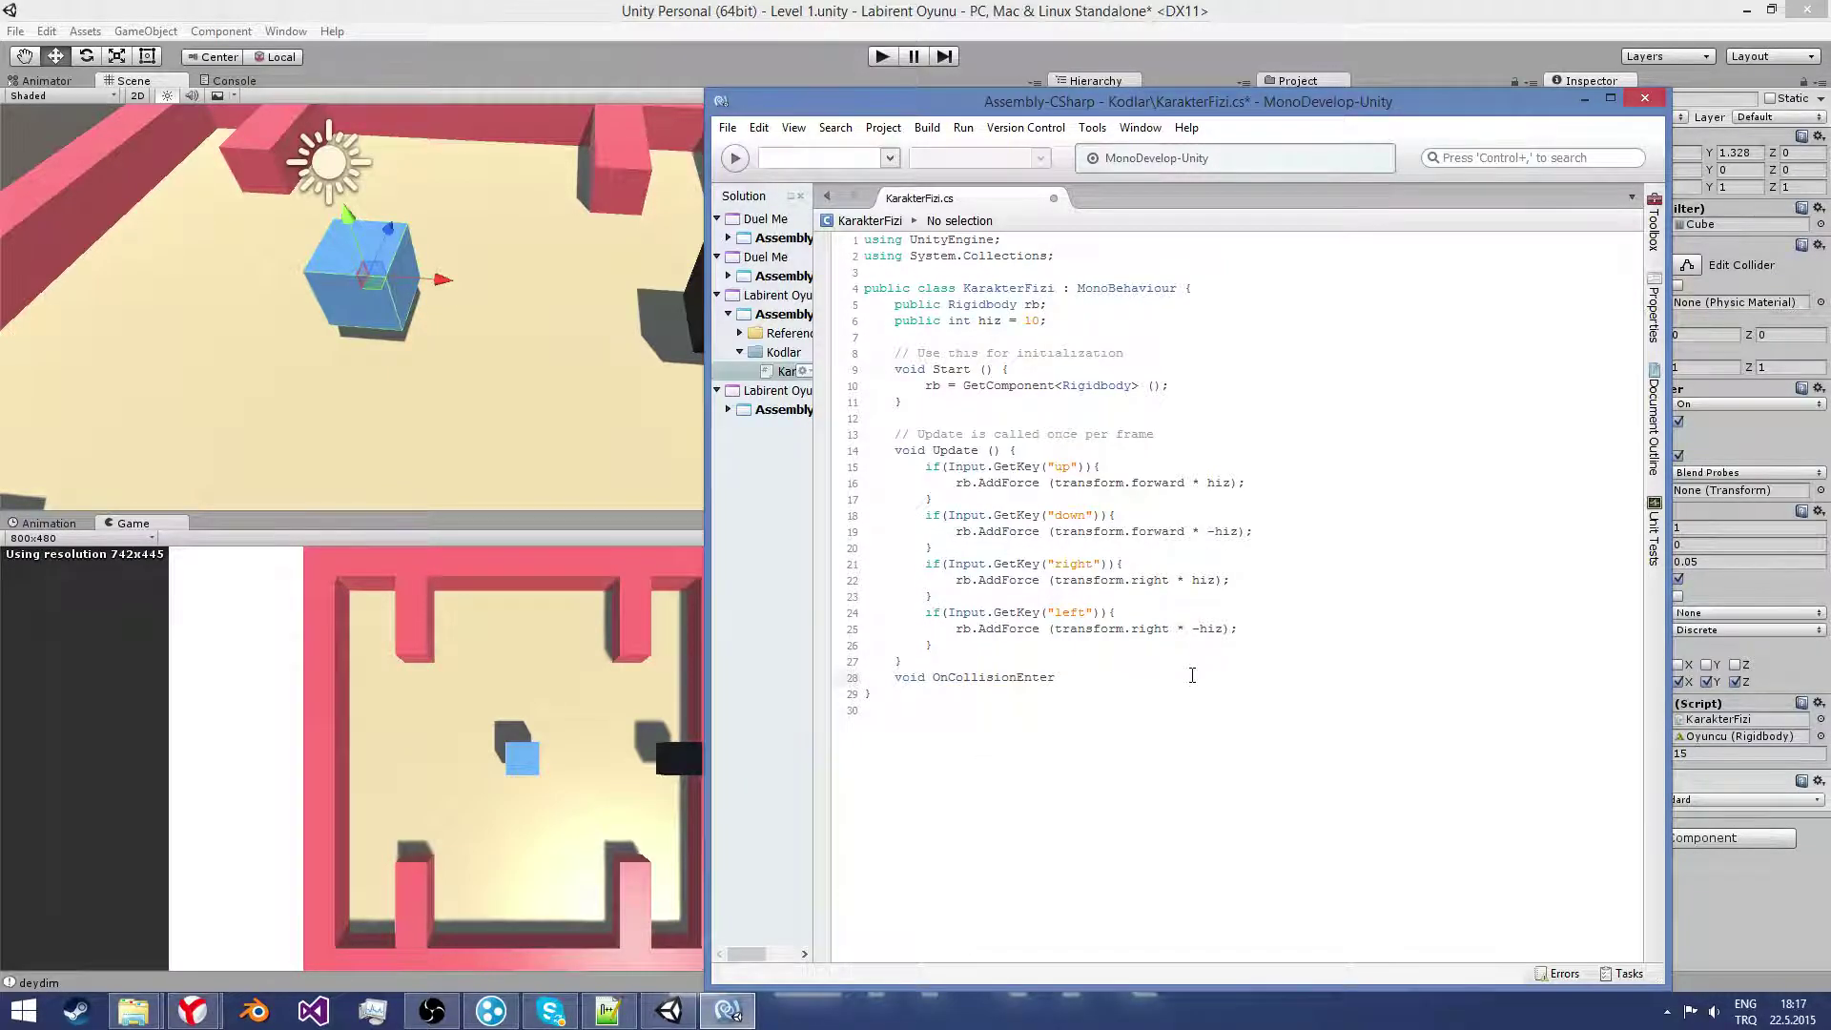
pyautogui.write('(Co')
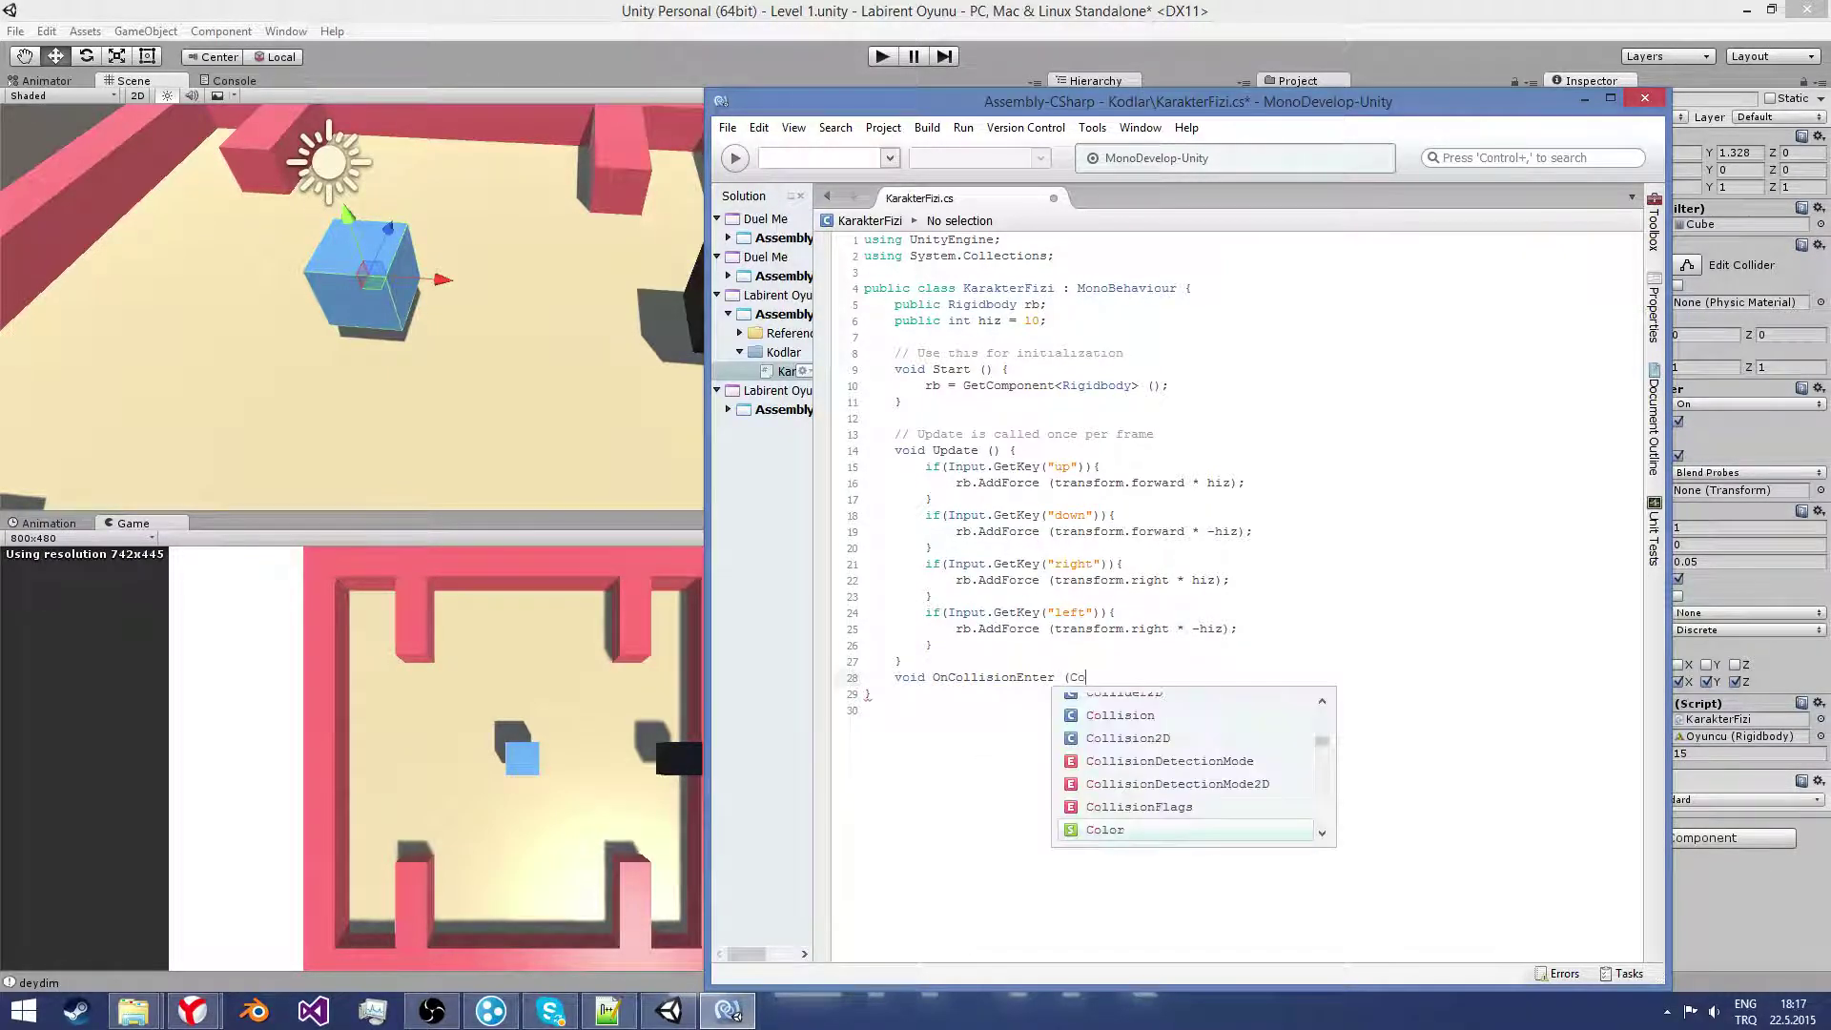
pyautogui.write('ll')
pyautogui.press('BackSpace')
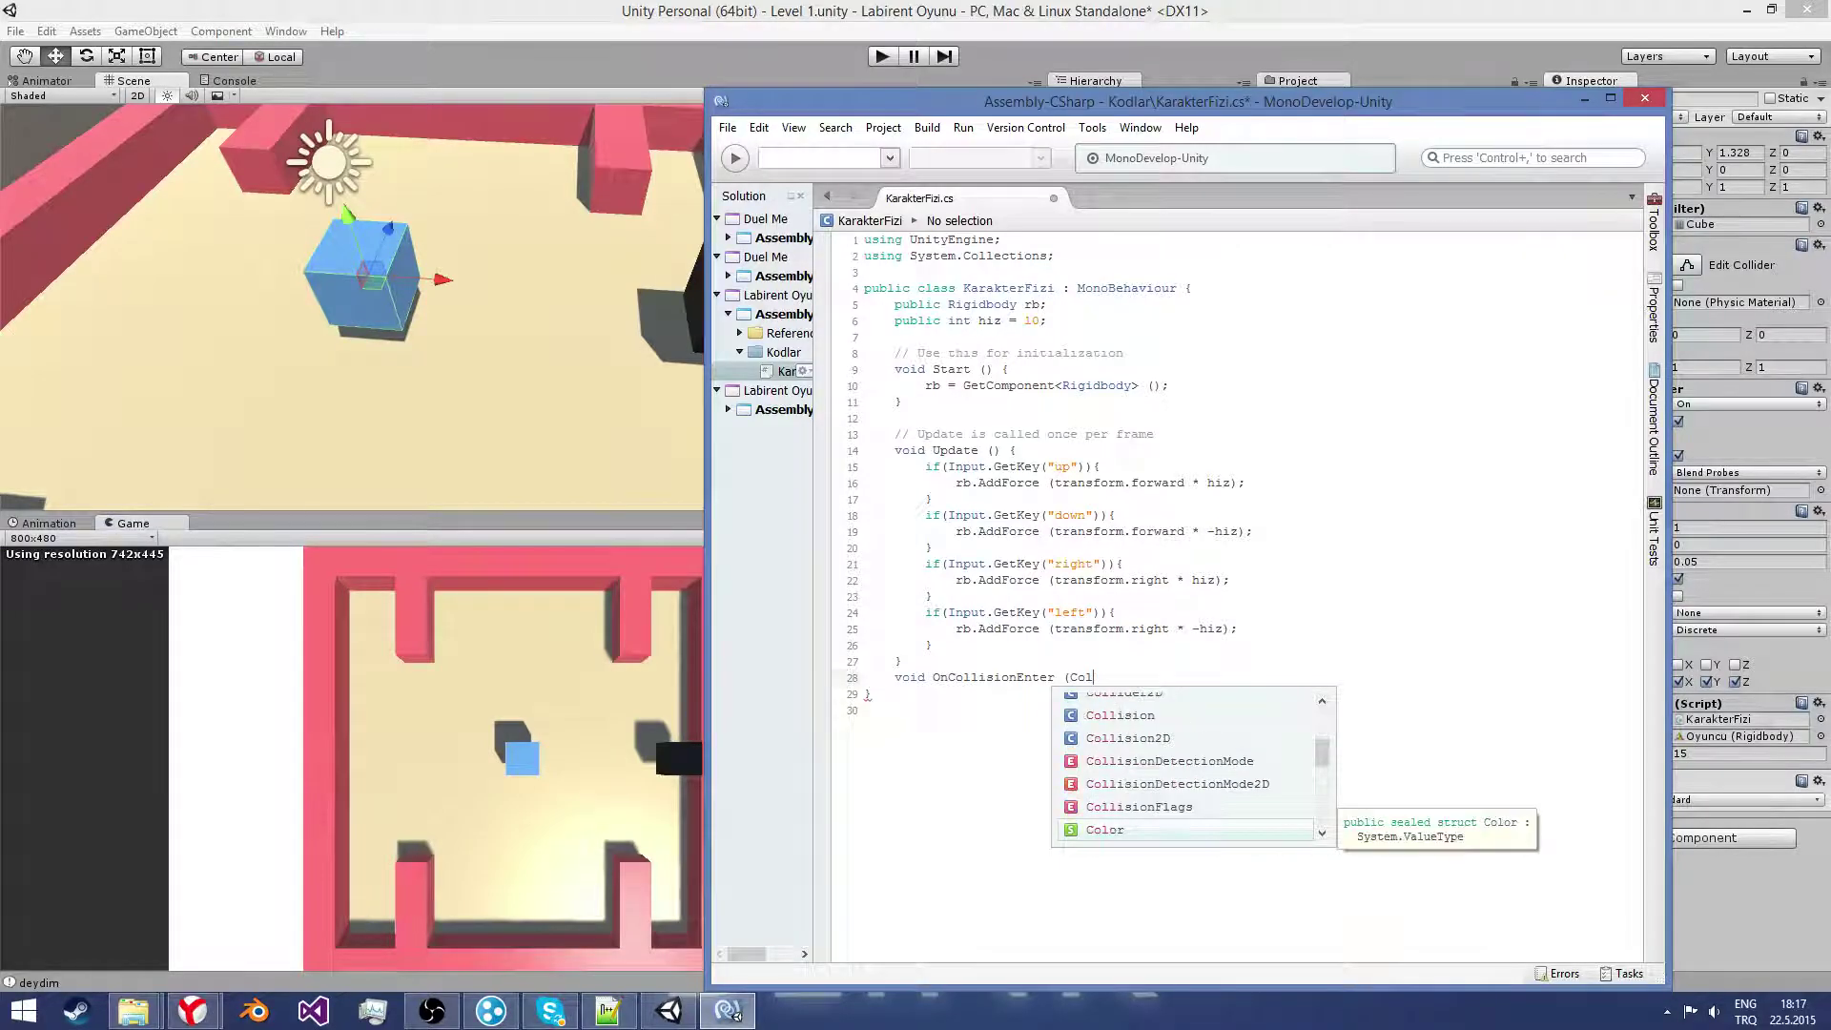
pyautogui.write('lisi')
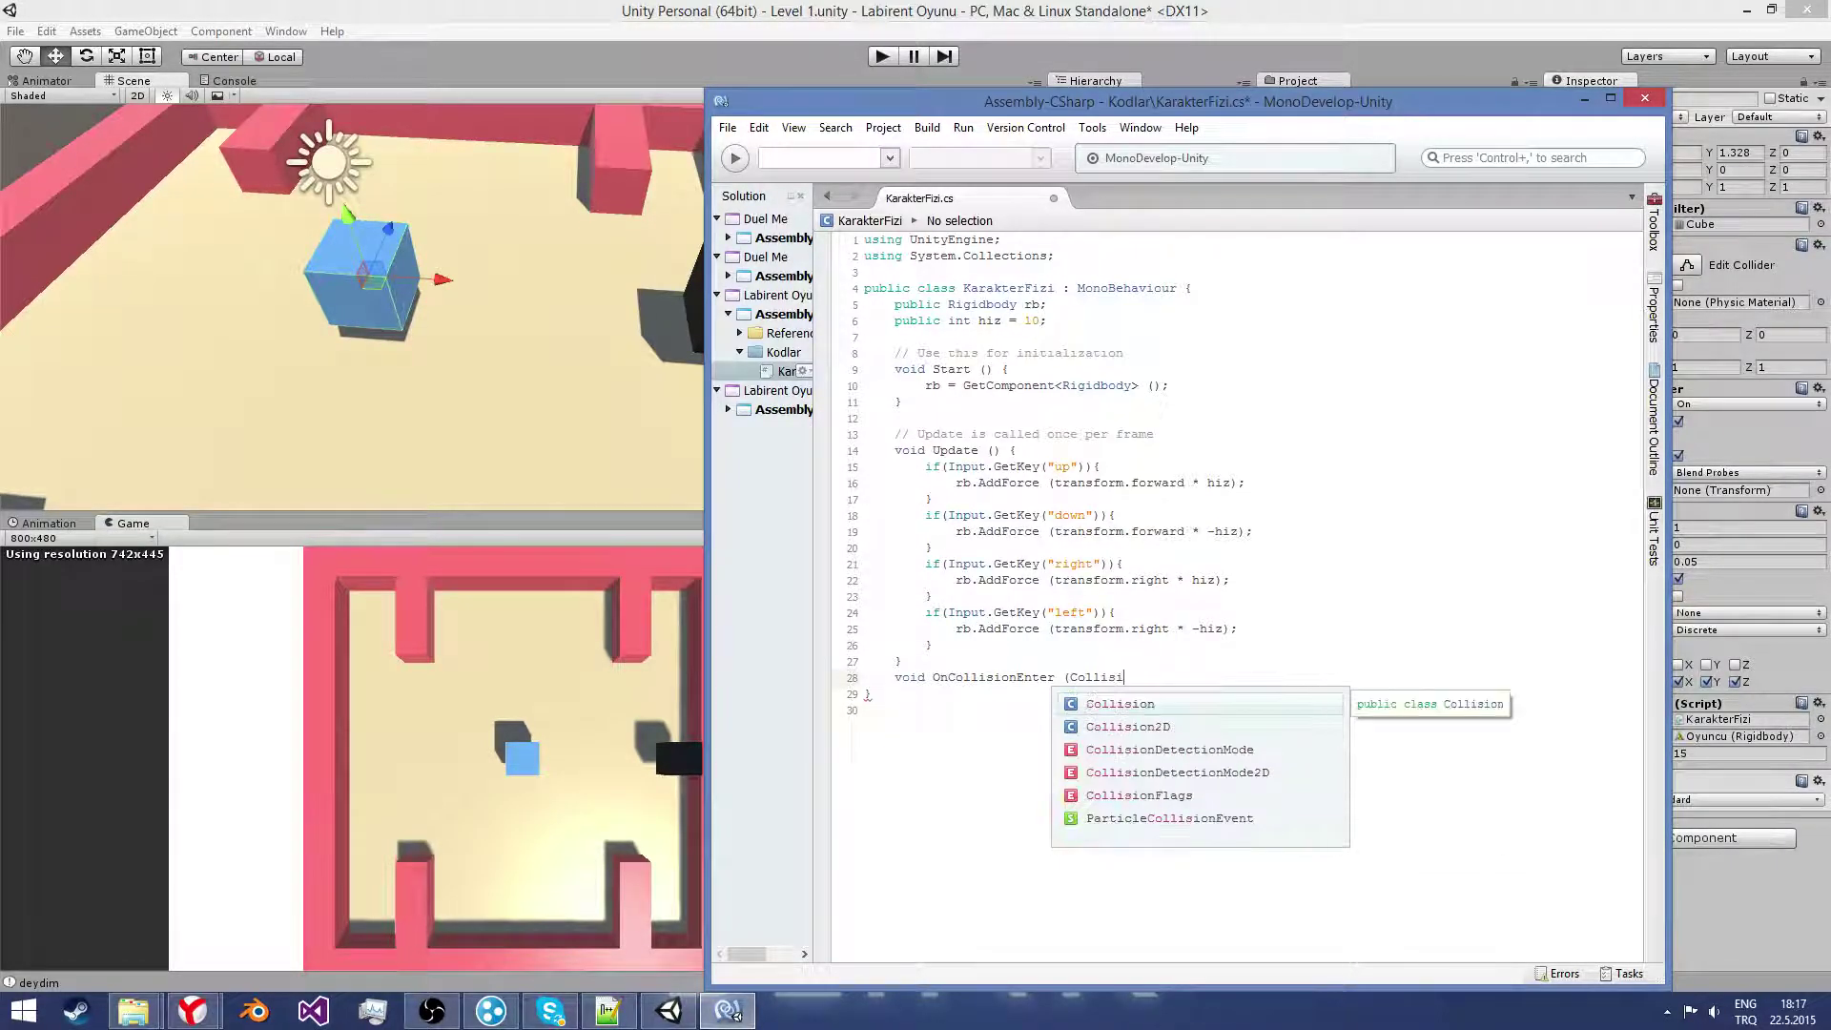
pyautogui.press('space')
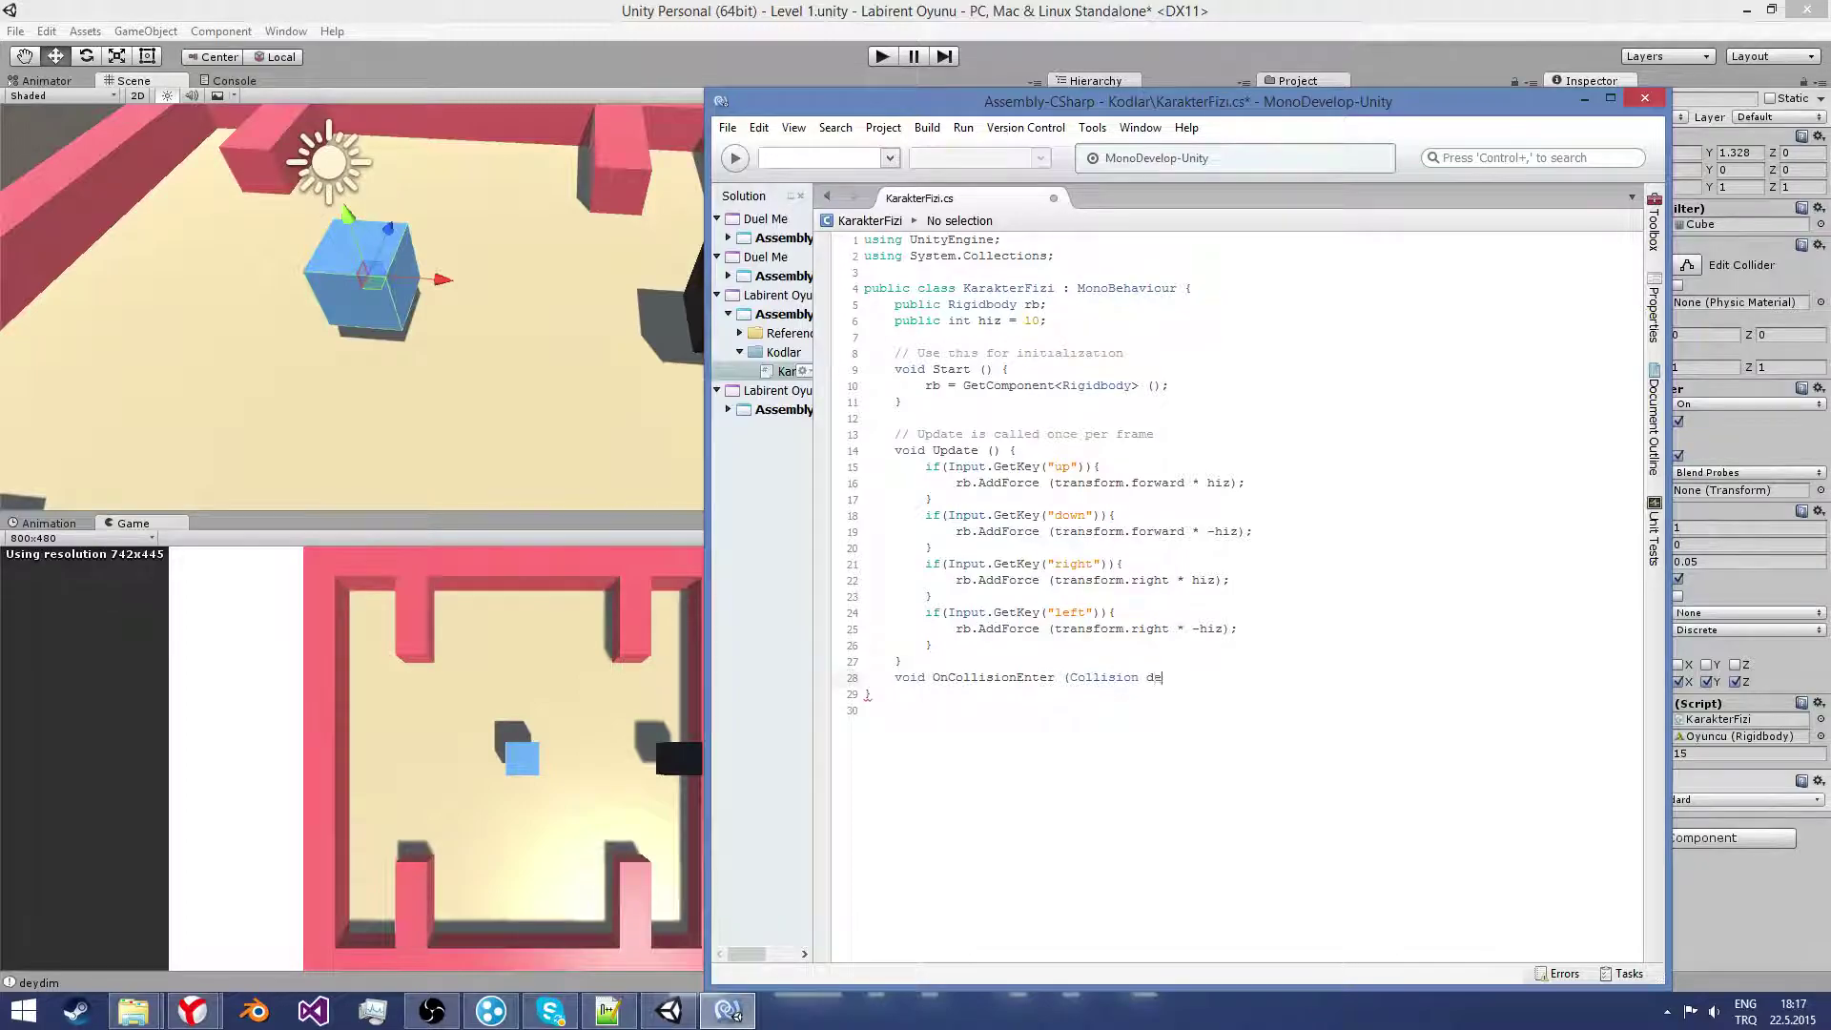
pyautogui.press('BackSpace')
pyautogui.press('BackSpace')
pyautogui.write('ben')
pyautogui.write(')')
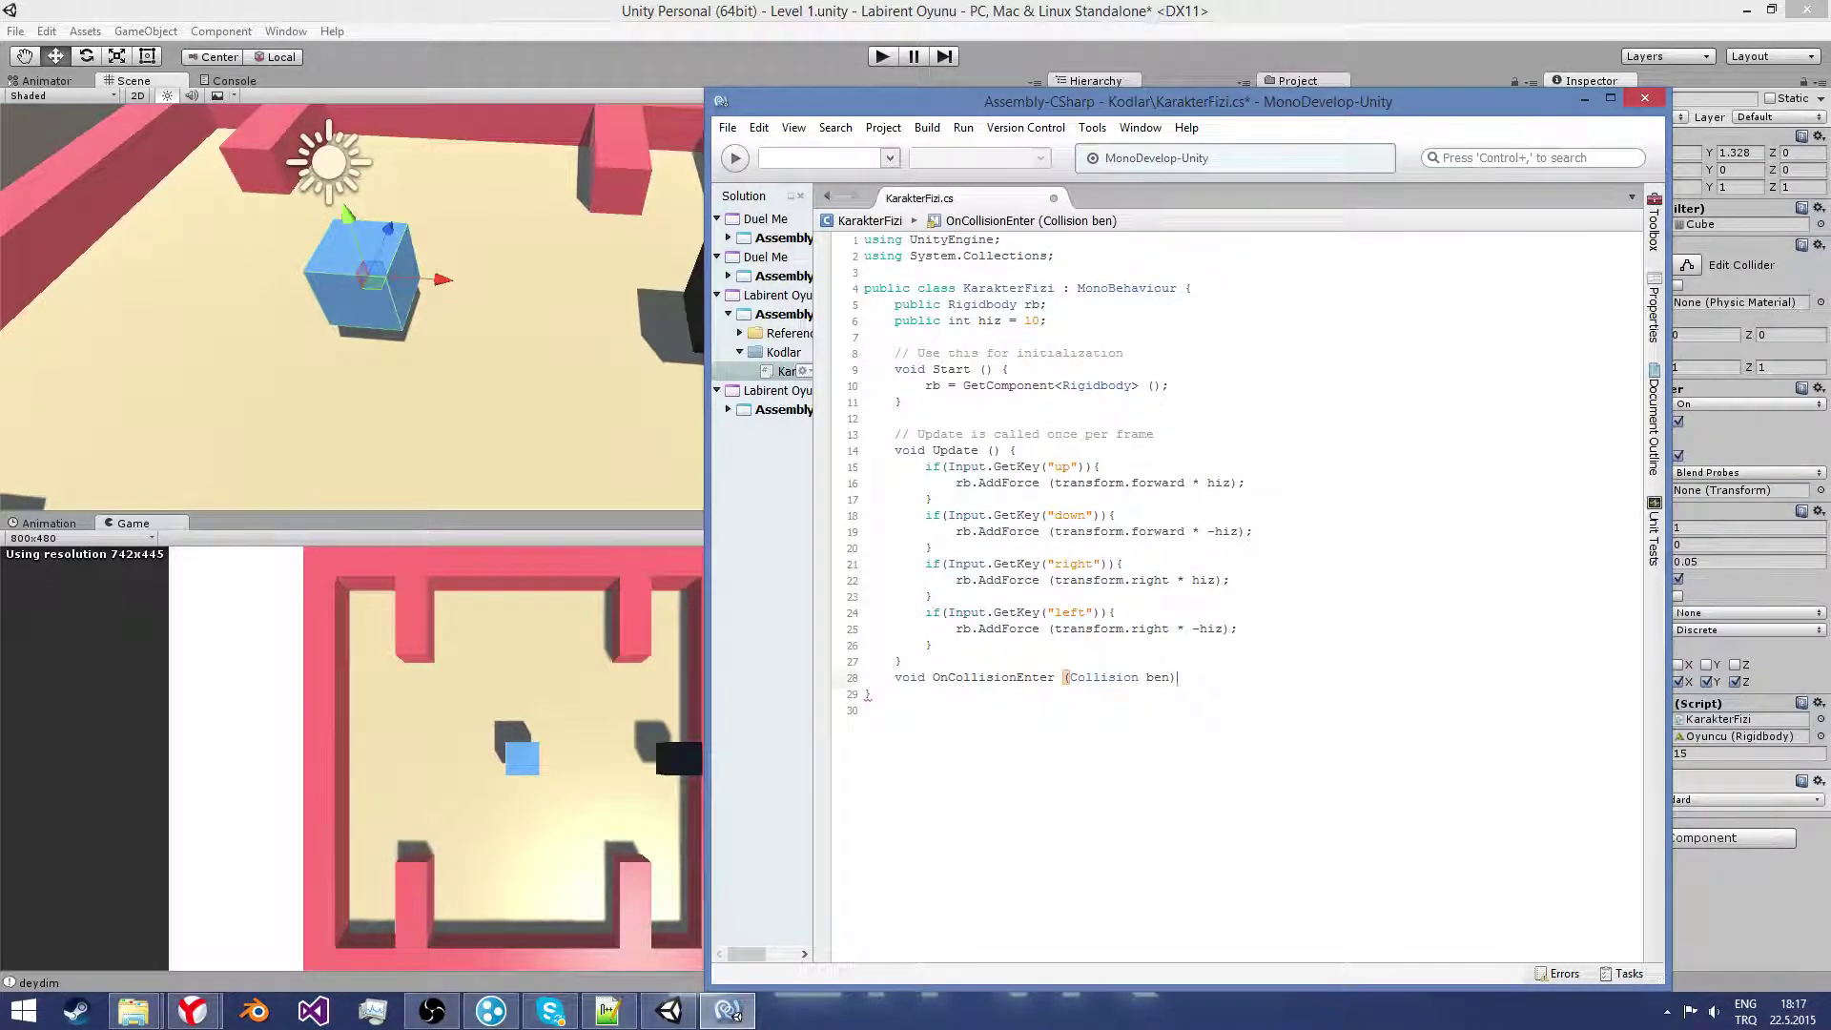
# Step: Add braces after the declaration to create an empty method body
pyautogui.moveTo(894, 677); pyautogui.dragTo(1037, 678)
pyautogui.moveTo(917, 678); pyautogui.dragTo(1055, 676)
pyautogui.click(1079, 676)
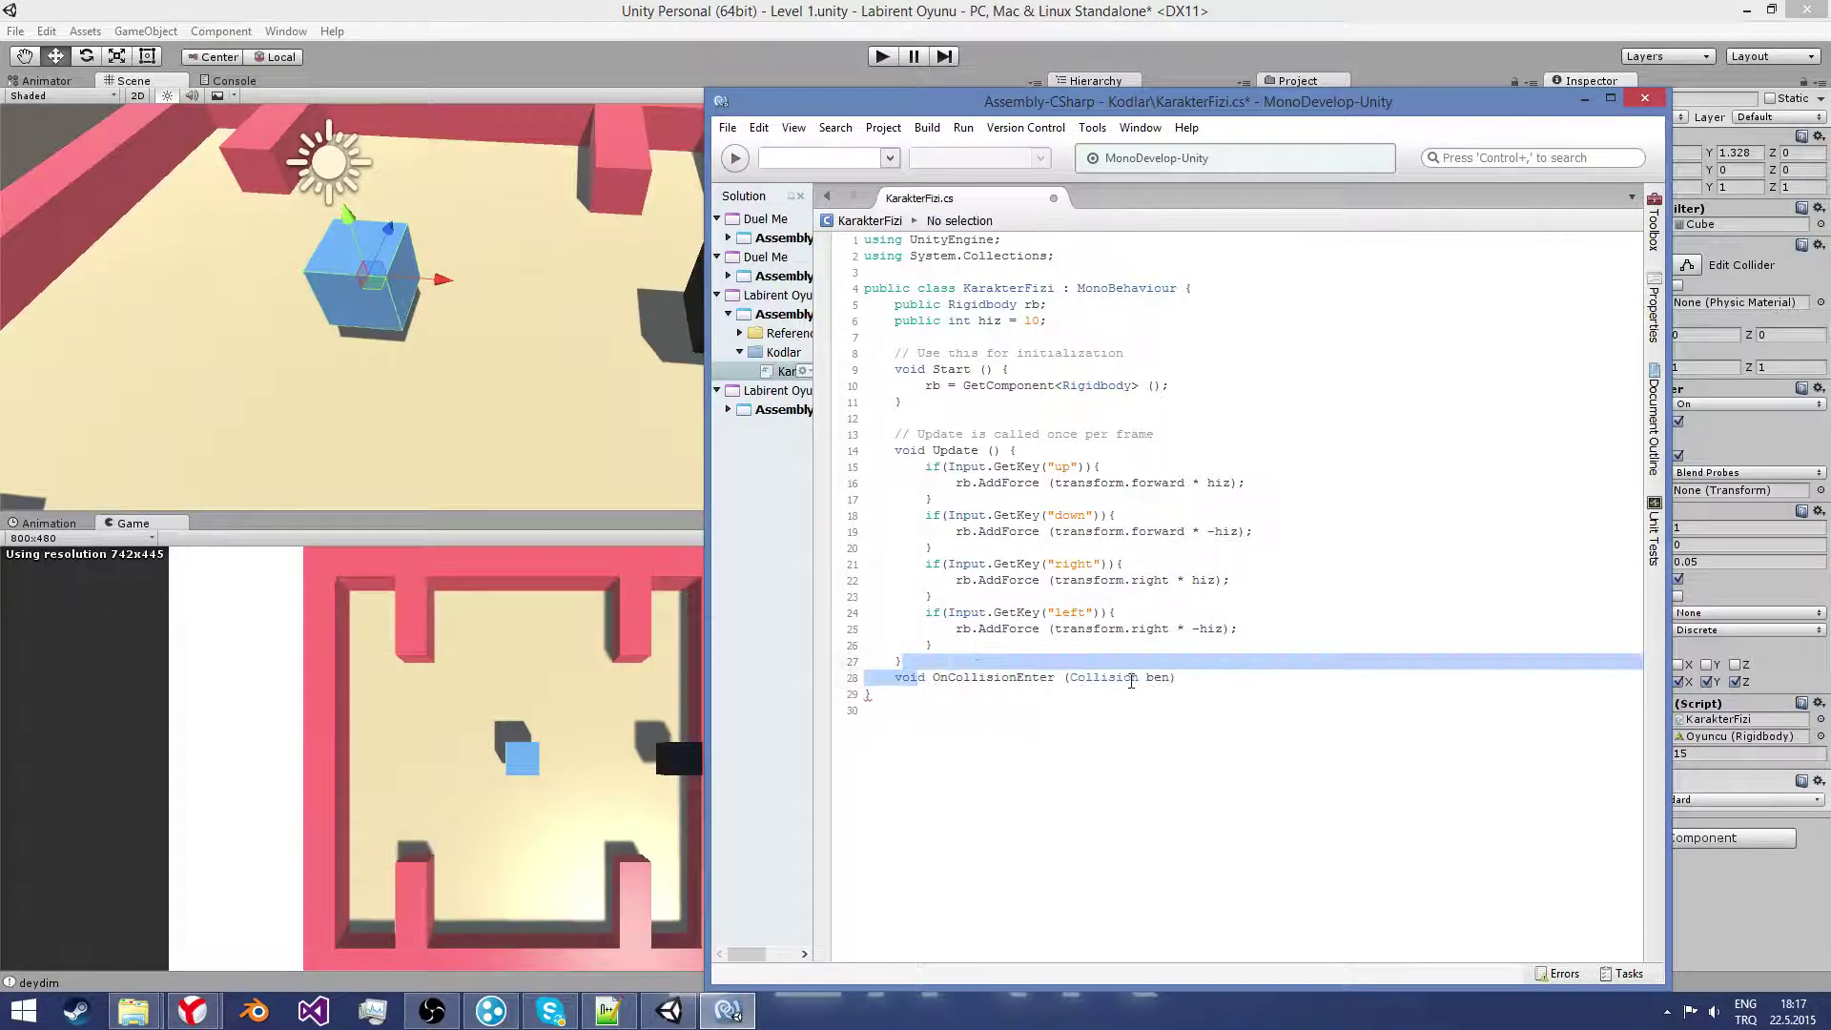
pyautogui.click(1140, 677)
pyautogui.click(1181, 676)
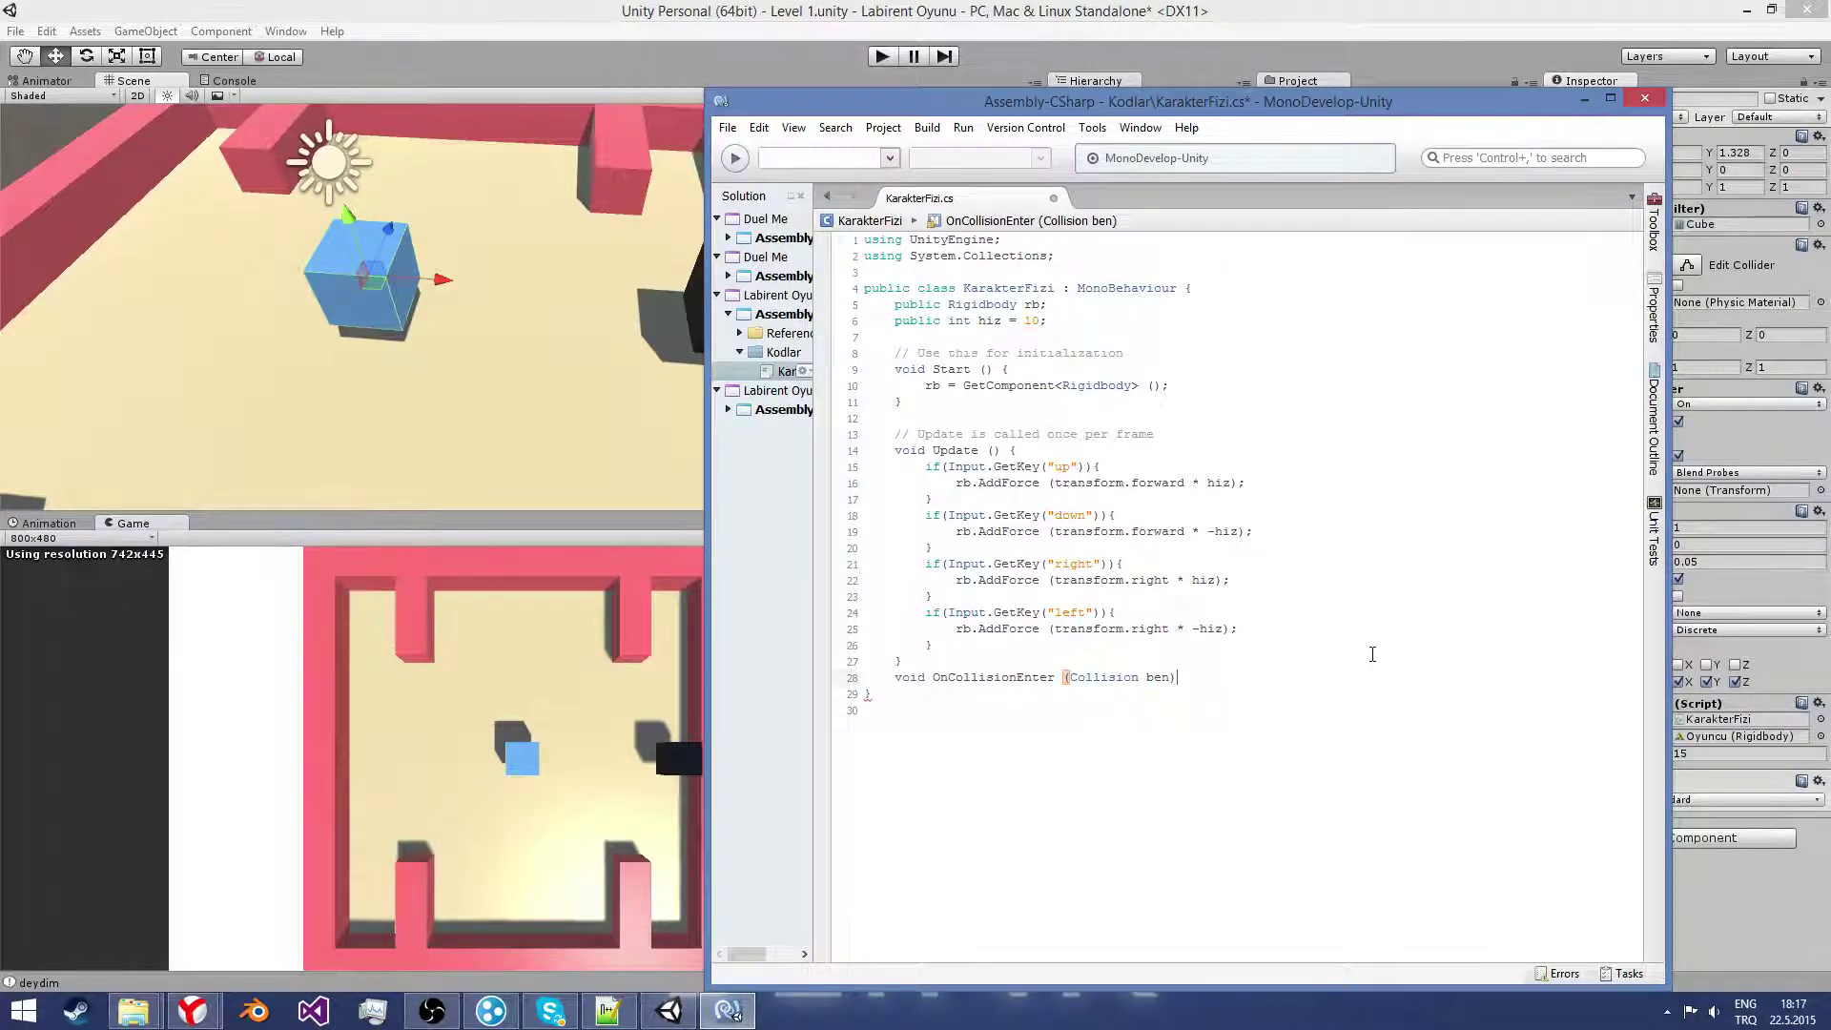
pyautogui.write('{}')
pyautogui.press('Return')
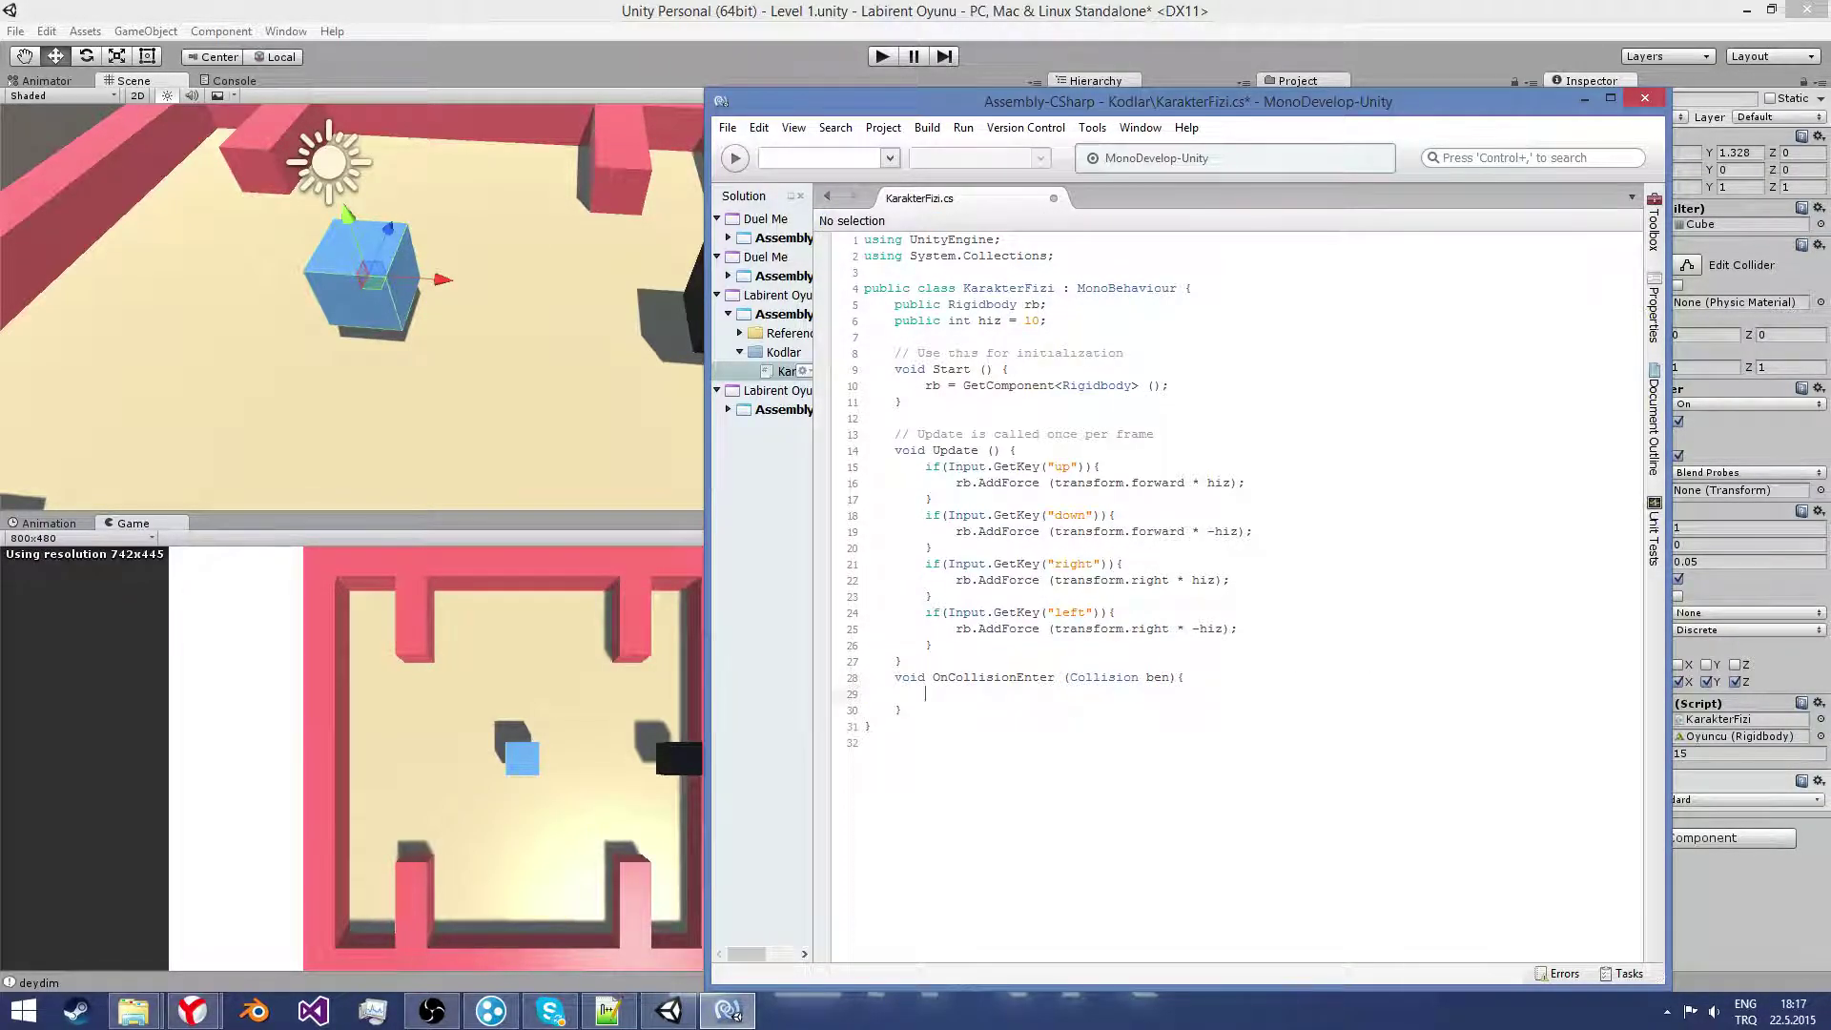
pyautogui.press('Down')
# Step: Highlight the declaration, parameter and whole method to explain them, then place the caret in the body
pyautogui.moveTo(896, 679); pyautogui.dragTo(1176, 679)
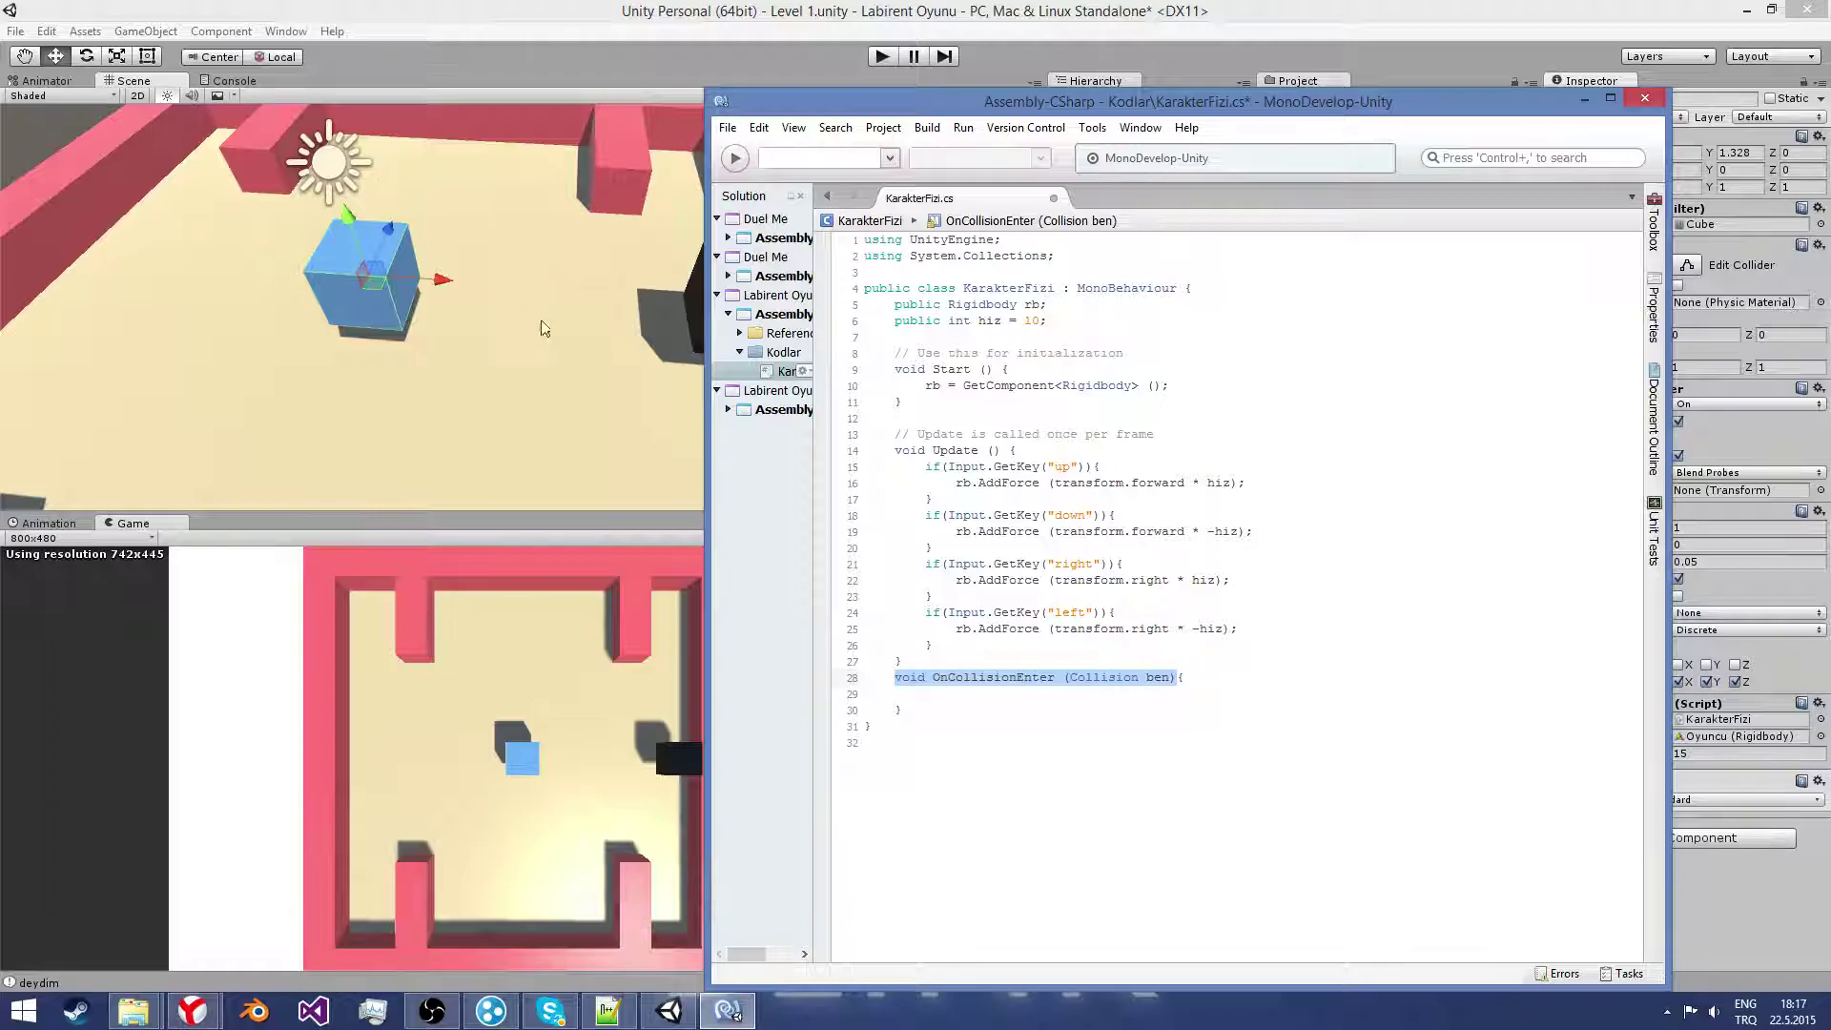
pyautogui.moveTo(905, 661); pyautogui.dragTo(1170, 679)
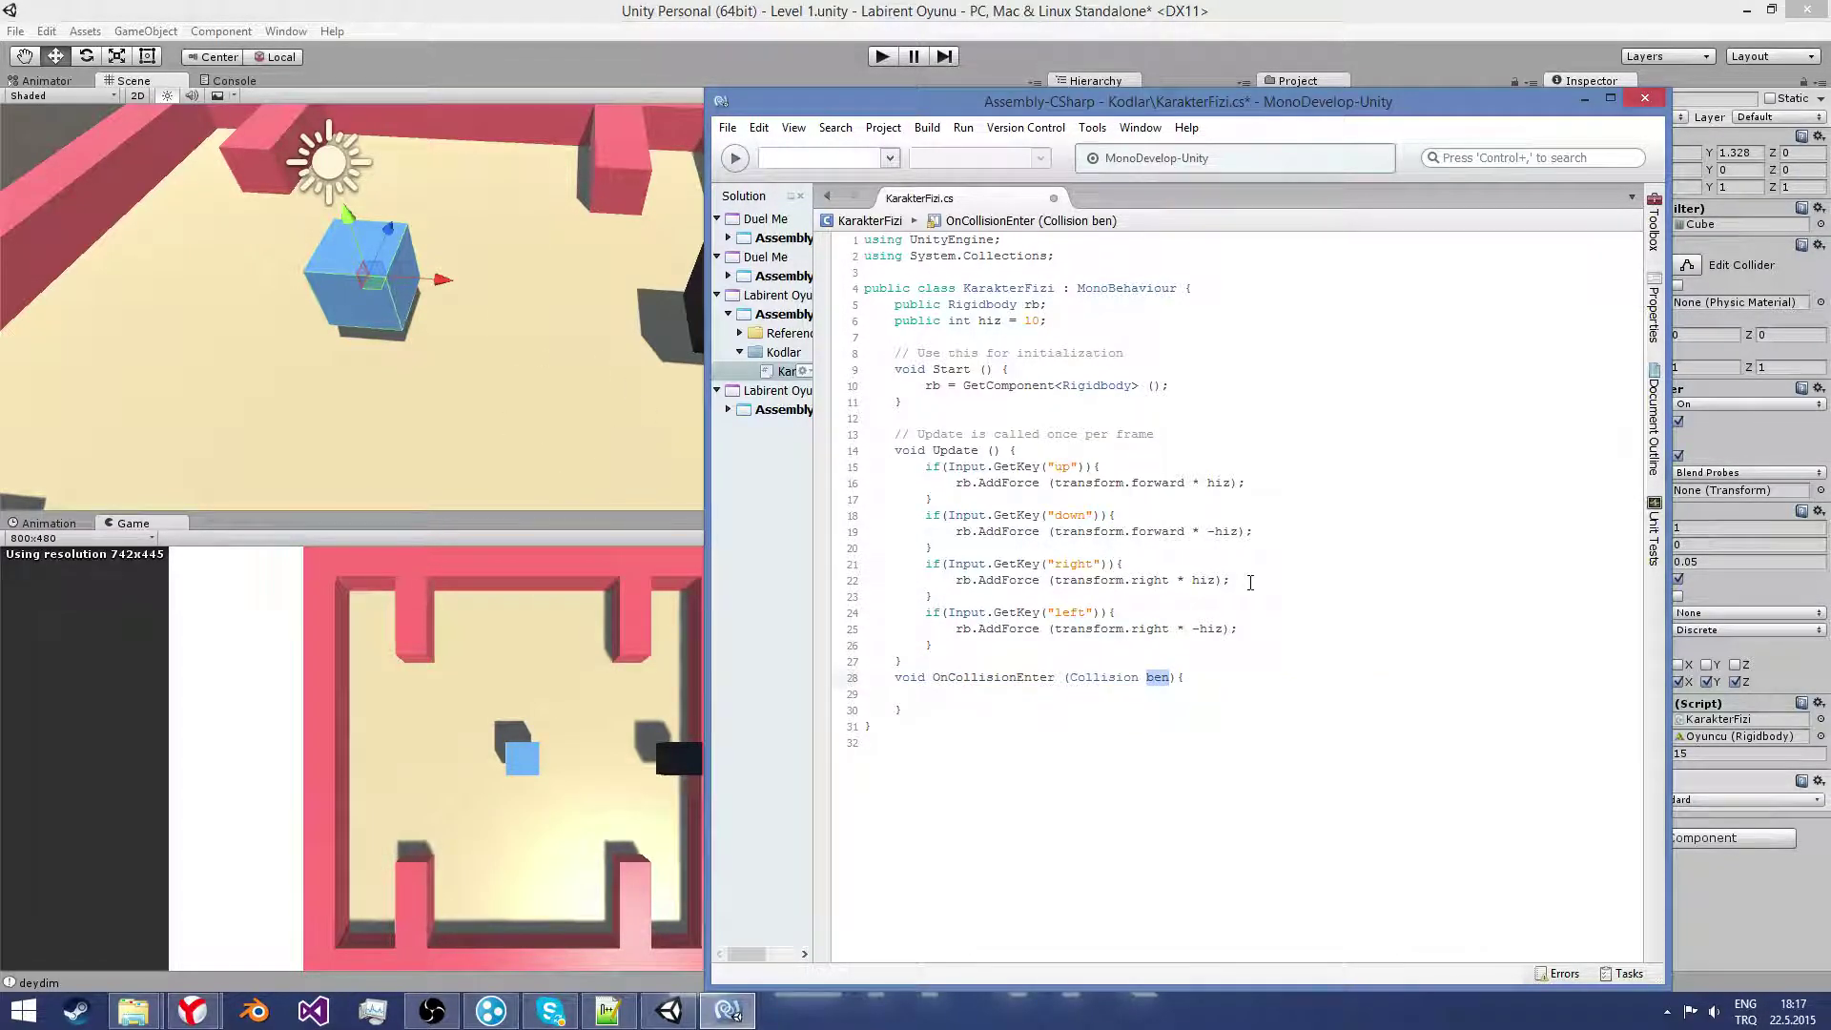
pyautogui.click(1212, 673)
pyautogui.click(942, 721)
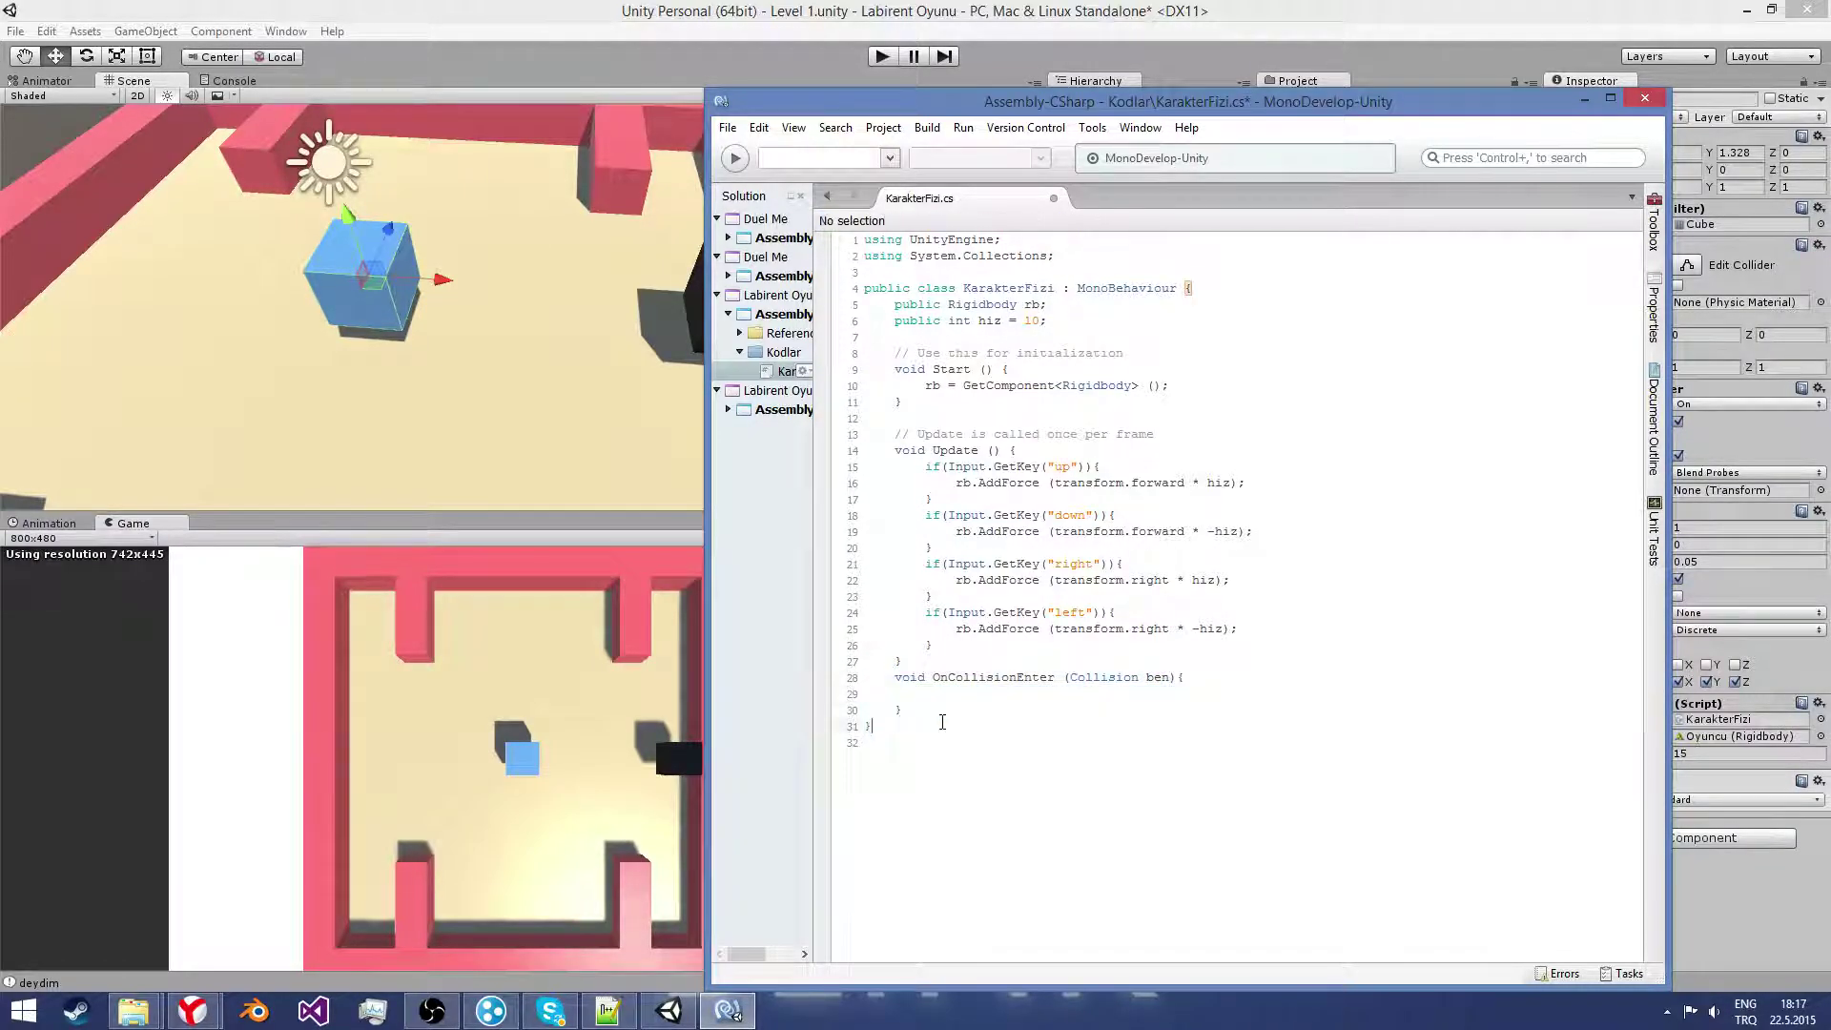
pyautogui.moveTo(902, 711); pyautogui.dragTo(863, 678)
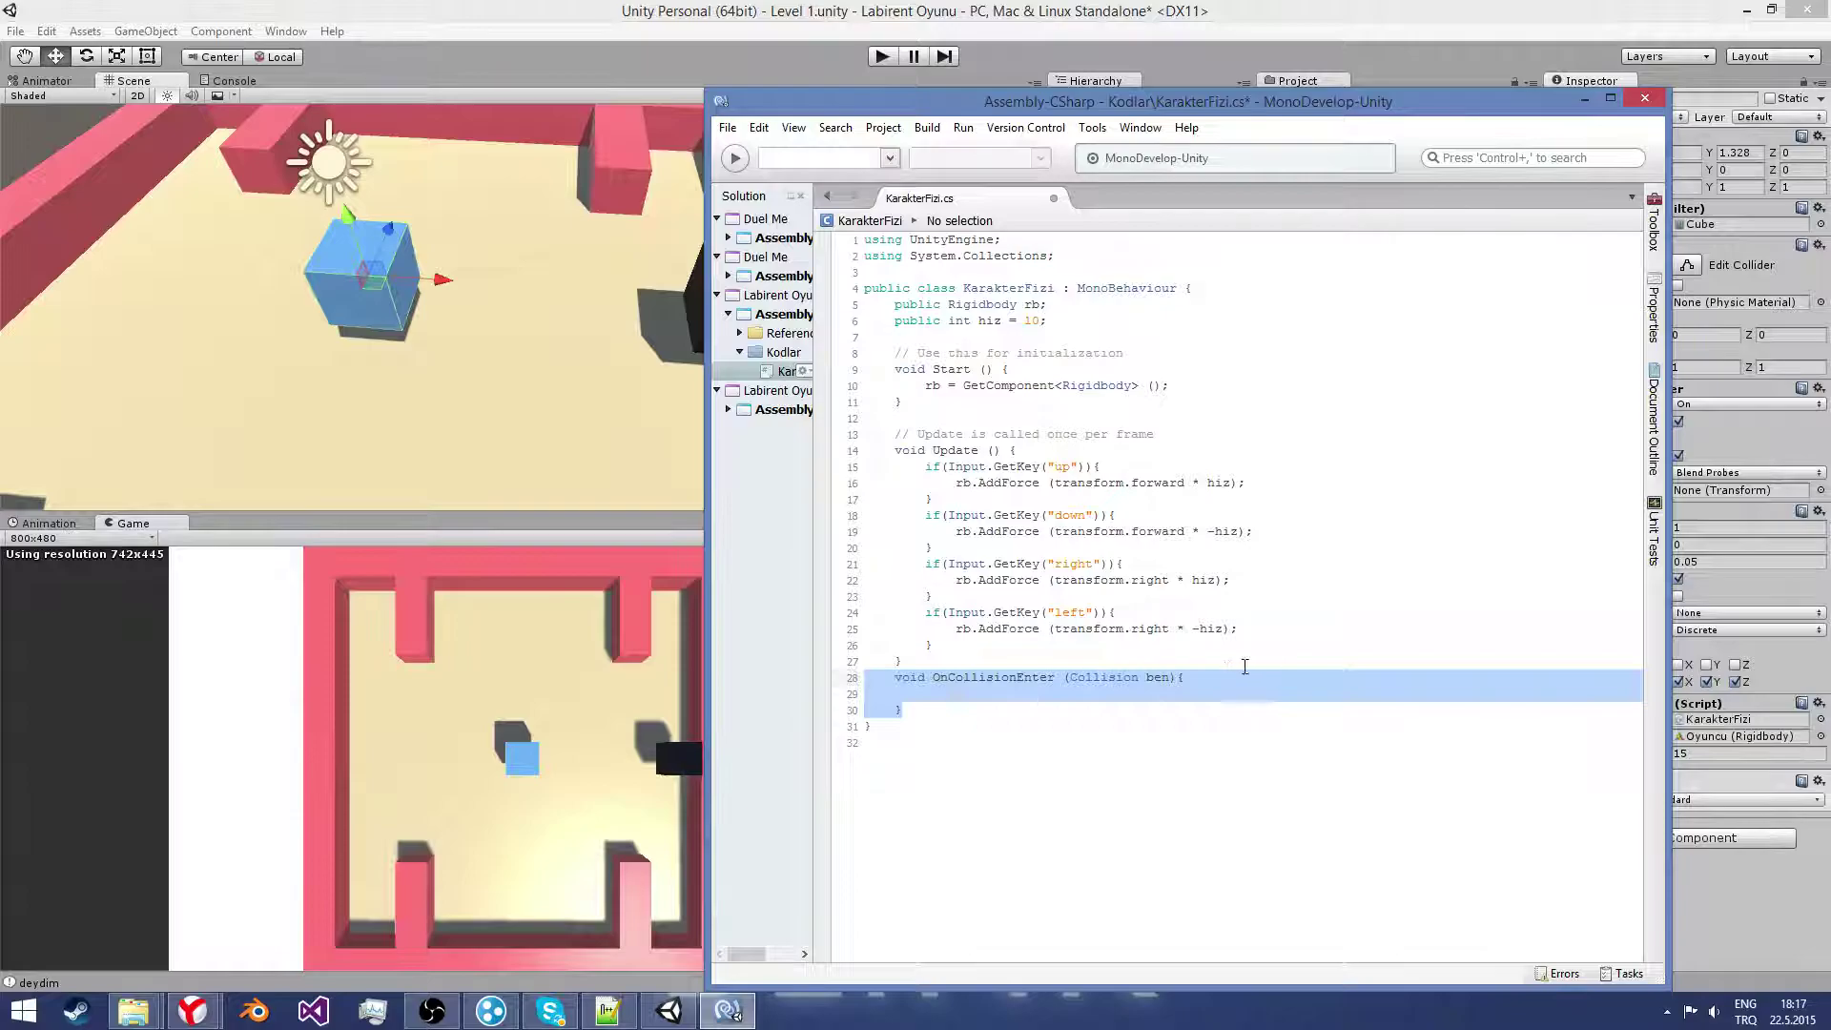
pyautogui.click(1197, 681)
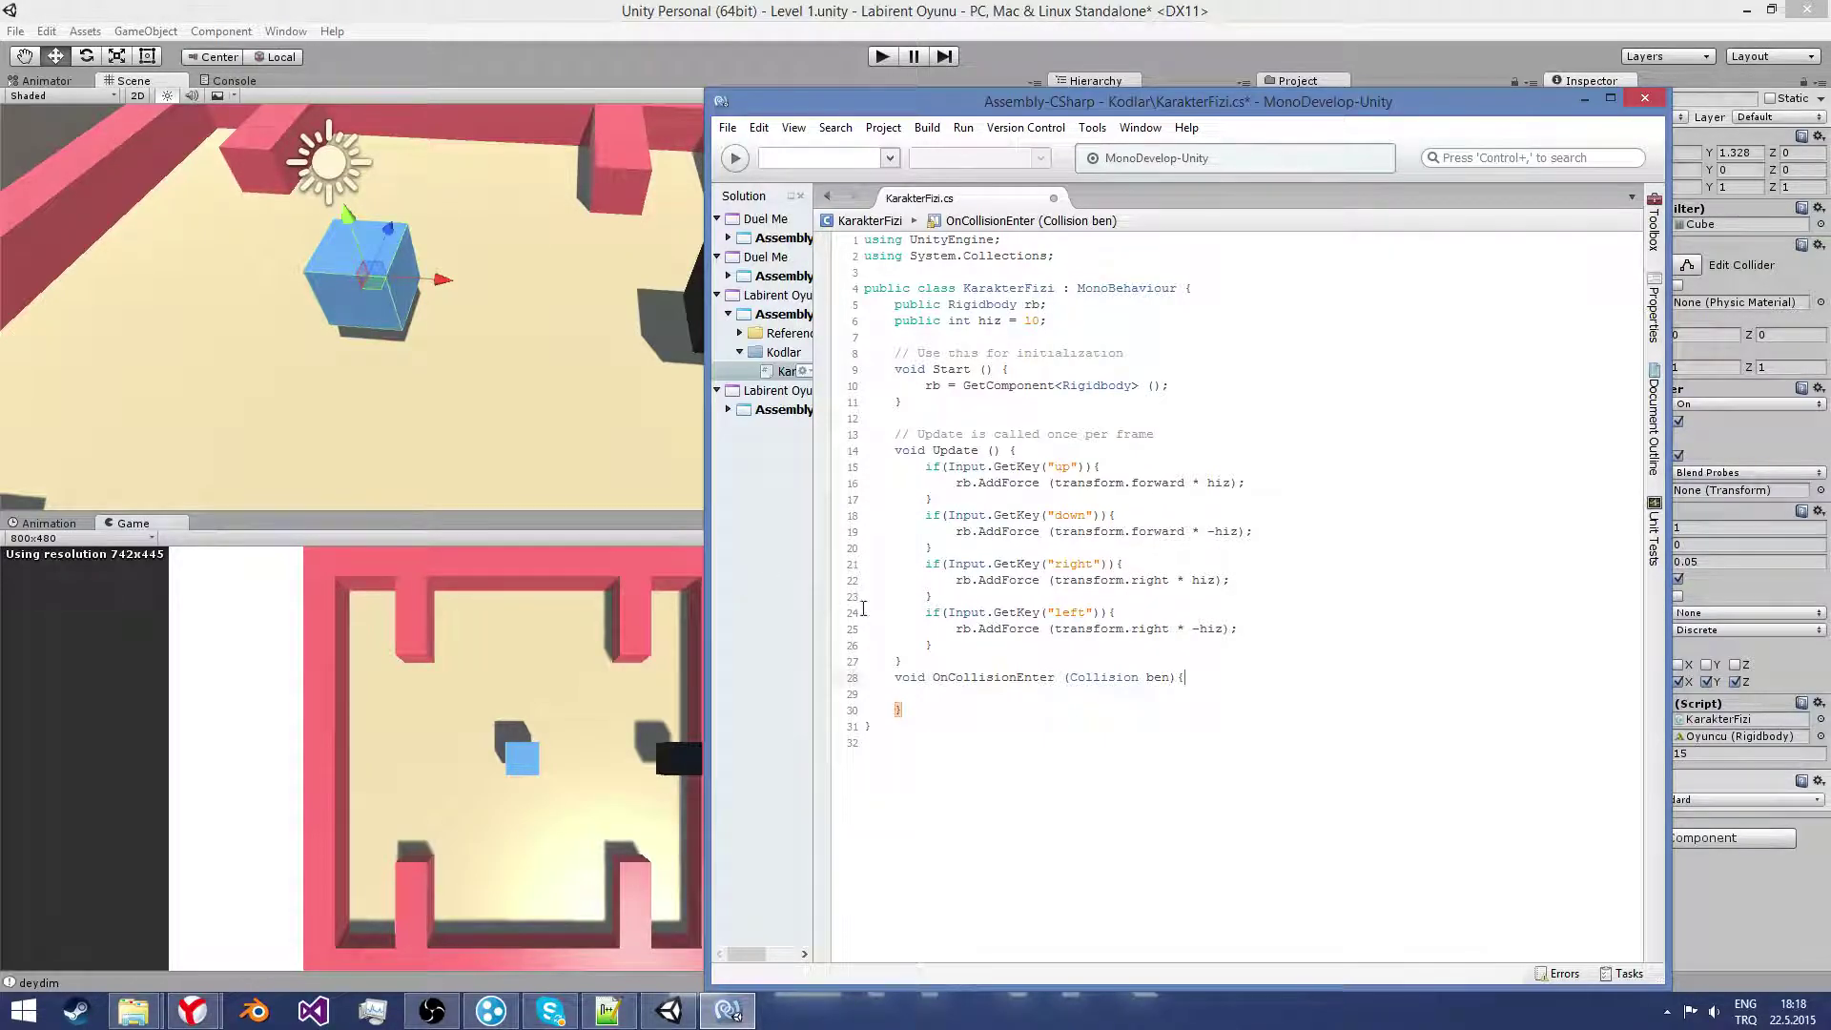
pyautogui.click(898, 689)
pyautogui.click(909, 688)
# Step: Type if (ben.gameObject.tag == "Enemy") { inside OnCollisionEnter, leaving an empty block
pyautogui.write('if')
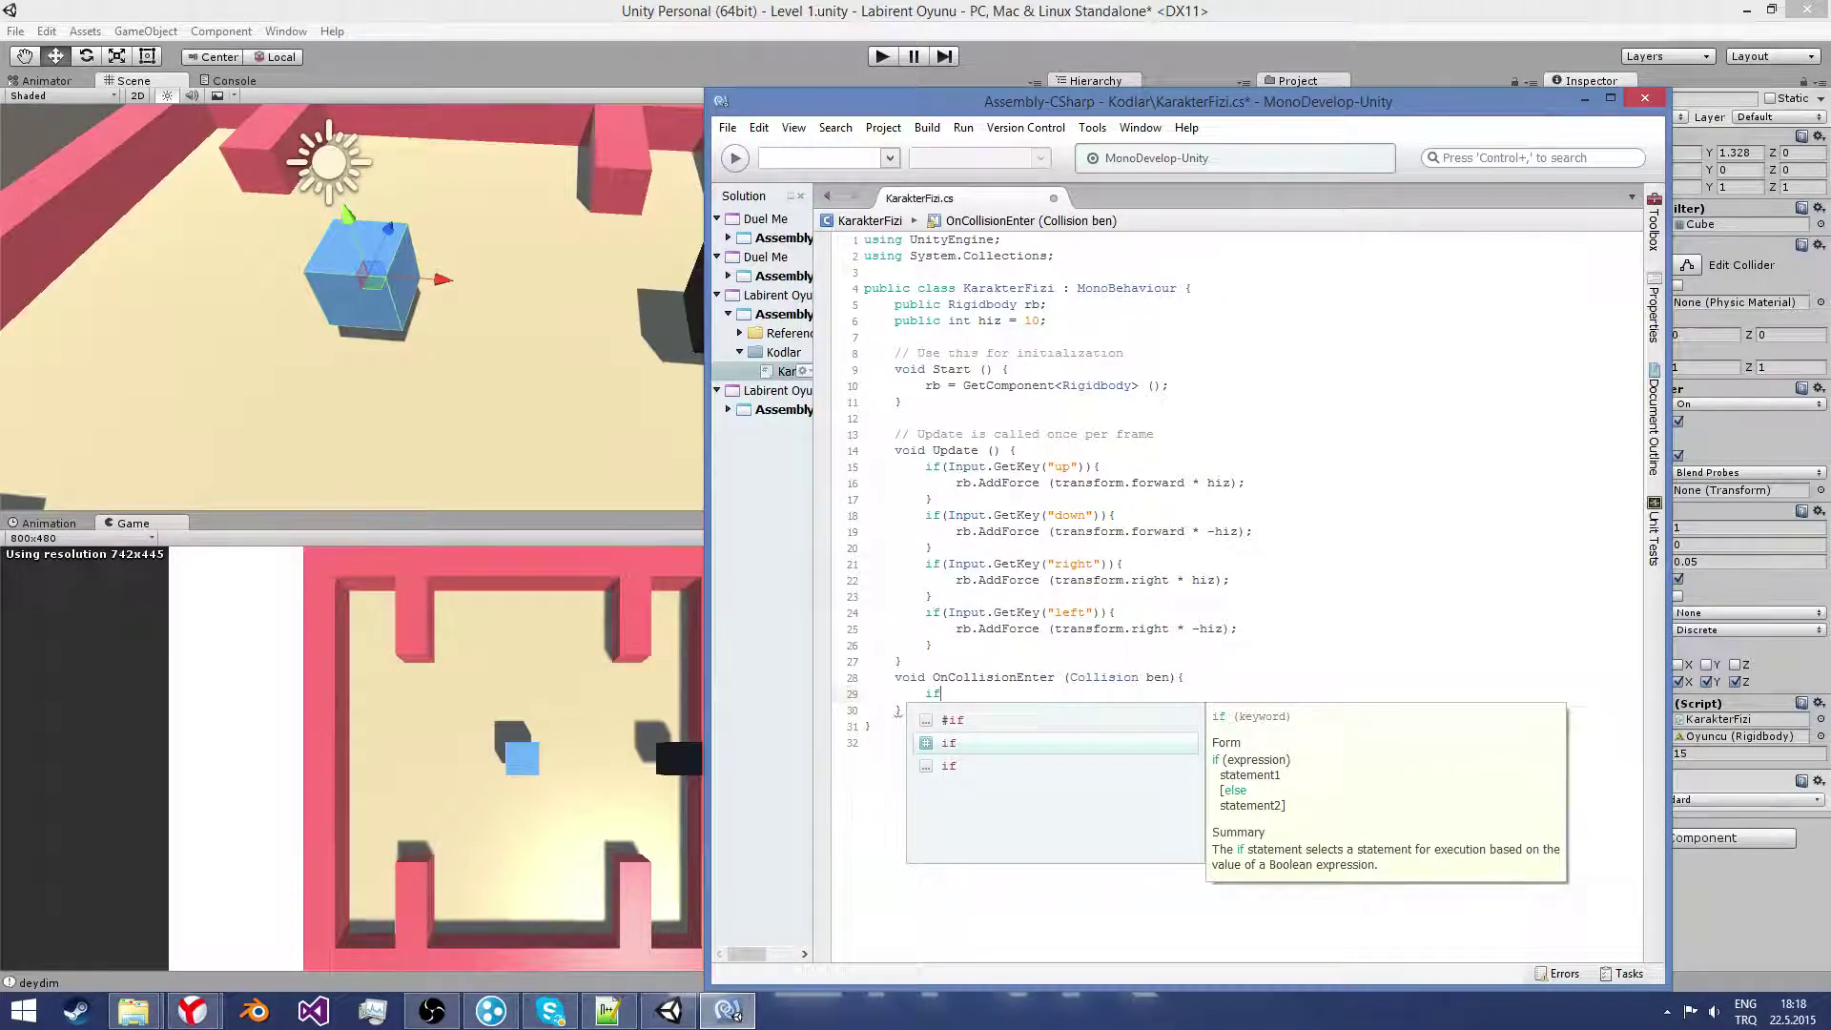
pyautogui.write('(')
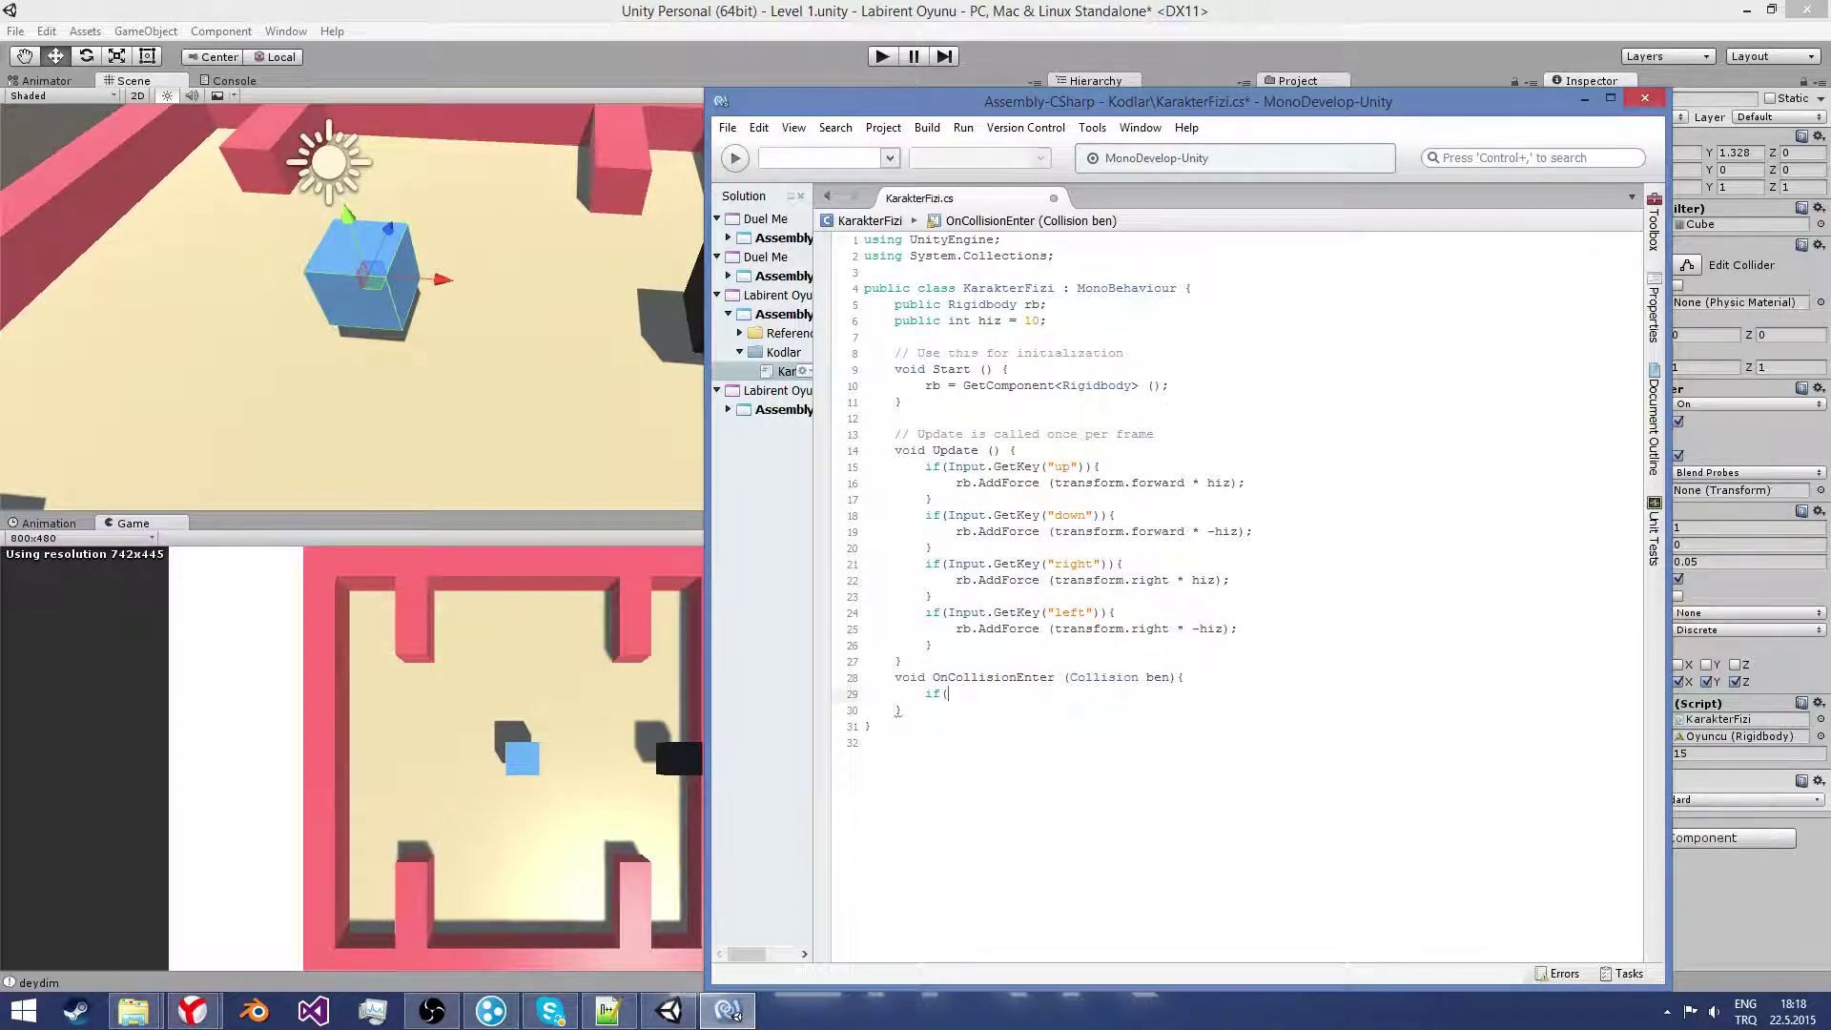
pyautogui.write('ben')
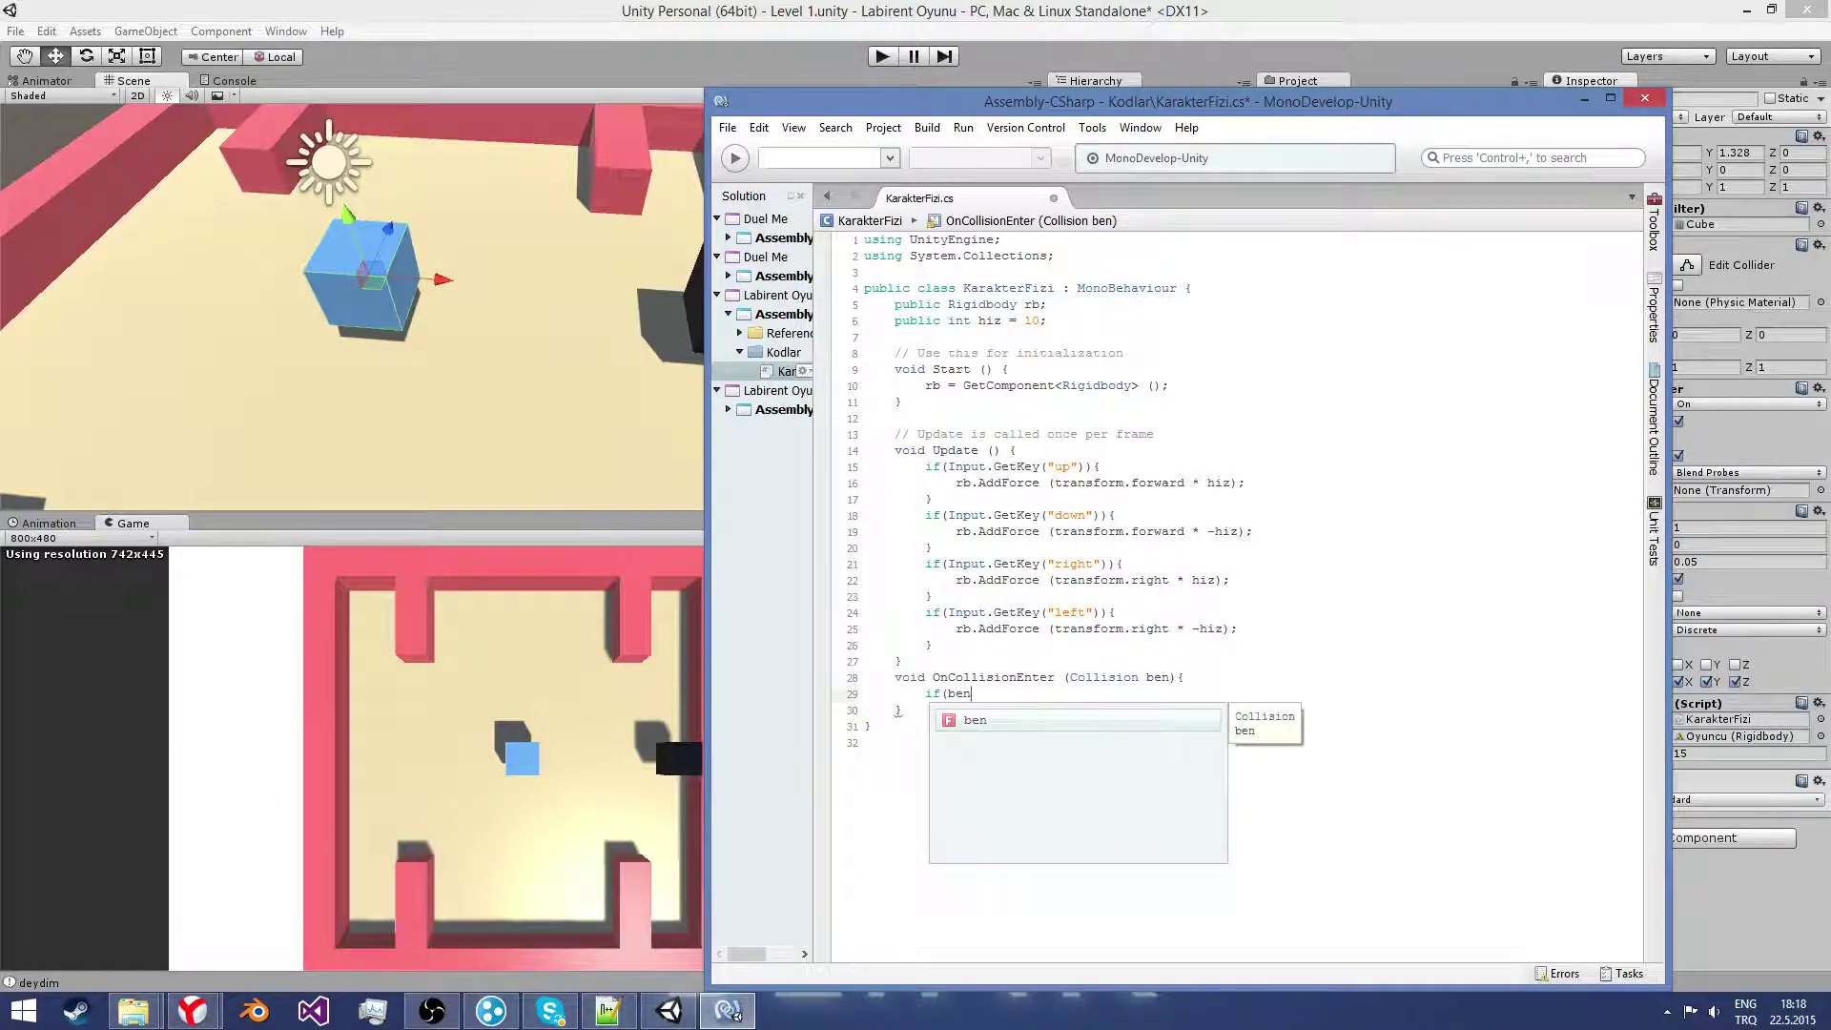
pyautogui.write('.ga')
pyautogui.press('Return')
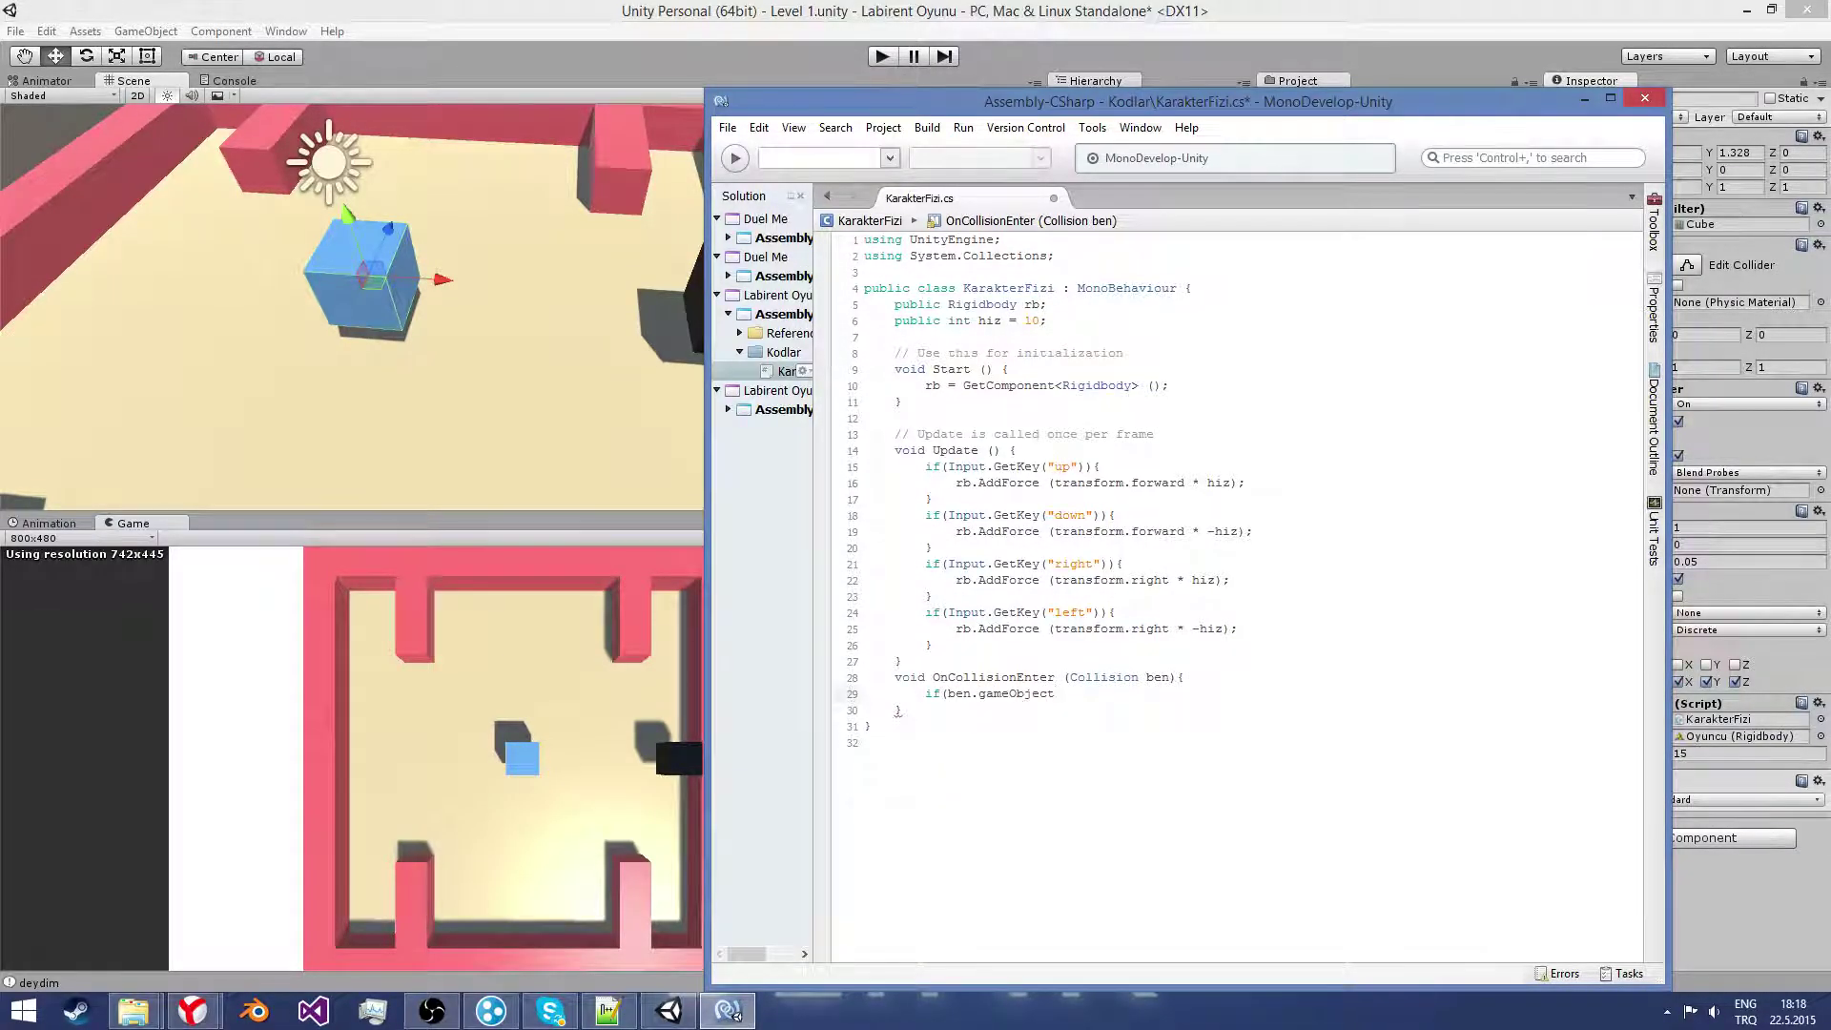
pyautogui.write('.')
pyautogui.write('ta')
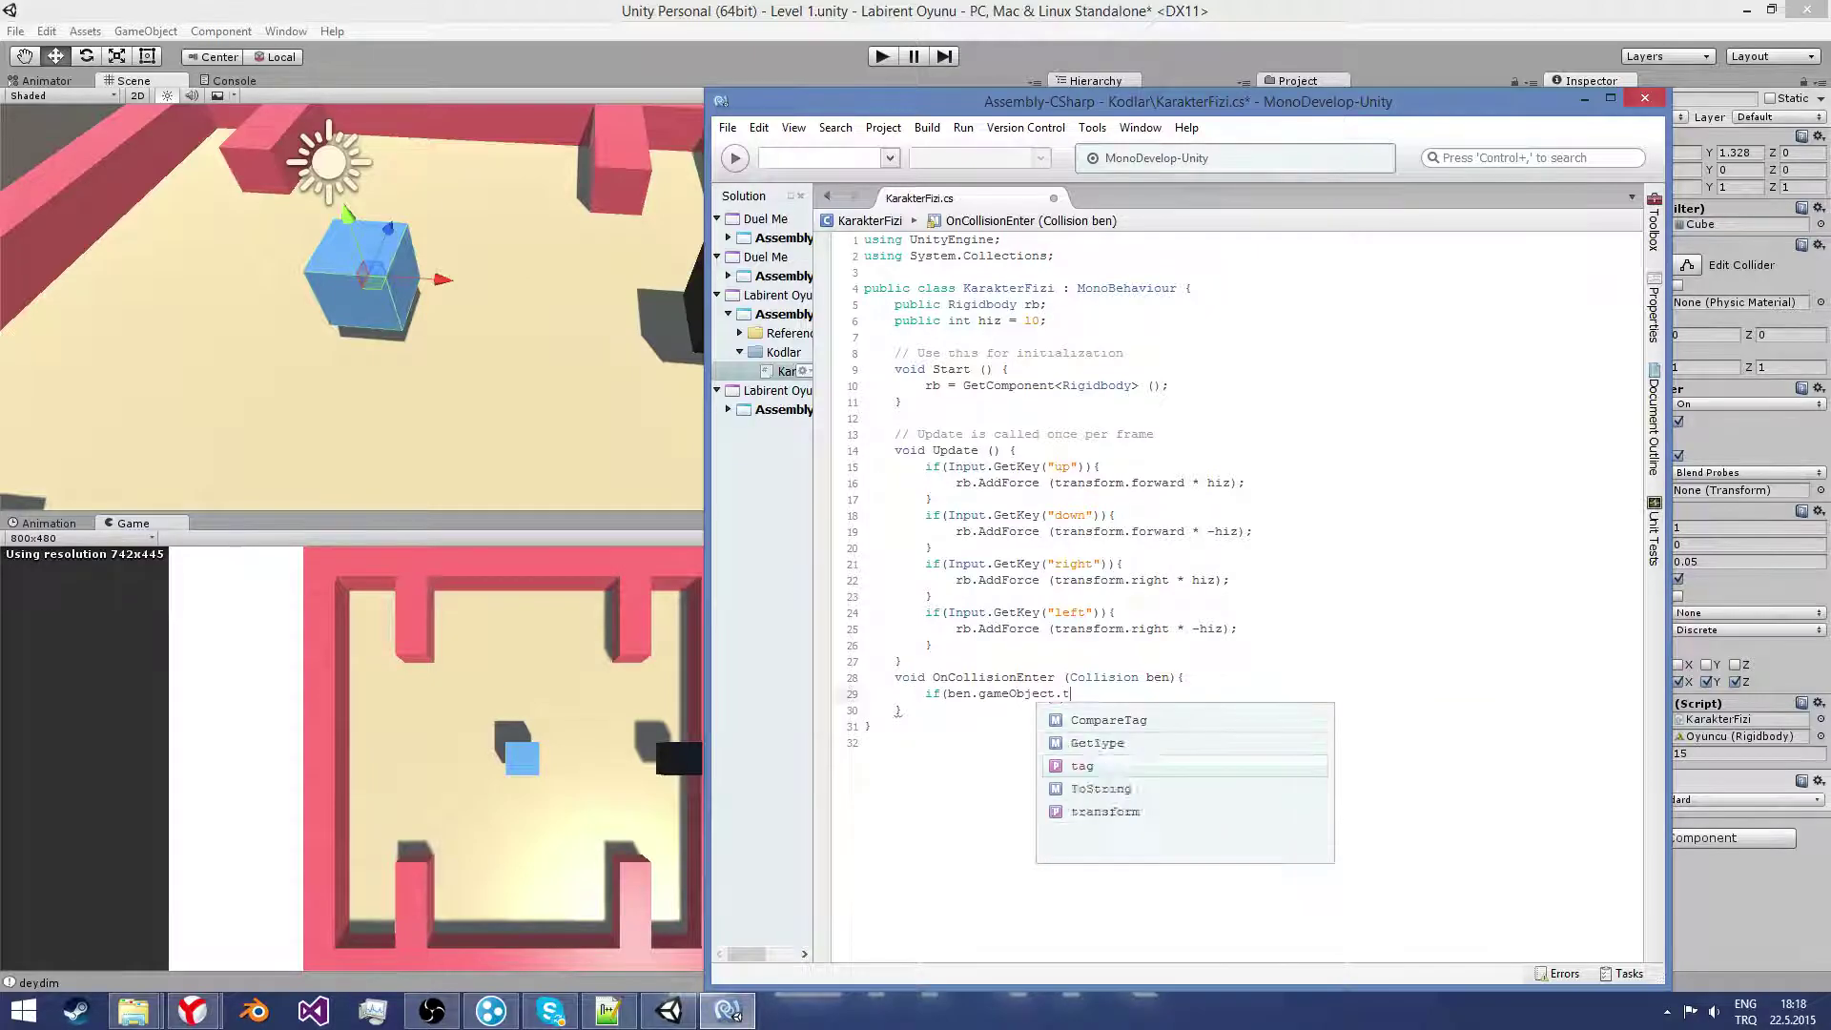
pyautogui.write('g')
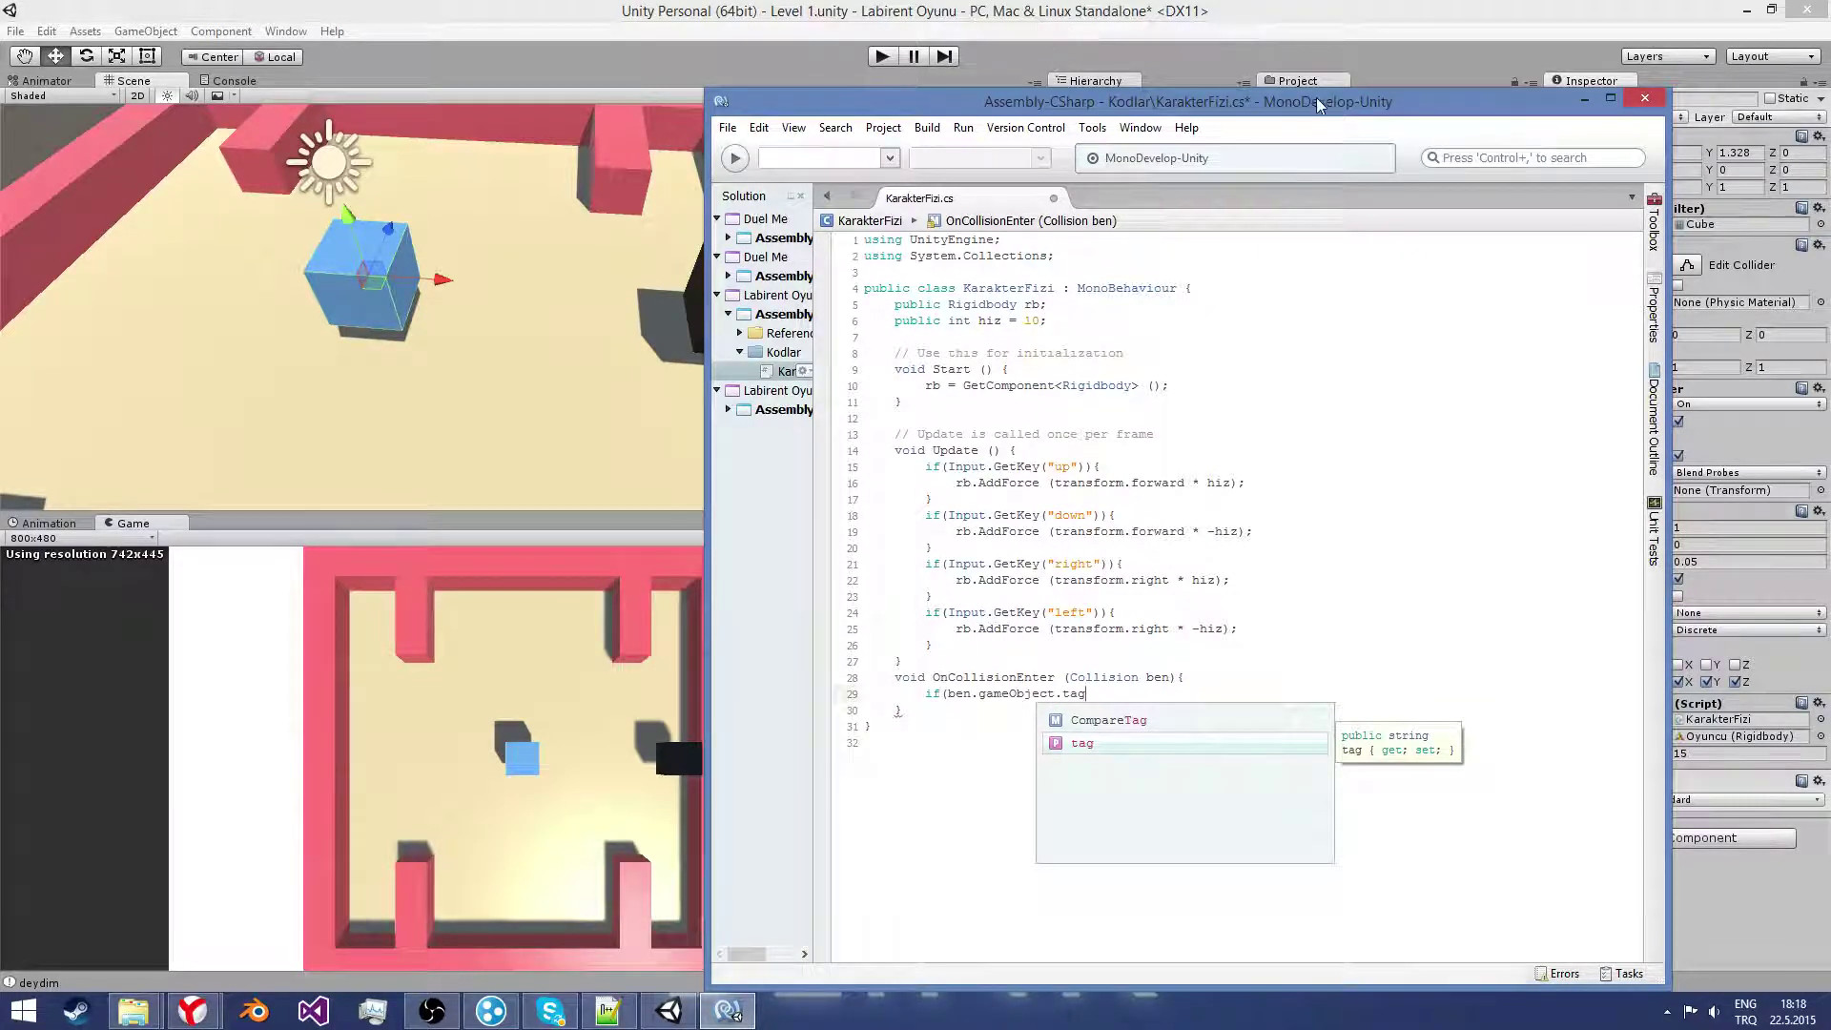
pyautogui.moveTo(1316, 97); pyautogui.dragTo(994, 69)
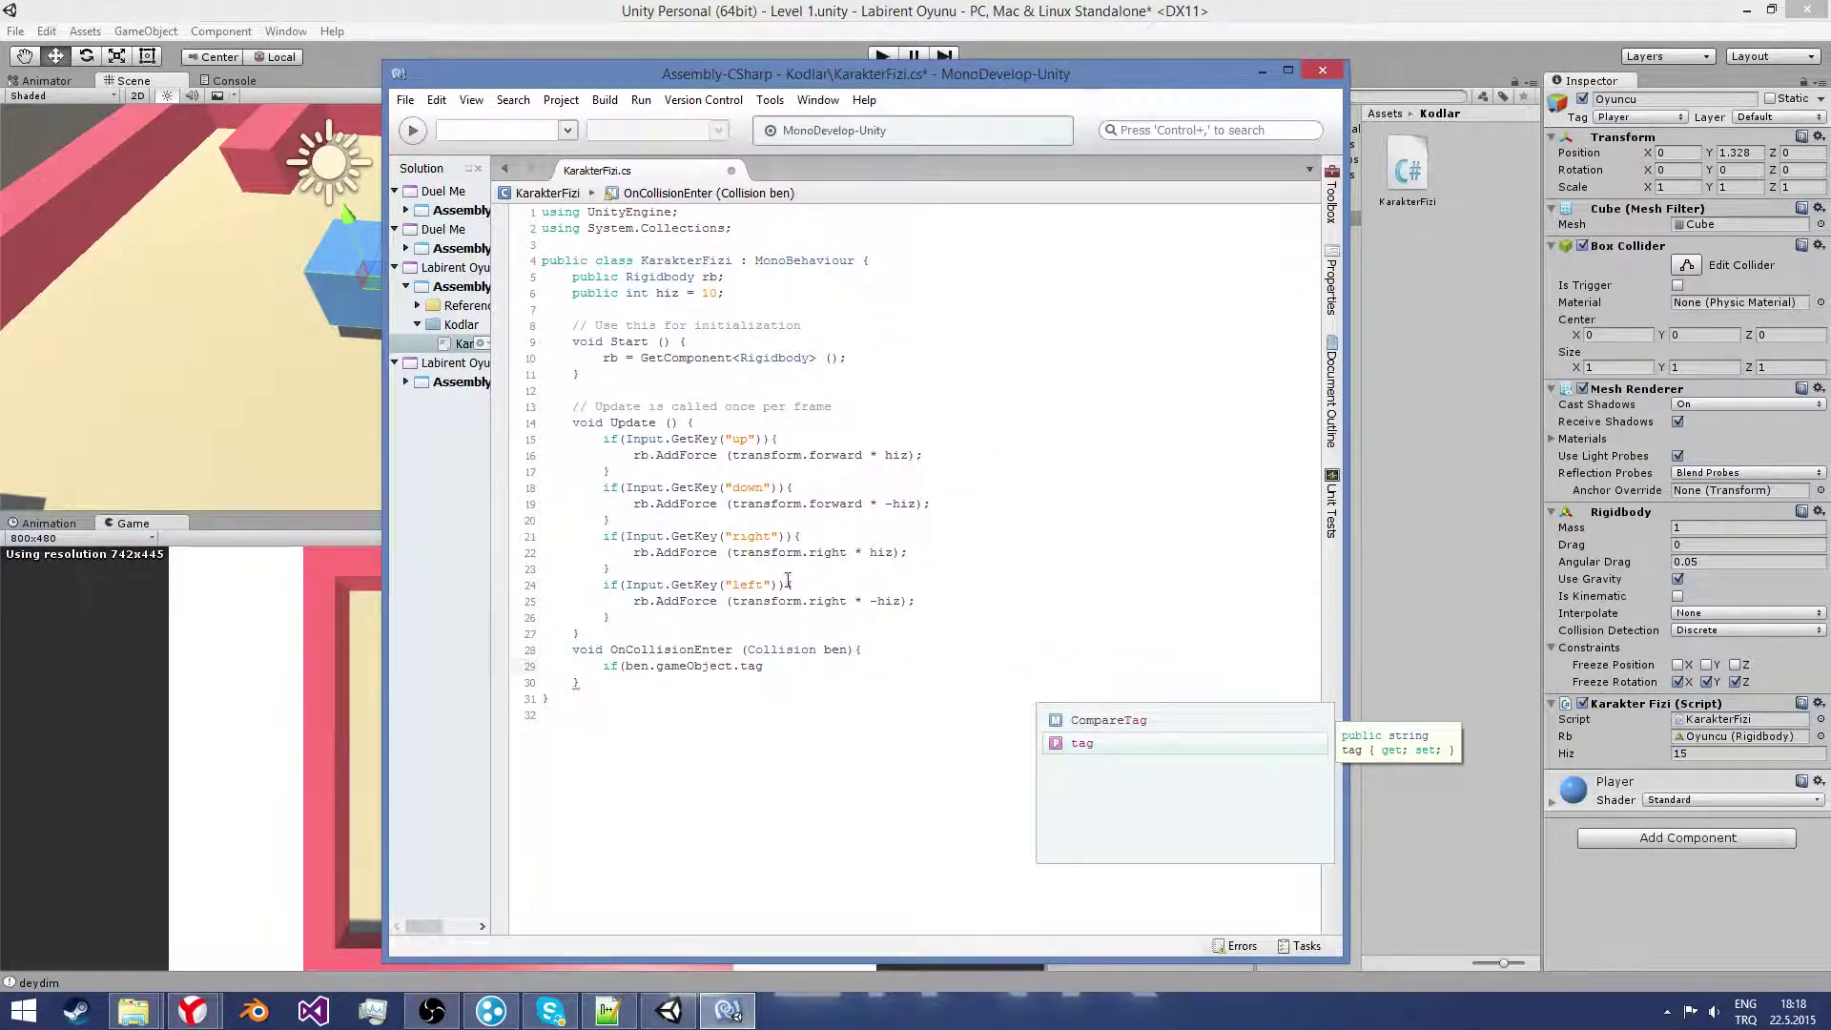
pyautogui.write(' =')
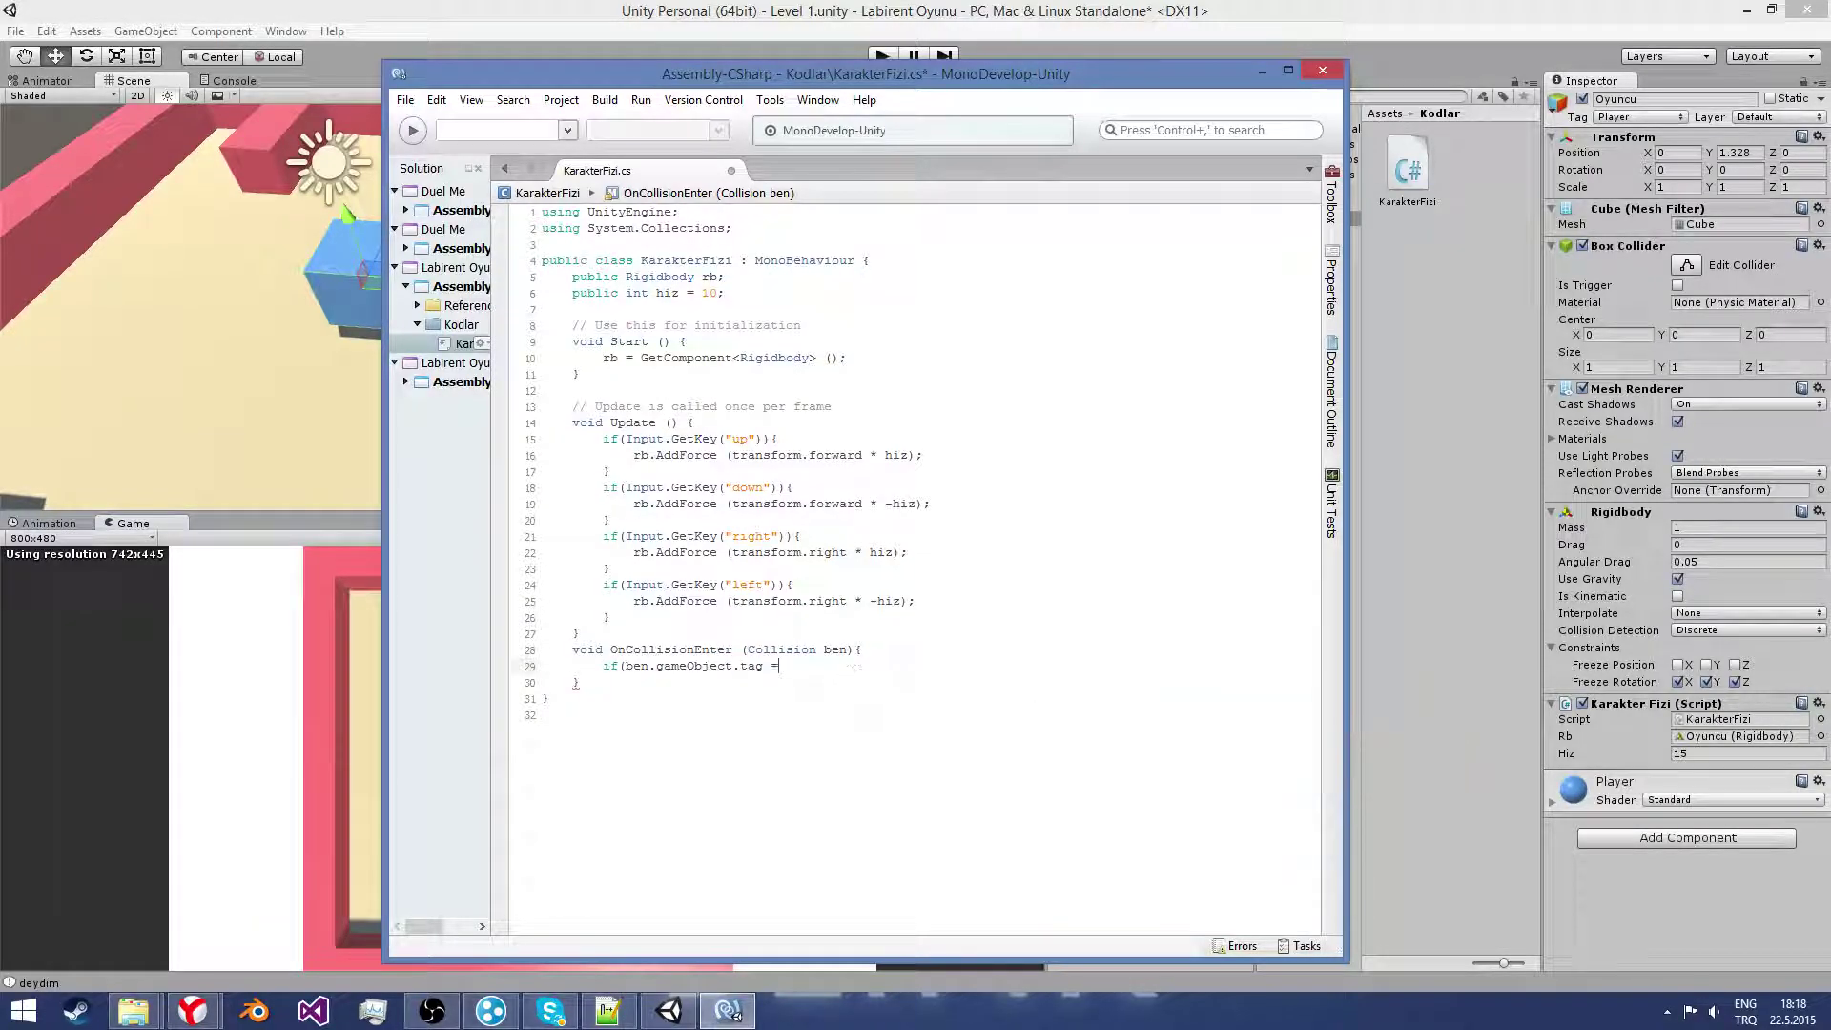
pyautogui.write('= "E')
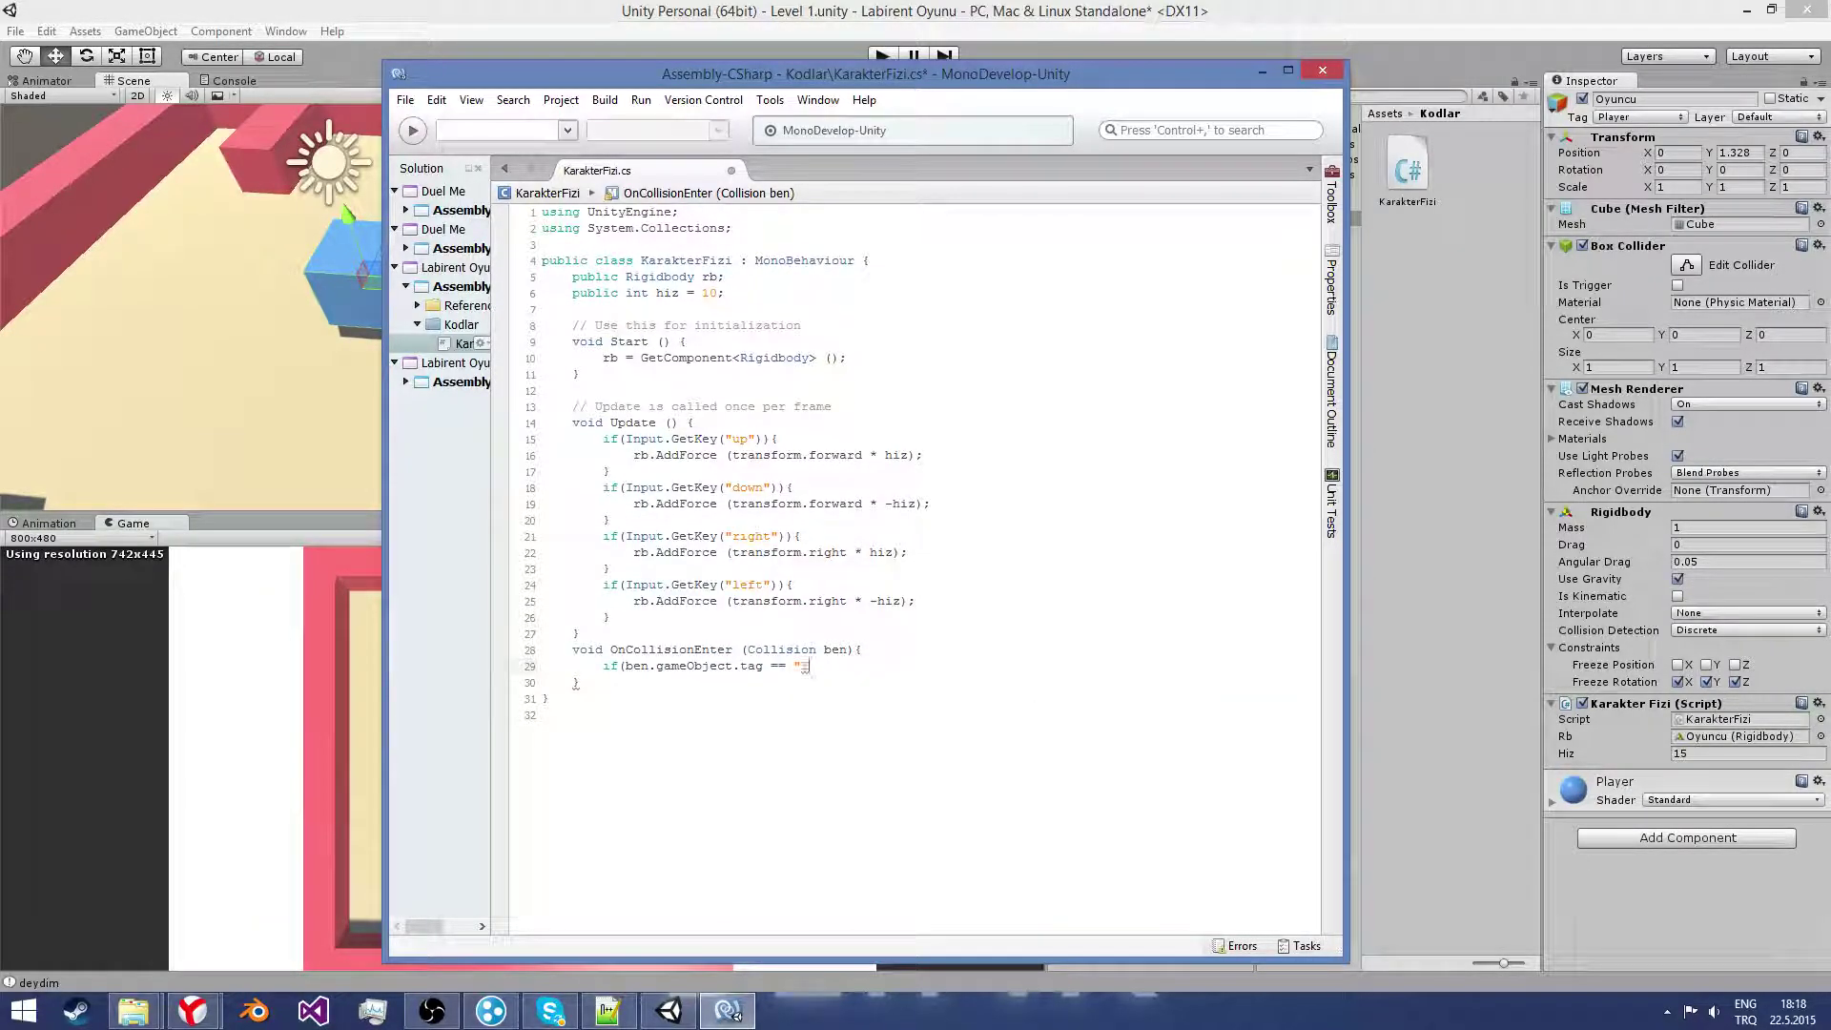
pyautogui.write('nemy")')
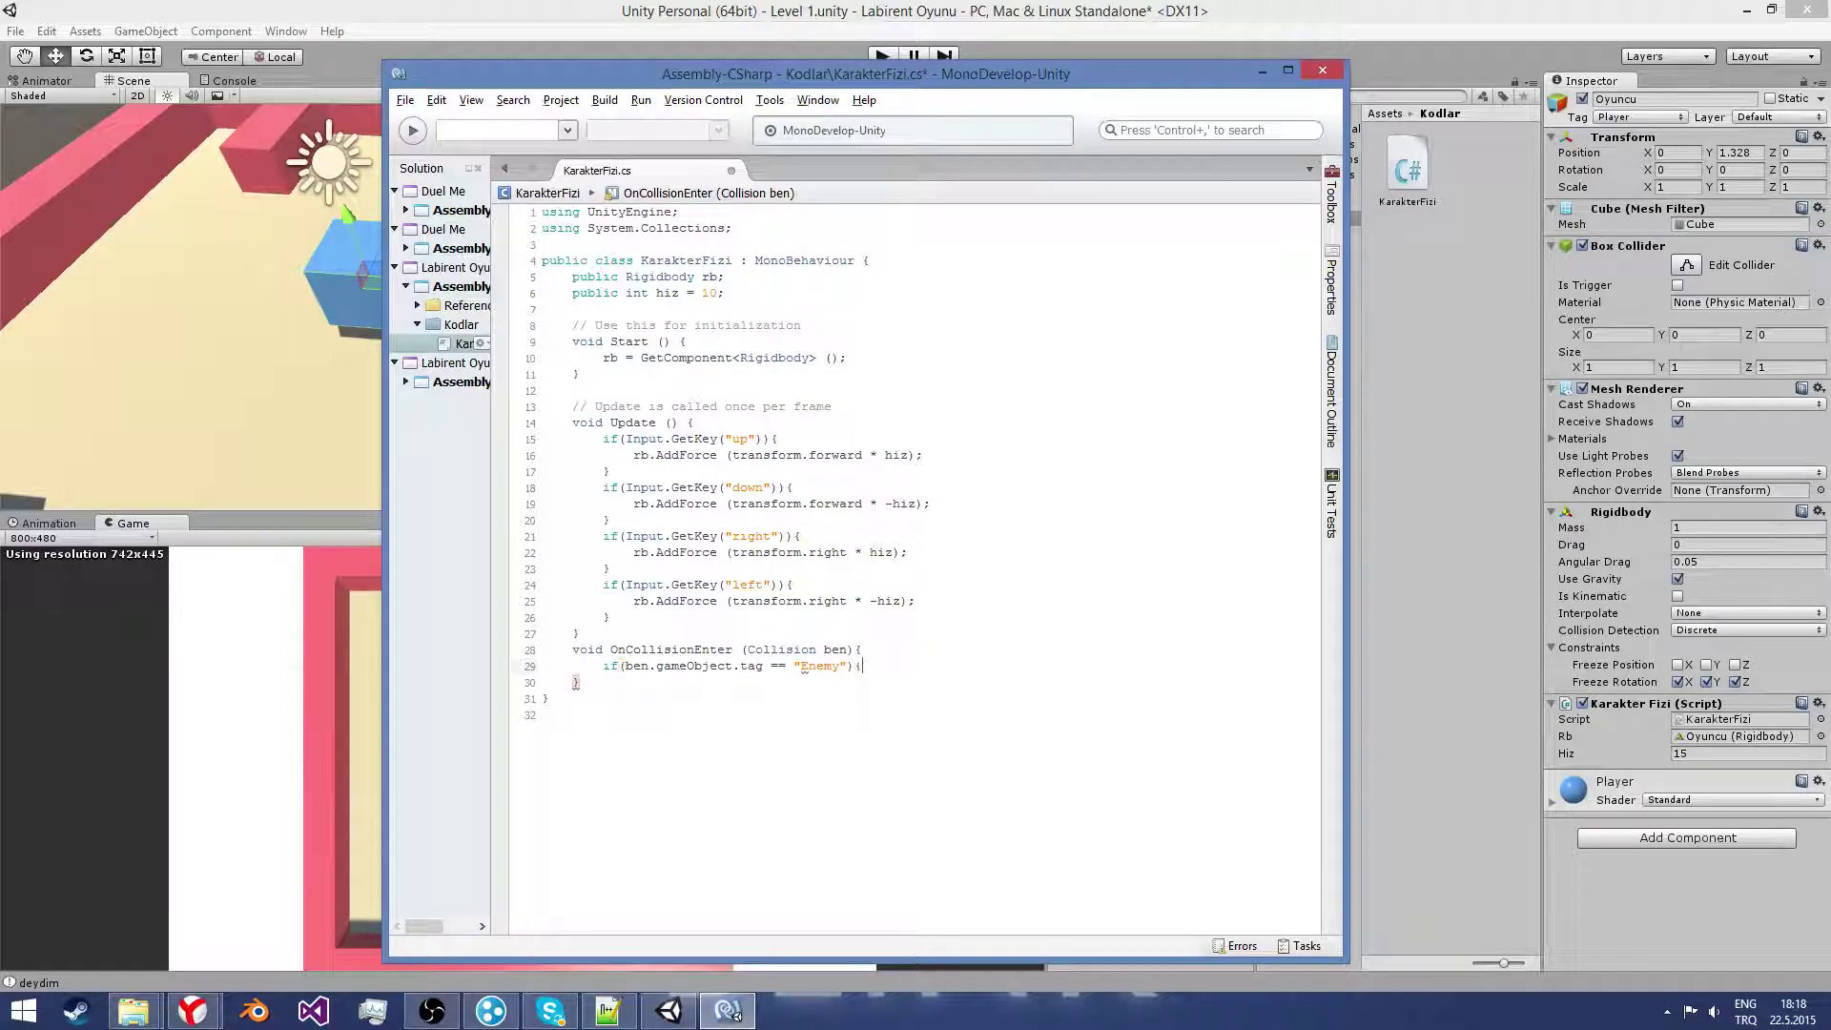
pyautogui.write(' {')
pyautogui.press('Return')
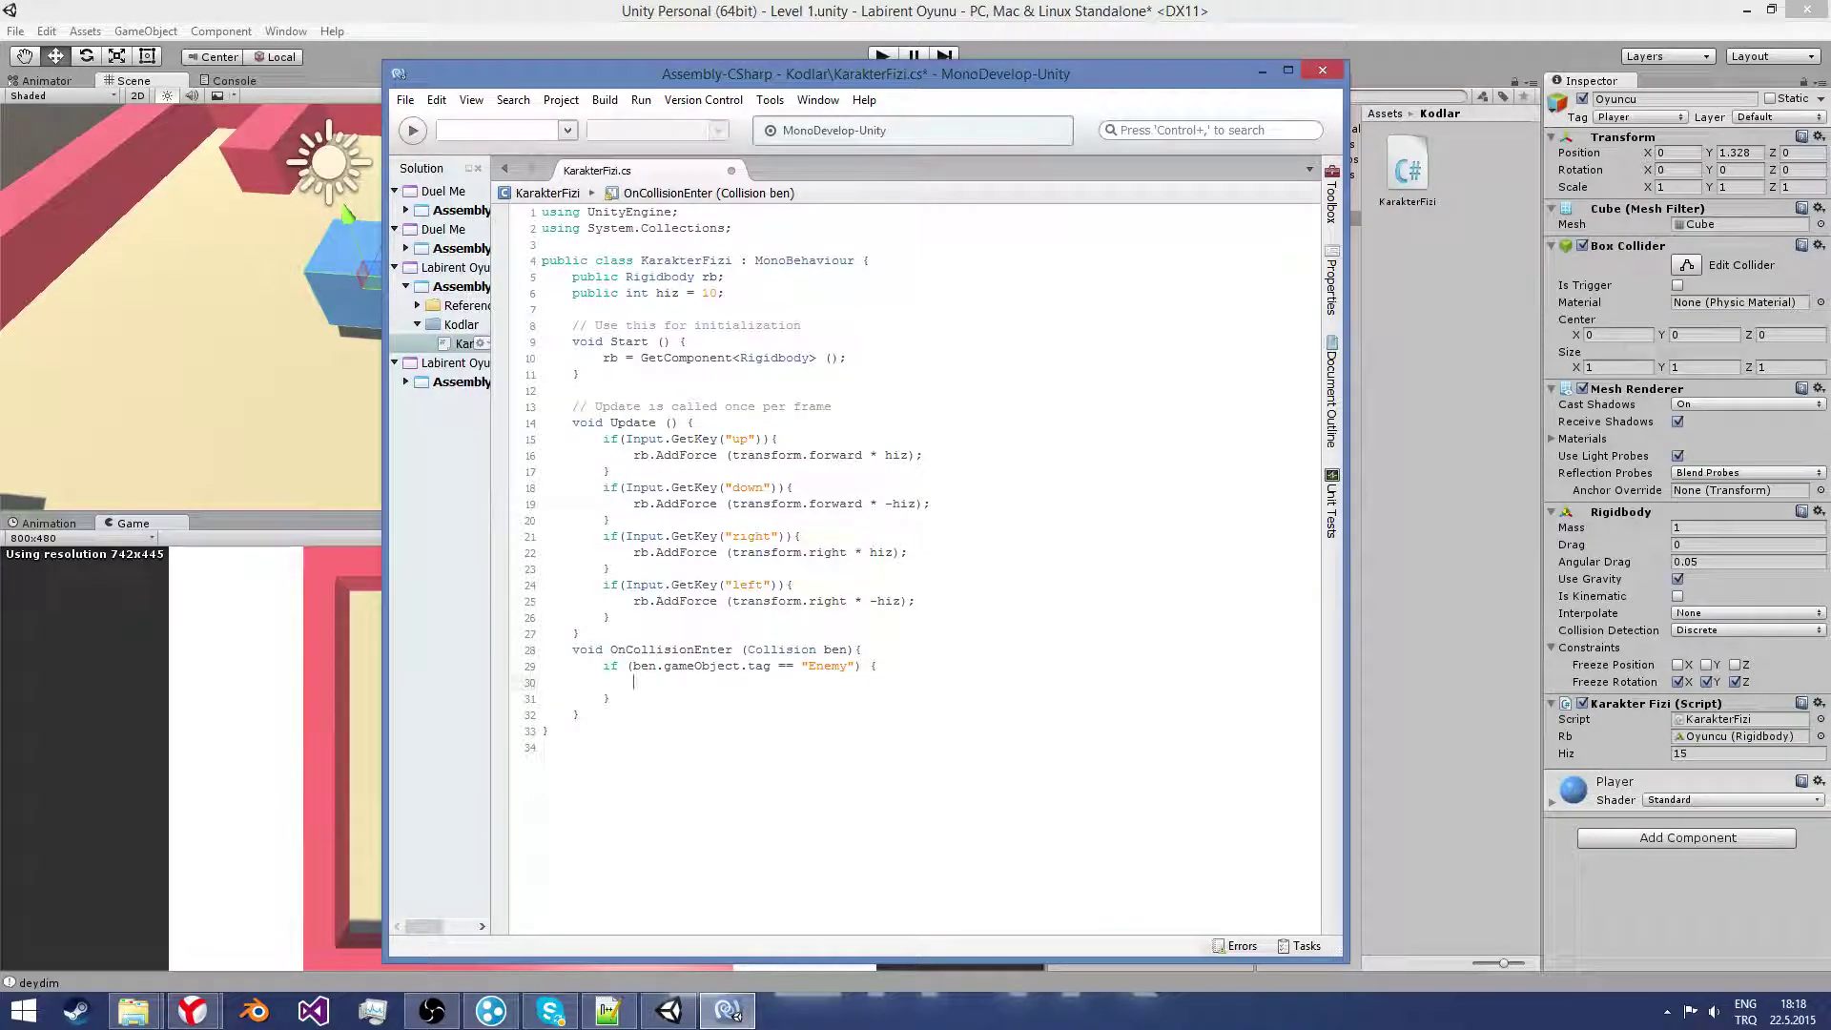
# Step: Add Destroy(gameObject); inside the Enemy check and highlight parts of the condition
pyautogui.write('De')
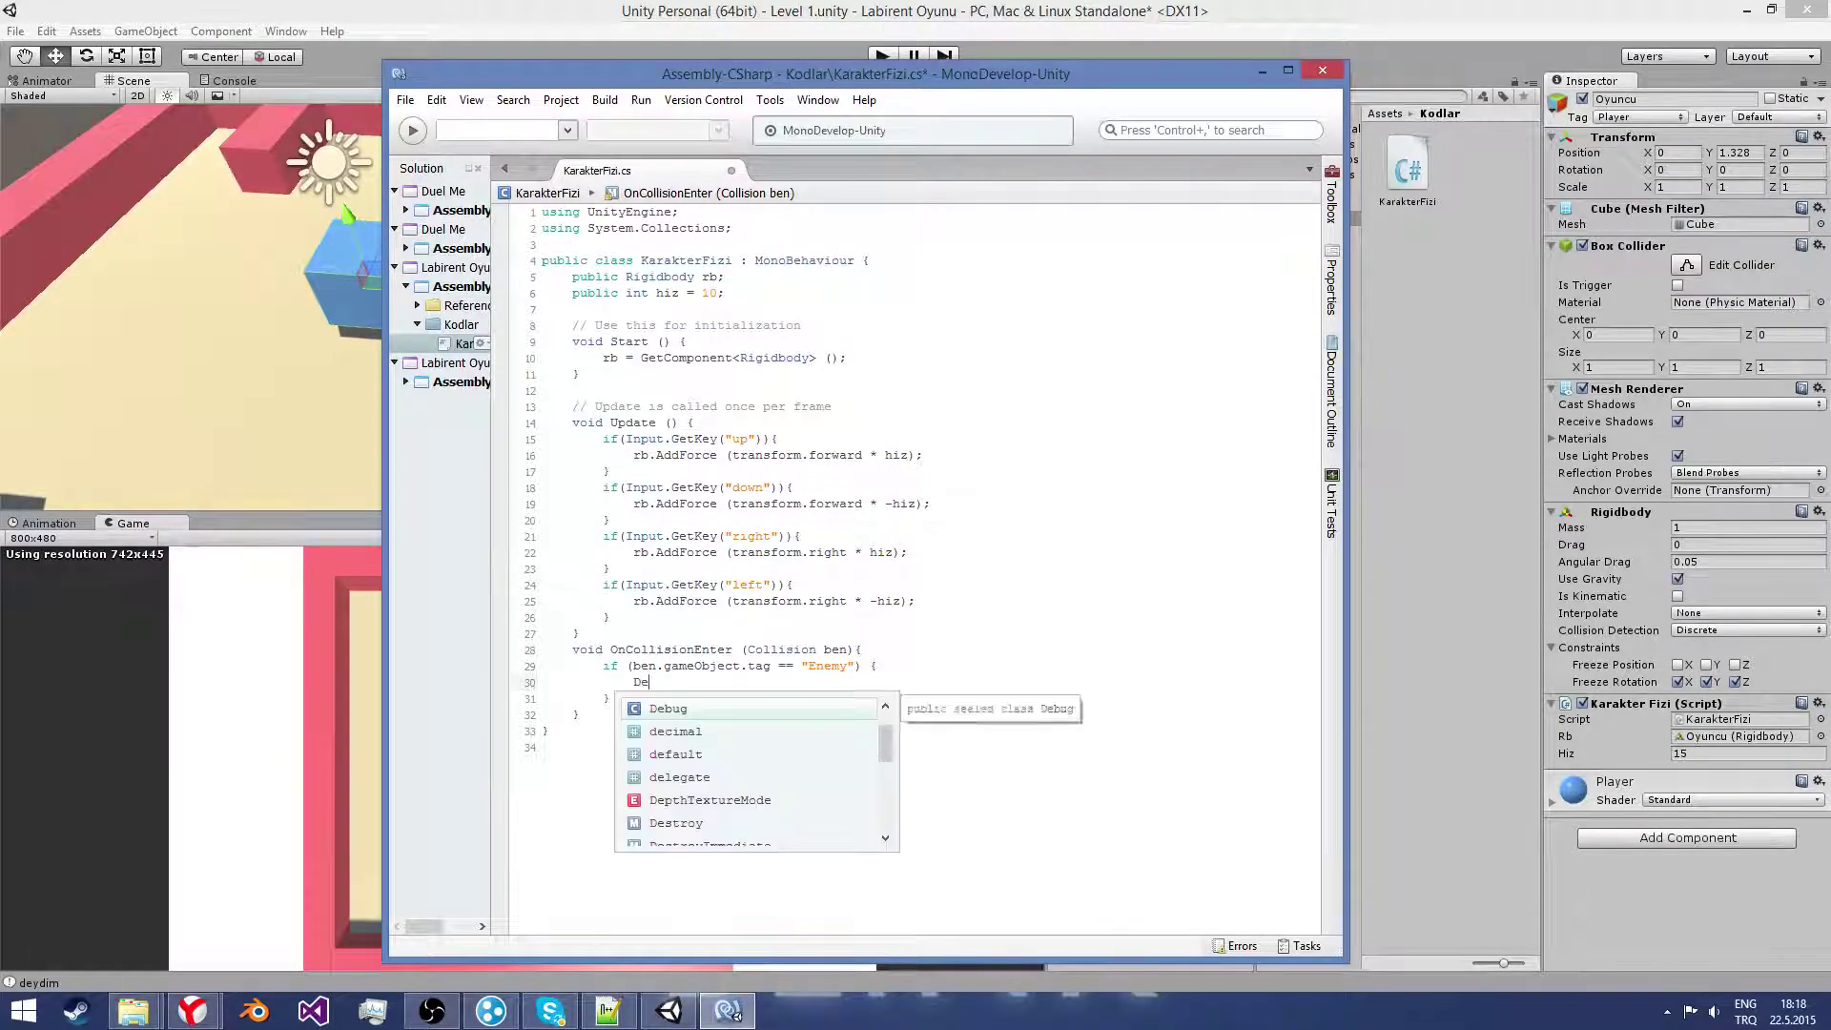
pyautogui.write('stroy(ga')
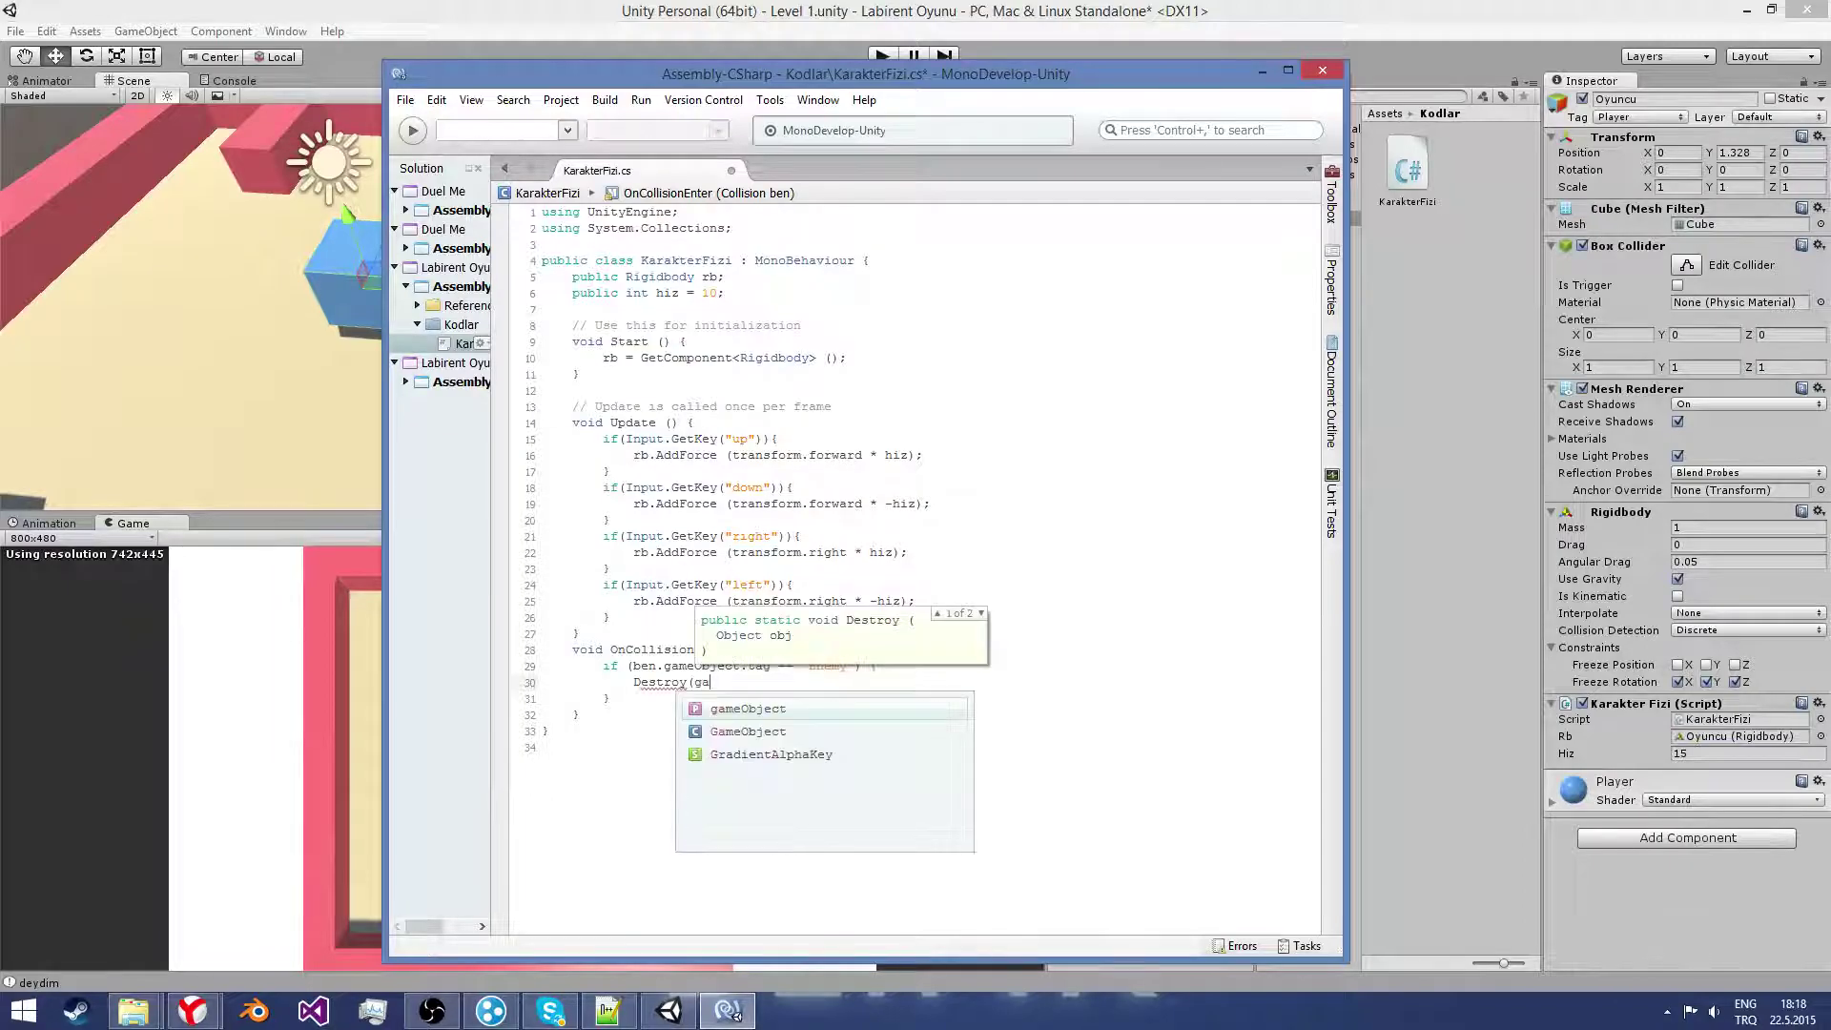
pyautogui.write('meObject);')
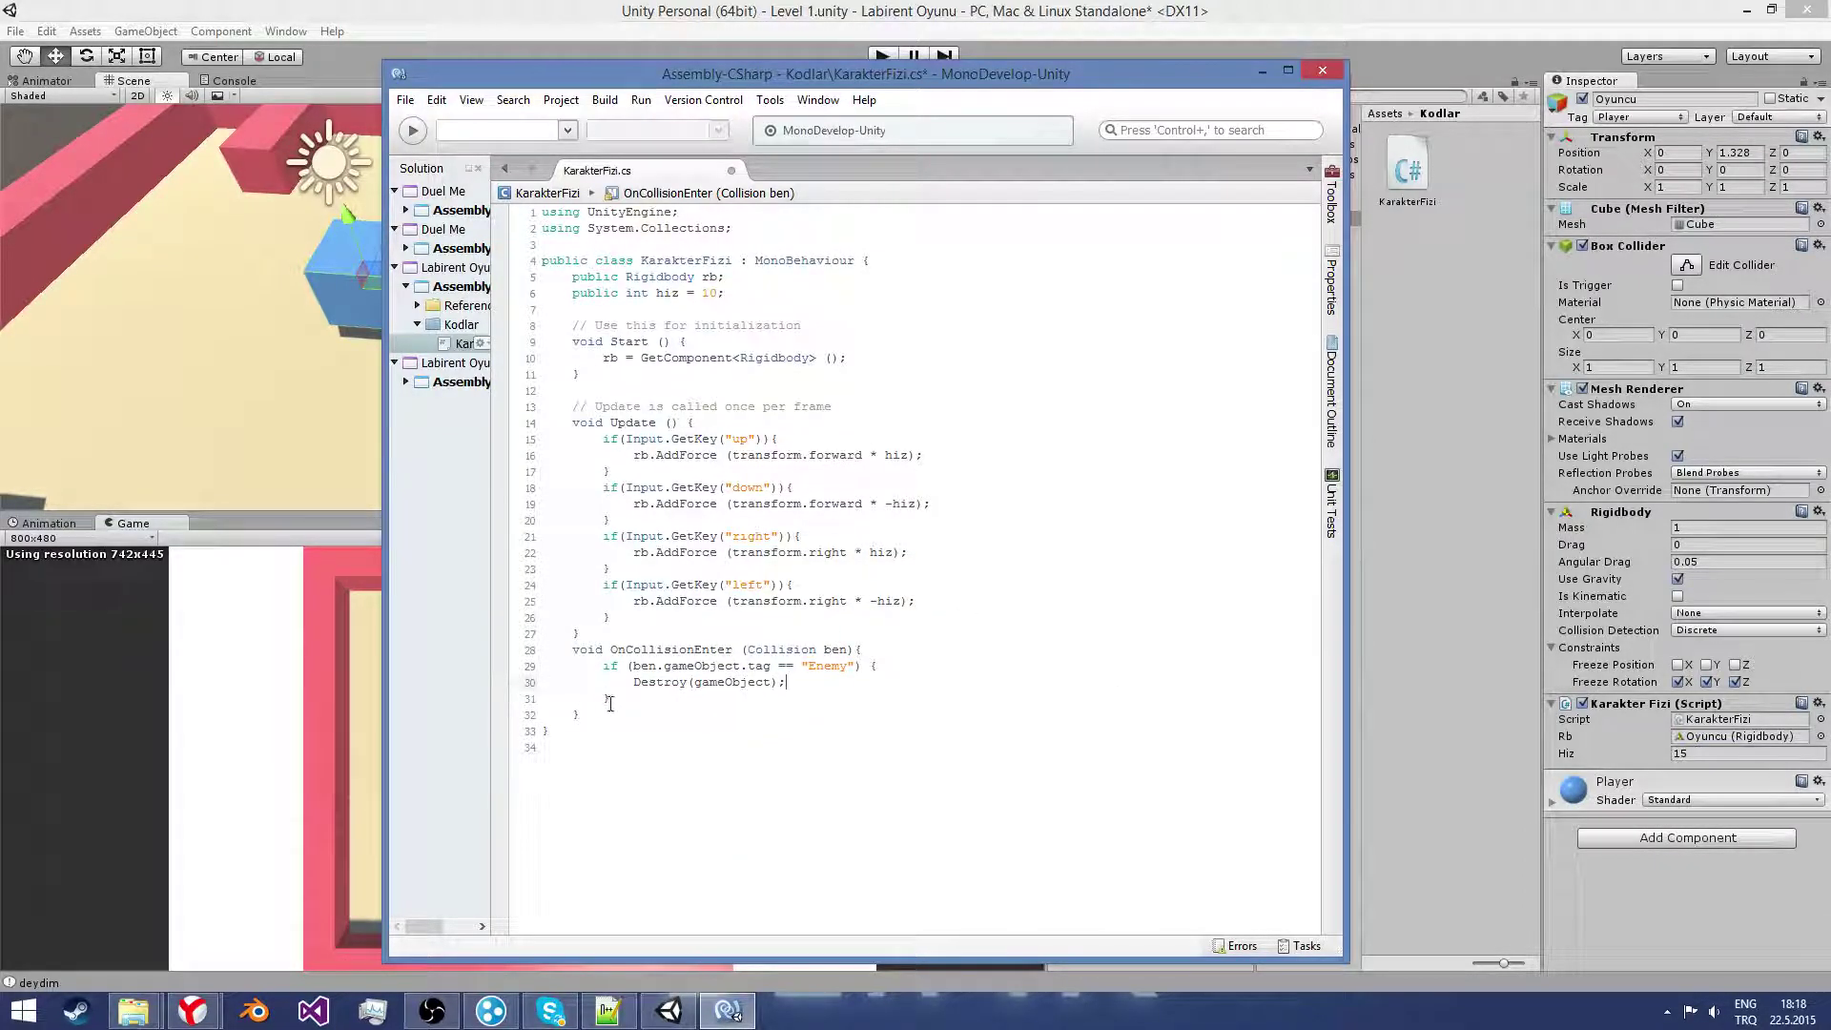
pyautogui.moveTo(633, 682); pyautogui.dragTo(787, 682)
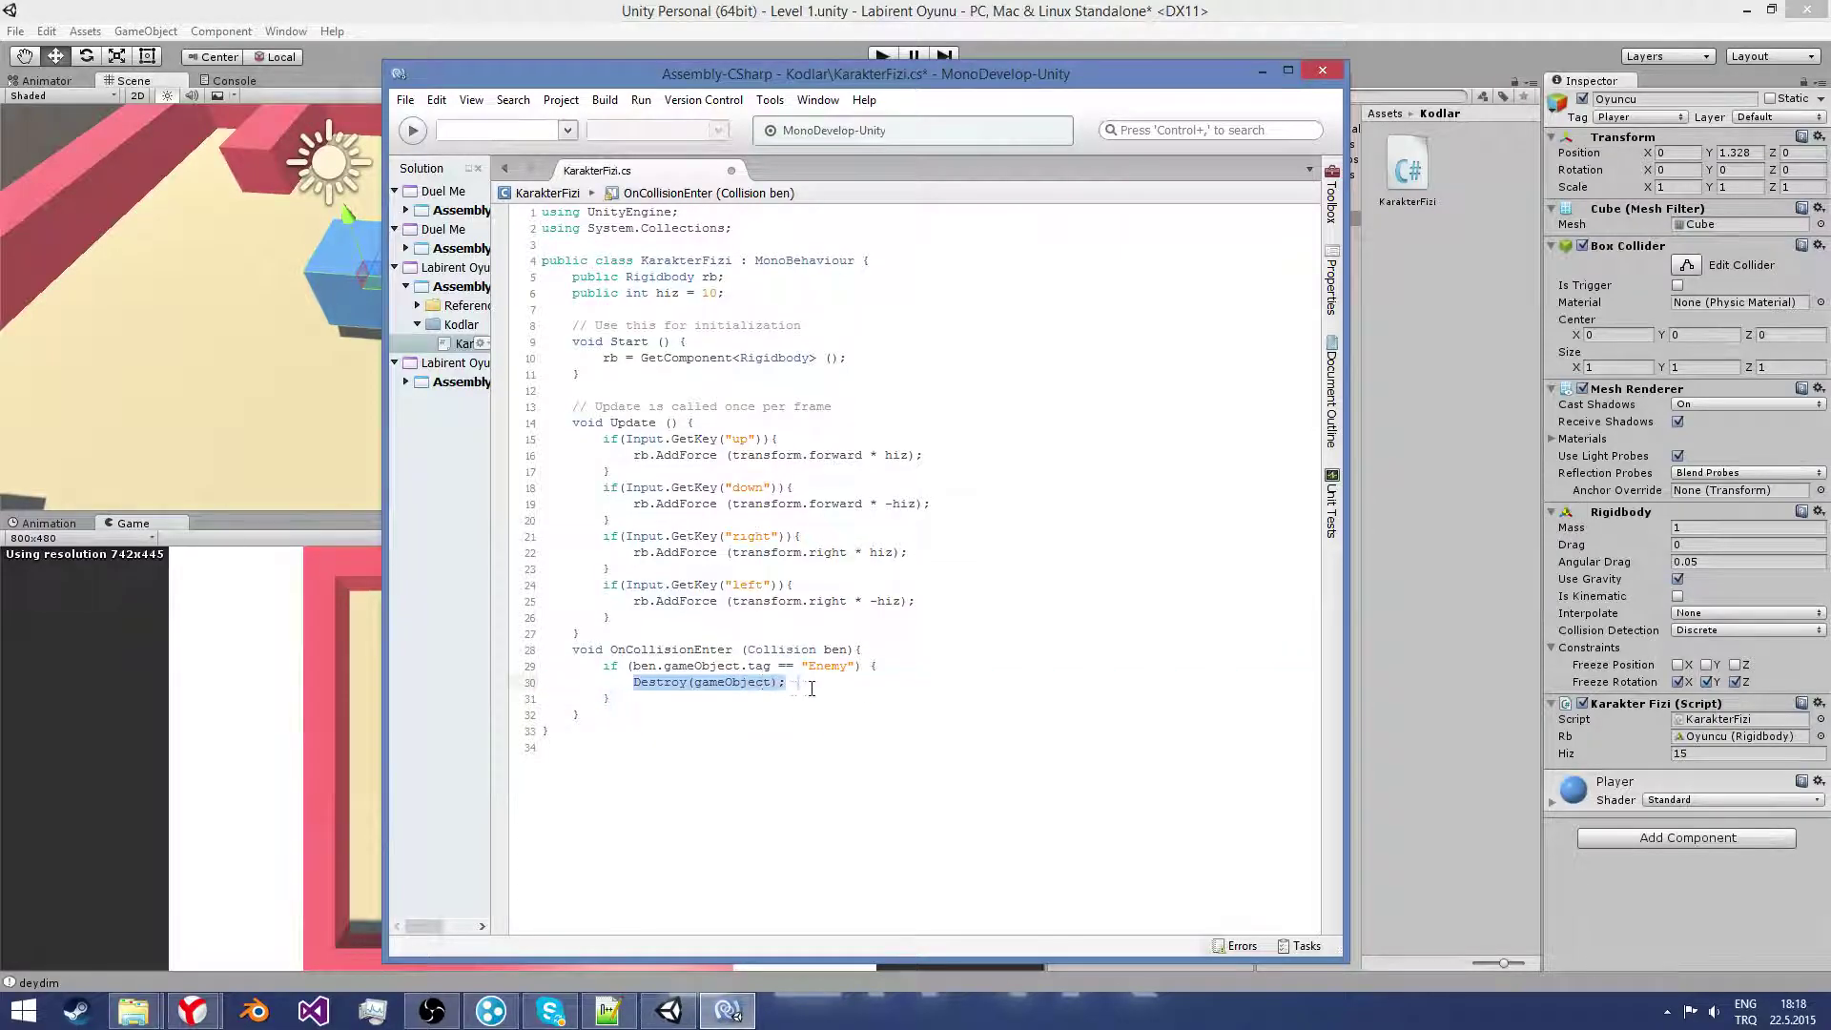
pyautogui.moveTo(603, 666)
pyautogui.mouseDown()
pyautogui.moveTo(712, 667)
pyautogui.moveTo(659, 666)
pyautogui.mouseUp()
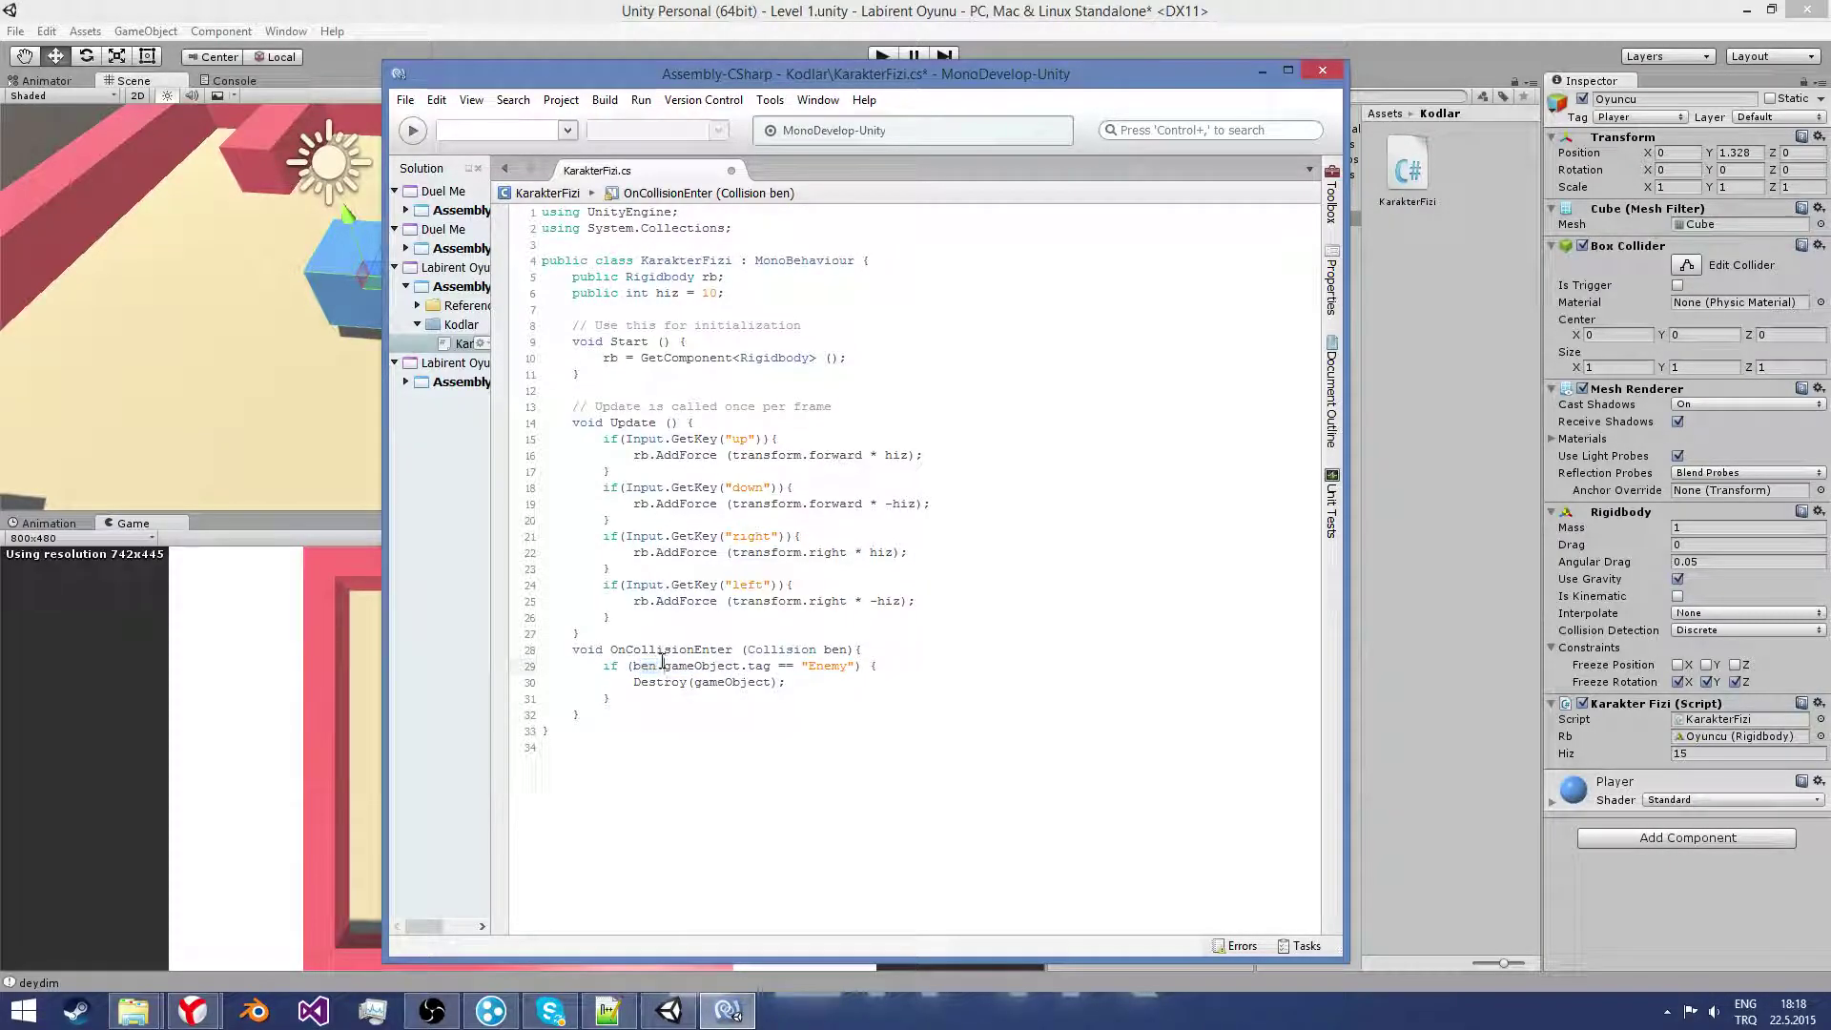
pyautogui.moveTo(665, 665)
pyautogui.mouseDown()
pyautogui.moveTo(634, 665)
pyautogui.moveTo(735, 666)
pyautogui.mouseUp()
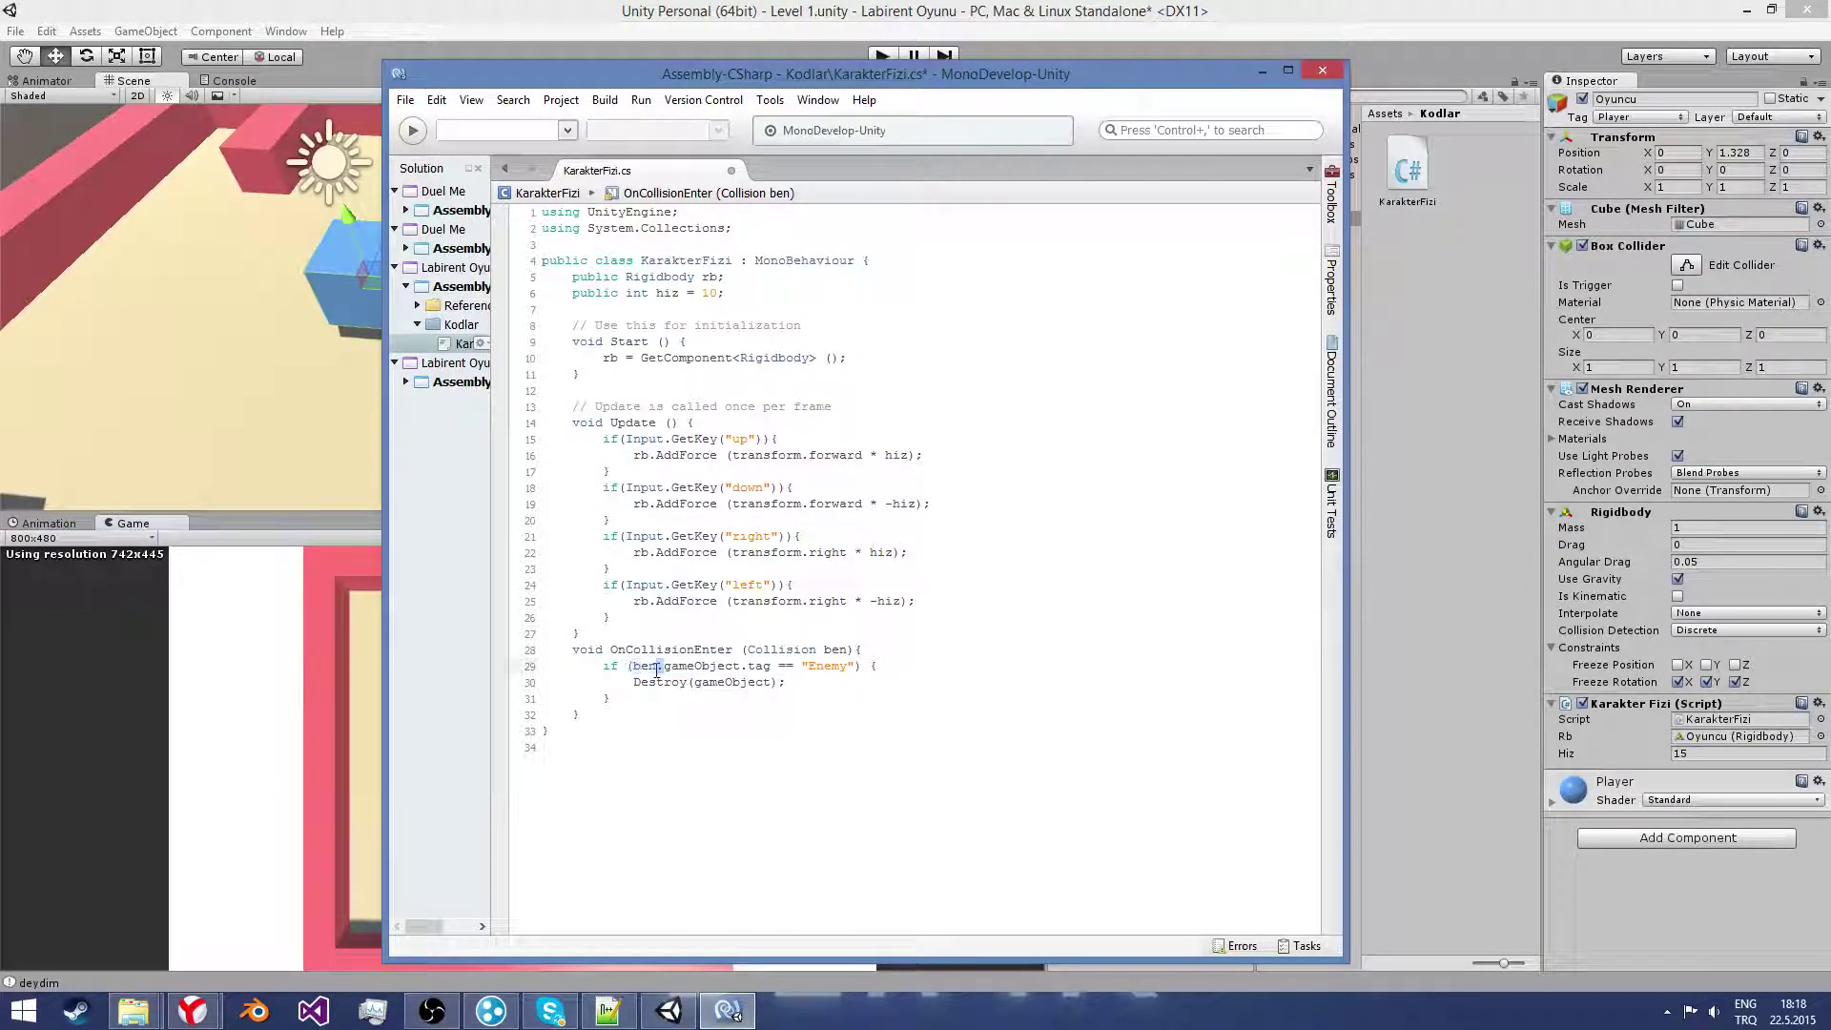
pyautogui.click(735, 666)
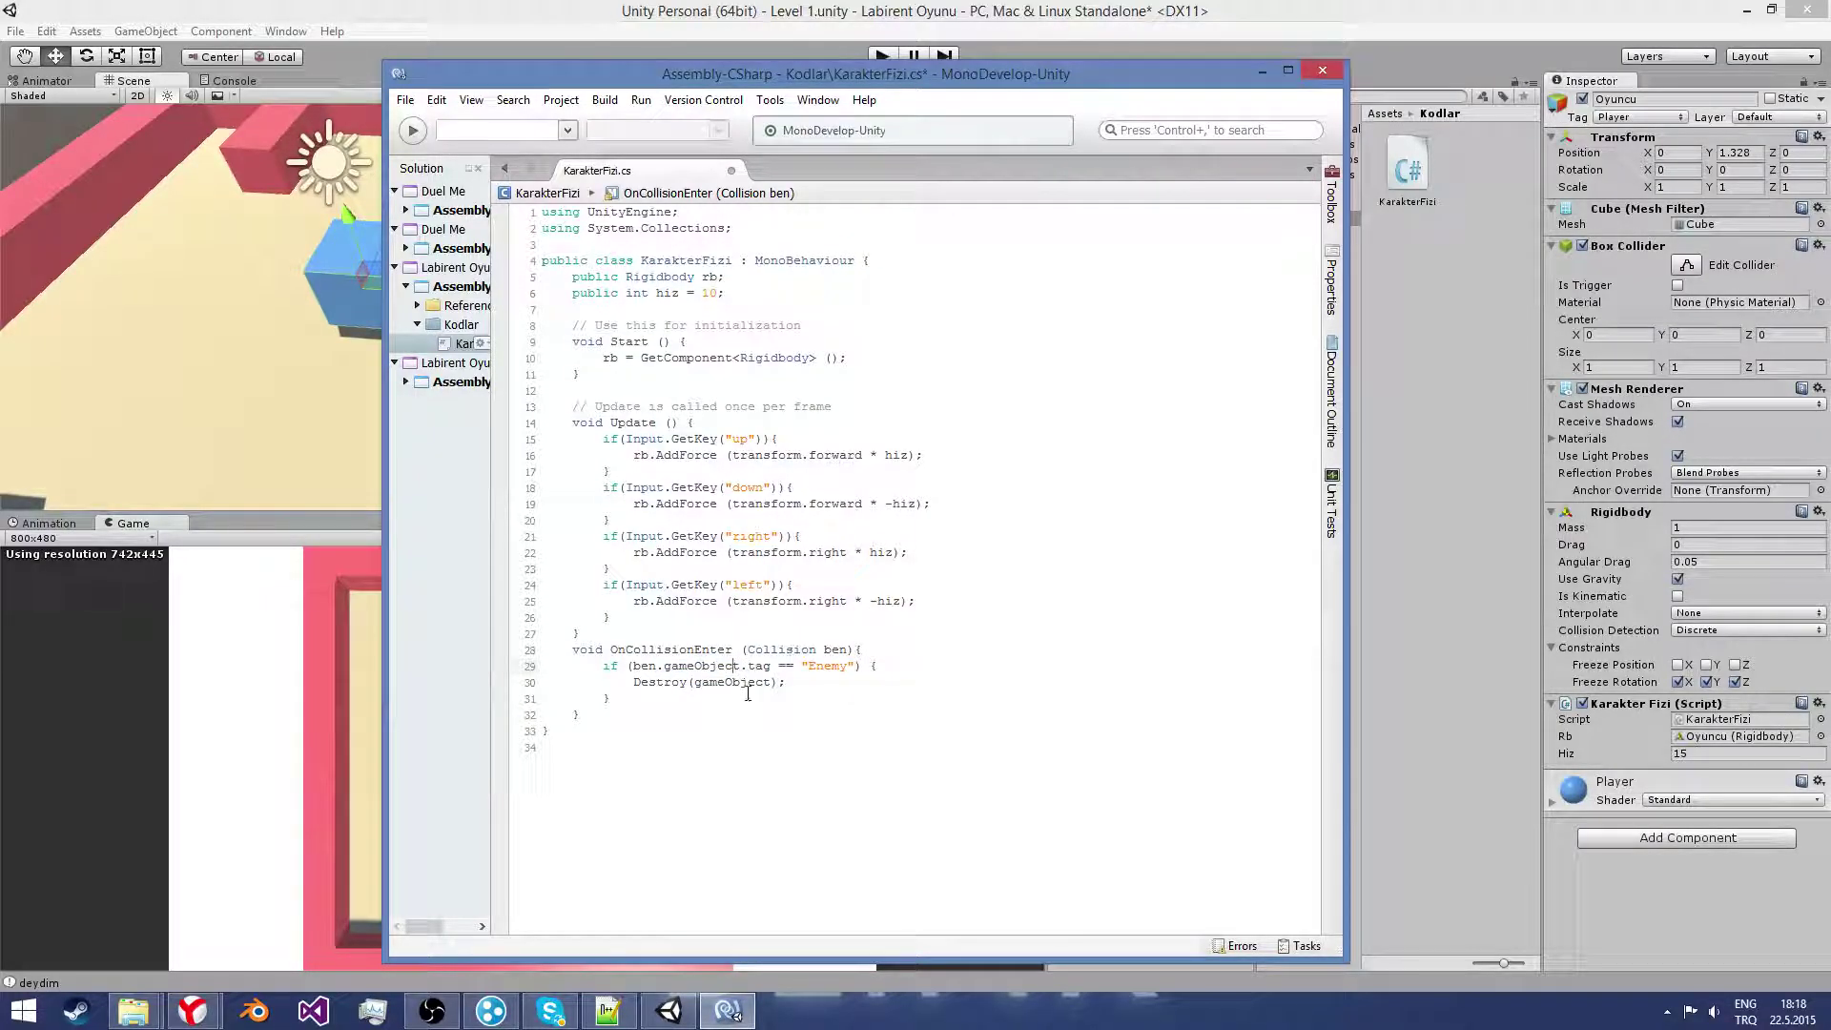
# Step: Review the tag comparison and Destroy line, then save KarakterFizi.cs and return to Unity
pyautogui.moveTo(748, 666)
pyautogui.mouseDown()
pyautogui.moveTo(782, 665)
pyautogui.moveTo(665, 656)
pyautogui.mouseUp()
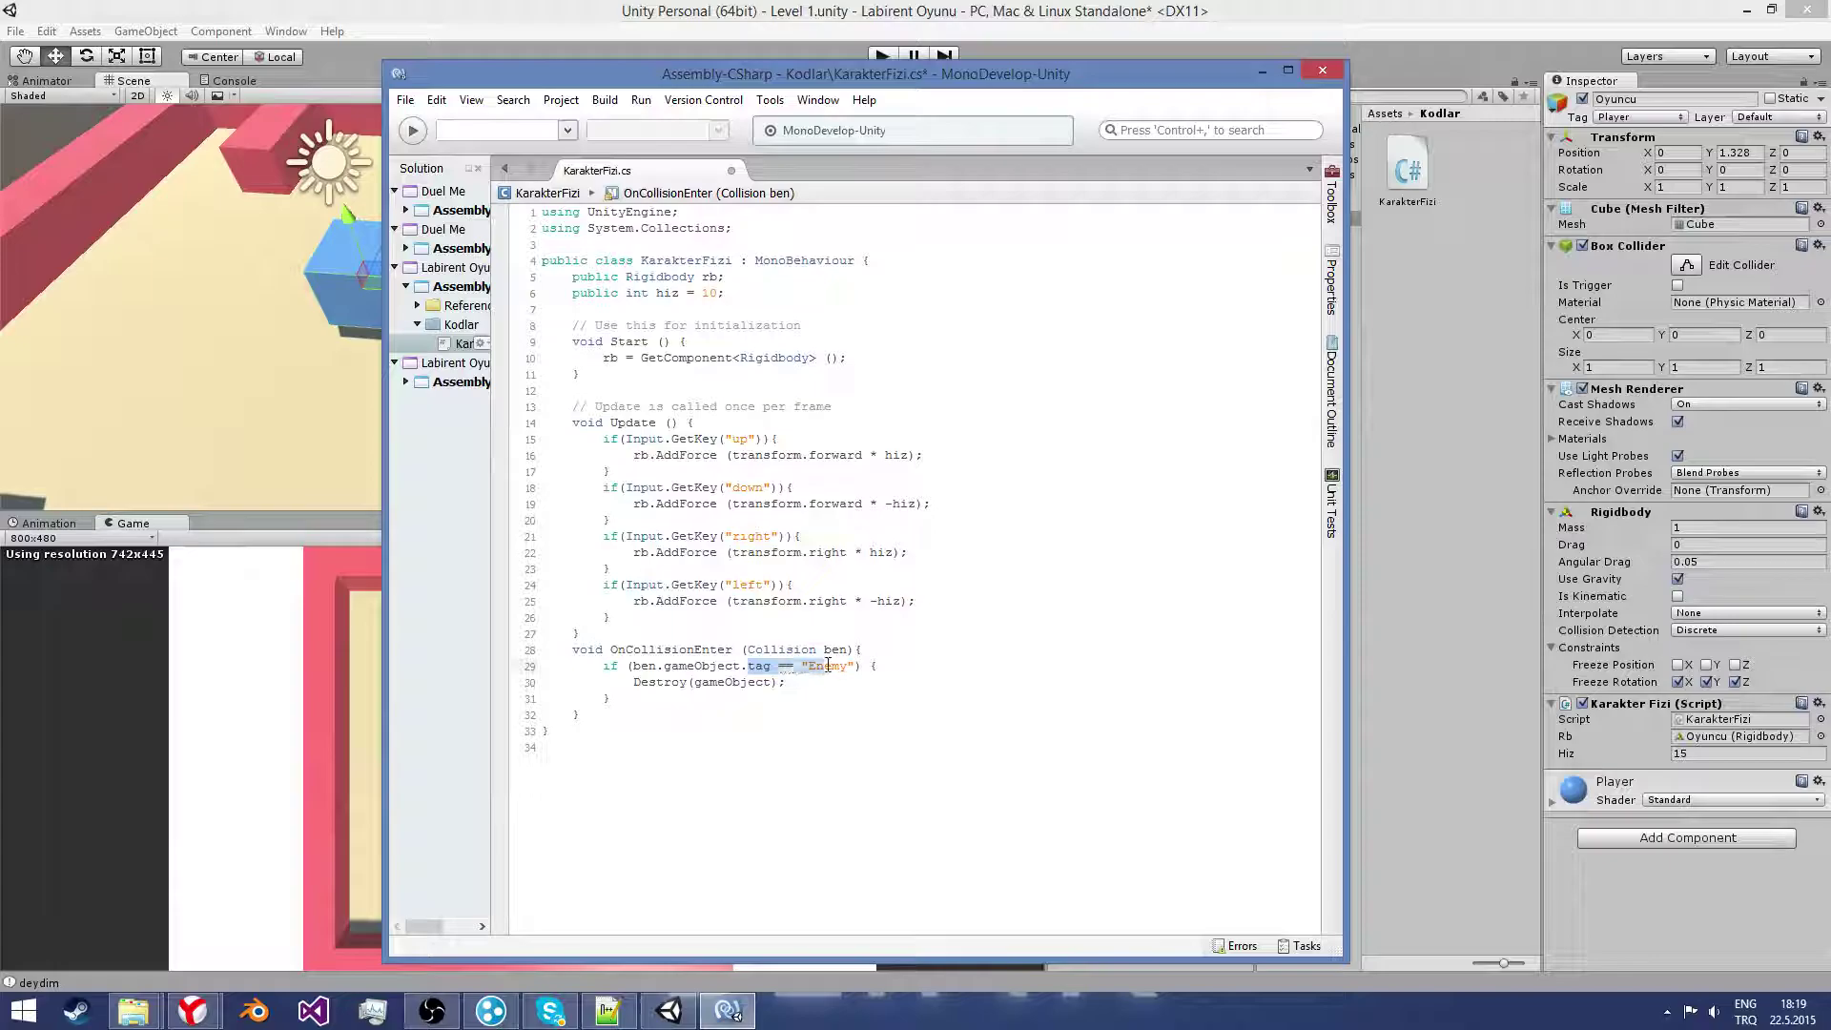
pyautogui.click(665, 657)
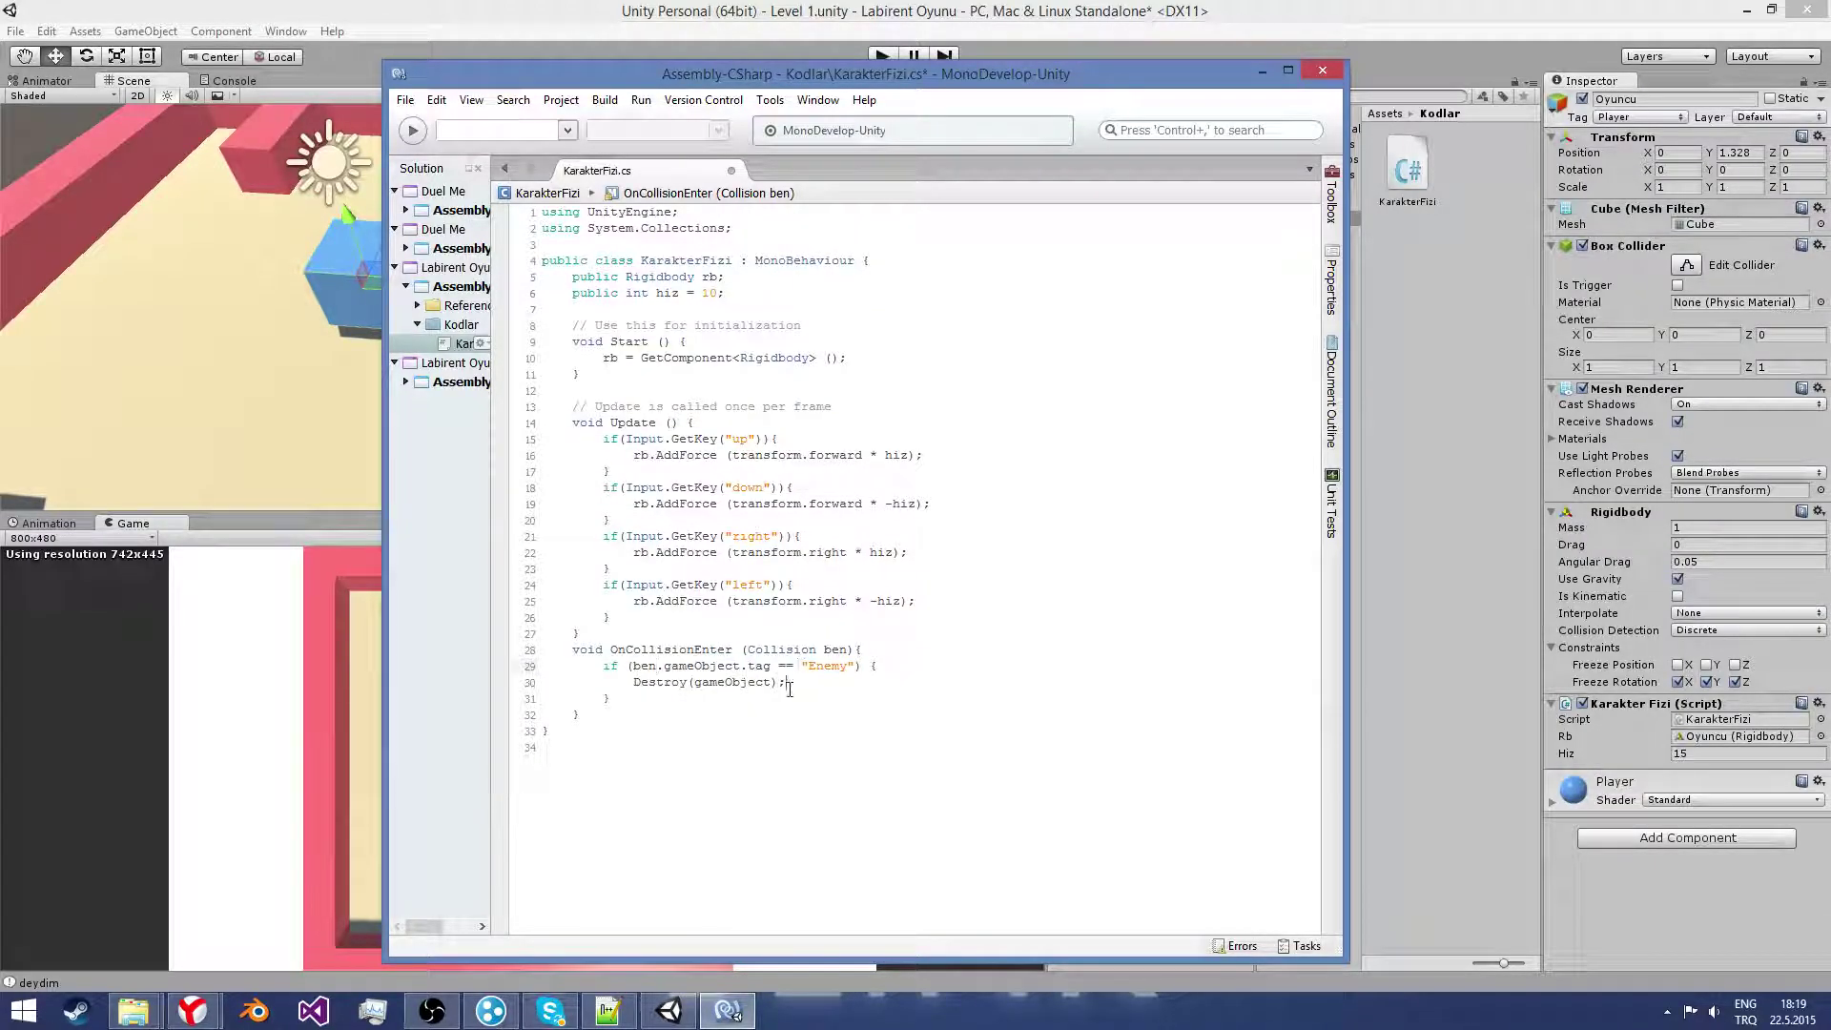
pyautogui.moveTo(788, 683); pyautogui.dragTo(636, 678)
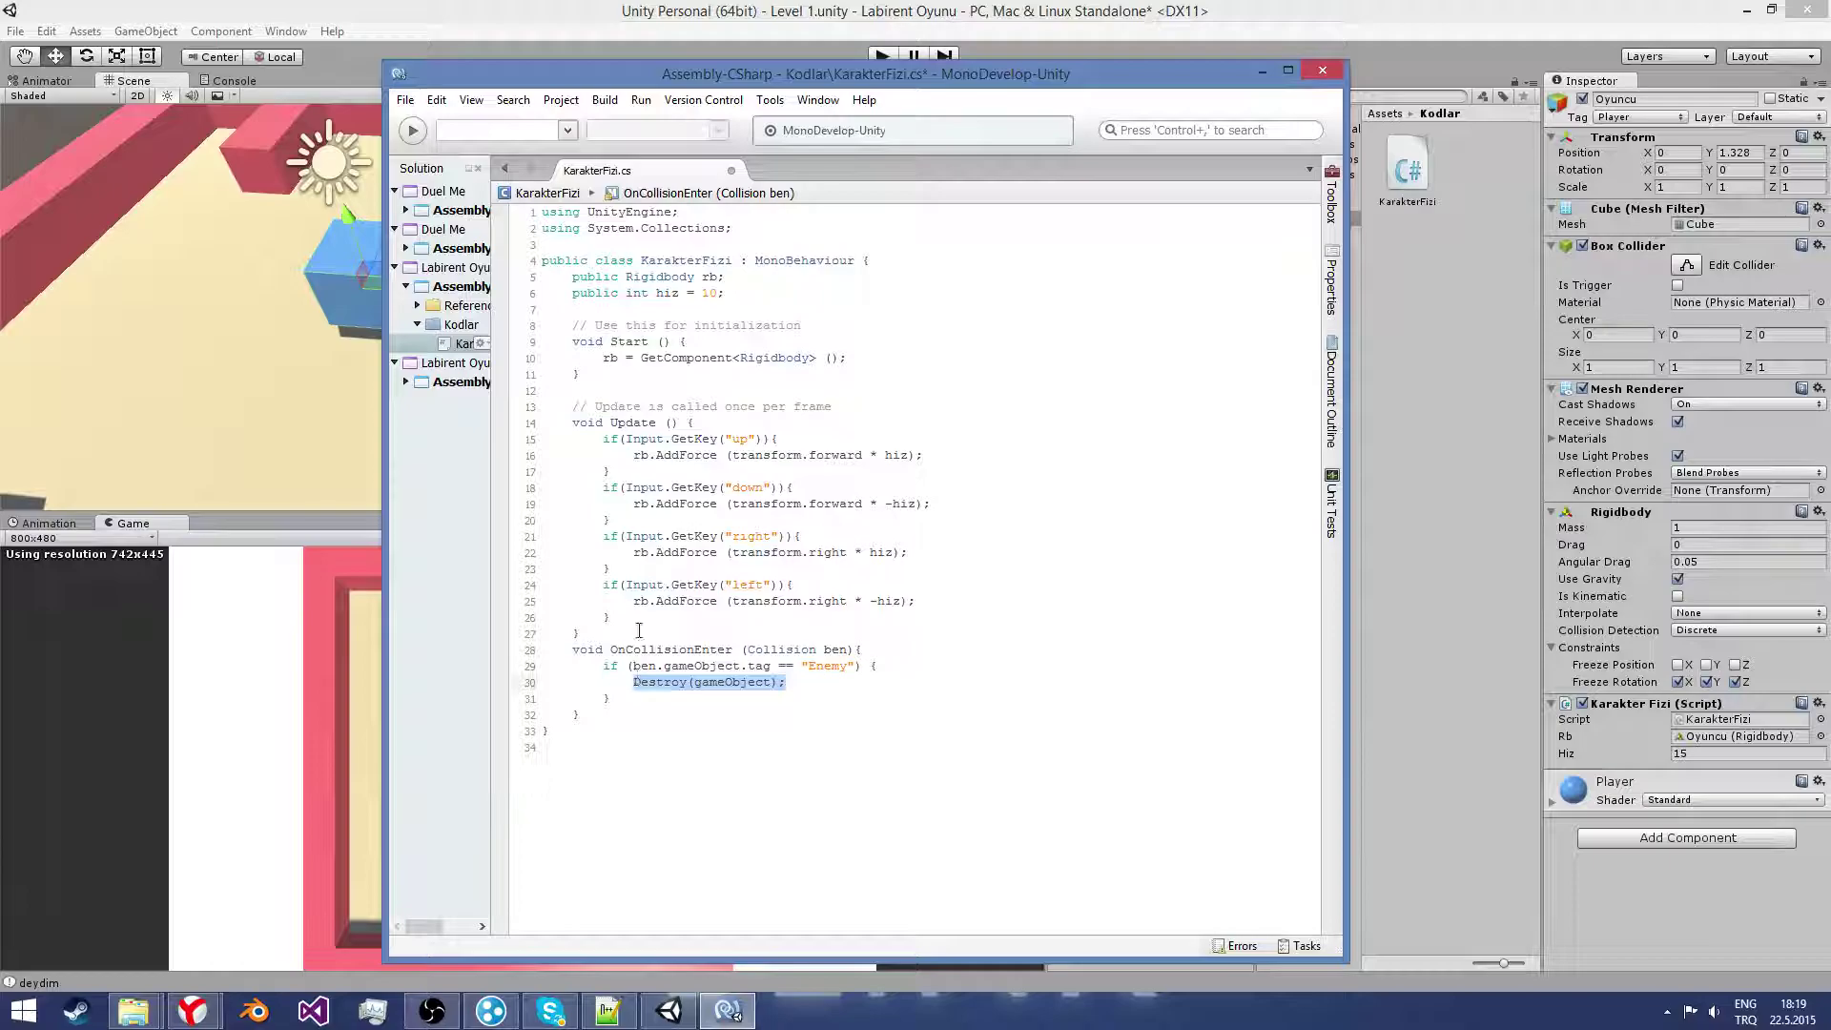
pyautogui.click(670, 712)
pyautogui.hotkey('ctrl', 's')
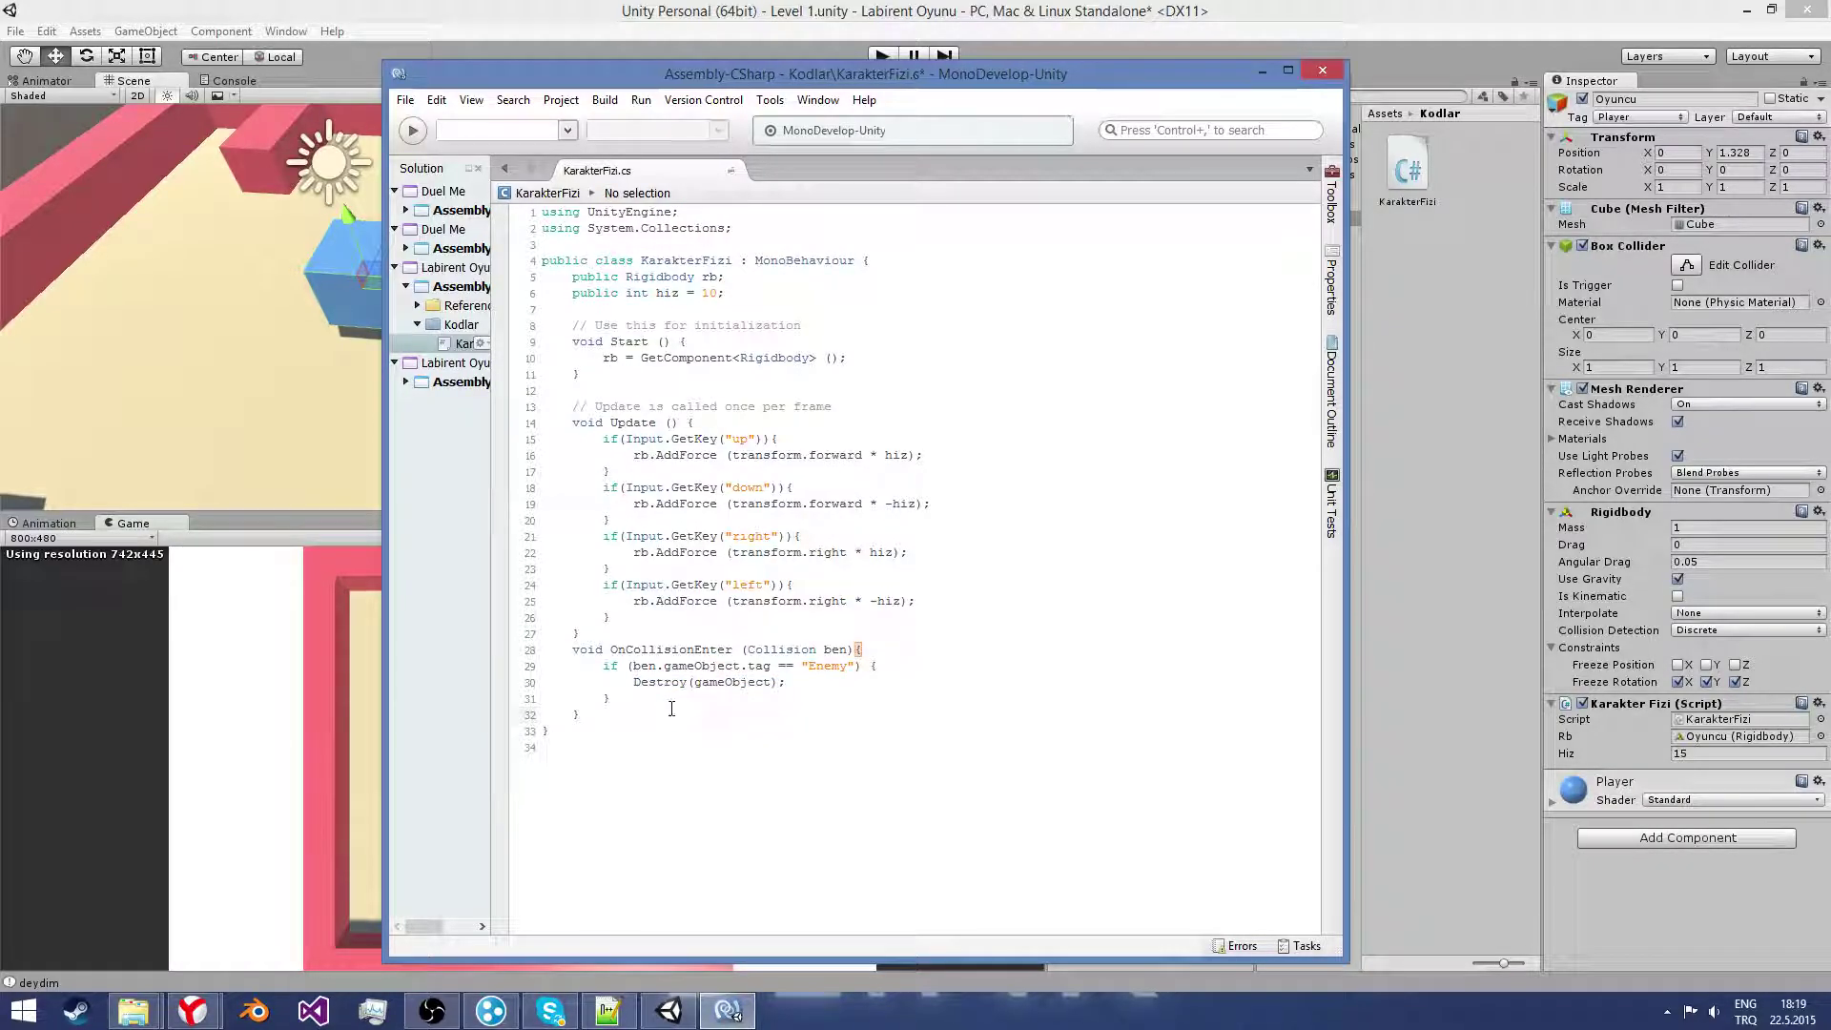
pyautogui.click(810, 30)
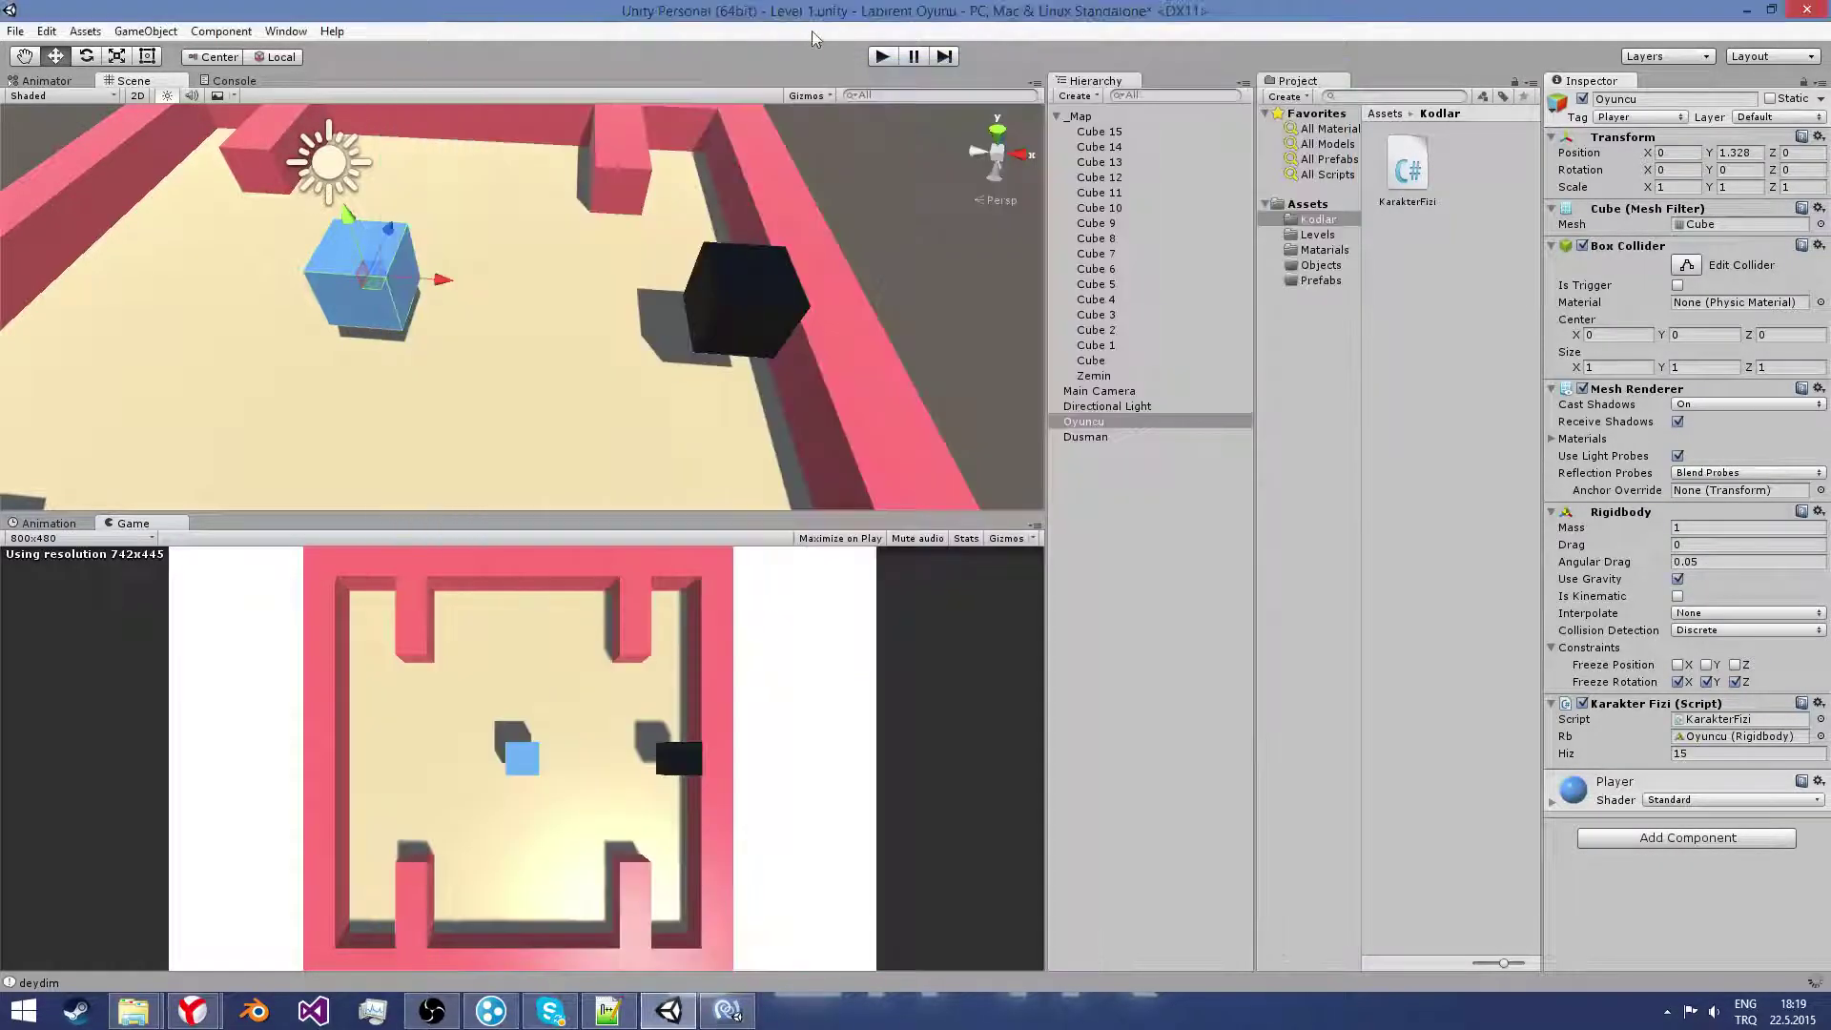
pyautogui.click(878, 61)
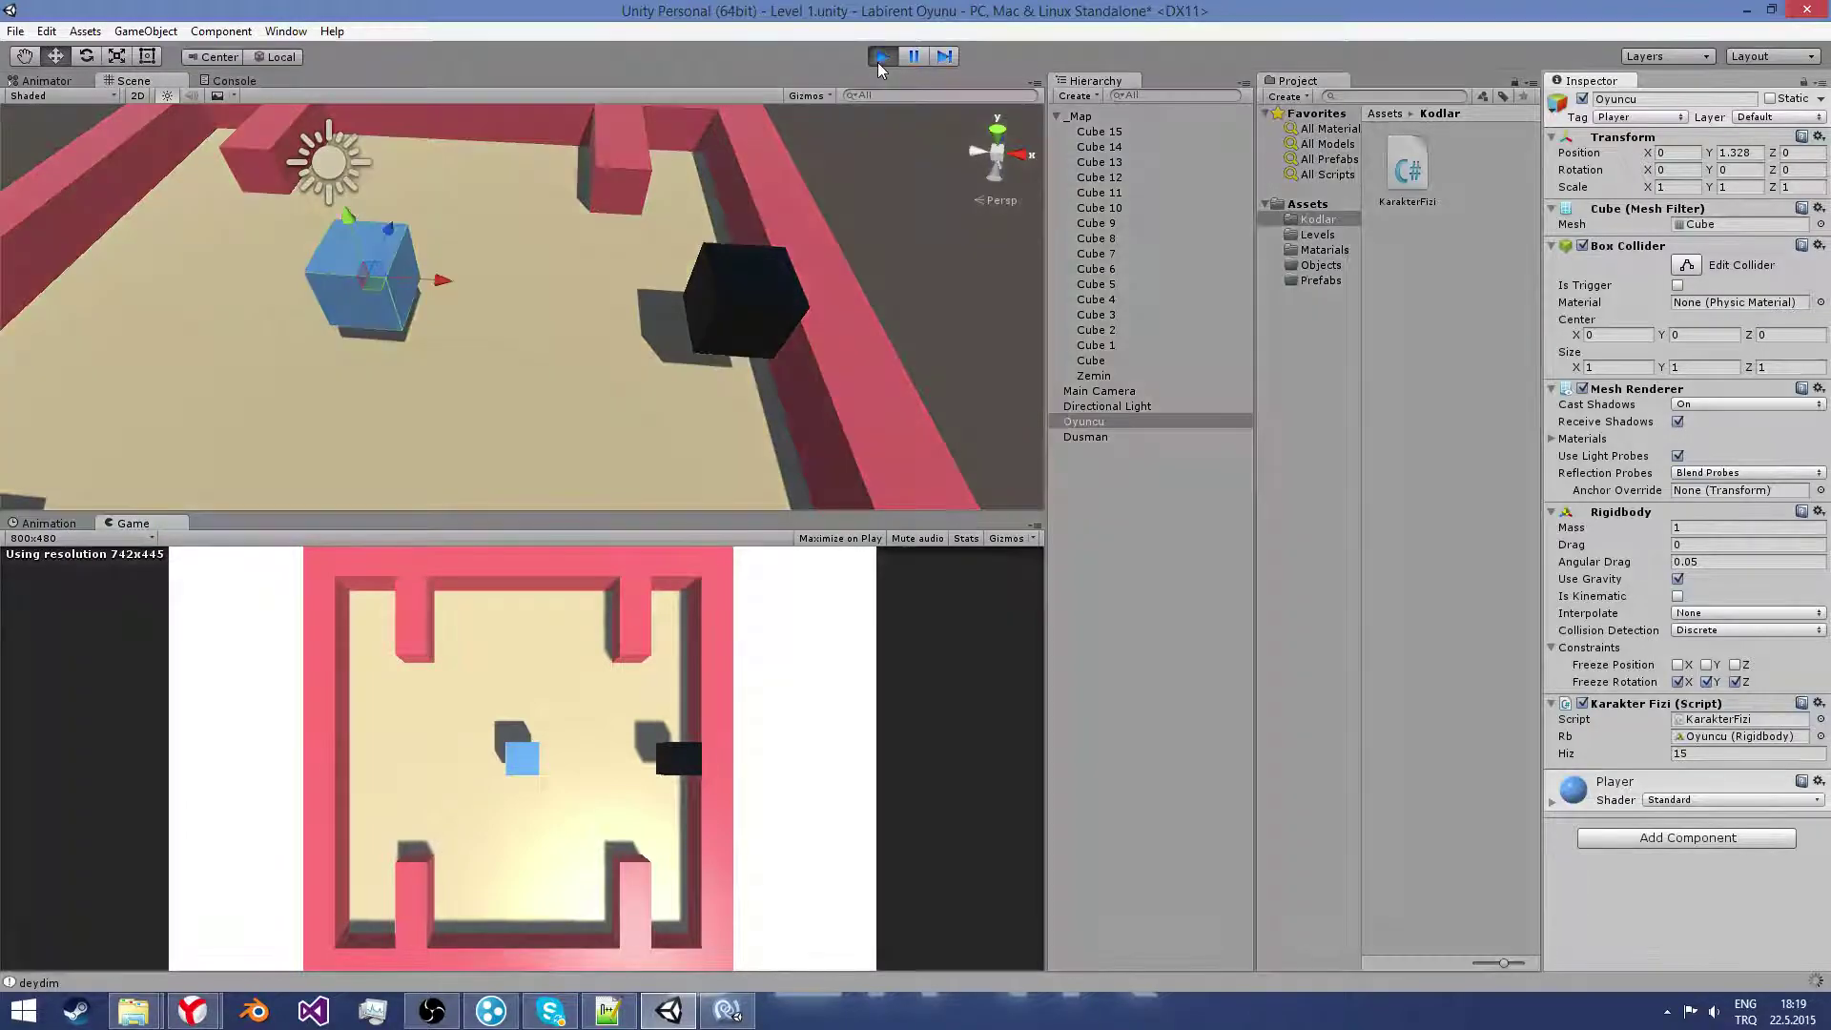
pyautogui.press('Right')
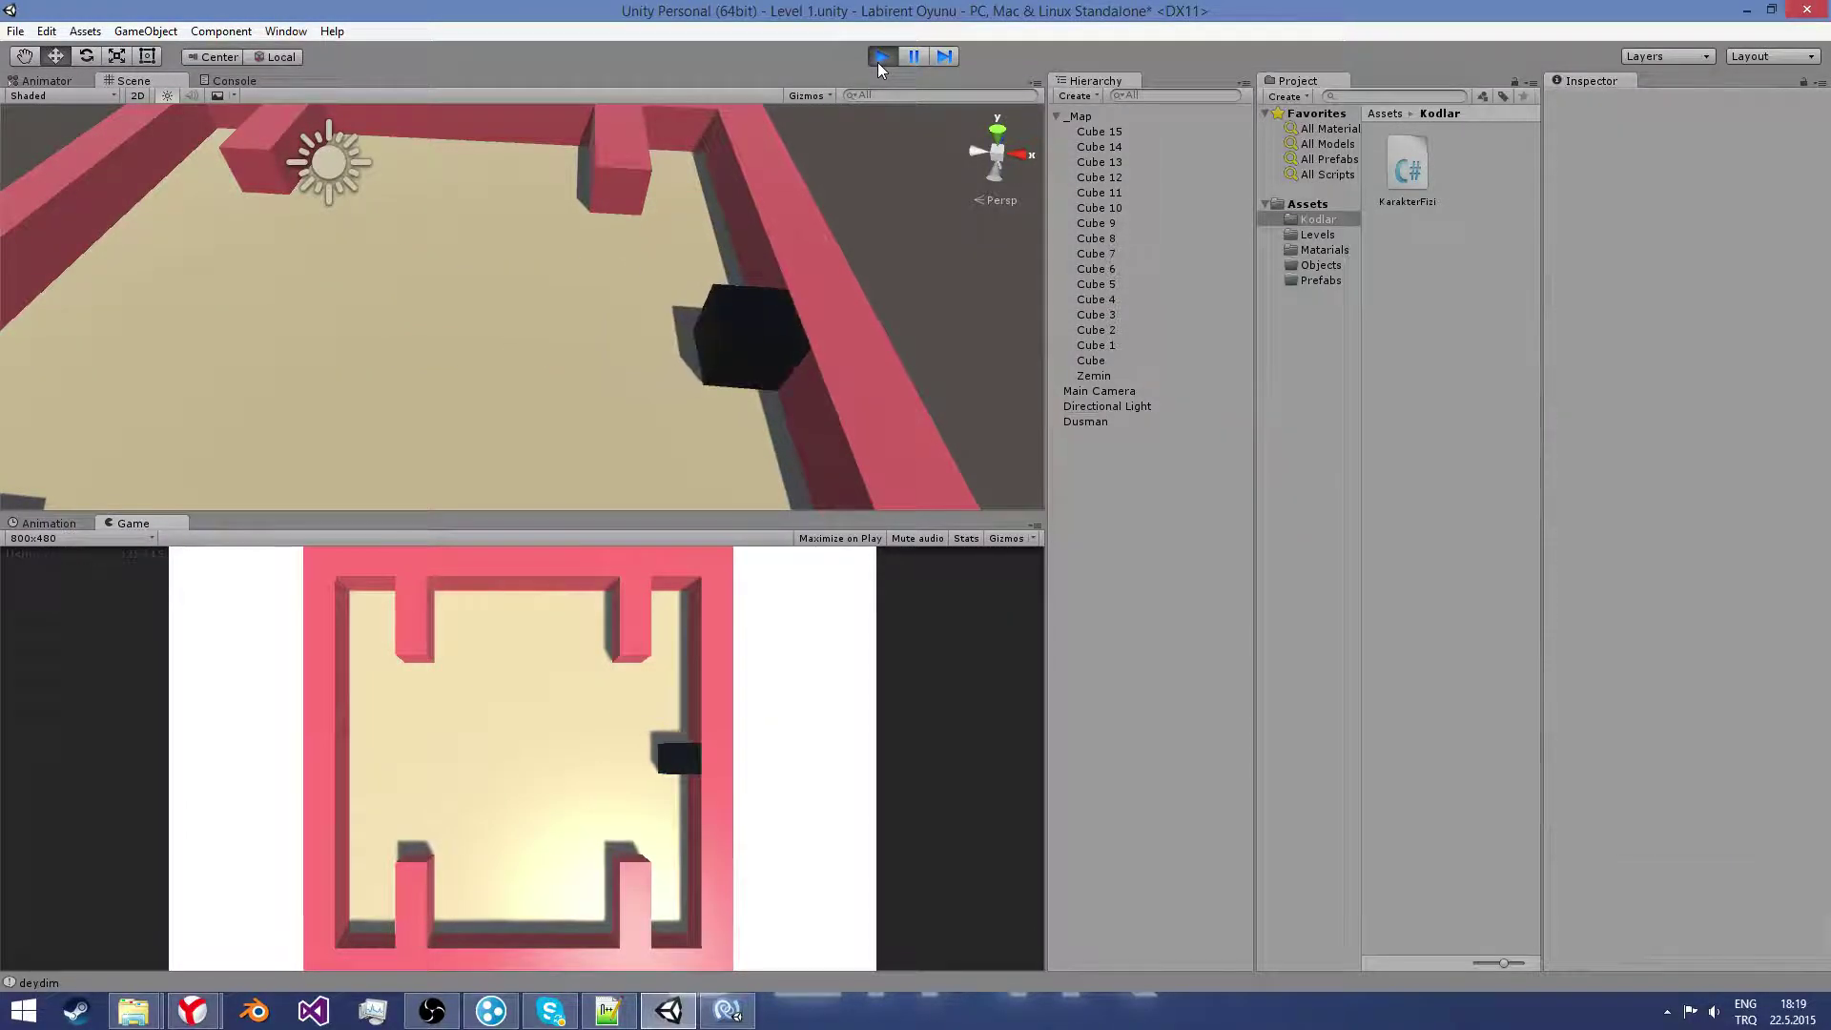
pyautogui.click(877, 61)
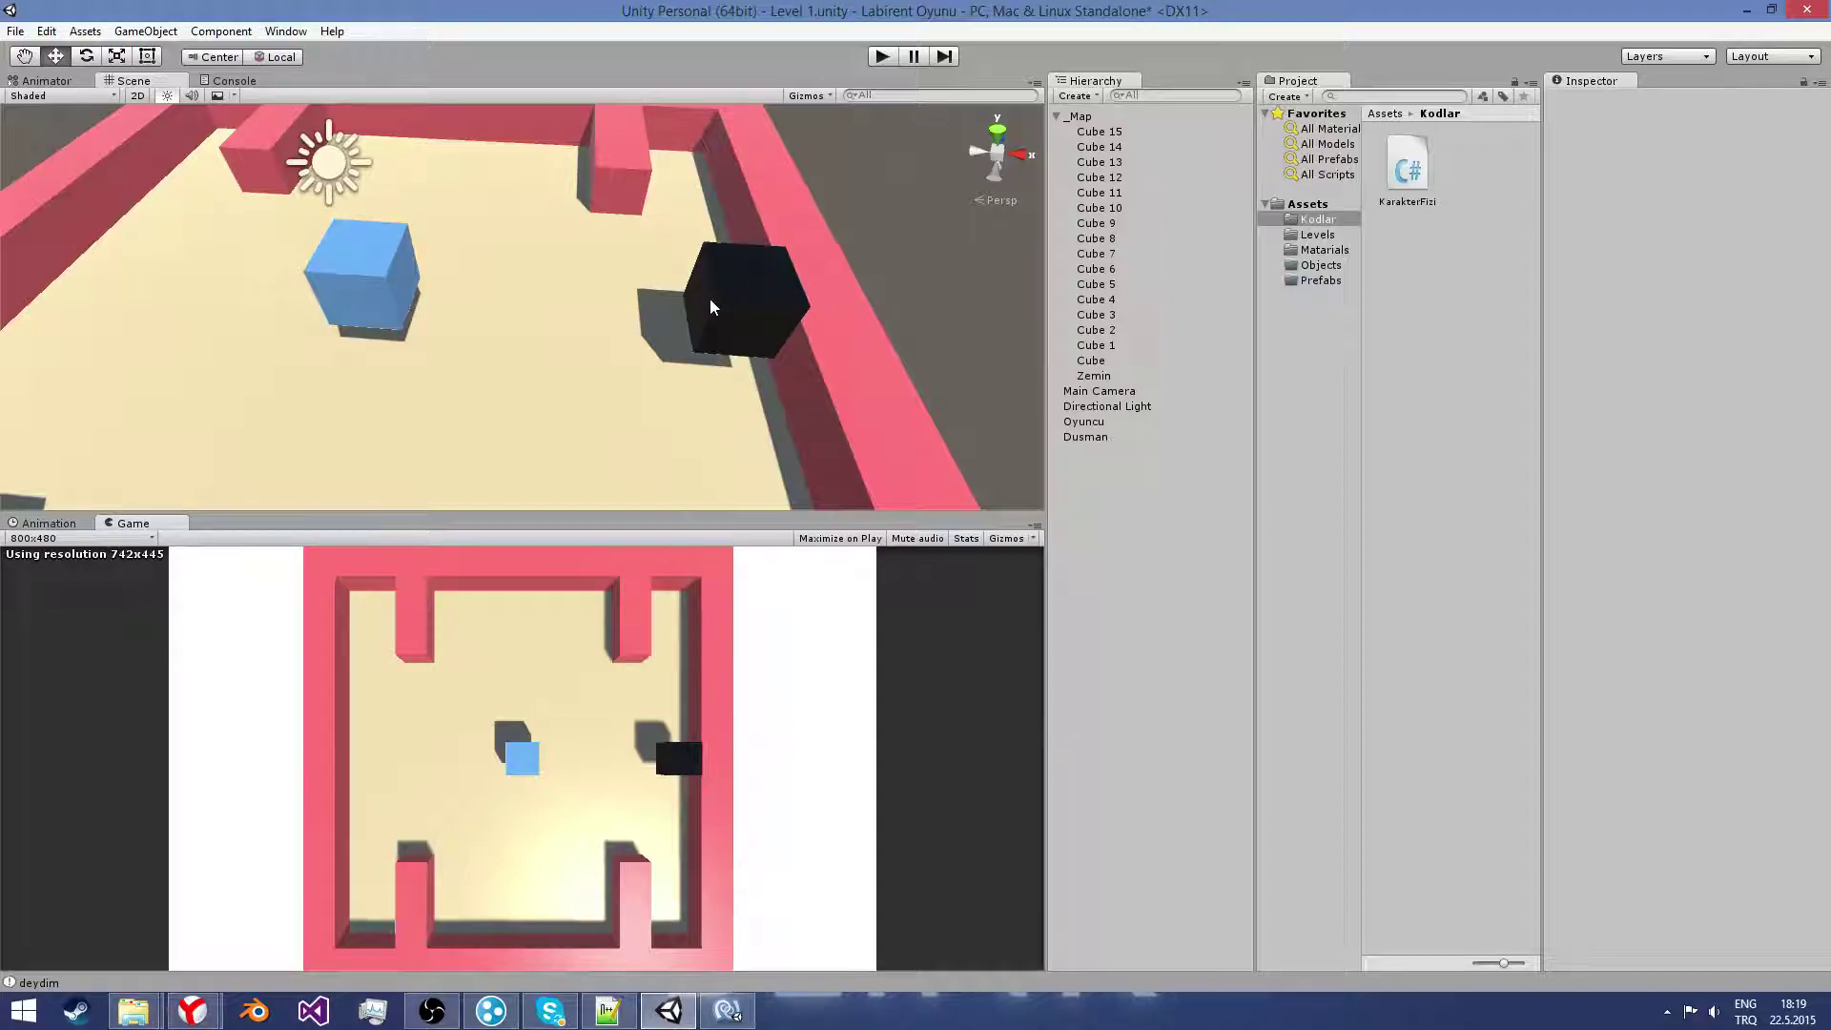
# Step: Centre the maze in view and duplicate the Directional Light into Directional Light 1
pyautogui.moveTo(750, 290)
pyautogui.mouseDown(button='middle')
pyautogui.moveTo(815, 397)
pyautogui.moveTo(736, 347)
pyautogui.mouseUp(button='middle')
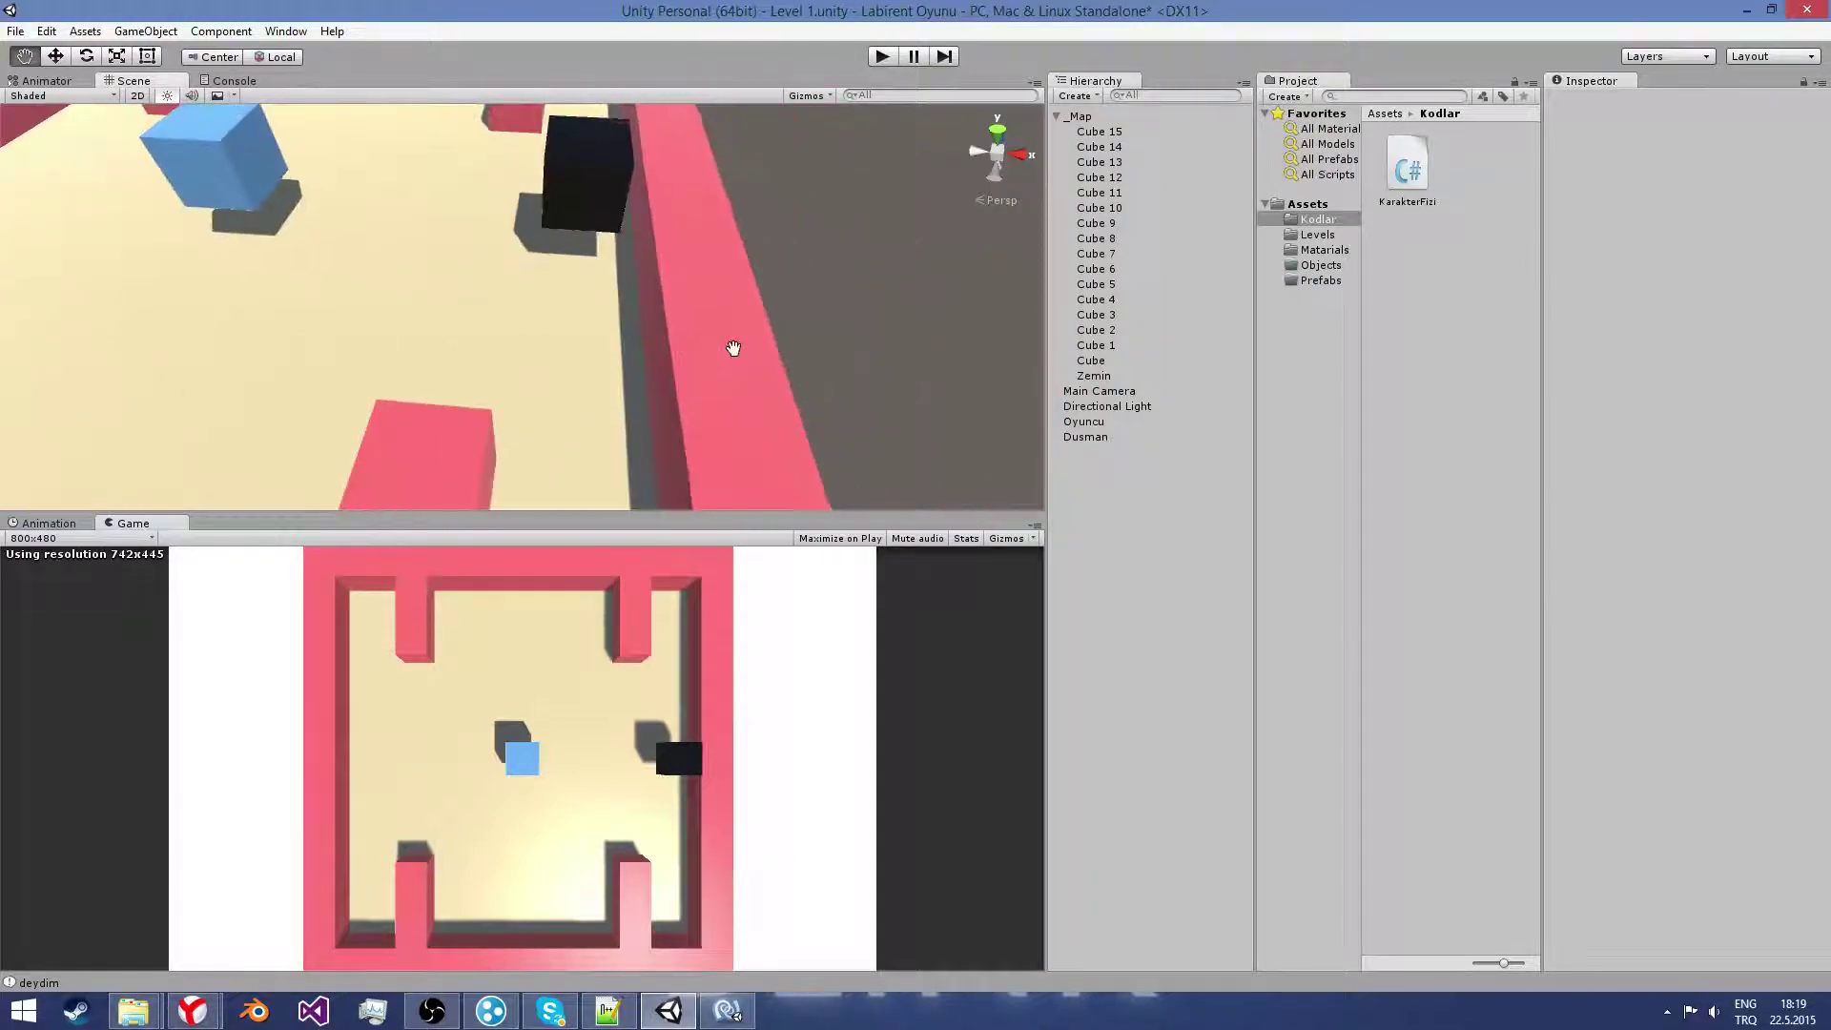
pyautogui.scroll(-1, 736, 347)
pyautogui.scroll(-1, 736, 347)
pyautogui.scroll(-2, 763, 335)
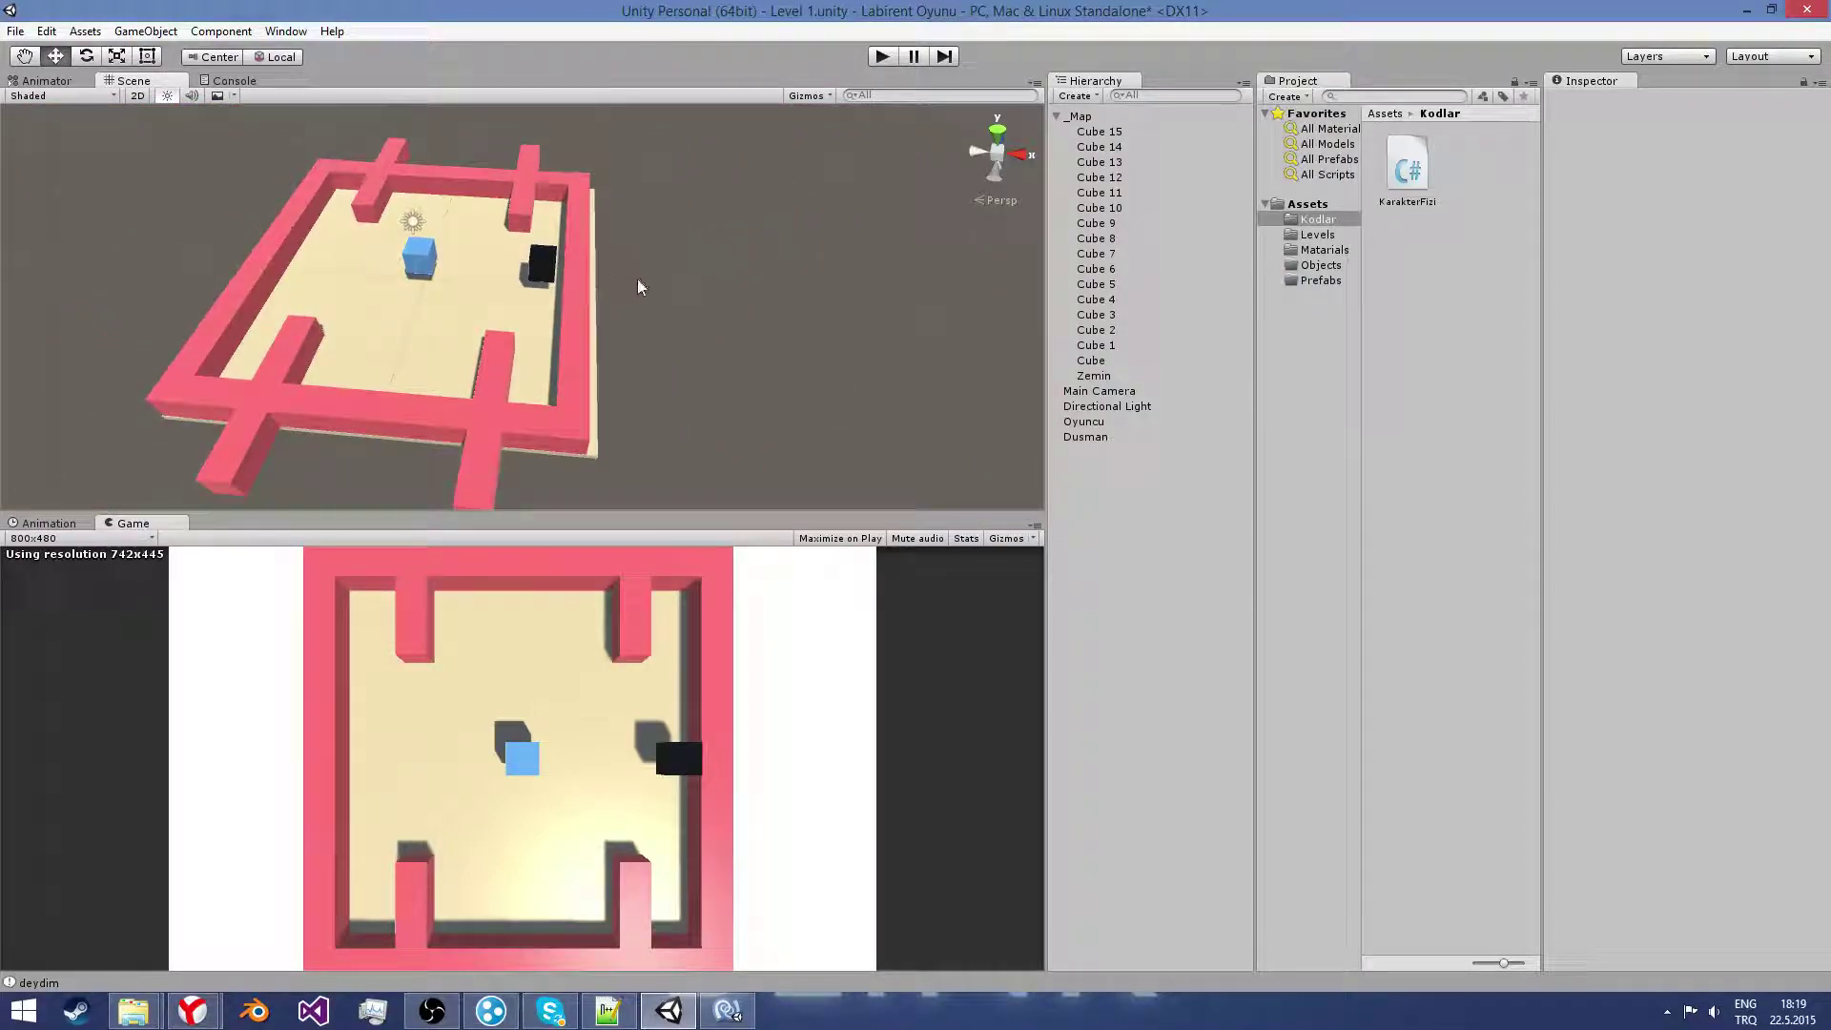
pyautogui.moveTo(637, 278); pyautogui.dragTo(695, 295, button='middle')
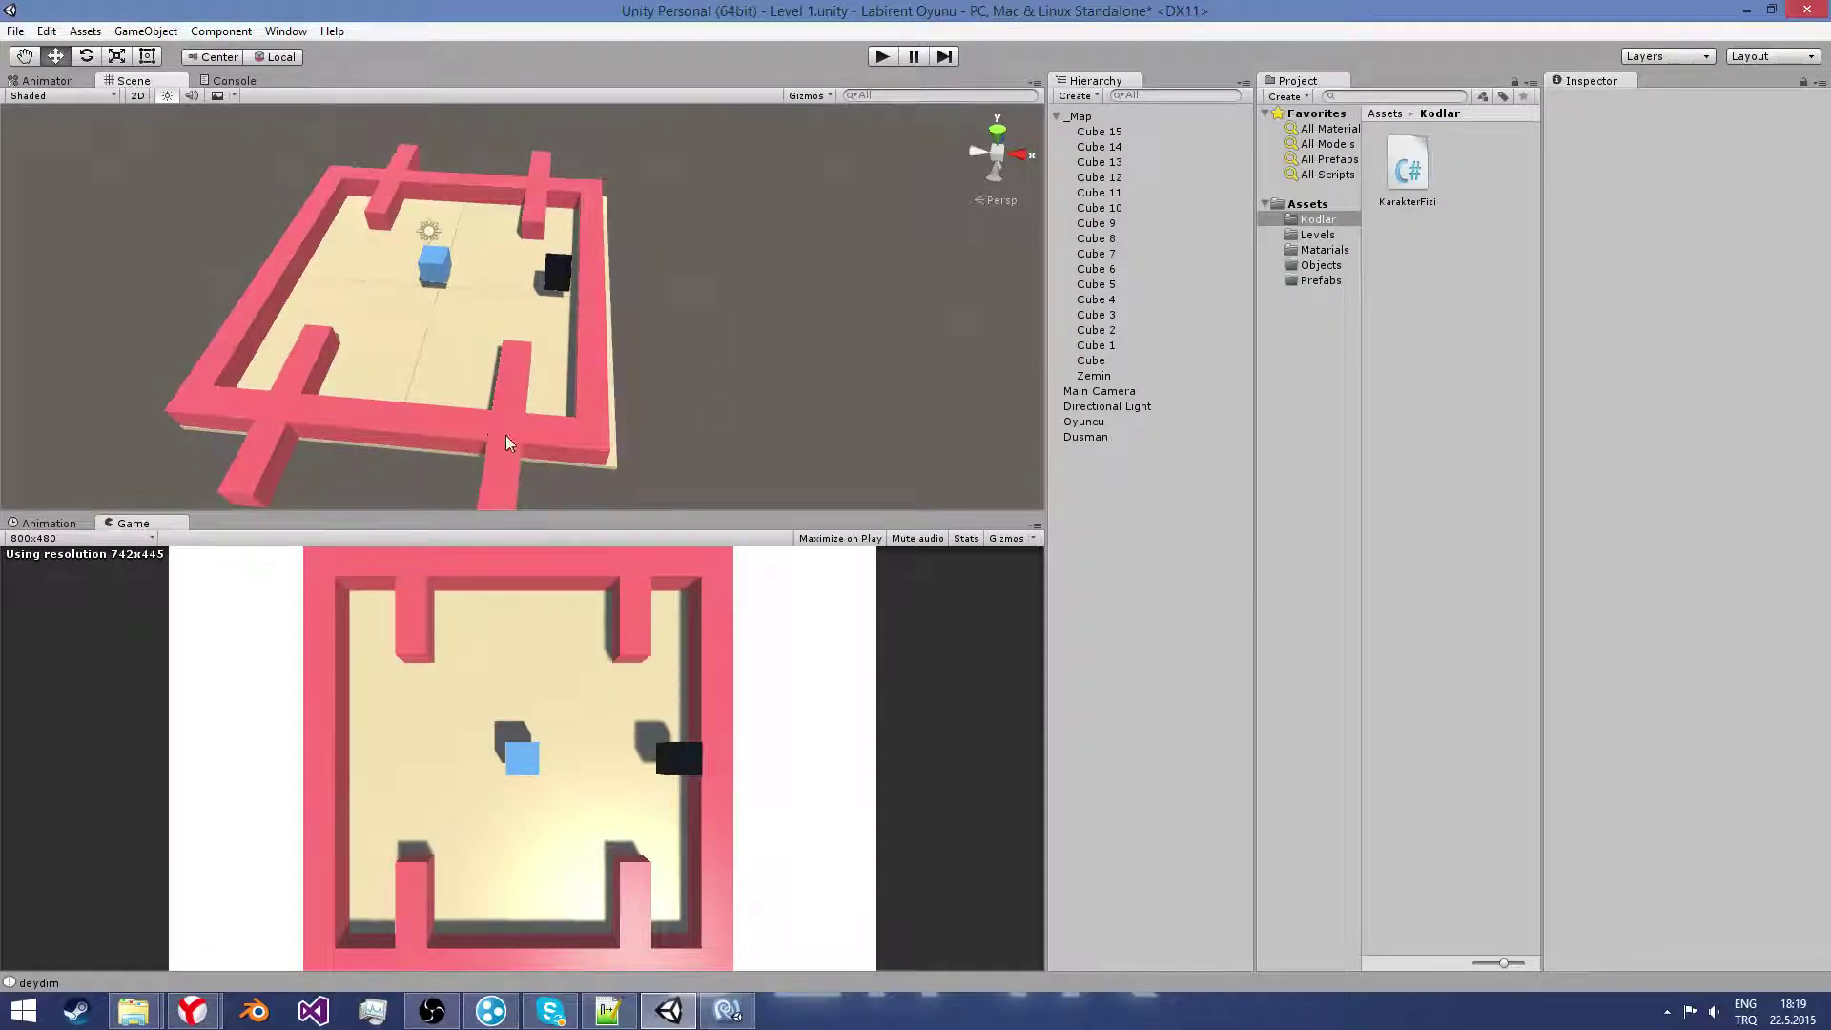
pyautogui.moveTo(506, 435); pyautogui.dragTo(623, 426, button='middle')
pyautogui.click(1099, 391)
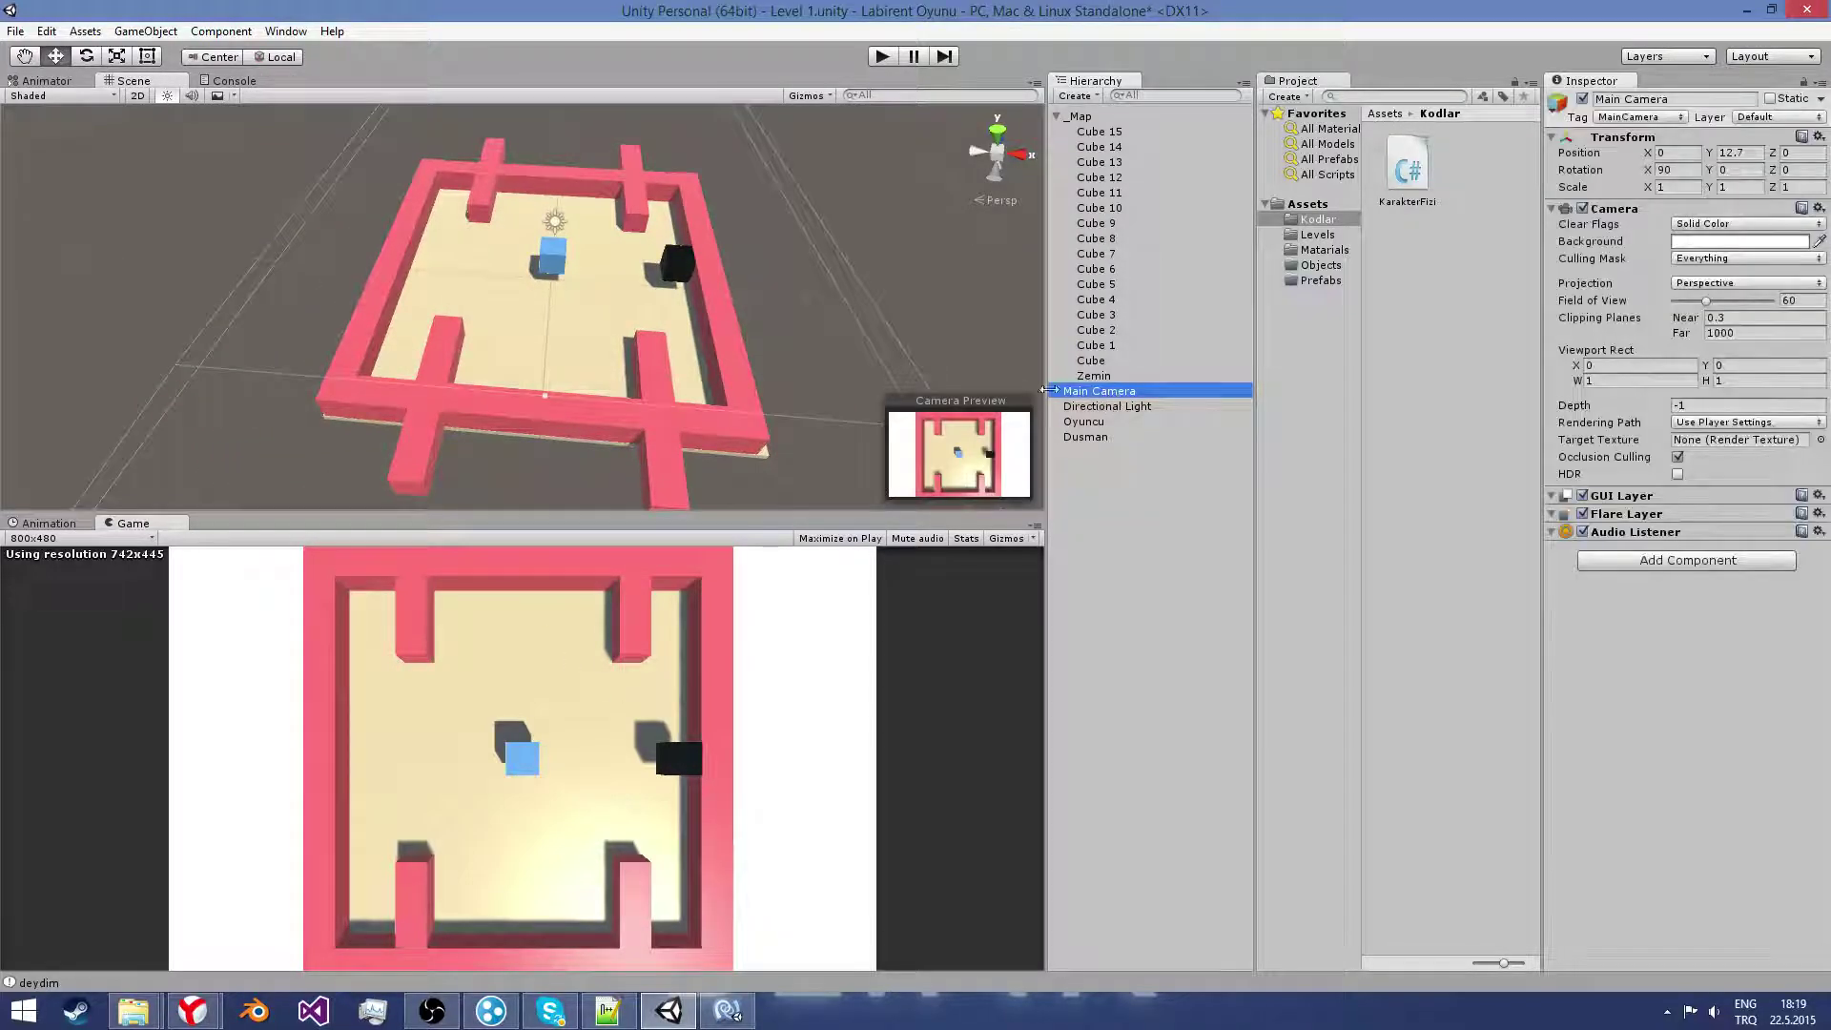
pyautogui.click(1106, 406)
pyautogui.scroll(-3, 725, 303)
pyautogui.scroll(10, 656, 284)
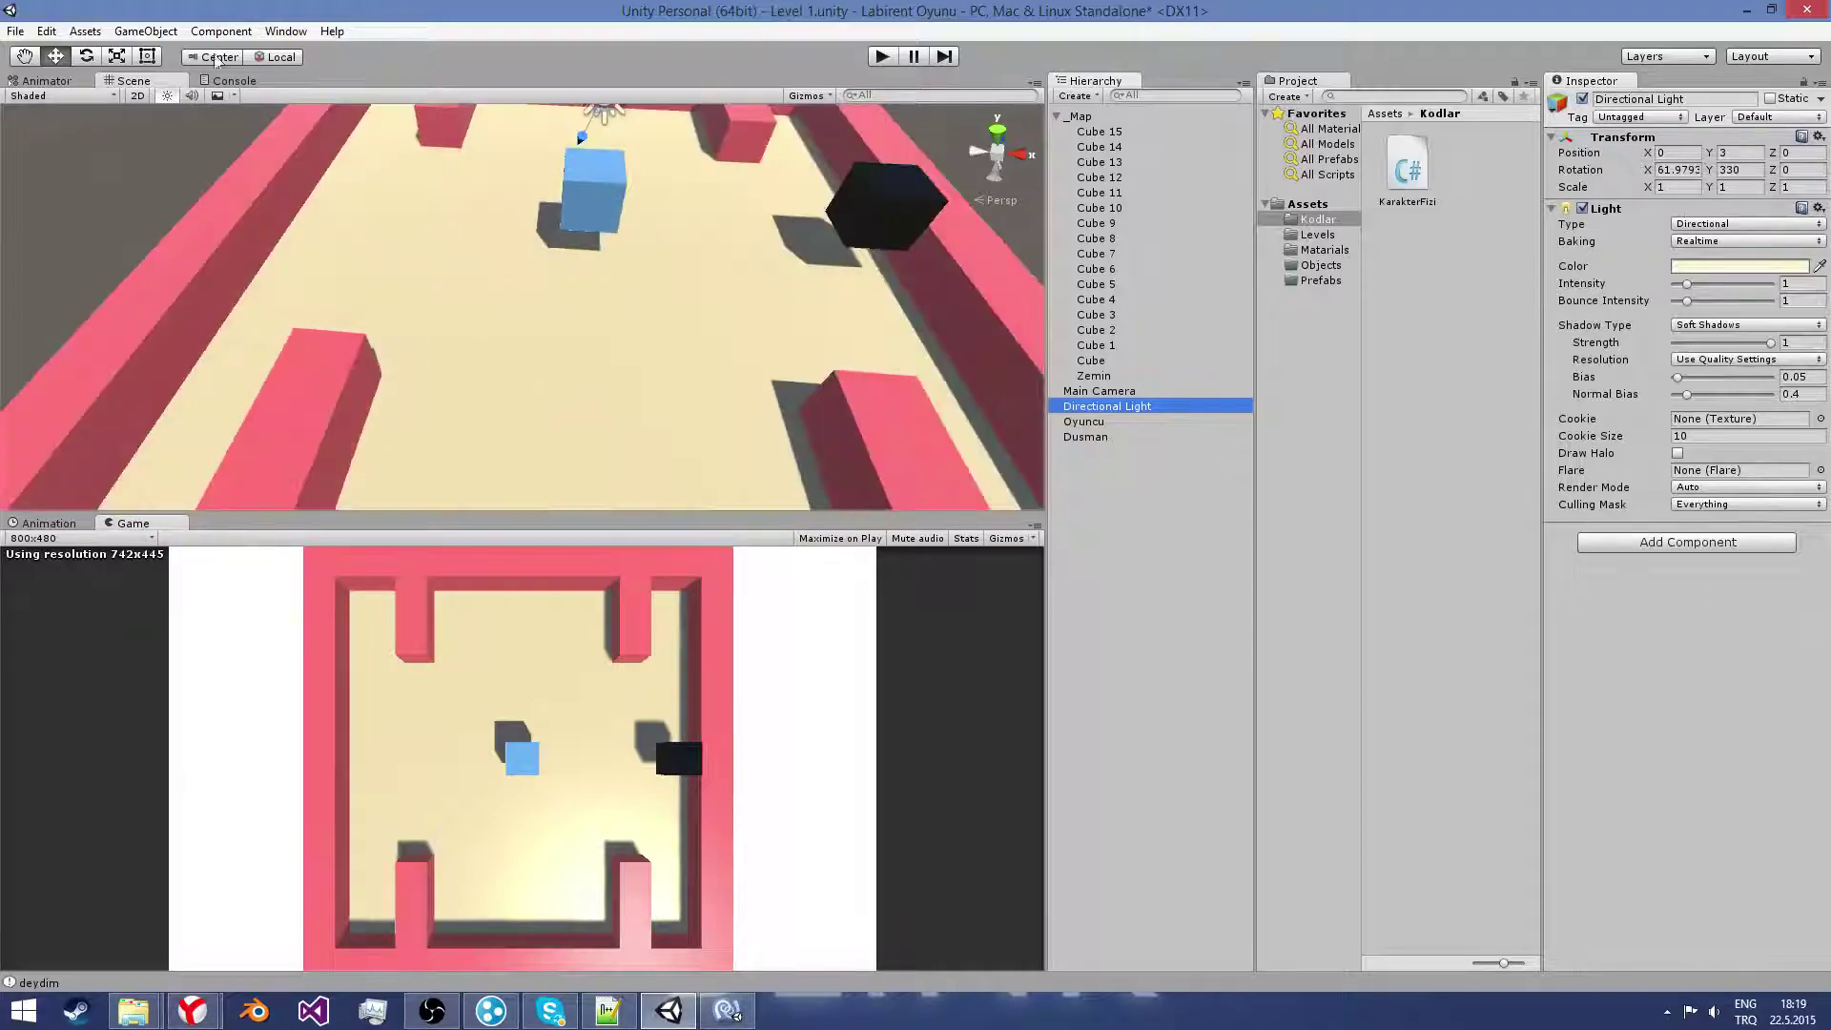
pyautogui.scroll(-5, 689, 171)
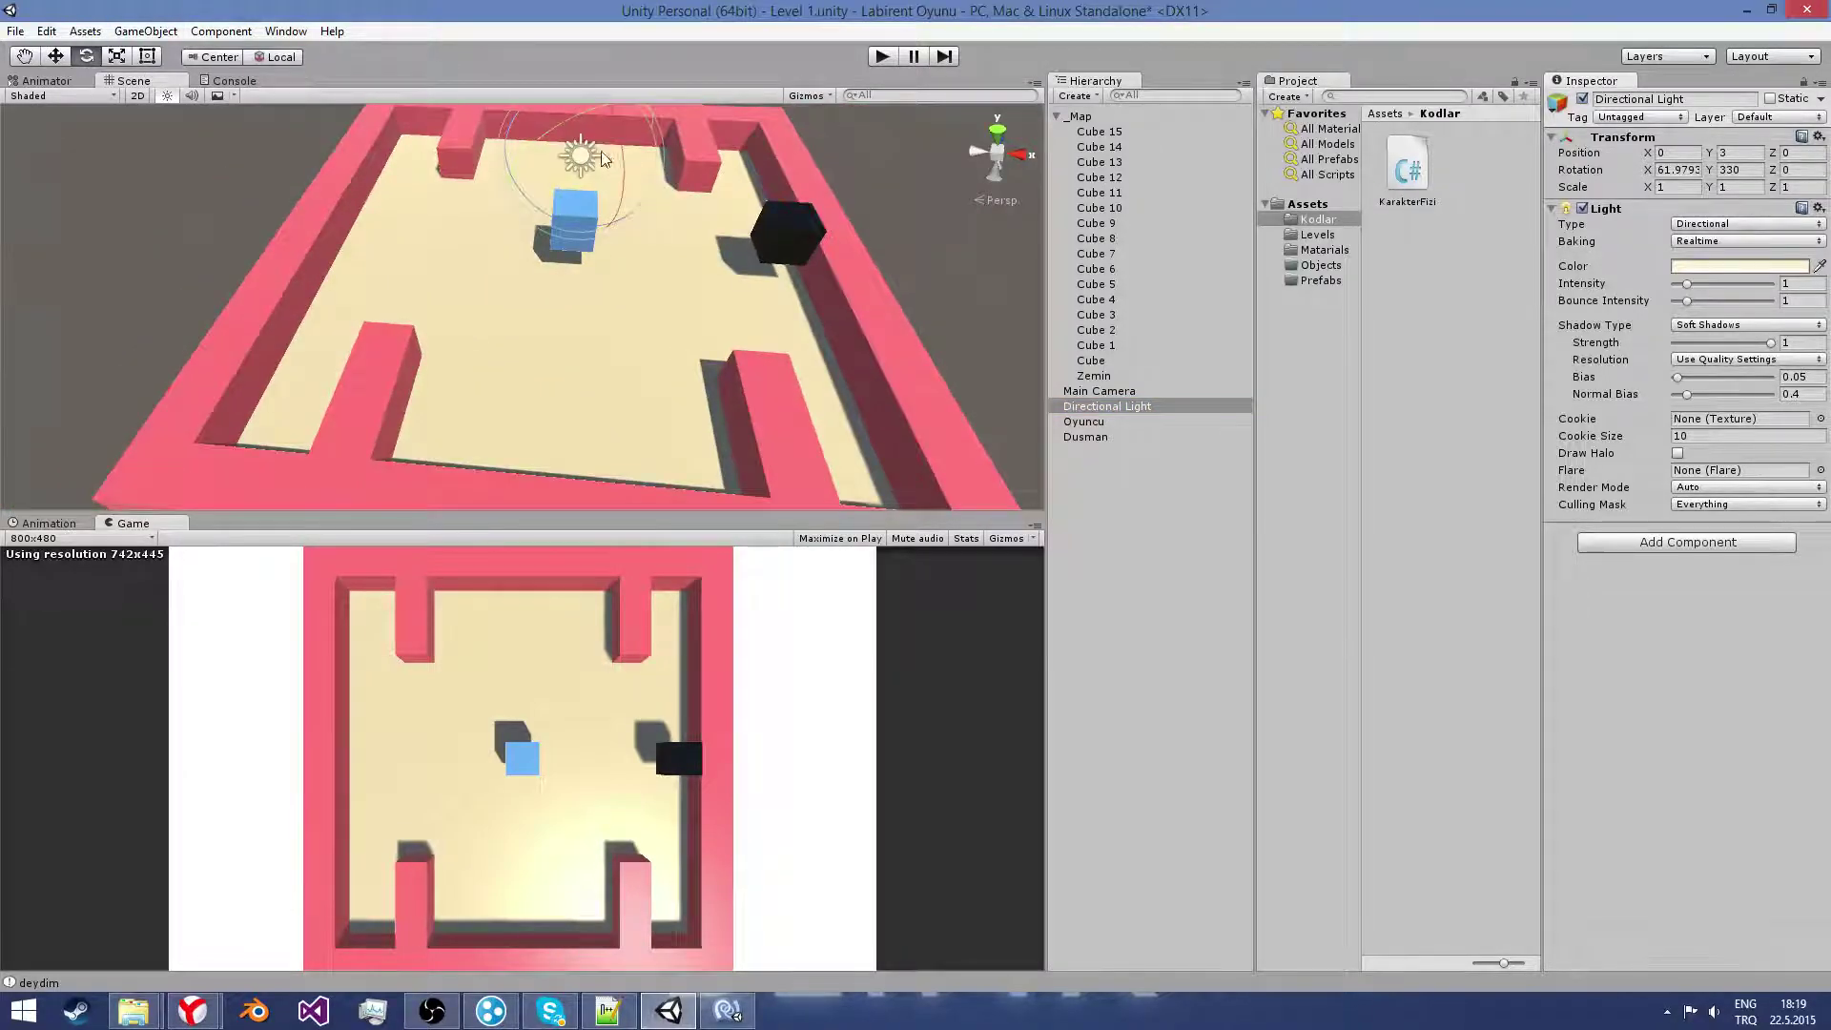
pyautogui.click(1114, 406)
pyautogui.hotkey('ctrl', 'd')
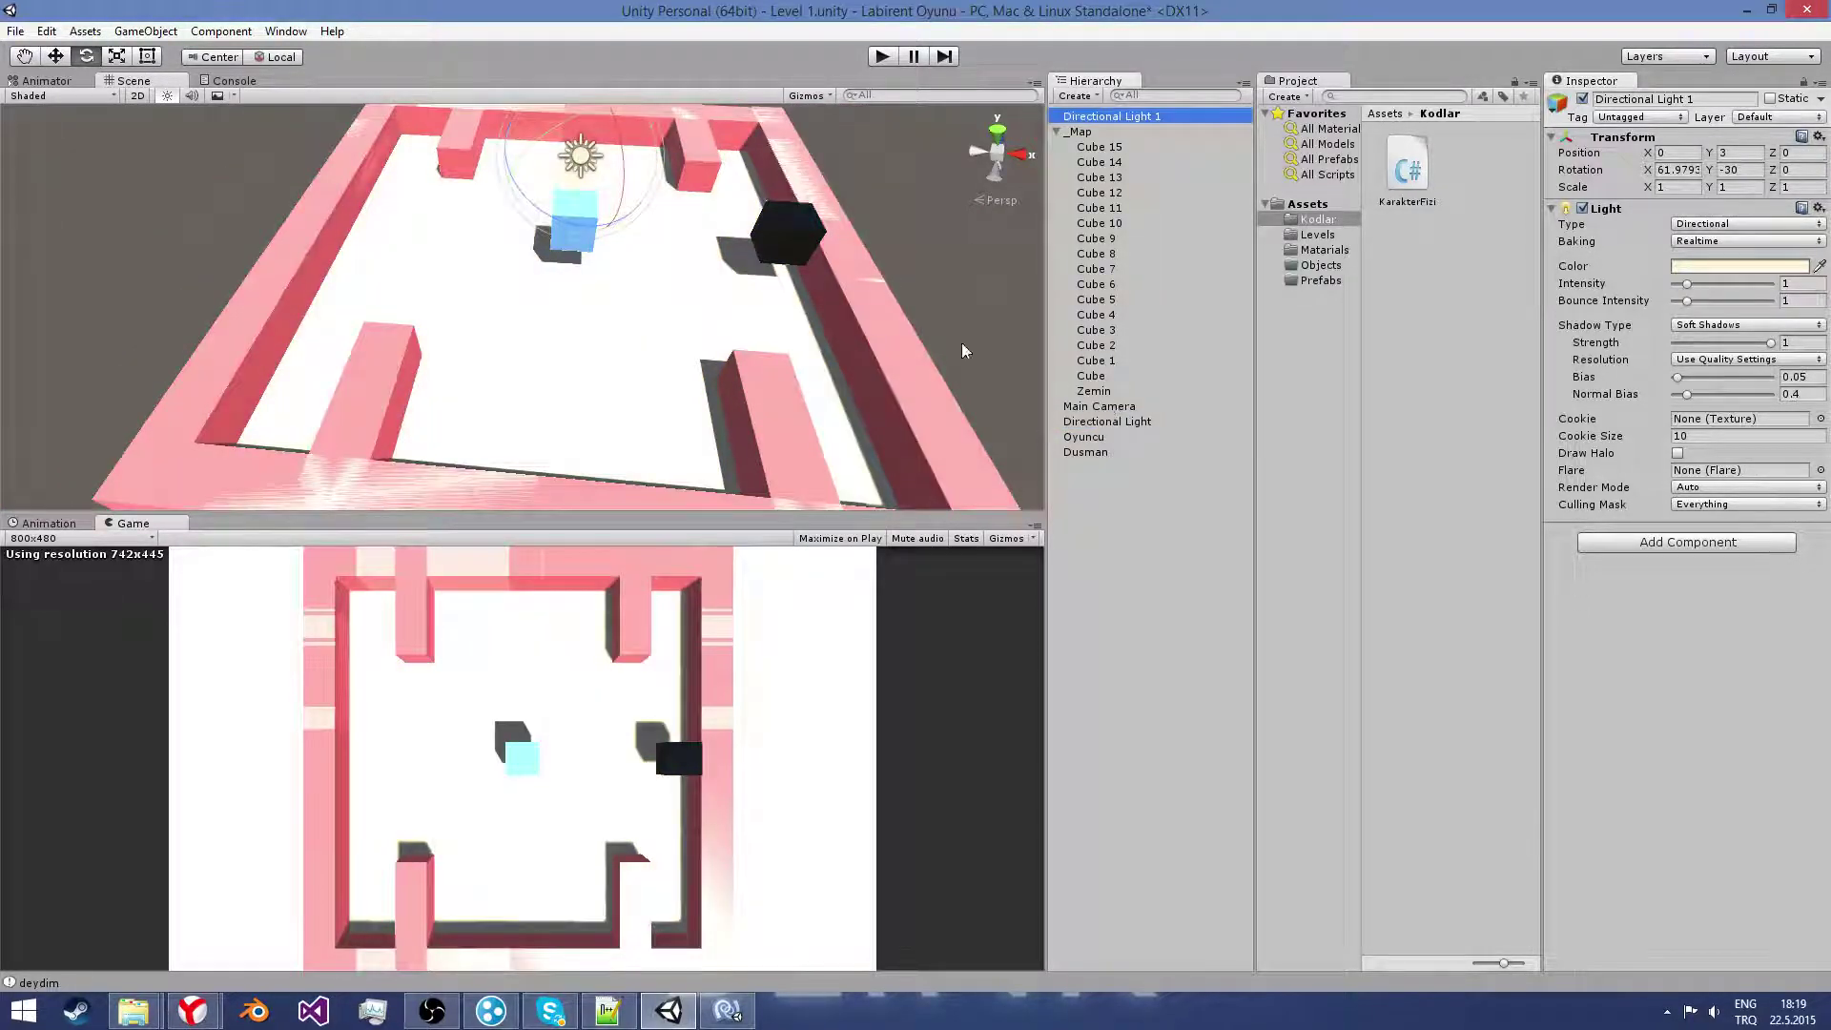
# Step: Tint the new light's colour pale cyan (156, 213, 221)
pyautogui.click(1696, 268)
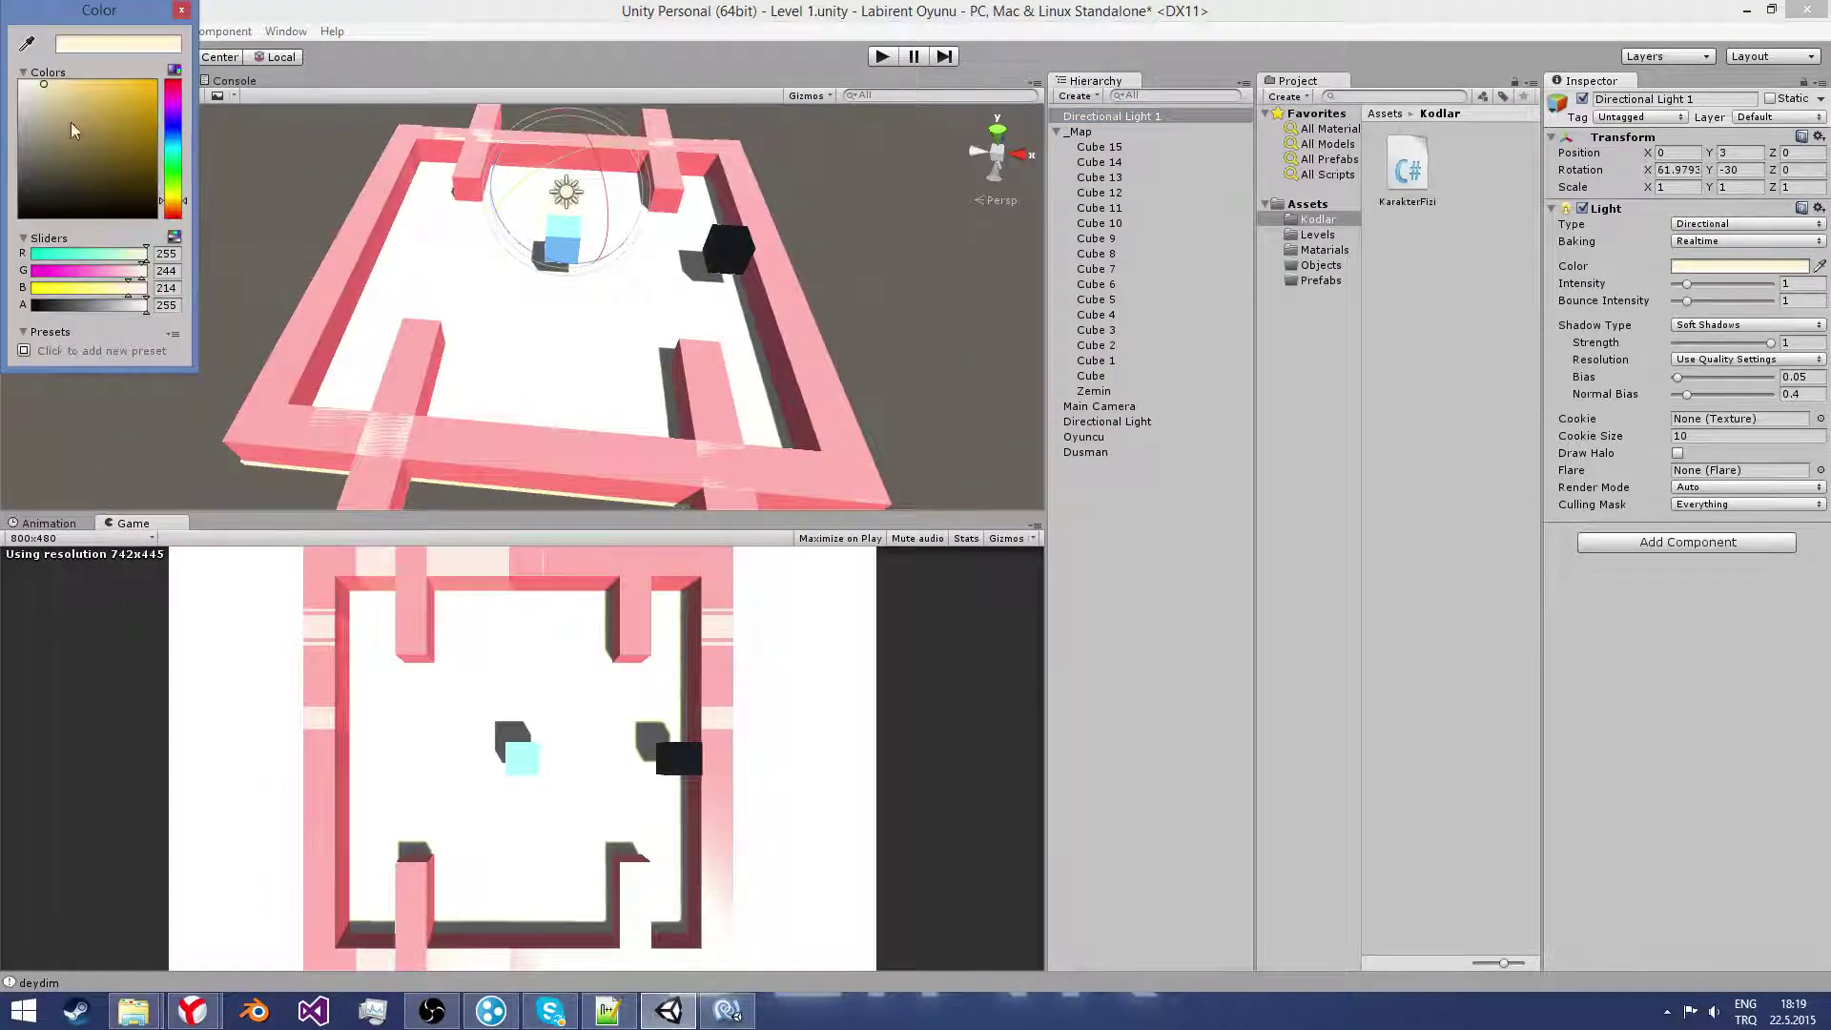
pyautogui.click(19, 171)
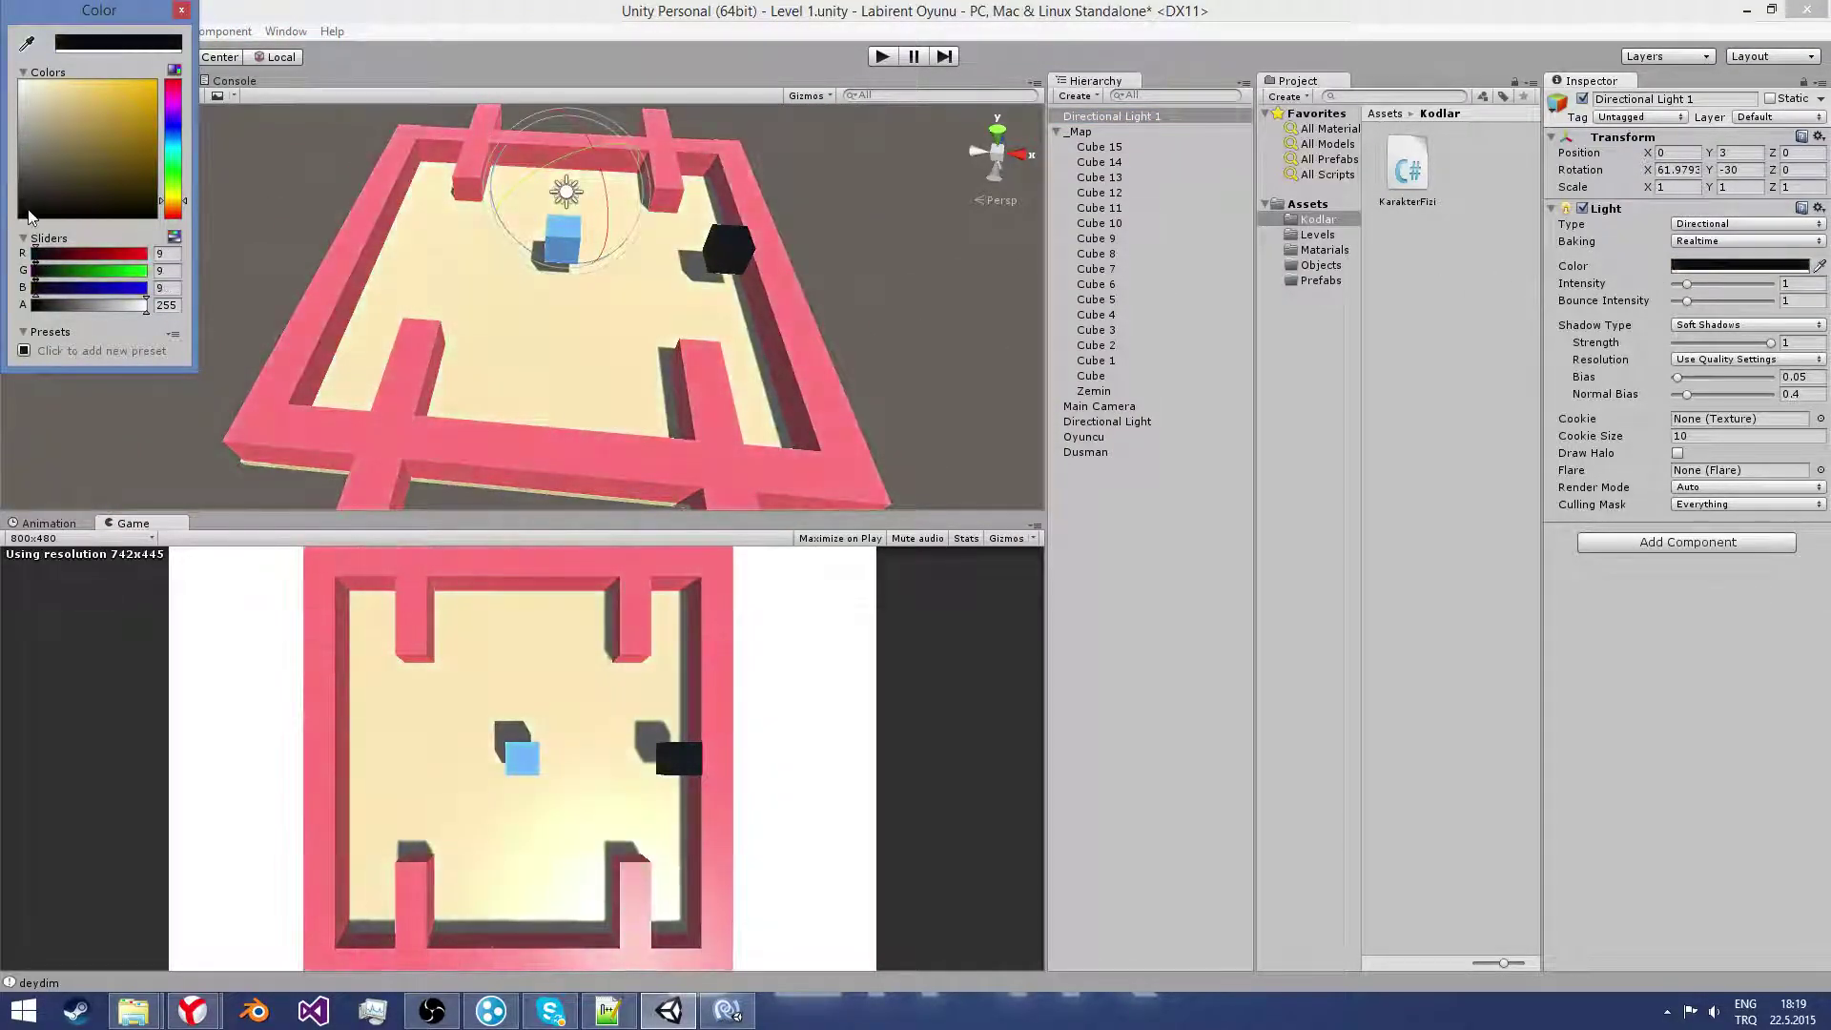
pyautogui.click(174, 147)
pyautogui.moveTo(102, 92)
pyautogui.mouseDown()
pyautogui.moveTo(42, 133)
pyautogui.moveTo(82, 89)
pyautogui.mouseUp()
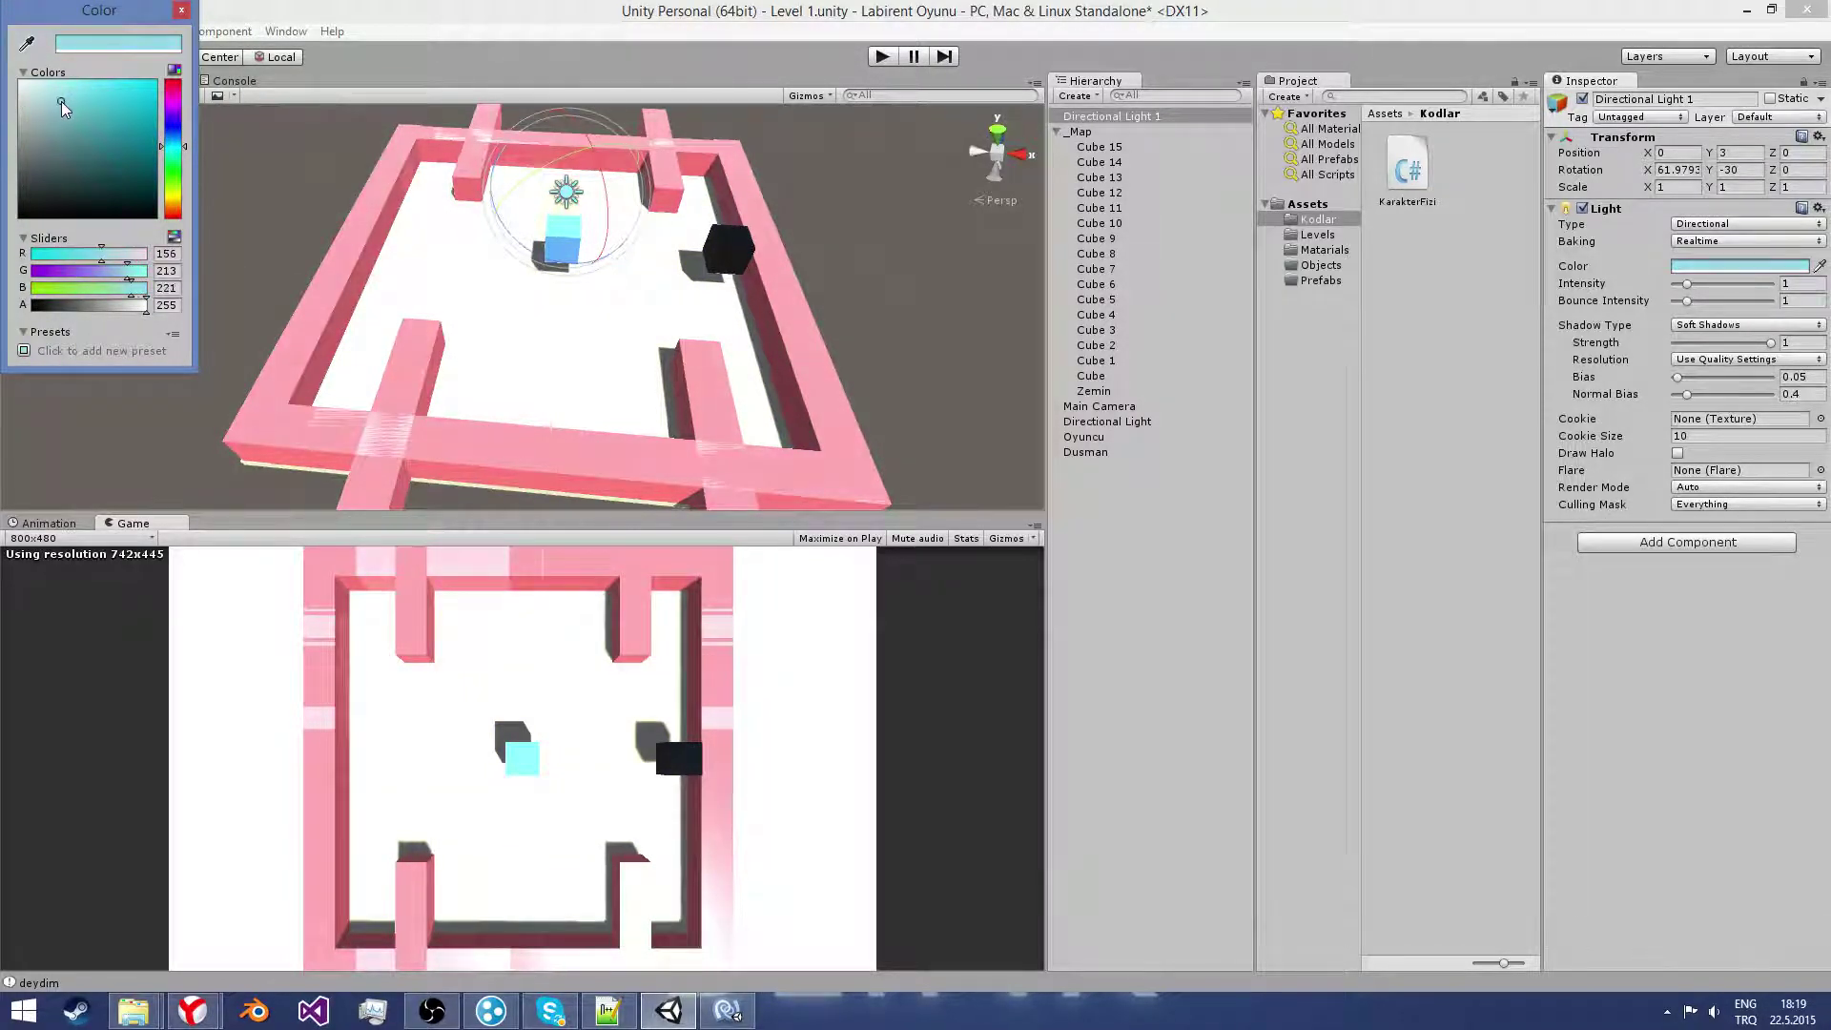
# Step: Try several low angles for Directional Light 1 to shift the maze's shadows
pyautogui.click(181, 9)
pyautogui.moveTo(574, 179)
pyautogui.mouseDown()
pyautogui.moveTo(656, 330)
pyautogui.moveTo(536, 197)
pyautogui.moveTo(380, 383)
pyautogui.mouseUp()
pyautogui.scroll(3, 539, 199)
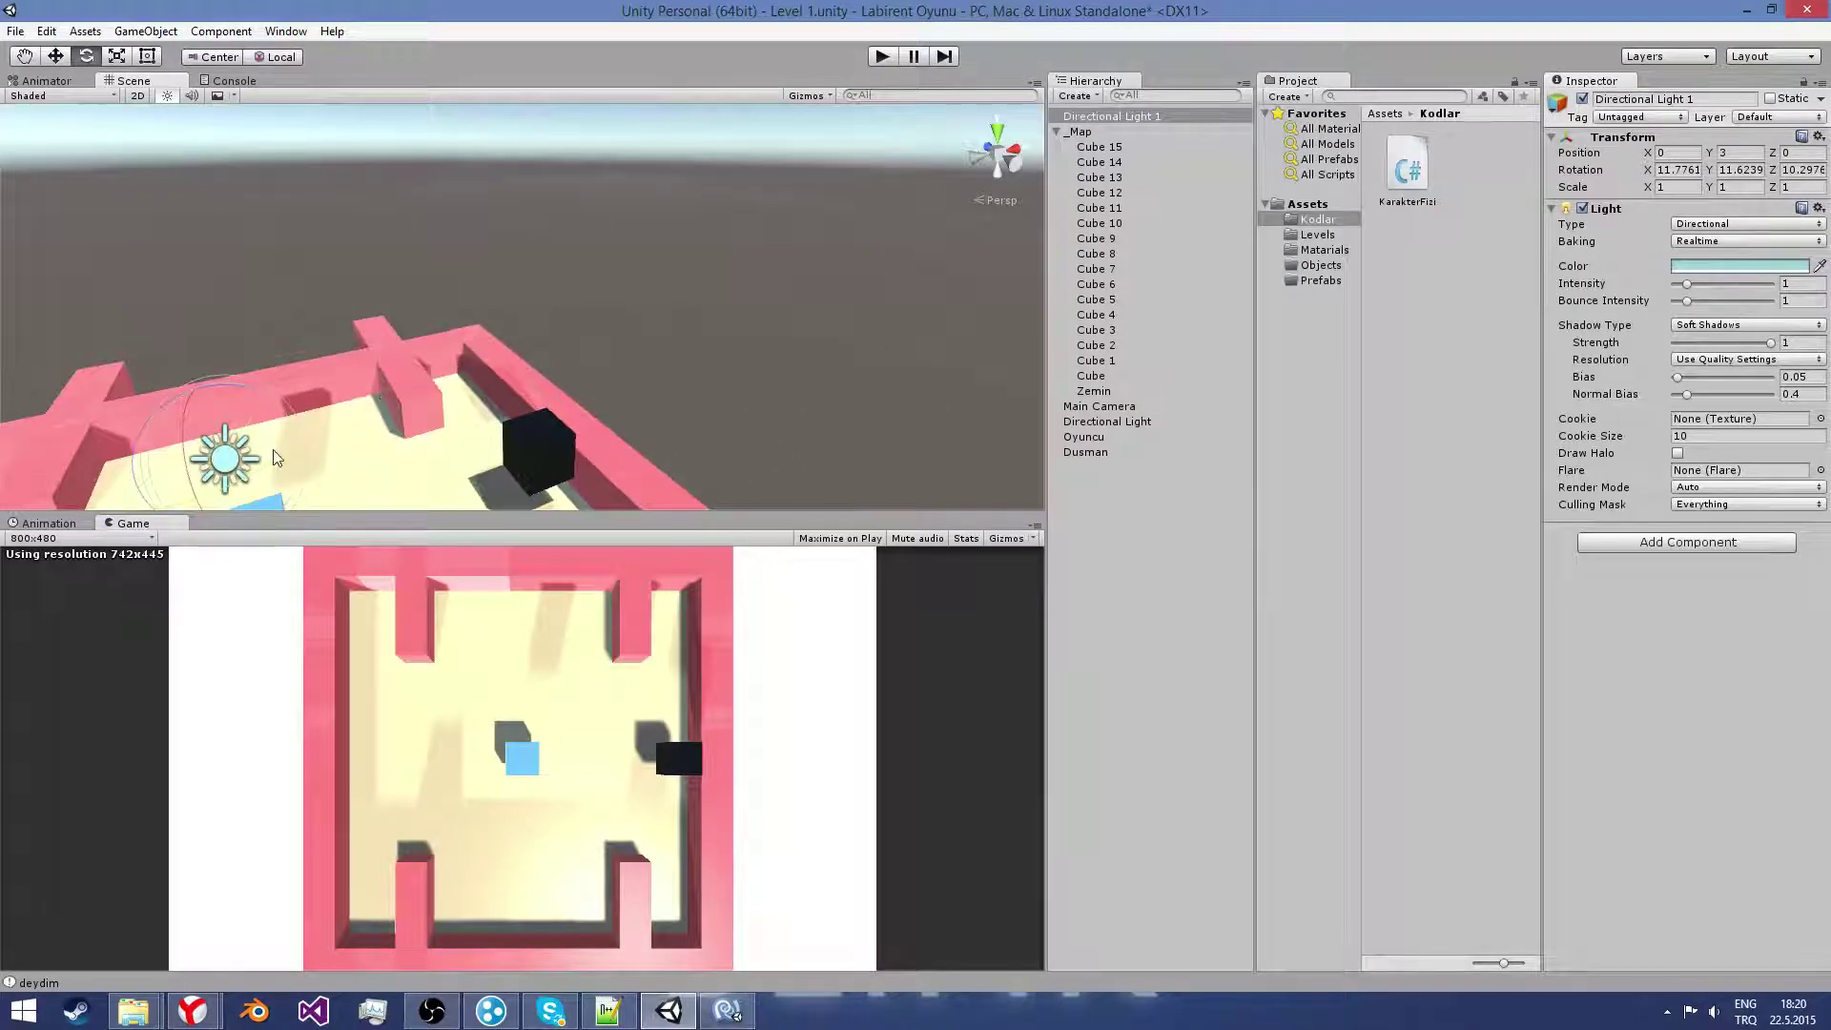
pyautogui.moveTo(275, 450); pyautogui.dragTo(301, 442)
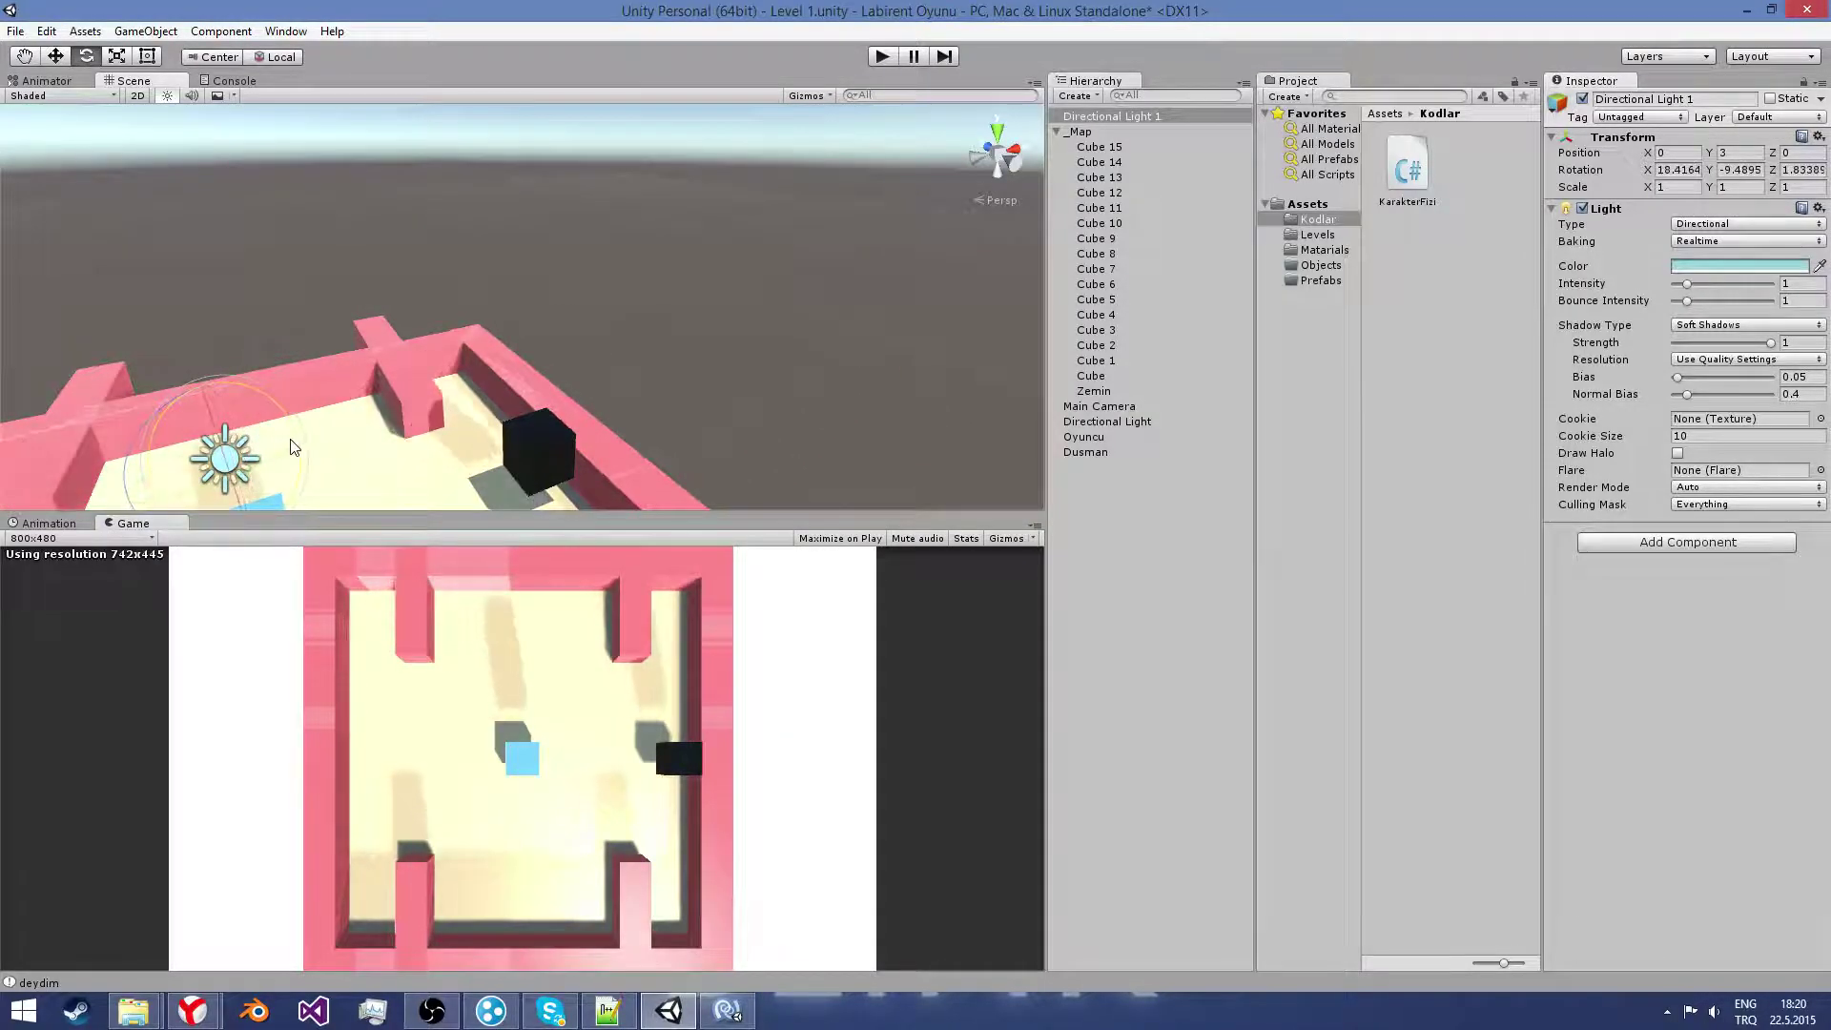
pyautogui.moveTo(301, 441)
pyautogui.mouseDown()
pyautogui.moveTo(204, 304)
pyautogui.moveTo(238, 1020)
pyautogui.moveTo(226, 540)
pyautogui.moveTo(332, 442)
pyautogui.mouseUp()
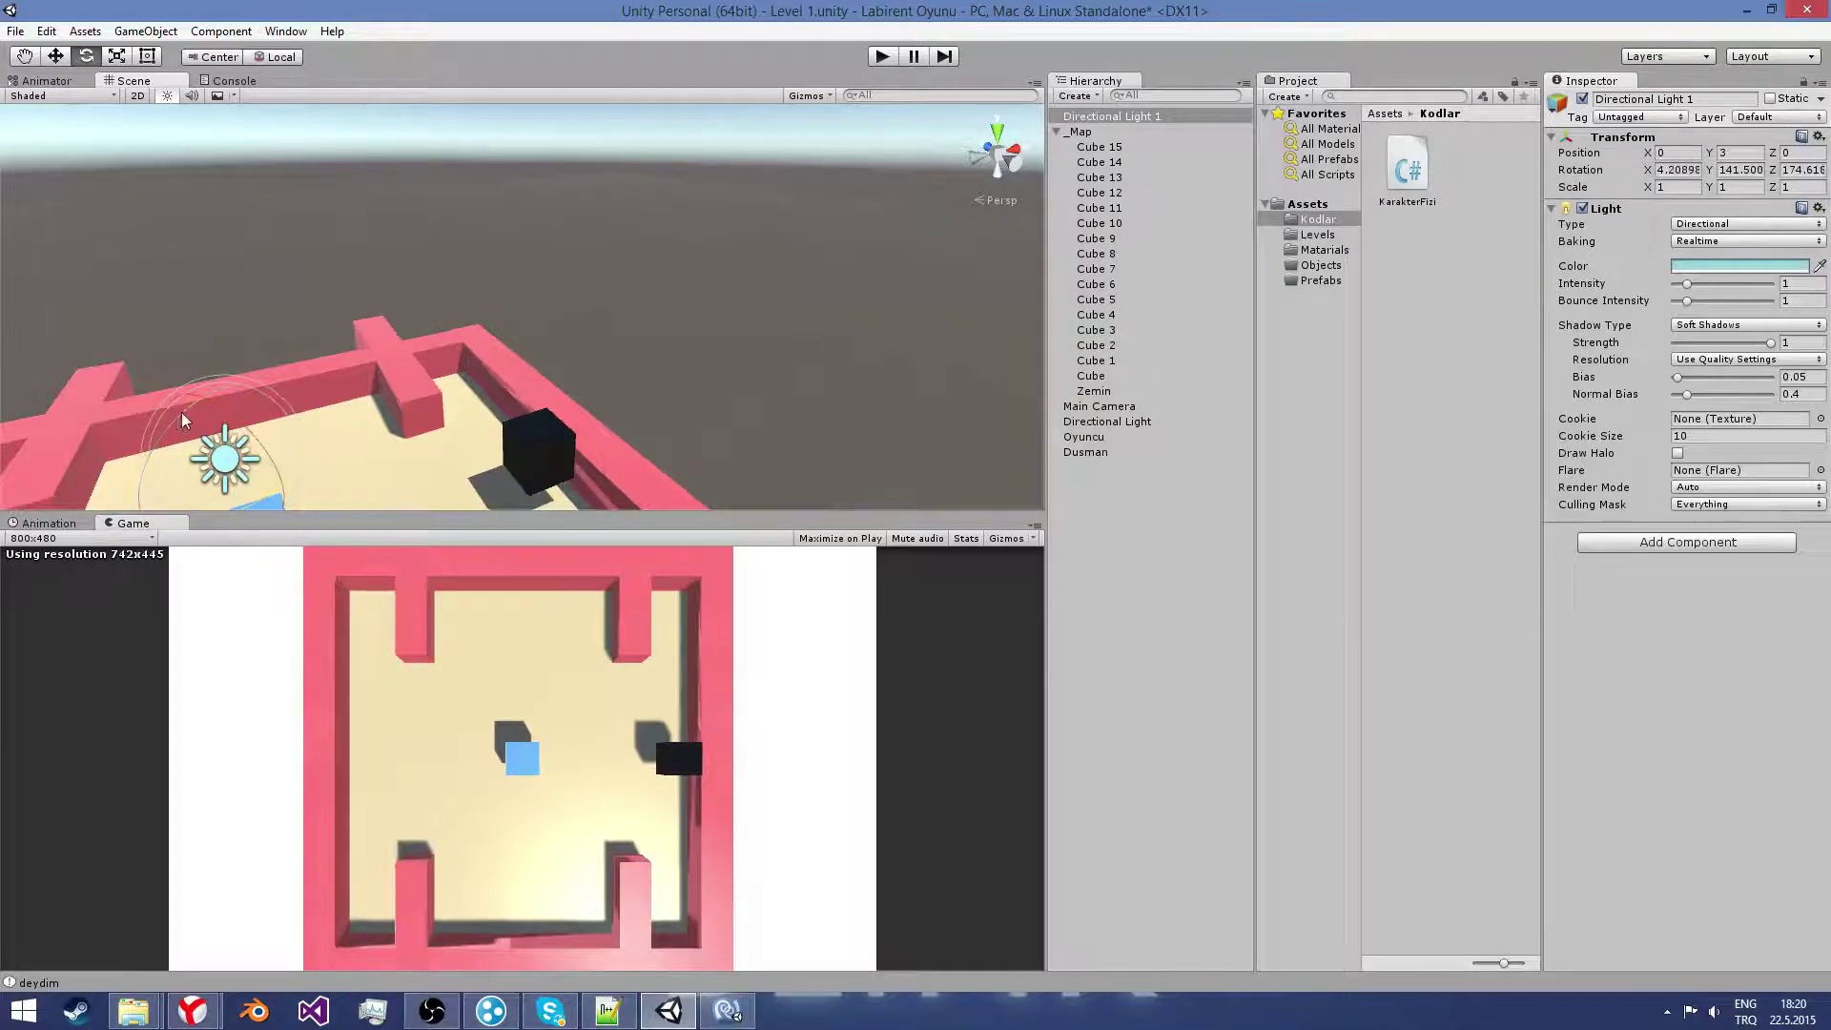
pyautogui.moveTo(332, 442)
pyautogui.mouseDown()
pyautogui.moveTo(288, 475)
pyautogui.moveTo(275, 436)
pyautogui.mouseUp()
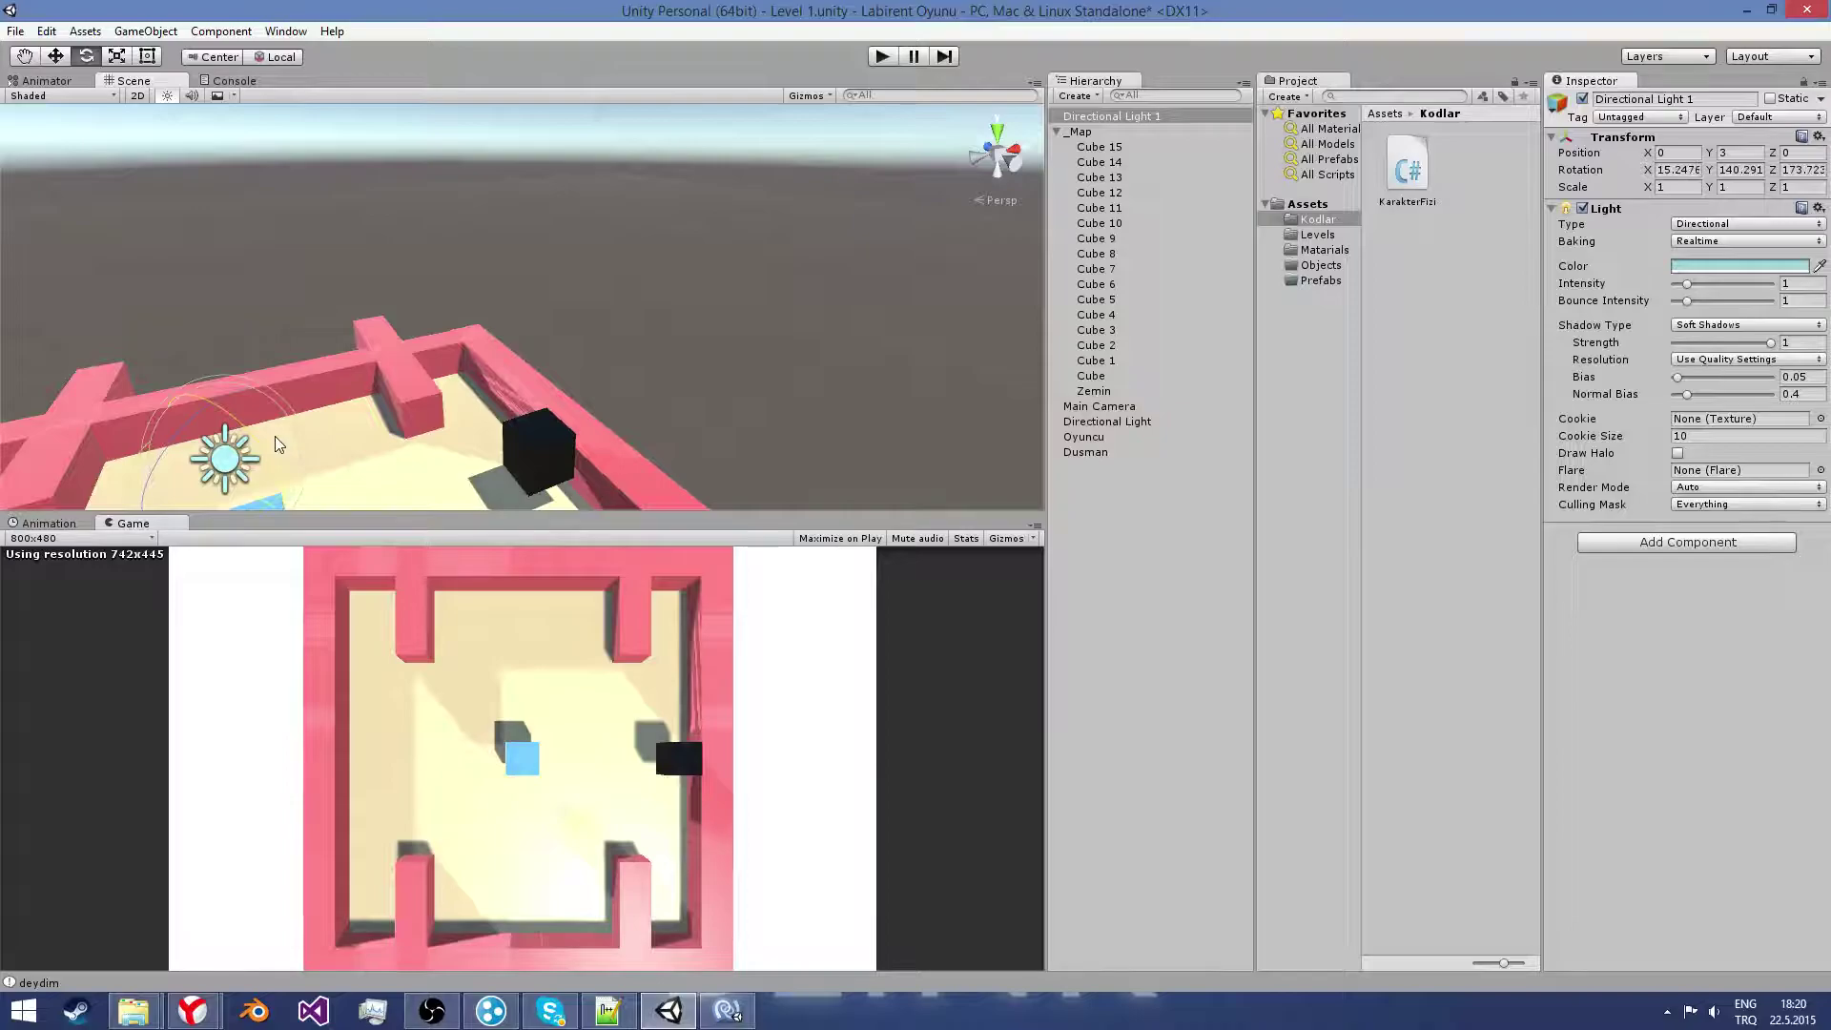
# Step: Remove Directional Light 1 and select the Dusman enemy cube
pyautogui.hotkey('ctrl', 'z')
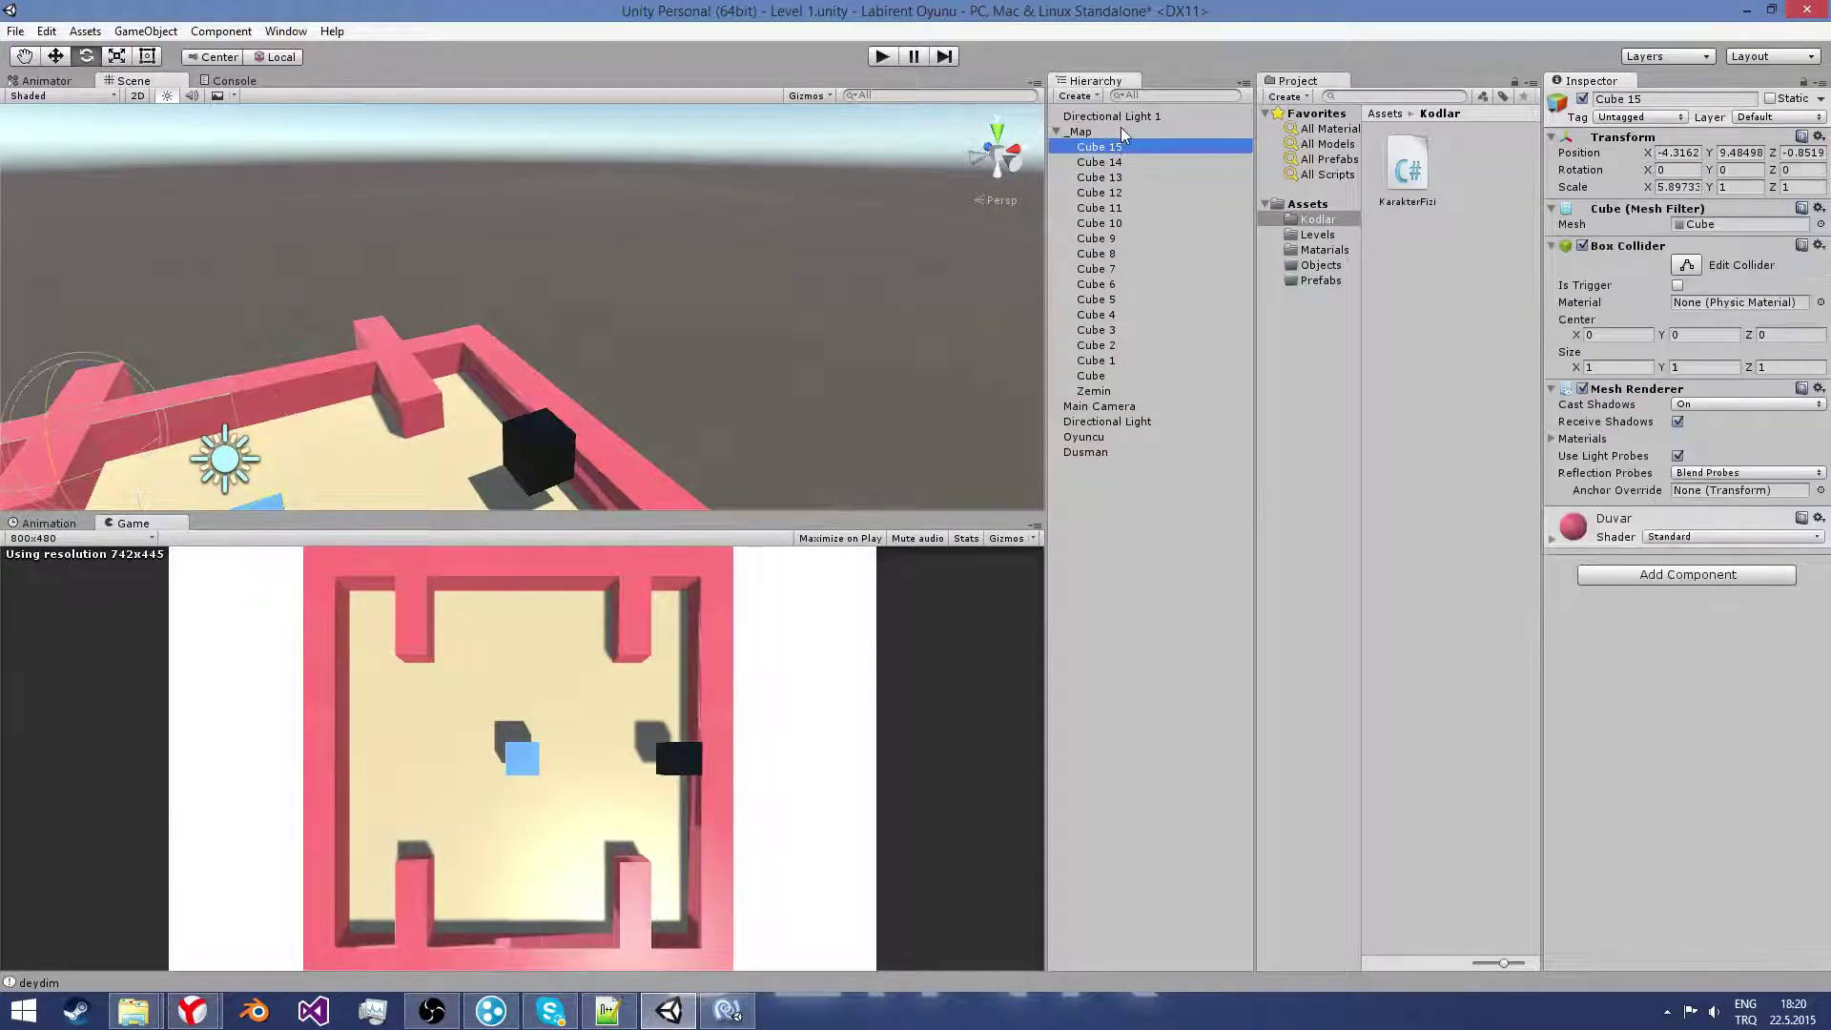
pyautogui.hotkey('ctrl', 'z')
pyautogui.hotkey('ctrl', 'z')
pyautogui.hotkey('ctrl', 'z')
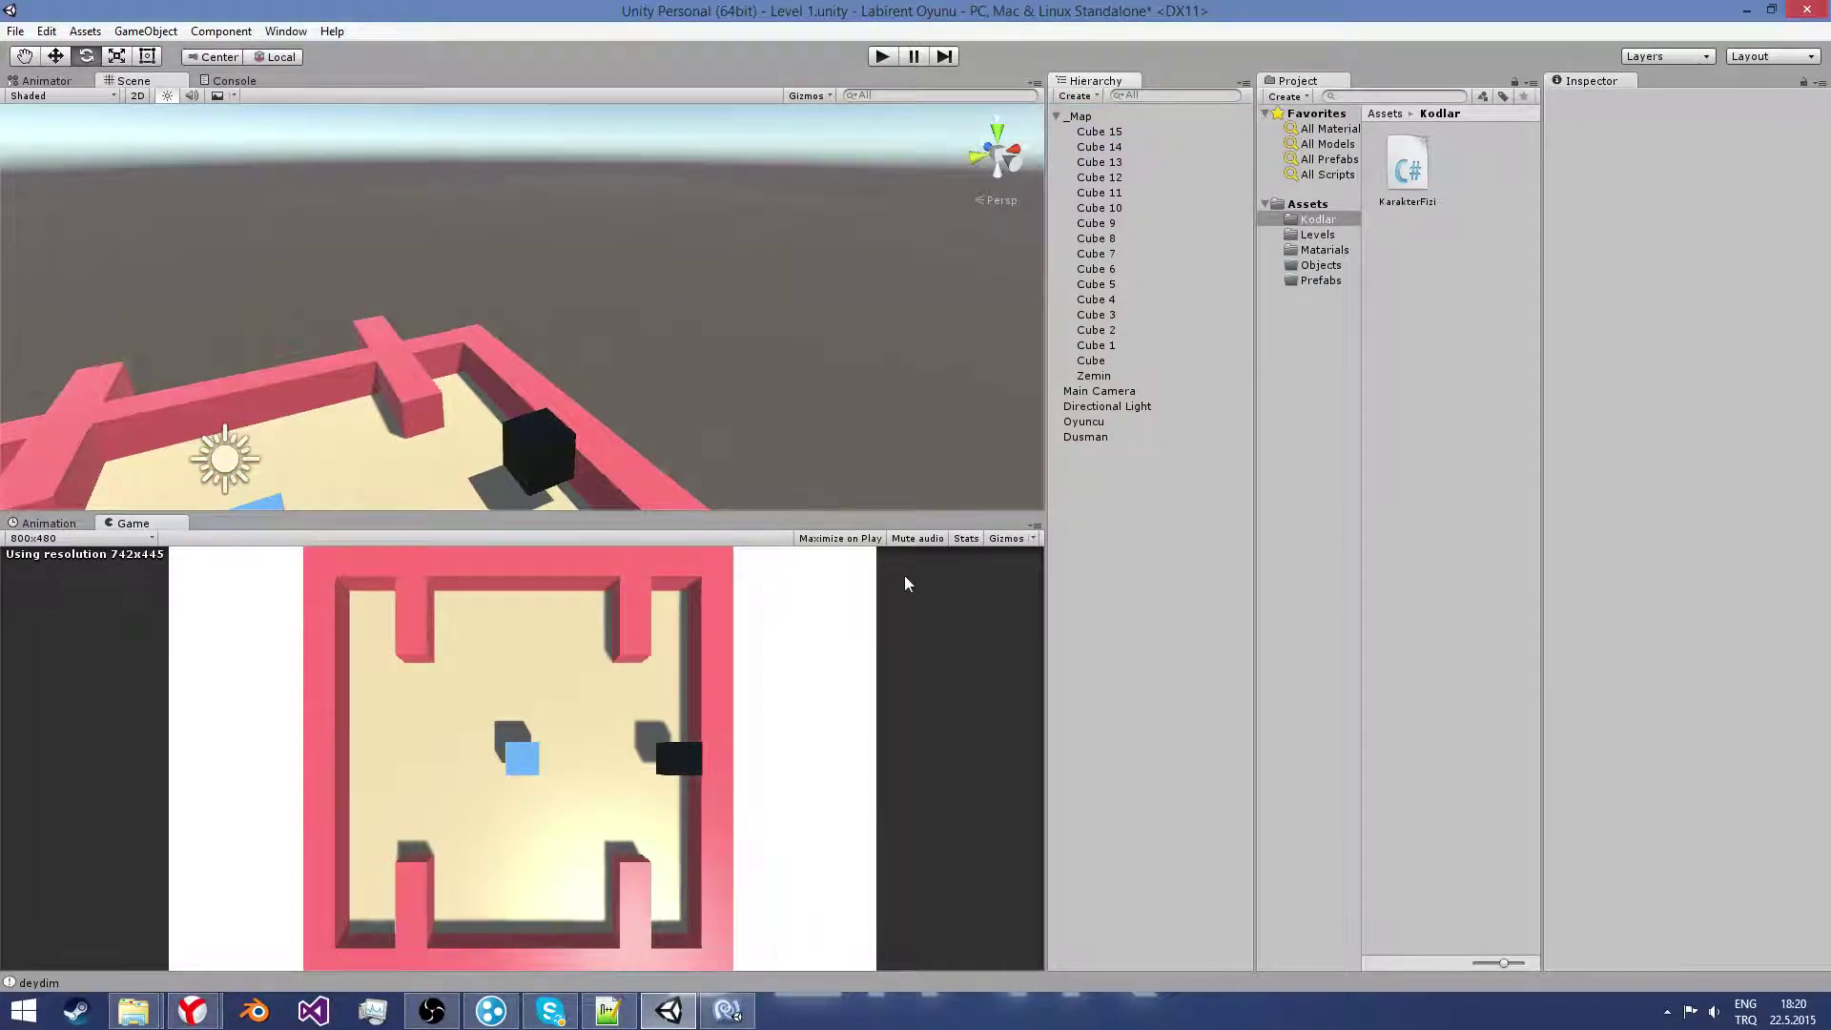
pyautogui.click(577, 446)
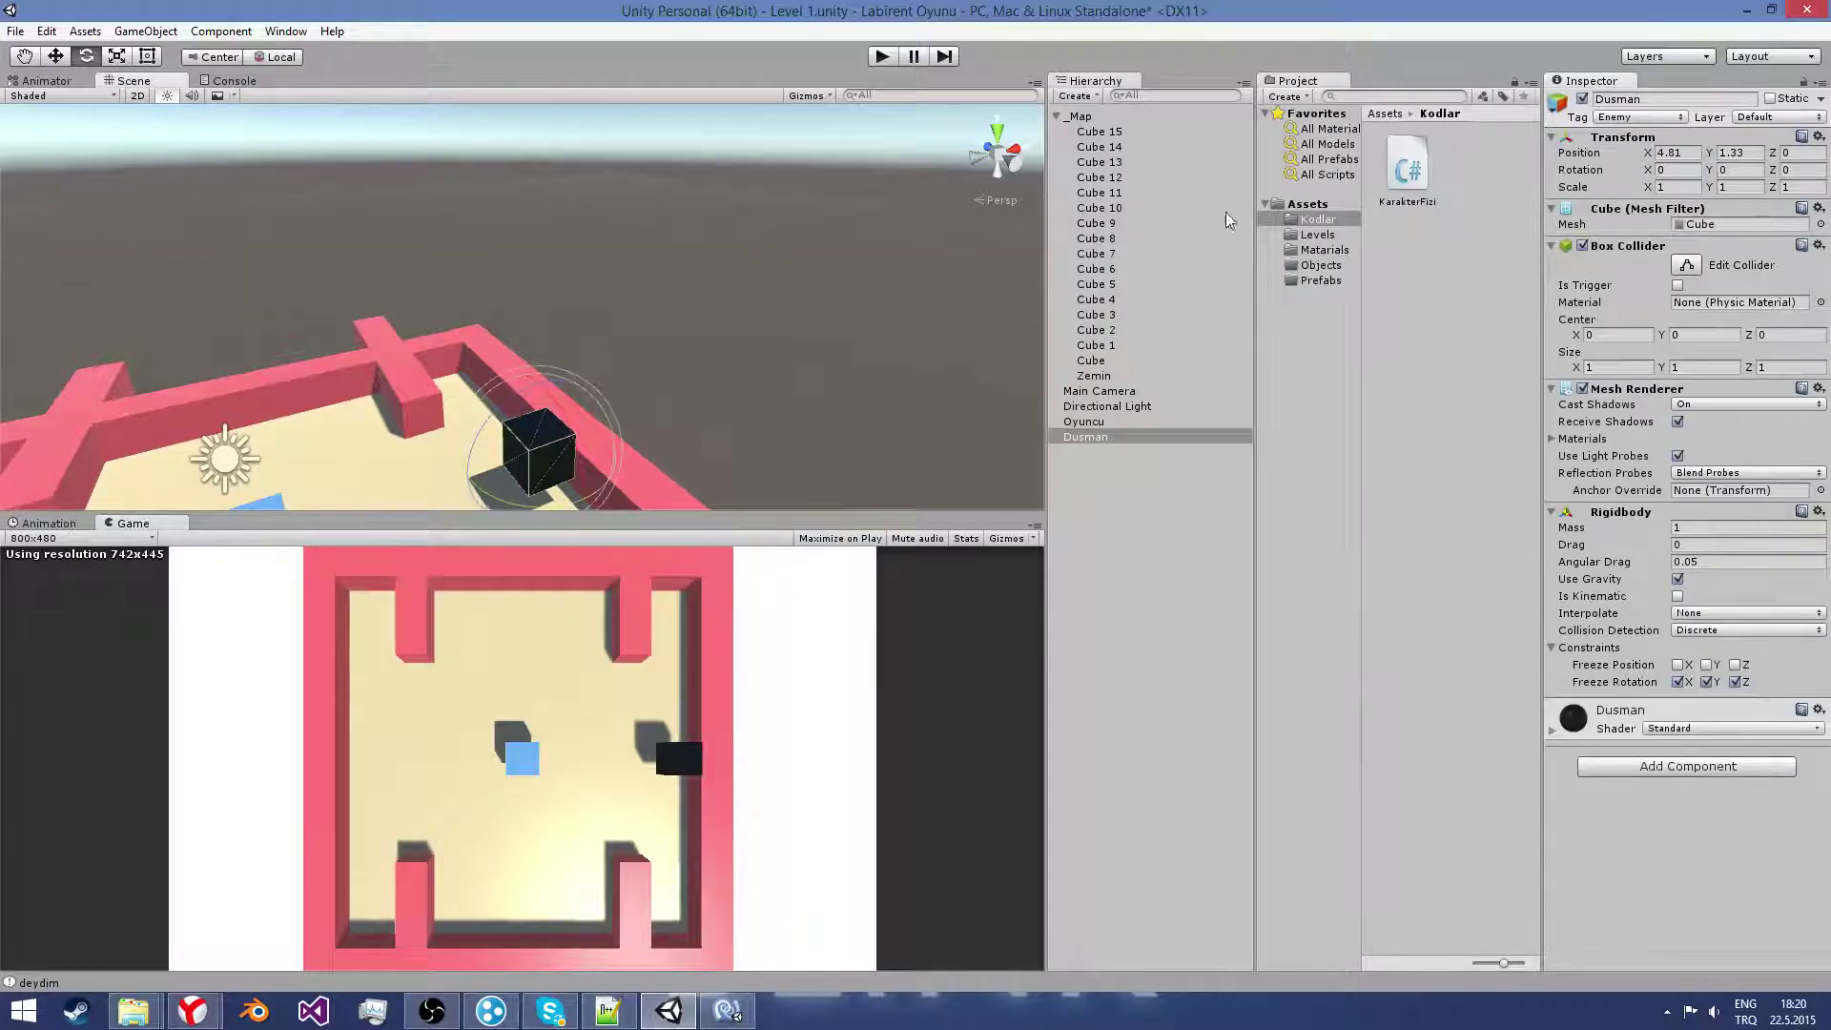
# Step: Change the Dusman material's Albedo colour to a dark grey
pyautogui.click(1324, 249)
pyautogui.click(1410, 164)
pyautogui.click(1685, 182)
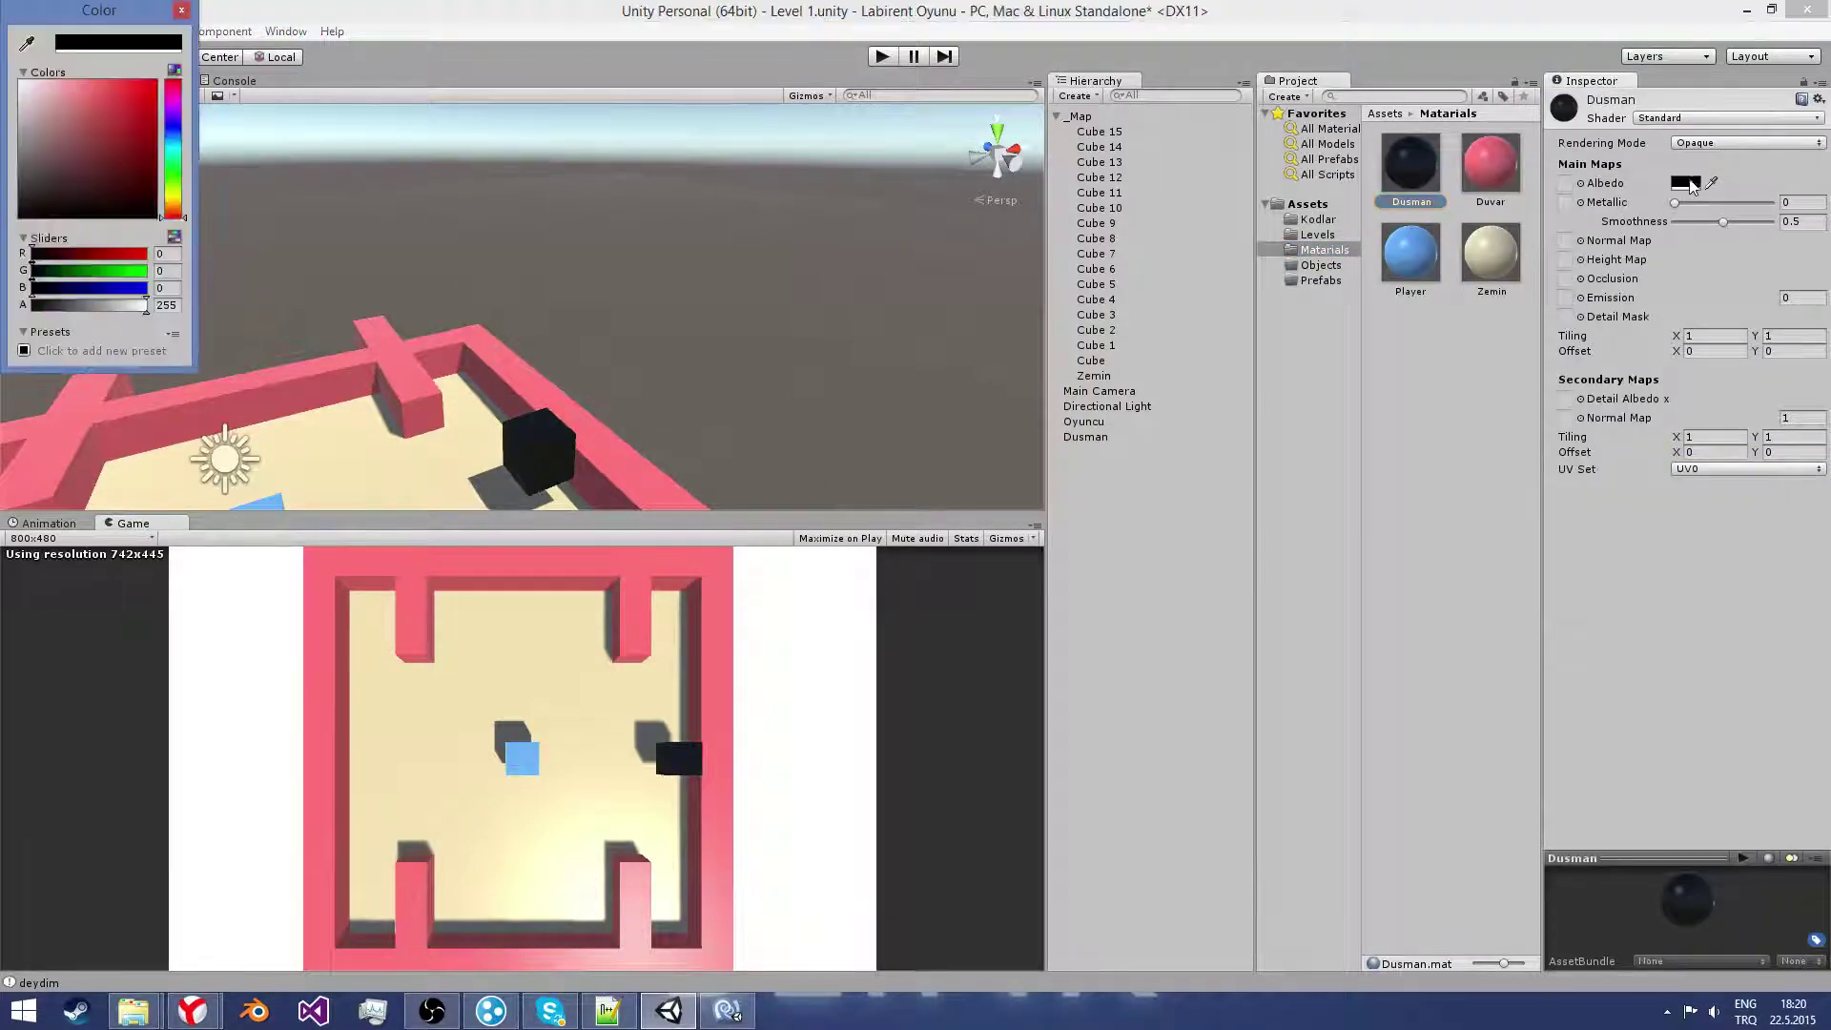
pyautogui.moveTo(84, 135); pyautogui.dragTo(61, 105)
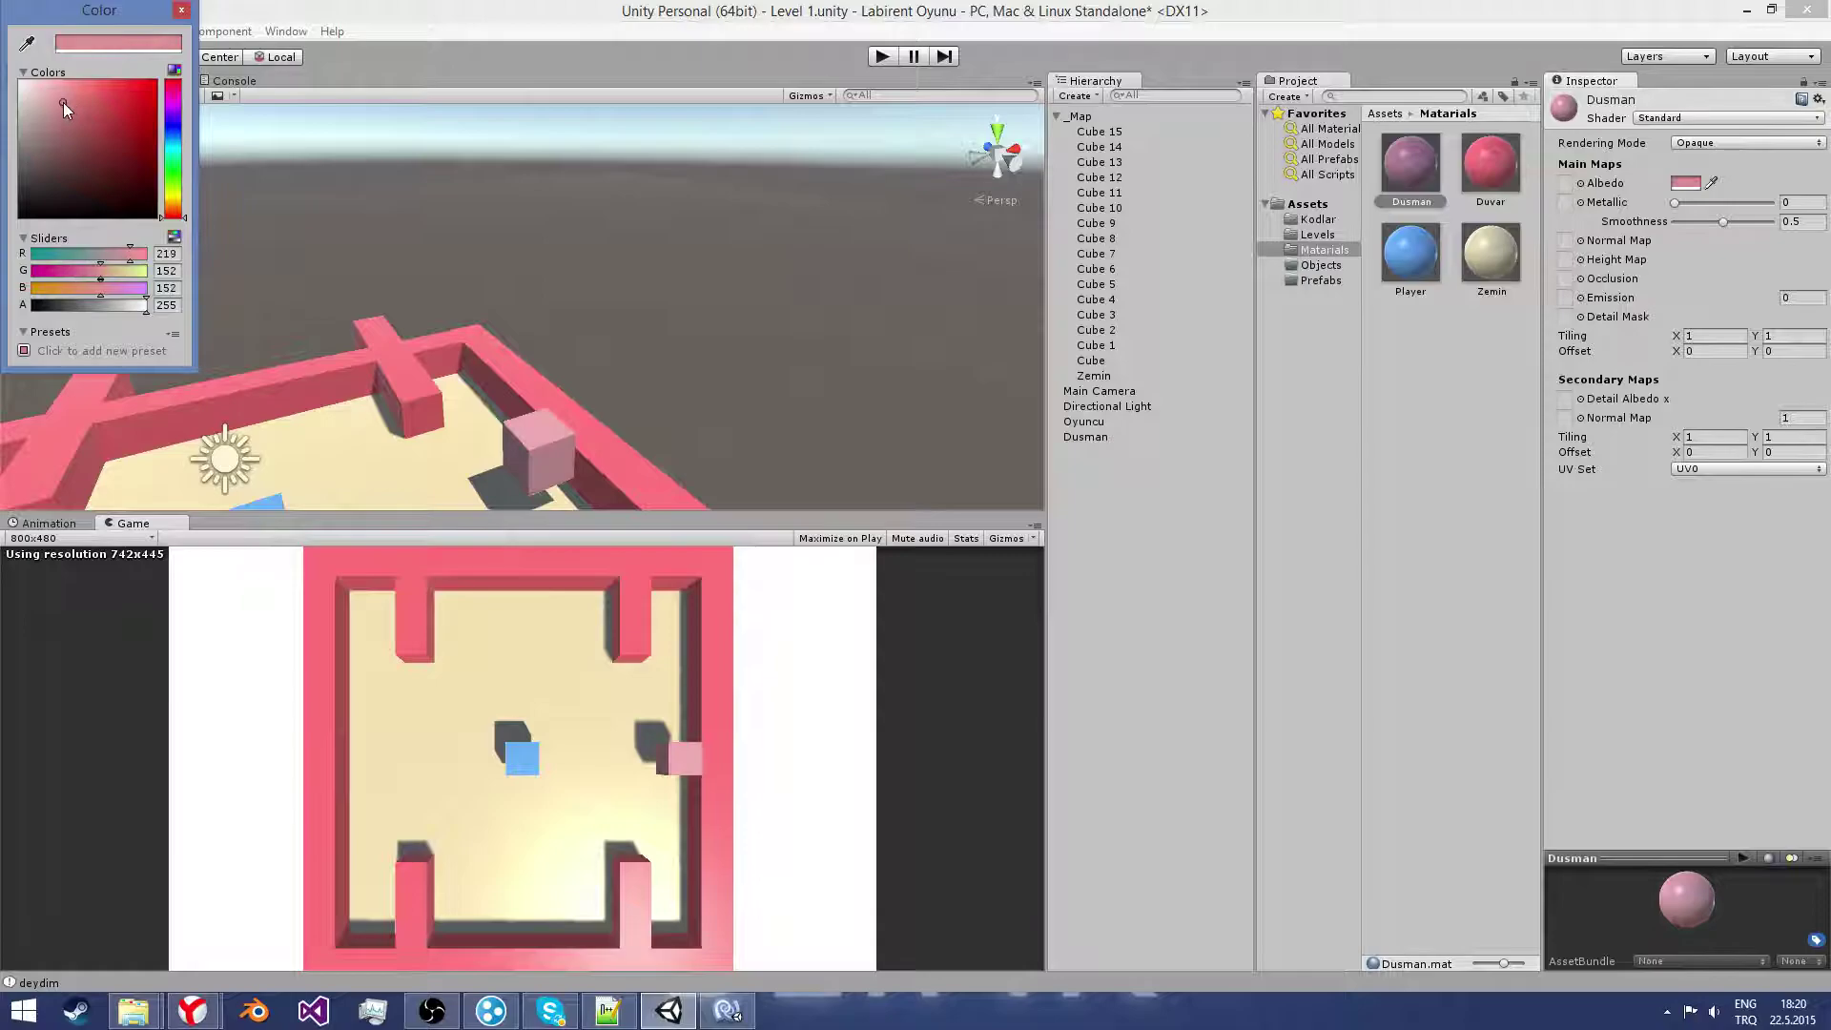
pyautogui.moveTo(61, 110)
pyautogui.mouseDown()
pyautogui.moveTo(26, 182)
pyautogui.moveTo(10, 175)
pyautogui.mouseUp()
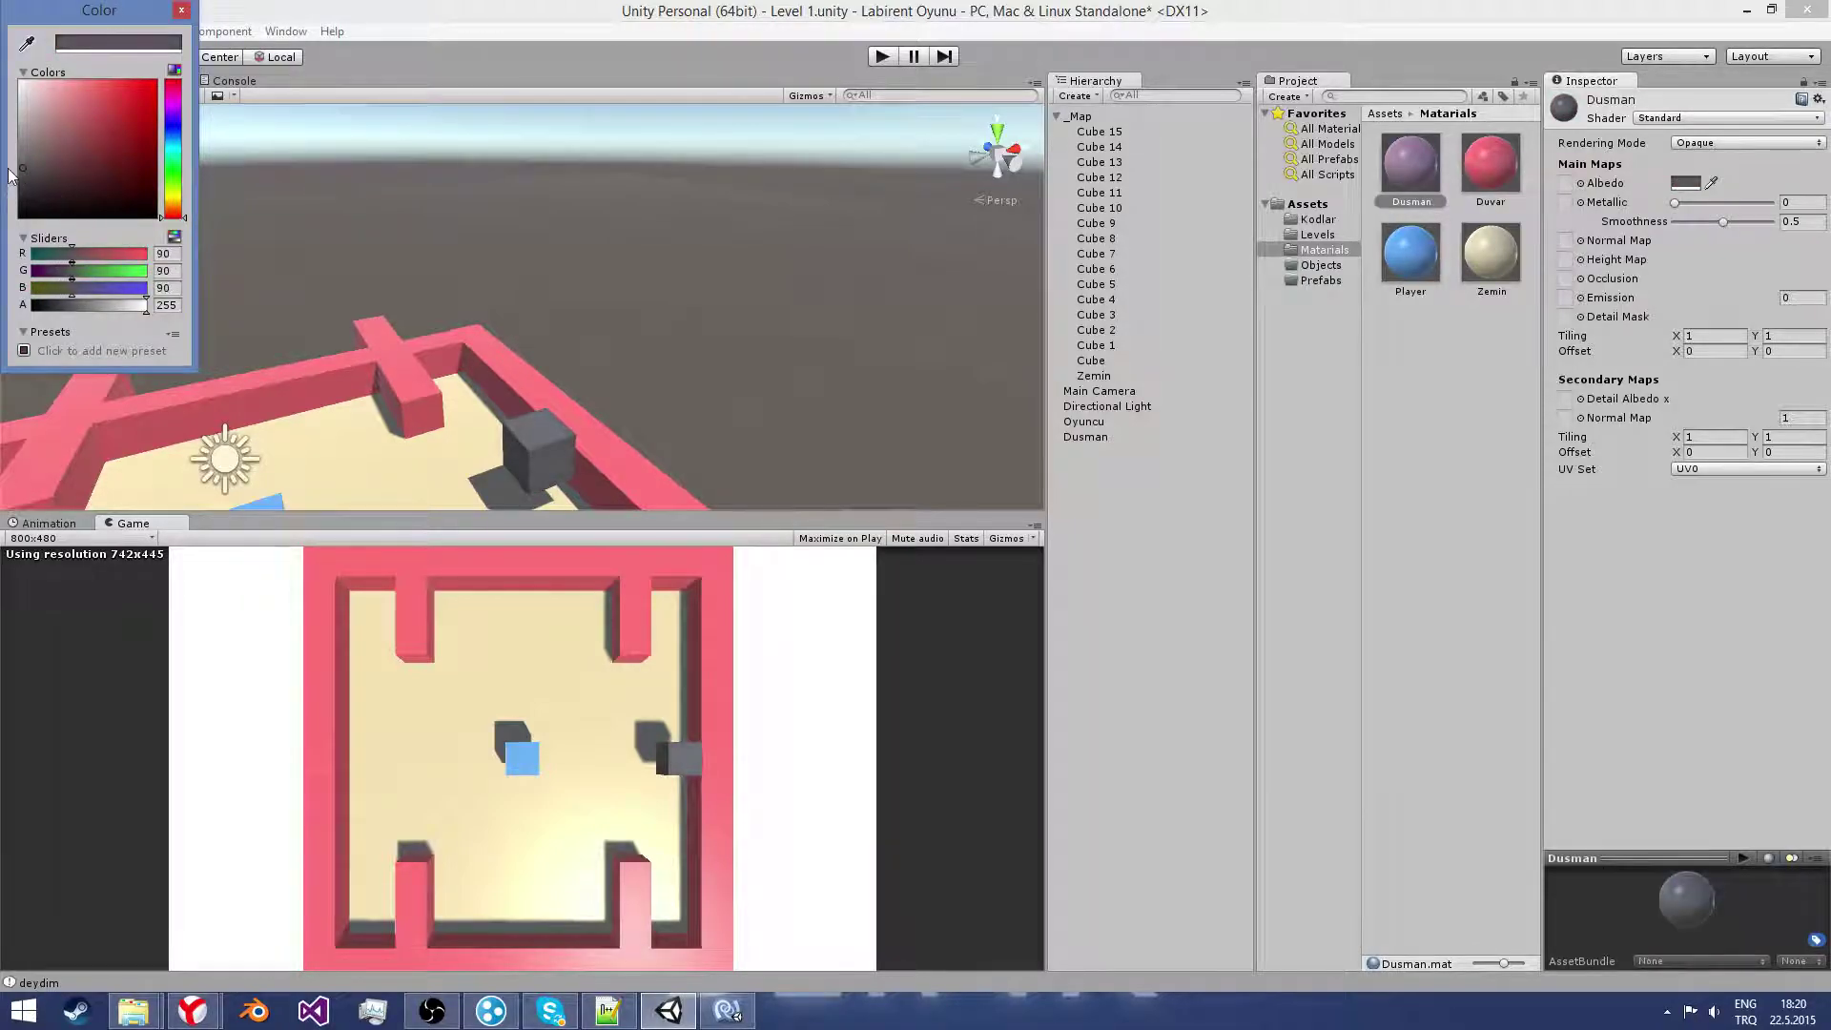
pyautogui.click(181, 10)
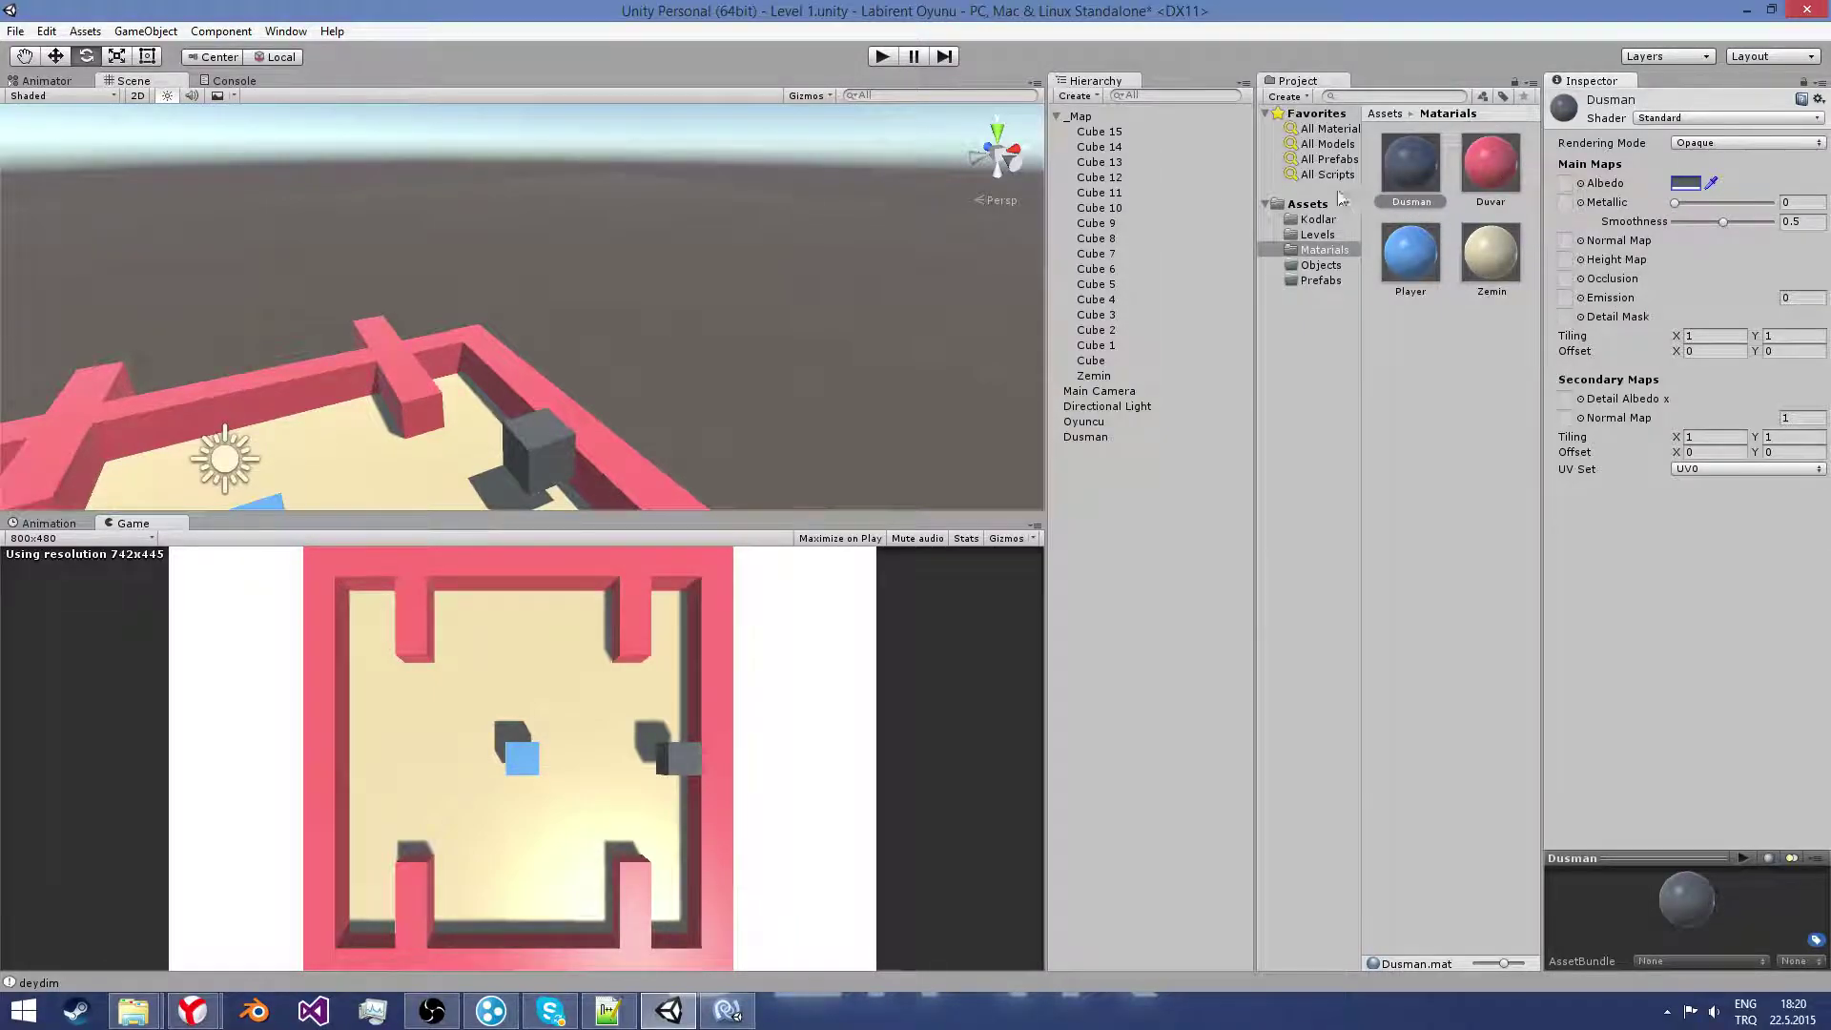
# Step: Lower the opacity of the Dusman material's colour
pyautogui.click(1686, 183)
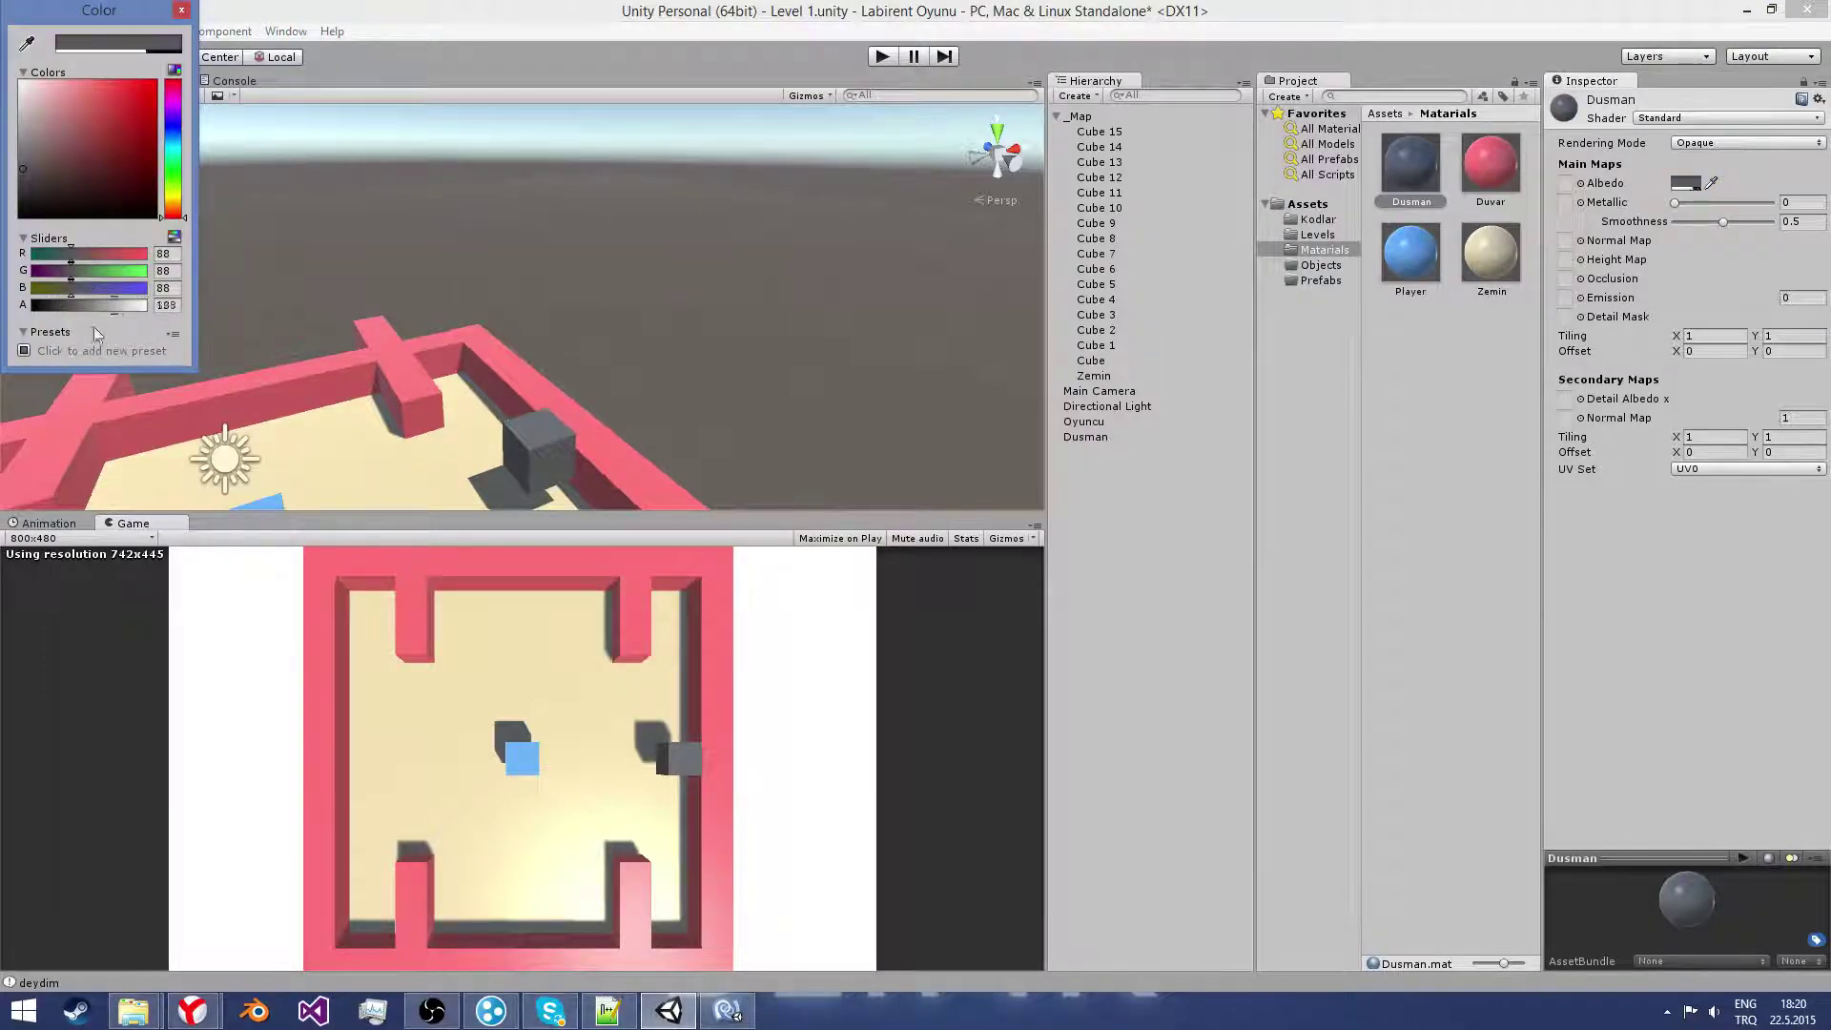
pyautogui.moveTo(93, 327); pyautogui.dragTo(112, 327)
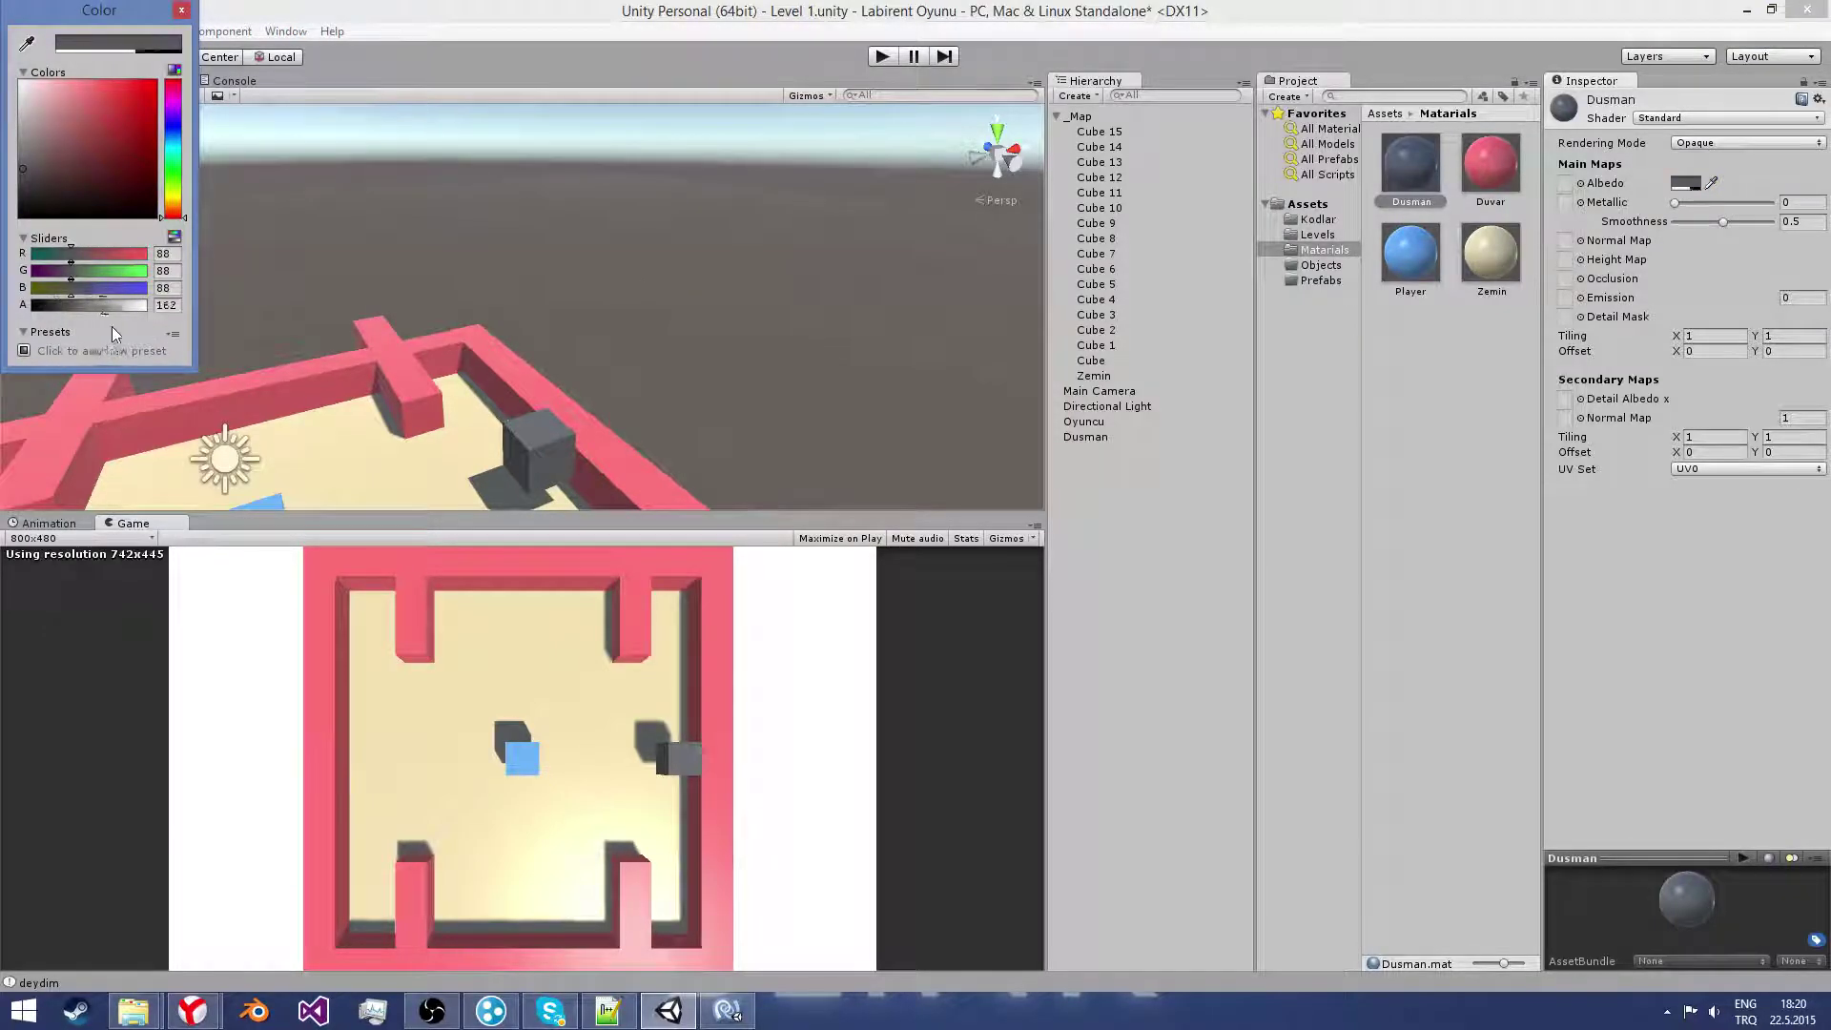
pyautogui.click(188, 8)
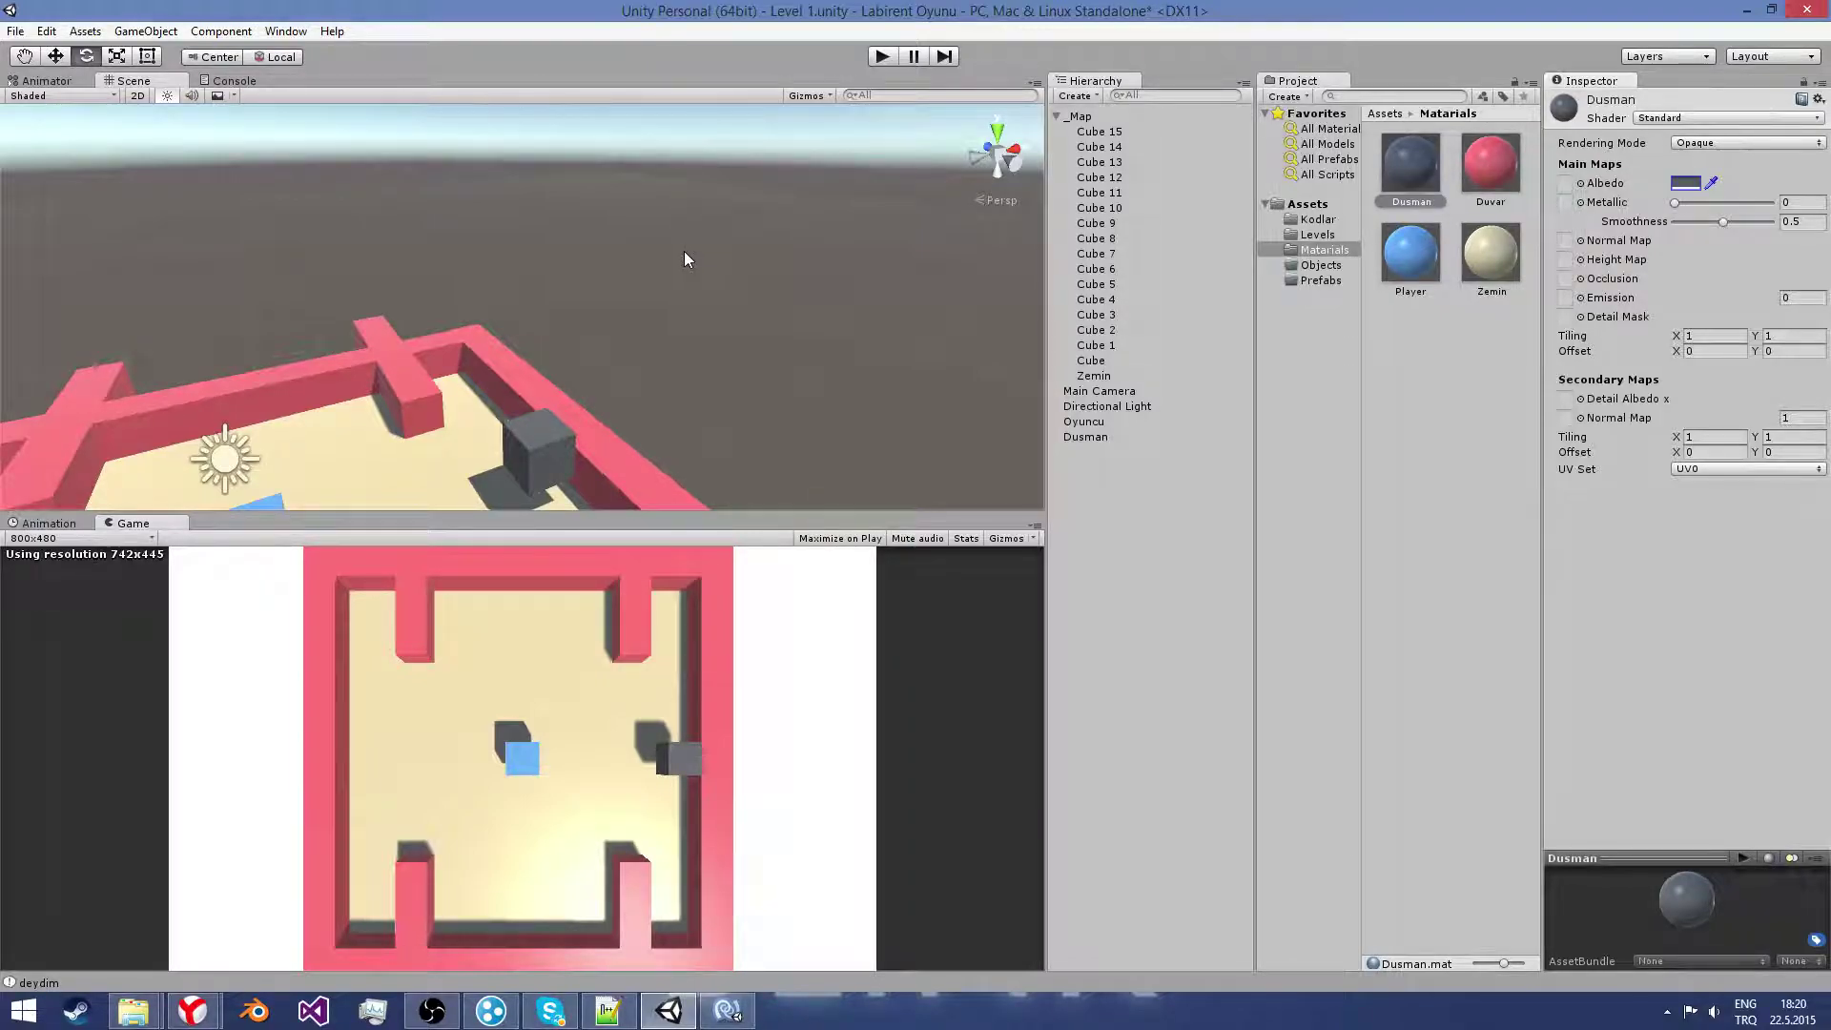
pyautogui.moveTo(631, 343); pyautogui.dragTo(628, 352, button='middle')
# Step: Orbit down to the maze floor, select the dark Dusman cube and zoom in on it
pyautogui.moveTo(628, 352)
pyautogui.mouseDown(button='right')
pyautogui.moveTo(200, 450)
pyautogui.moveTo(481, 361)
pyautogui.mouseUp(button='right')
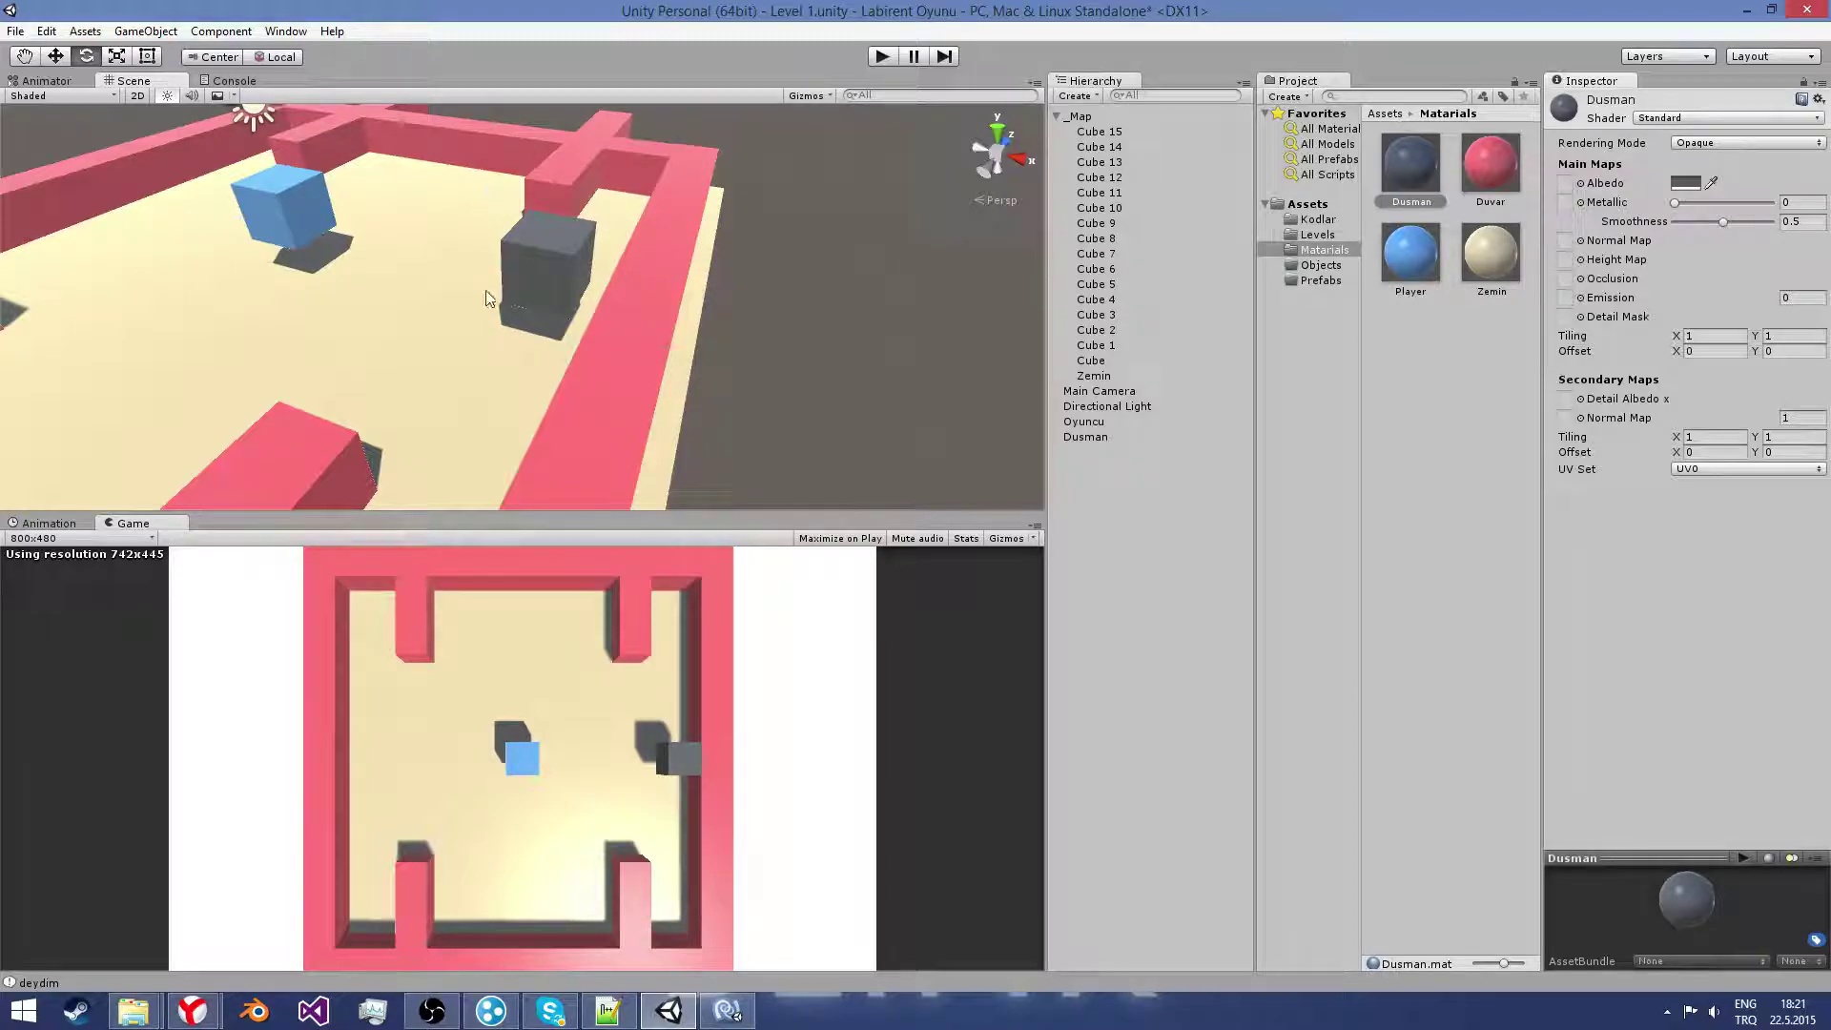
pyautogui.moveTo(572, 315)
pyautogui.mouseDown(button='right')
pyautogui.moveTo(605, 376)
pyautogui.moveTo(534, 286)
pyautogui.mouseUp(button='right')
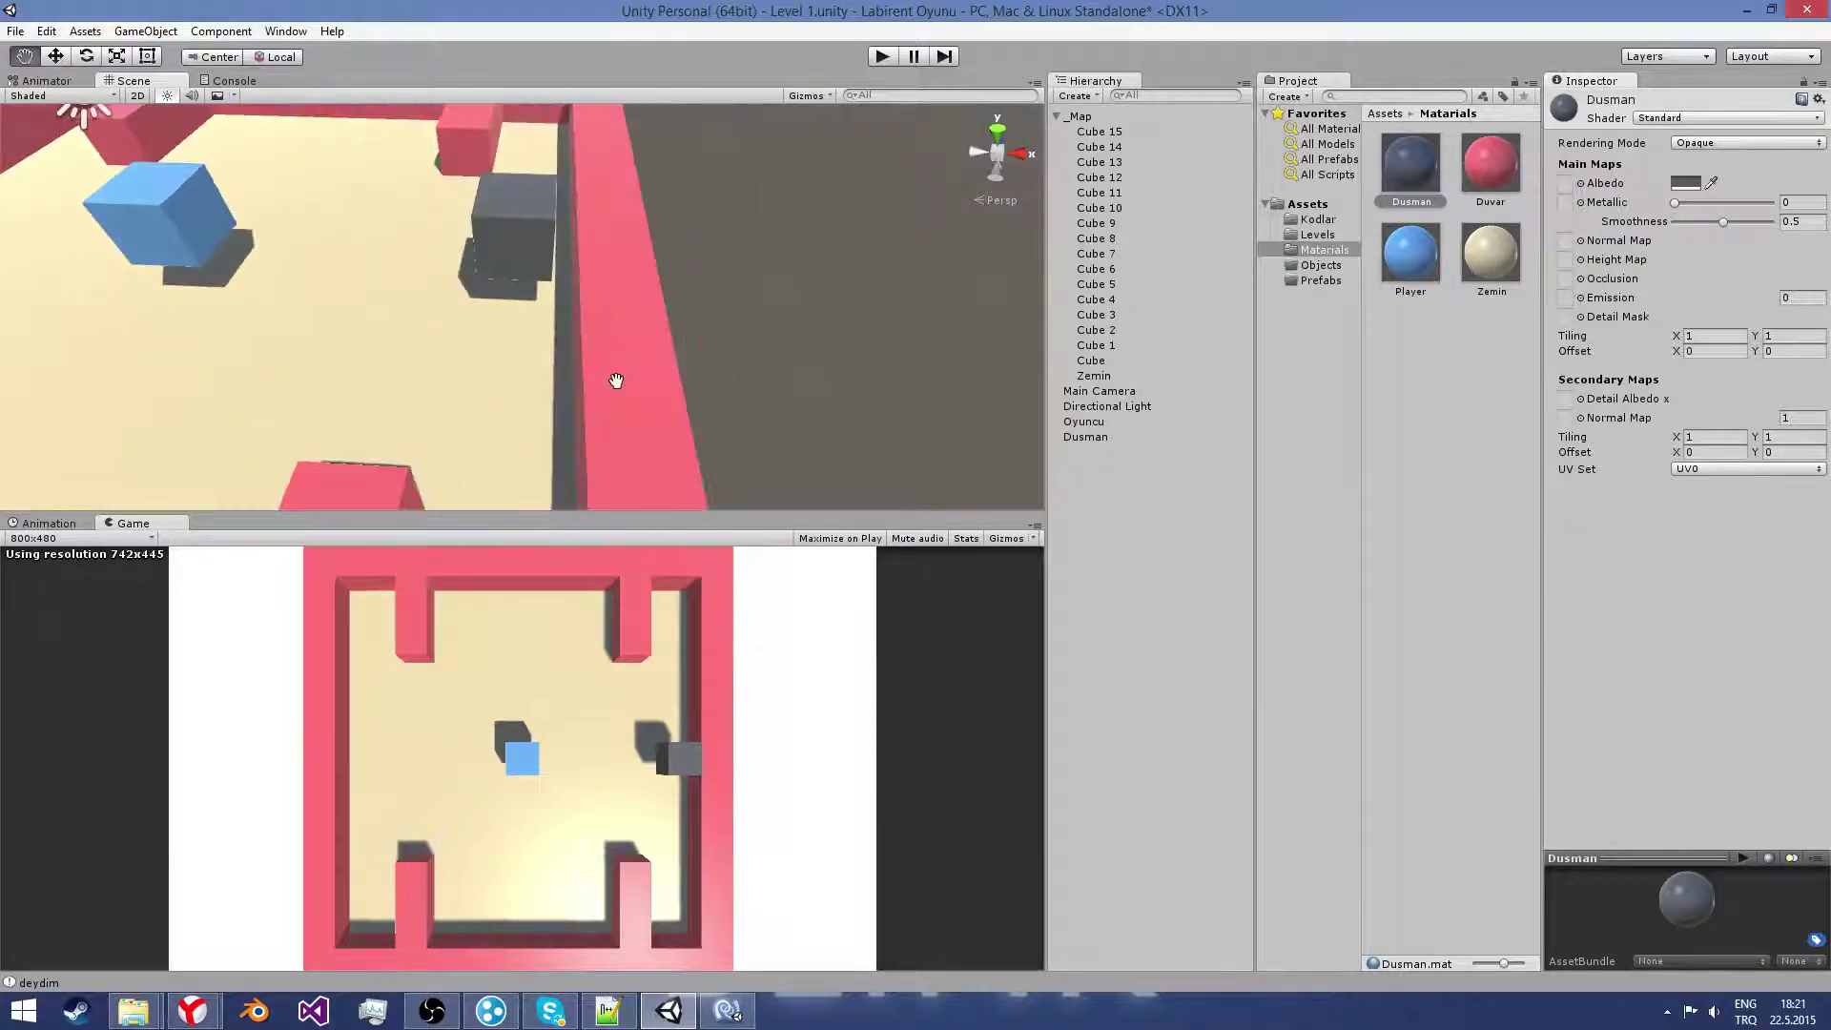
pyautogui.click(521, 278)
pyautogui.scroll(2, 507, 305)
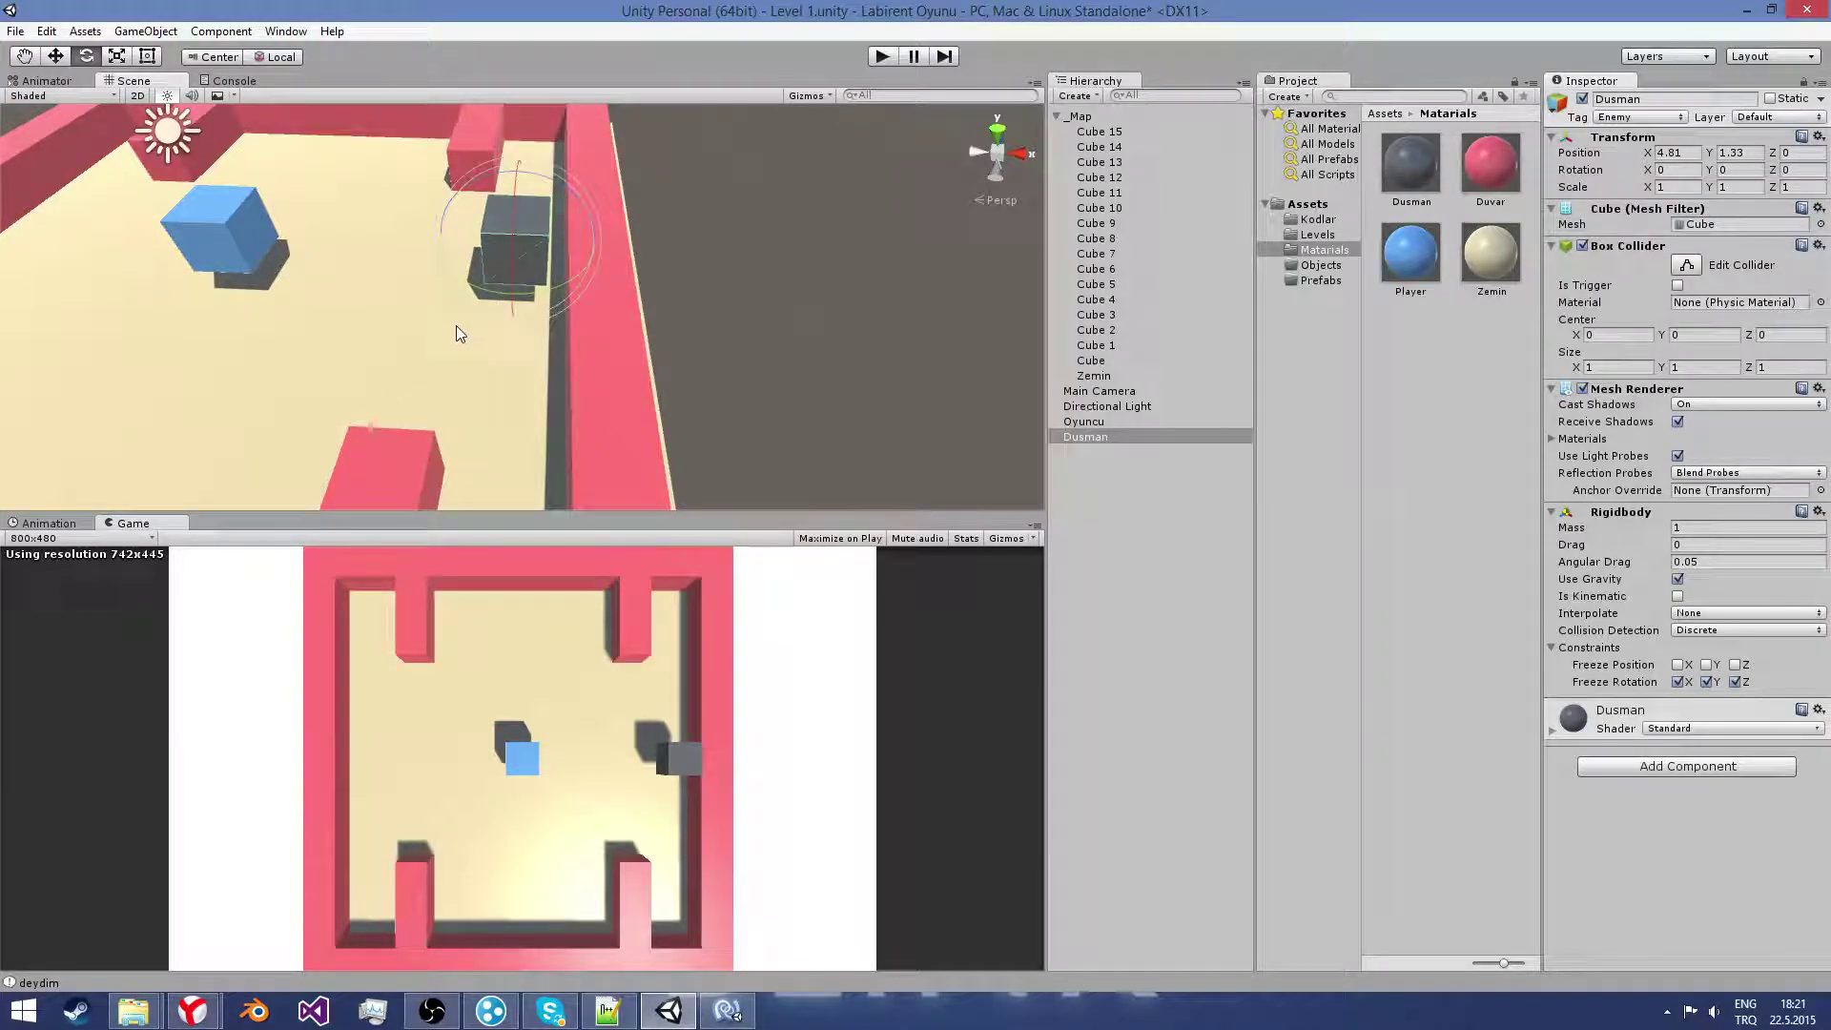
# Step: Open the Animation window for Dusman, activate the Move tool and start a new clip
pyautogui.click(86, 526)
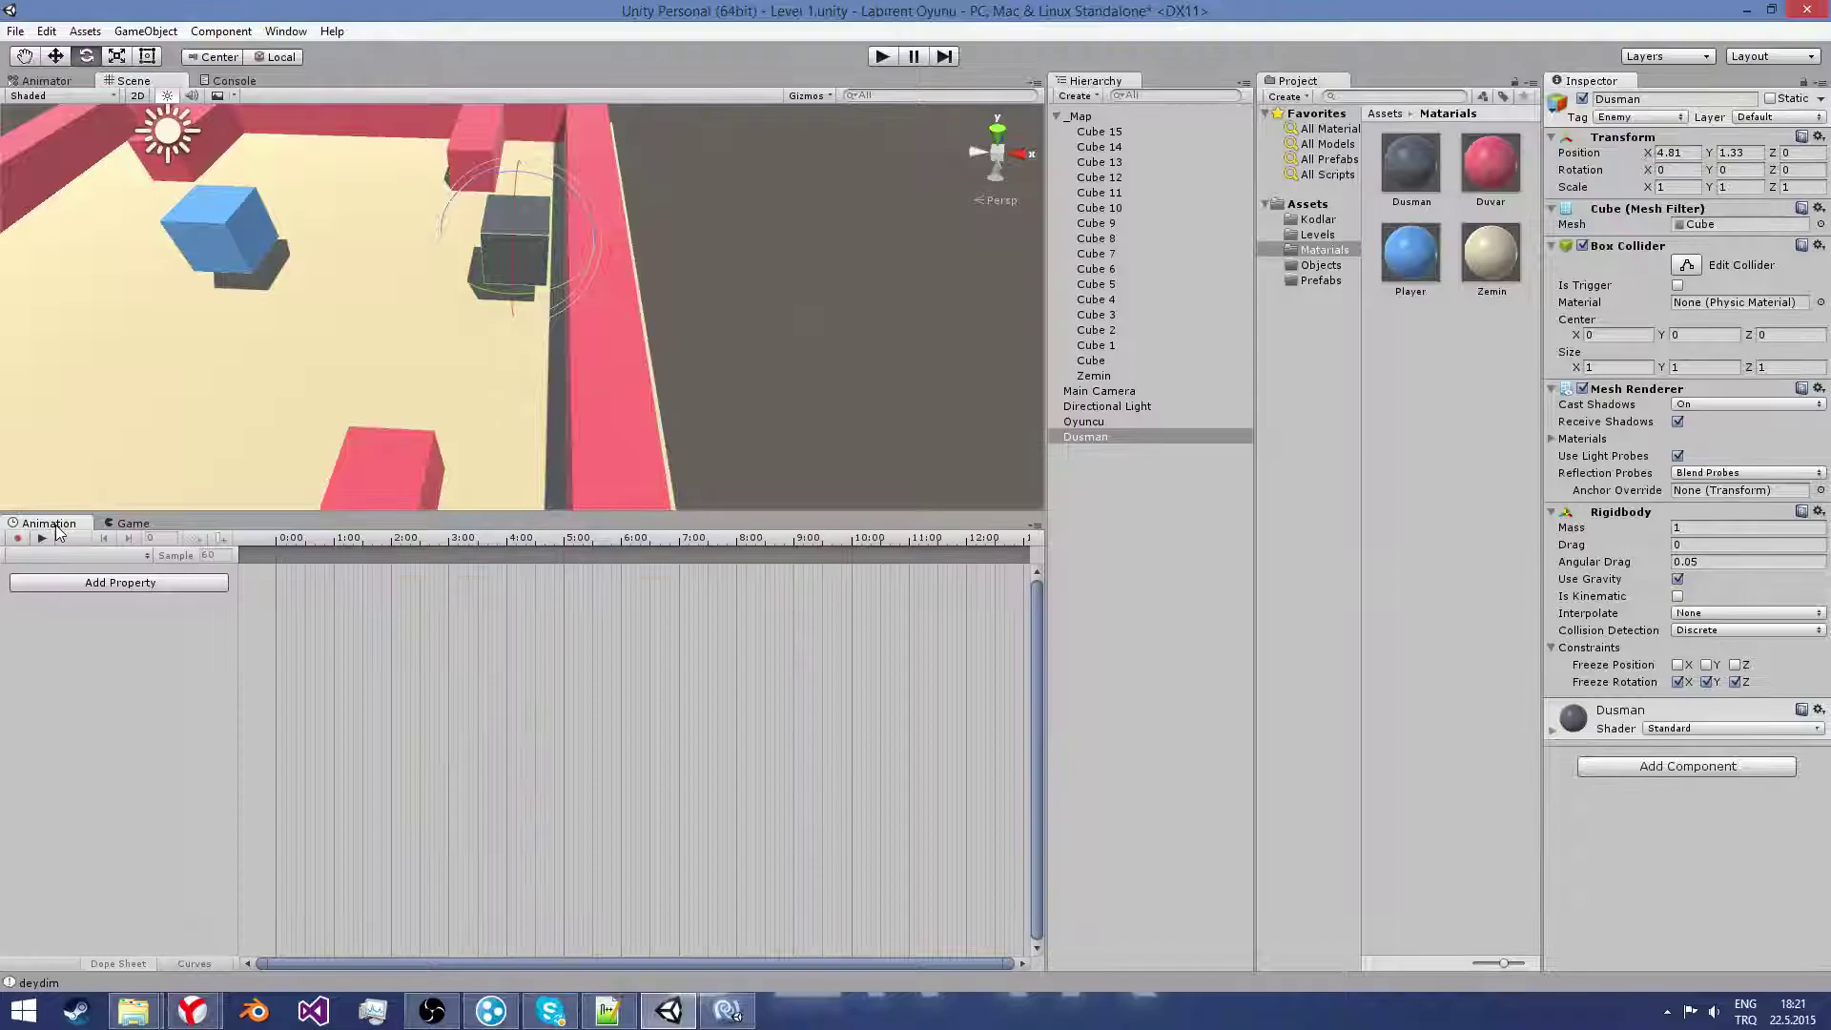
pyautogui.click(128, 523)
pyautogui.click(276, 34)
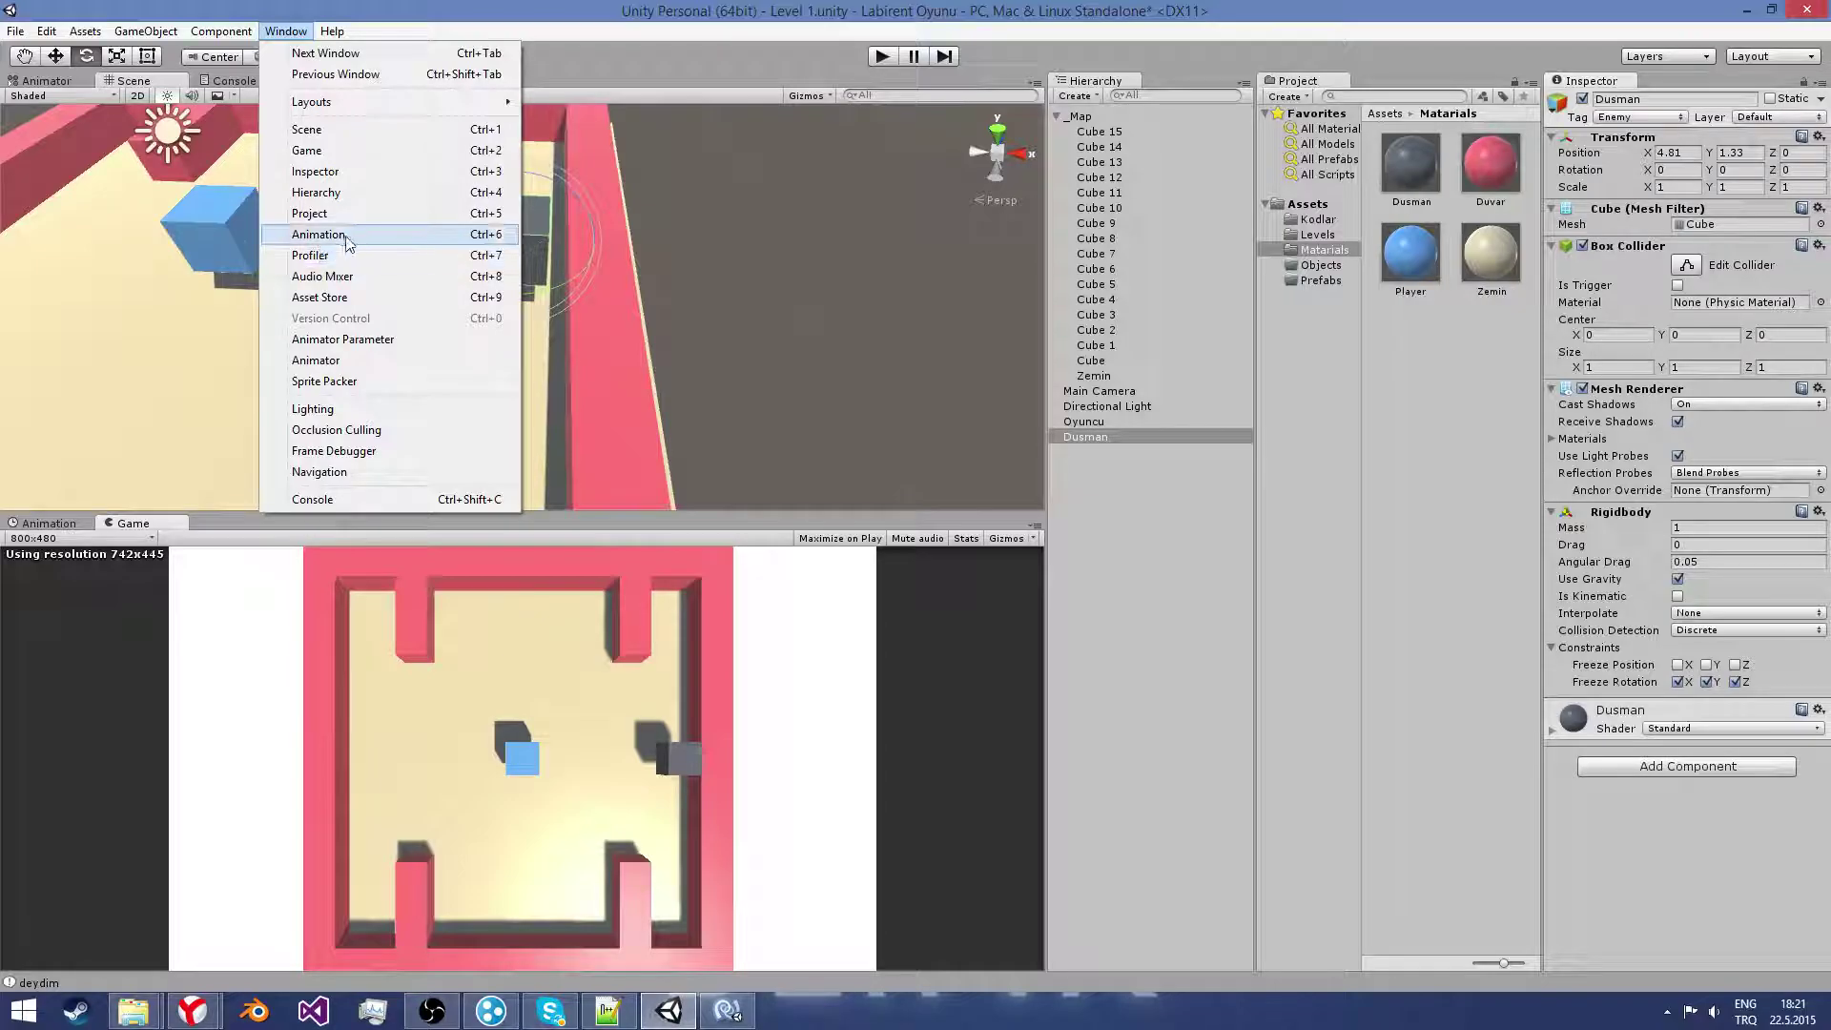
pyautogui.click(55, 526)
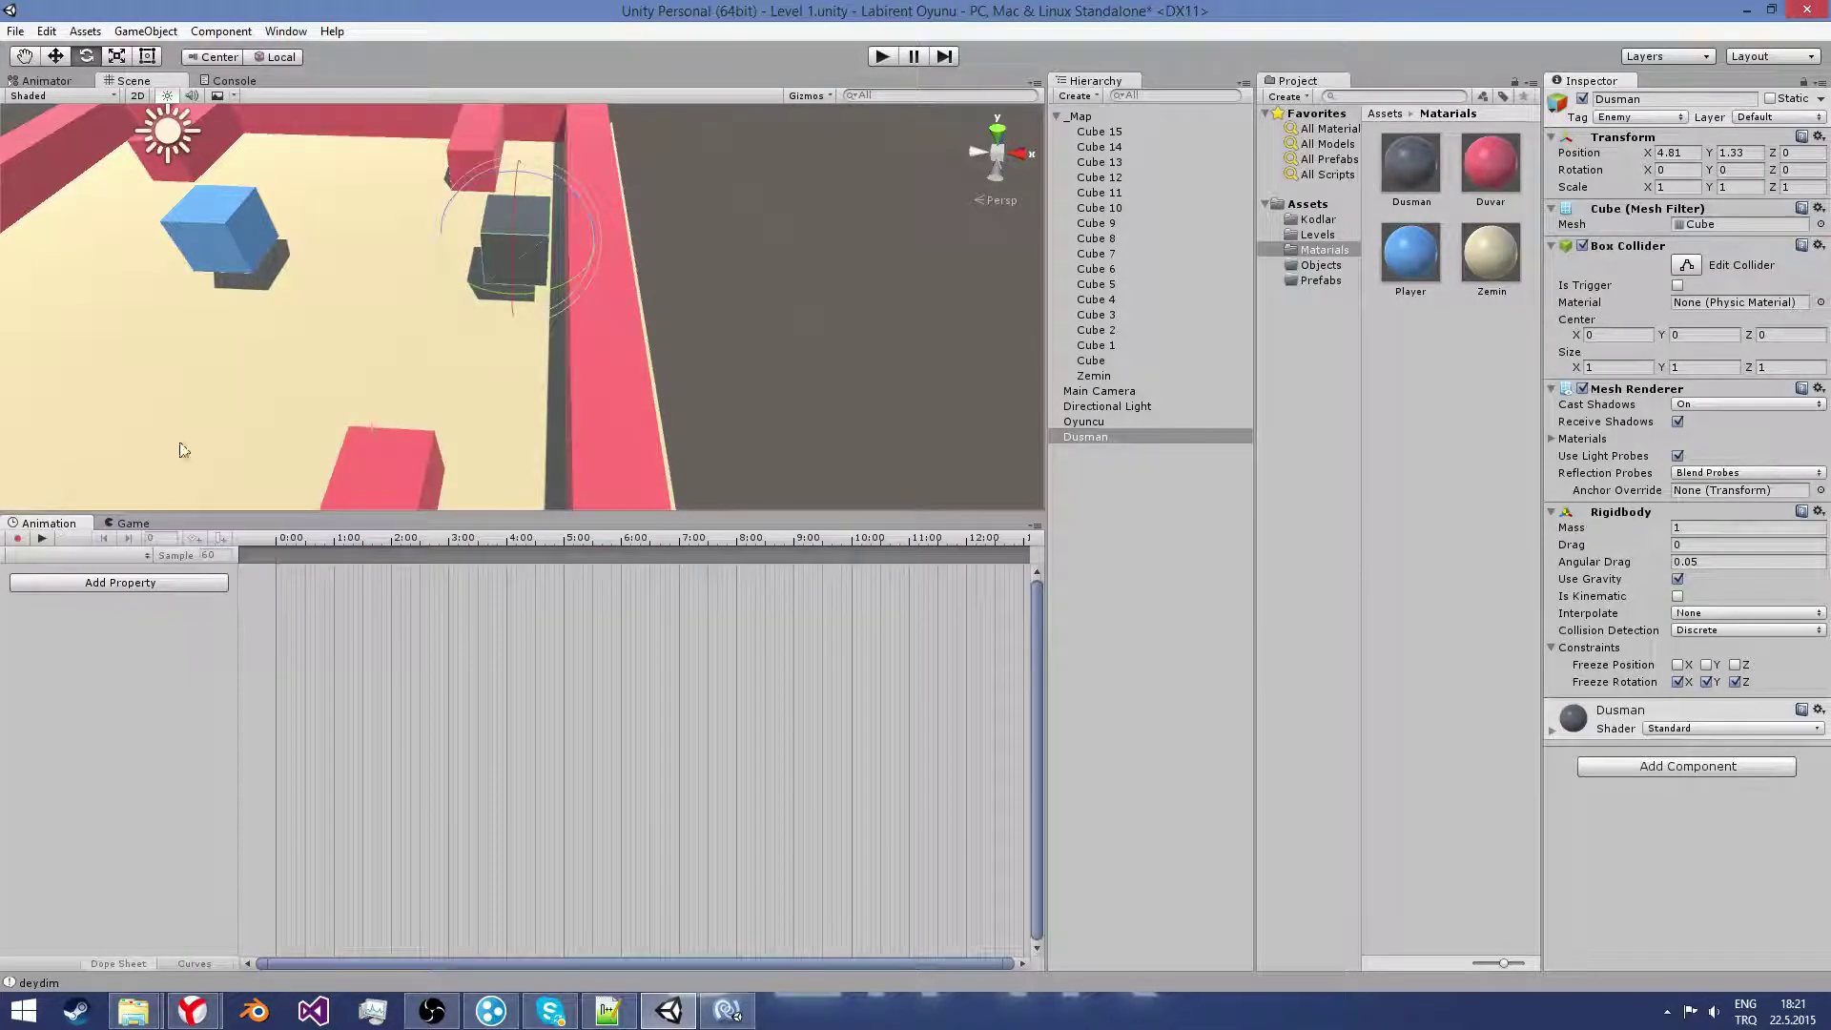
pyautogui.click(59, 57)
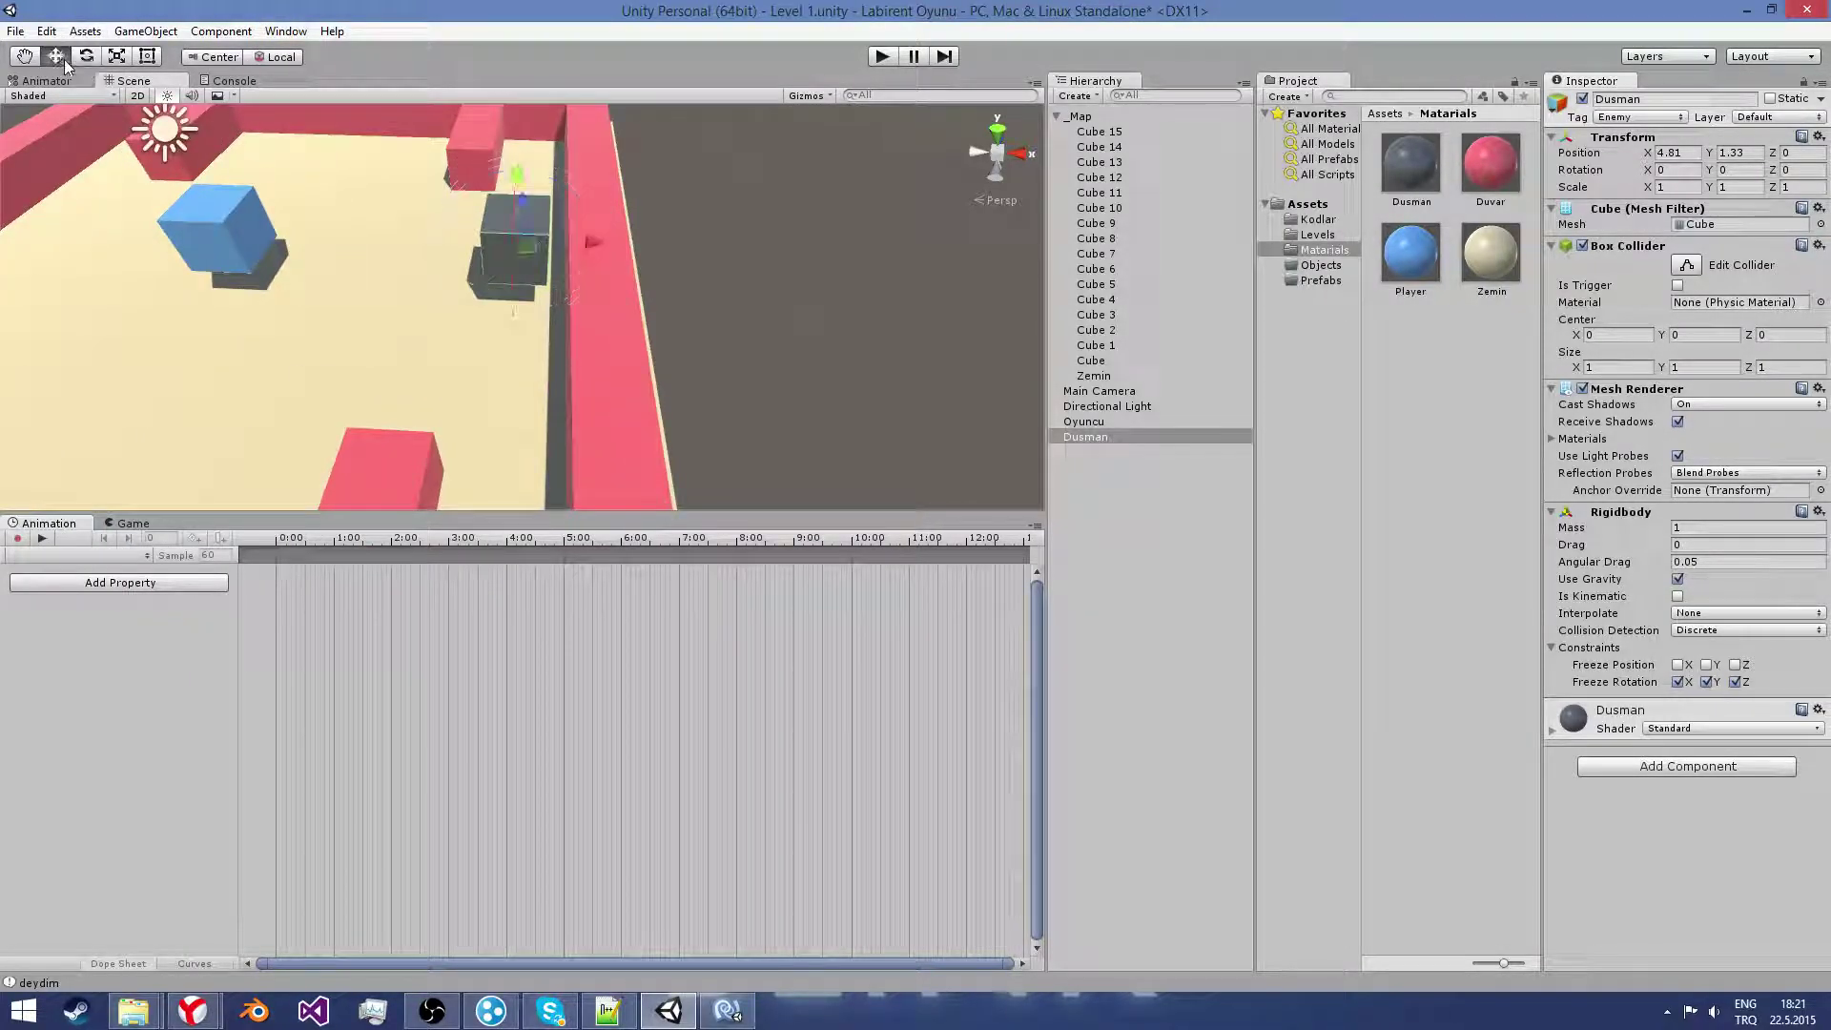
pyautogui.click(119, 583)
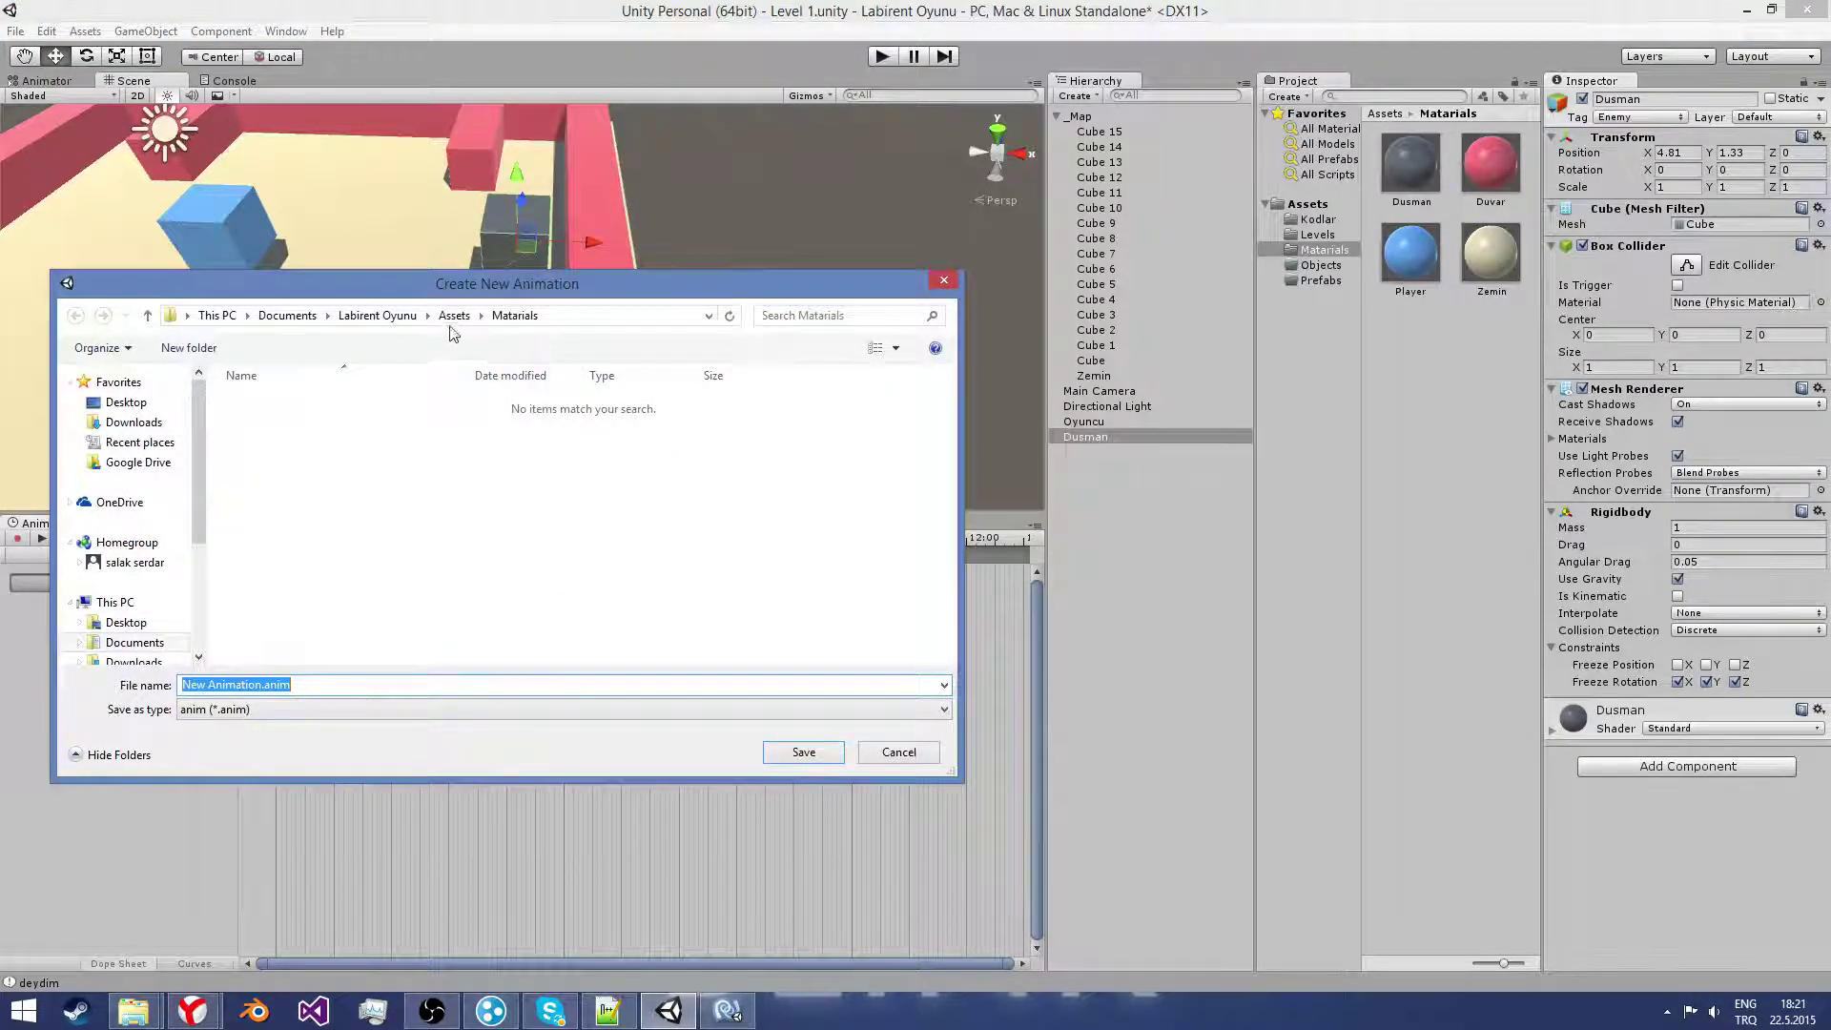
# Step: Go up to the Assets folder and clear the default clip file name
pyautogui.click(456, 318)
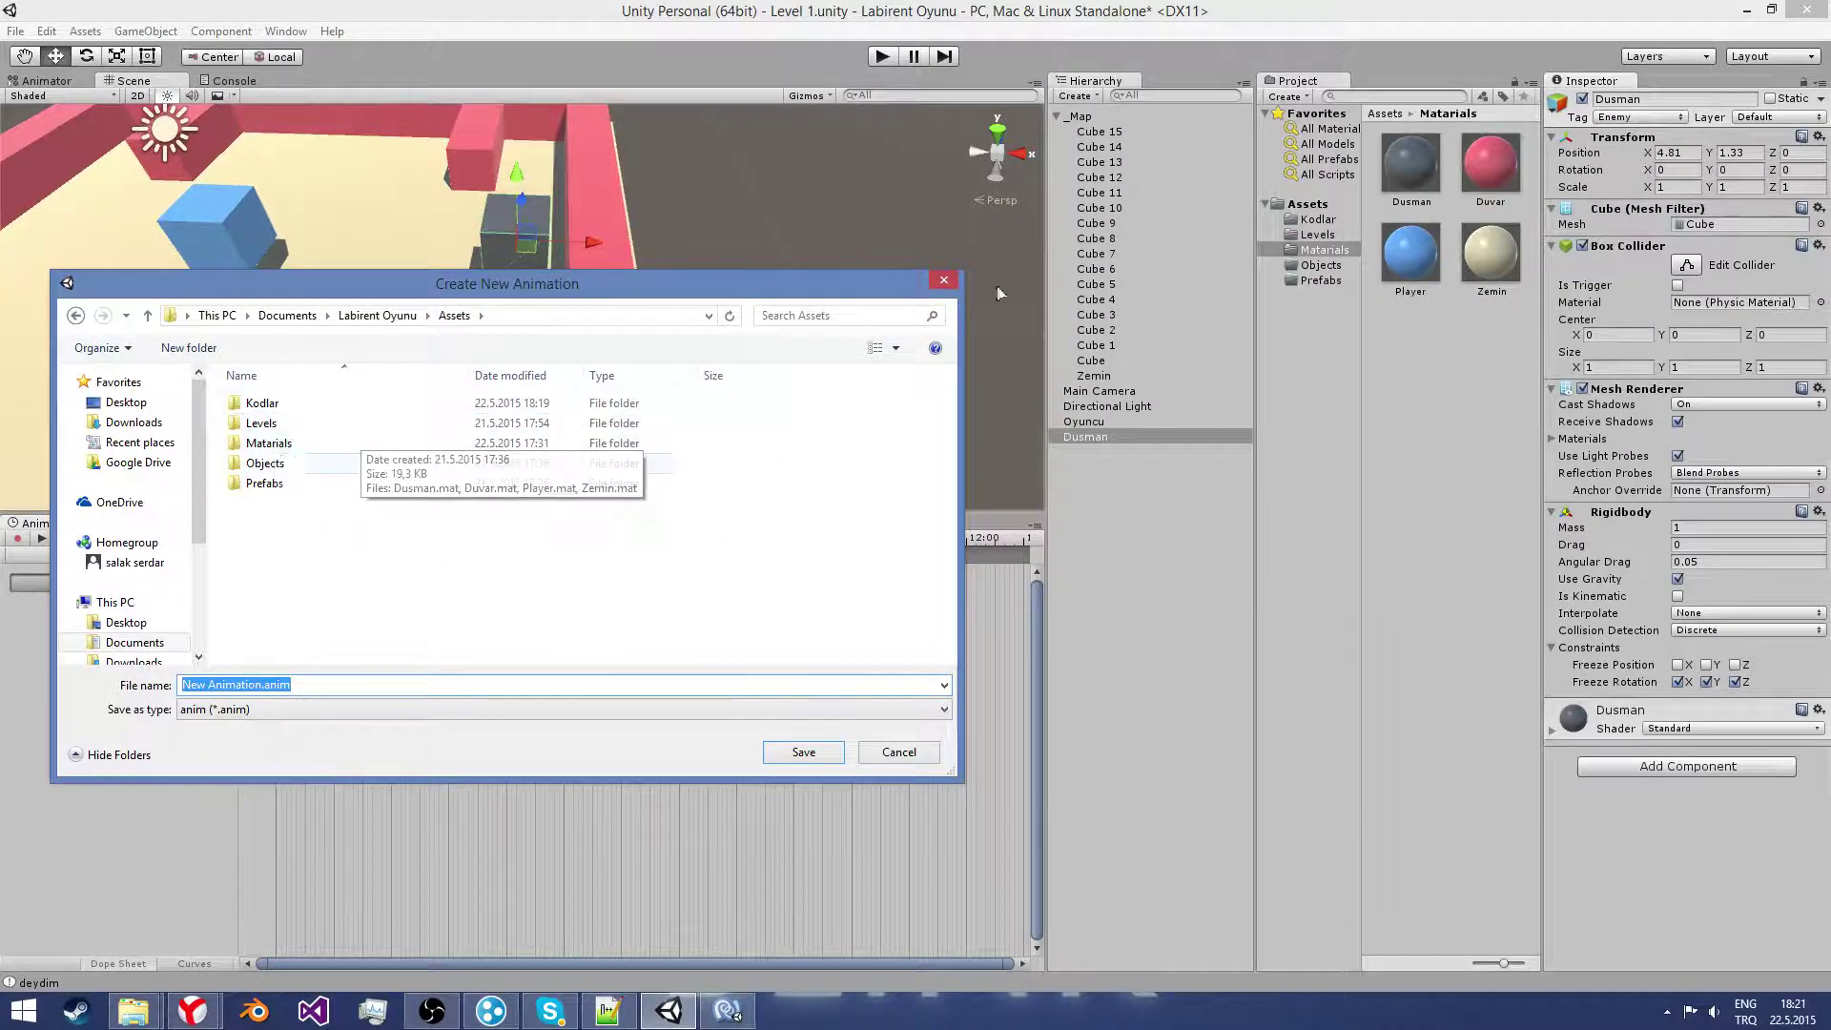
pyautogui.click(261, 684)
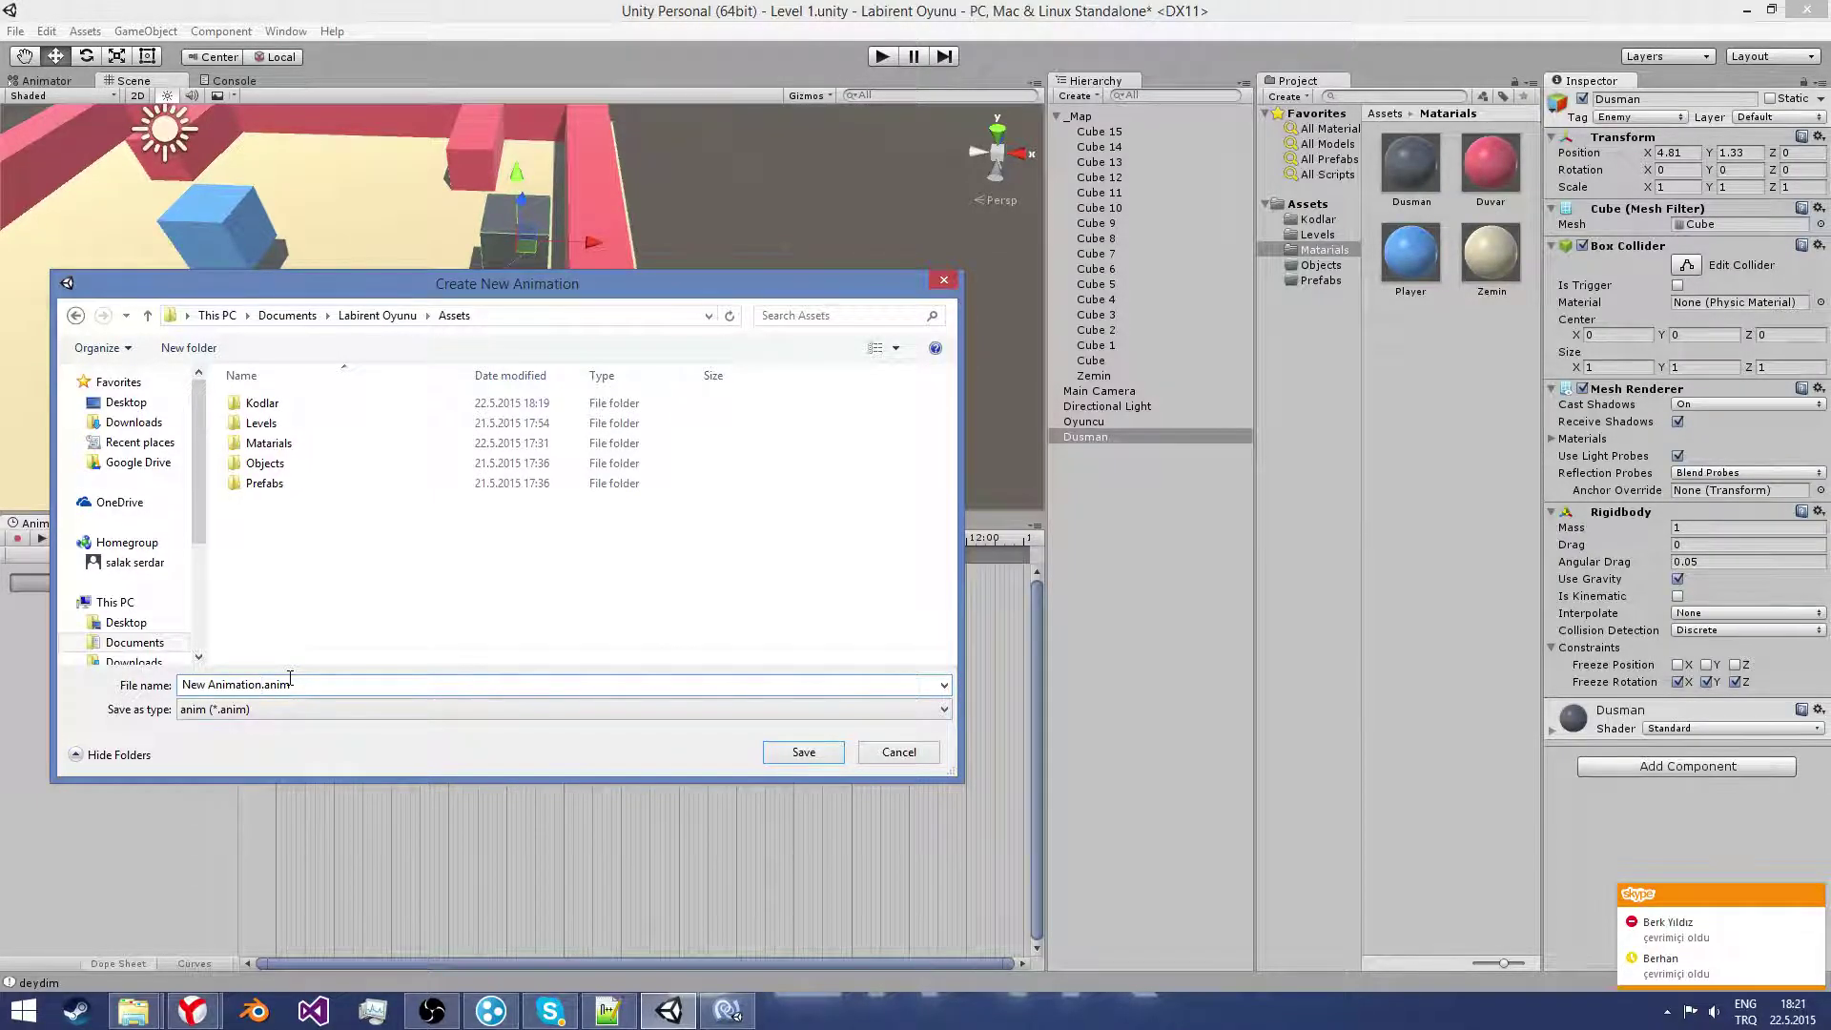
pyautogui.press('BackSpace')
pyautogui.press('BackSpace')
pyautogui.press('BackSpace')
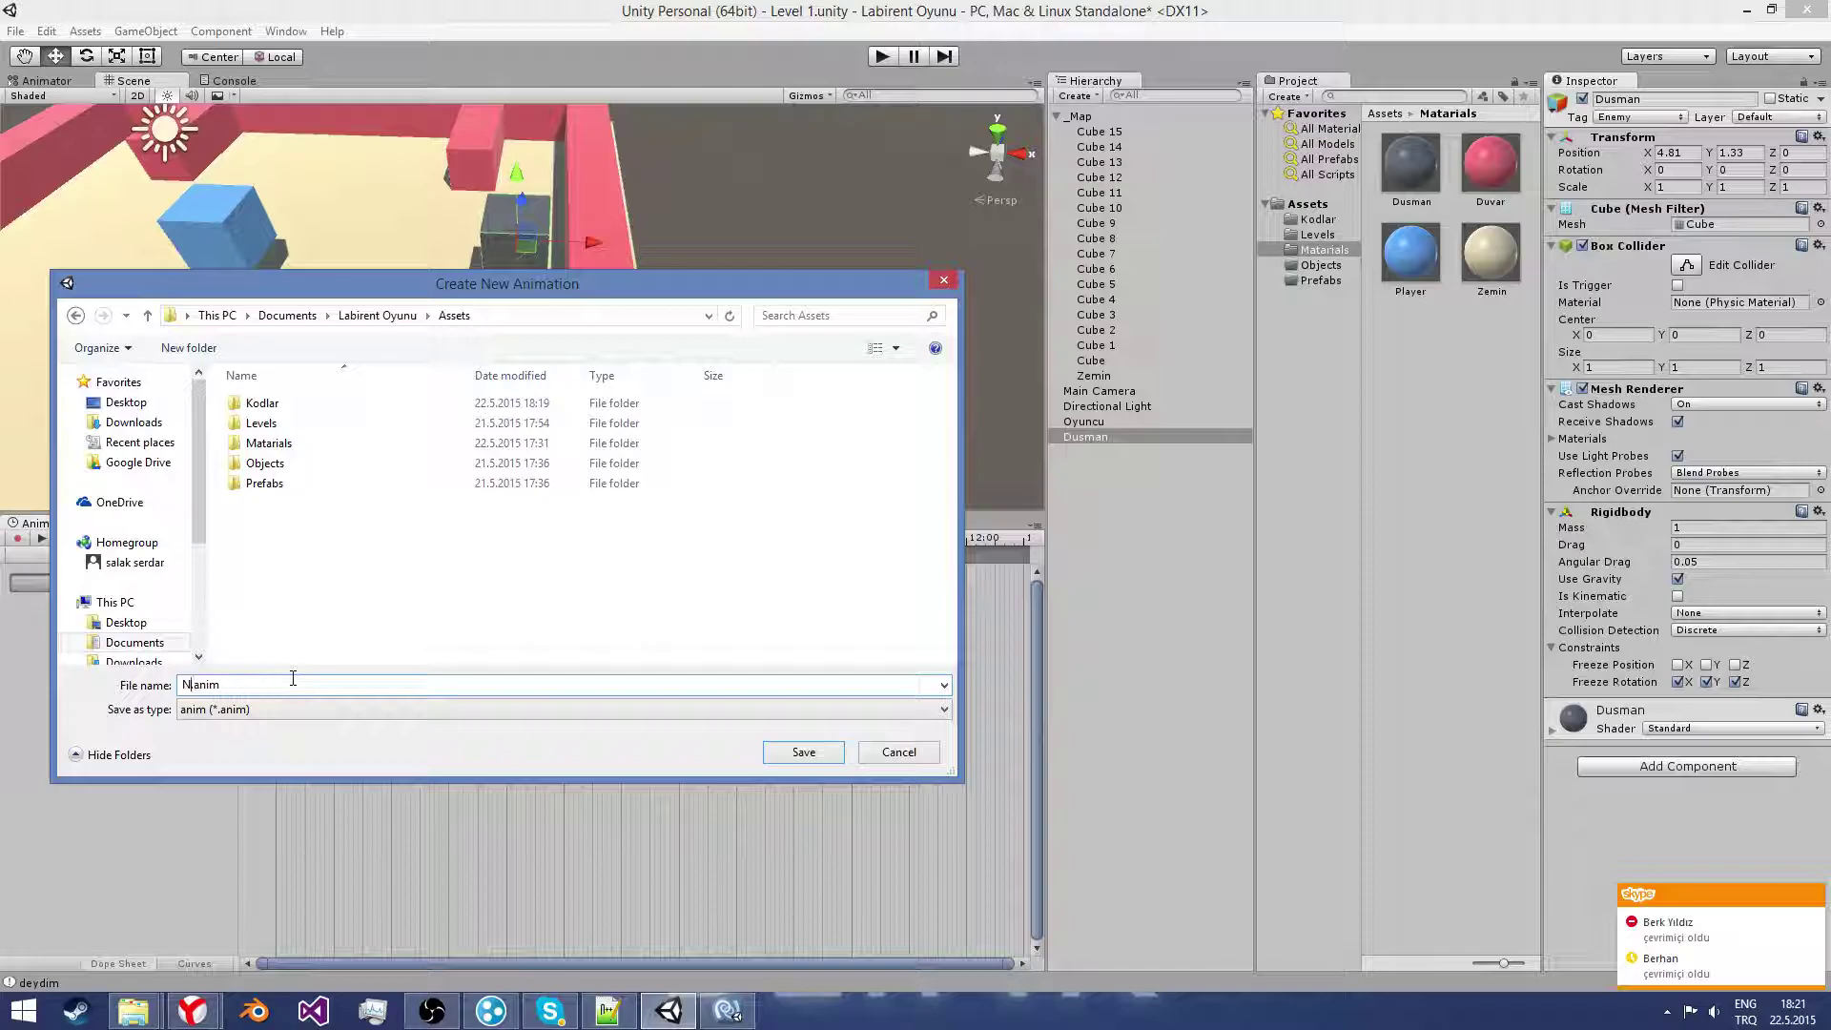
pyautogui.press('BackSpace')
pyautogui.press('BackSpace')
pyautogui.press('BackSpace')
pyautogui.press('BackSpace')
pyautogui.press('BackSpace')
pyautogui.press('BackSpace')
pyautogui.write('D')
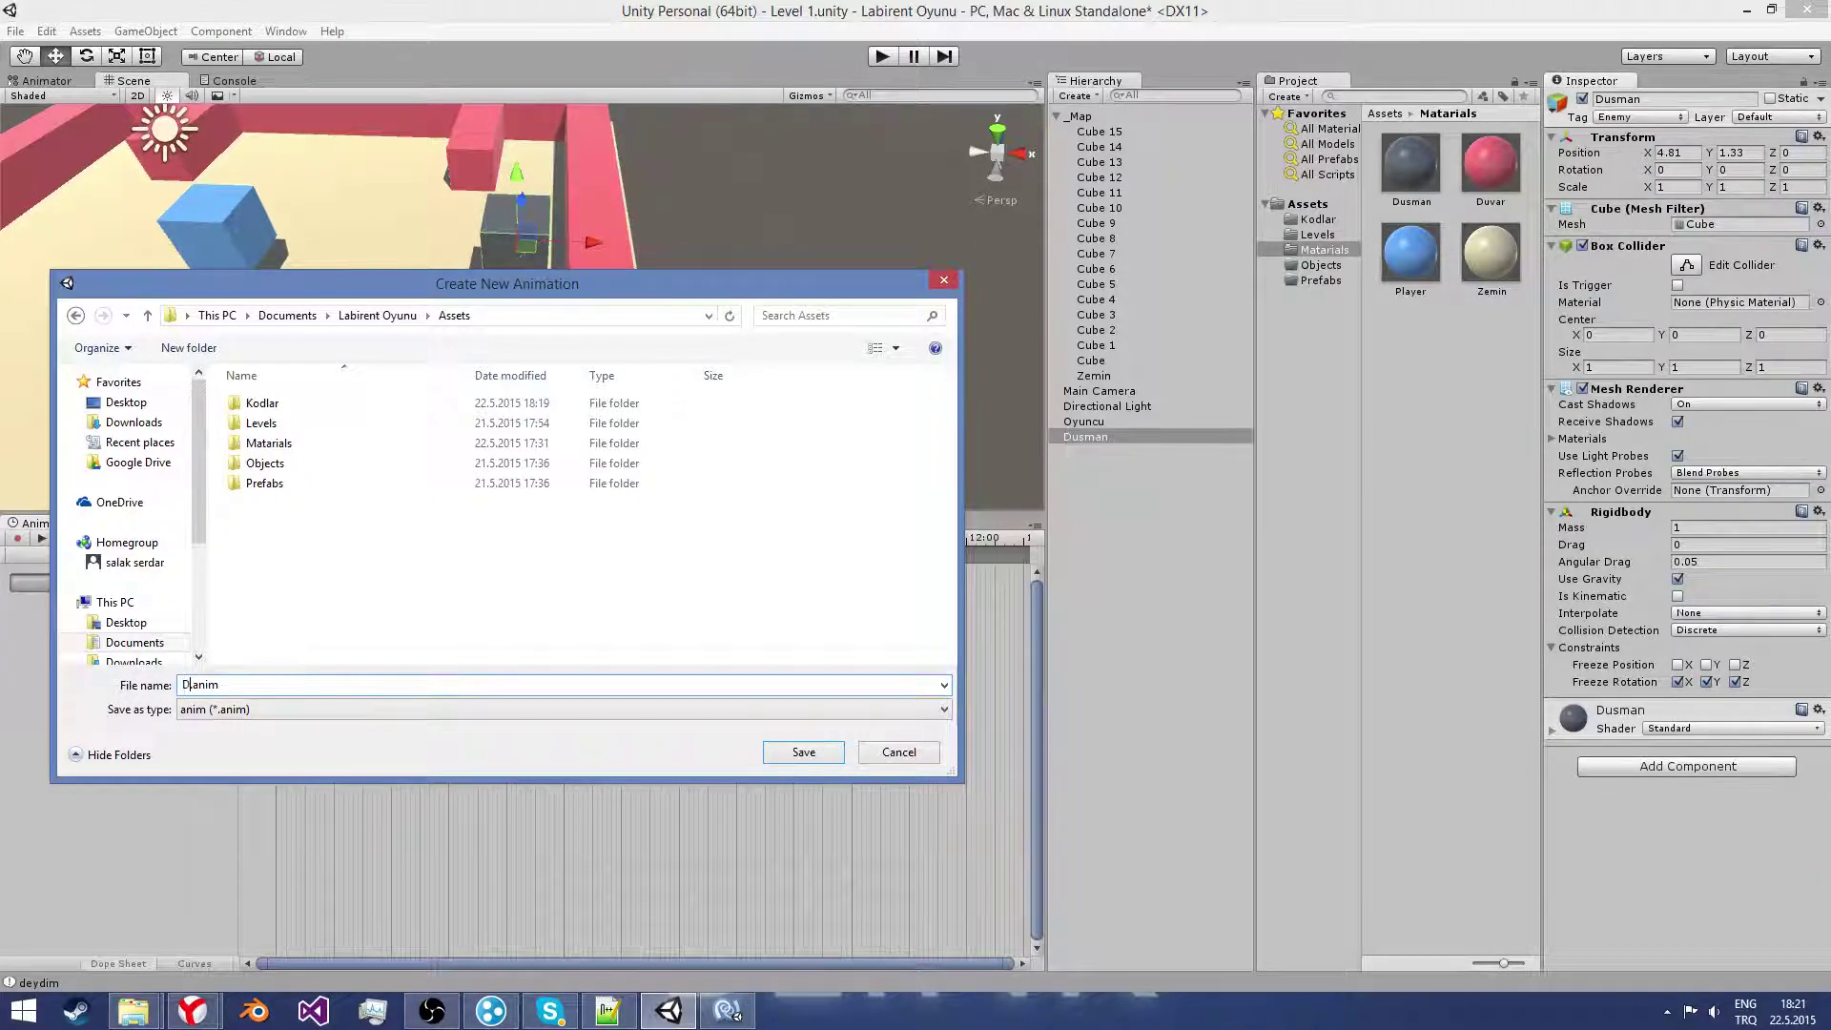
# Step: Save the clip as Dusman.anim and add a Transform Position track
pyautogui.write('usman.')
pyautogui.click(804, 753)
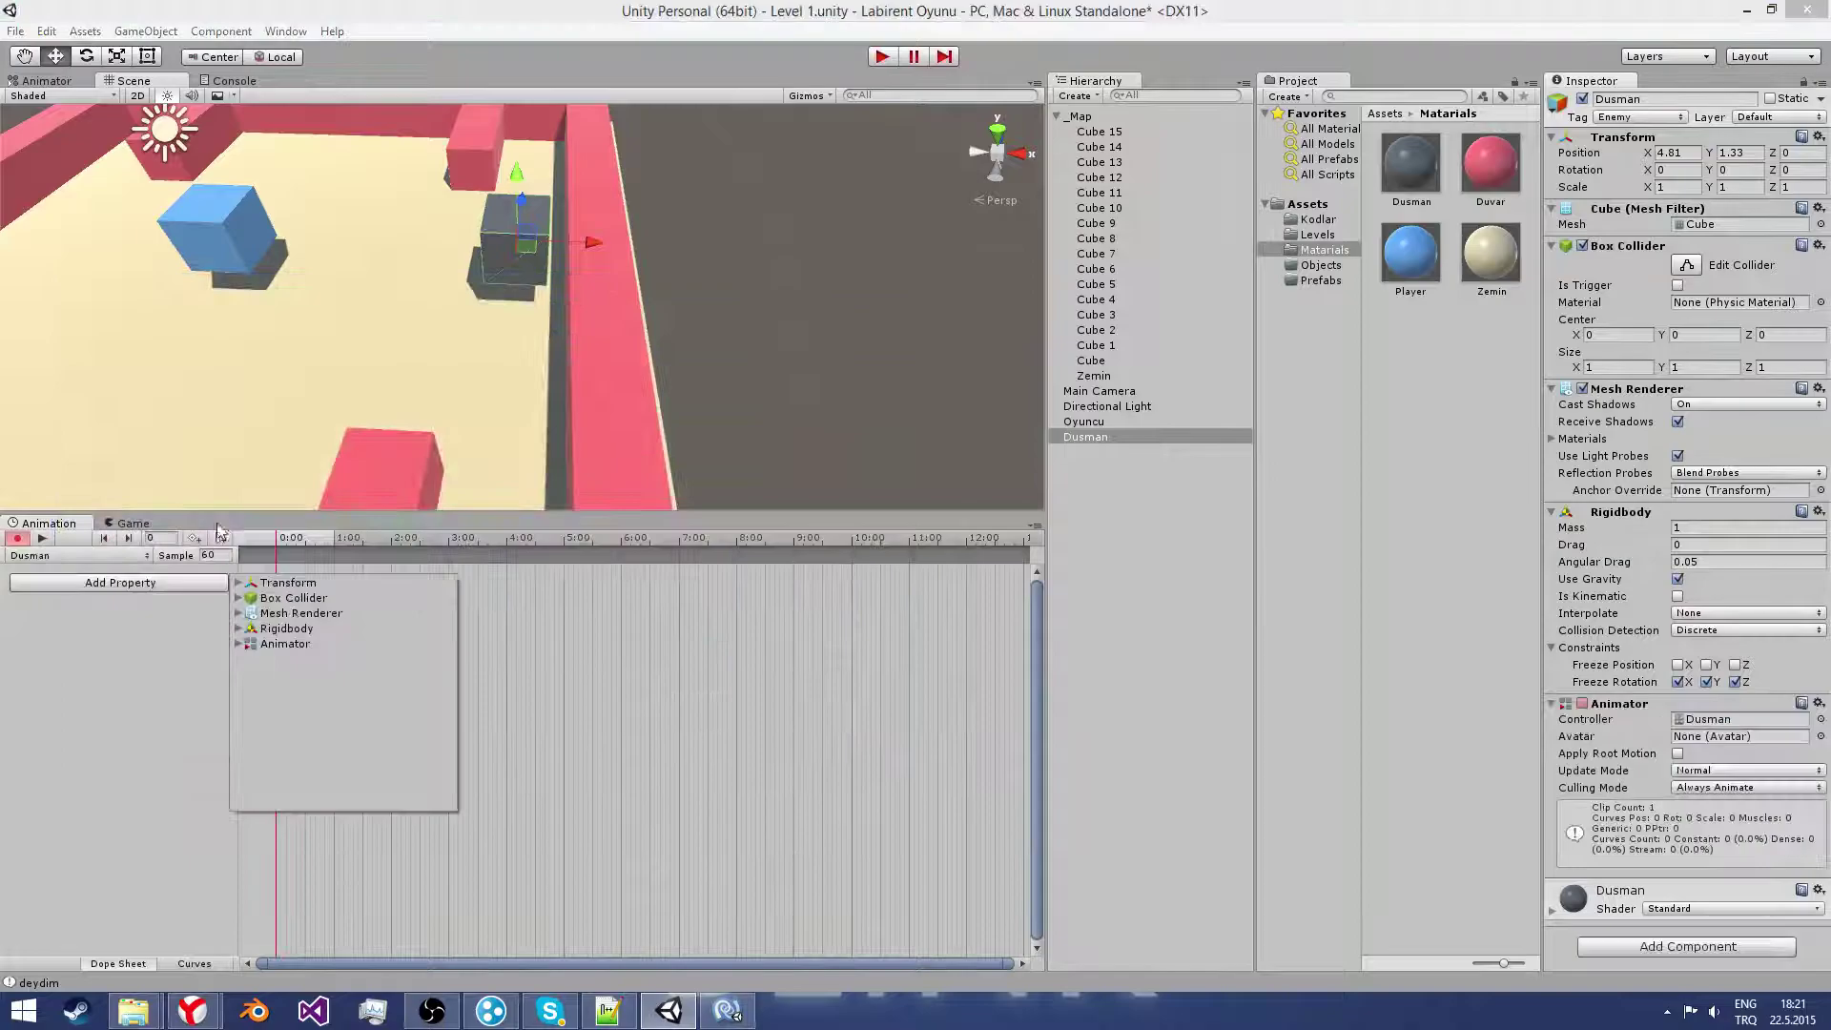
pyautogui.click(255, 583)
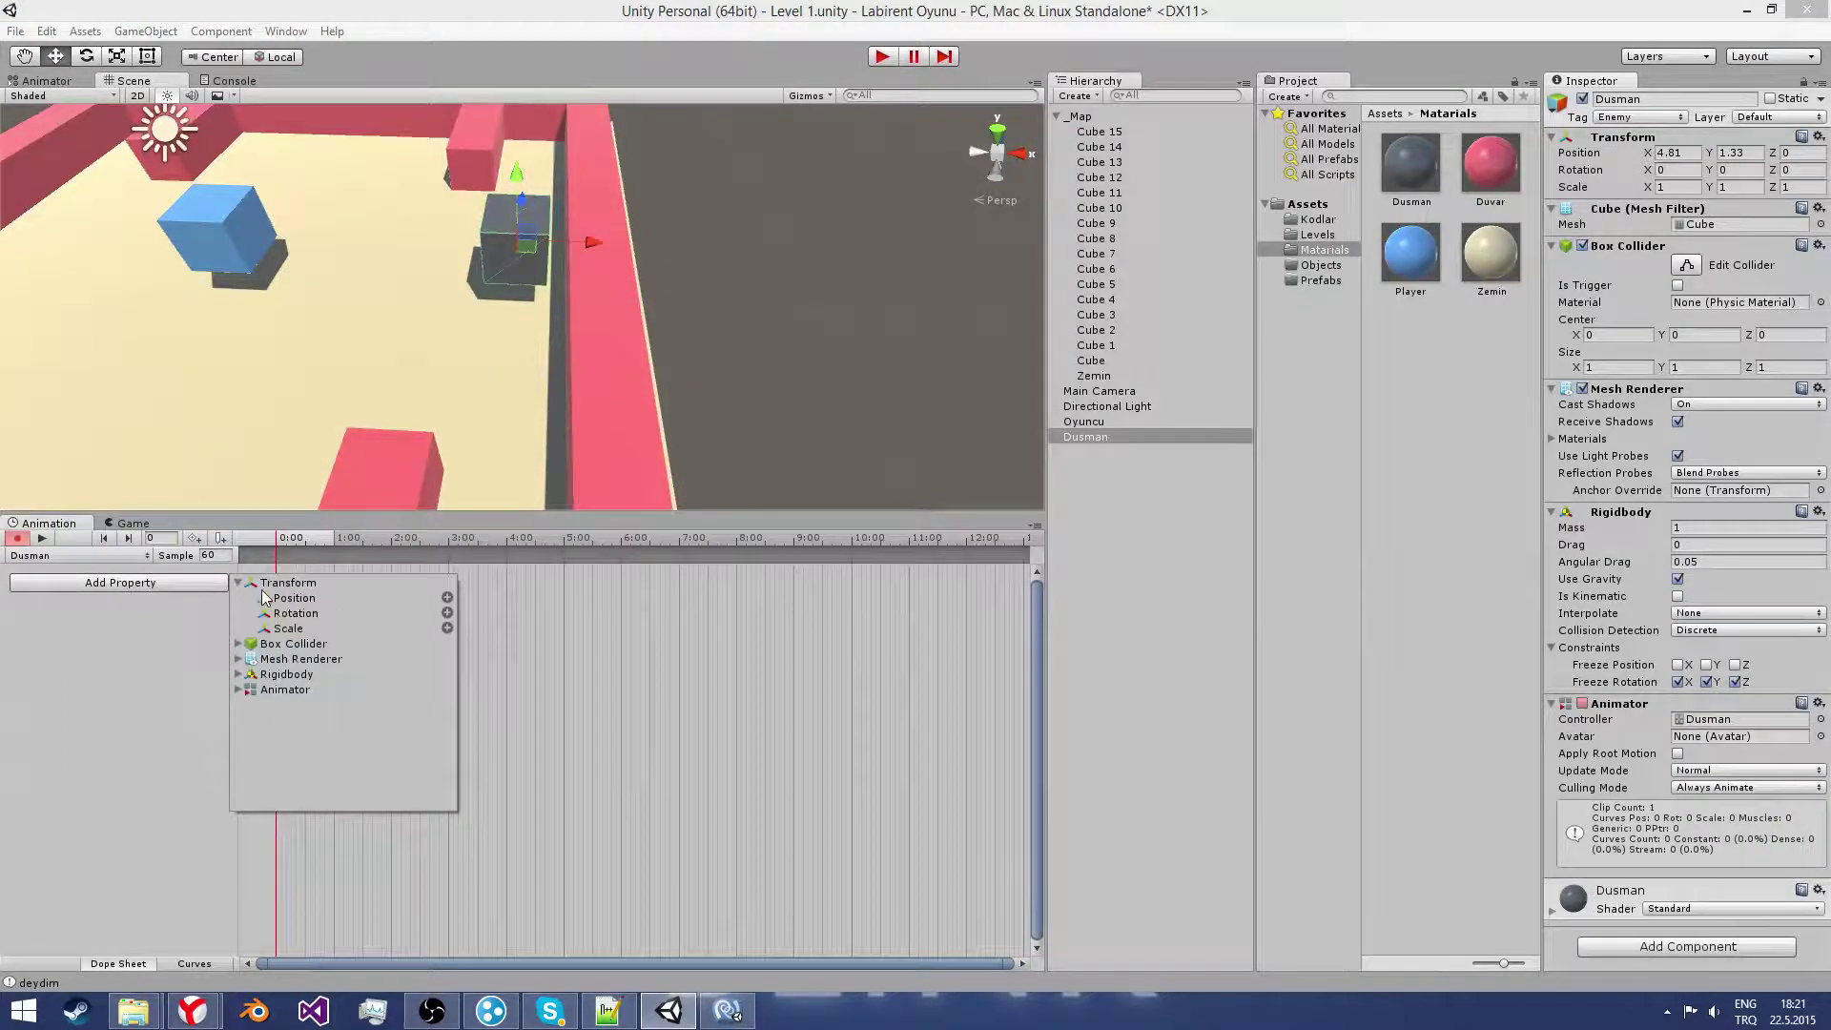
pyautogui.click(446, 599)
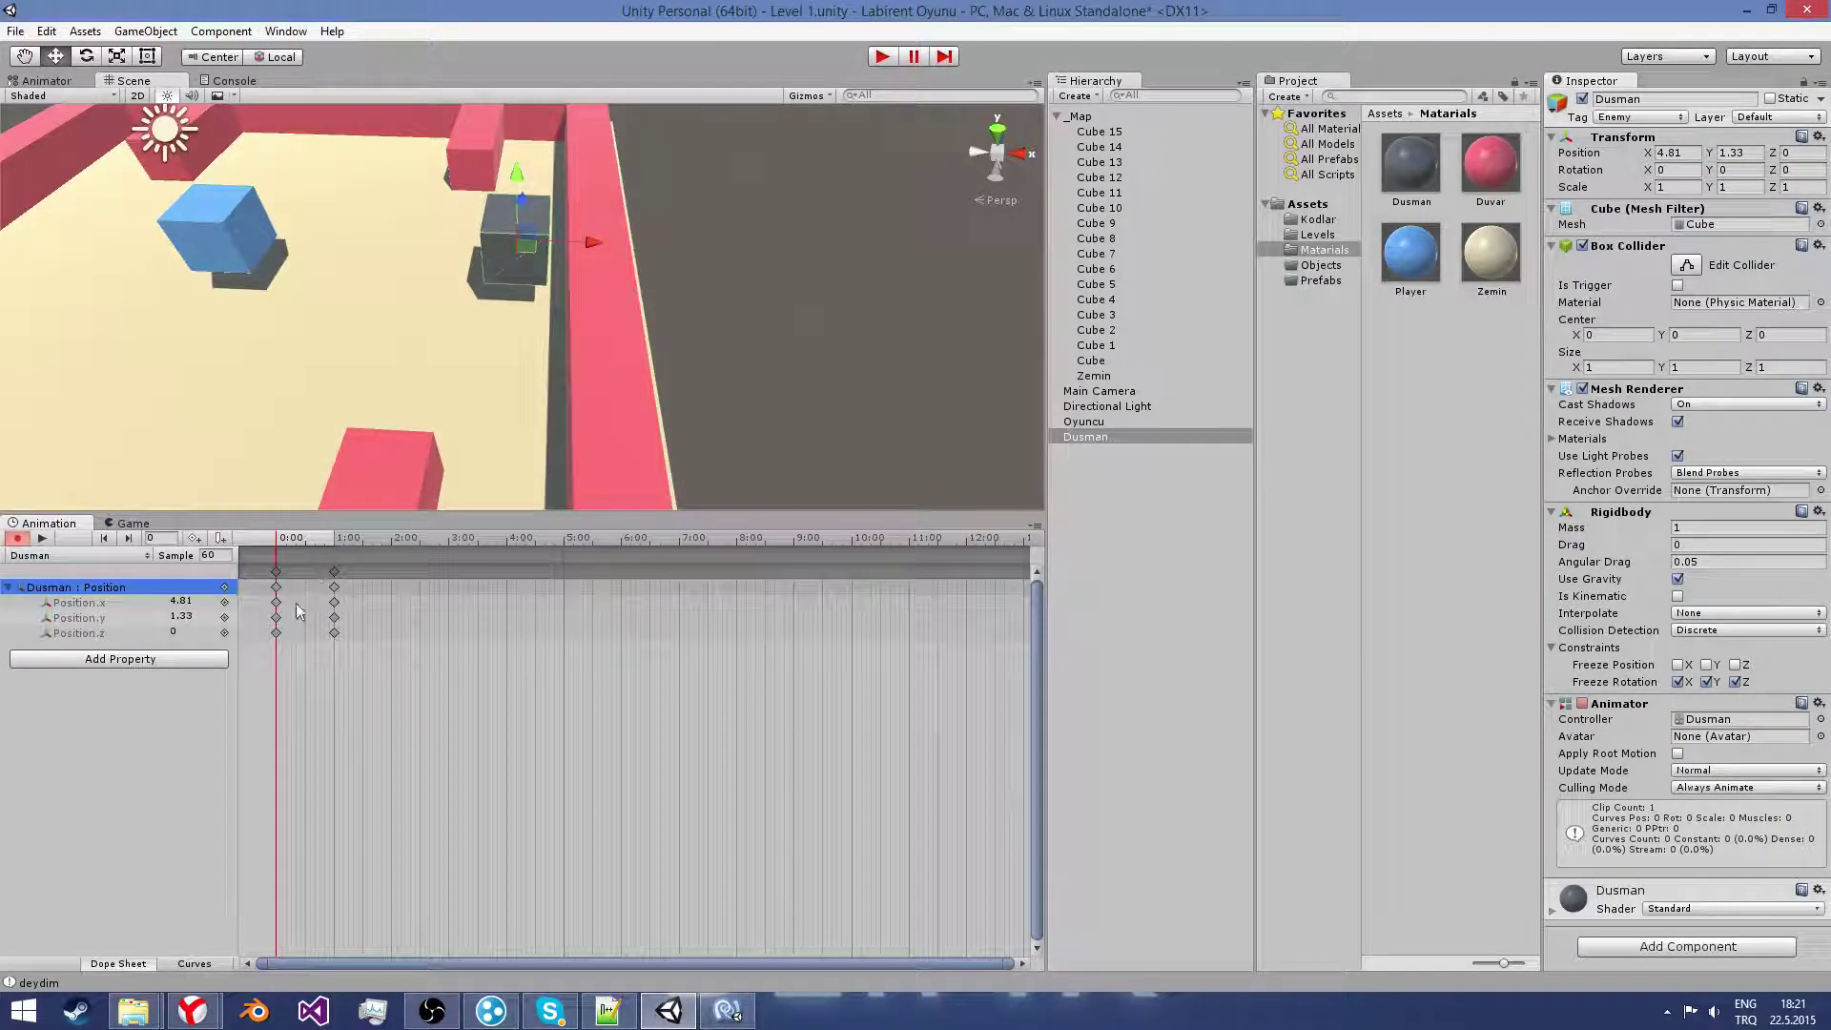
# Step: Record the Dusman cube at Z -5.26, keyed at 0:00 and 1:00, then stop recording
pyautogui.moveTo(401, 381)
pyautogui.mouseDown(button='right')
pyautogui.moveTo(461, 341)
pyautogui.moveTo(408, 307)
pyautogui.moveTo(233, 328)
pyautogui.mouseUp(button='right')
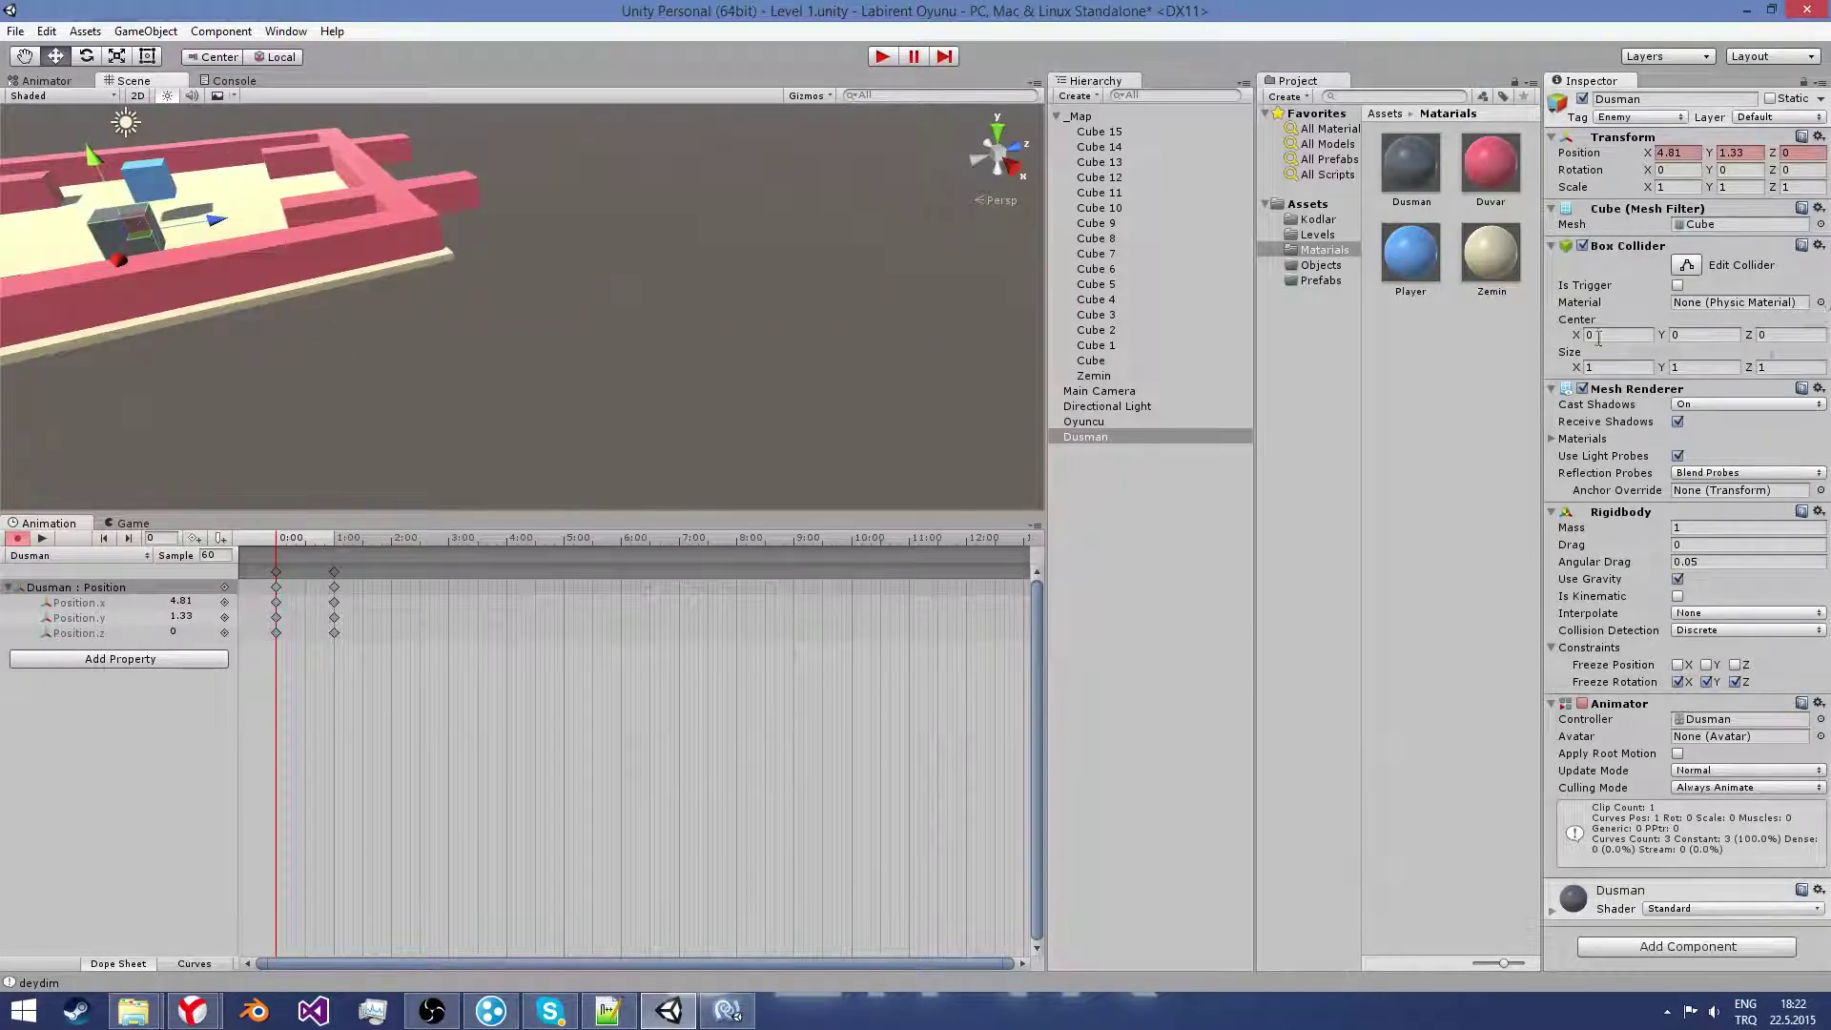
pyautogui.scroll(-5, 856, 334)
pyautogui.moveTo(615, 250); pyautogui.dragTo(426, 265)
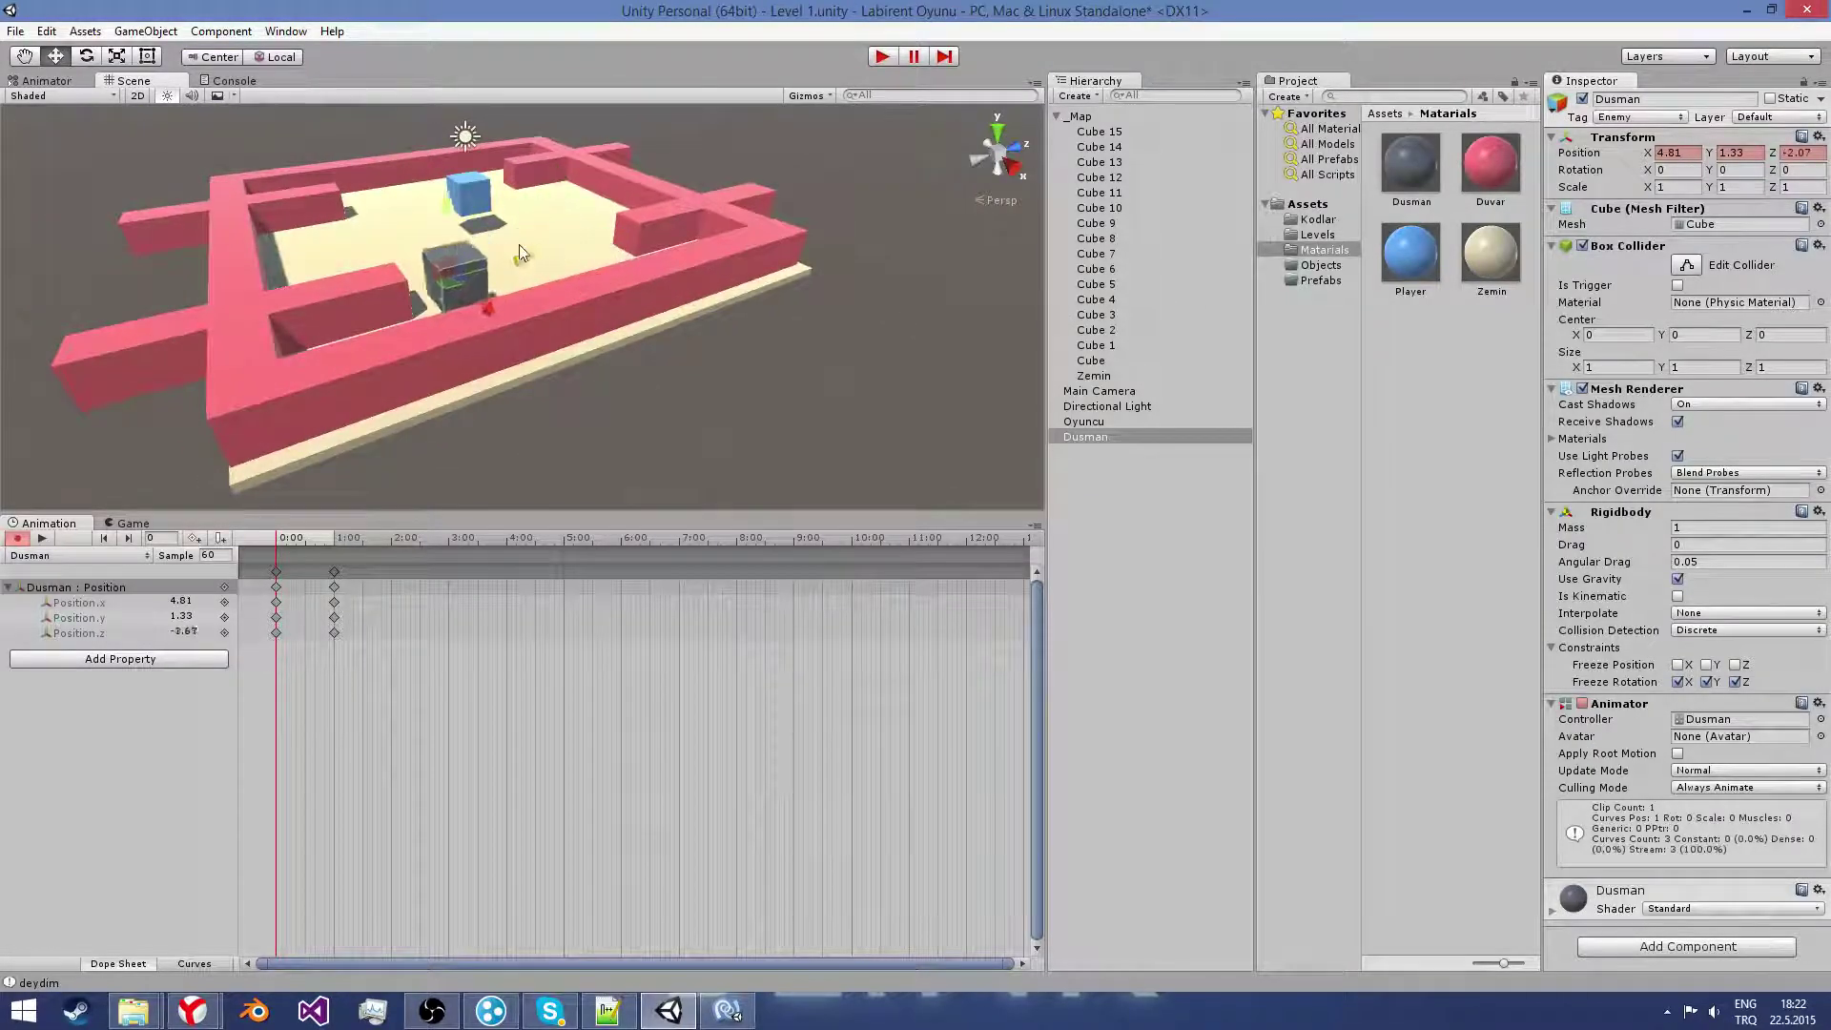
pyautogui.moveTo(426, 264)
pyautogui.mouseDown(button='right')
pyautogui.moveTo(438, 322)
pyautogui.moveTo(479, 288)
pyautogui.mouseUp(button='right')
pyautogui.scroll(3, 437, 322)
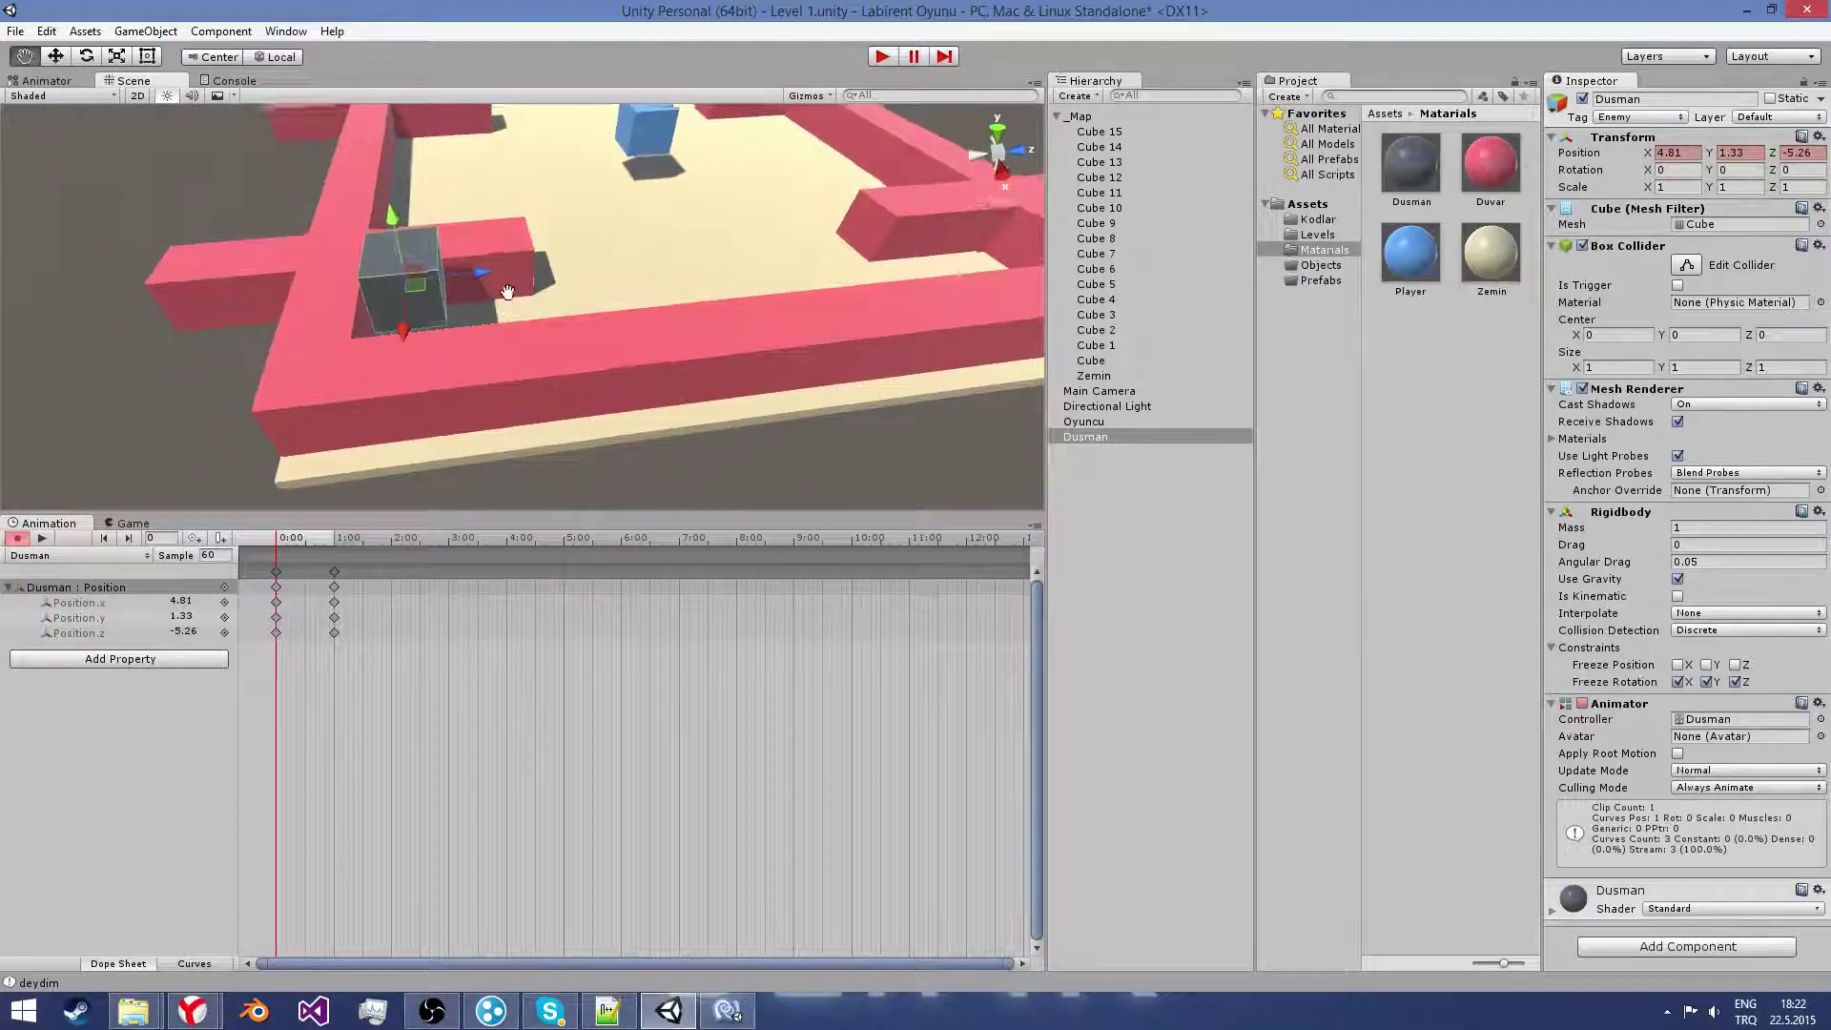
pyautogui.scroll(-2, 512, 314)
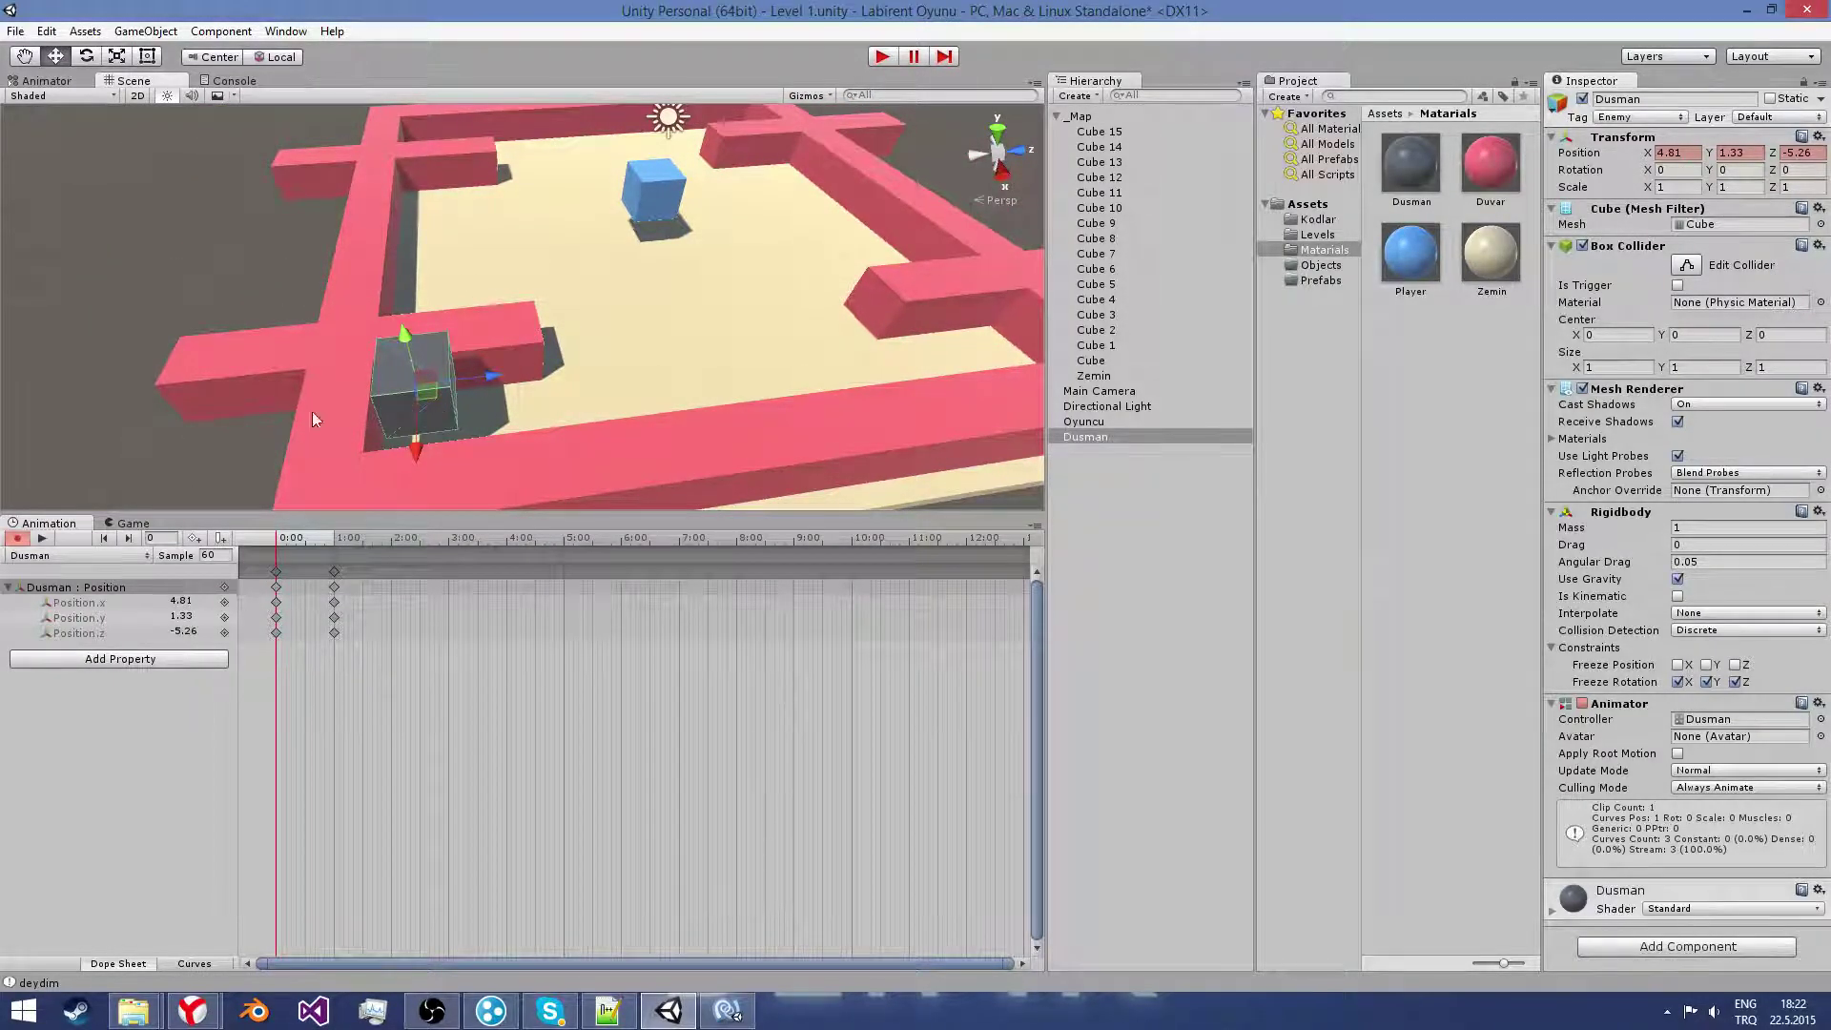
pyautogui.moveTo(254, 435); pyautogui.dragTo(333, 637, button='right')
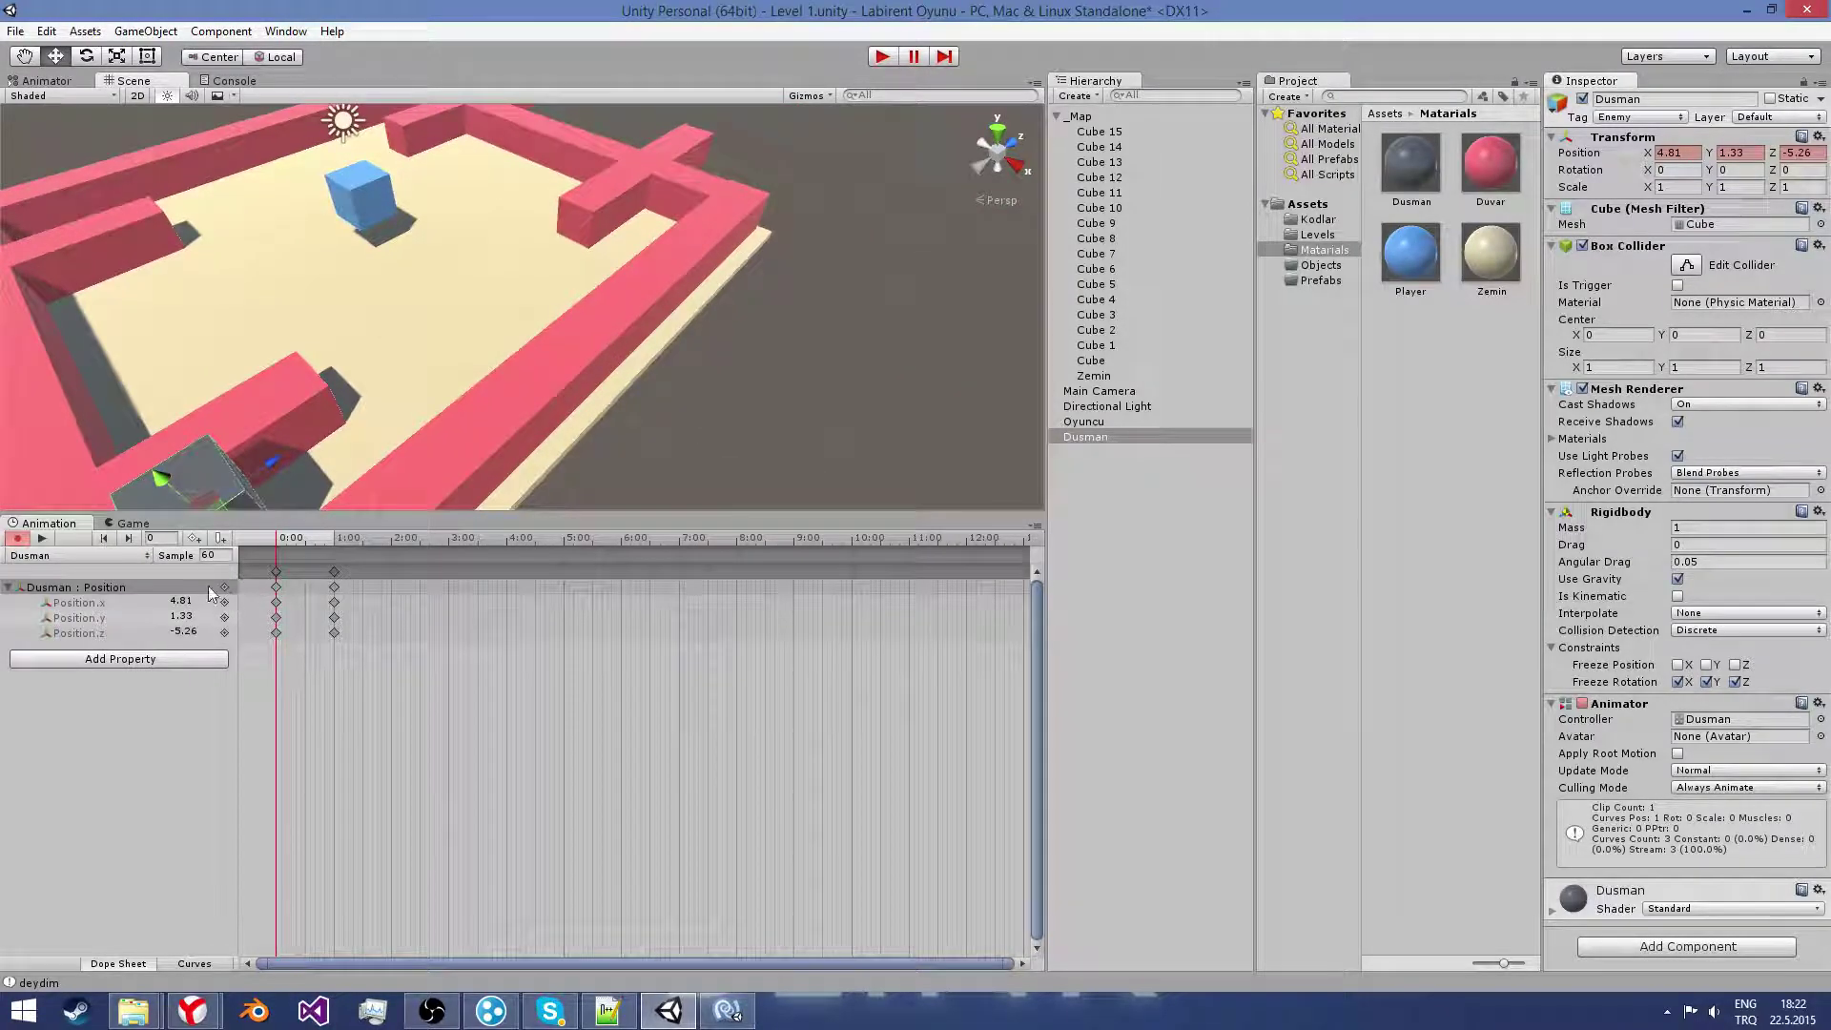
pyautogui.click(81, 605)
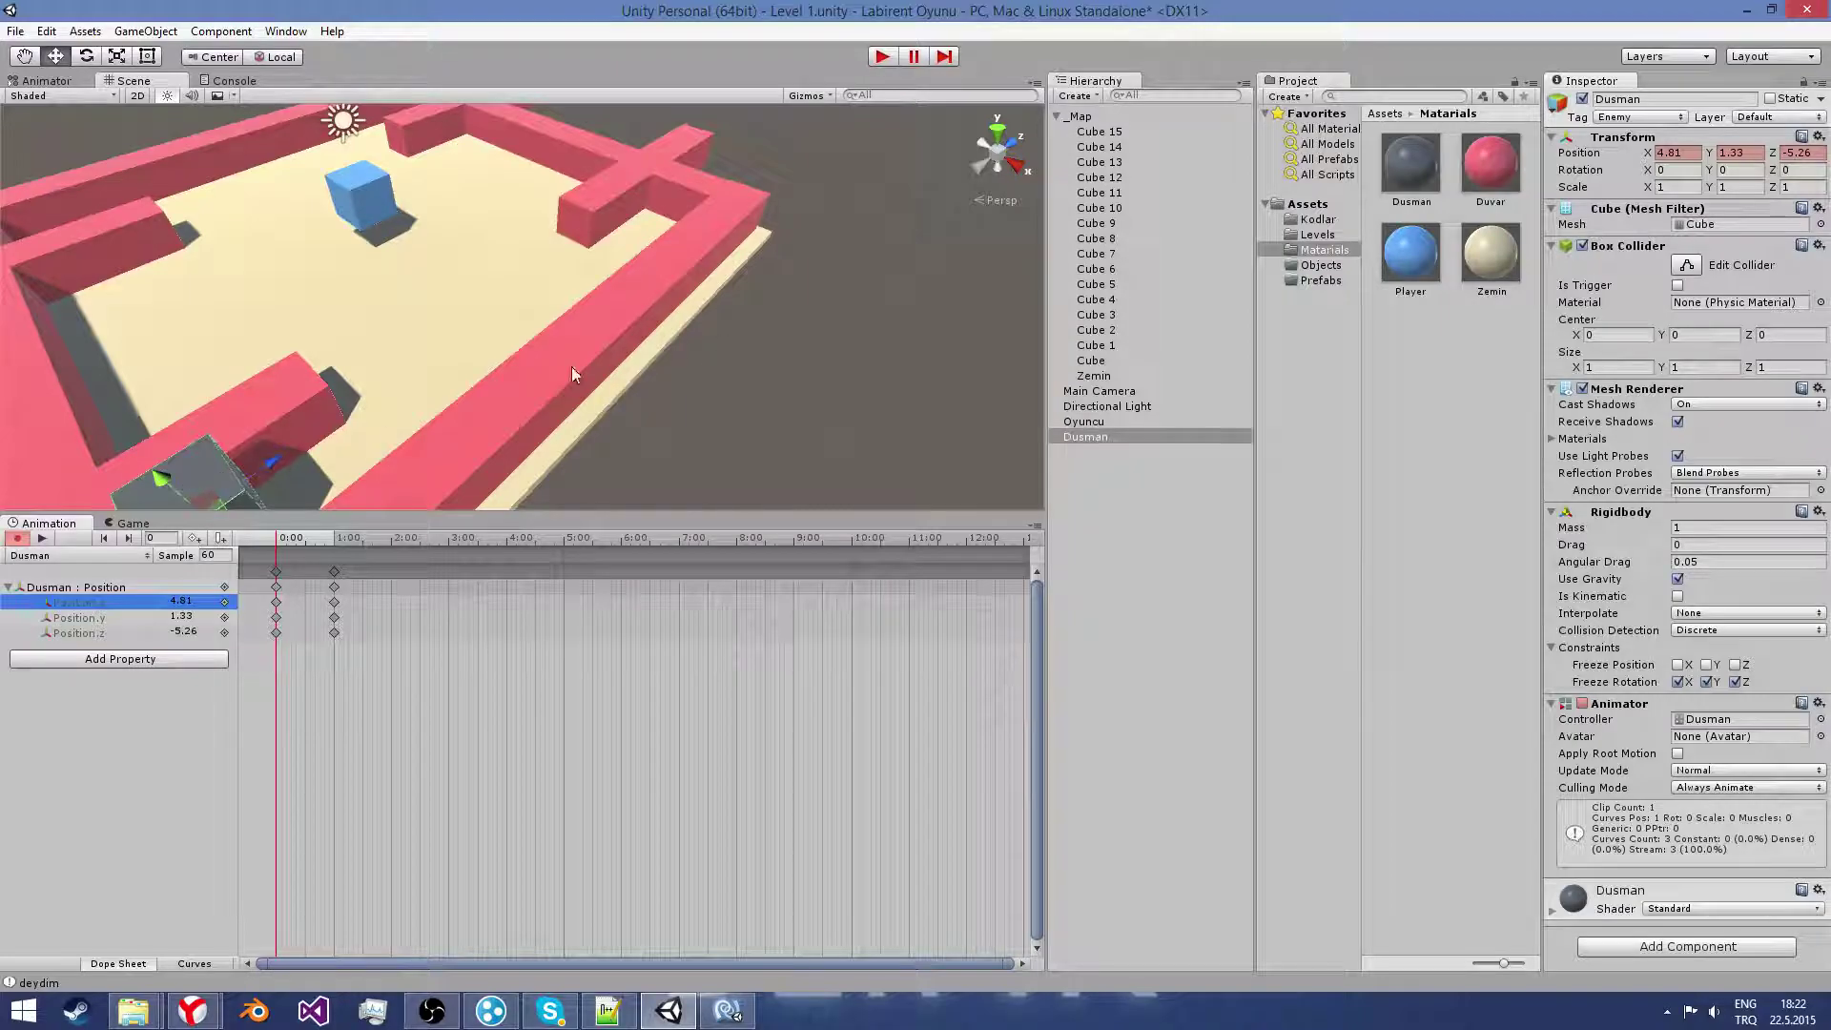
pyautogui.moveTo(240, 488)
pyautogui.mouseDown()
pyautogui.moveTo(465, 315)
pyautogui.moveTo(441, 343)
pyautogui.mouseUp()
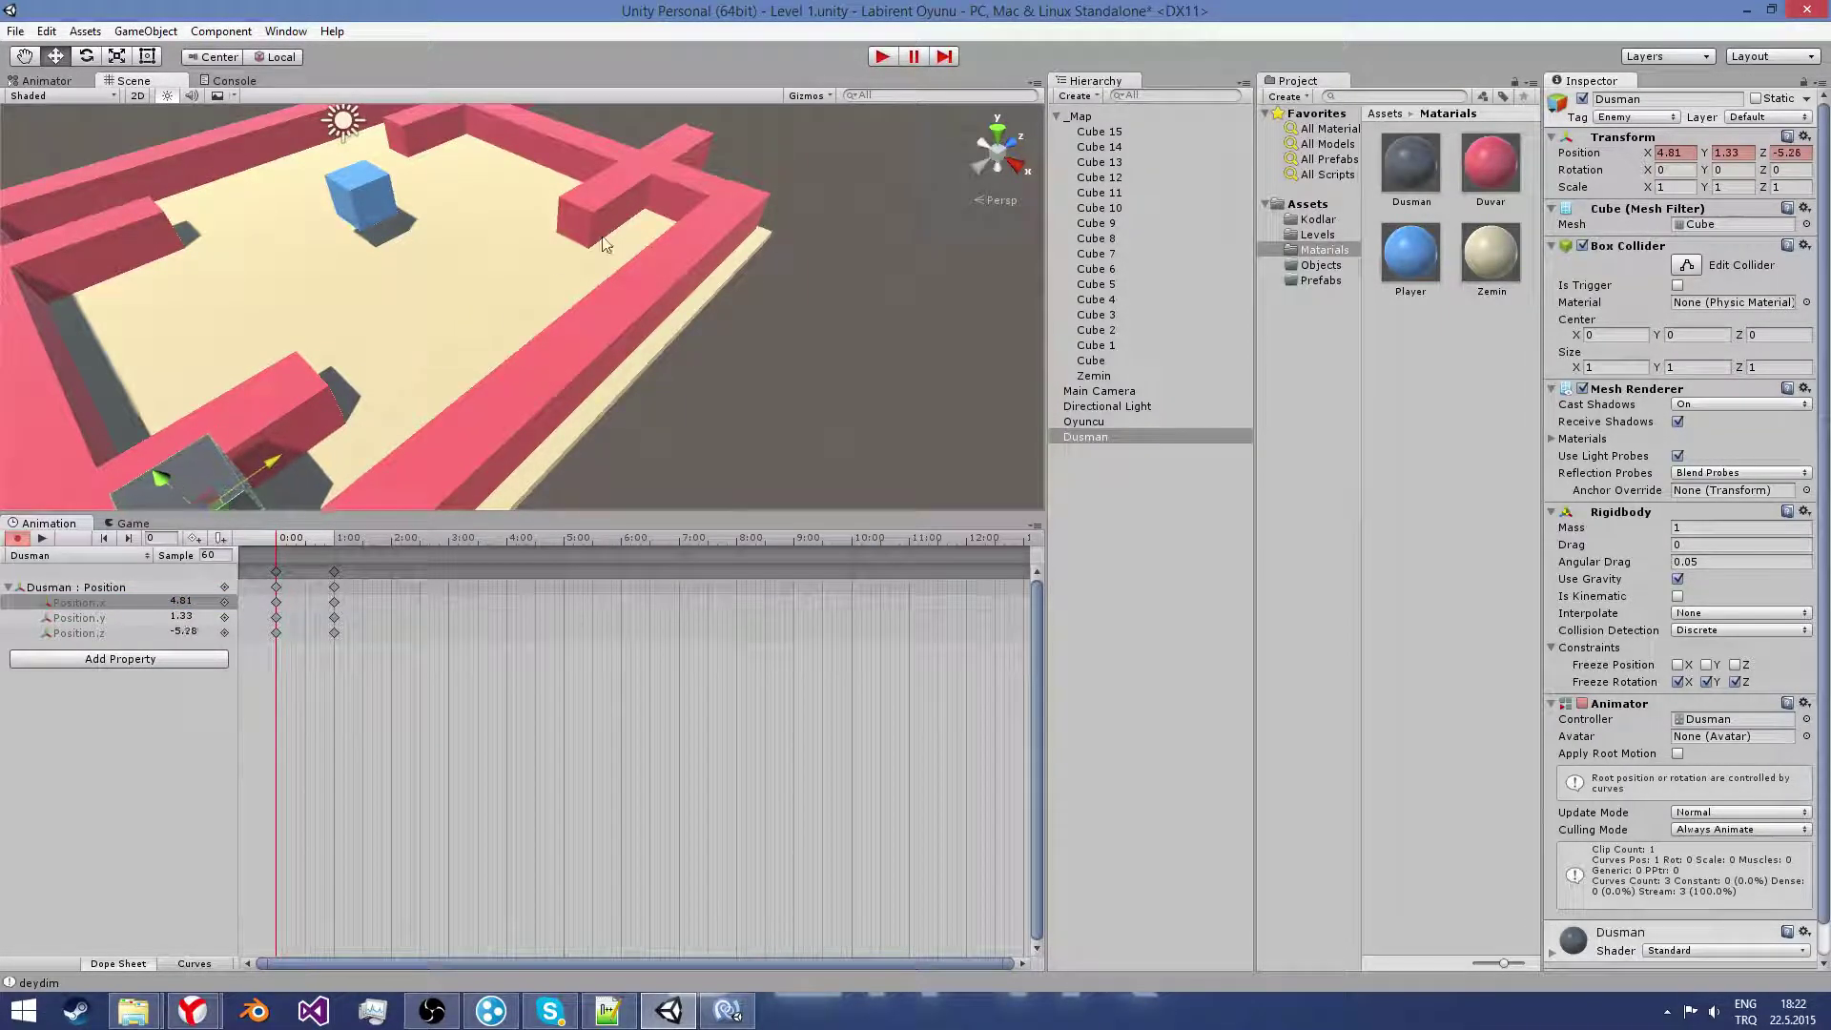
pyautogui.click(268, 553)
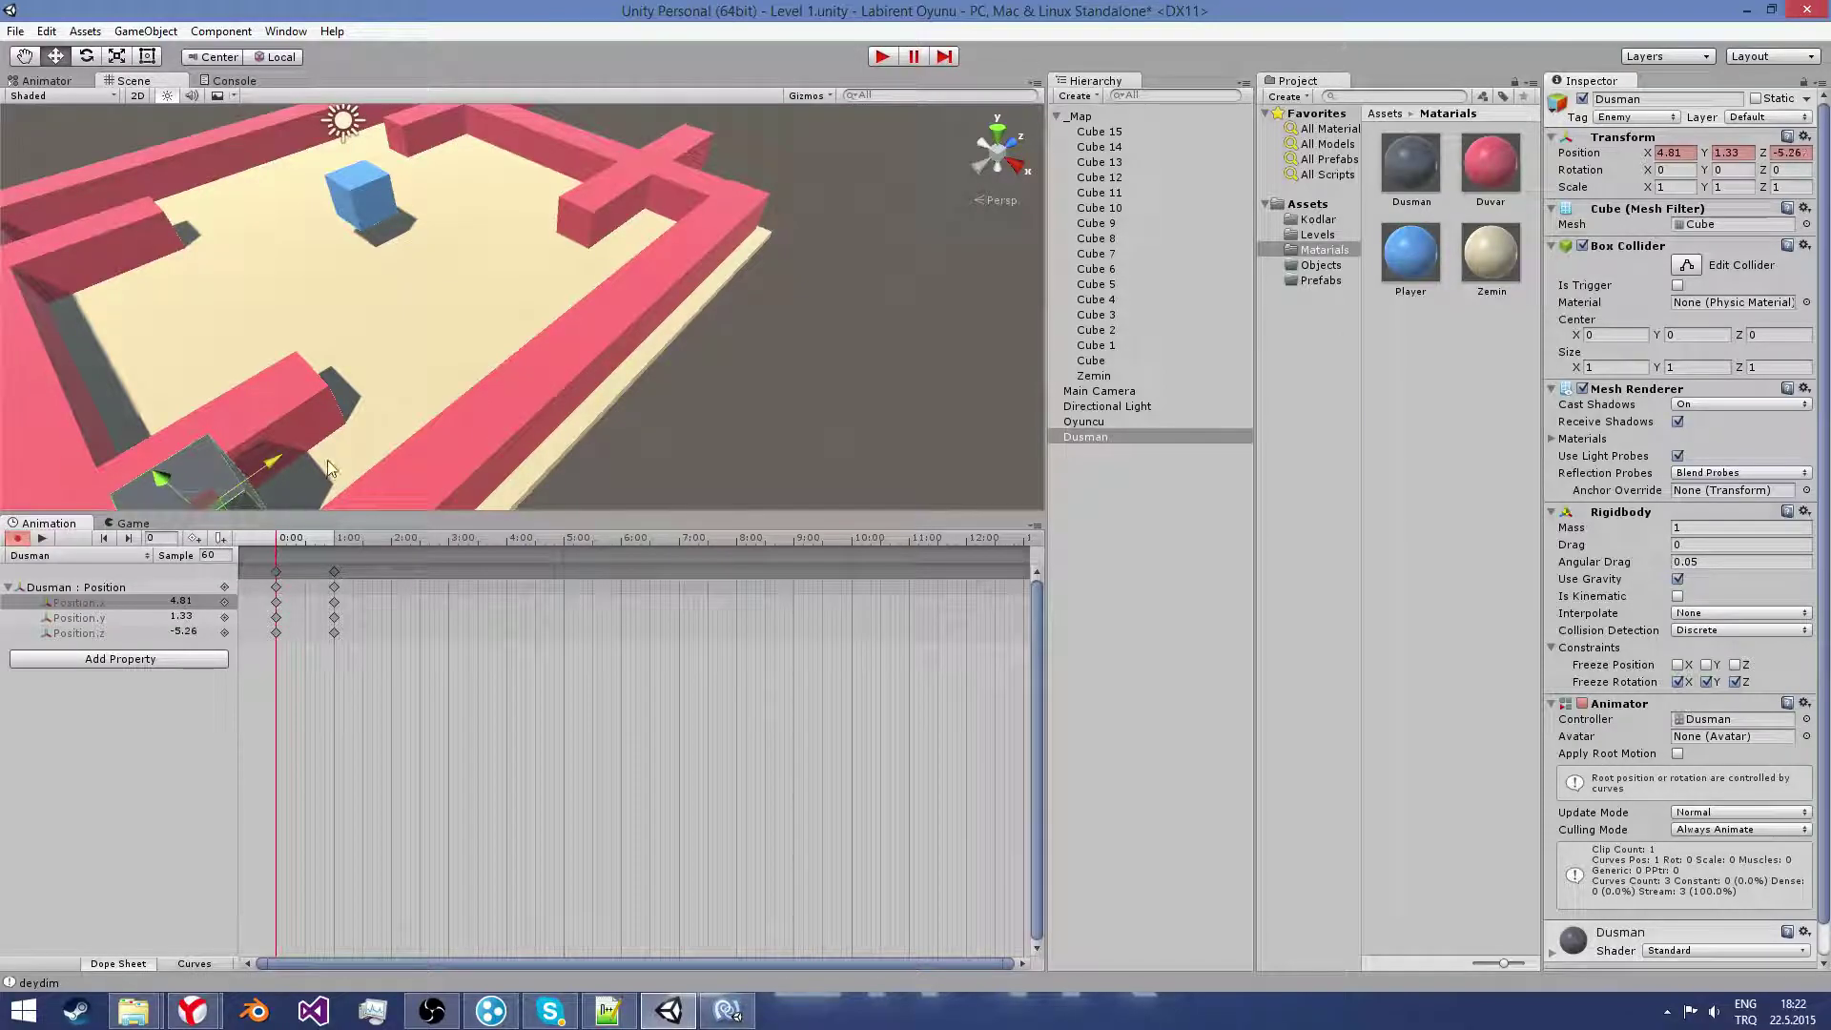
pyautogui.click(18, 540)
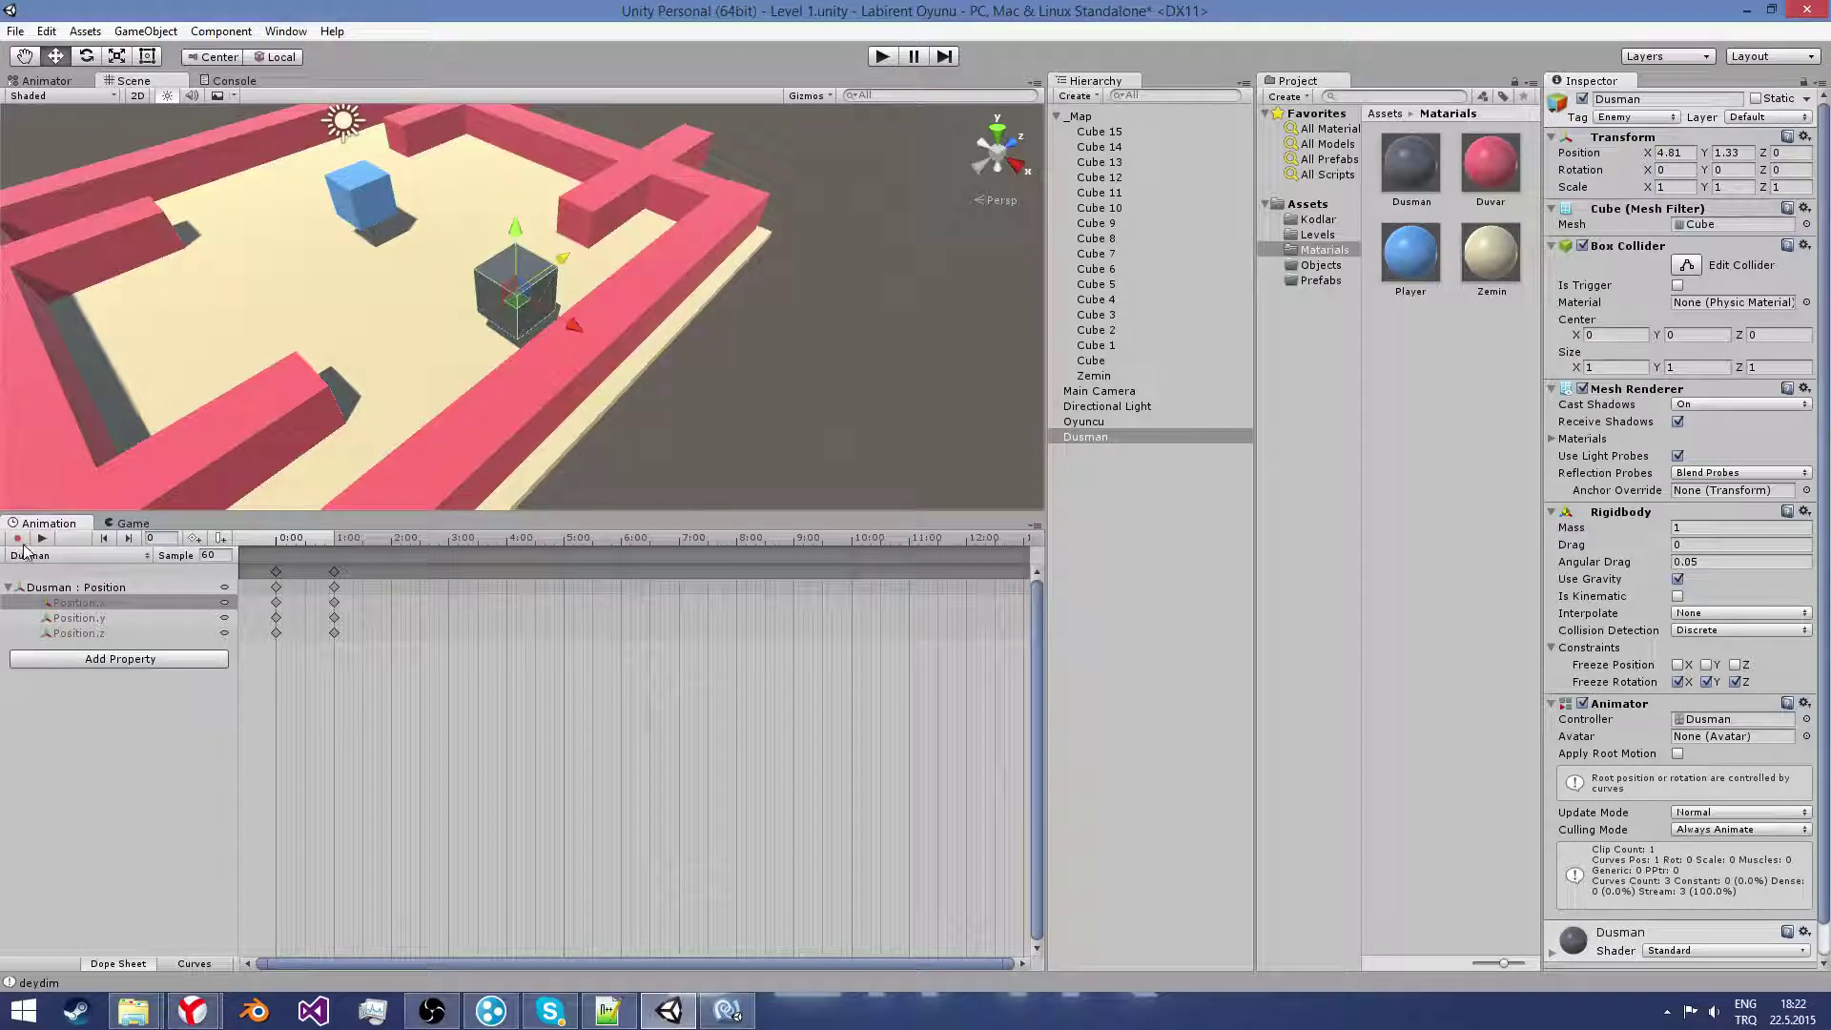
# Step: Resume recording, undo an accidental rotation track, and preview the Dusman clip from frame 0
pyautogui.click(18, 539)
pyautogui.moveTo(343, 448)
pyautogui.keyDown('alt'); pyautogui.mouseDown()
pyautogui.moveTo(411, 459)
pyautogui.moveTo(509, 387)
pyautogui.mouseUp(); pyautogui.keyUp('alt')
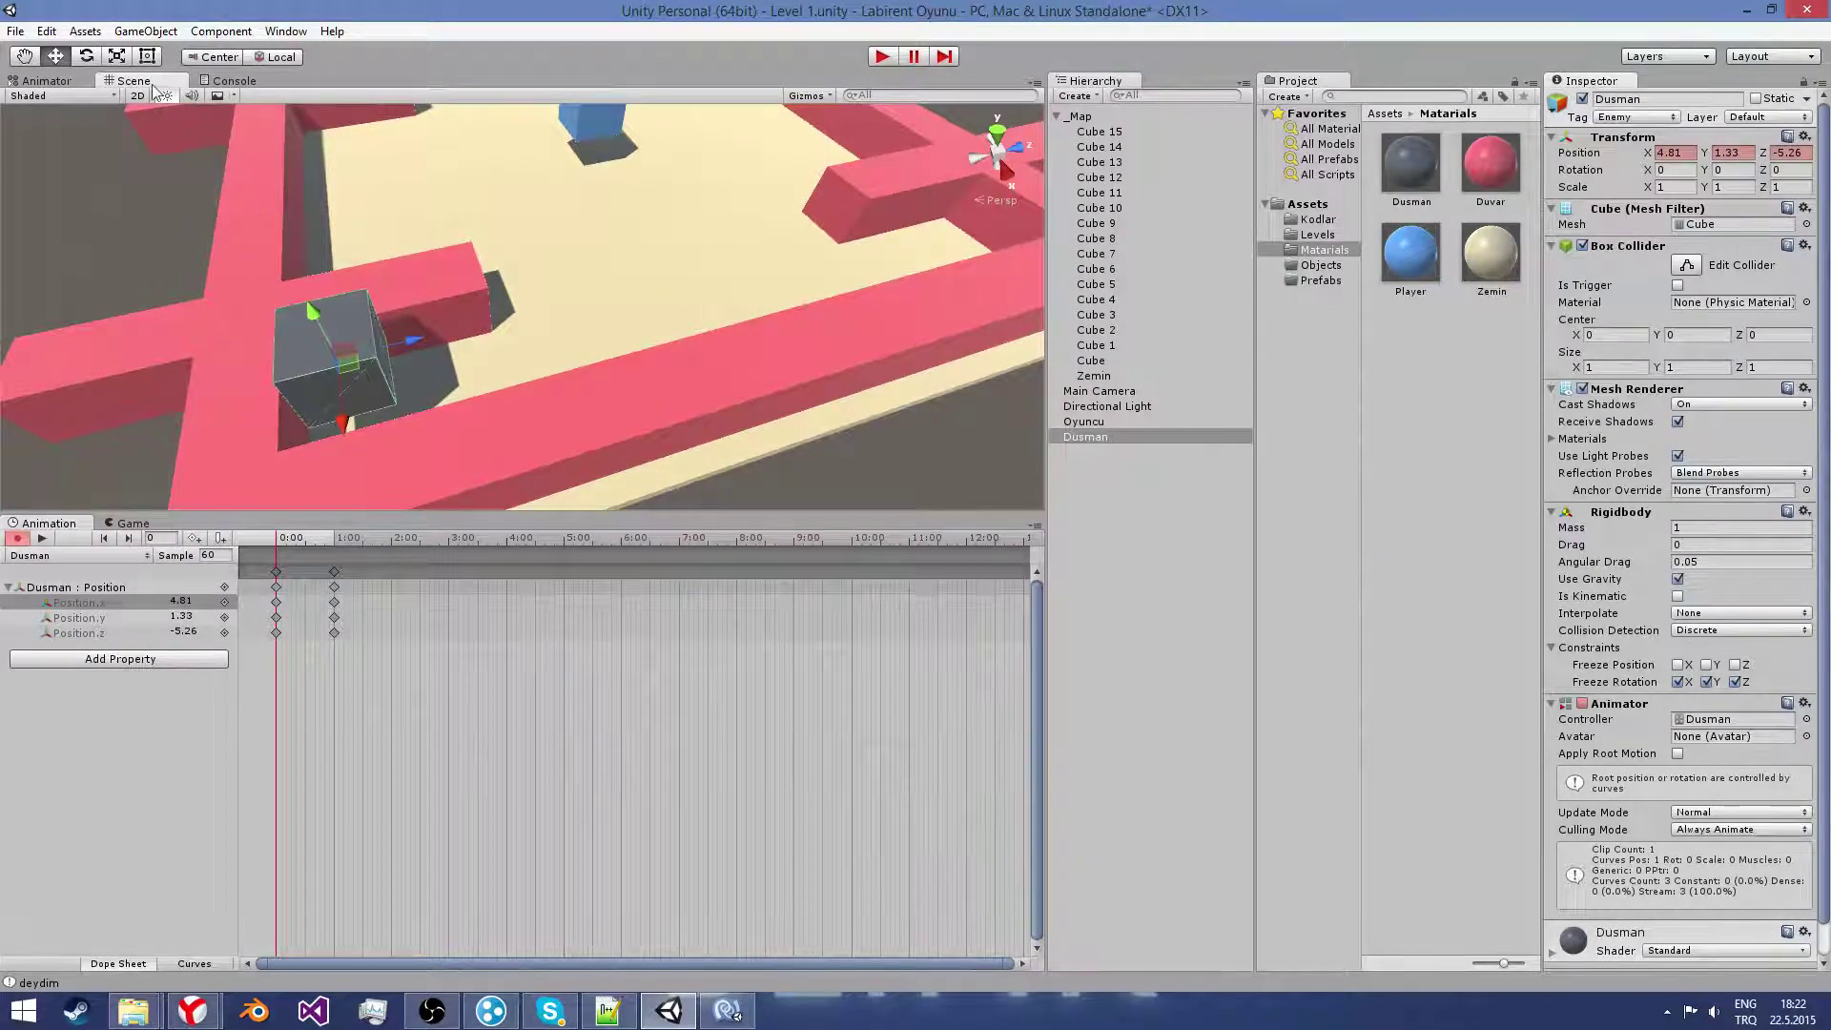
pyautogui.press('e')
pyautogui.moveTo(391, 372)
pyautogui.mouseDown()
pyautogui.moveTo(414, 383)
pyautogui.moveTo(381, 435)
pyautogui.mouseUp()
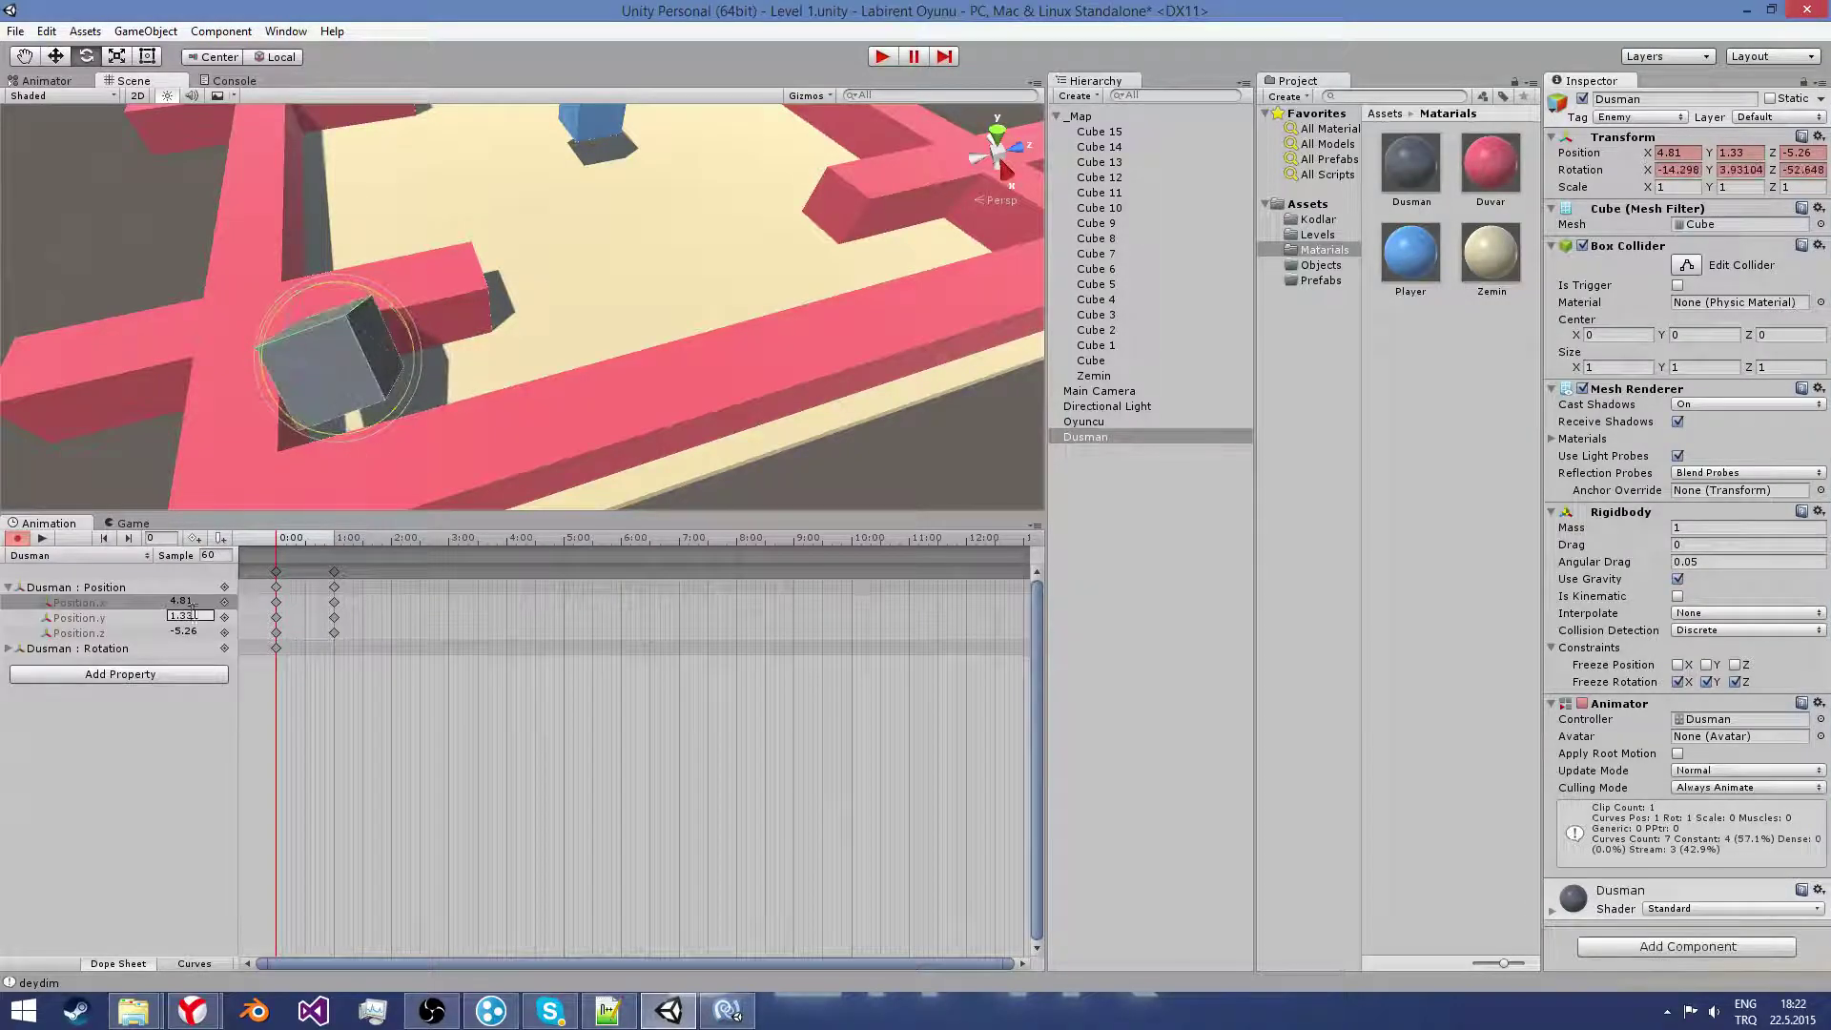
pyautogui.moveTo(268, 551); pyautogui.dragTo(317, 553)
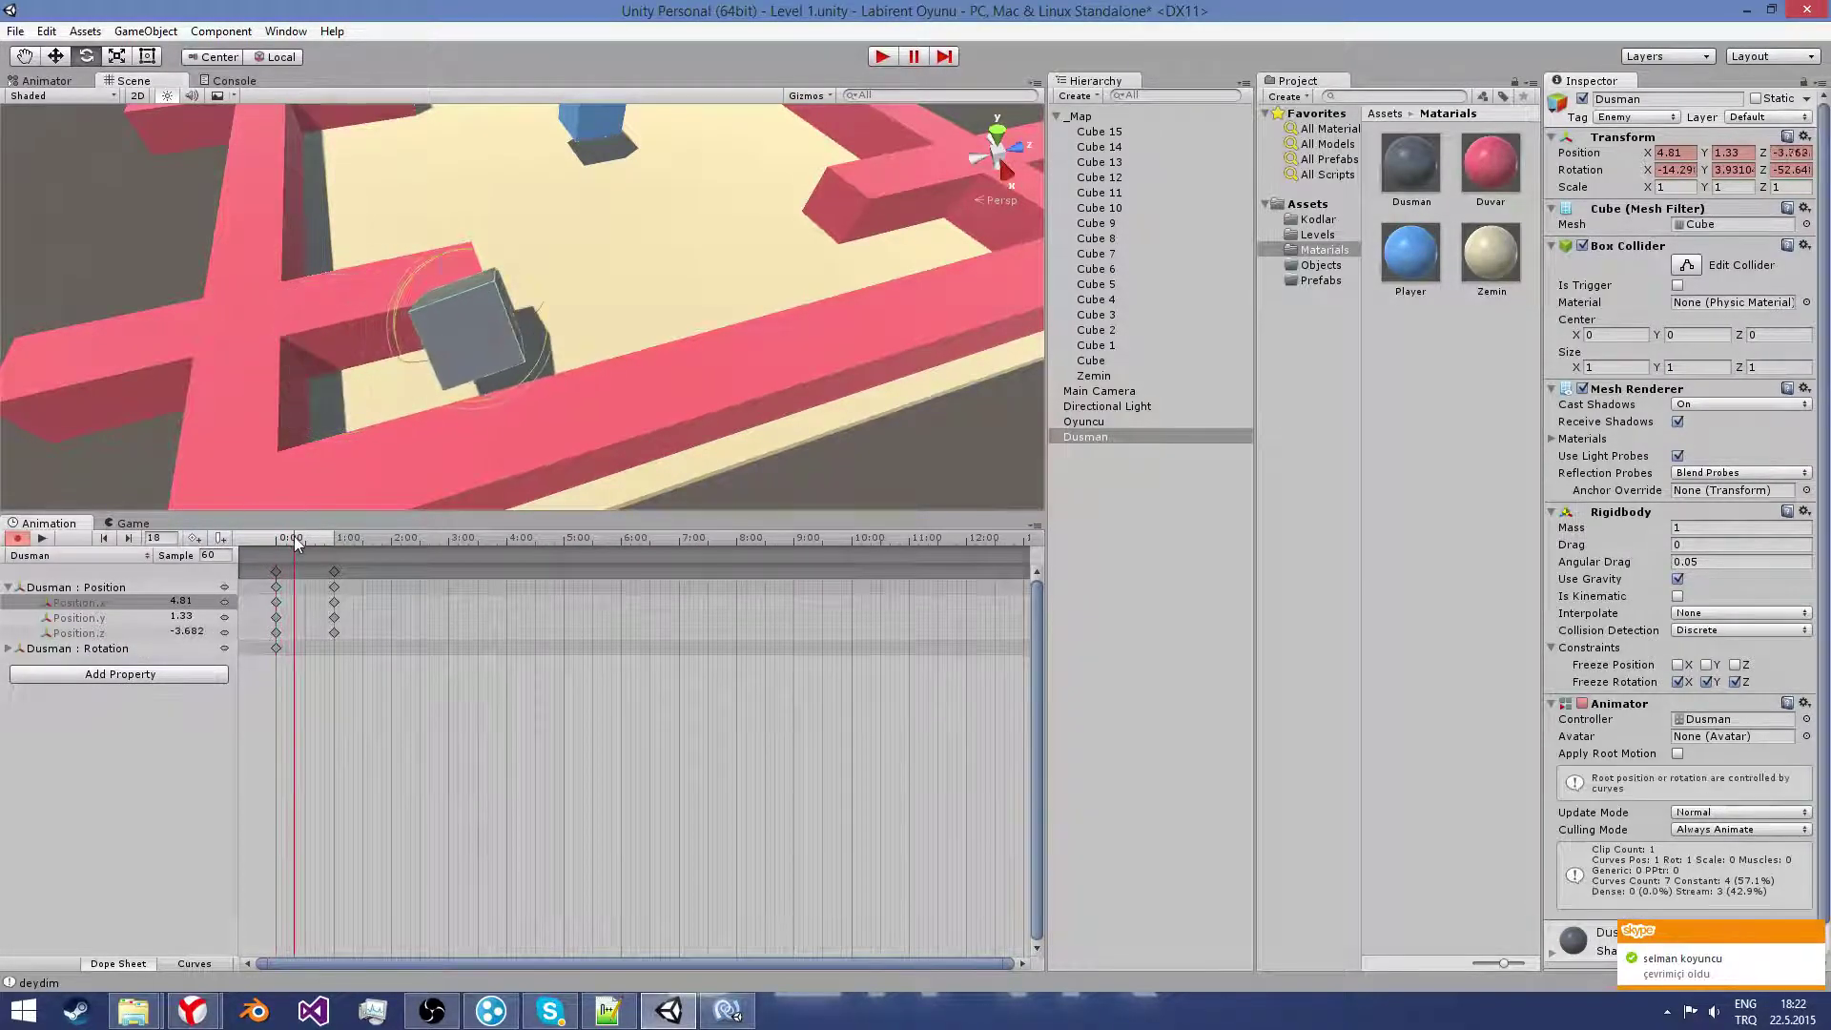
pyautogui.hotkey('ctrl', 'z')
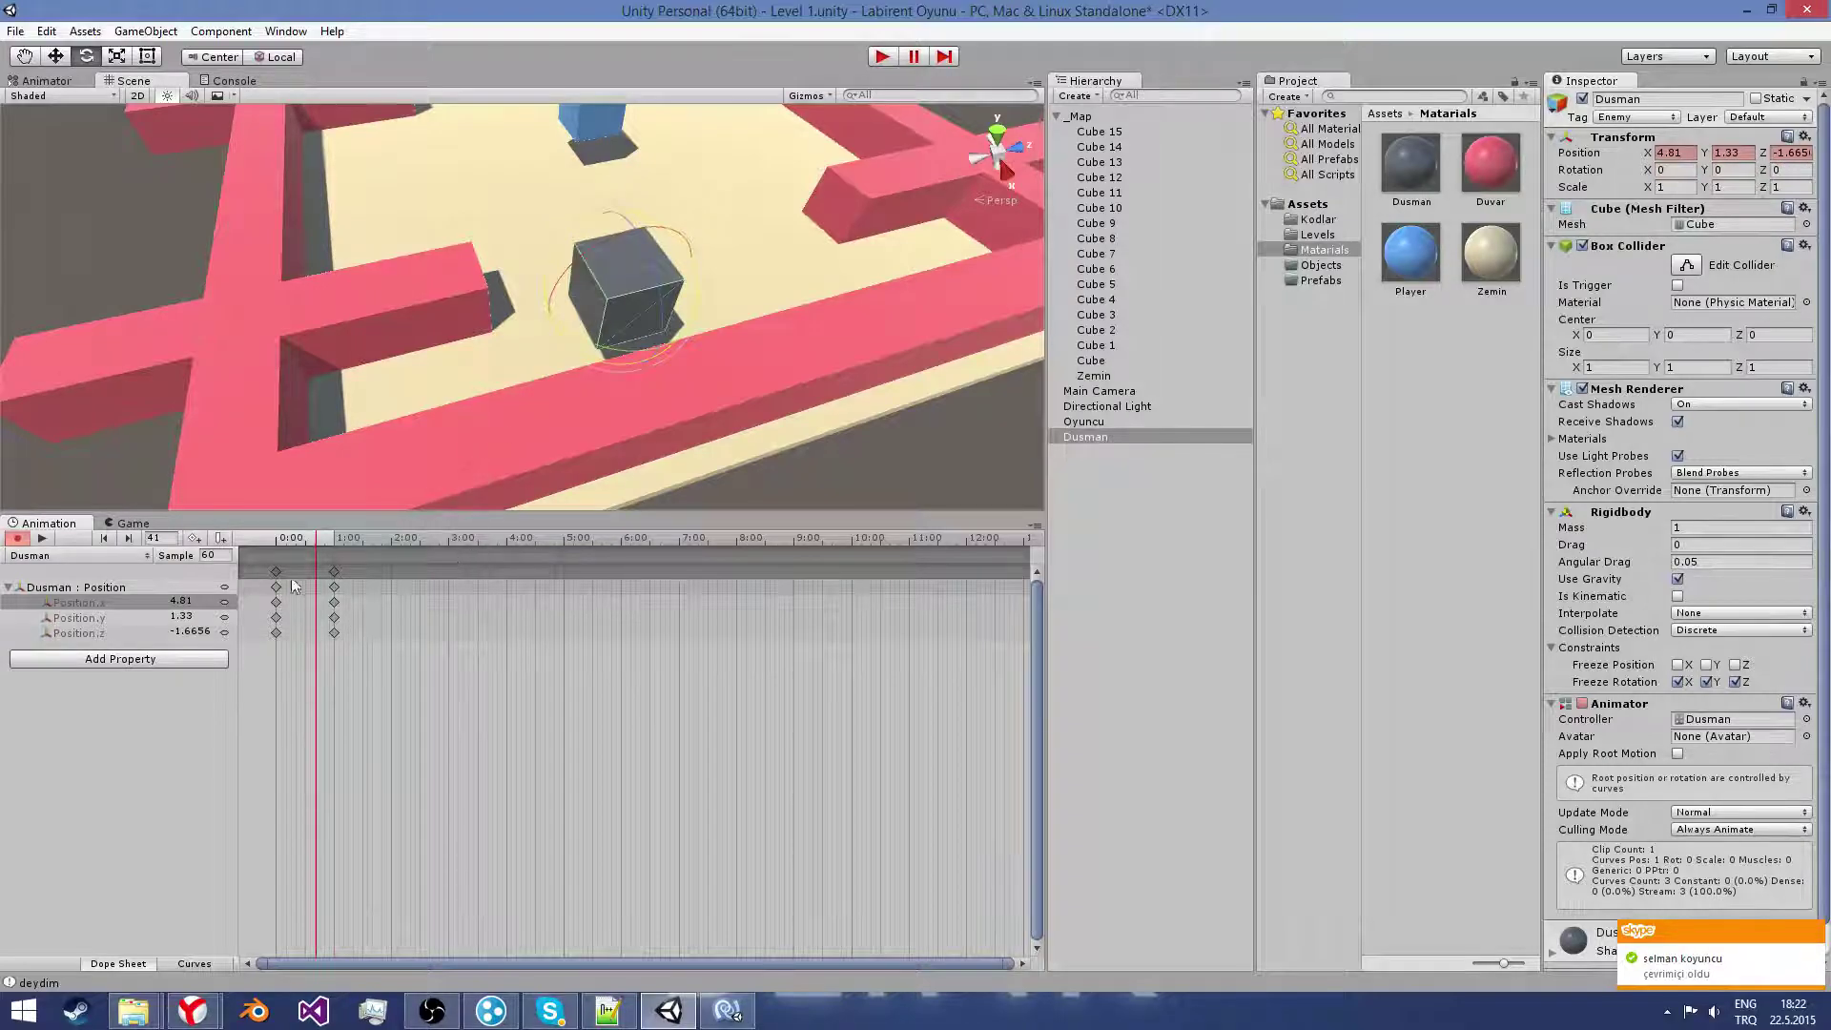
pyautogui.click(246, 542)
pyautogui.click(45, 540)
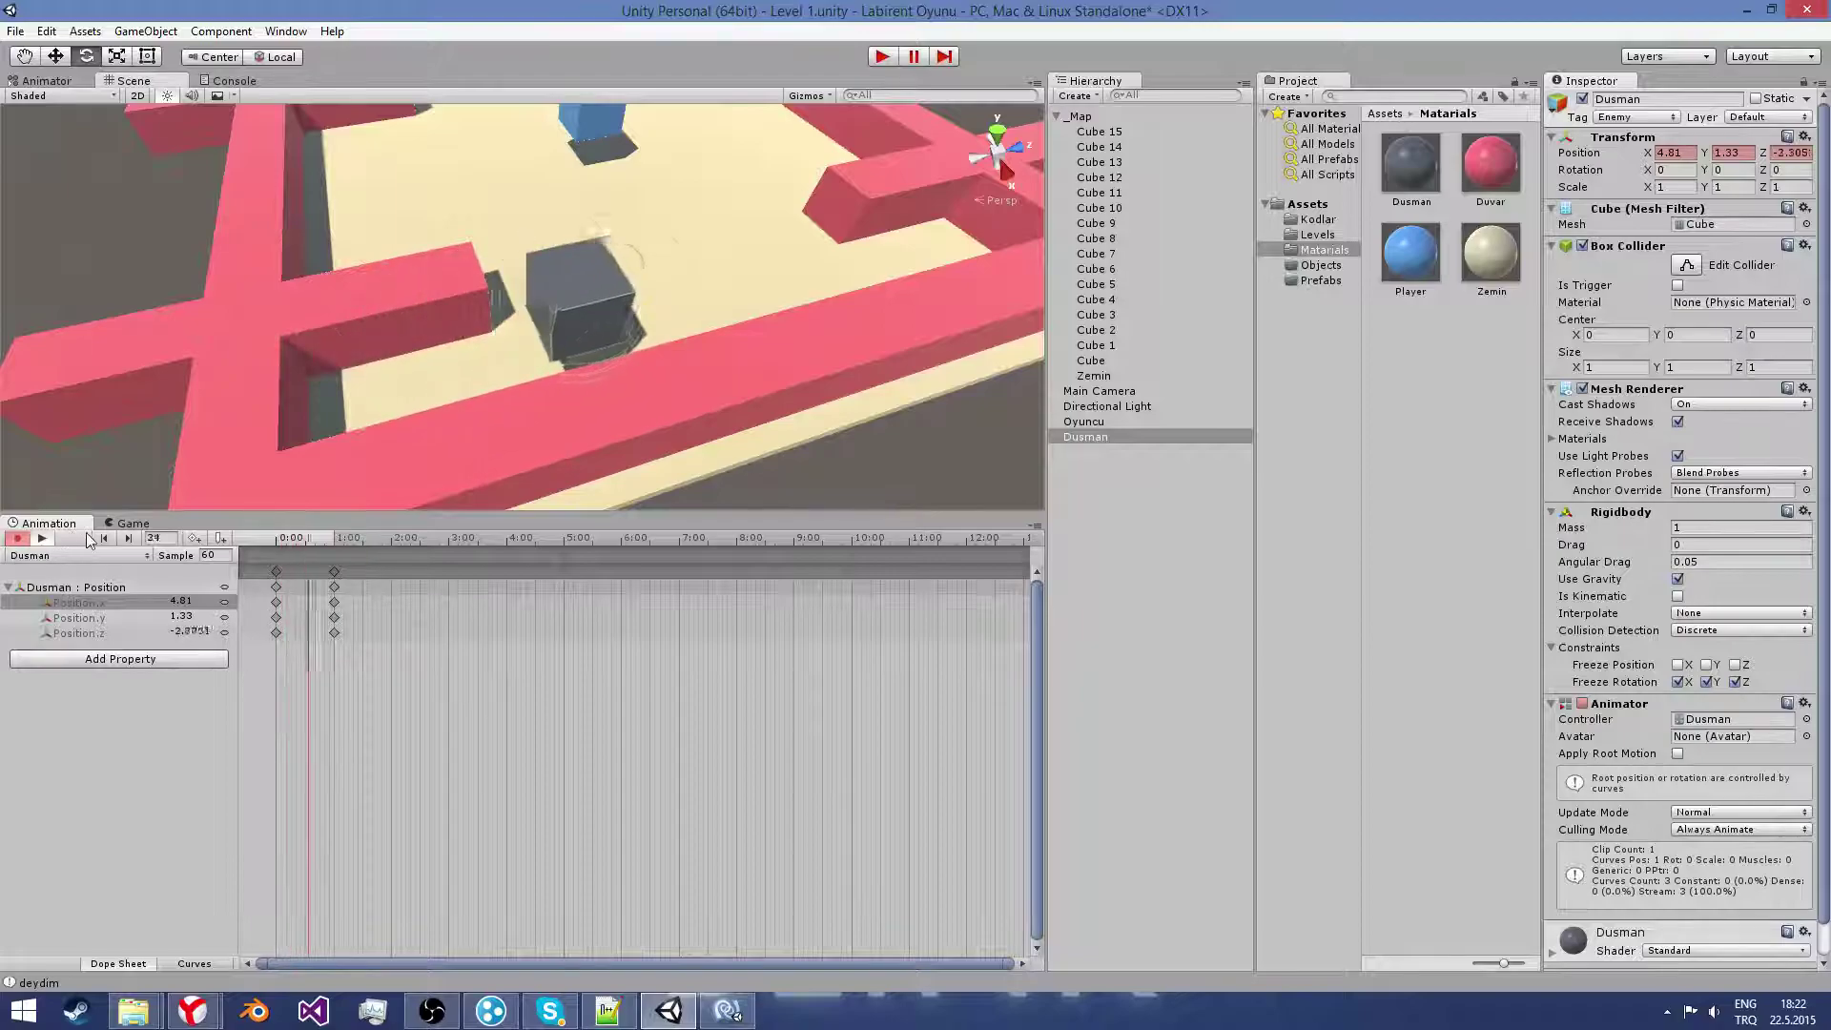
pyautogui.click(42, 538)
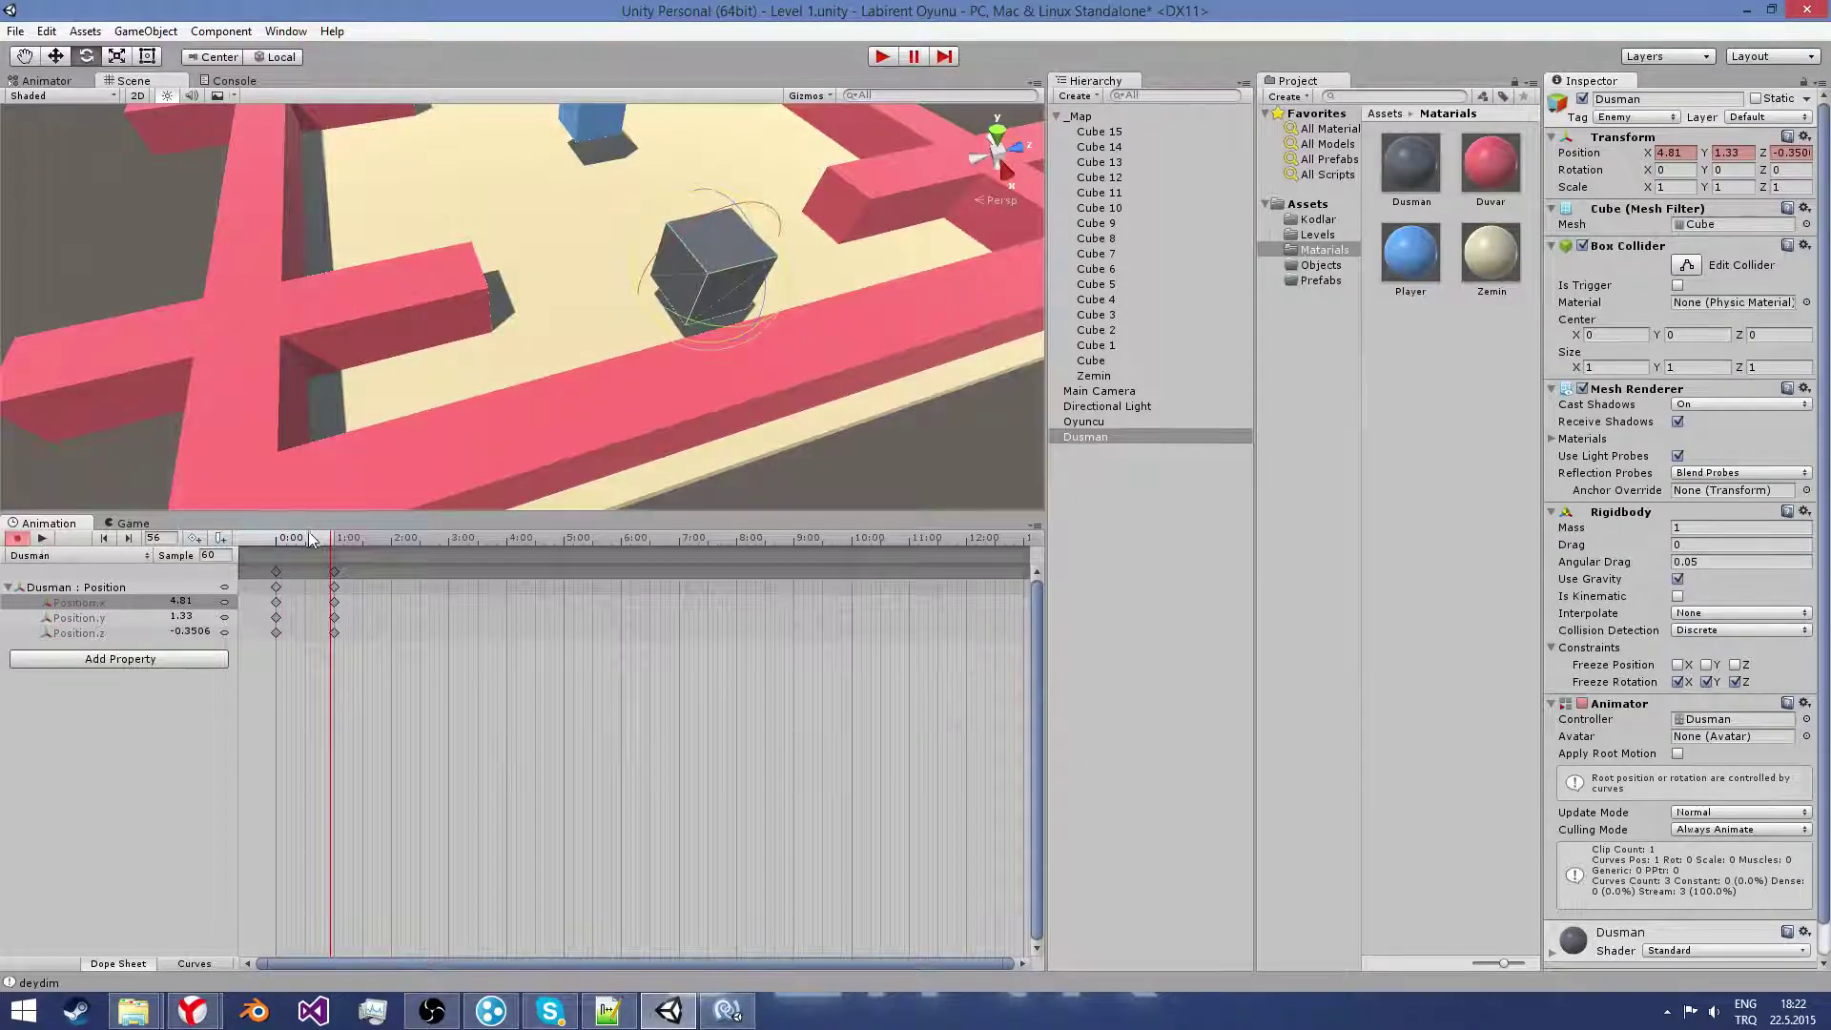
pyautogui.moveTo(311, 538); pyautogui.dragTo(233, 543)
# Step: Move the 1:00 keys to 1:30 and slide the cube along Z to the far wall
pyautogui.click(335, 573)
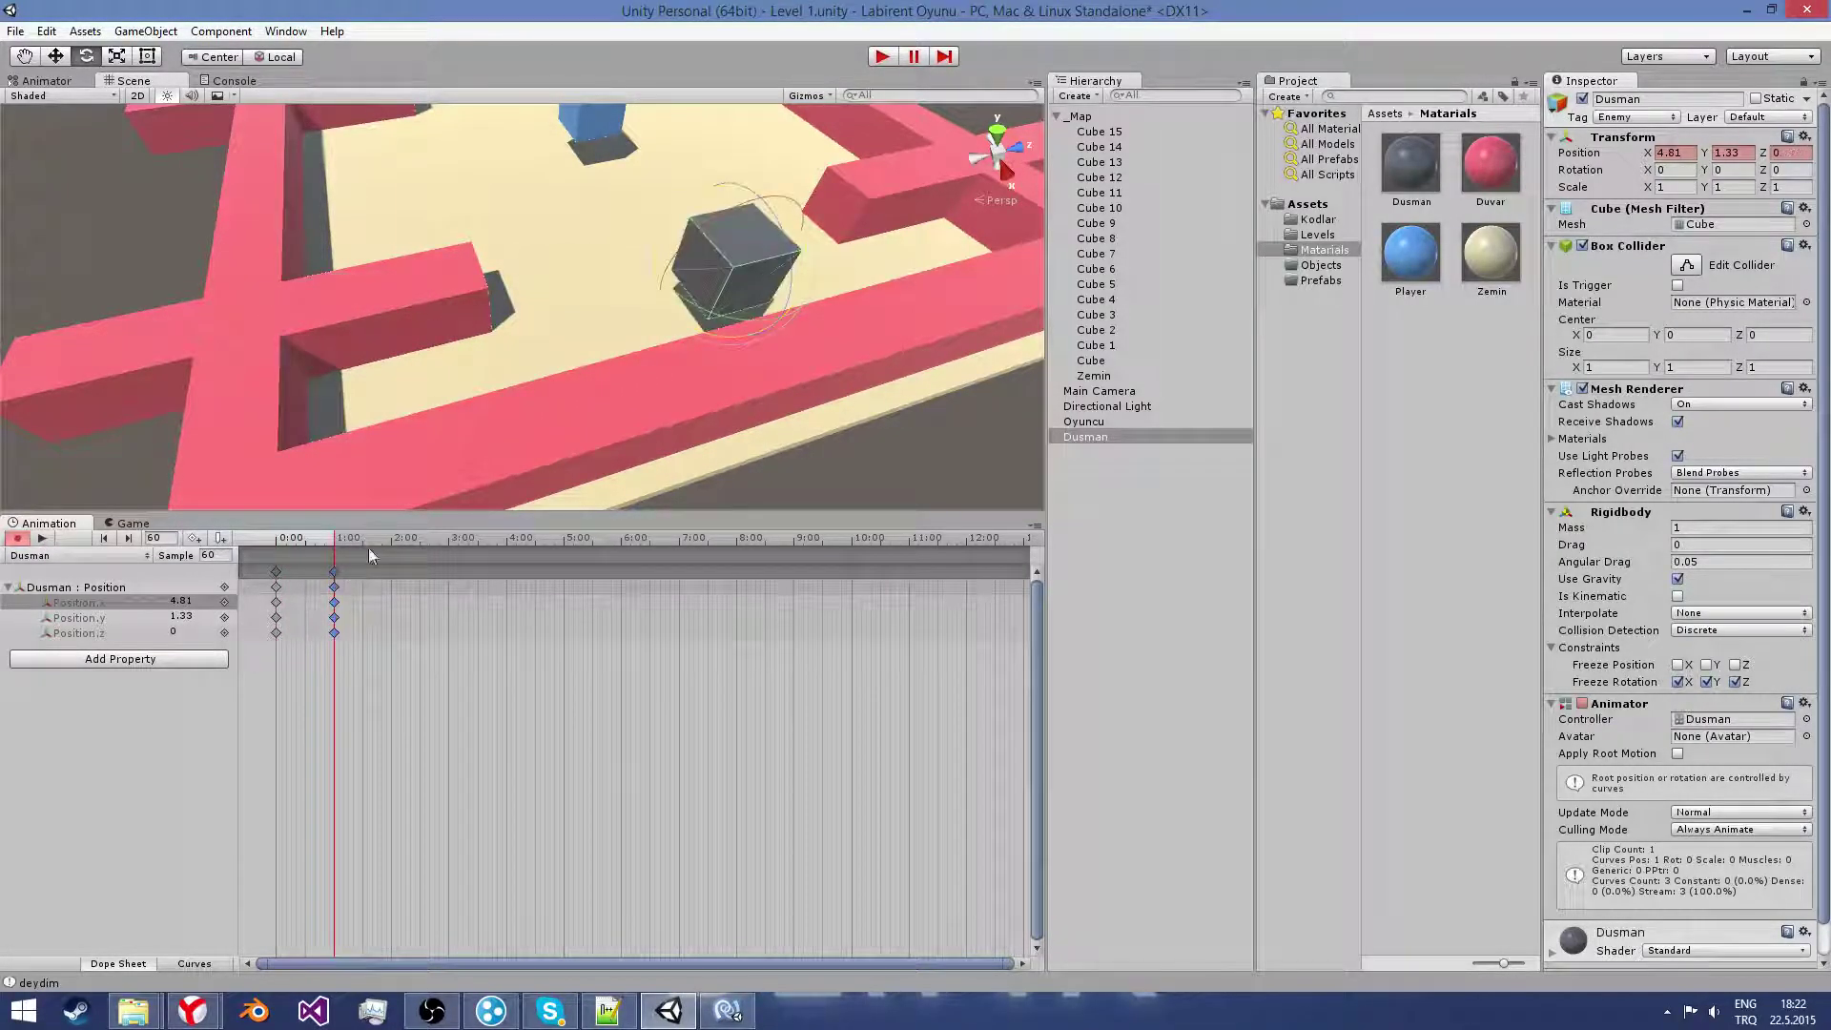
pyautogui.moveTo(544, 384); pyautogui.dragTo(380, 519, button='middle')
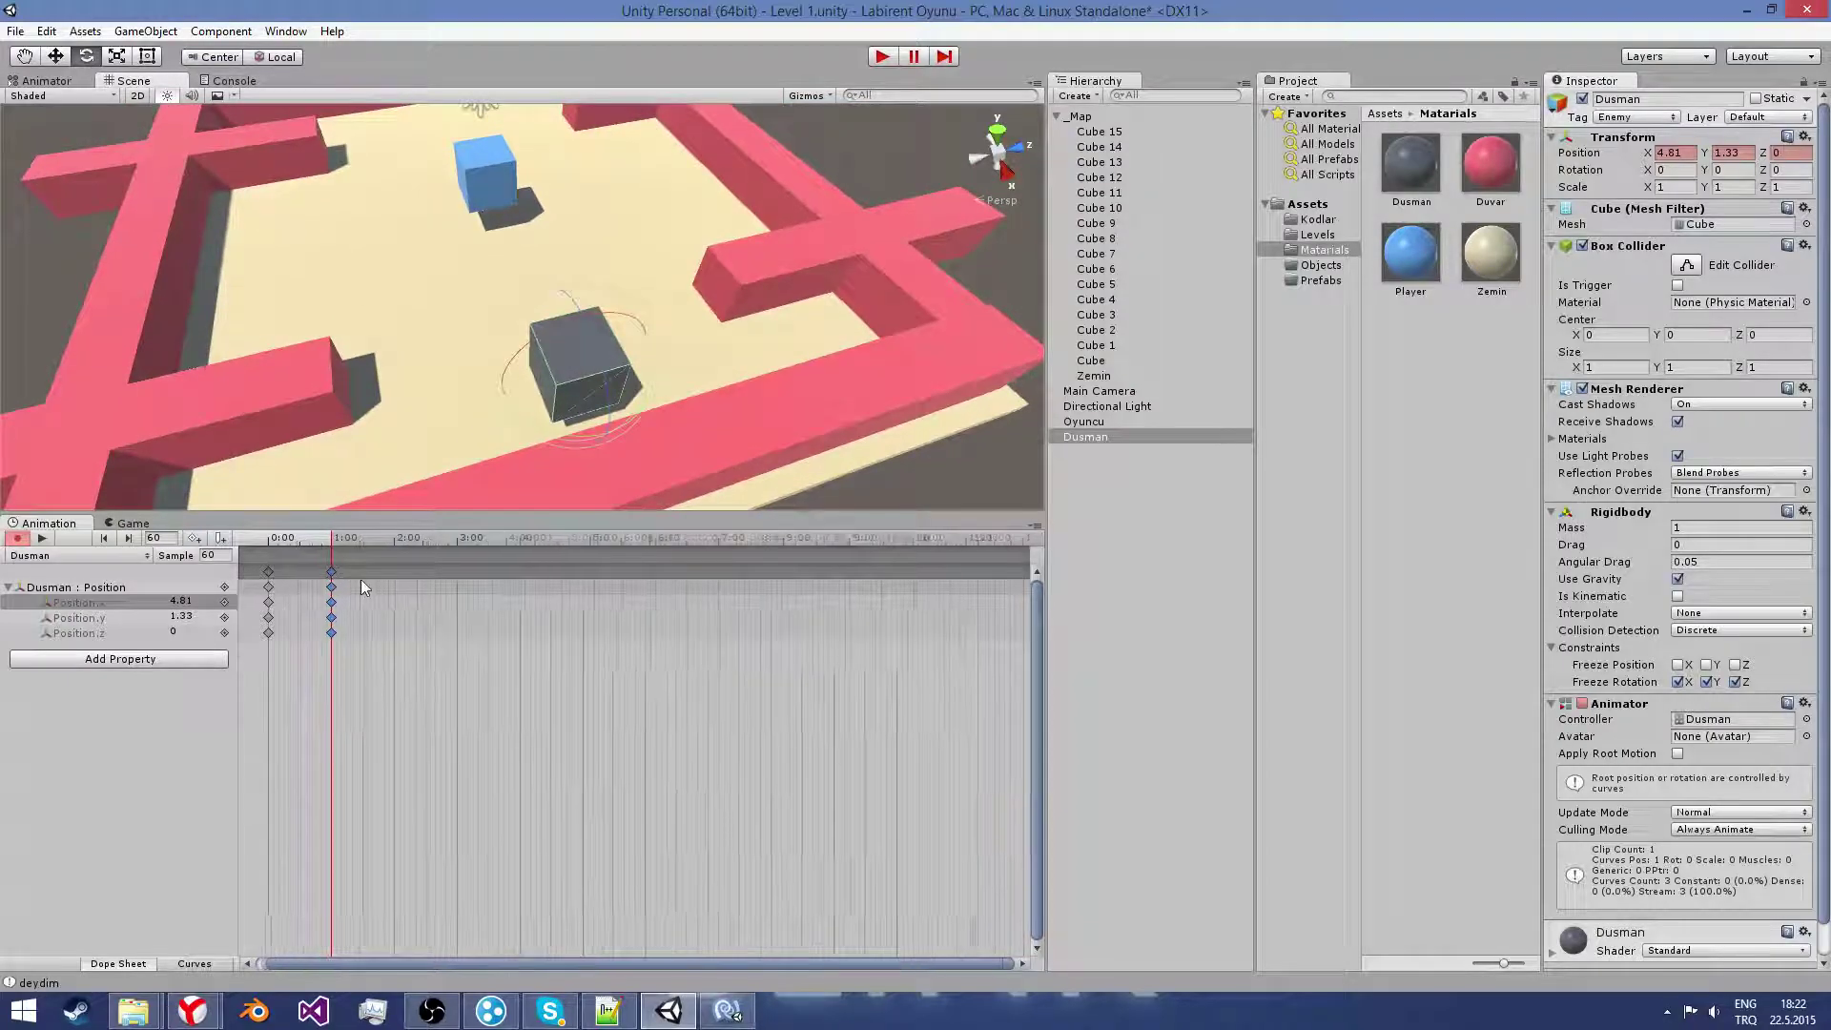
pyautogui.scroll(3, 360, 580)
pyautogui.moveTo(319, 586); pyautogui.dragTo(359, 582)
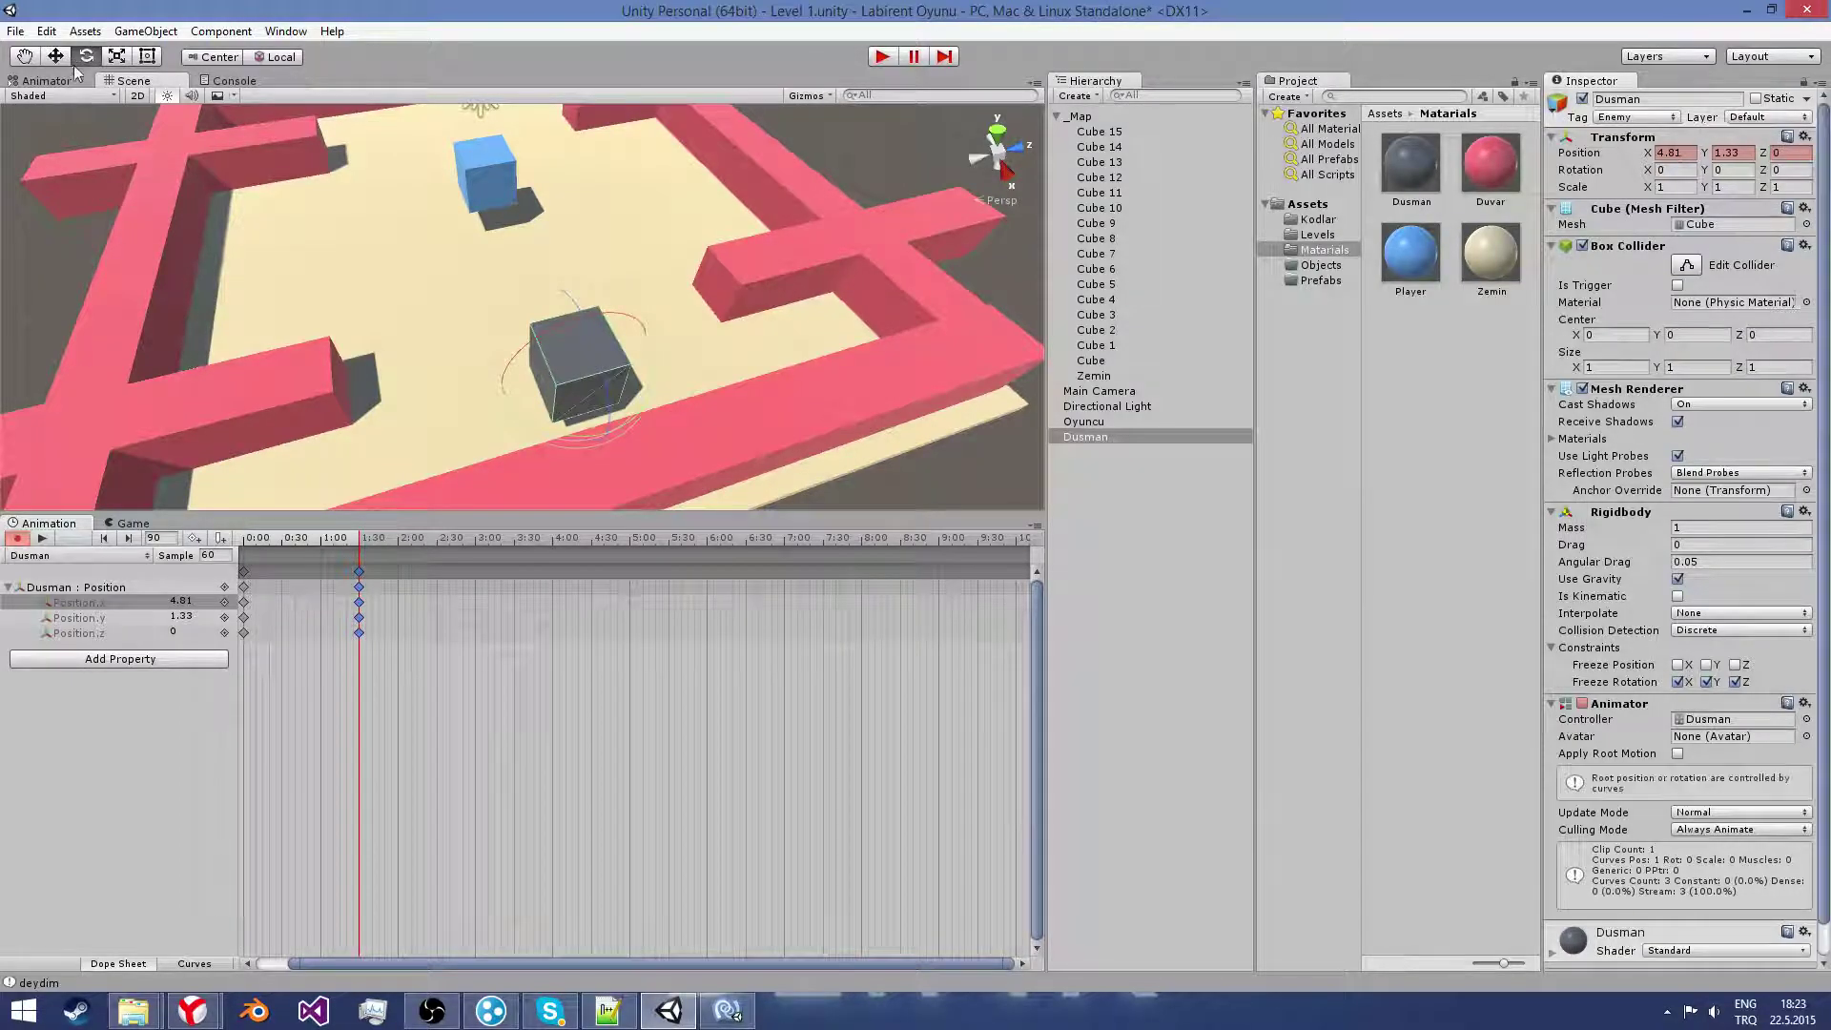
pyautogui.press('w')
pyautogui.moveTo(637, 360)
pyautogui.mouseDown()
pyautogui.moveTo(930, 307)
pyautogui.moveTo(427, 352)
pyautogui.moveTo(472, 358)
pyautogui.moveTo(350, 510)
pyautogui.moveTo(475, 552)
pyautogui.mouseUp()
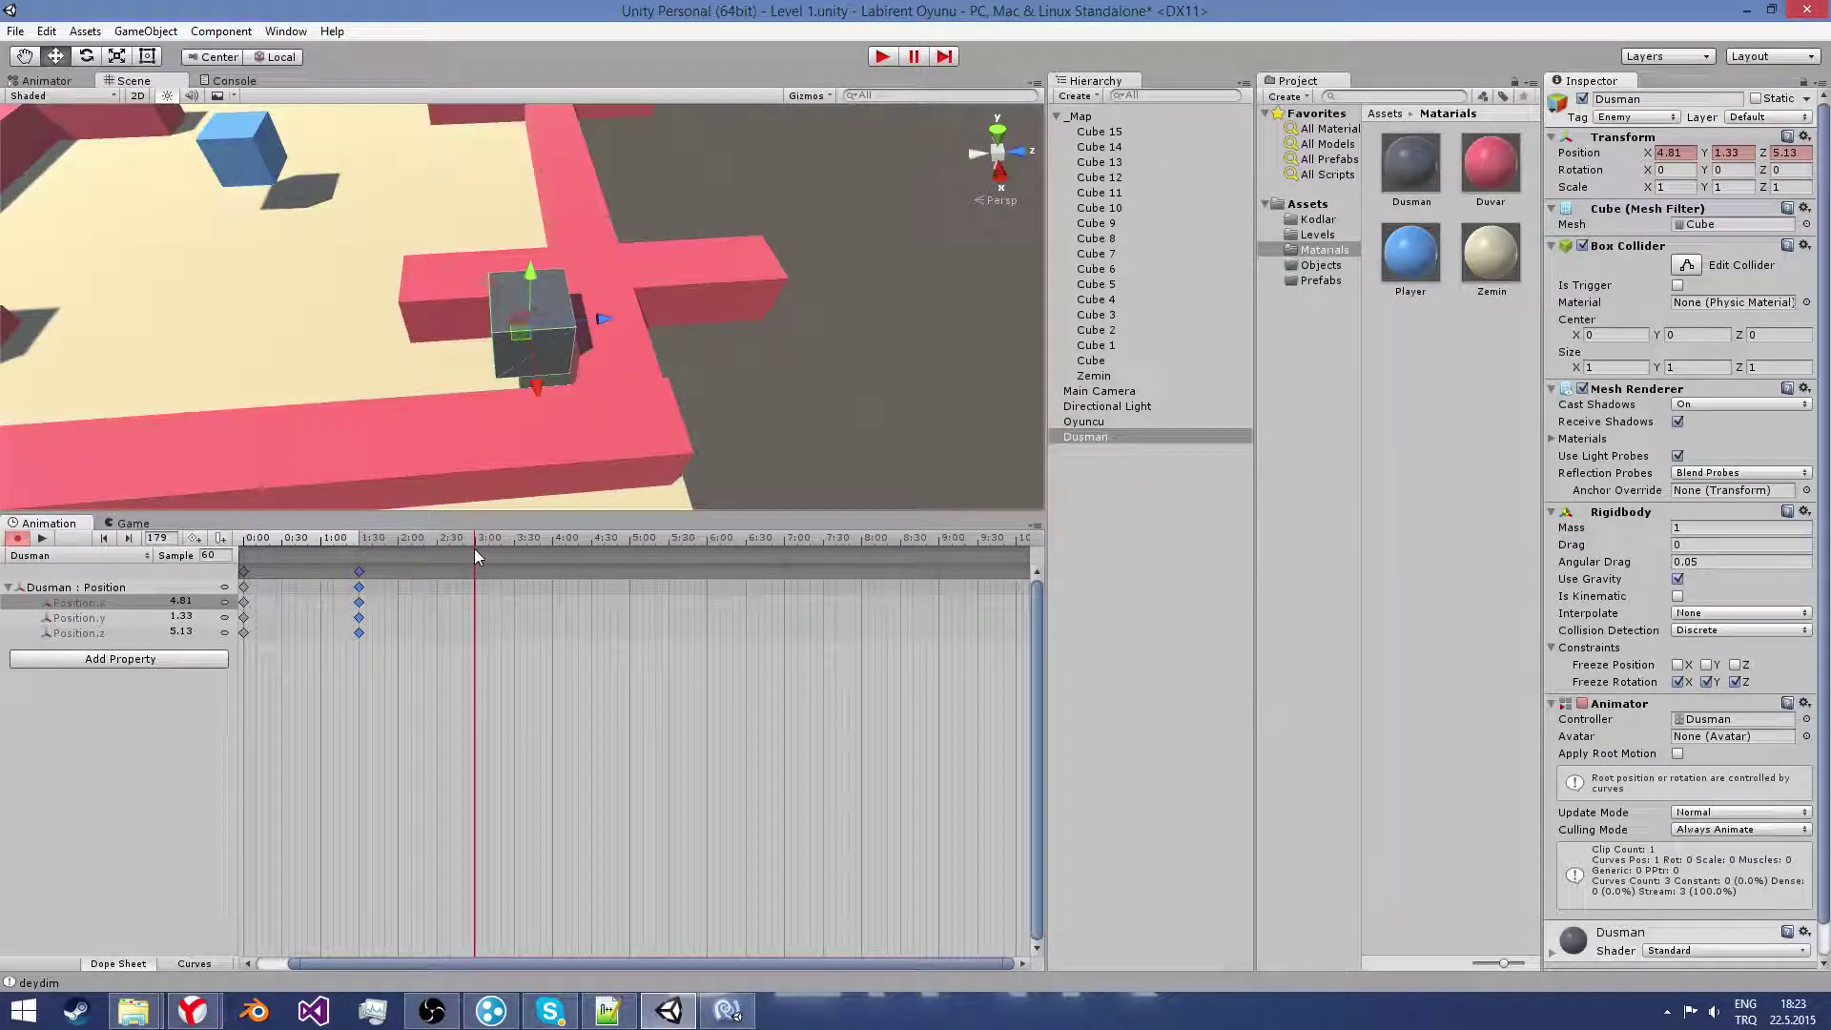
# Step: Copy the start position to new keys at 3:00 and preview the back-and-forth motion
pyautogui.click(250, 575)
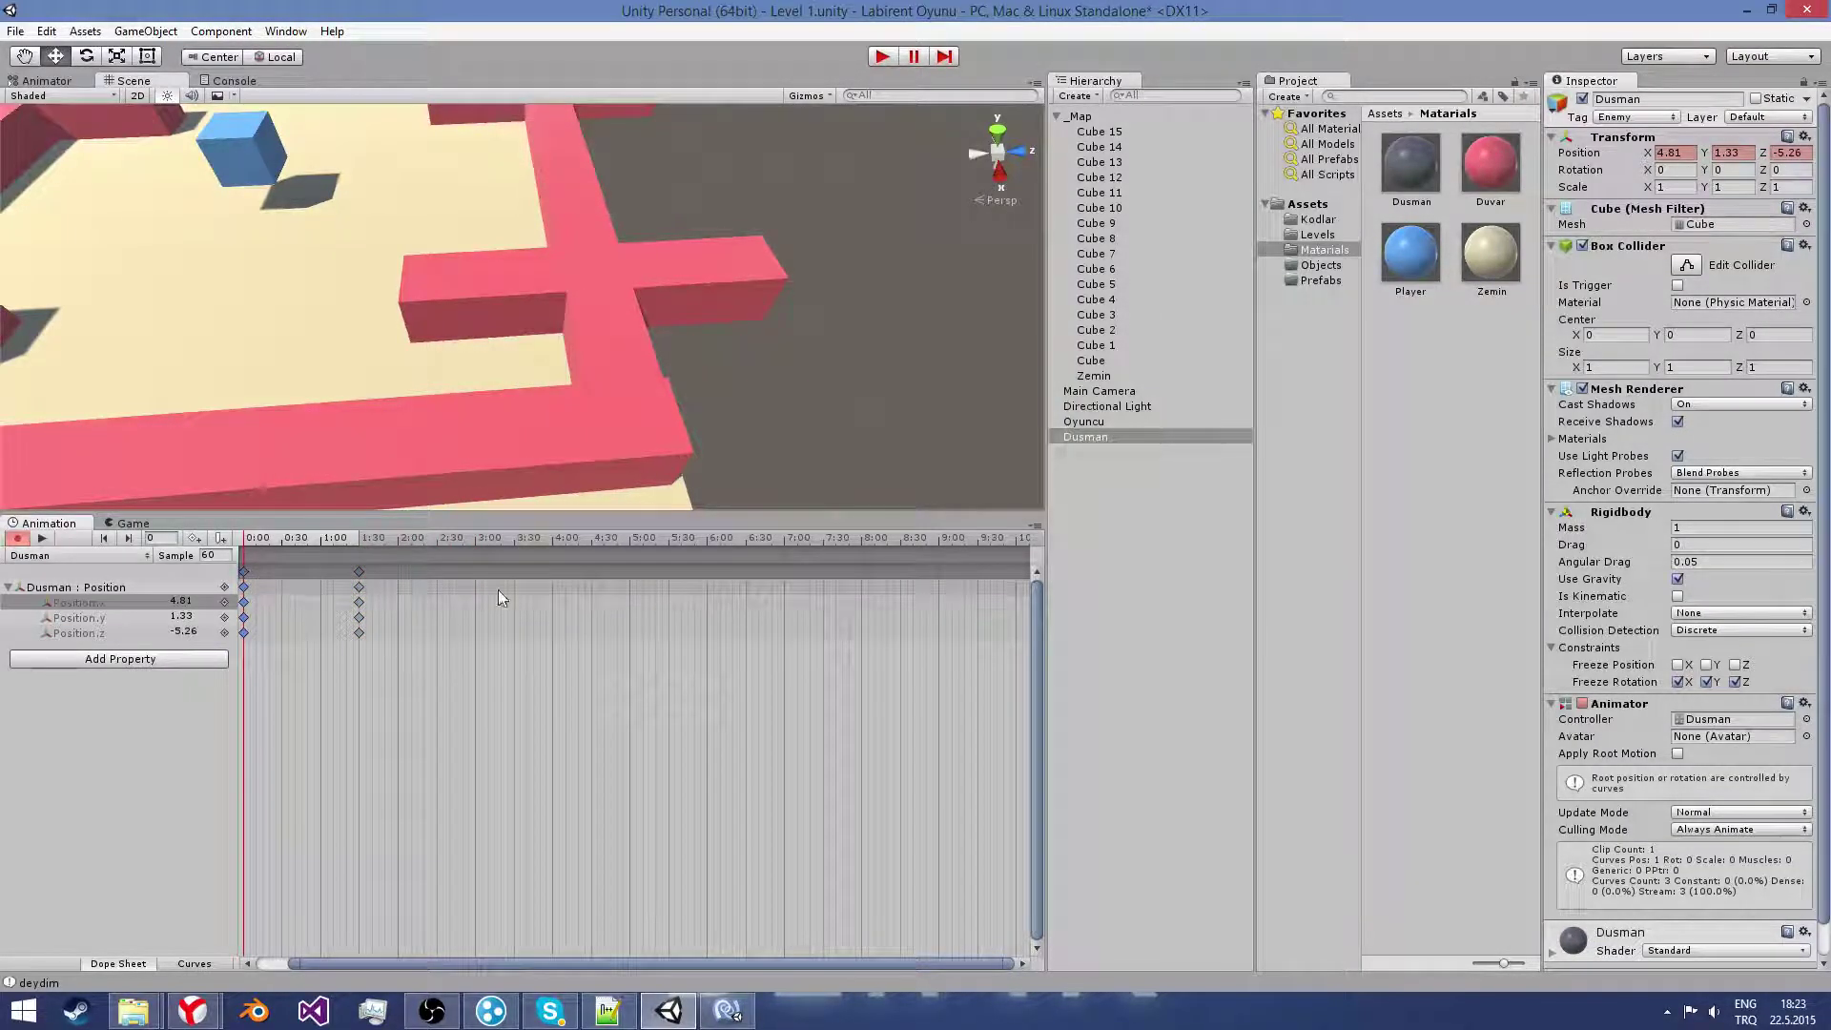
pyautogui.click(477, 547)
pyautogui.hotkey('ctrl', 'c')
pyautogui.hotkey('ctrl', 'v')
pyautogui.scroll(-5, 530, 383)
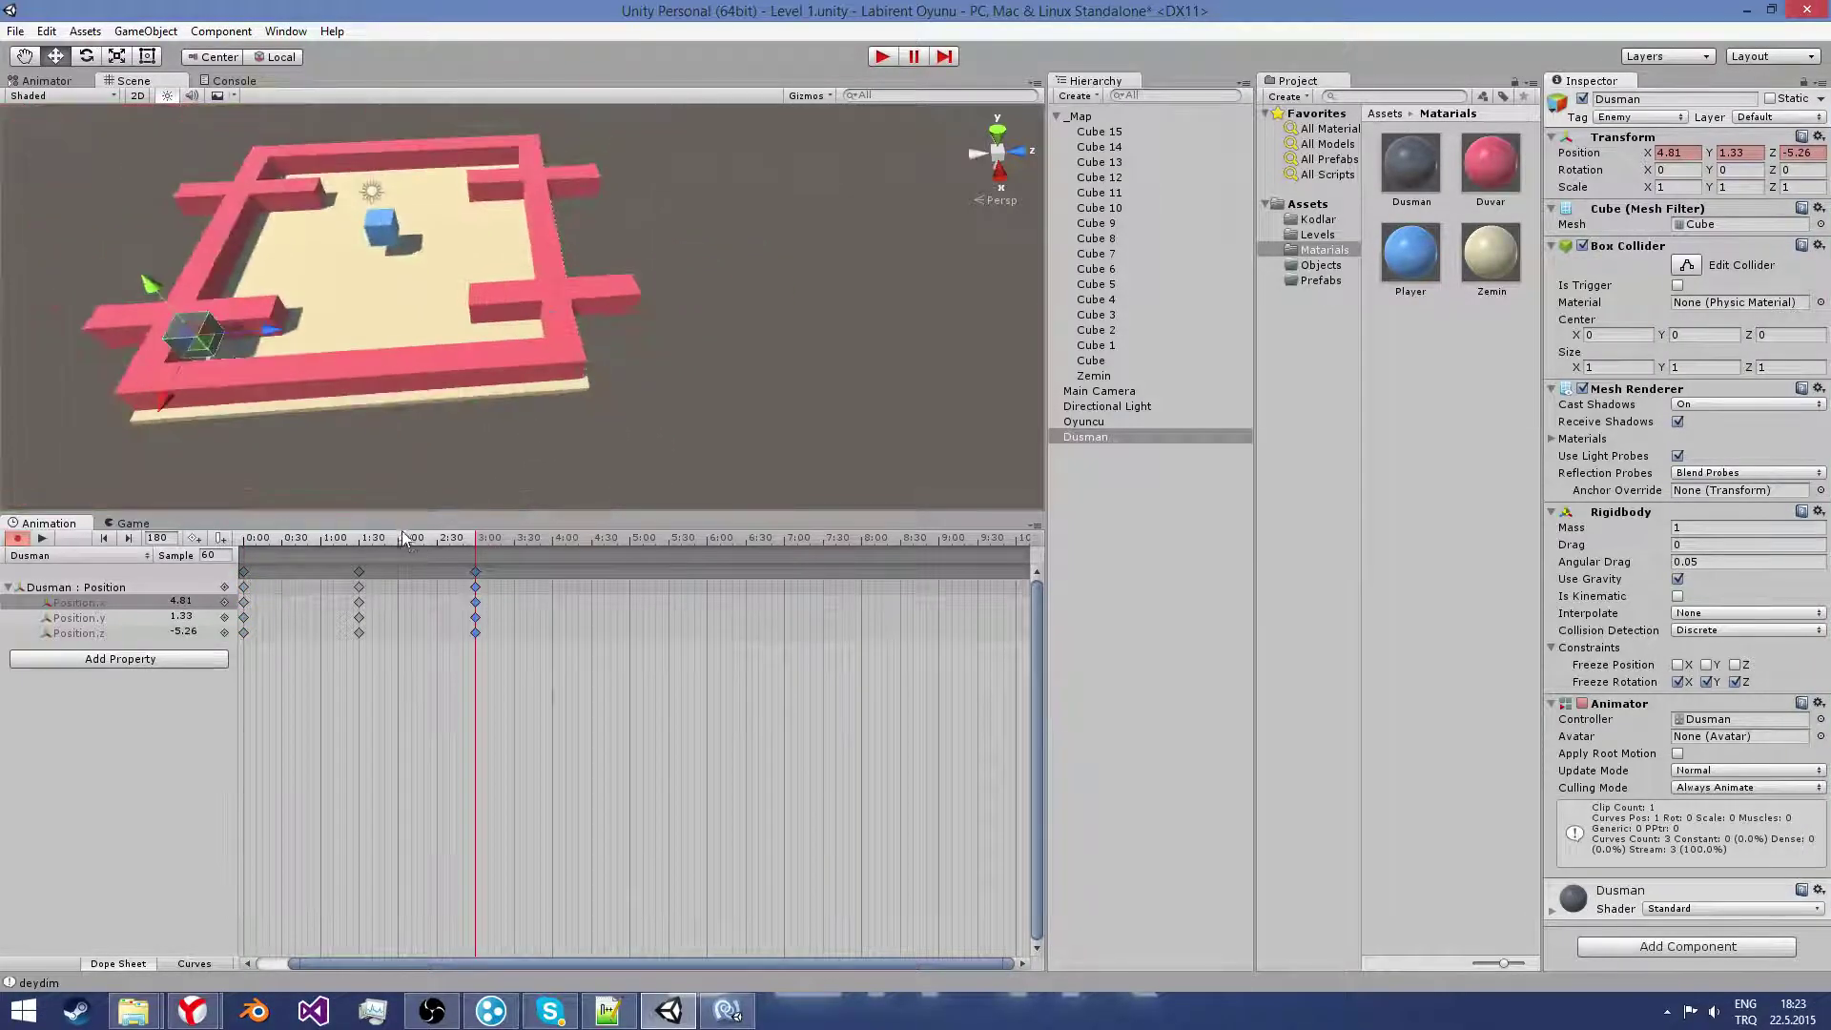
pyautogui.moveTo(402, 537); pyautogui.dragTo(421, 570)
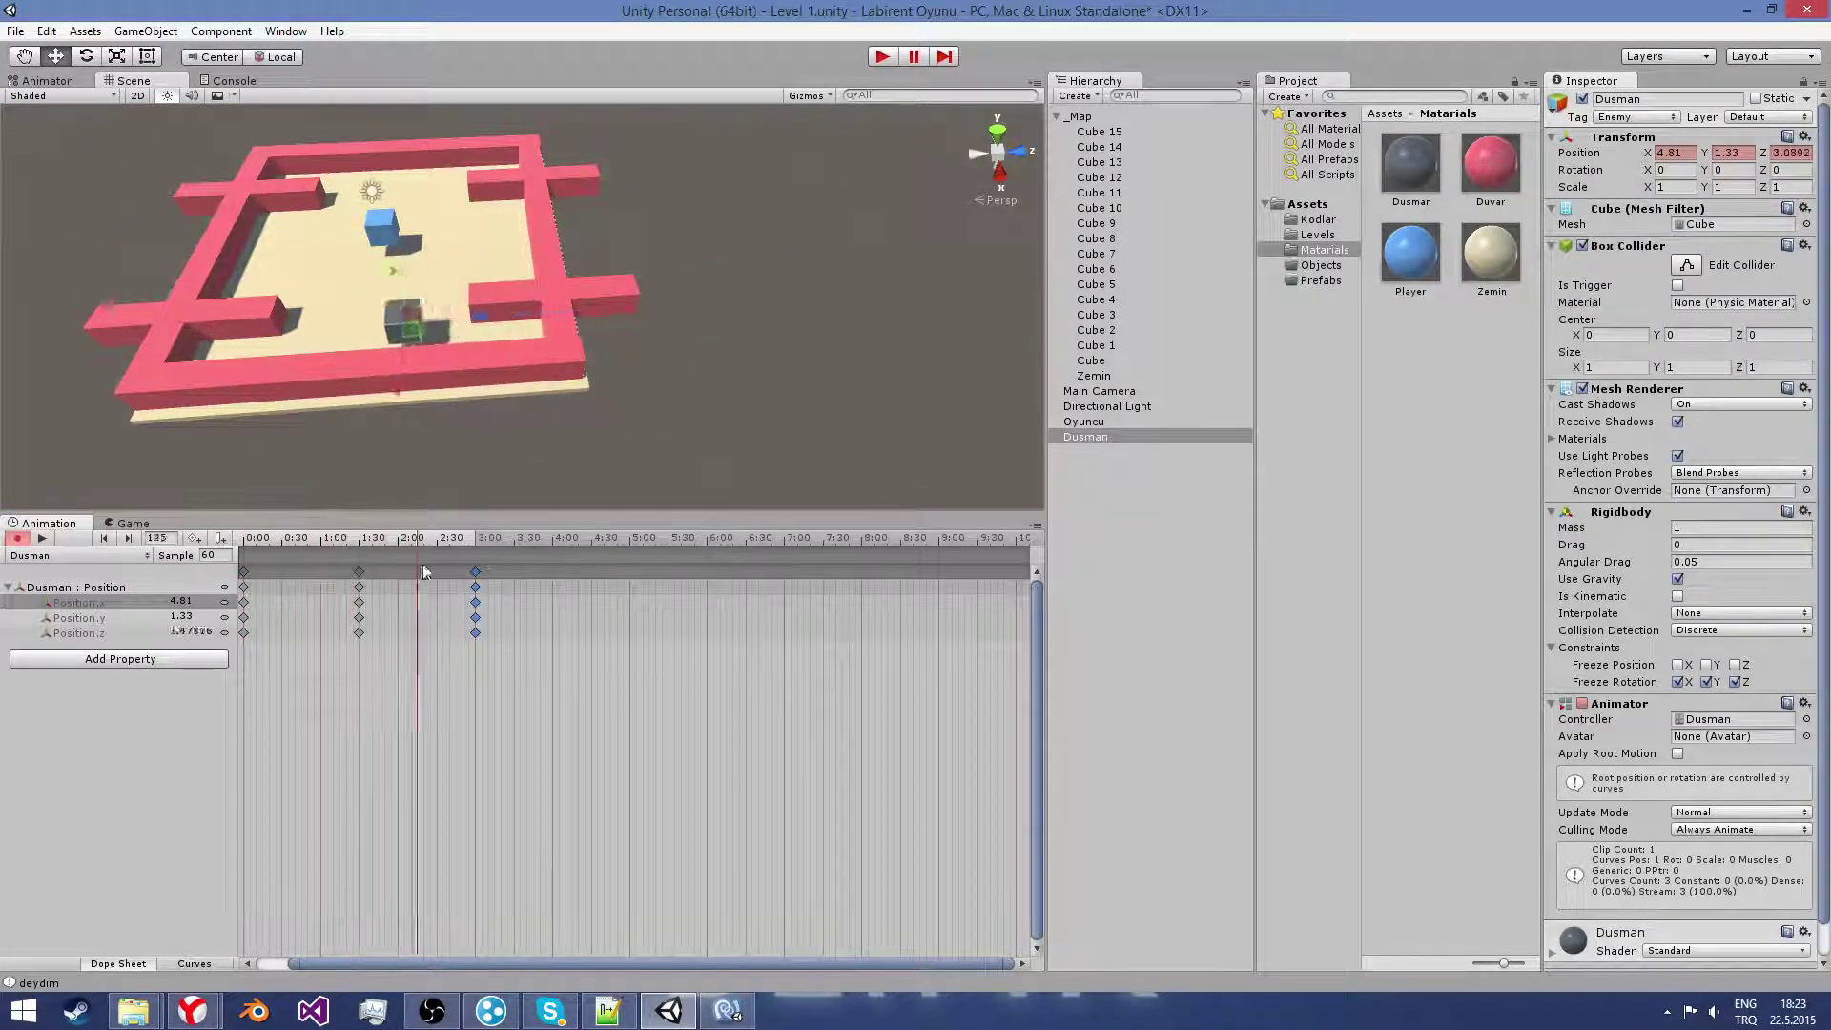
pyautogui.moveTo(422, 570); pyautogui.dragTo(198, 574)
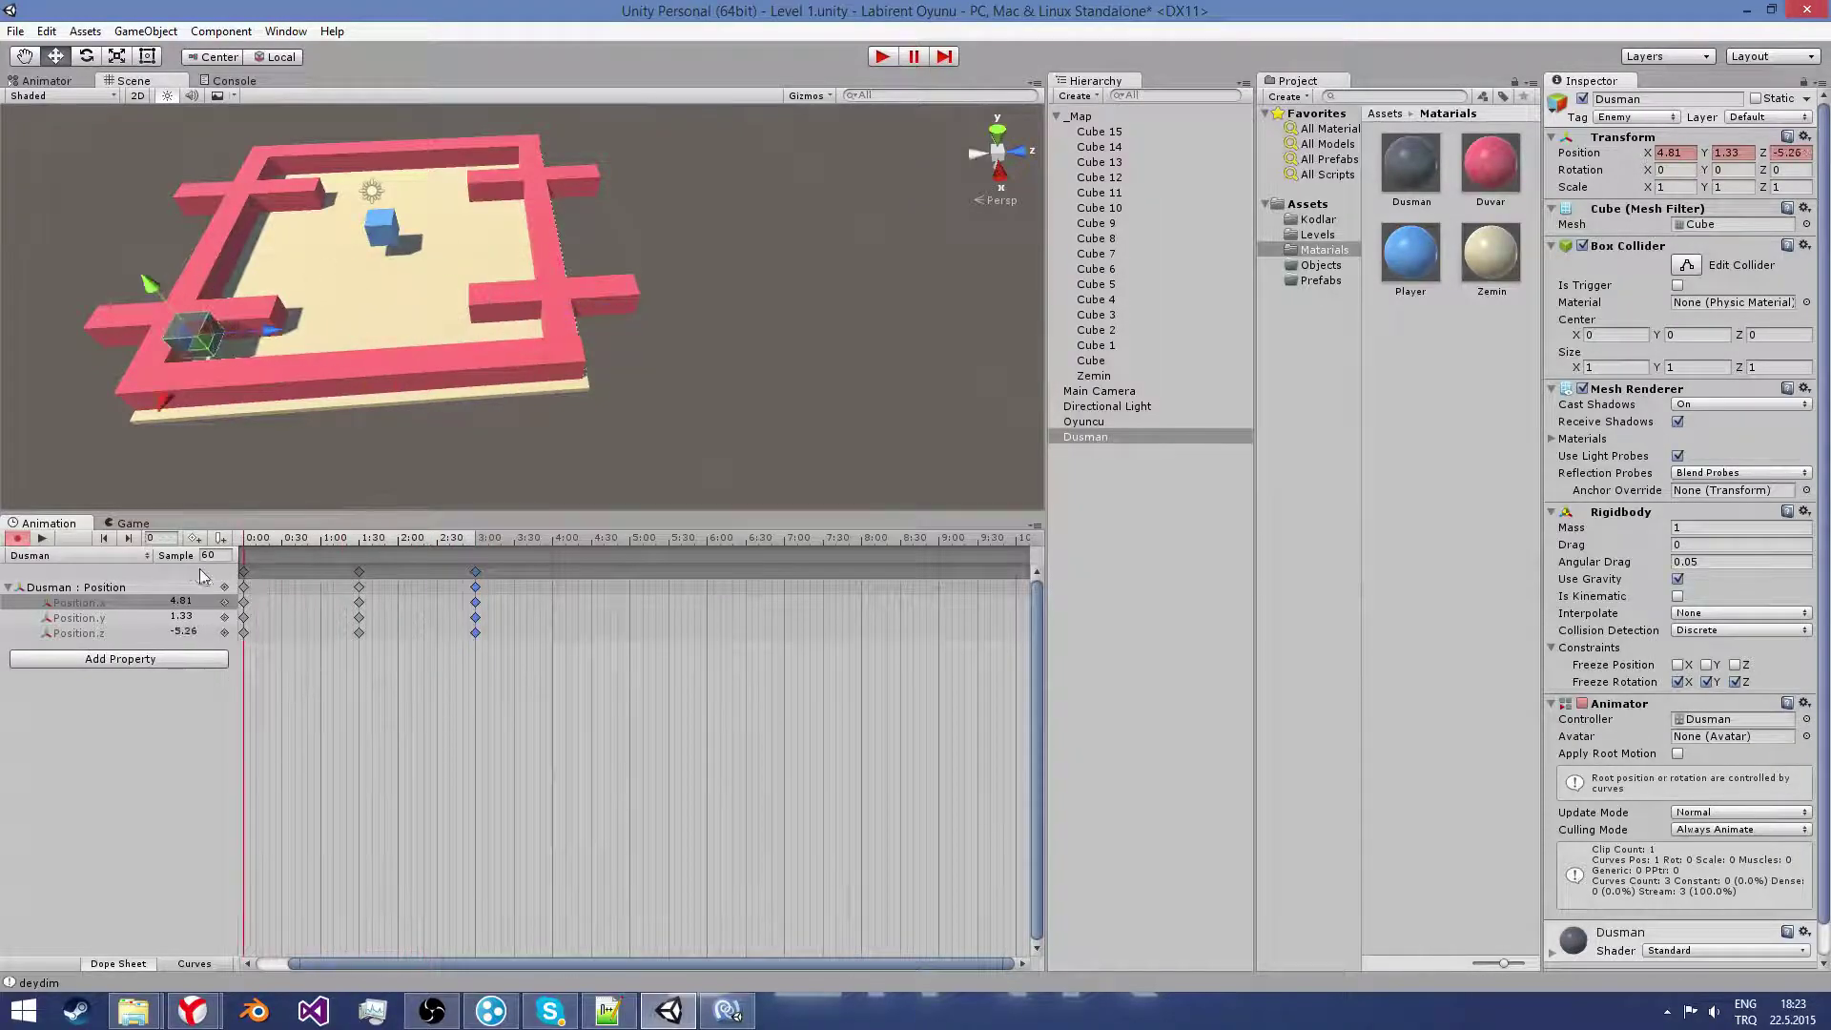
pyautogui.click(42, 539)
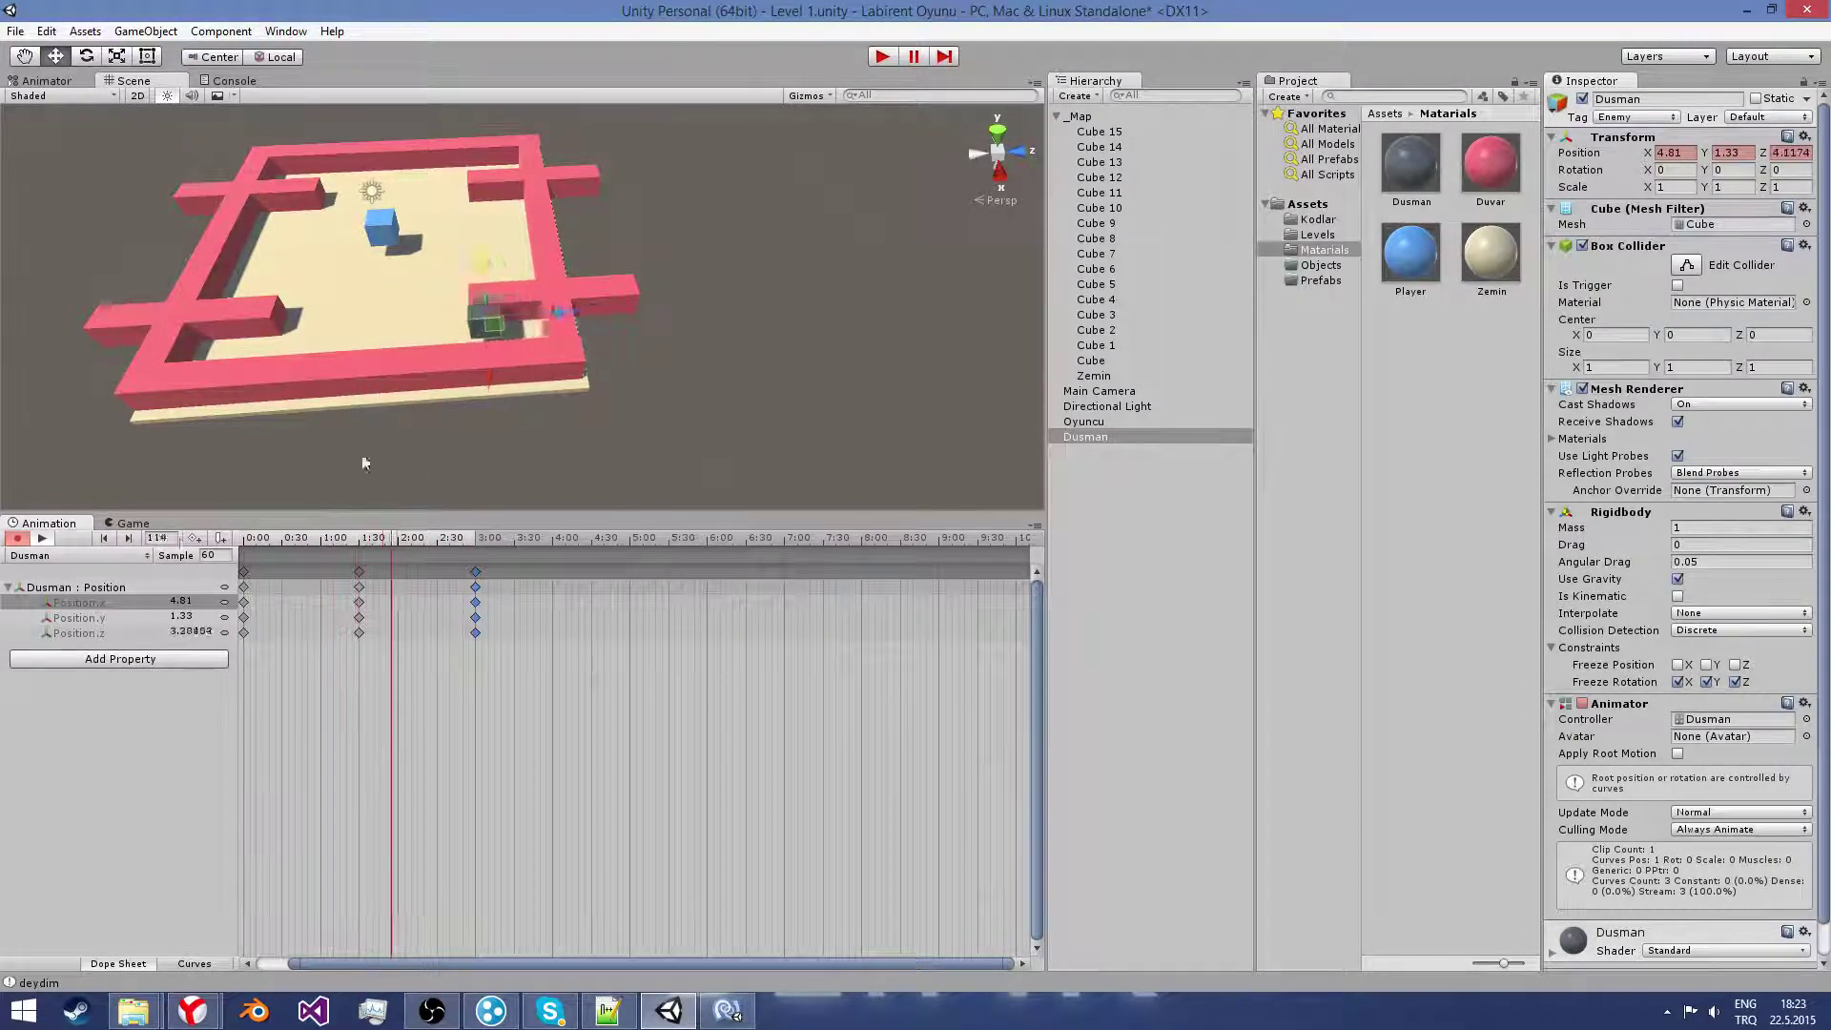
pyautogui.click(38, 541)
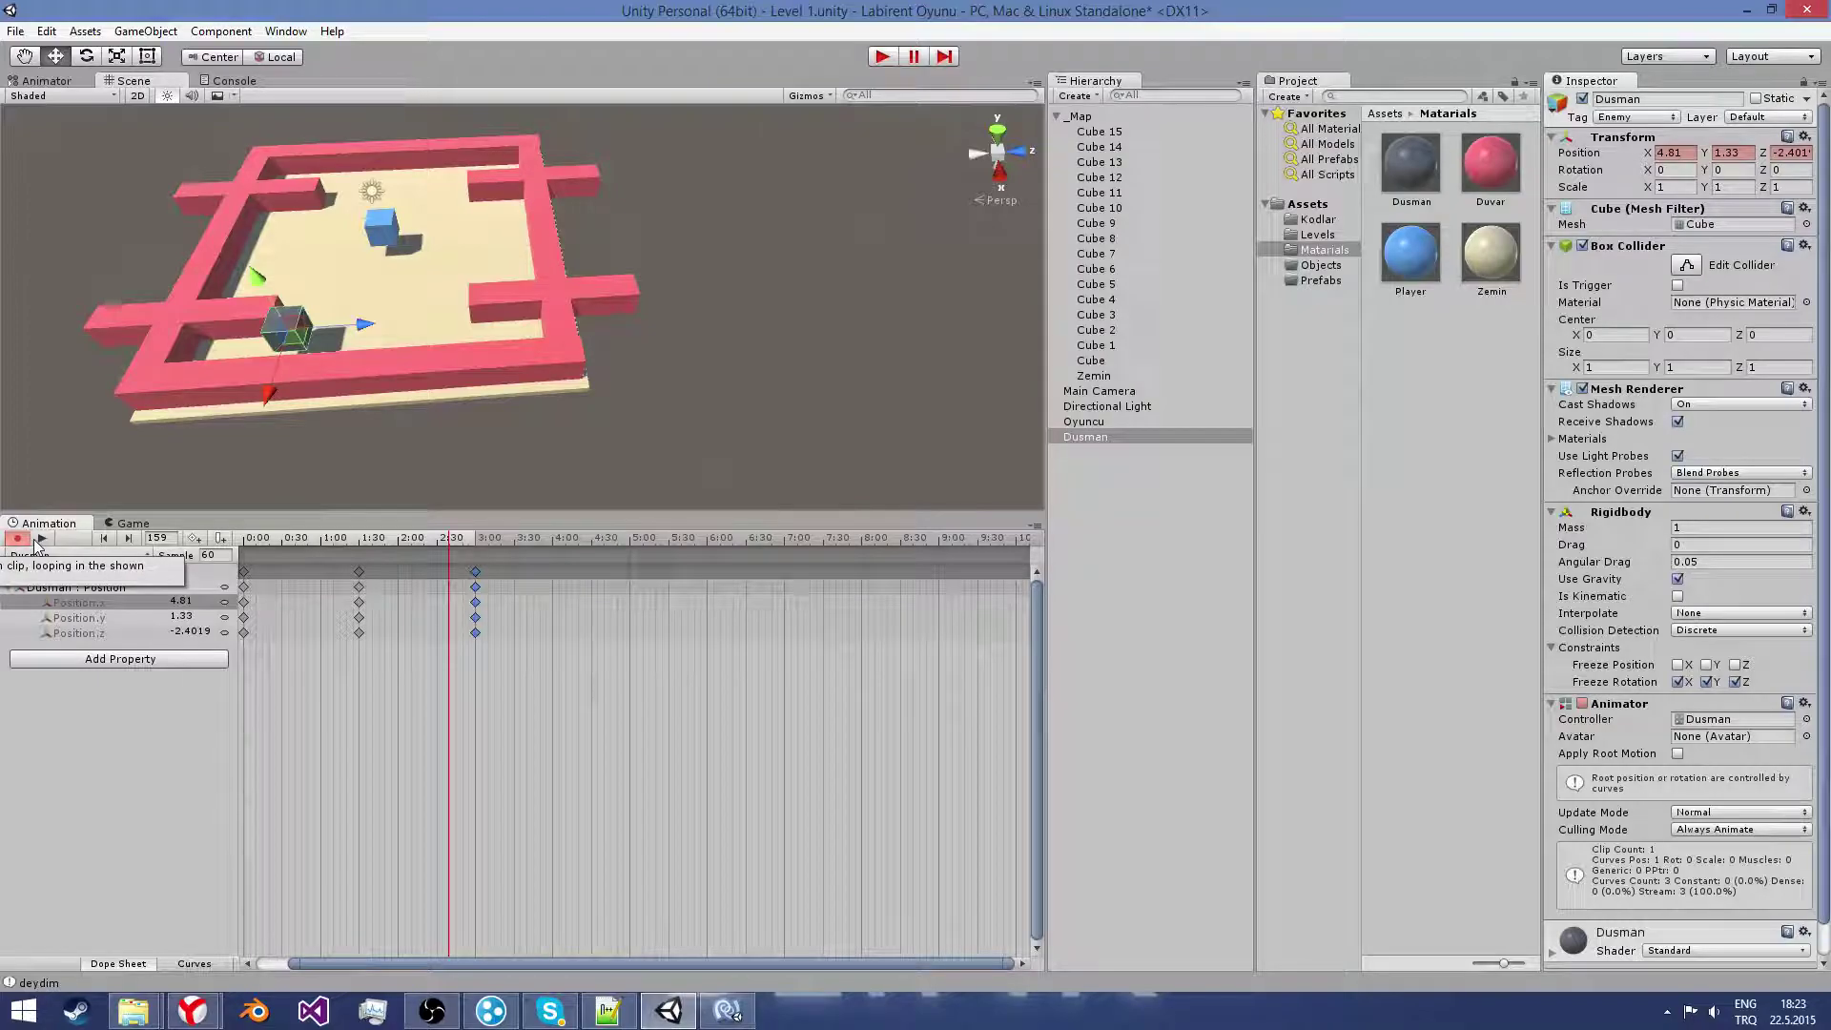
pyautogui.click(389, 241)
pyautogui.moveTo(453, 221); pyautogui.dragTo(558, 269)
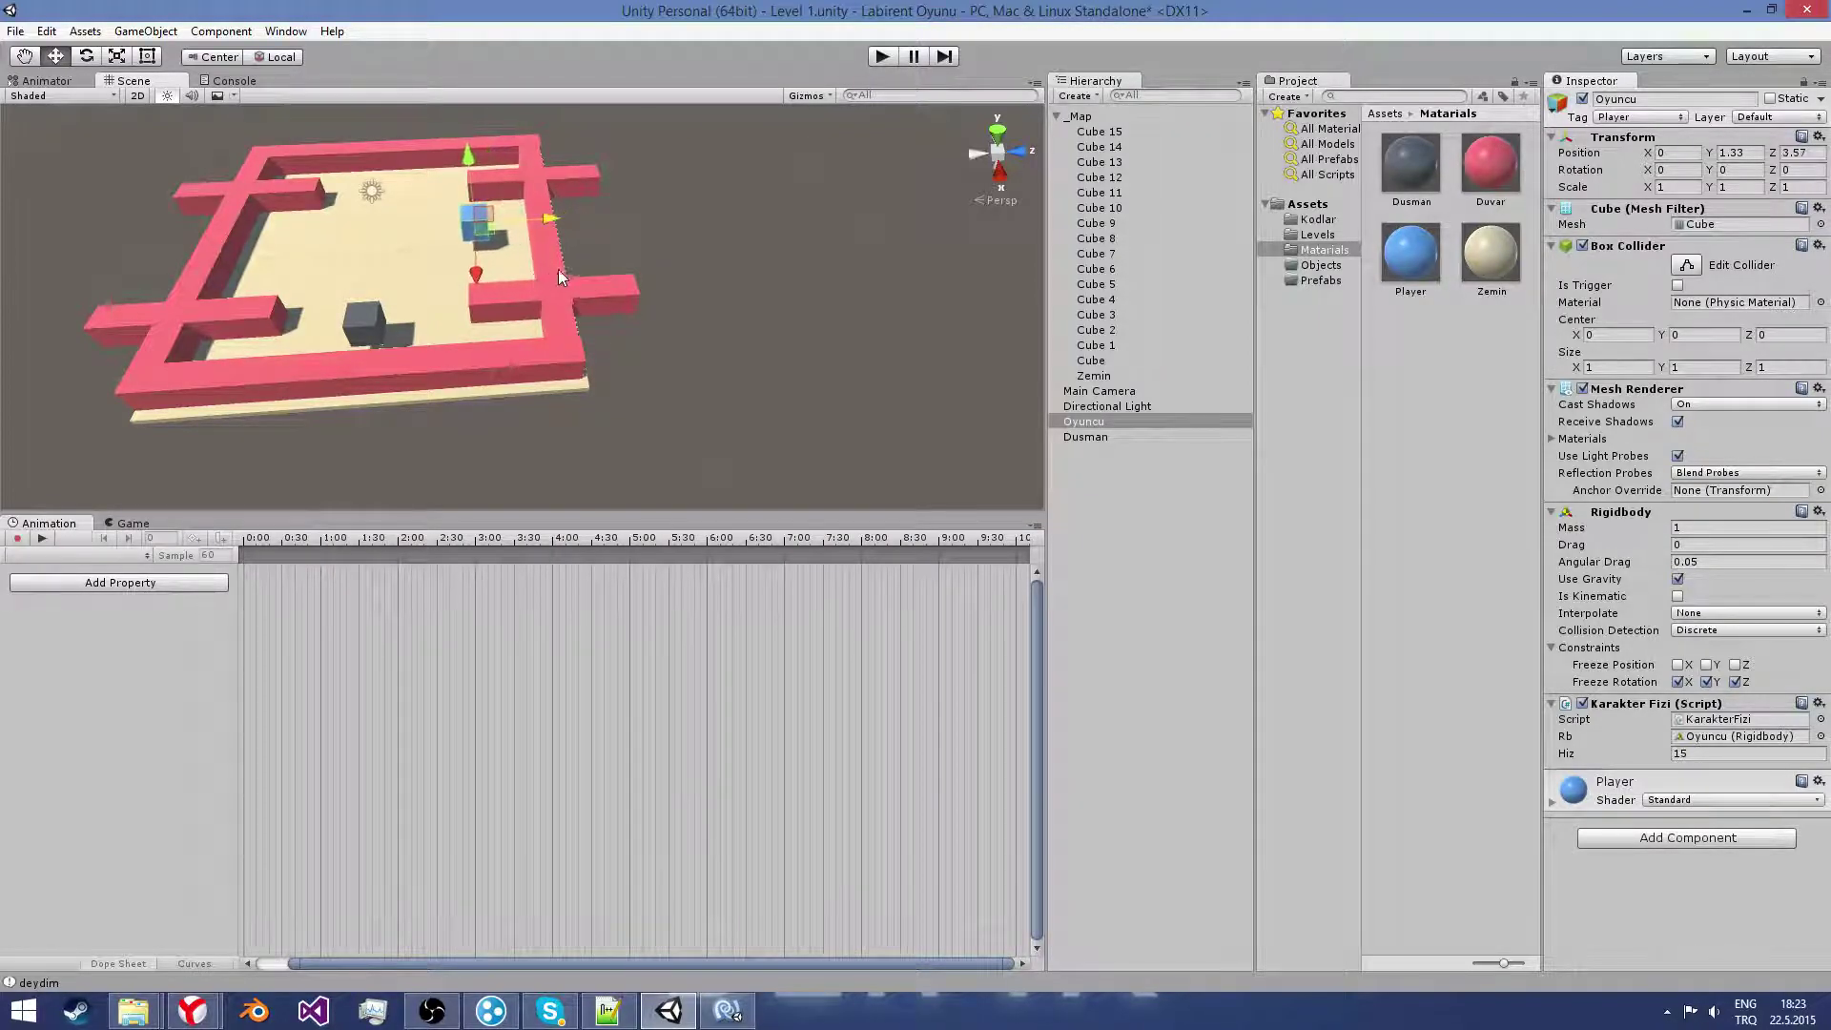
# Step: Undo the player move and set Dusman's 3:00 and 0:00 position keys to Flat tangents
pyautogui.hotkey('ctrl', 'z')
pyautogui.scroll(3, 420, 346)
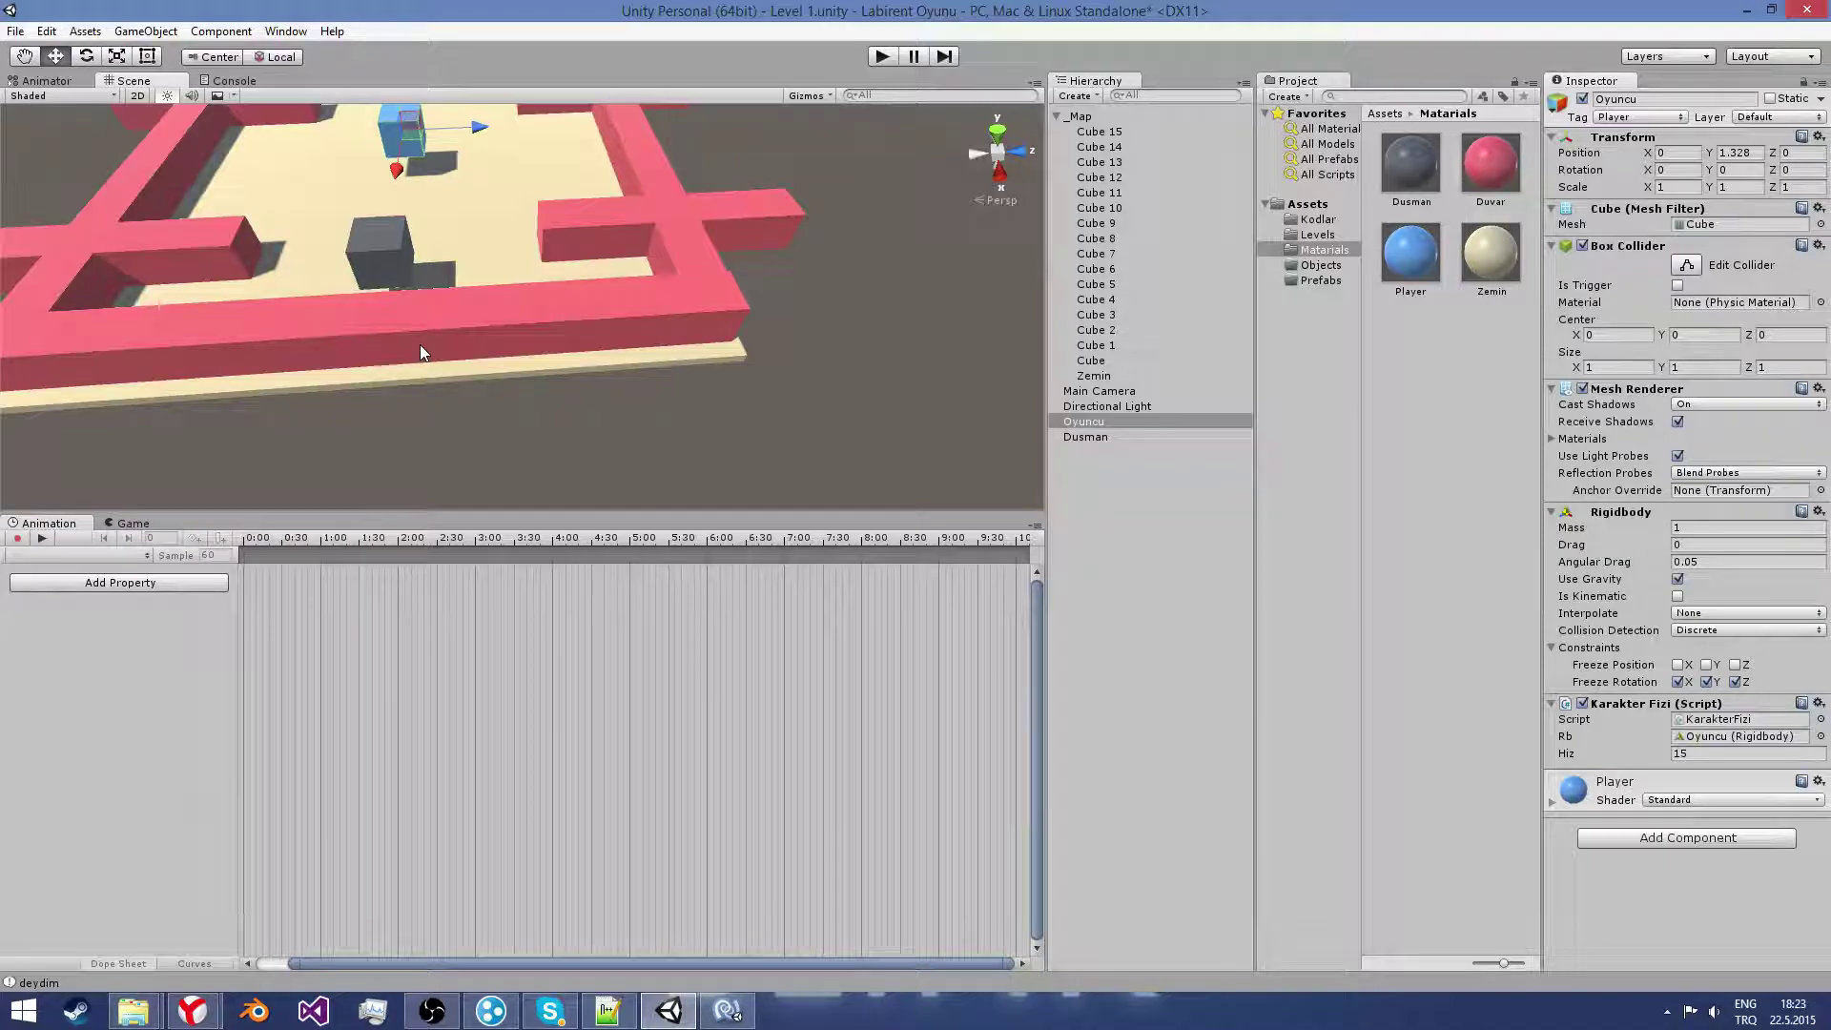
pyautogui.click(389, 229)
pyautogui.click(359, 537)
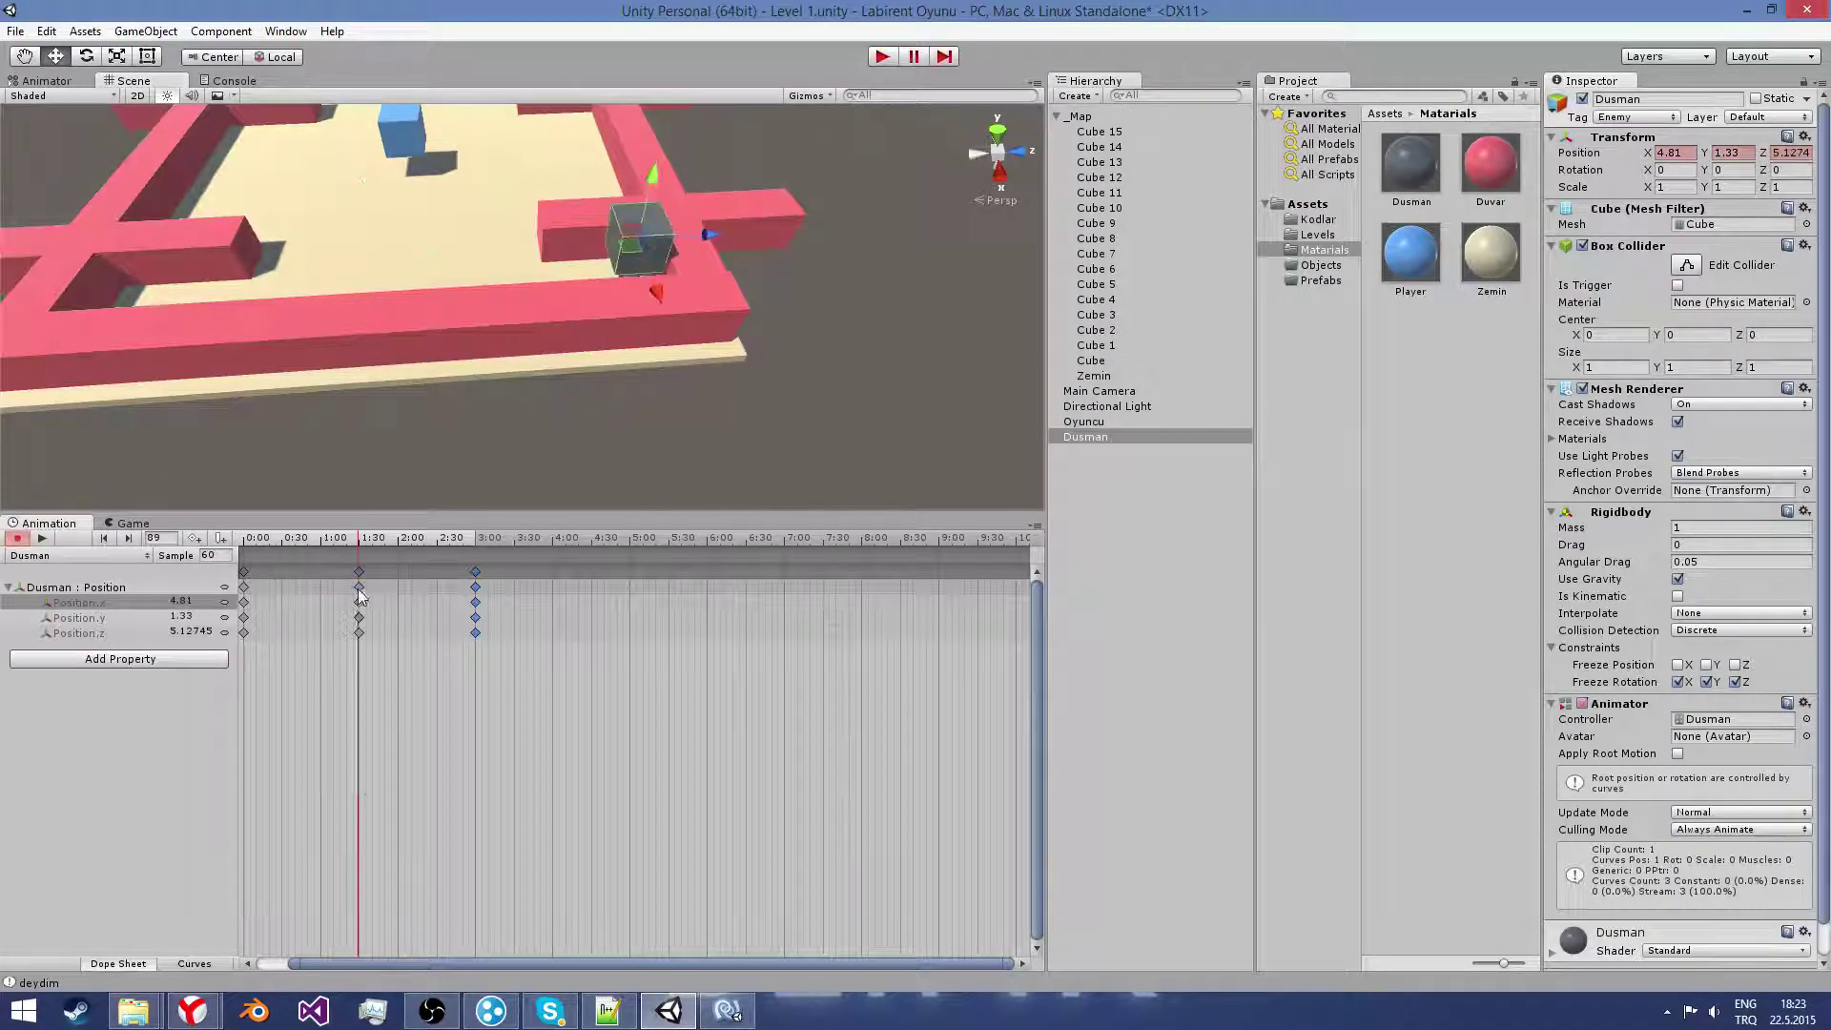
pyautogui.rightClick(359, 586)
pyautogui.click(395, 673)
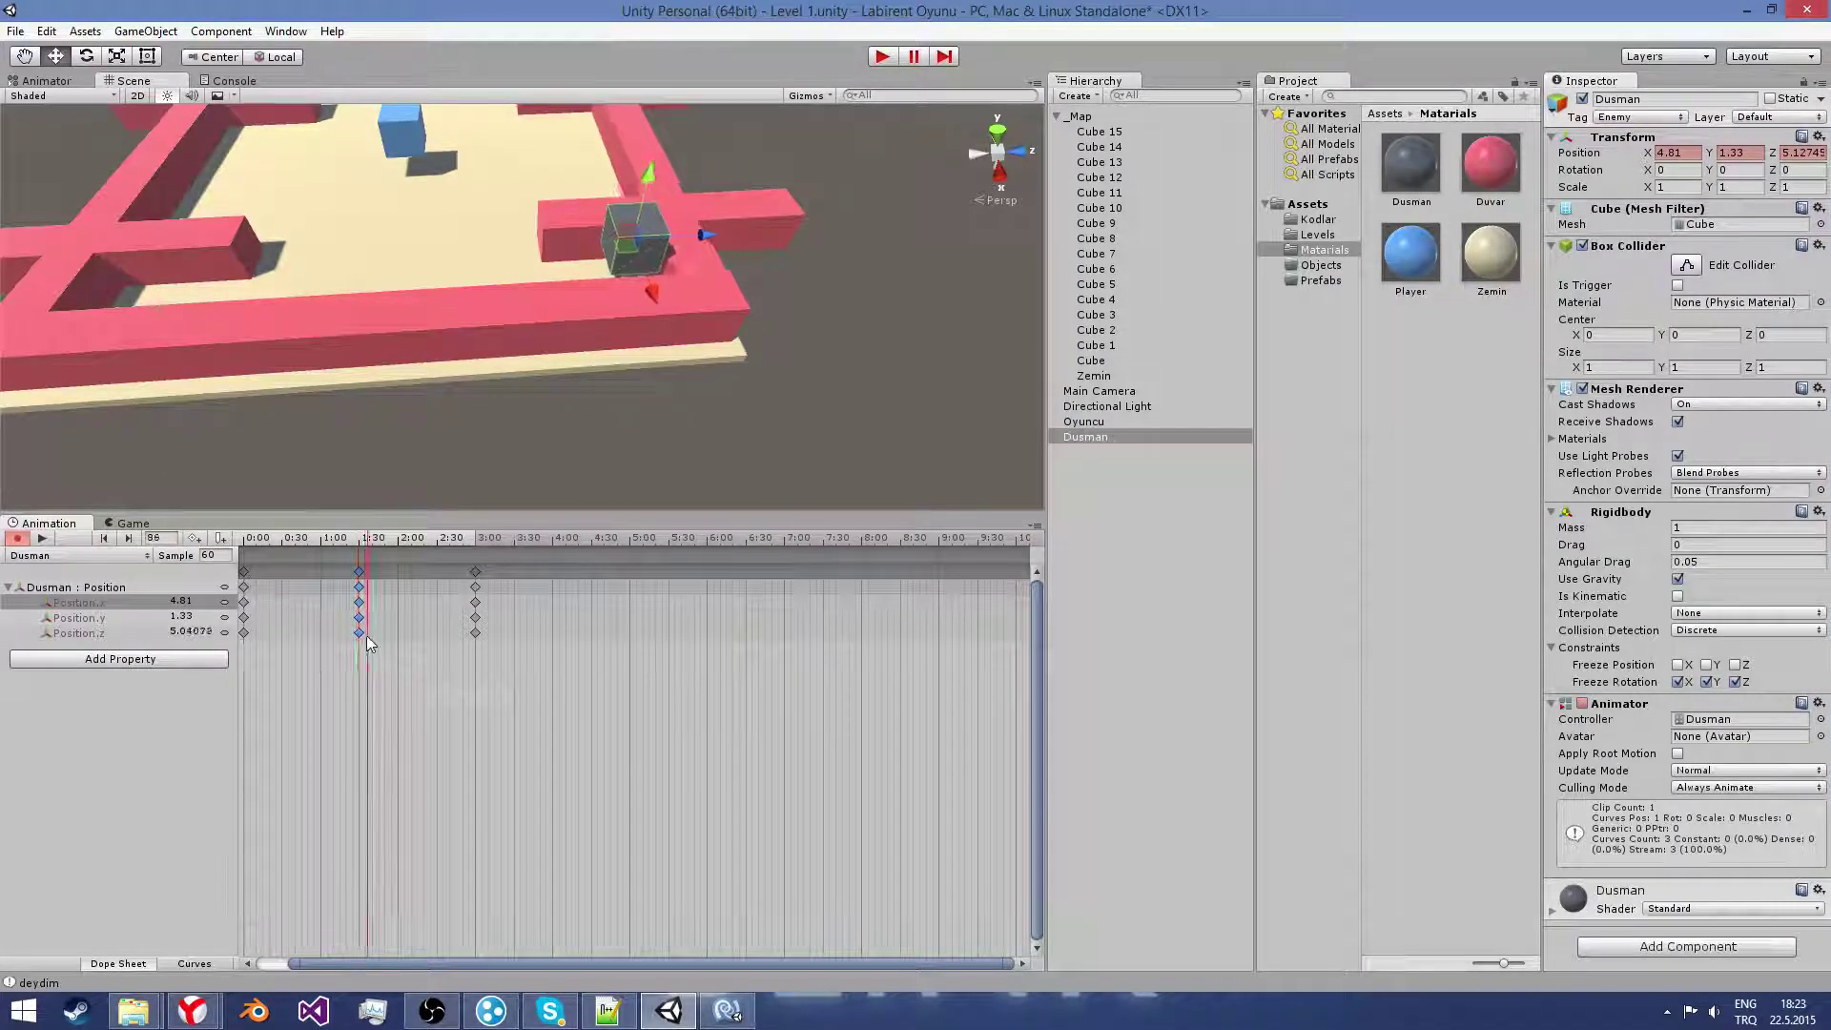
pyautogui.rightClick(366, 635)
pyautogui.click(391, 713)
pyautogui.rightClick(362, 621)
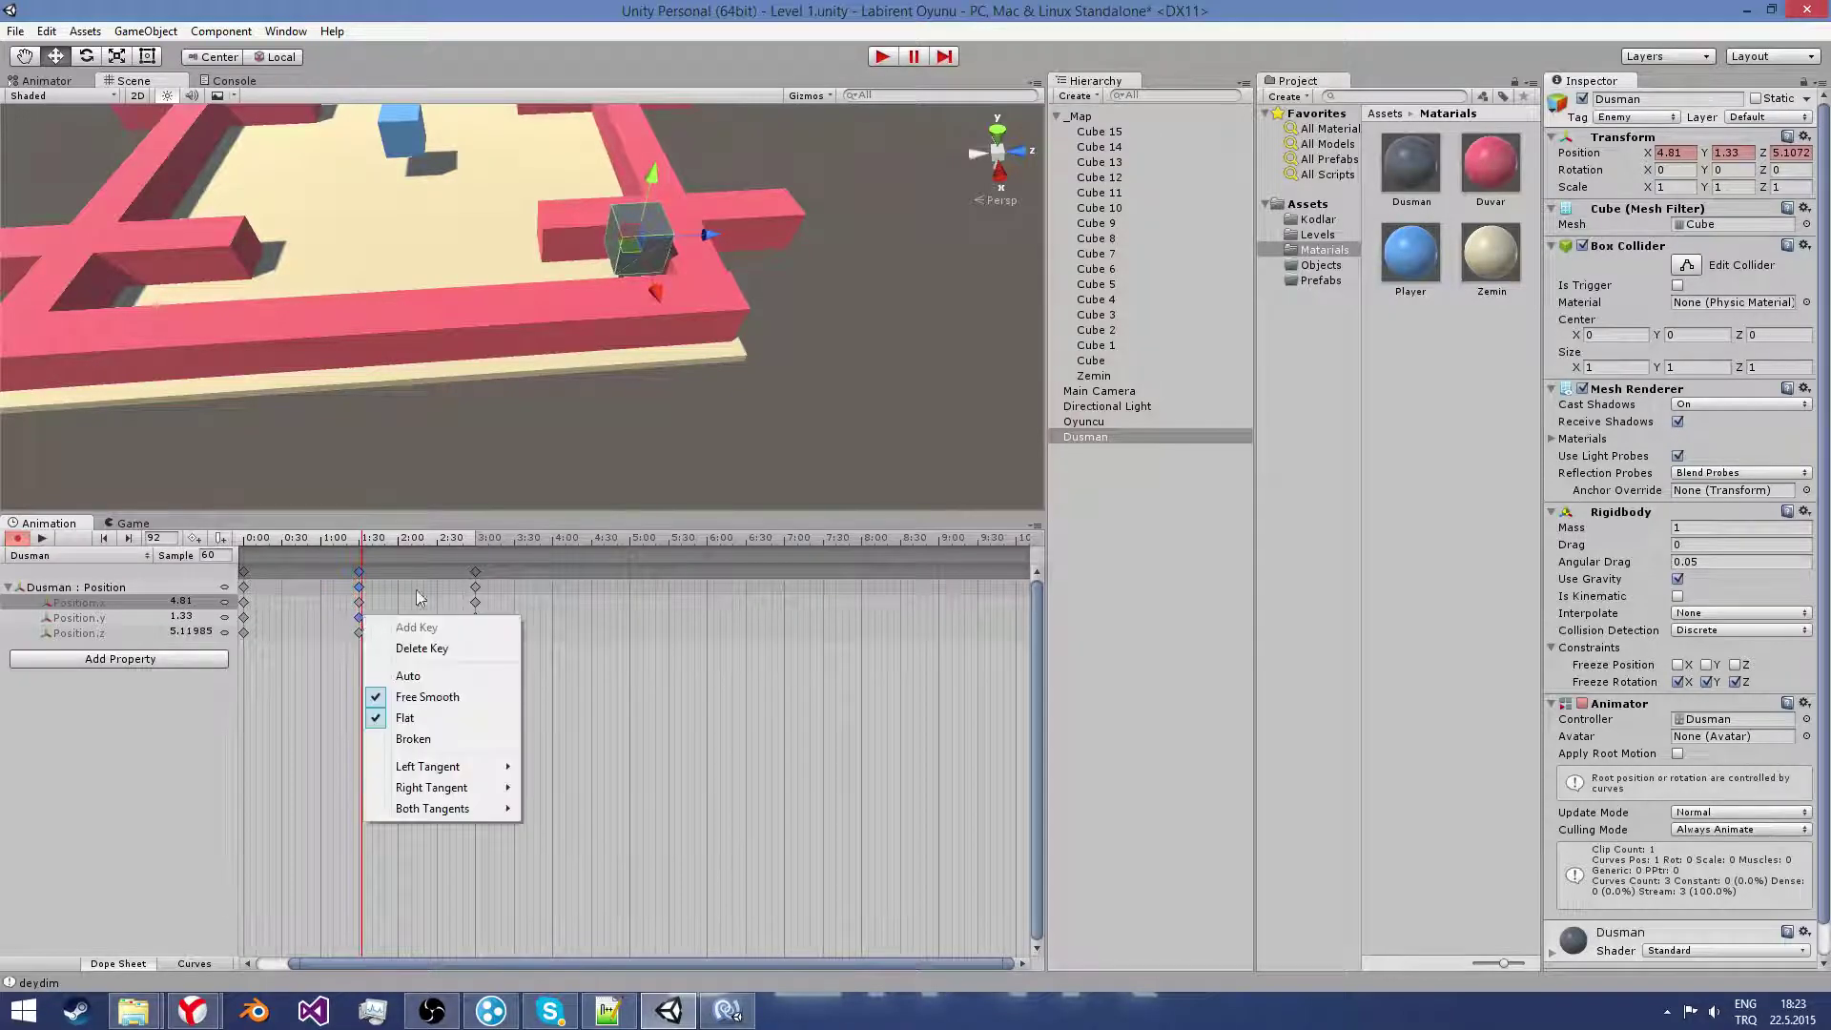
pyautogui.rightClick(475, 602)
pyautogui.click(478, 687)
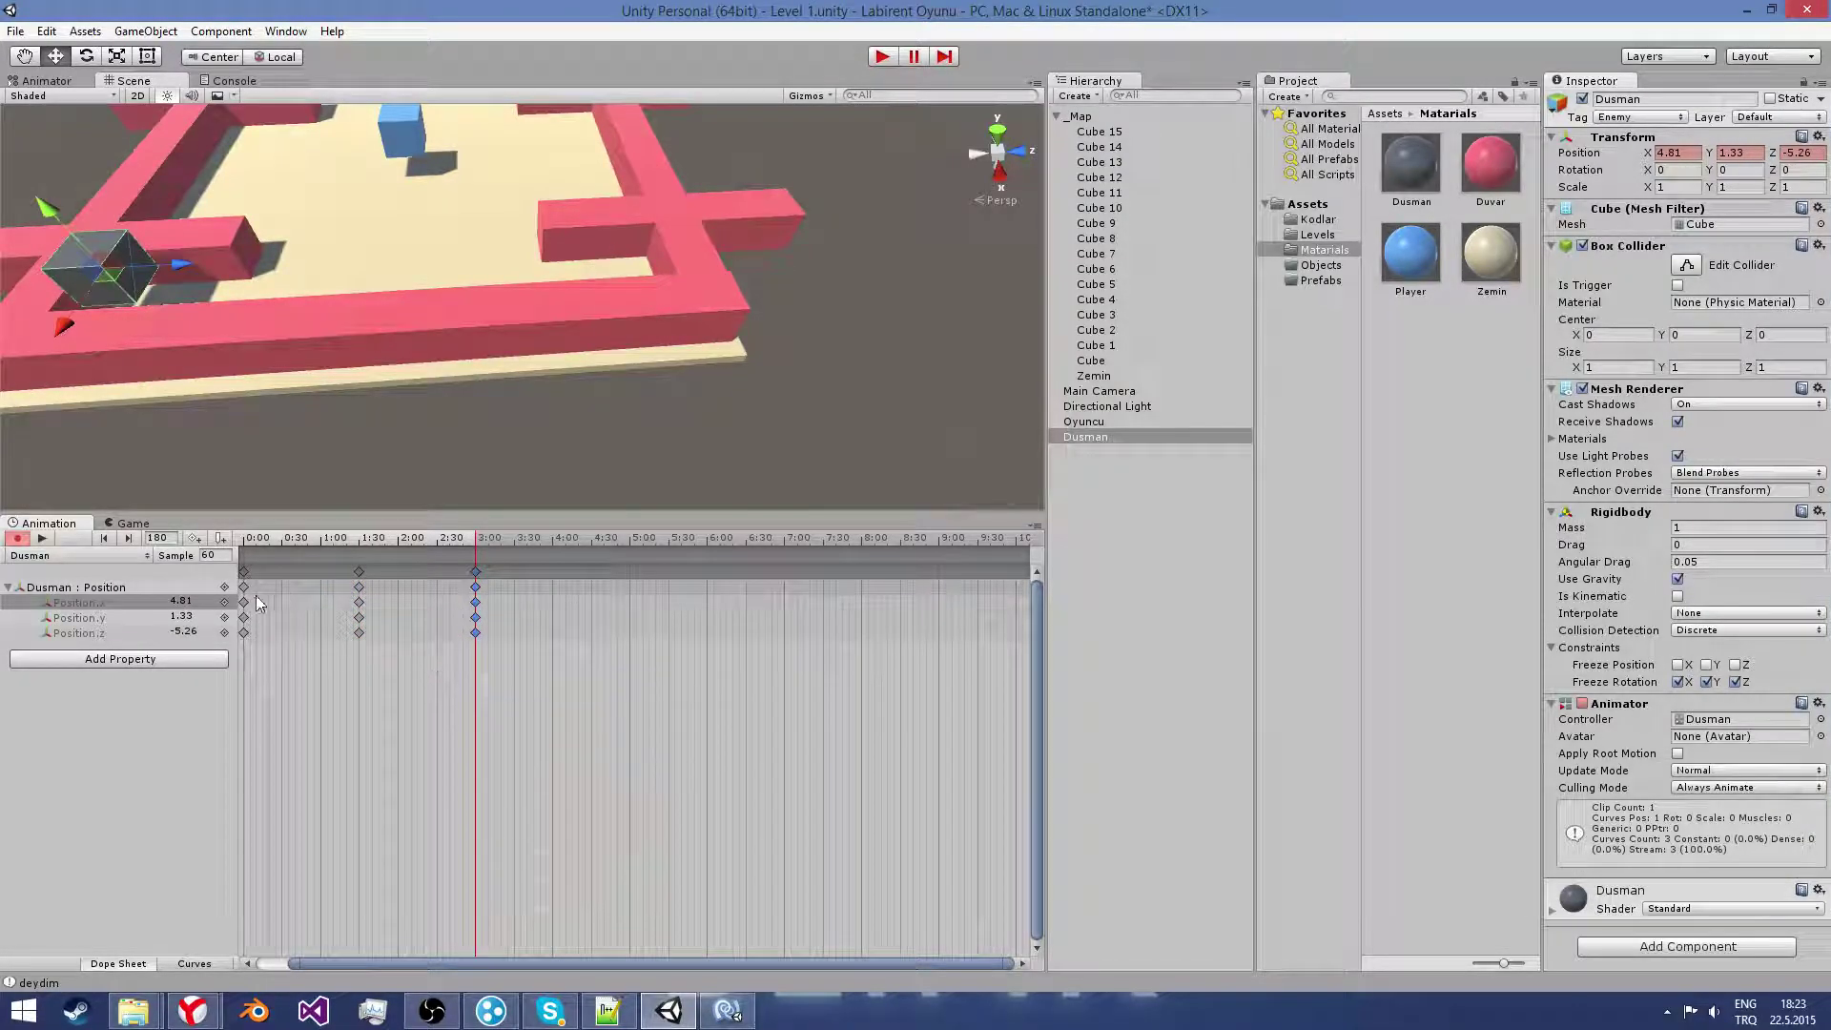
pyautogui.rightClick(244, 602)
pyautogui.click(272, 695)
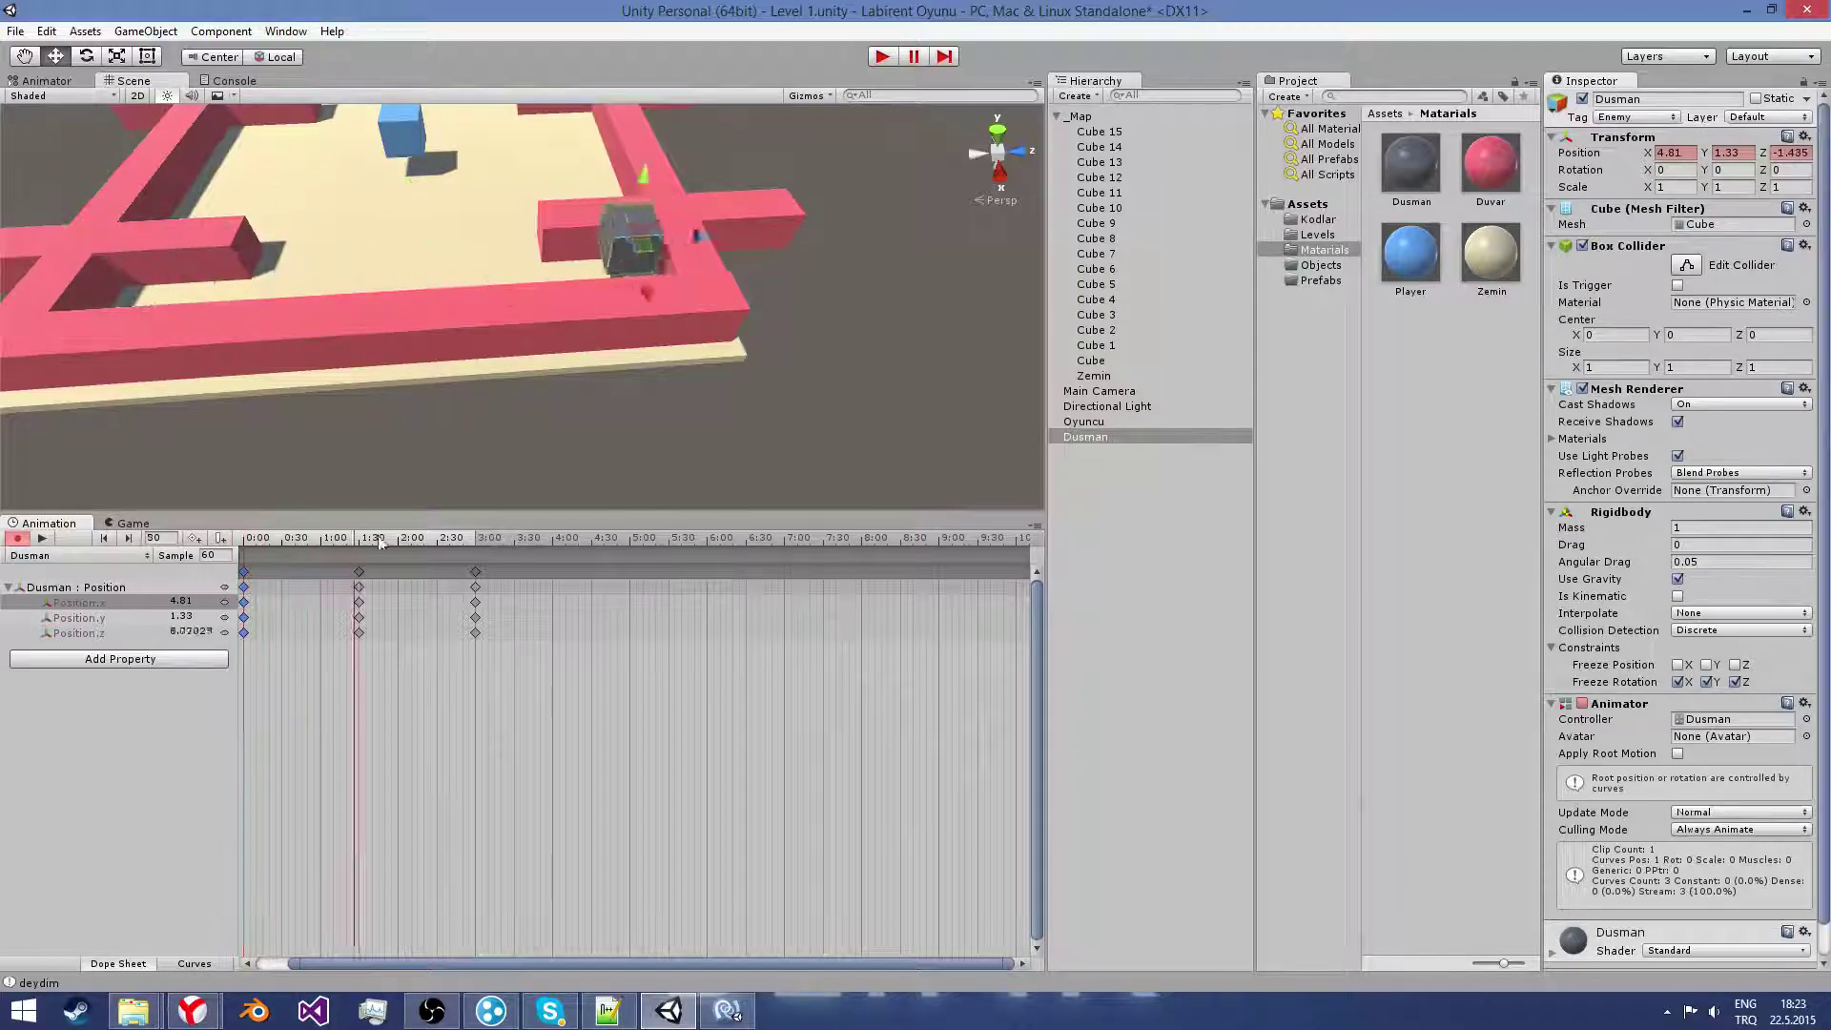
# Step: Preview the enemy clip, stop recording, and play-test the level to watch it patrol
pyautogui.moveTo(279, 569); pyautogui.dragTo(134, 573)
pyautogui.click(42, 538)
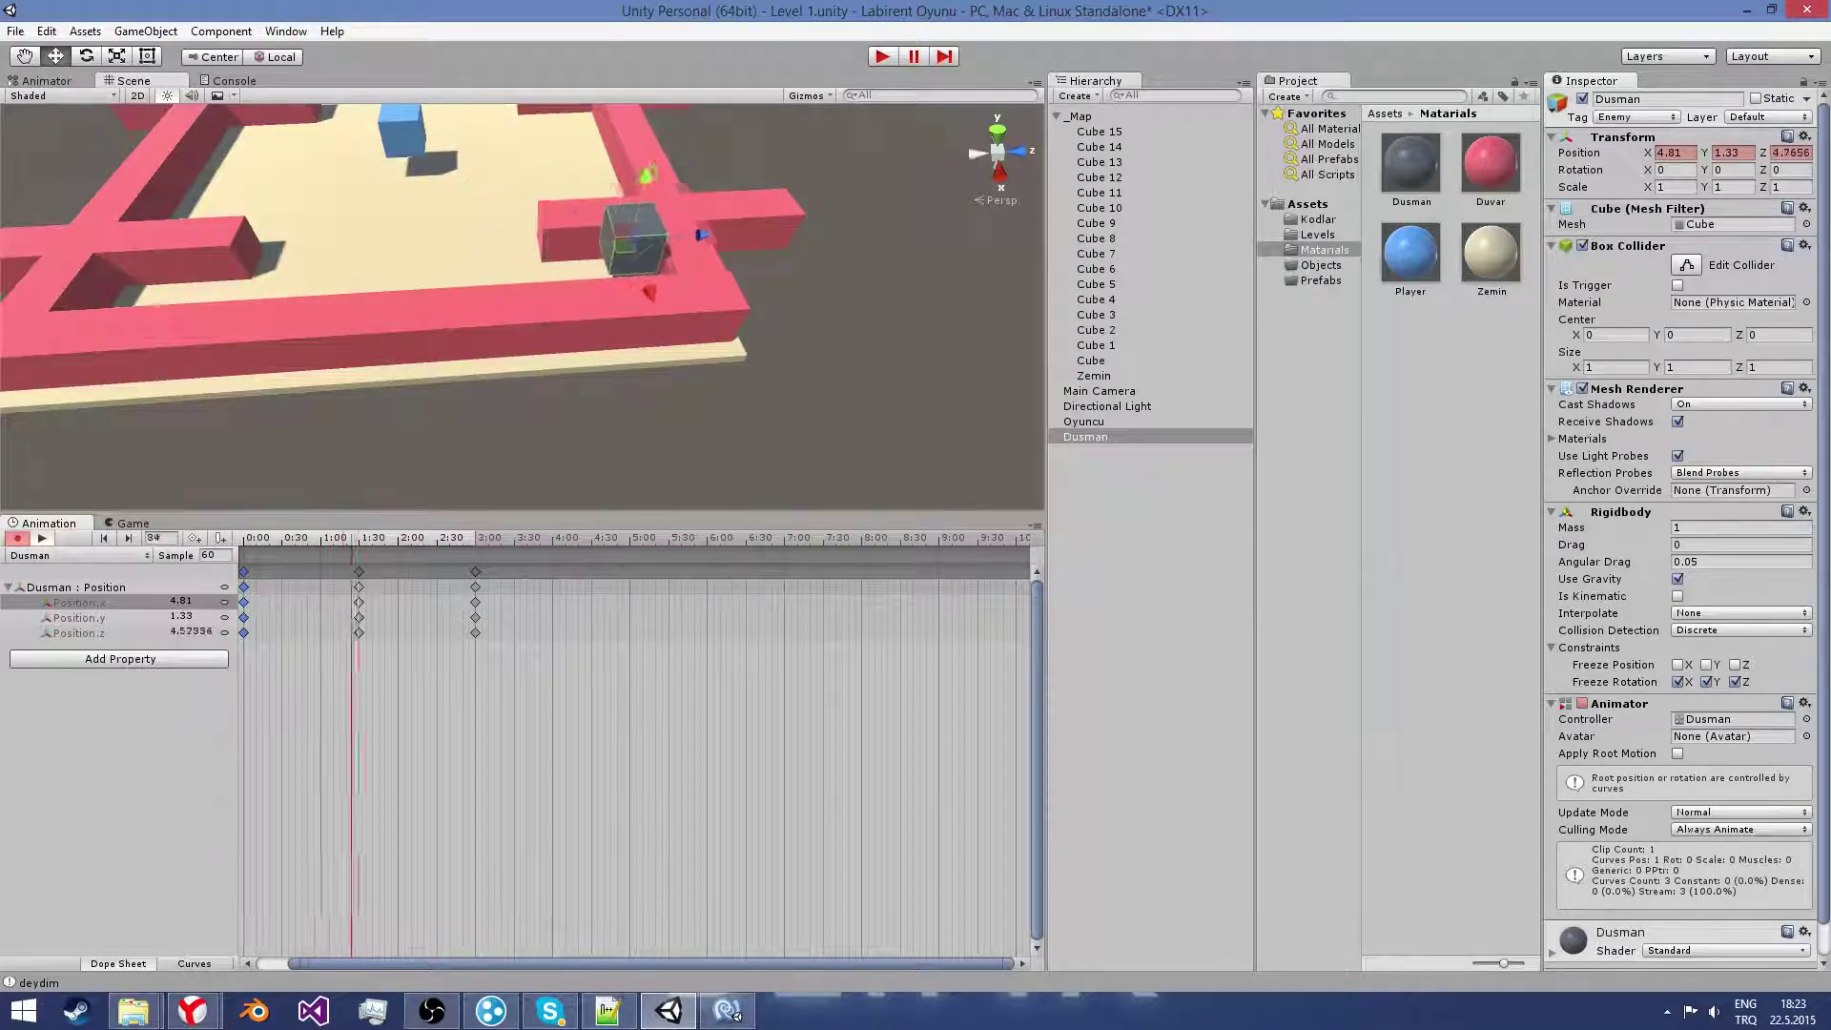
pyautogui.click(21, 538)
pyautogui.scroll(2, 411, 339)
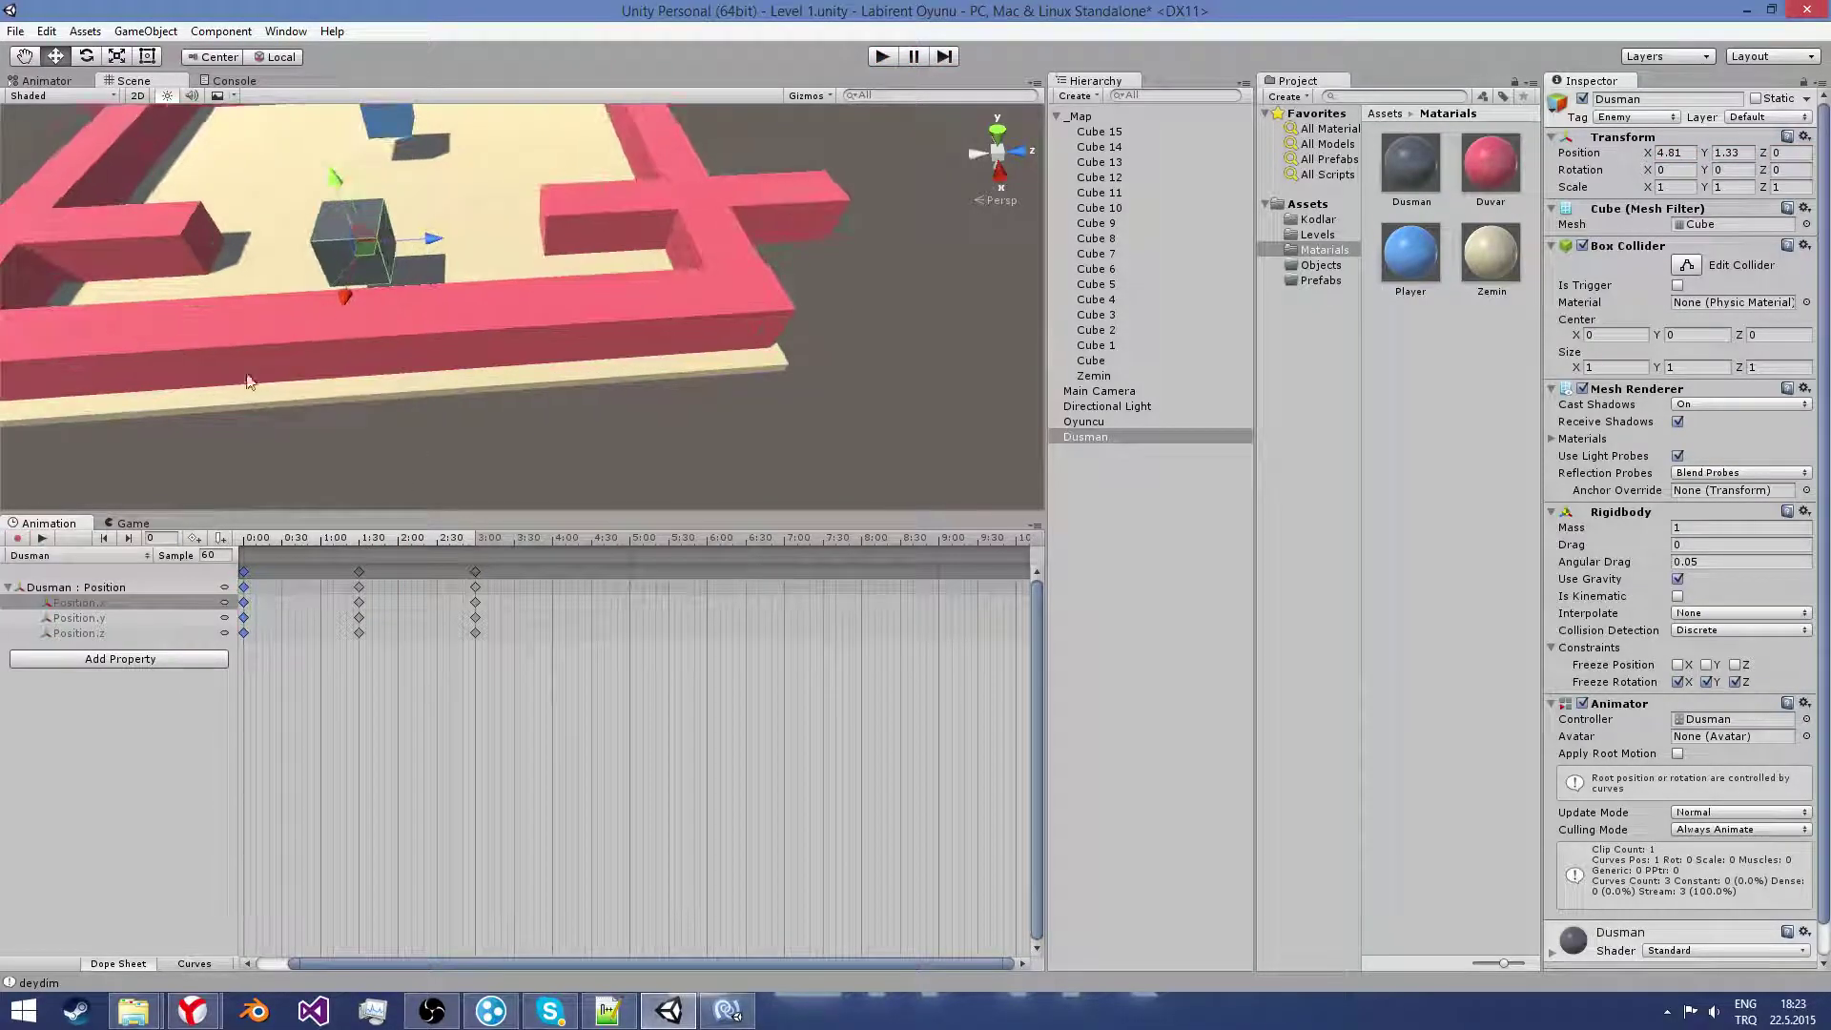
pyautogui.click(882, 56)
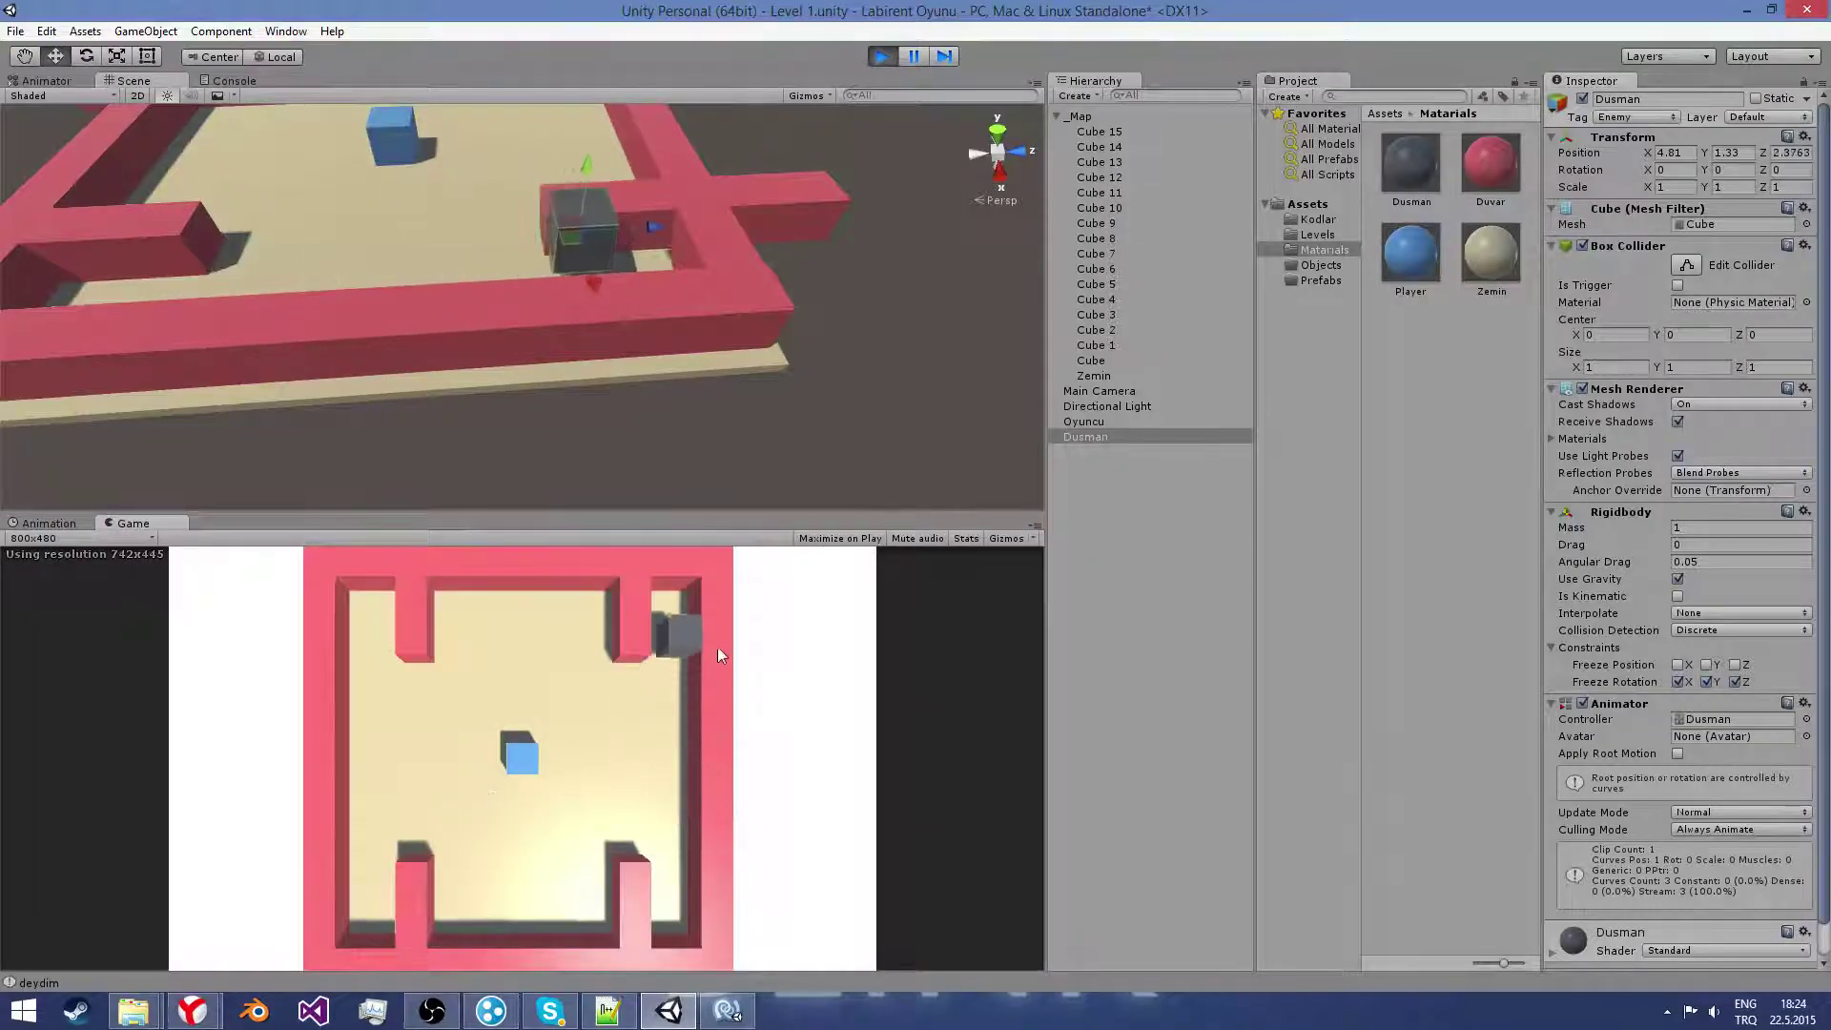
pyautogui.moveTo(314, 319)
pyautogui.mouseDown(button='right')
pyautogui.moveTo(329, 289)
pyautogui.moveTo(427, 336)
pyautogui.moveTo(502, 244)
pyautogui.mouseUp(button='right')
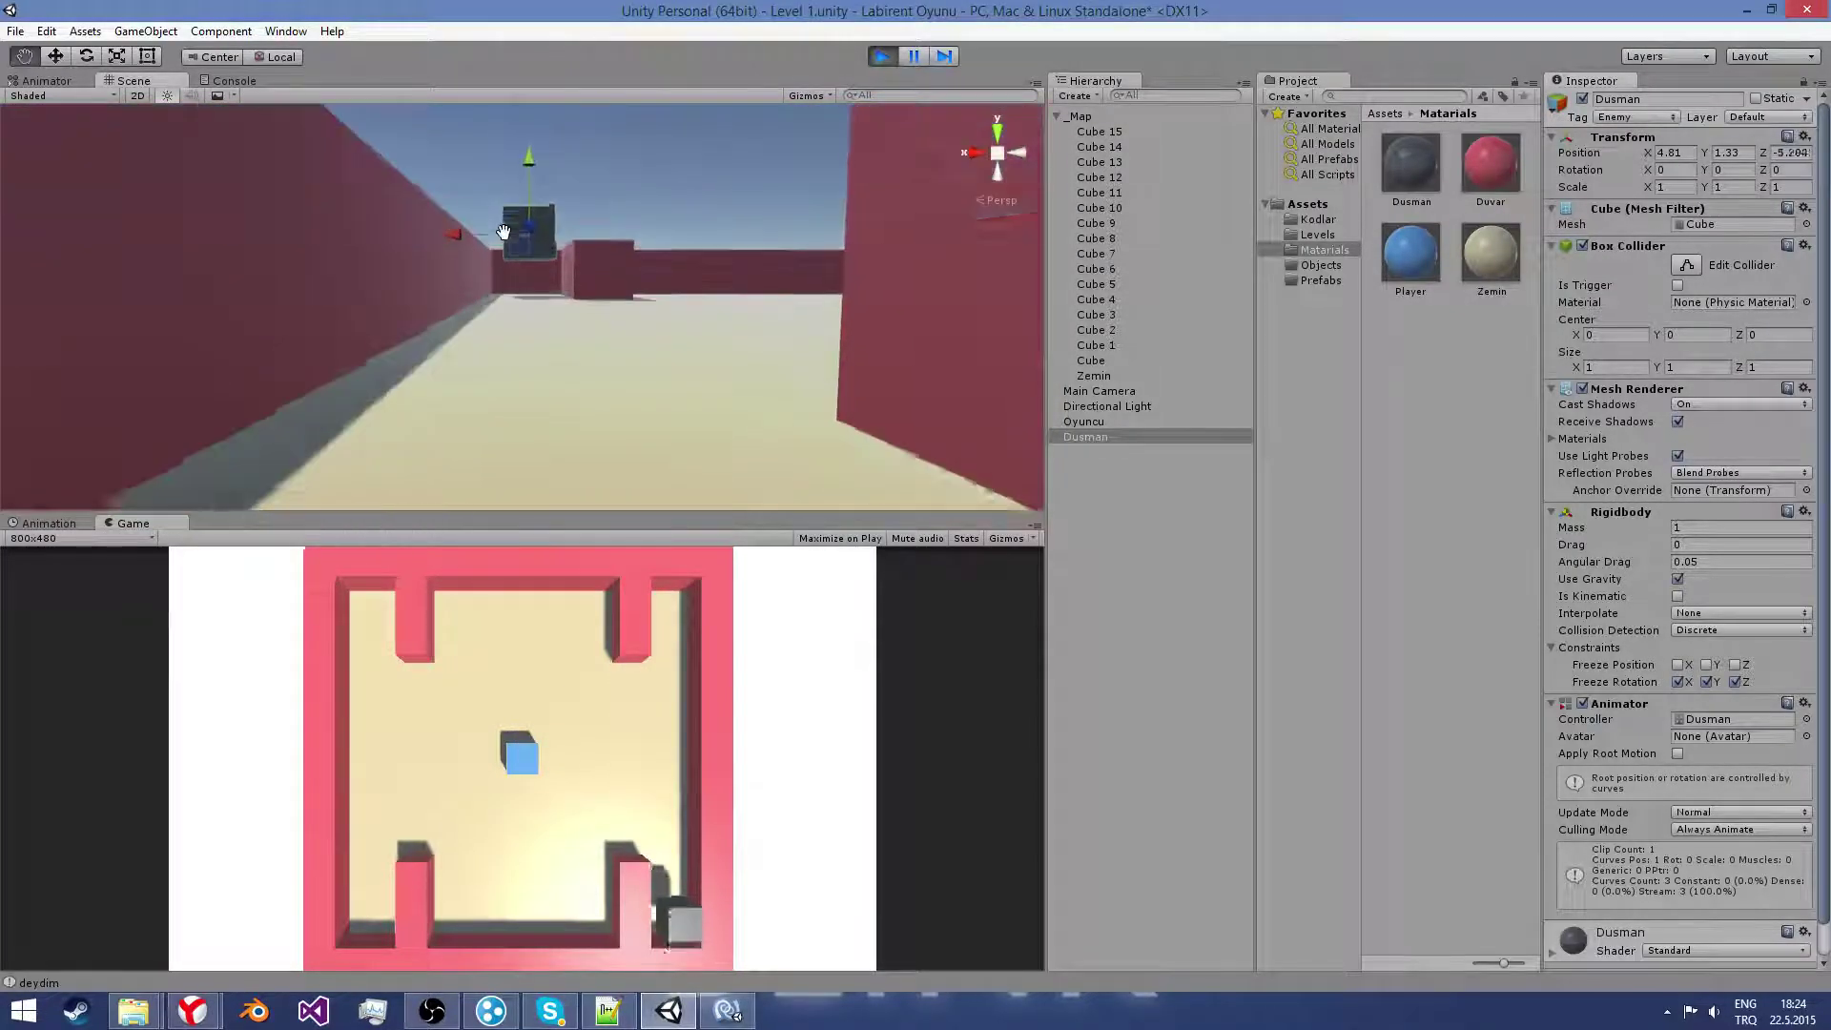
pyautogui.moveTo(502, 244); pyautogui.dragTo(667, 161, button='right')
pyautogui.click(878, 58)
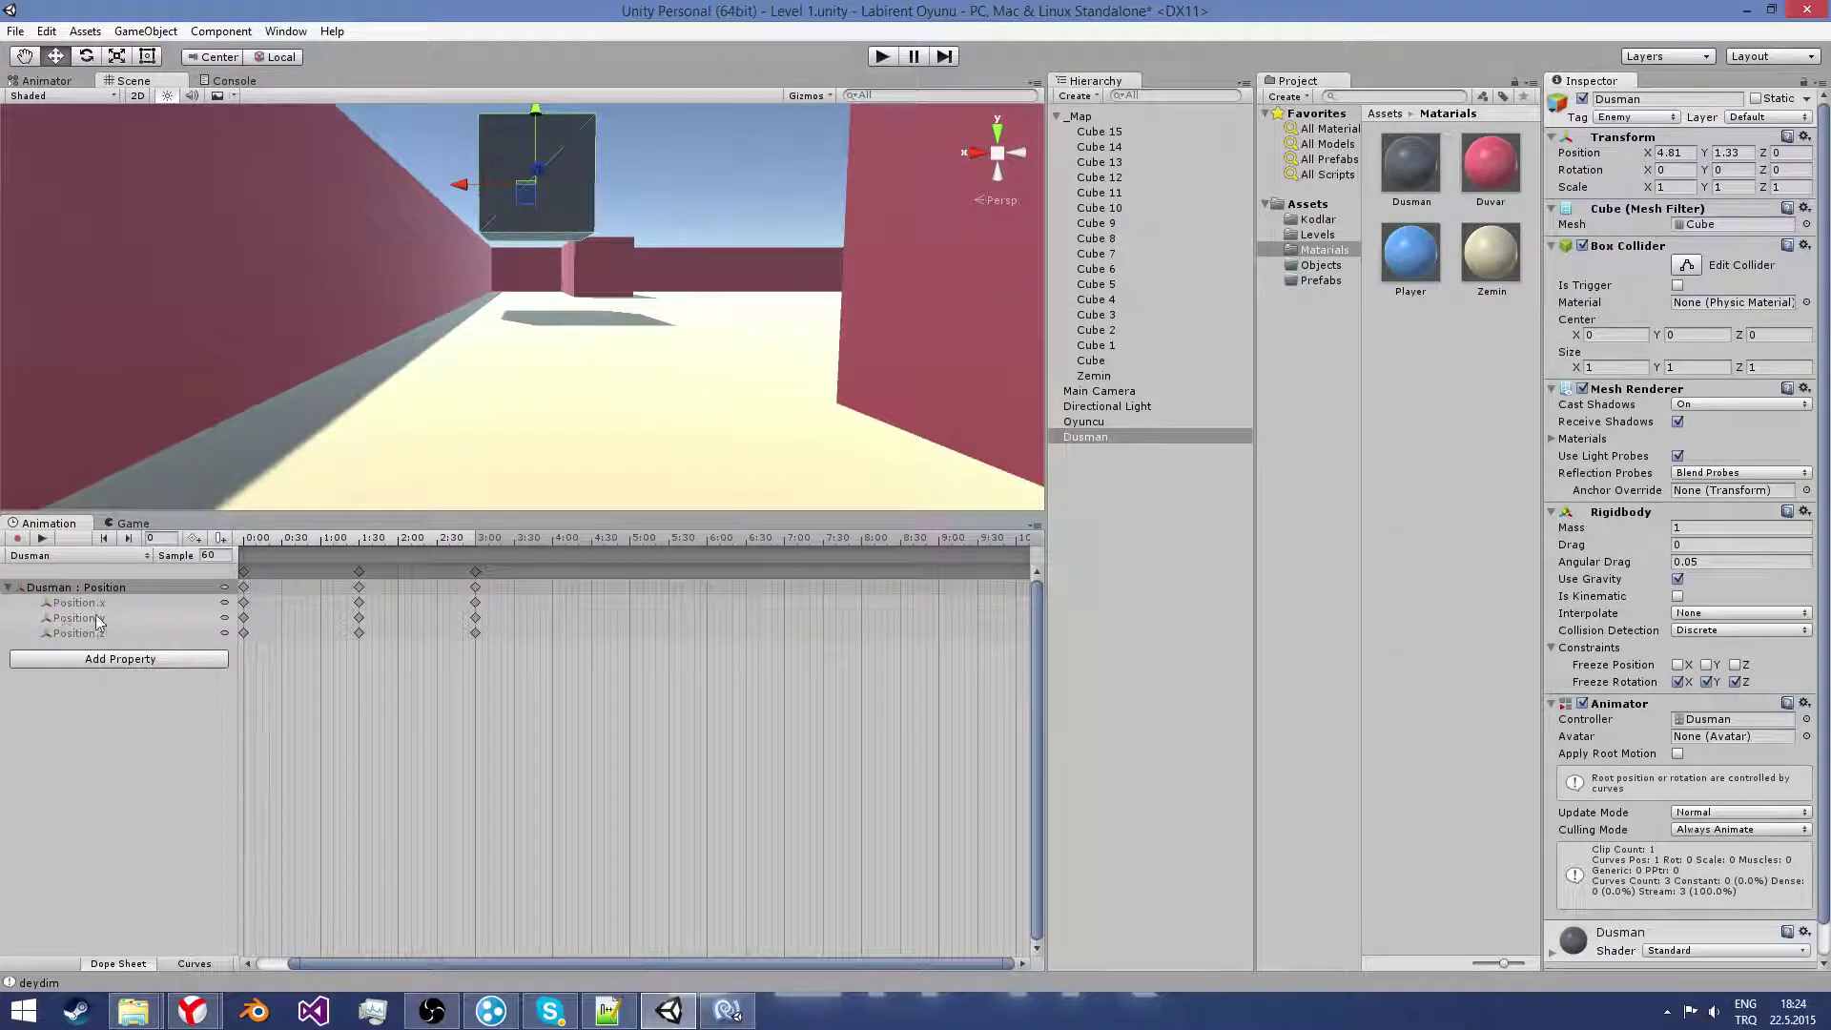
# Step: Delete the Position.y keys at 0:00, 1:30 and 3:00 from the Dusman clip
pyautogui.click(226, 617)
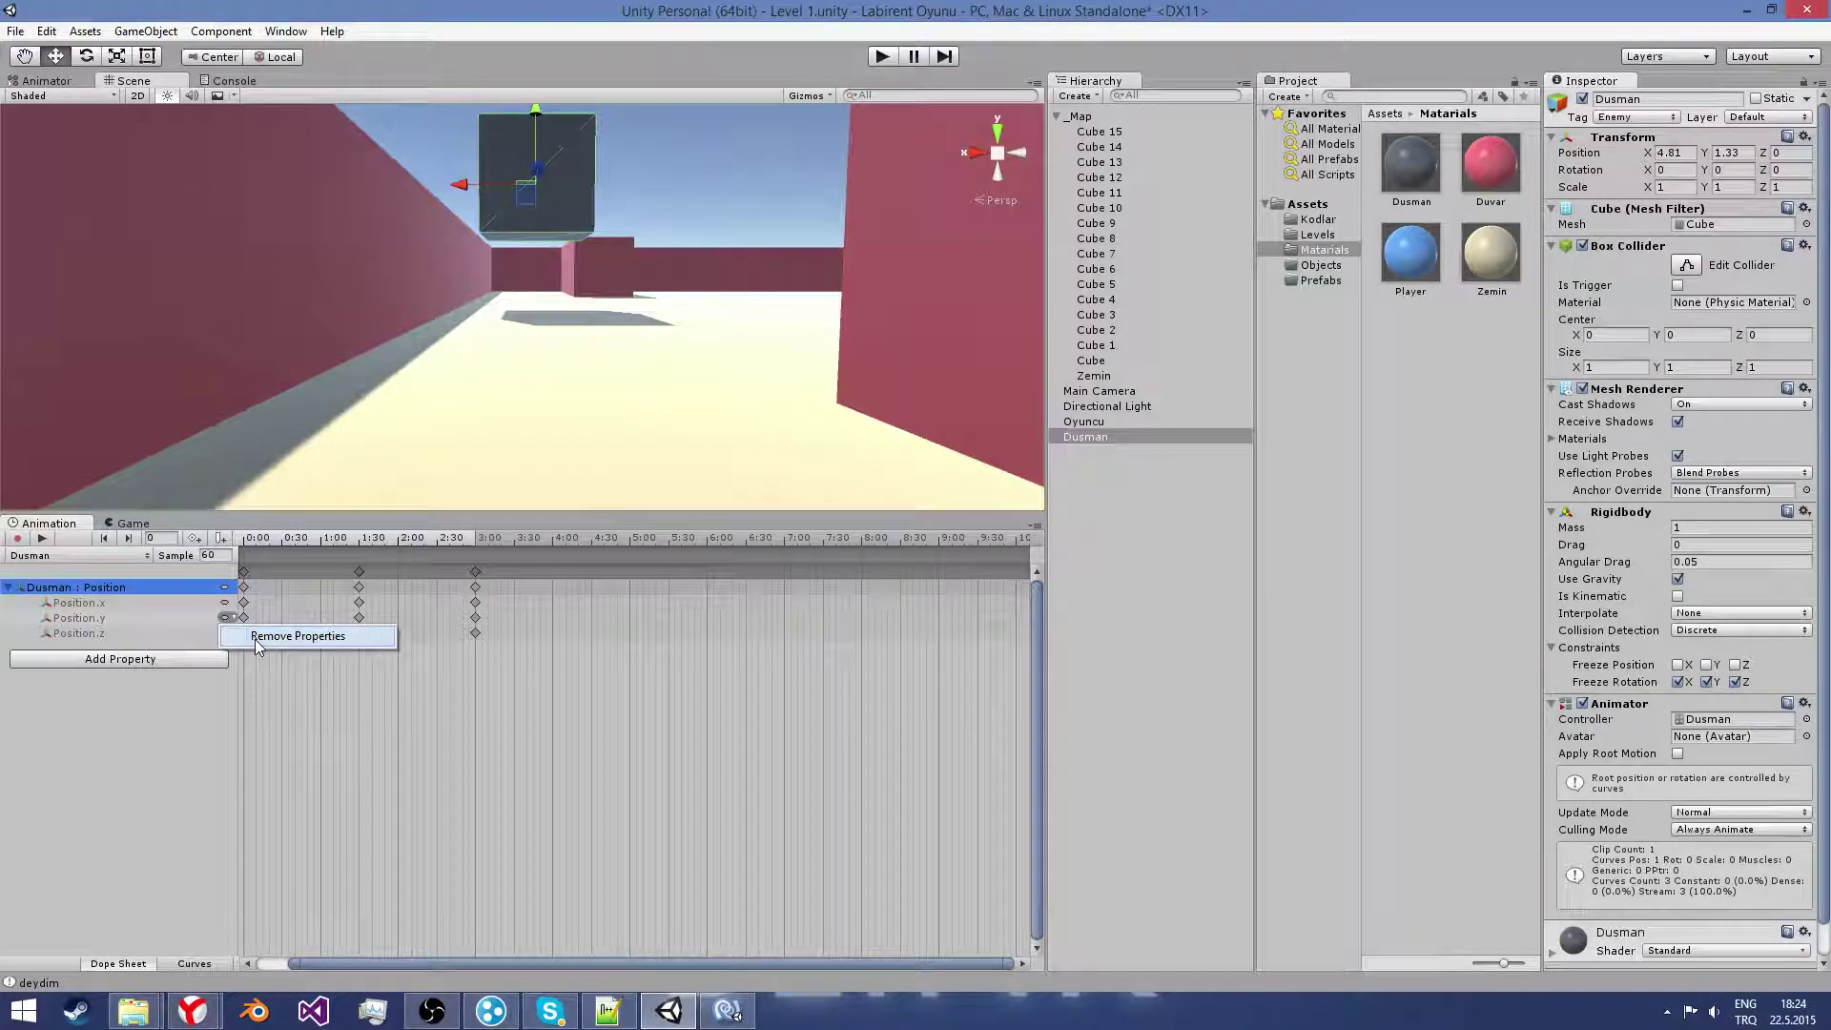
pyautogui.click(255, 637)
pyautogui.hotkey('ctrl', 'z')
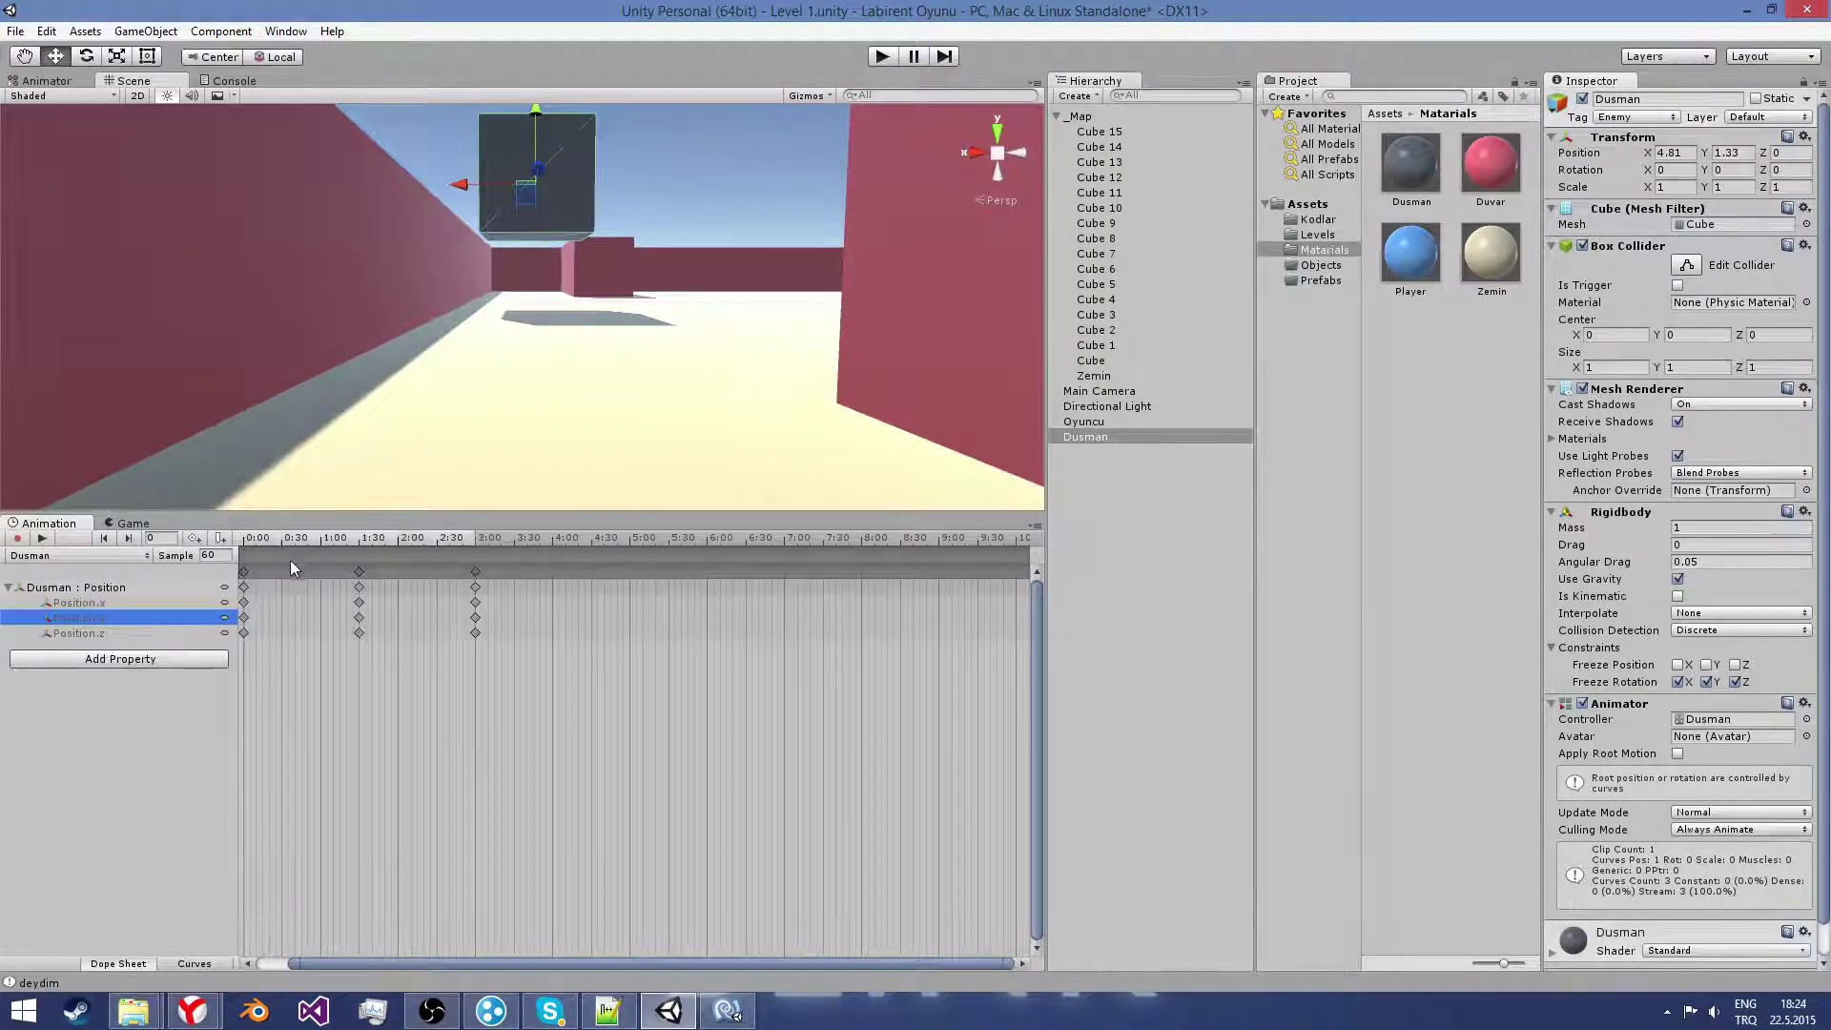
pyautogui.click(245, 618)
pyautogui.rightClick(245, 622)
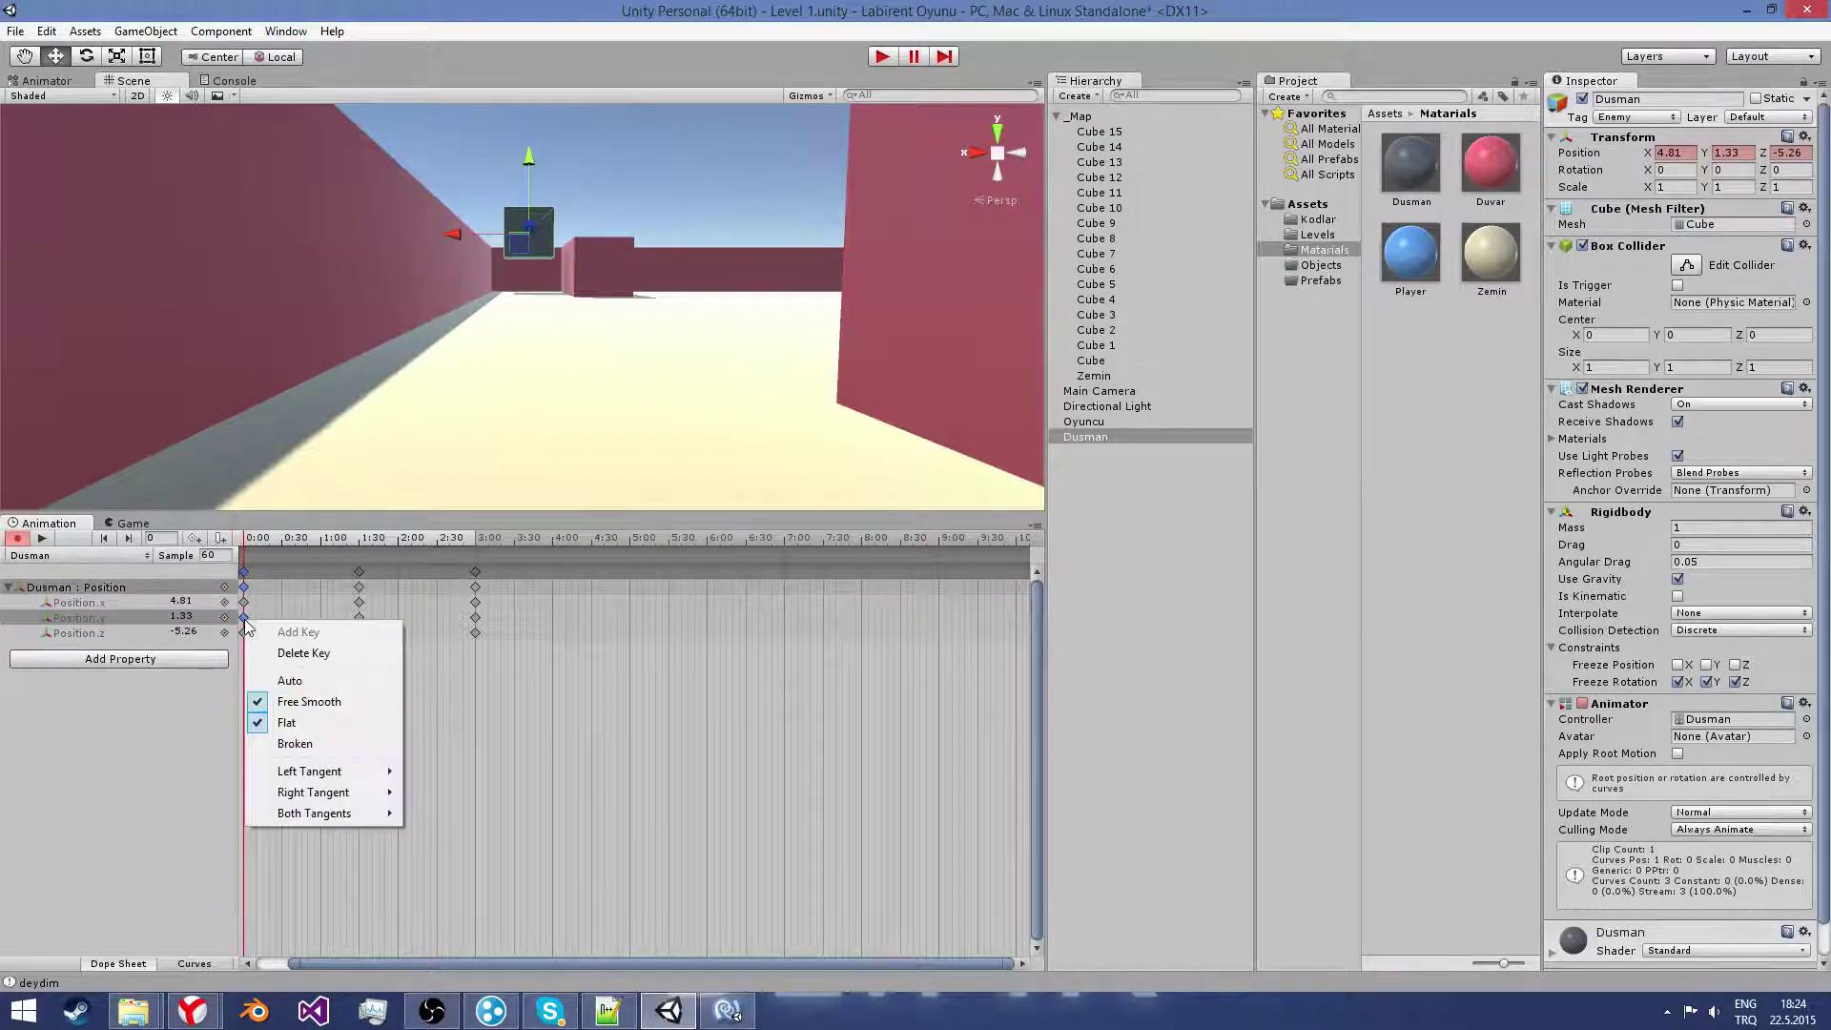
pyautogui.click(246, 618)
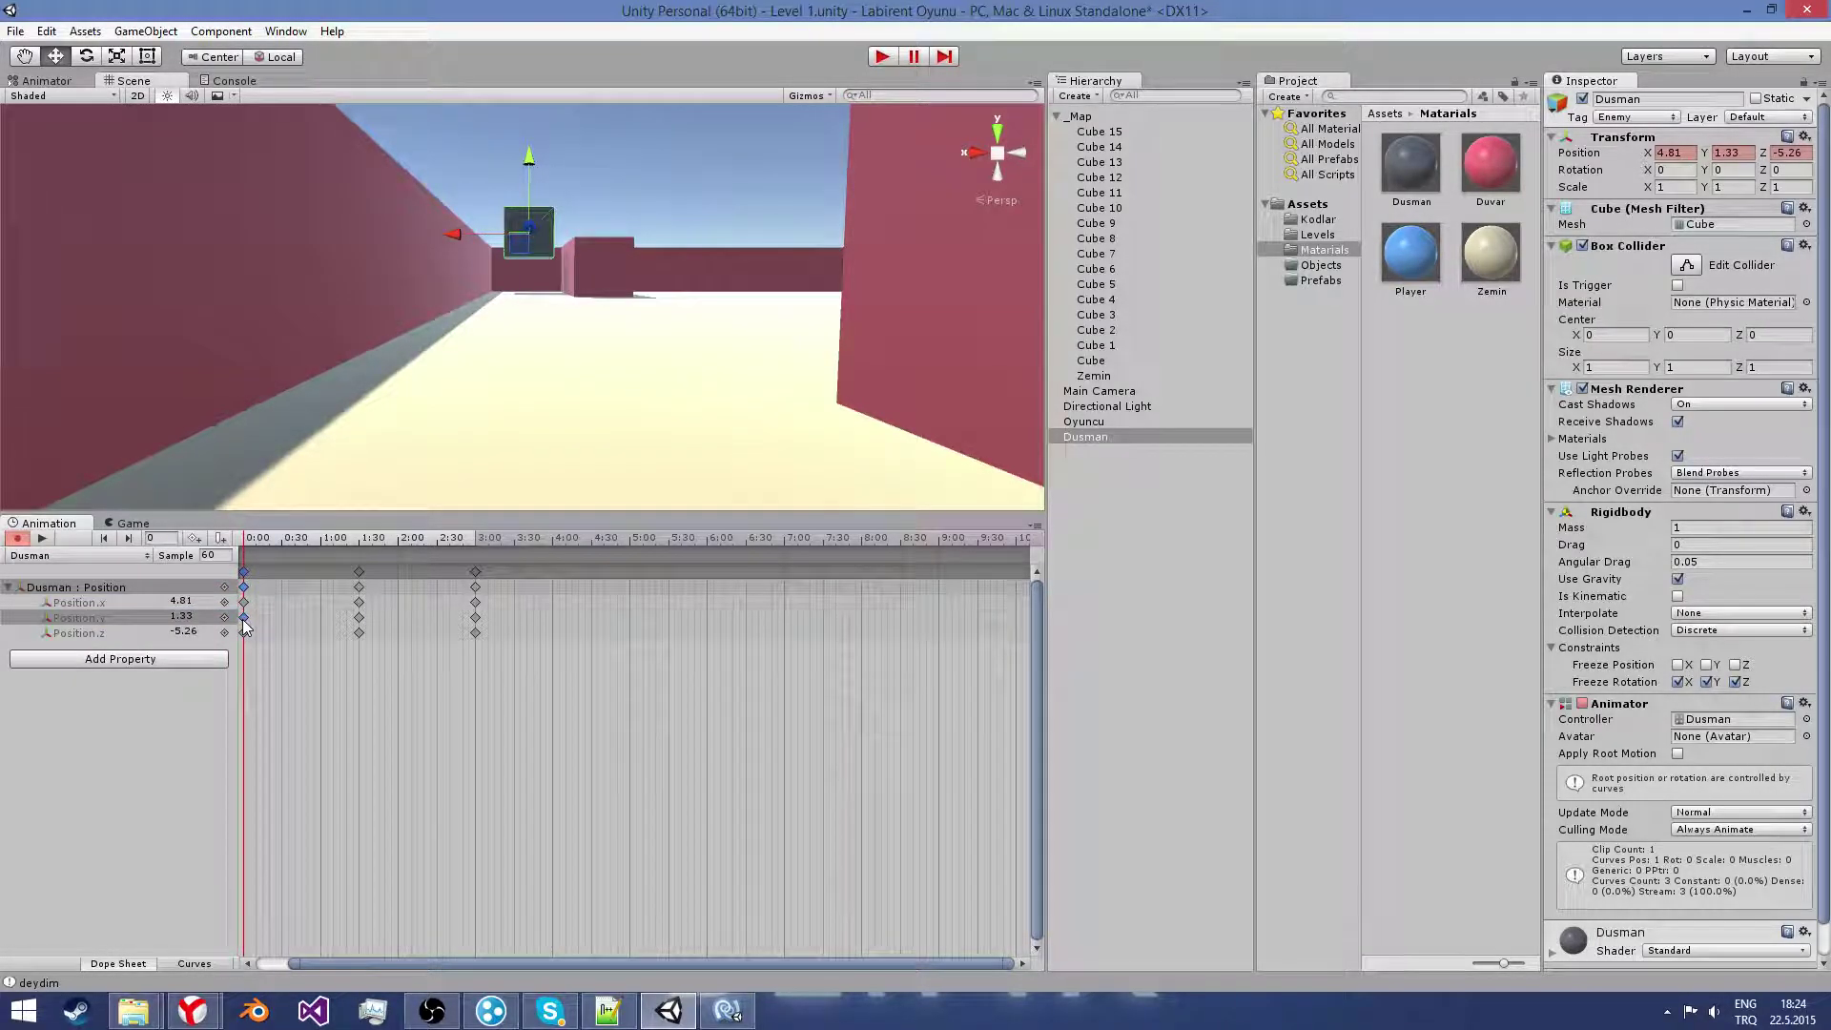
pyautogui.rightClick(245, 625)
pyautogui.click(286, 653)
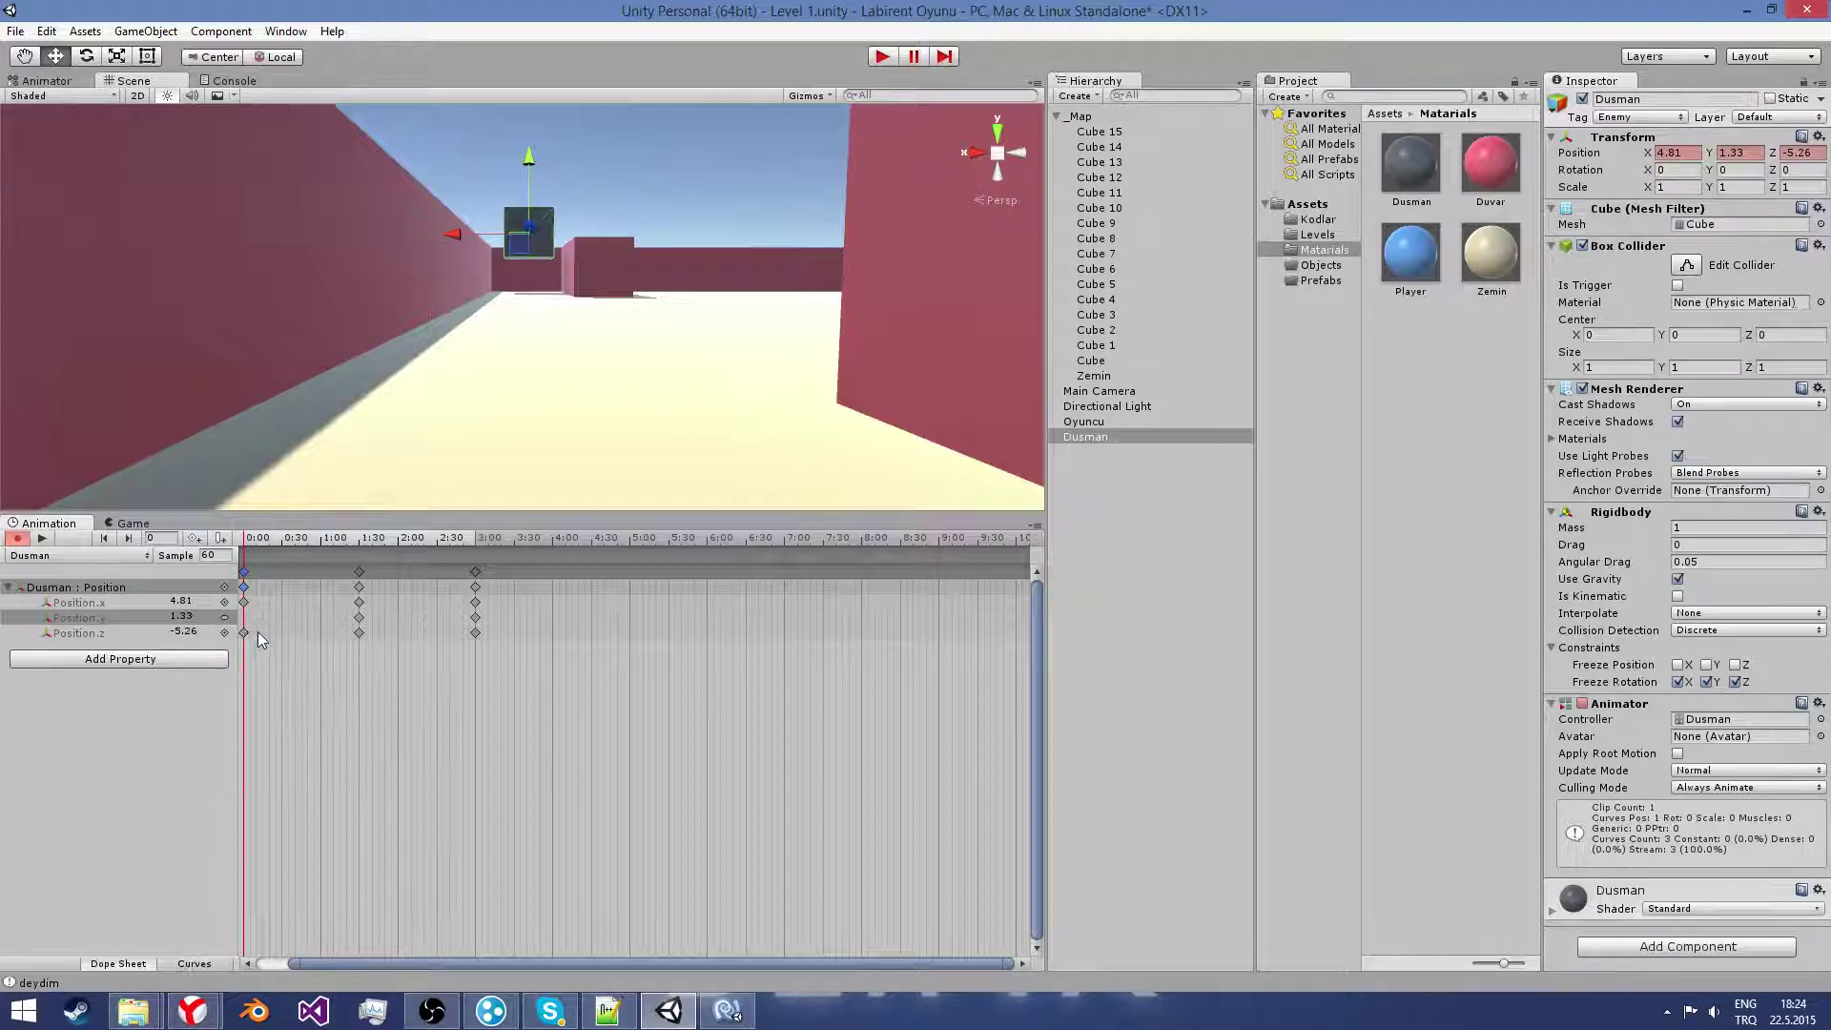
pyautogui.rightClick(358, 621)
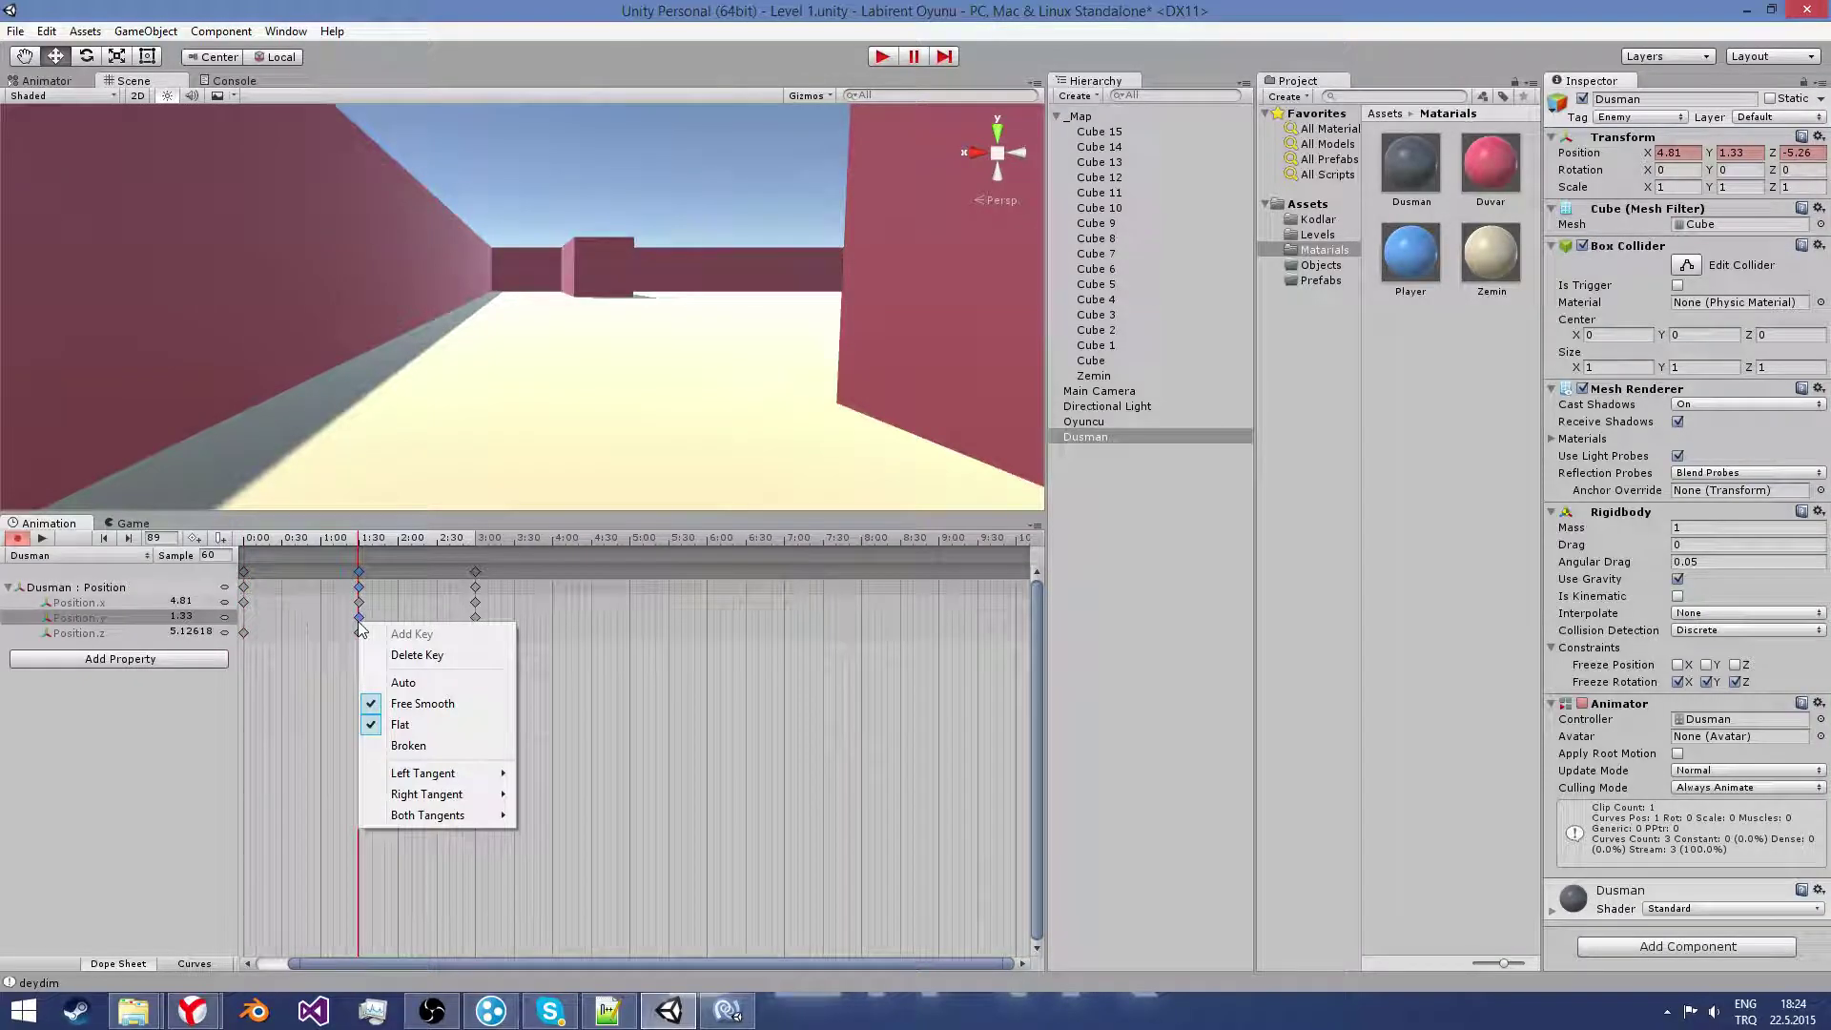
pyautogui.click(403, 656)
pyautogui.rightClick(471, 614)
pyautogui.click(474, 617)
pyautogui.rightClick(474, 617)
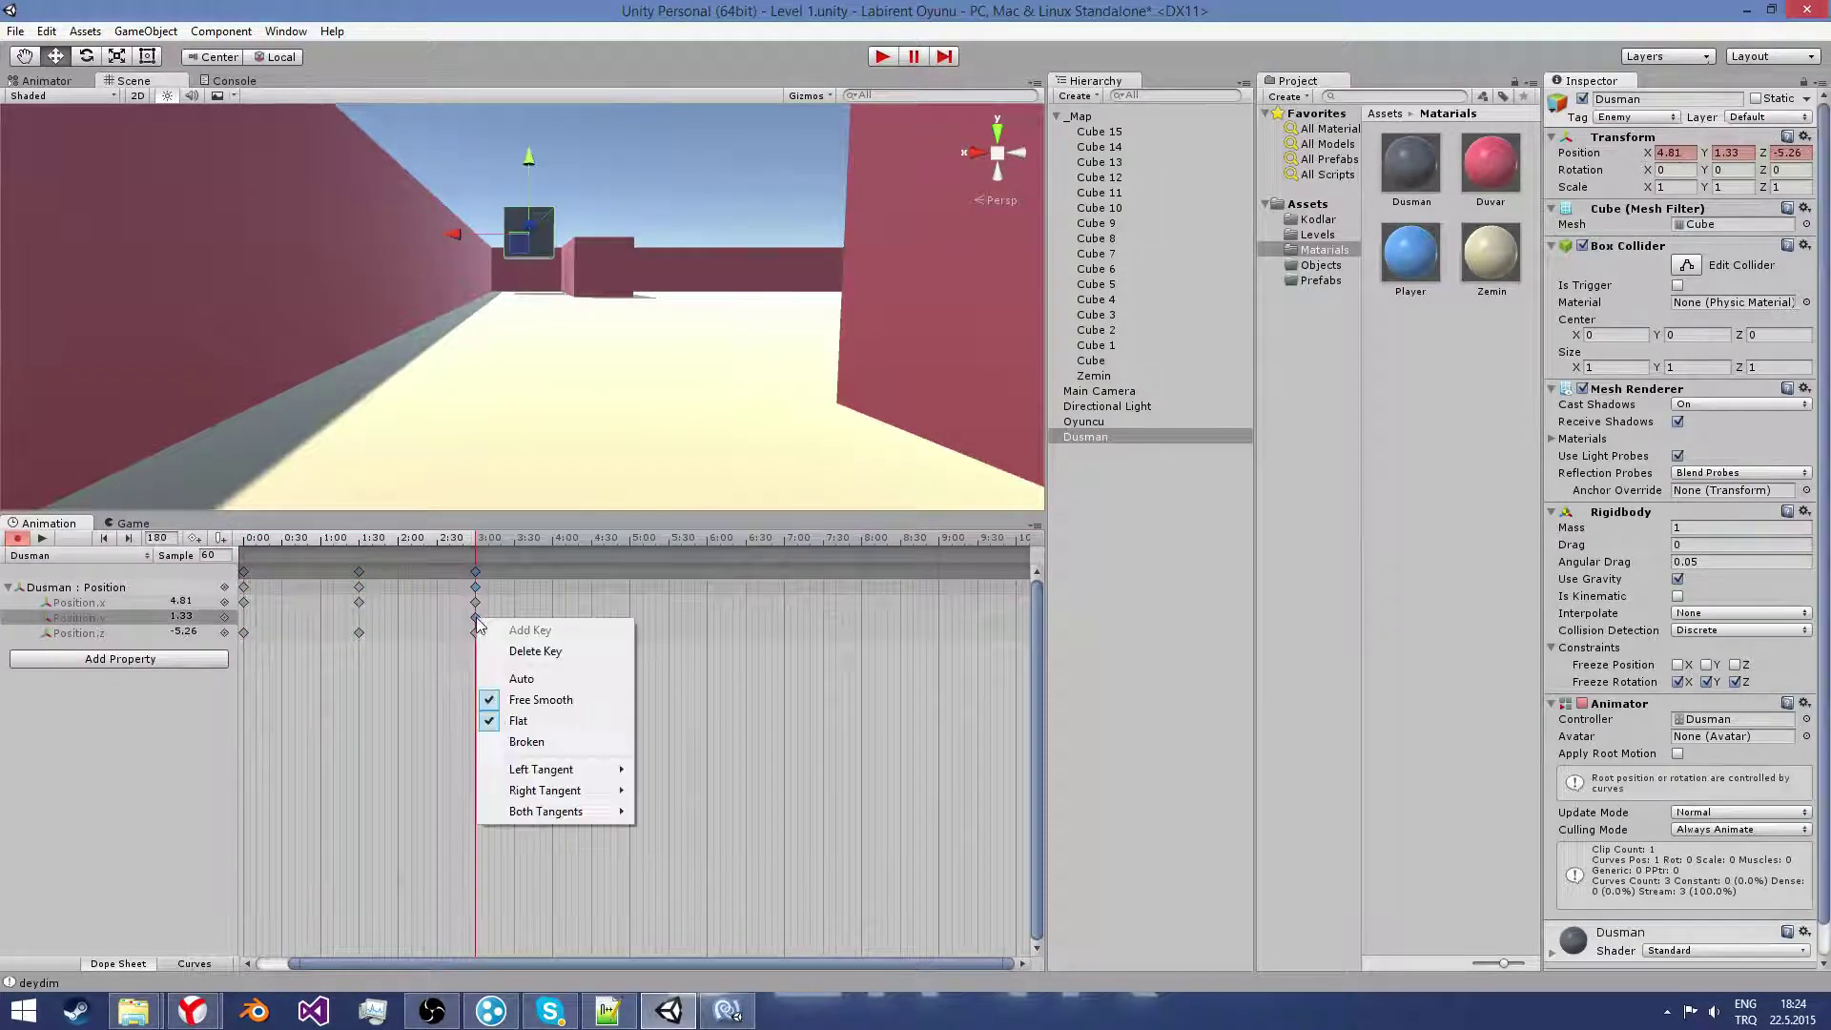
pyautogui.click(534, 651)
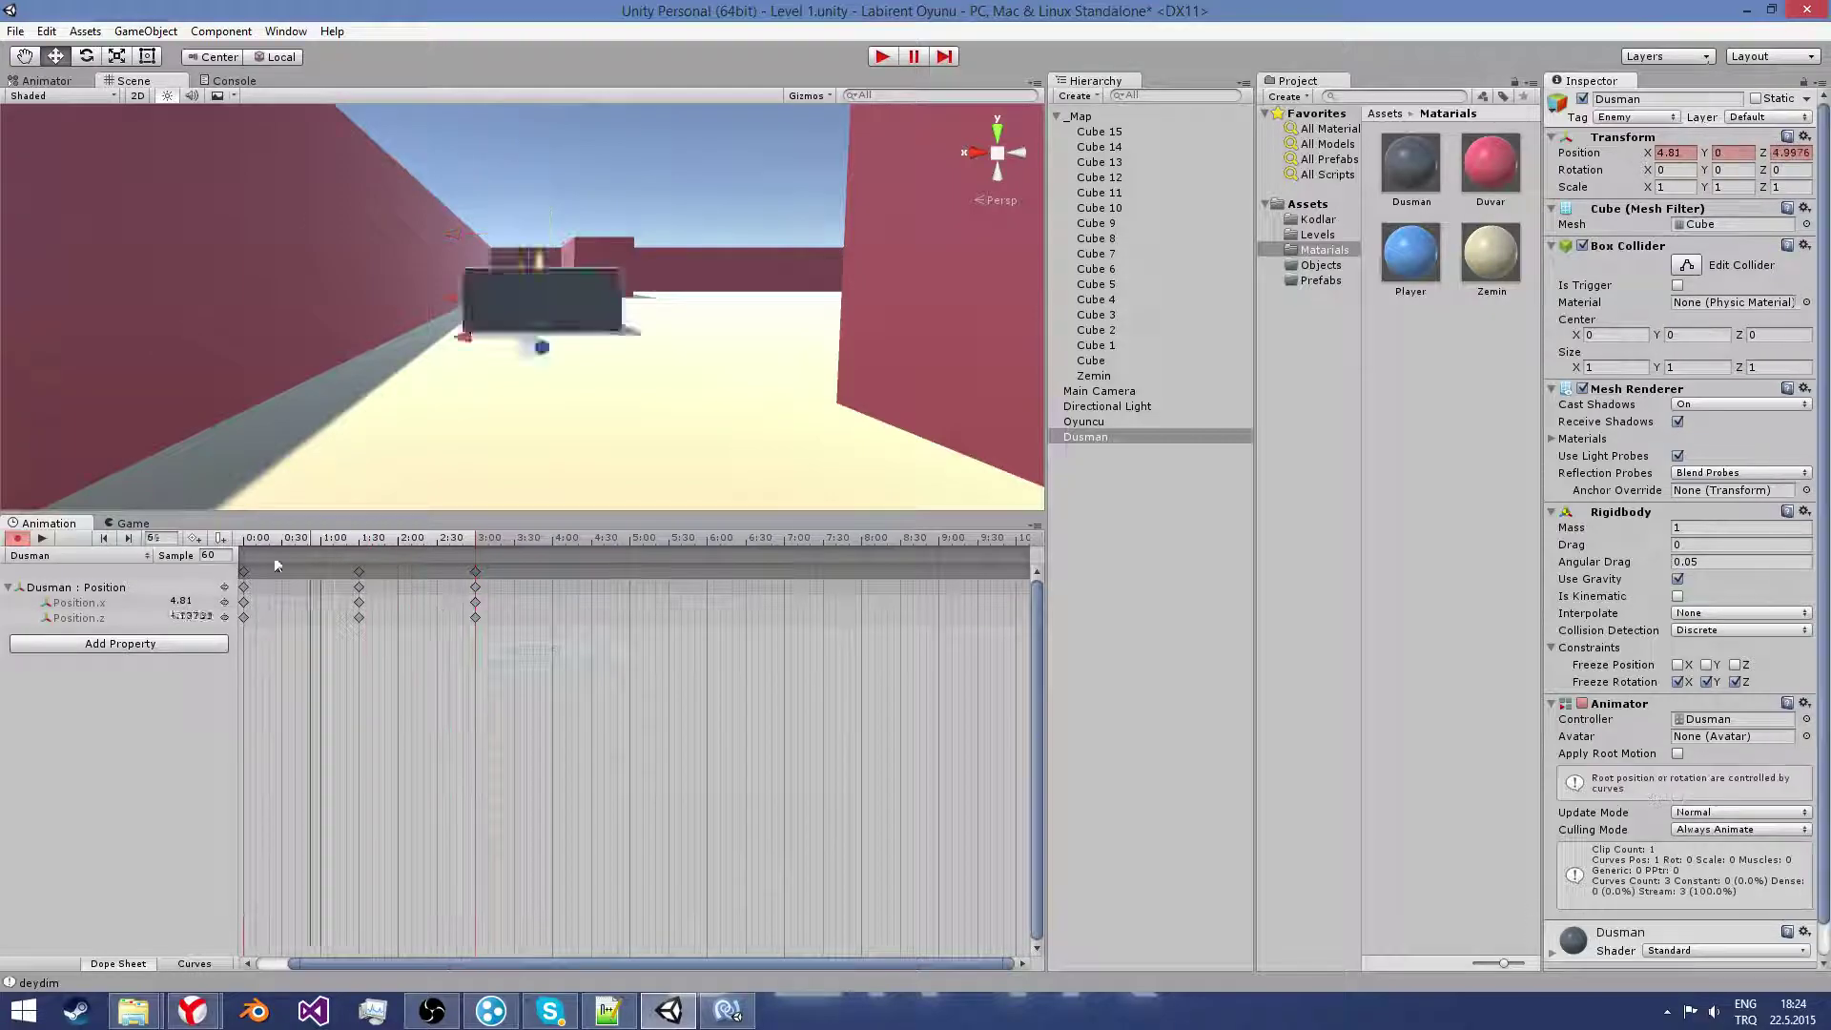
# Step: Scrub the clip and run a quick play test of the enemy's motion
pyautogui.moveTo(259, 556); pyautogui.dragTo(399, 572)
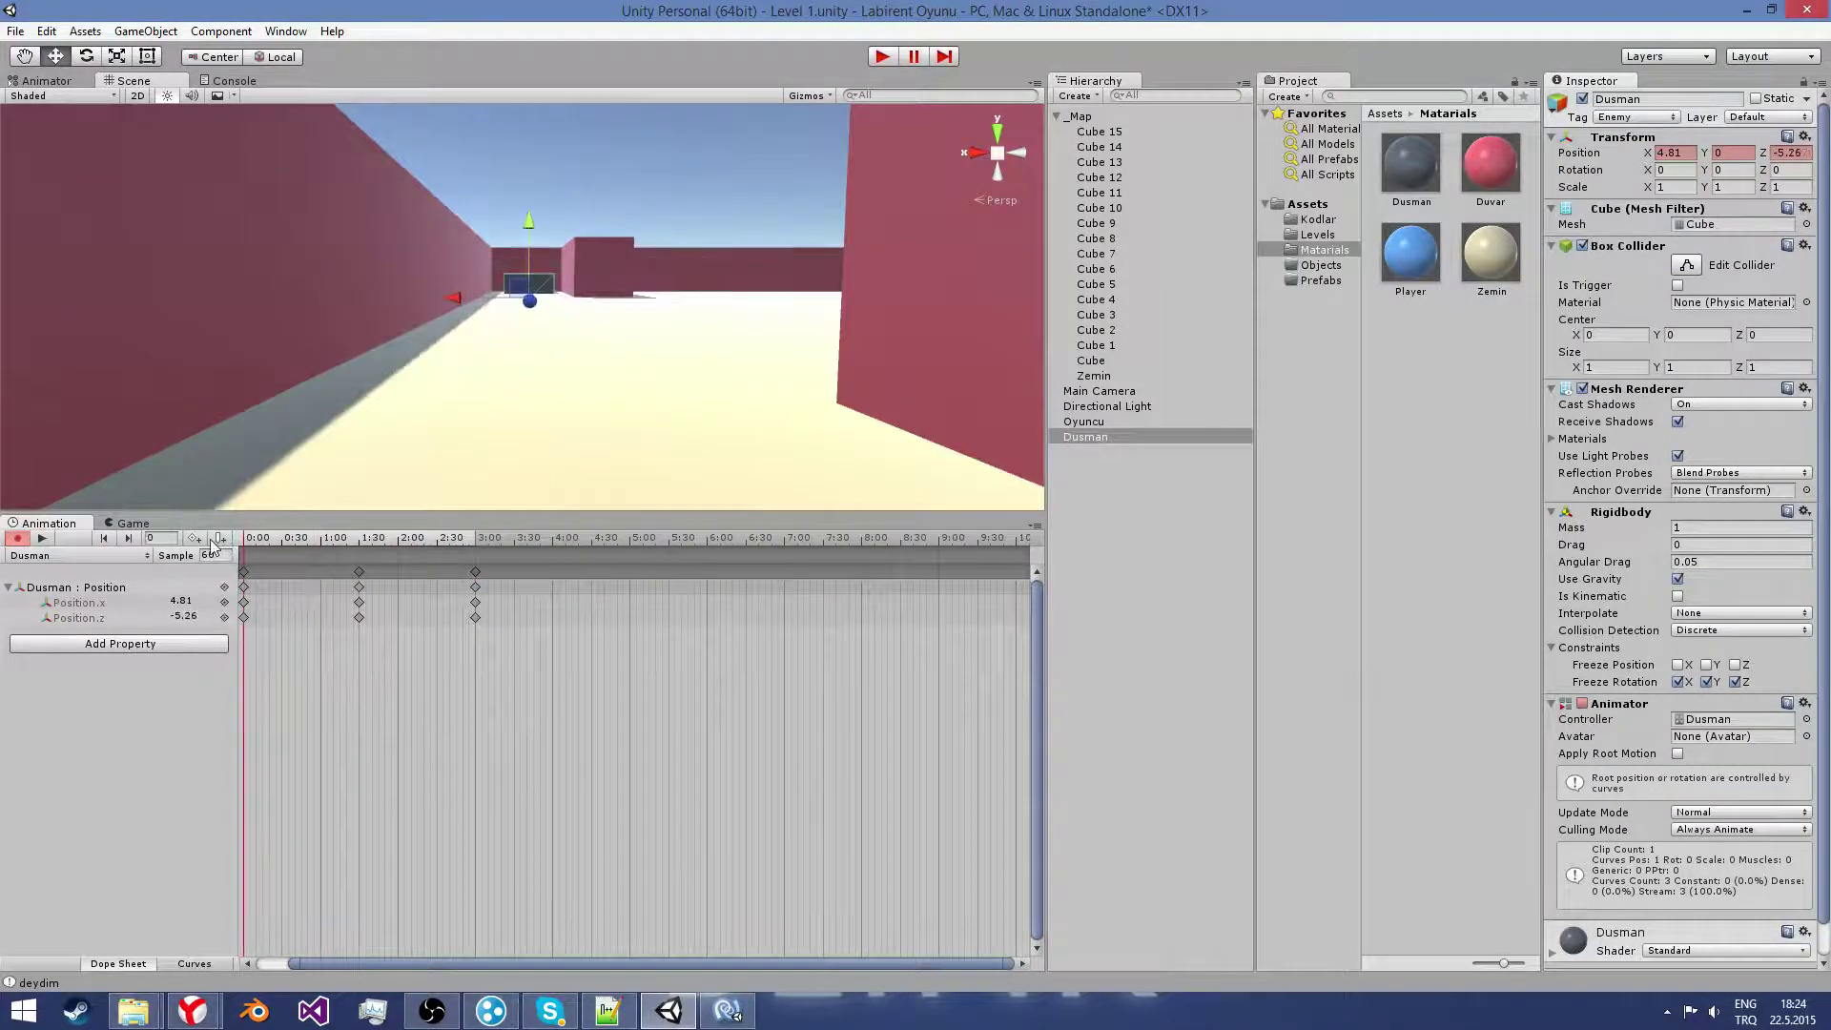
pyautogui.click(884, 56)
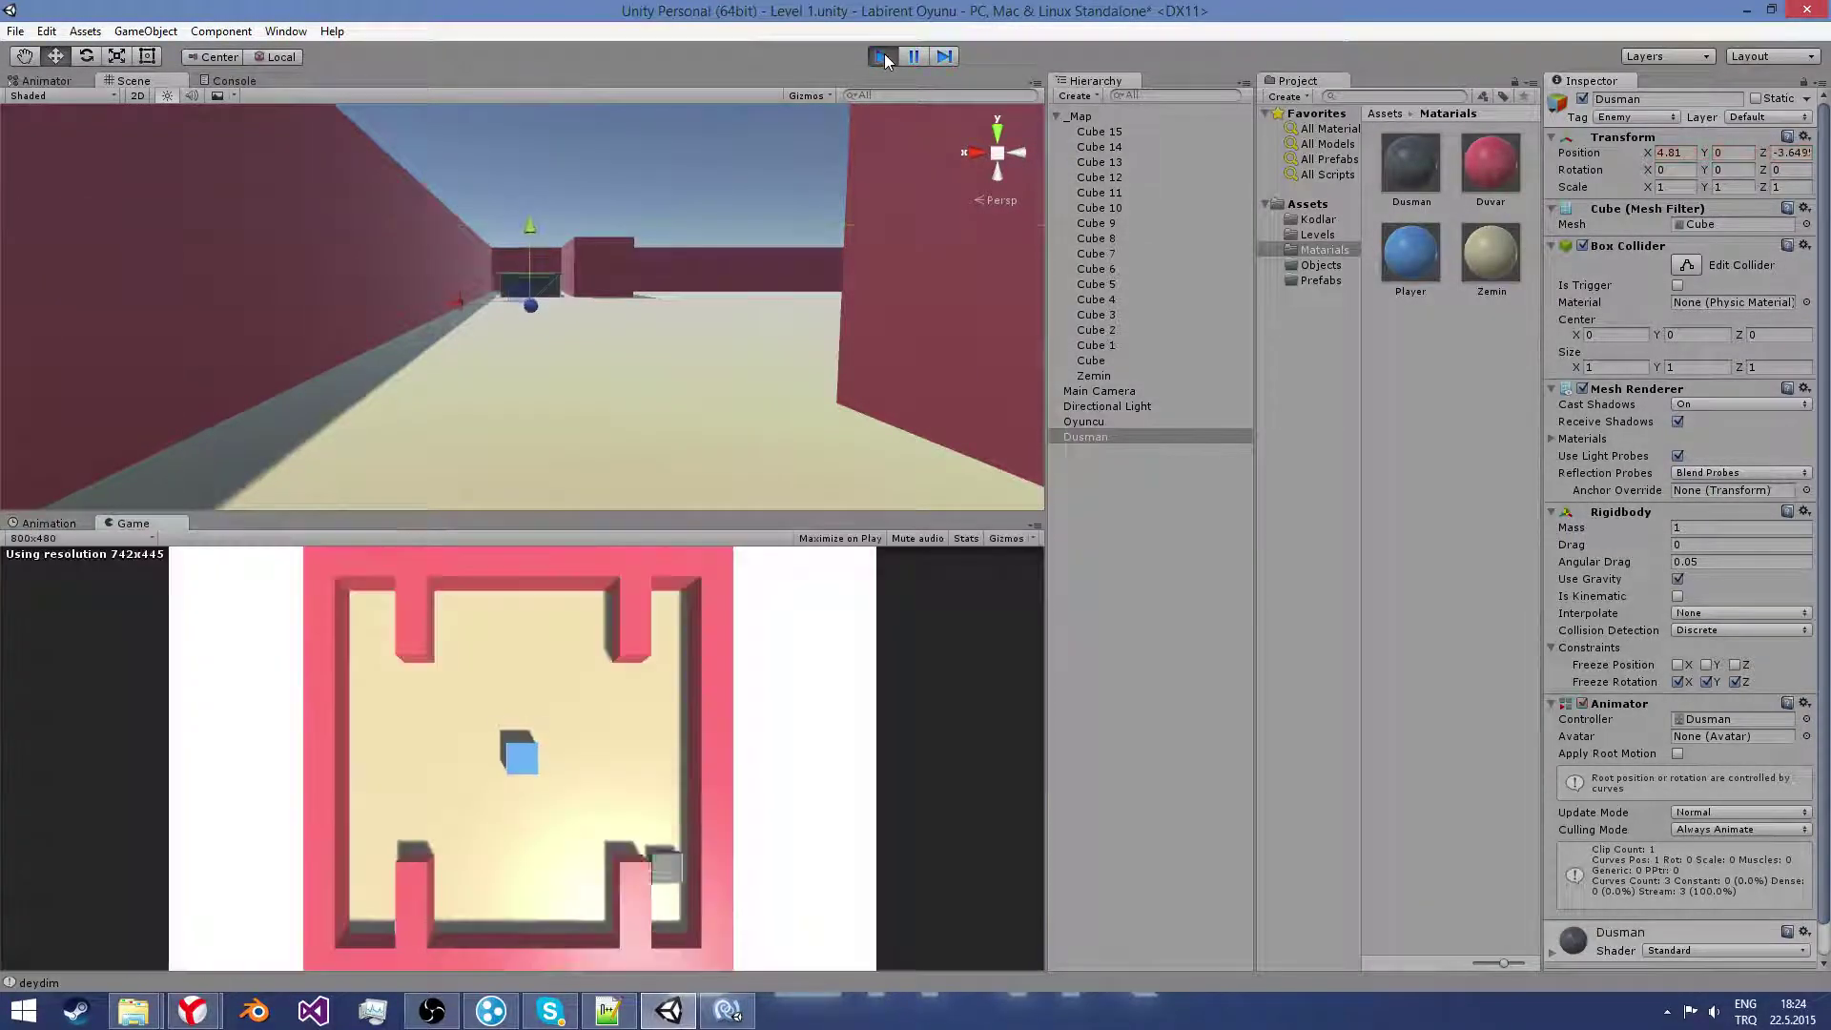
pyautogui.click(883, 56)
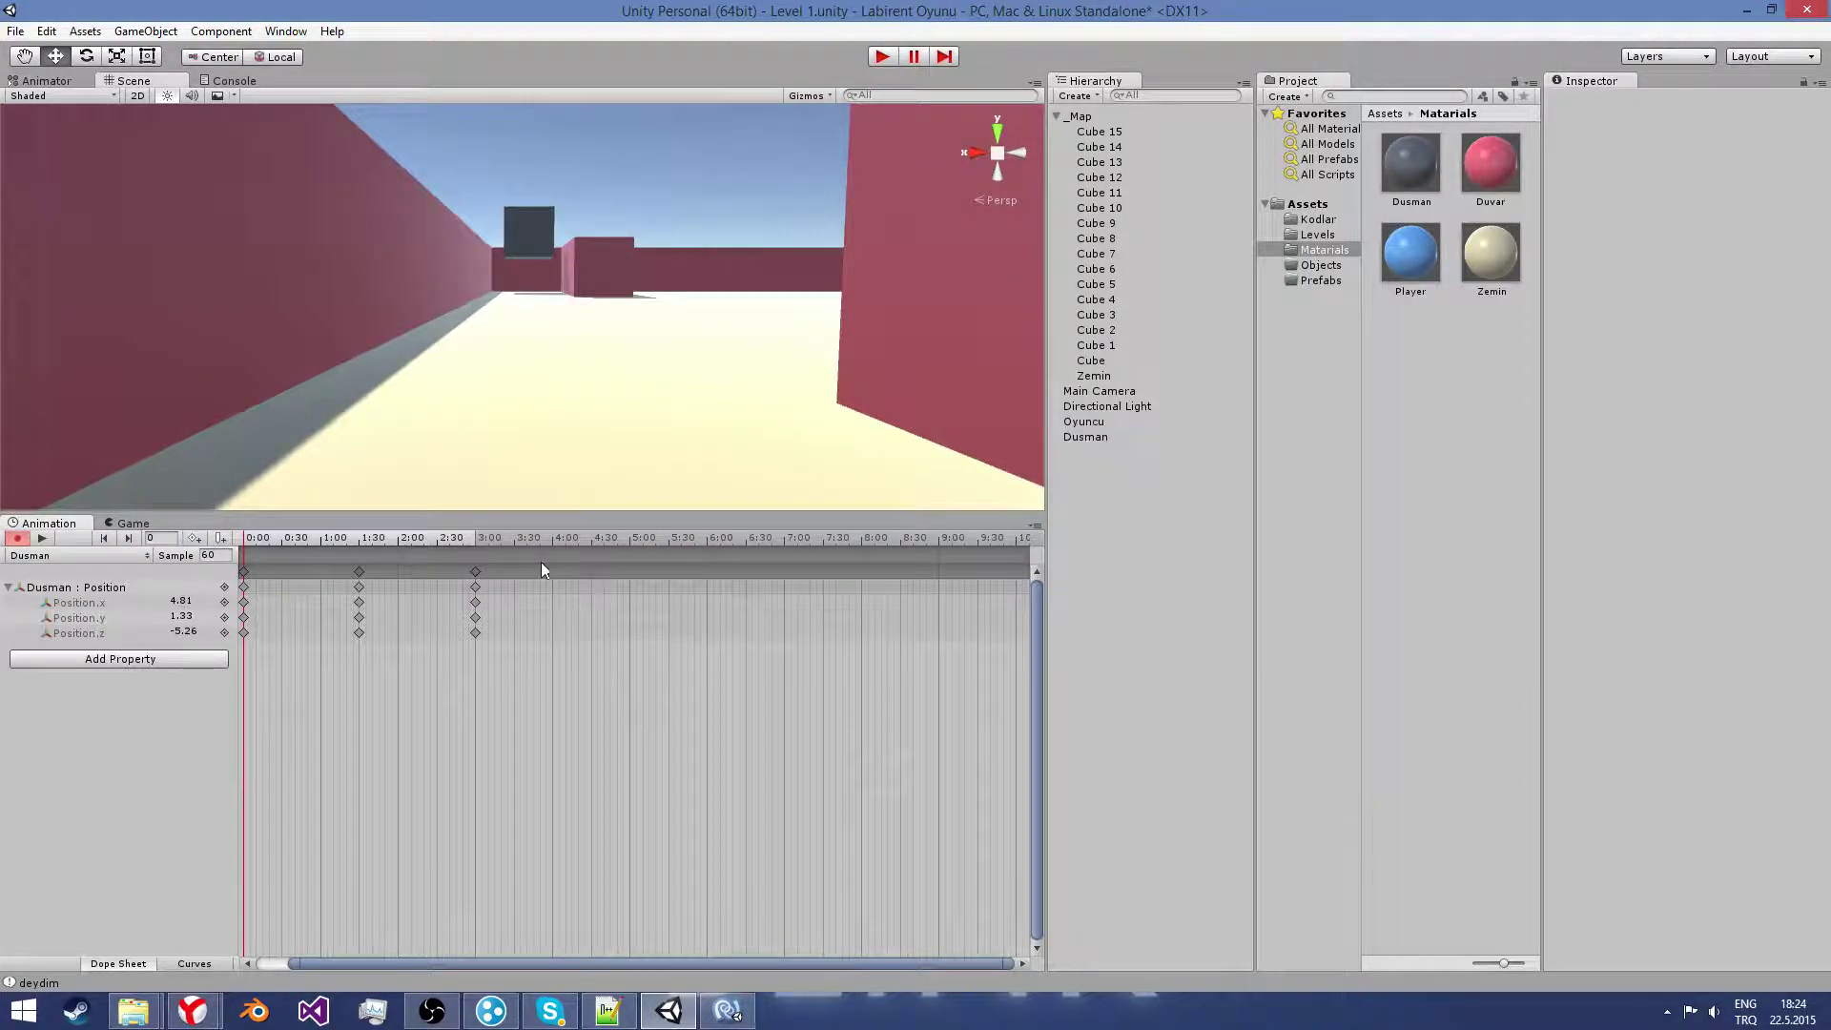
# Step: Set the Dusman enemy's Position.y keyframes to 0.61 at 0:00, 1:30 and 3:00
pyautogui.click(475, 571)
pyautogui.click(242, 618)
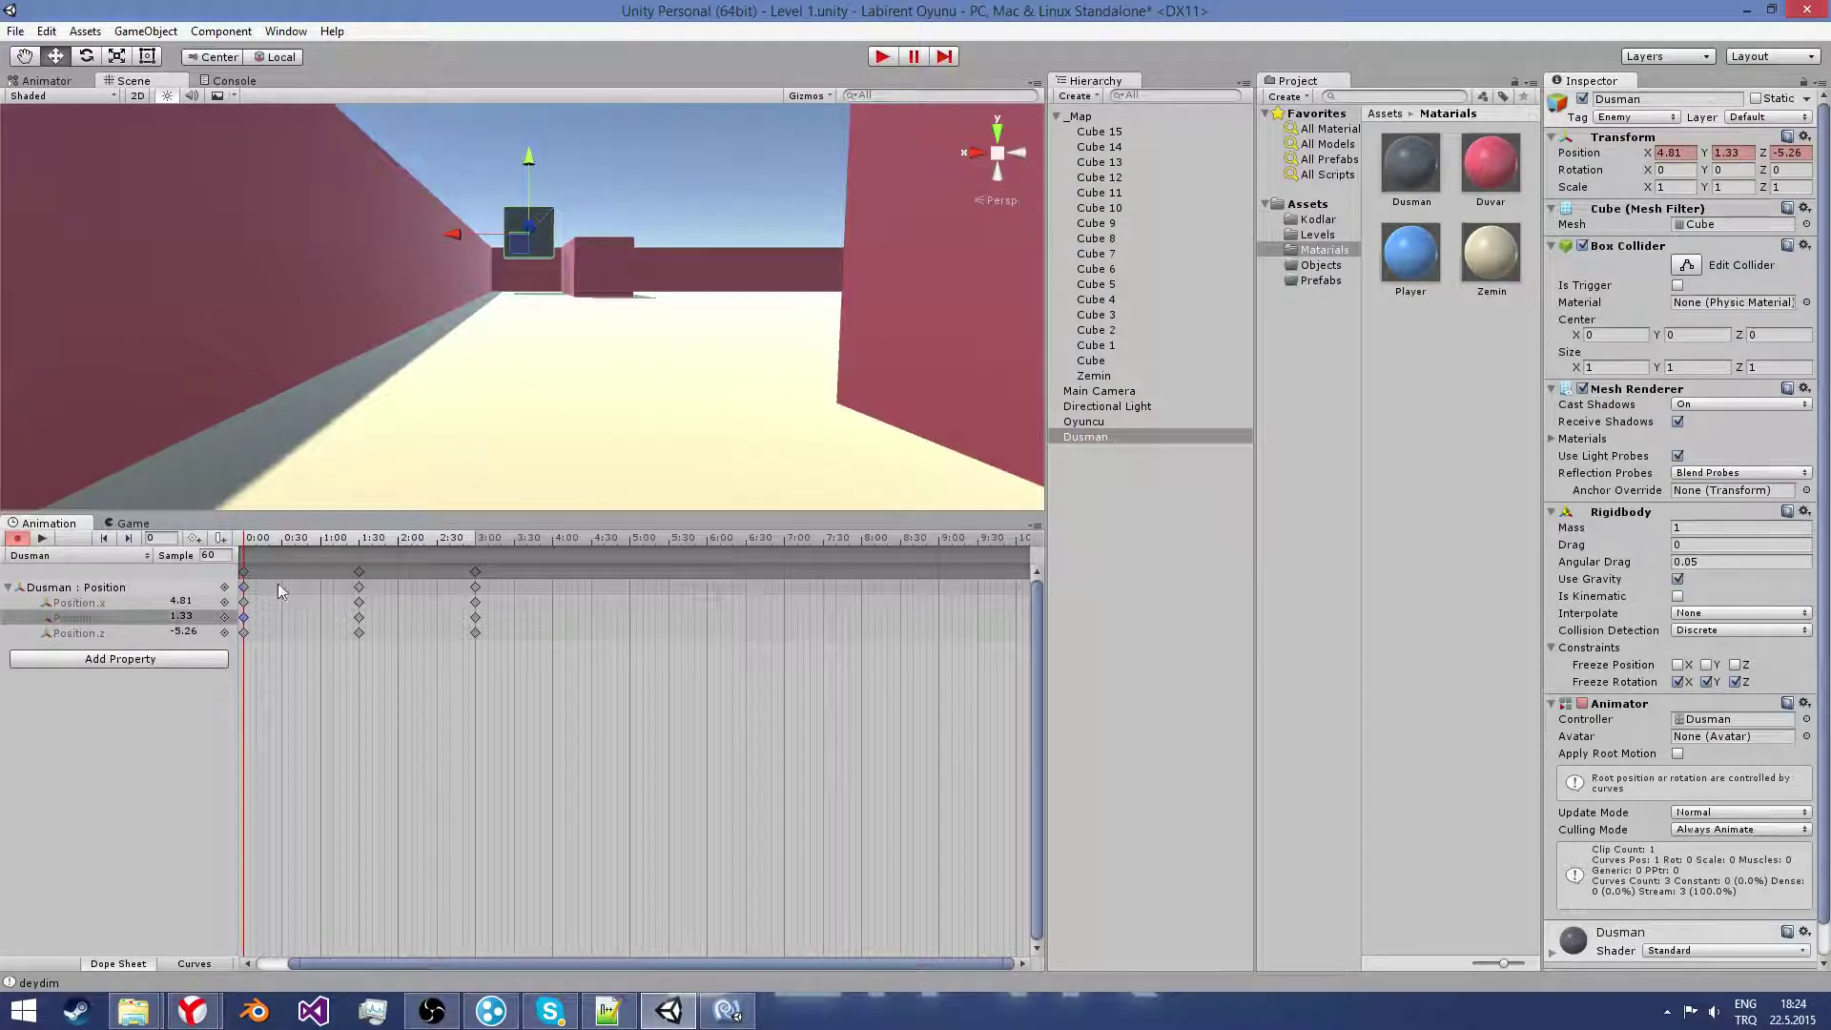
pyautogui.moveTo(530, 162); pyautogui.dragTo(531, 196)
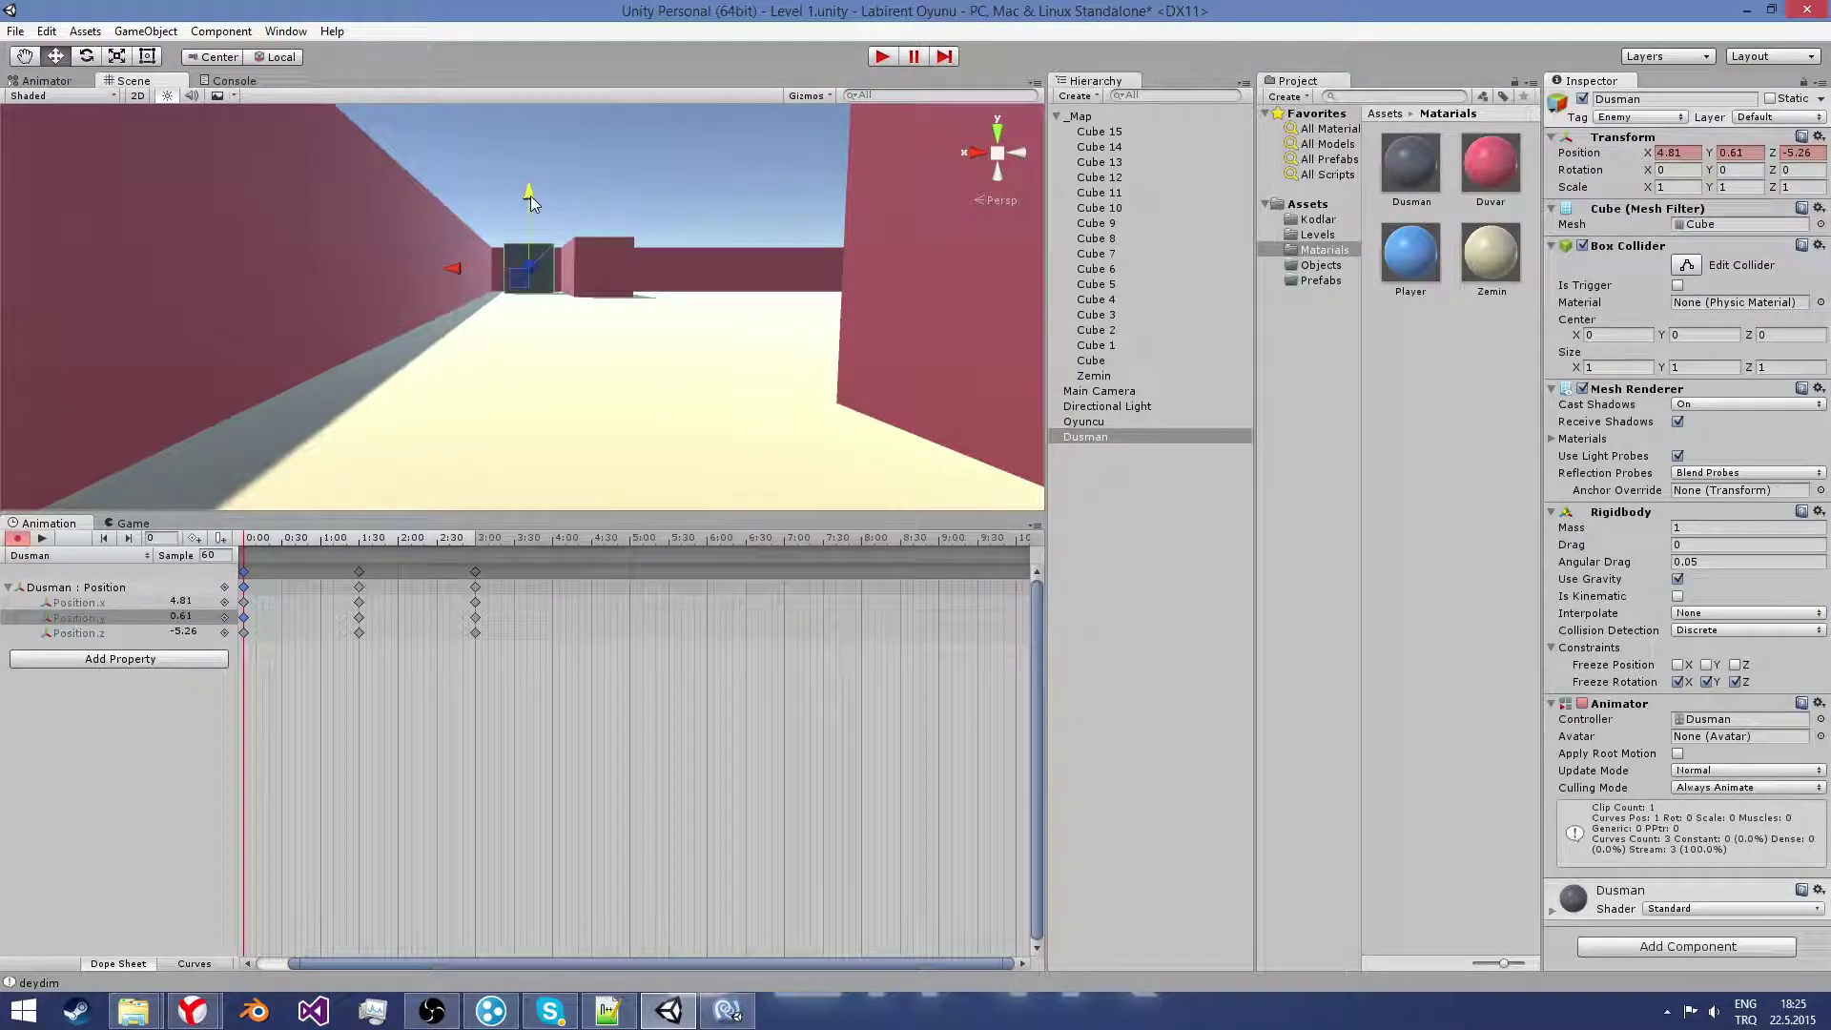
pyautogui.click(358, 611)
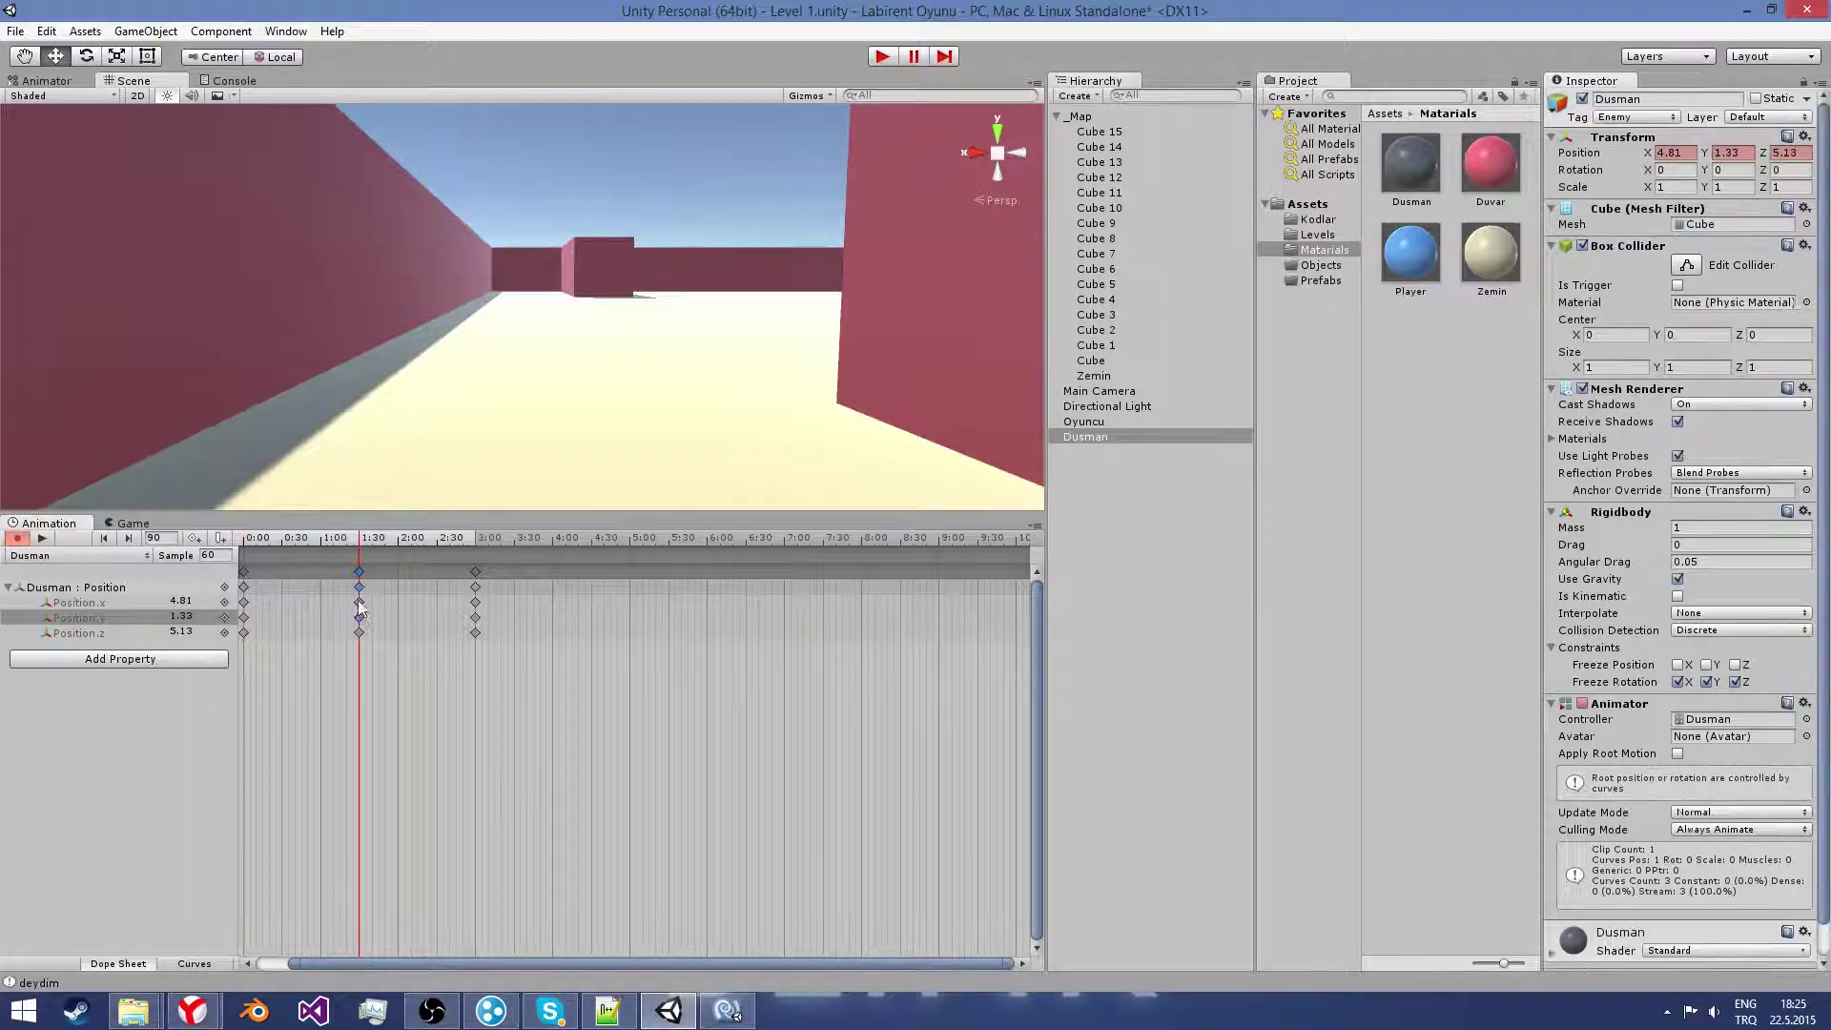
pyautogui.write('0.61')
pyautogui.press('Return')
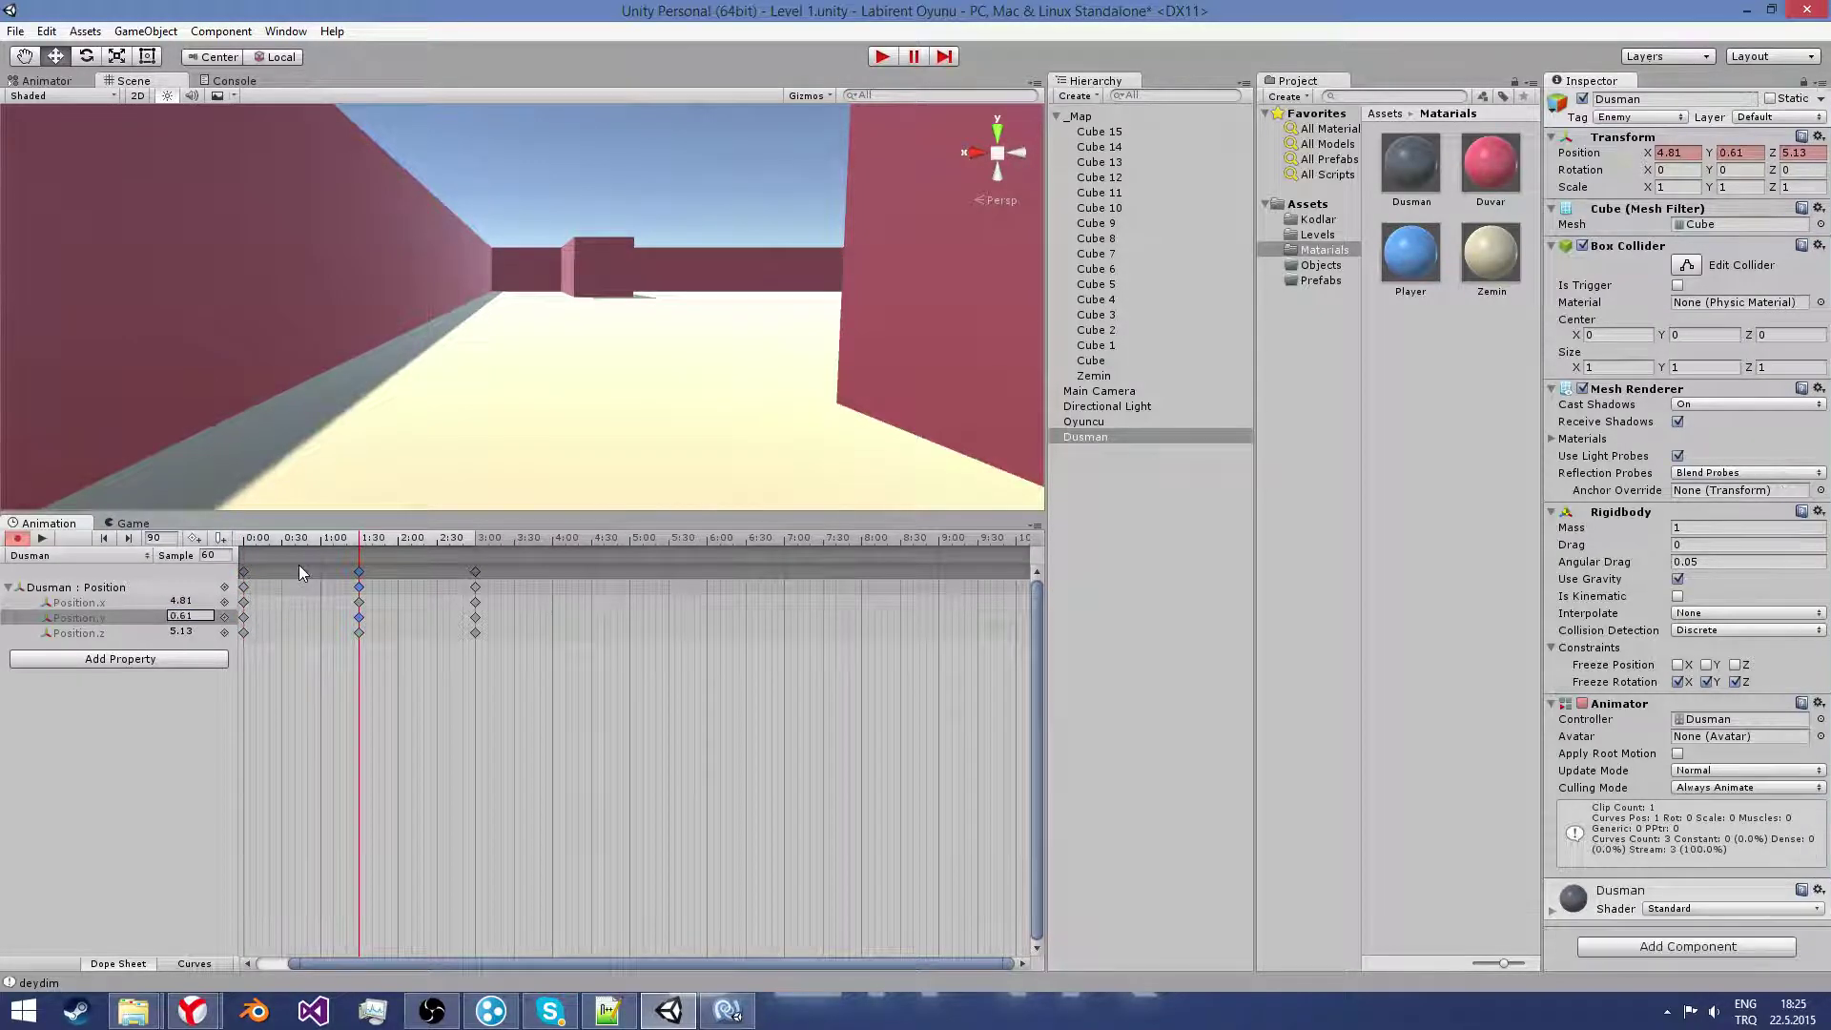
pyautogui.click(474, 617)
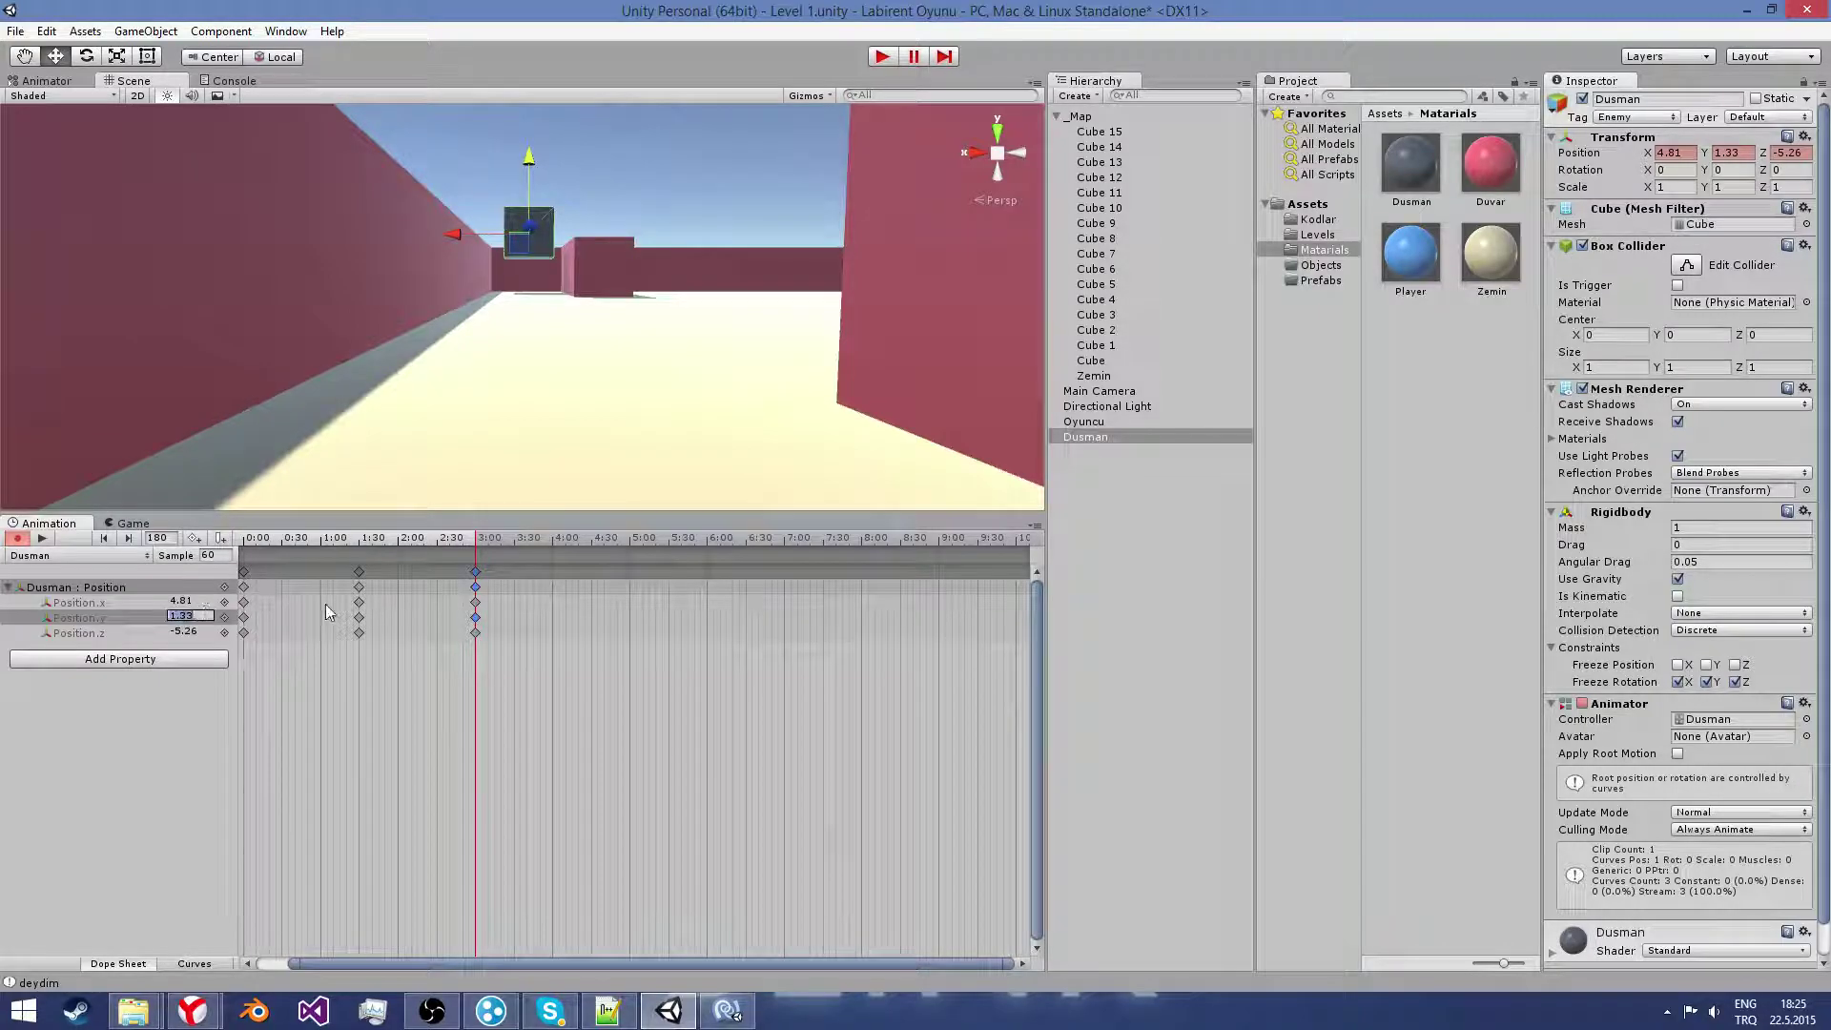
pyautogui.write('0.61')
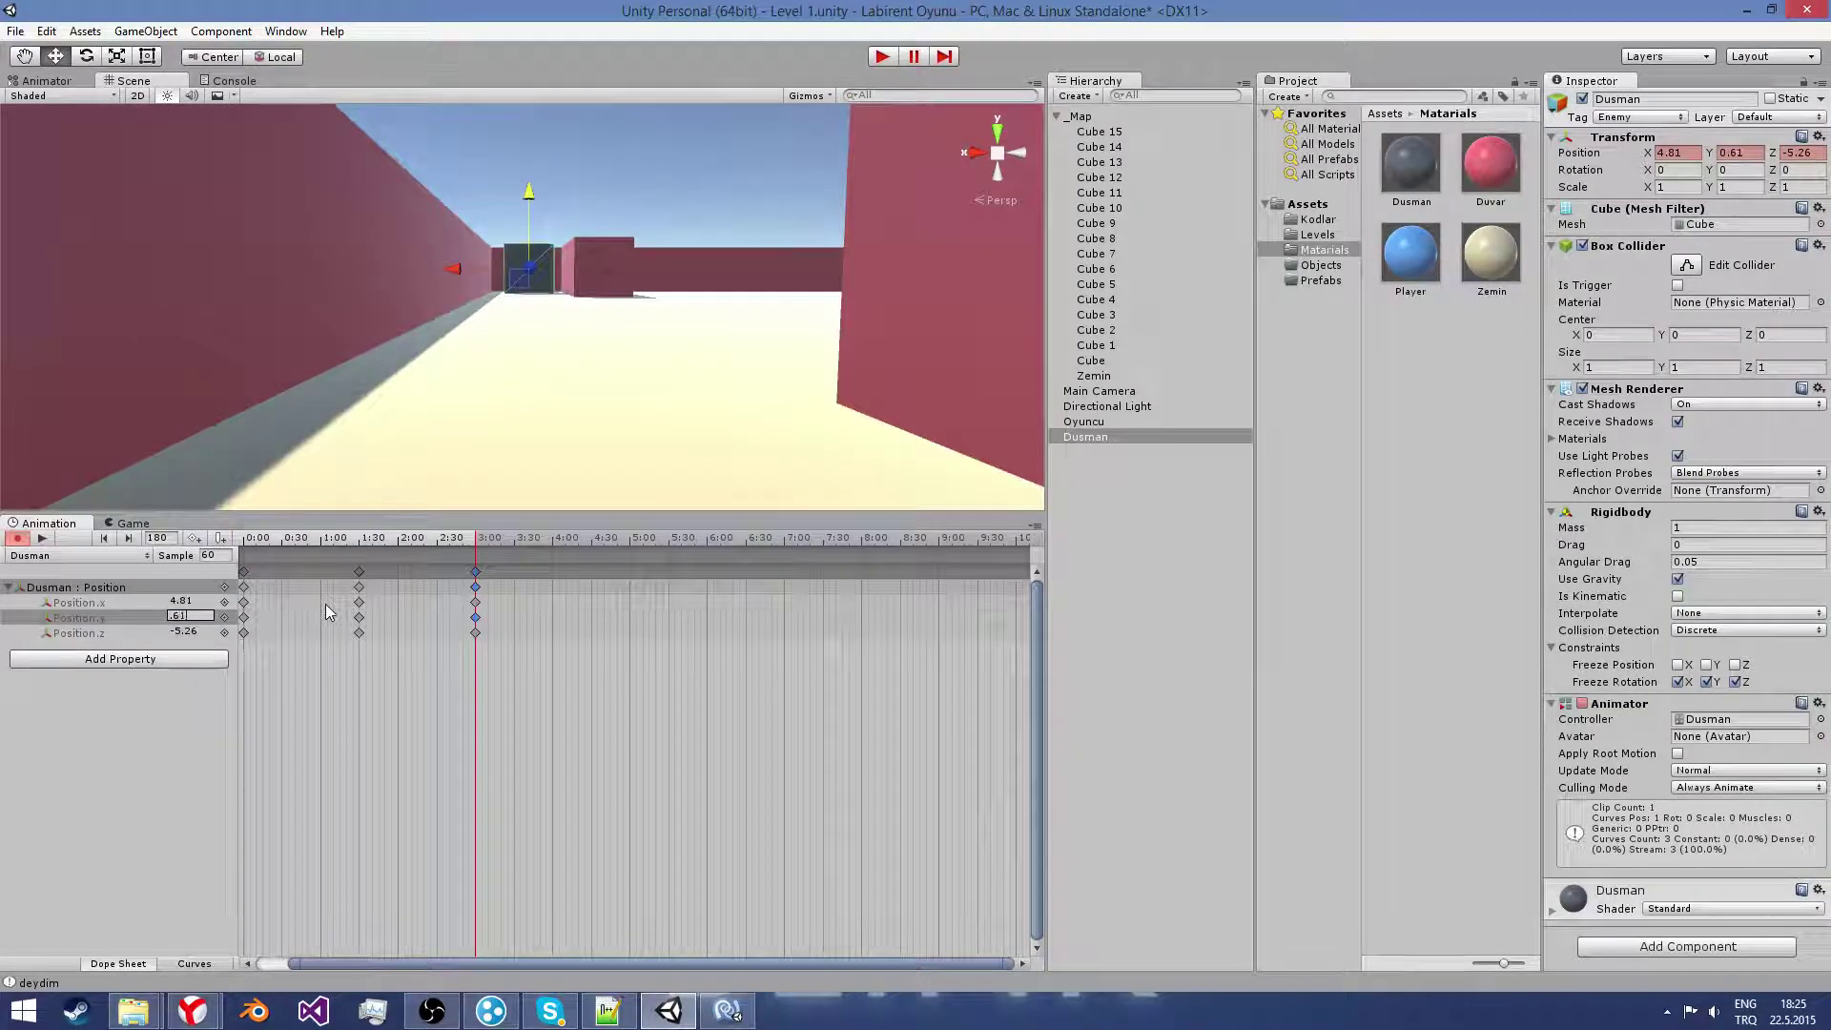
pyautogui.doubleClick(317, 576)
# Step: Delete the stray keyframe at 0:57 and scrub the timeline to preview the motion
pyautogui.rightClick(318, 576)
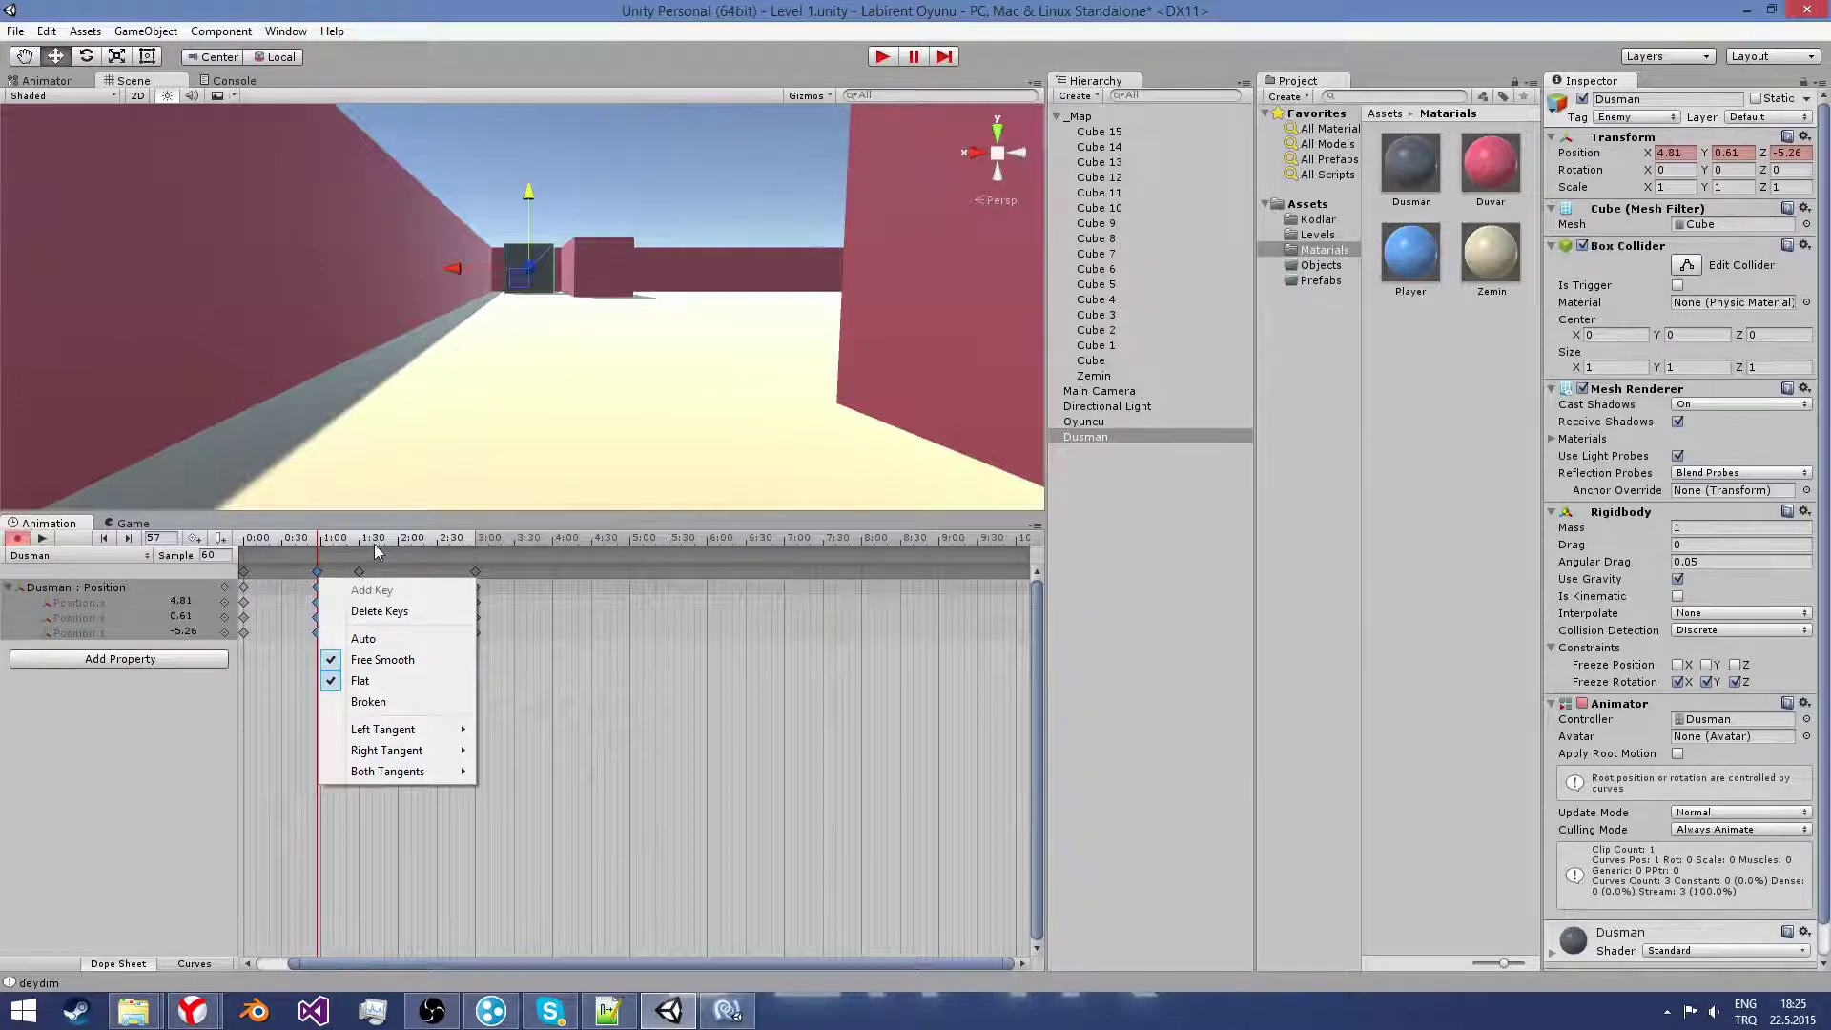
pyautogui.moveTo(420, 544)
pyautogui.mouseDown()
pyautogui.moveTo(373, 566)
pyautogui.moveTo(418, 564)
pyautogui.mouseUp()
pyautogui.click(320, 578)
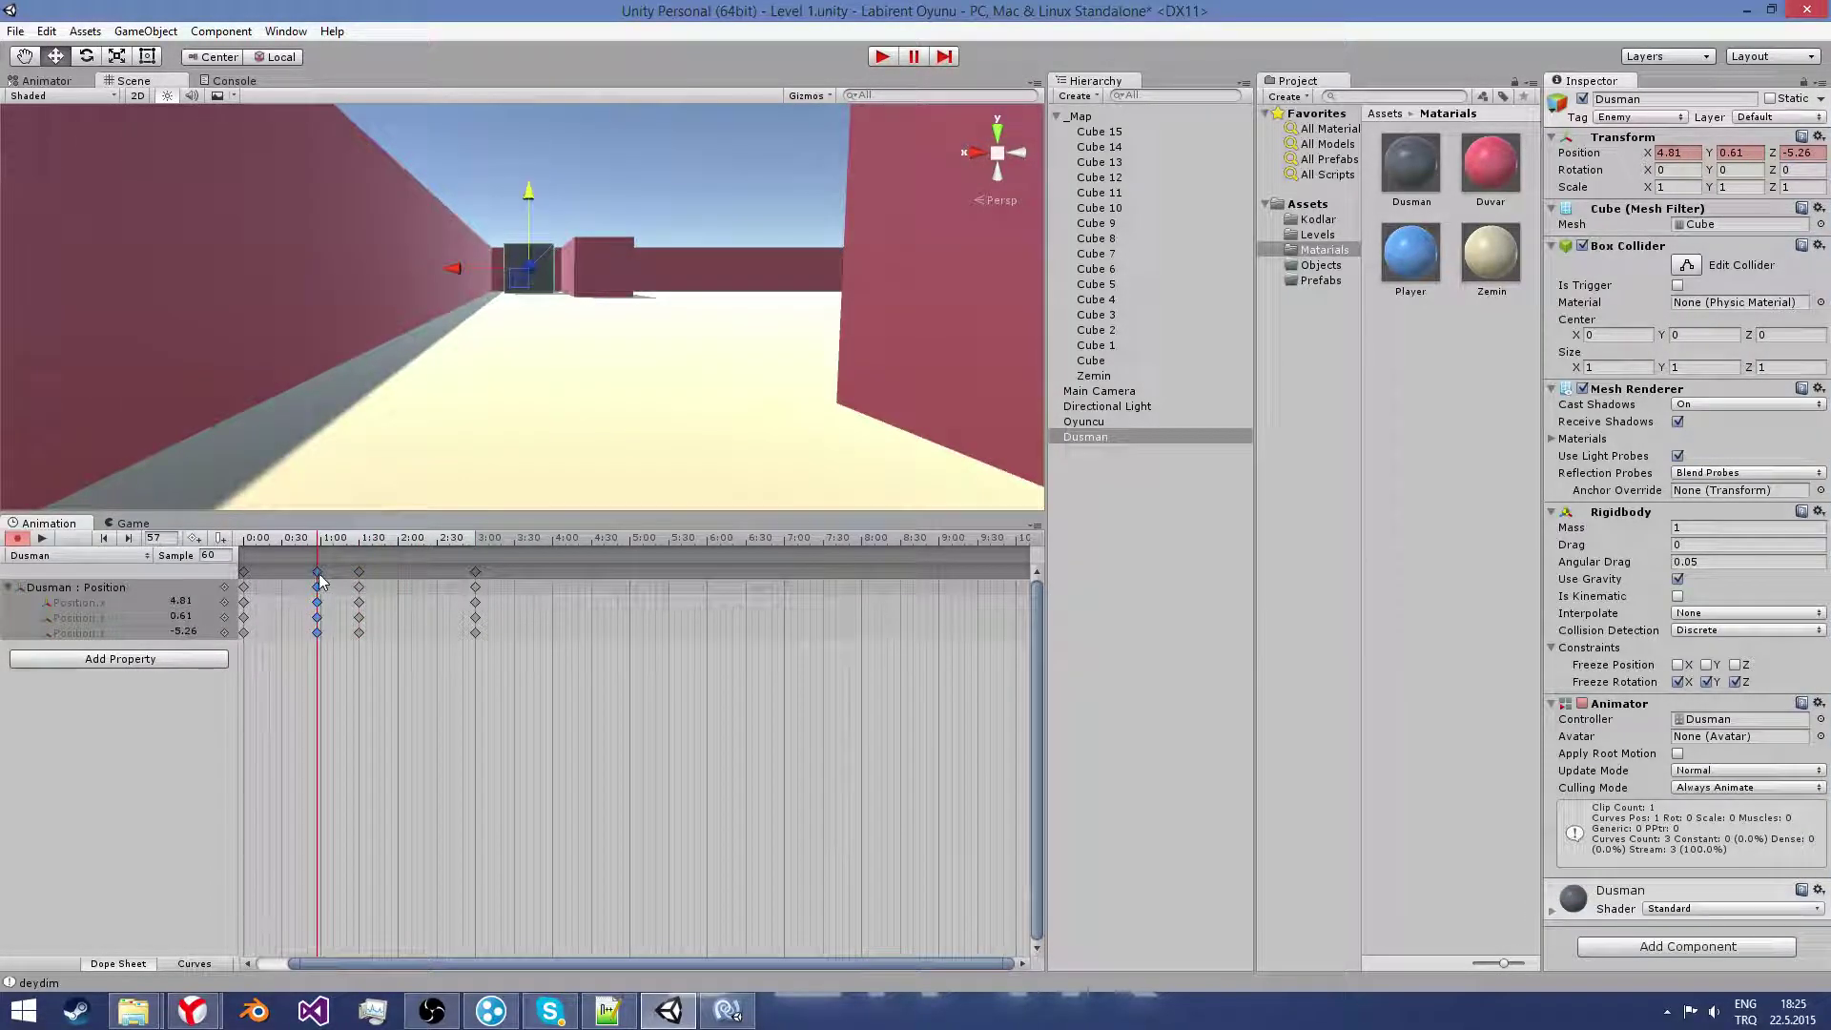
pyautogui.press('Delete')
pyautogui.moveTo(295, 551)
pyautogui.mouseDown()
pyautogui.moveTo(397, 550)
pyautogui.moveTo(244, 549)
pyautogui.mouseUp()
pyautogui.scroll(-5, 442, 391)
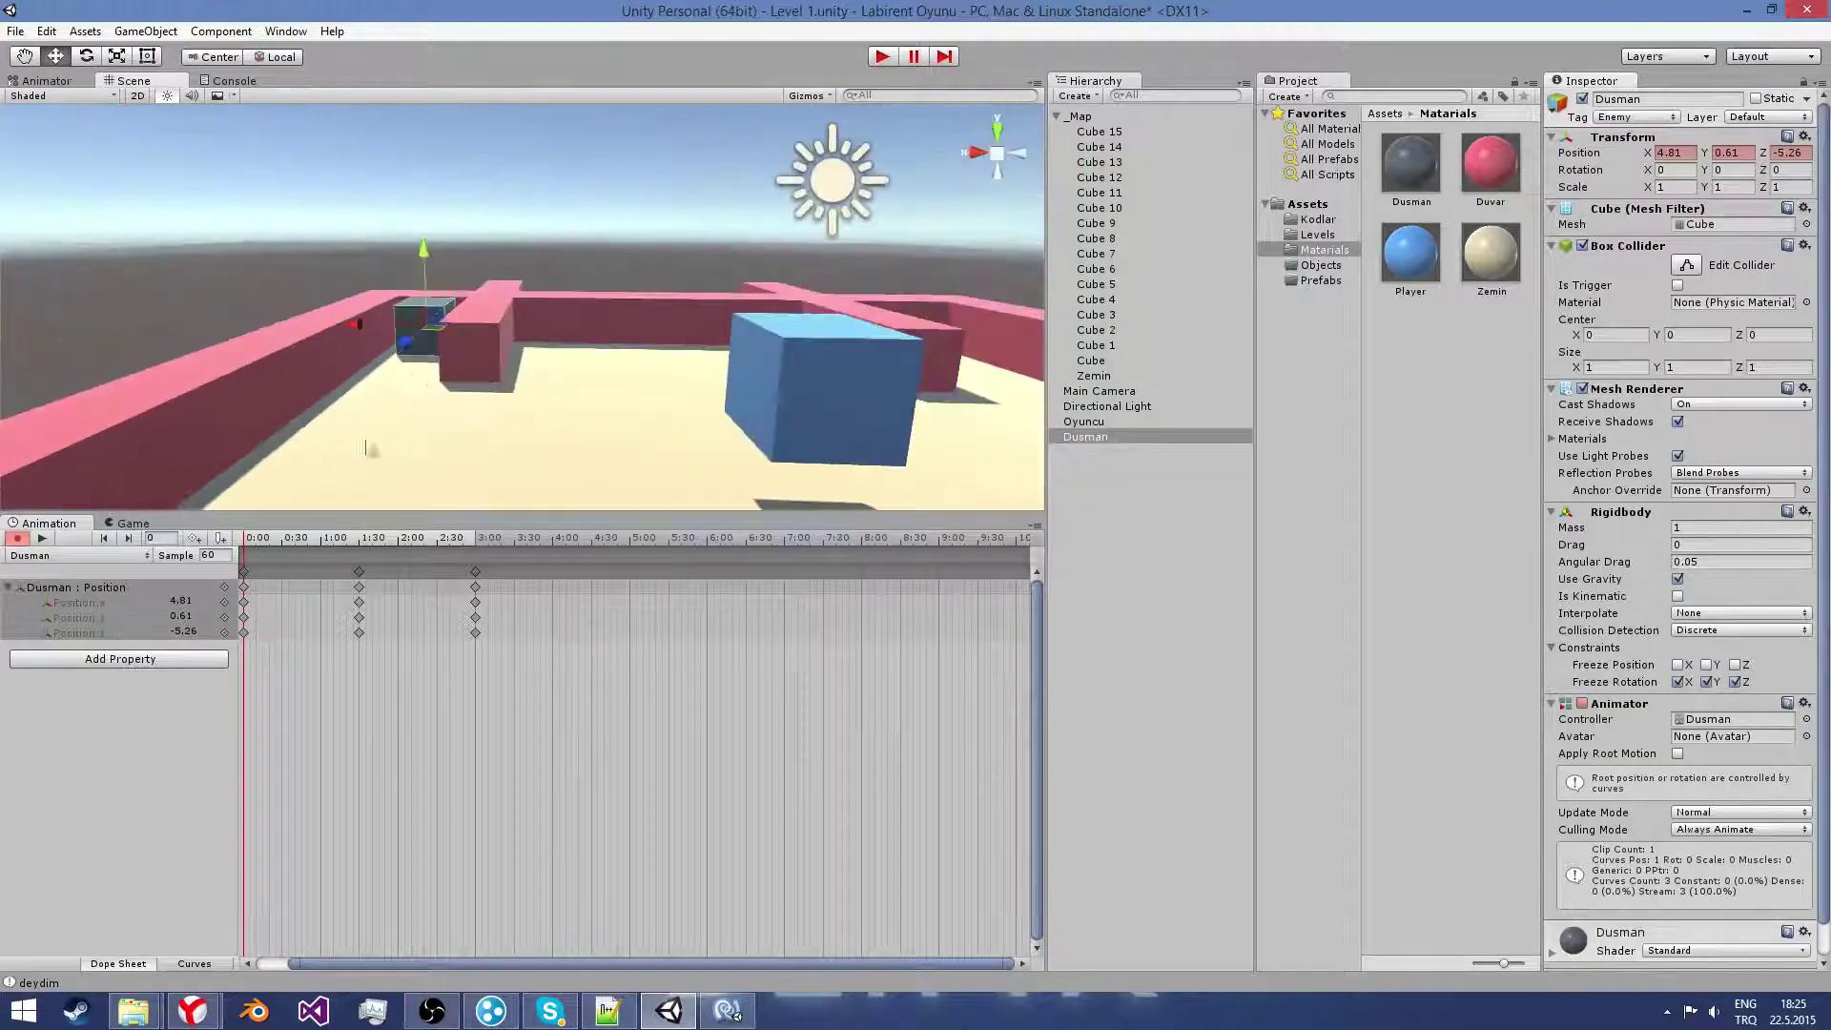
# Step: Play-test the scene, moving the player right while the enemy slides, then stop
pyautogui.click(880, 56)
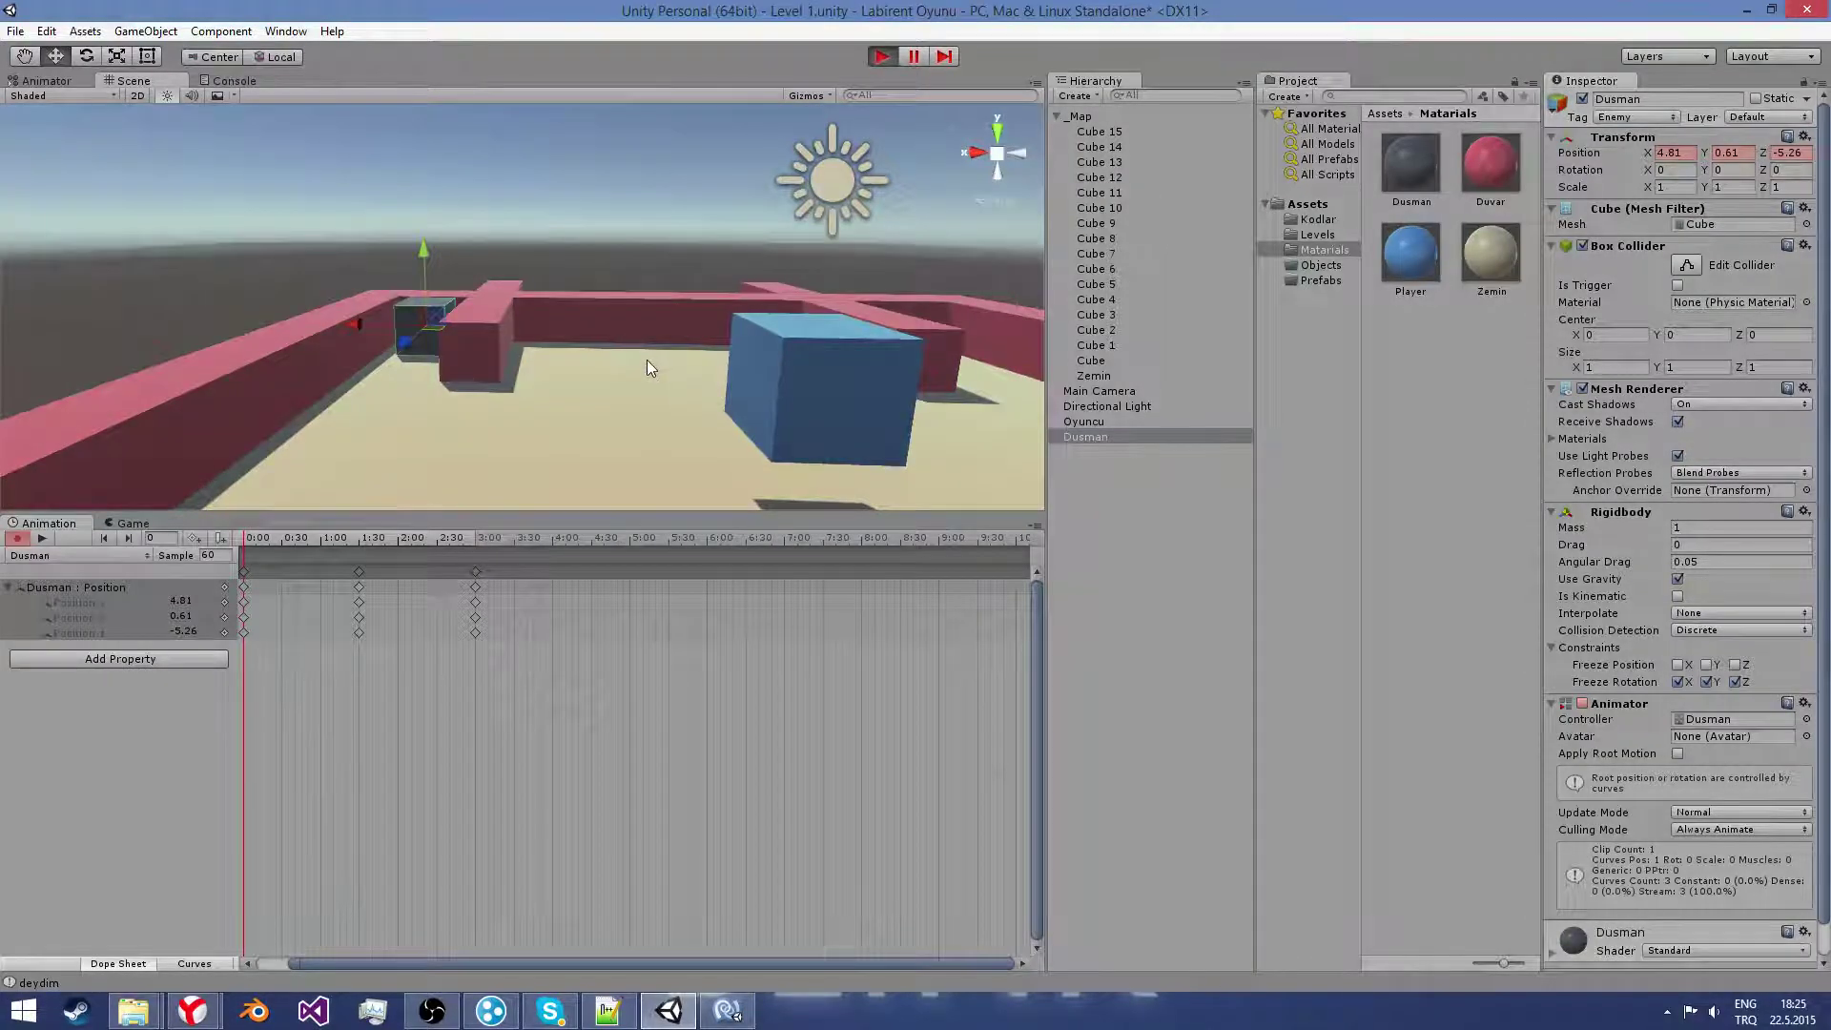
pyautogui.moveTo(668, 357); pyautogui.dragTo(506, 366, button='right')
pyautogui.scroll(-6, 506, 365)
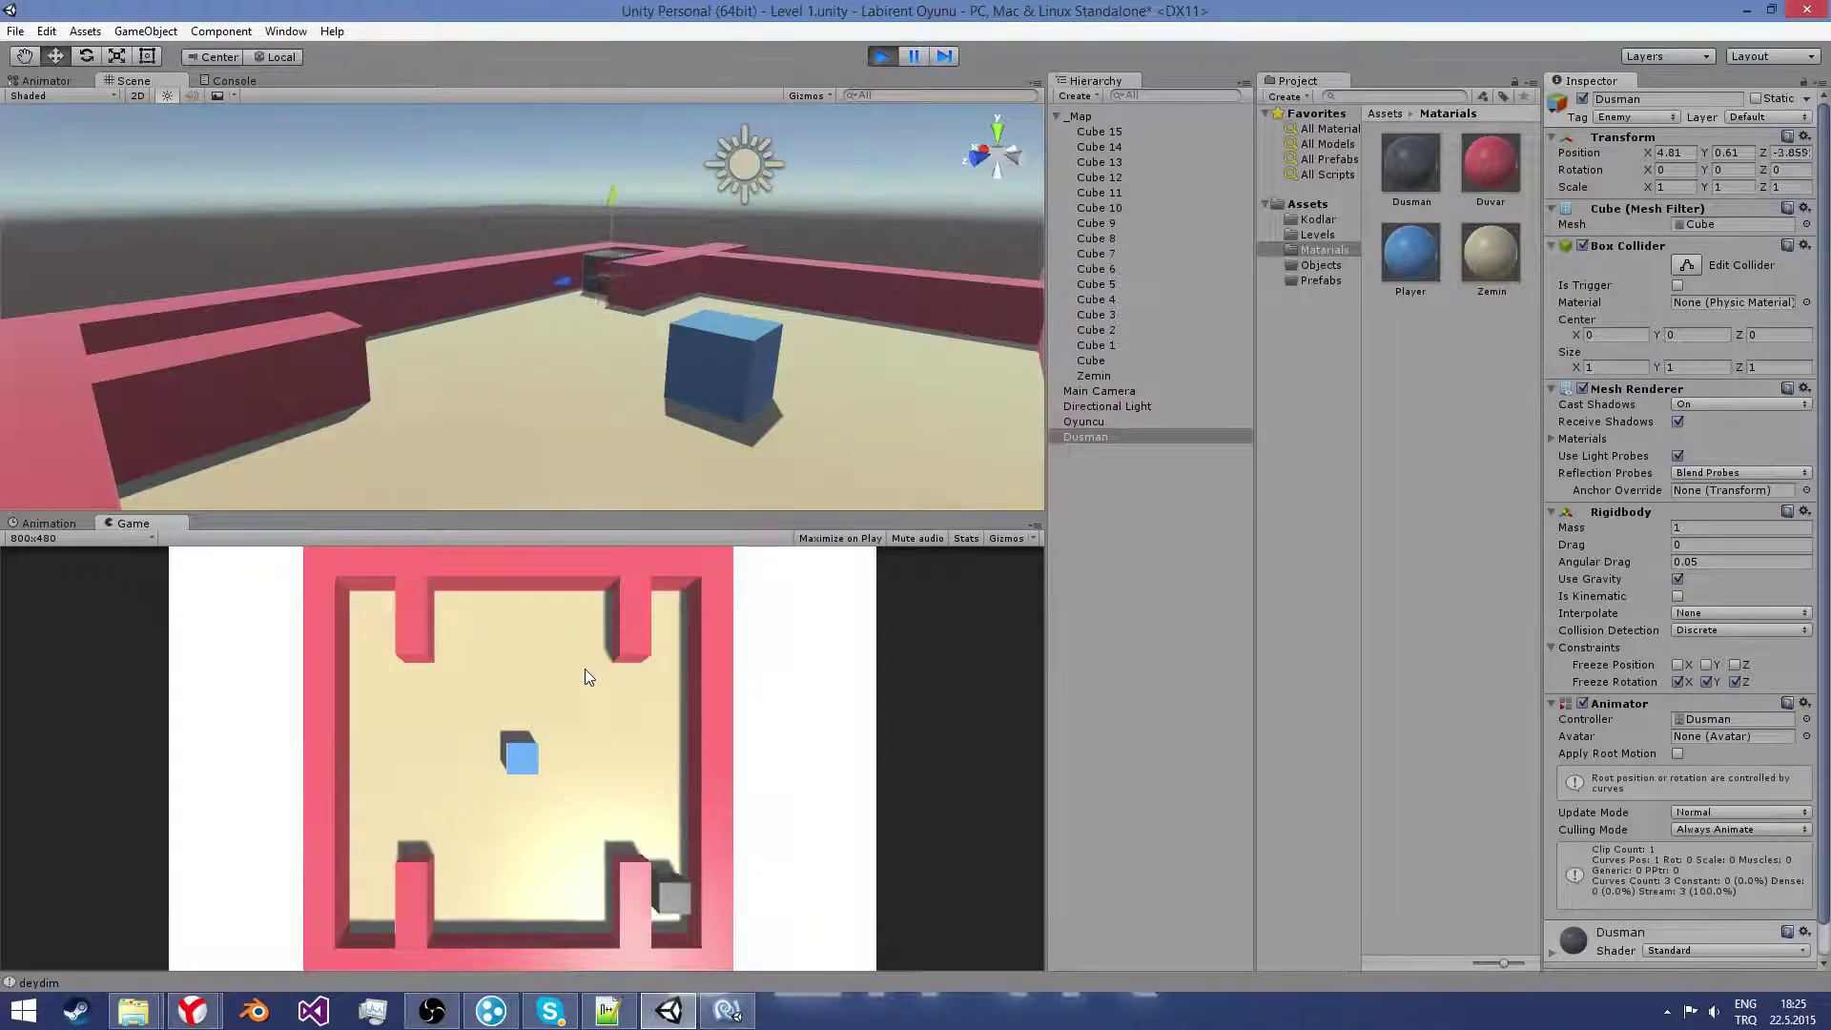
pyautogui.press('Right')
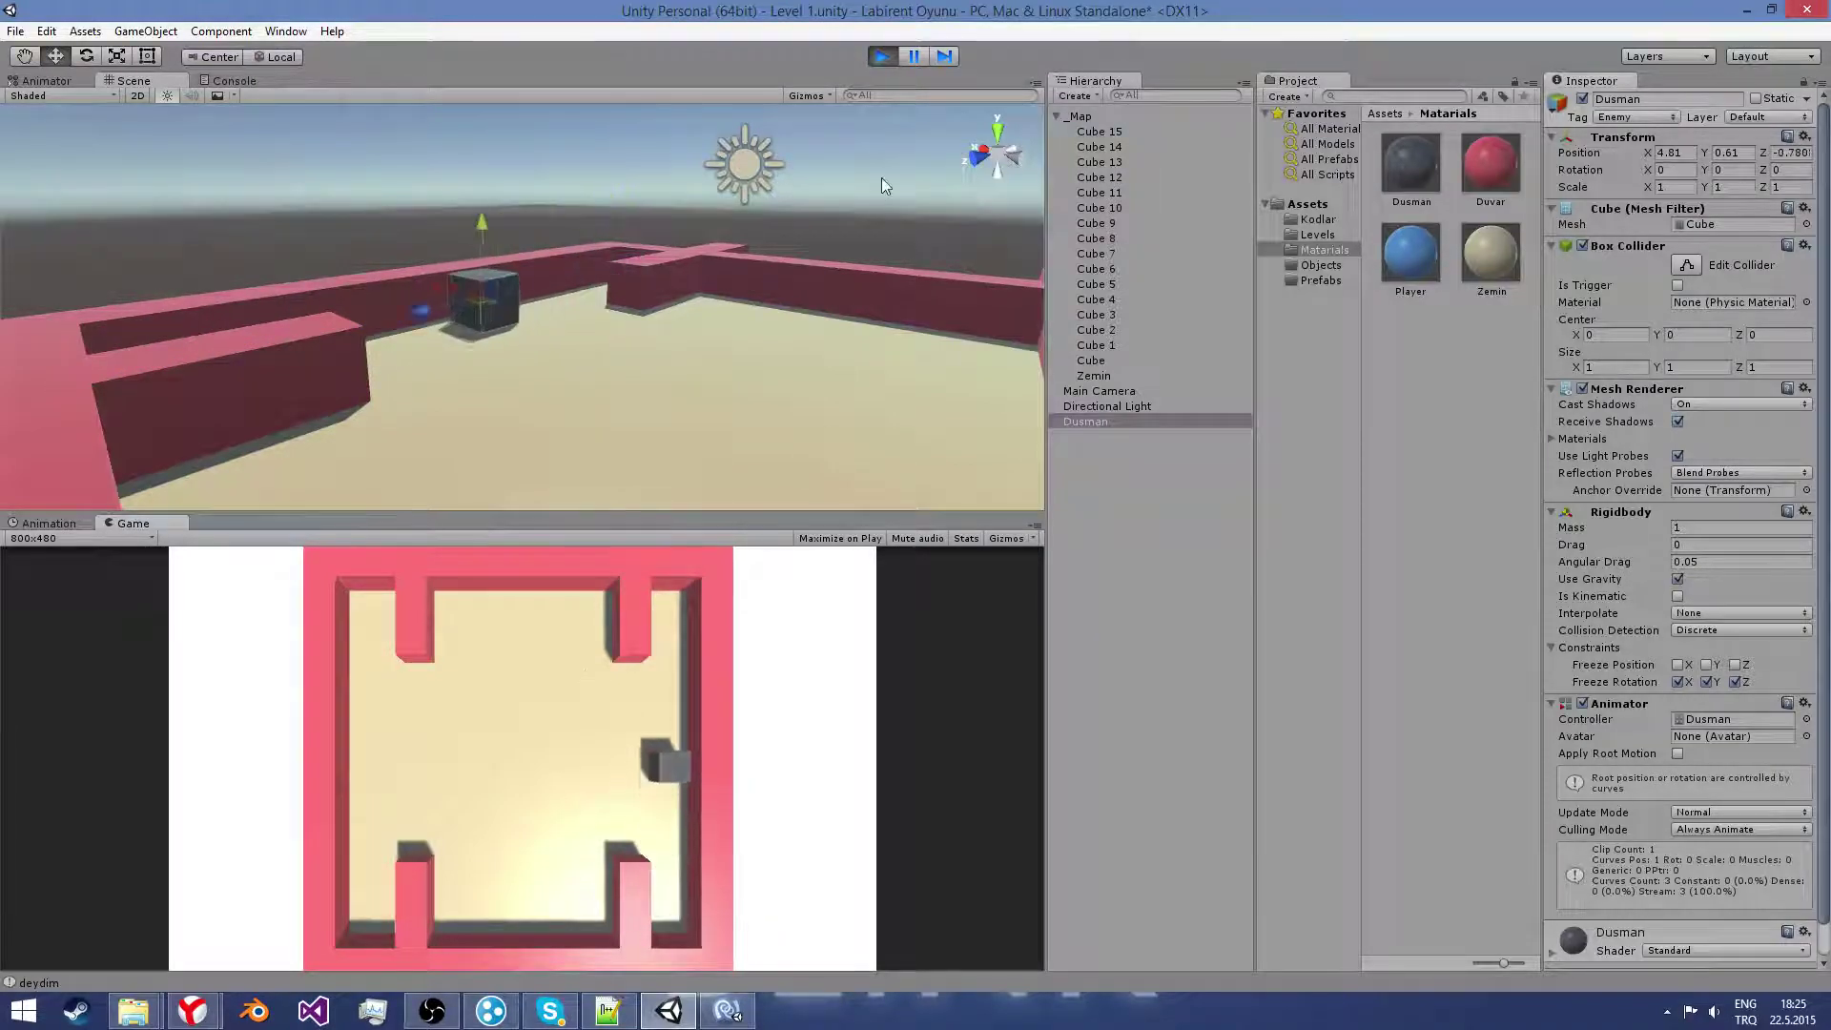
pyautogui.click(879, 58)
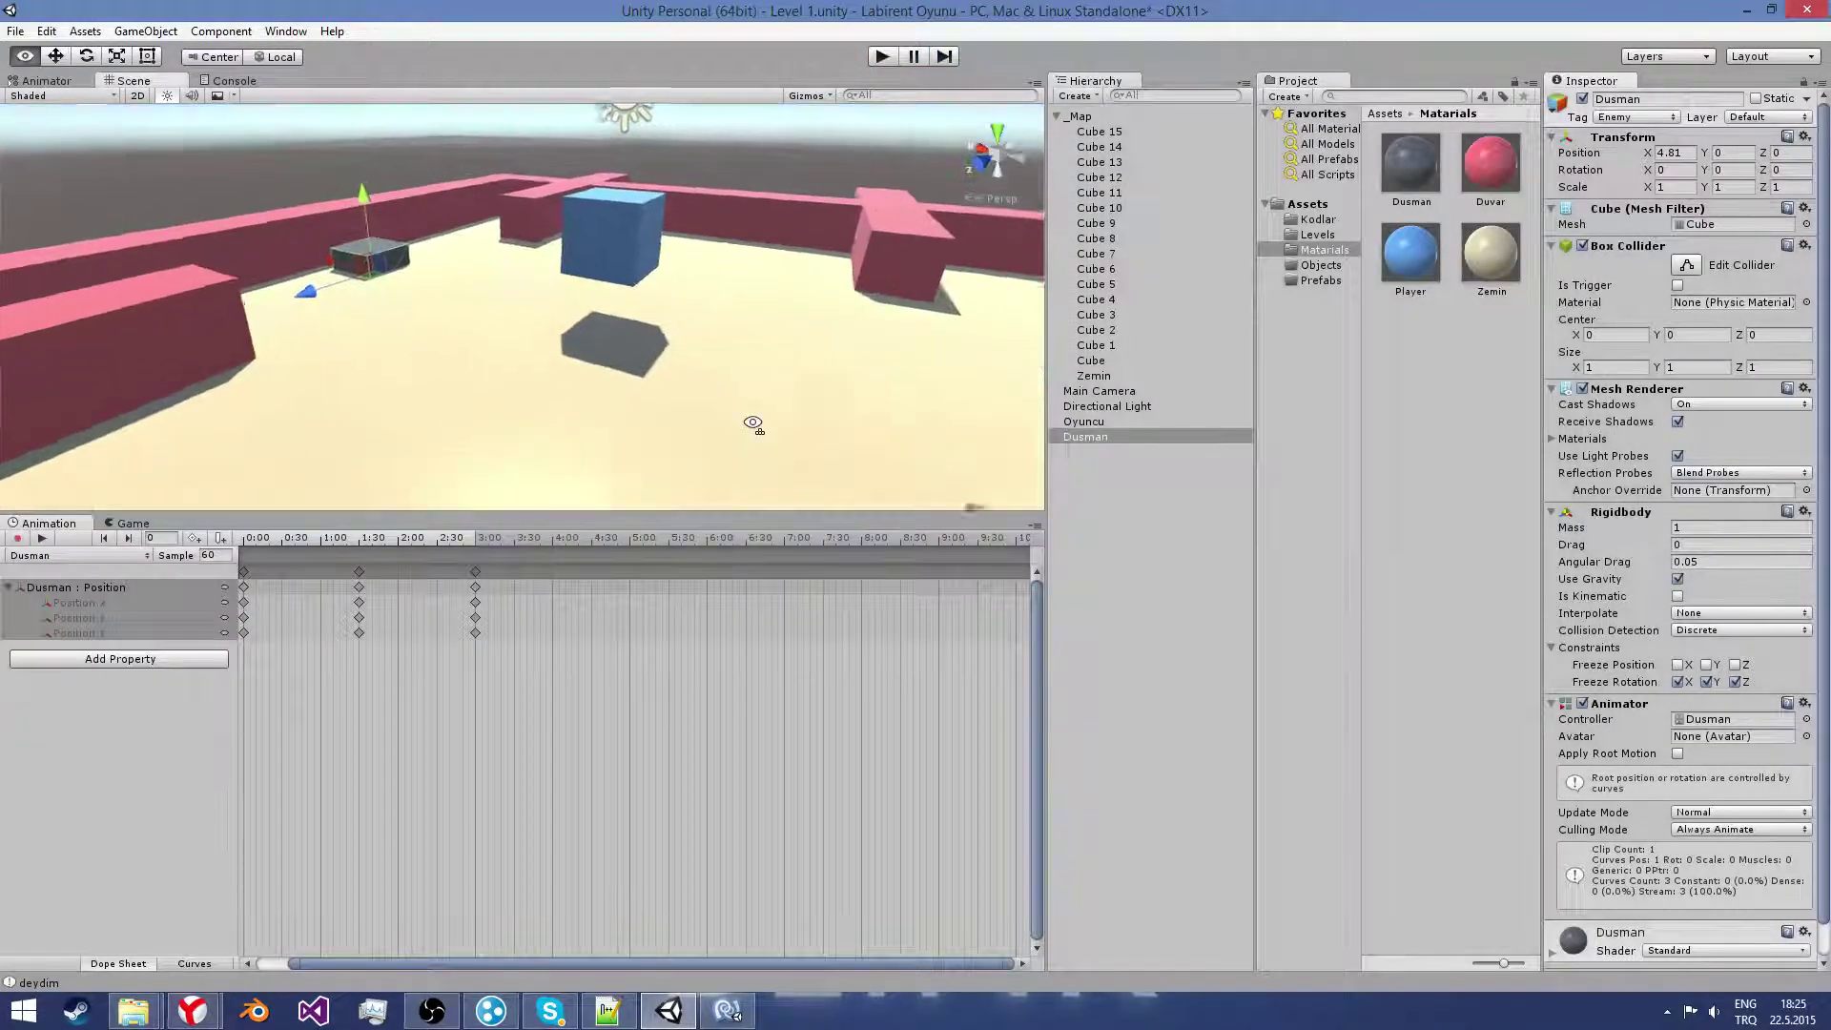
# Step: Reselect the Dusman enemy cube and orbit to a high overview of the maze
pyautogui.moveTo(720, 451); pyautogui.dragTo(294, 430, button='right')
pyautogui.click(284, 462)
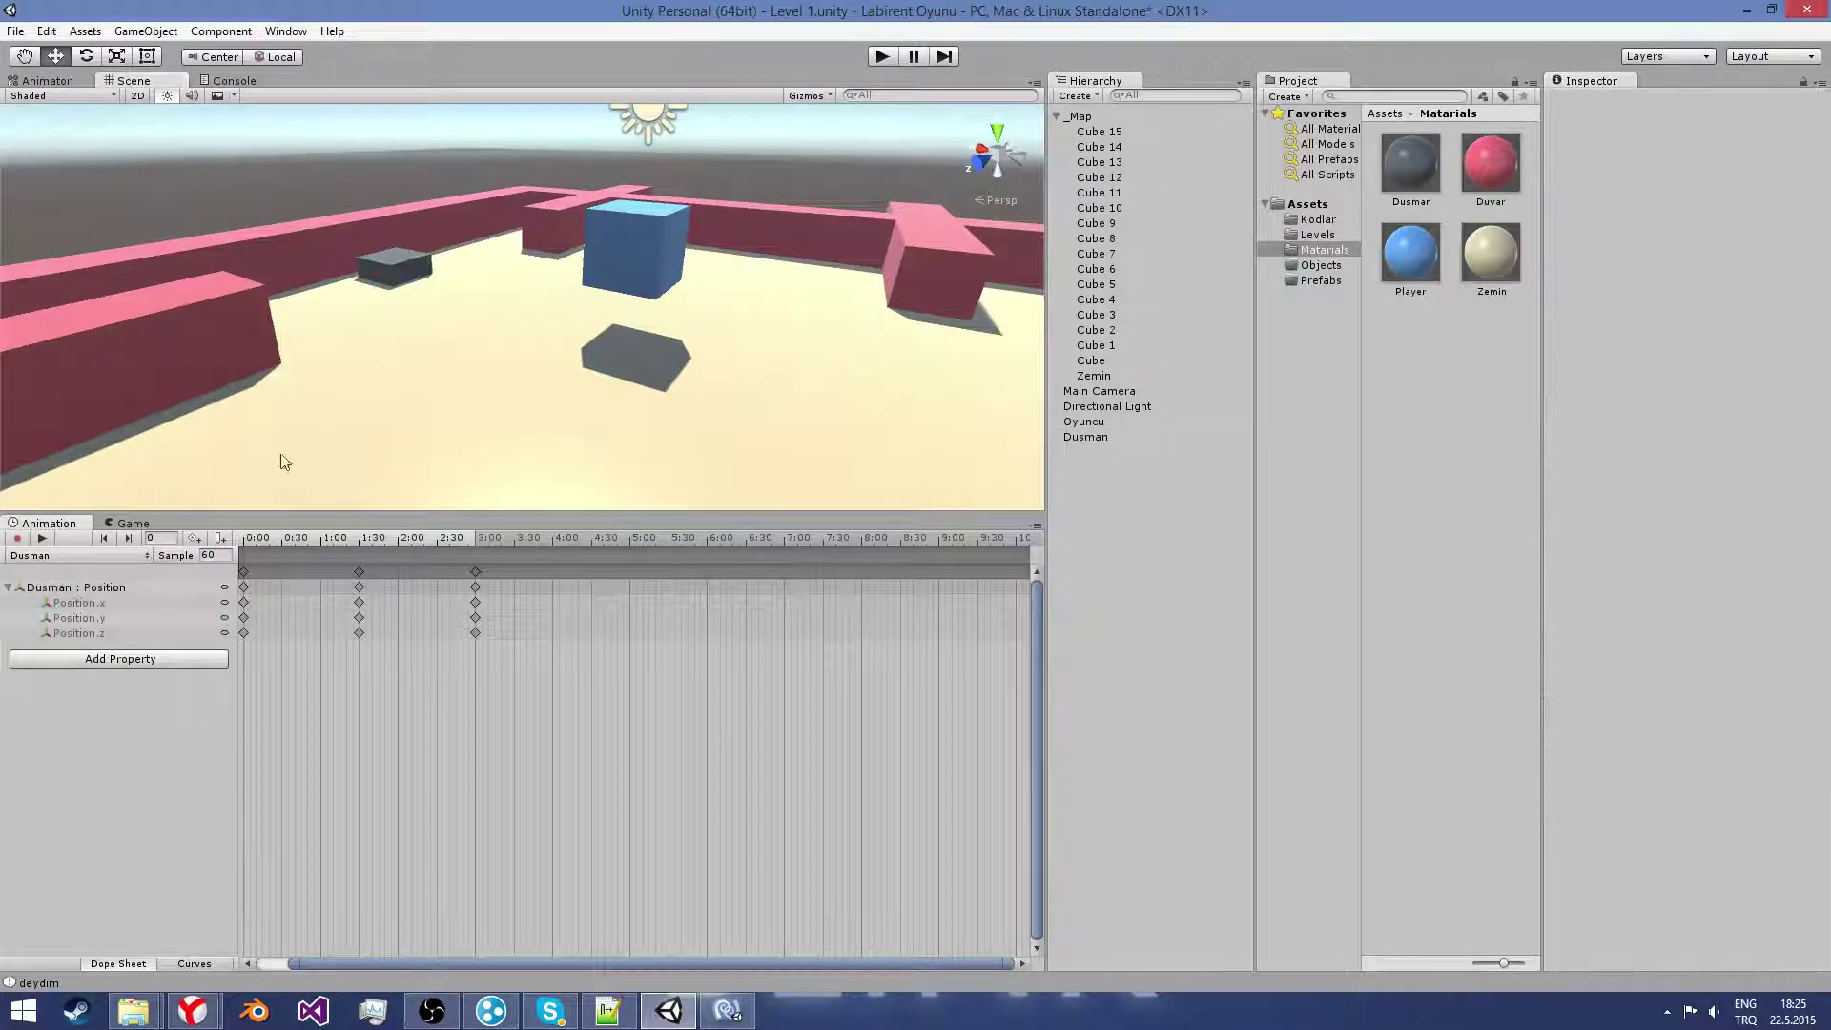
pyautogui.click(391, 271)
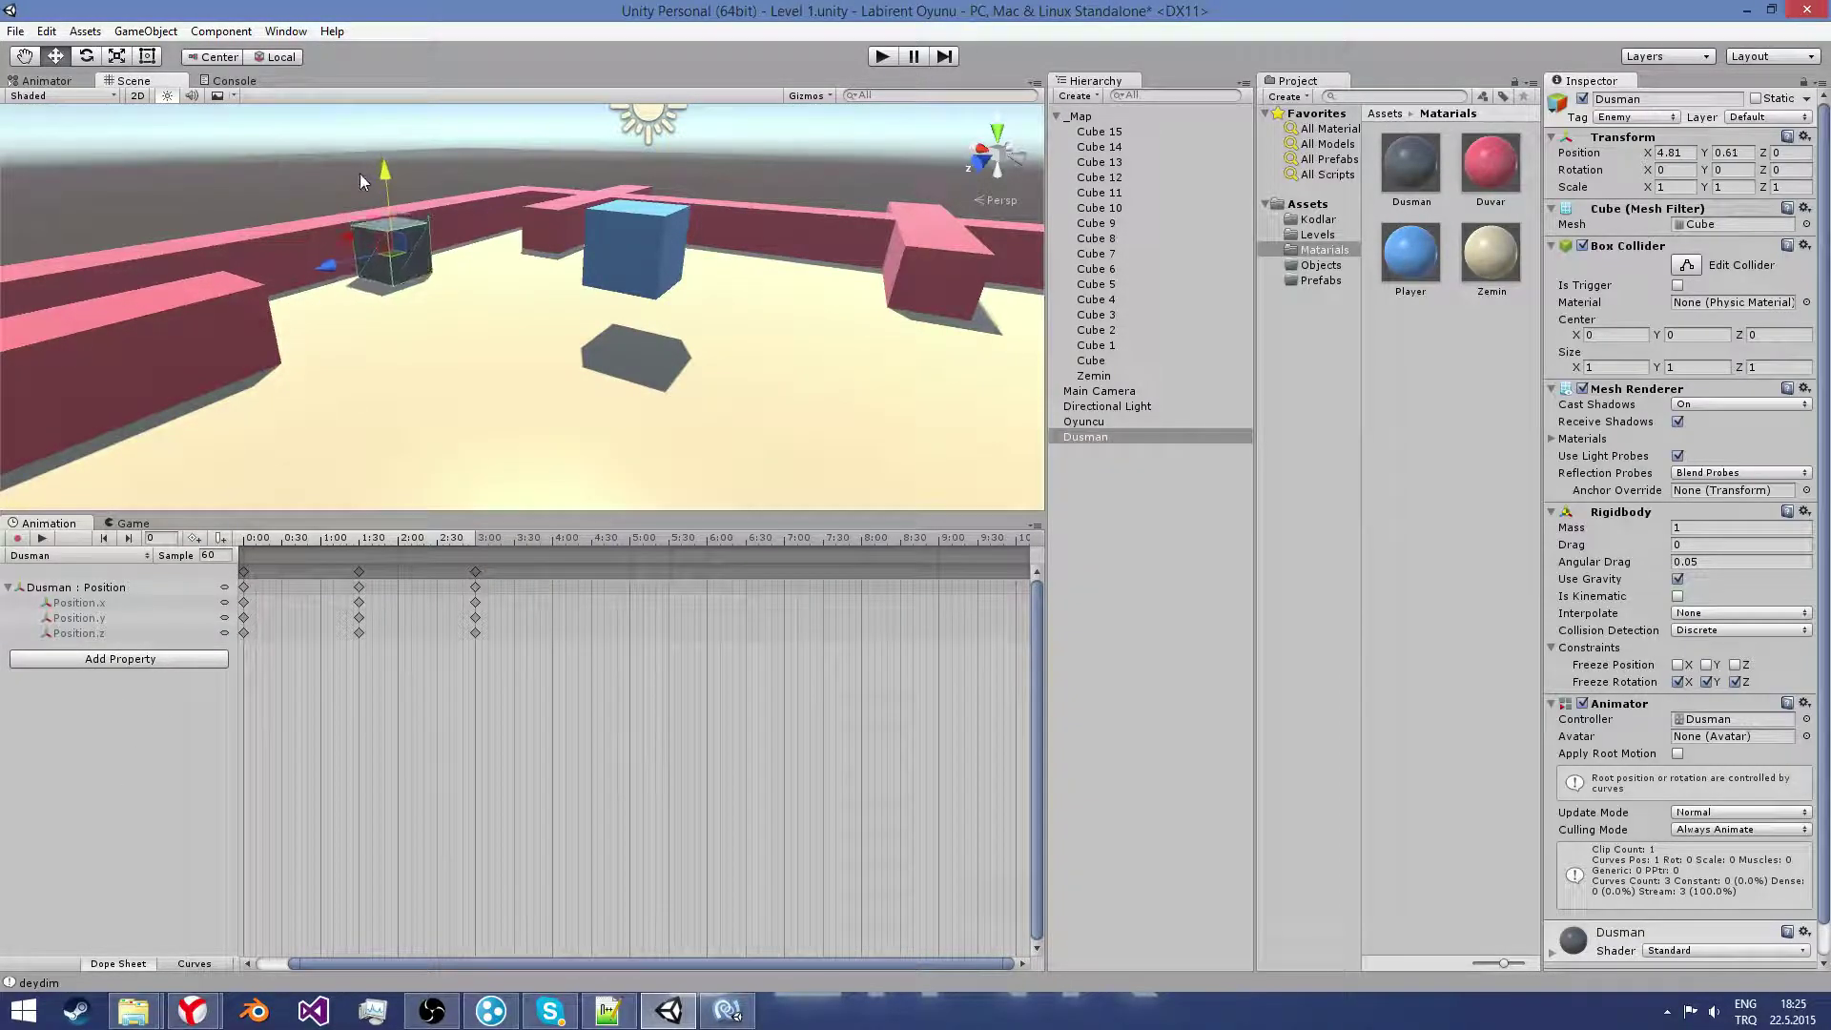
pyautogui.moveTo(507, 286); pyautogui.dragTo(508, 334, button='middle')
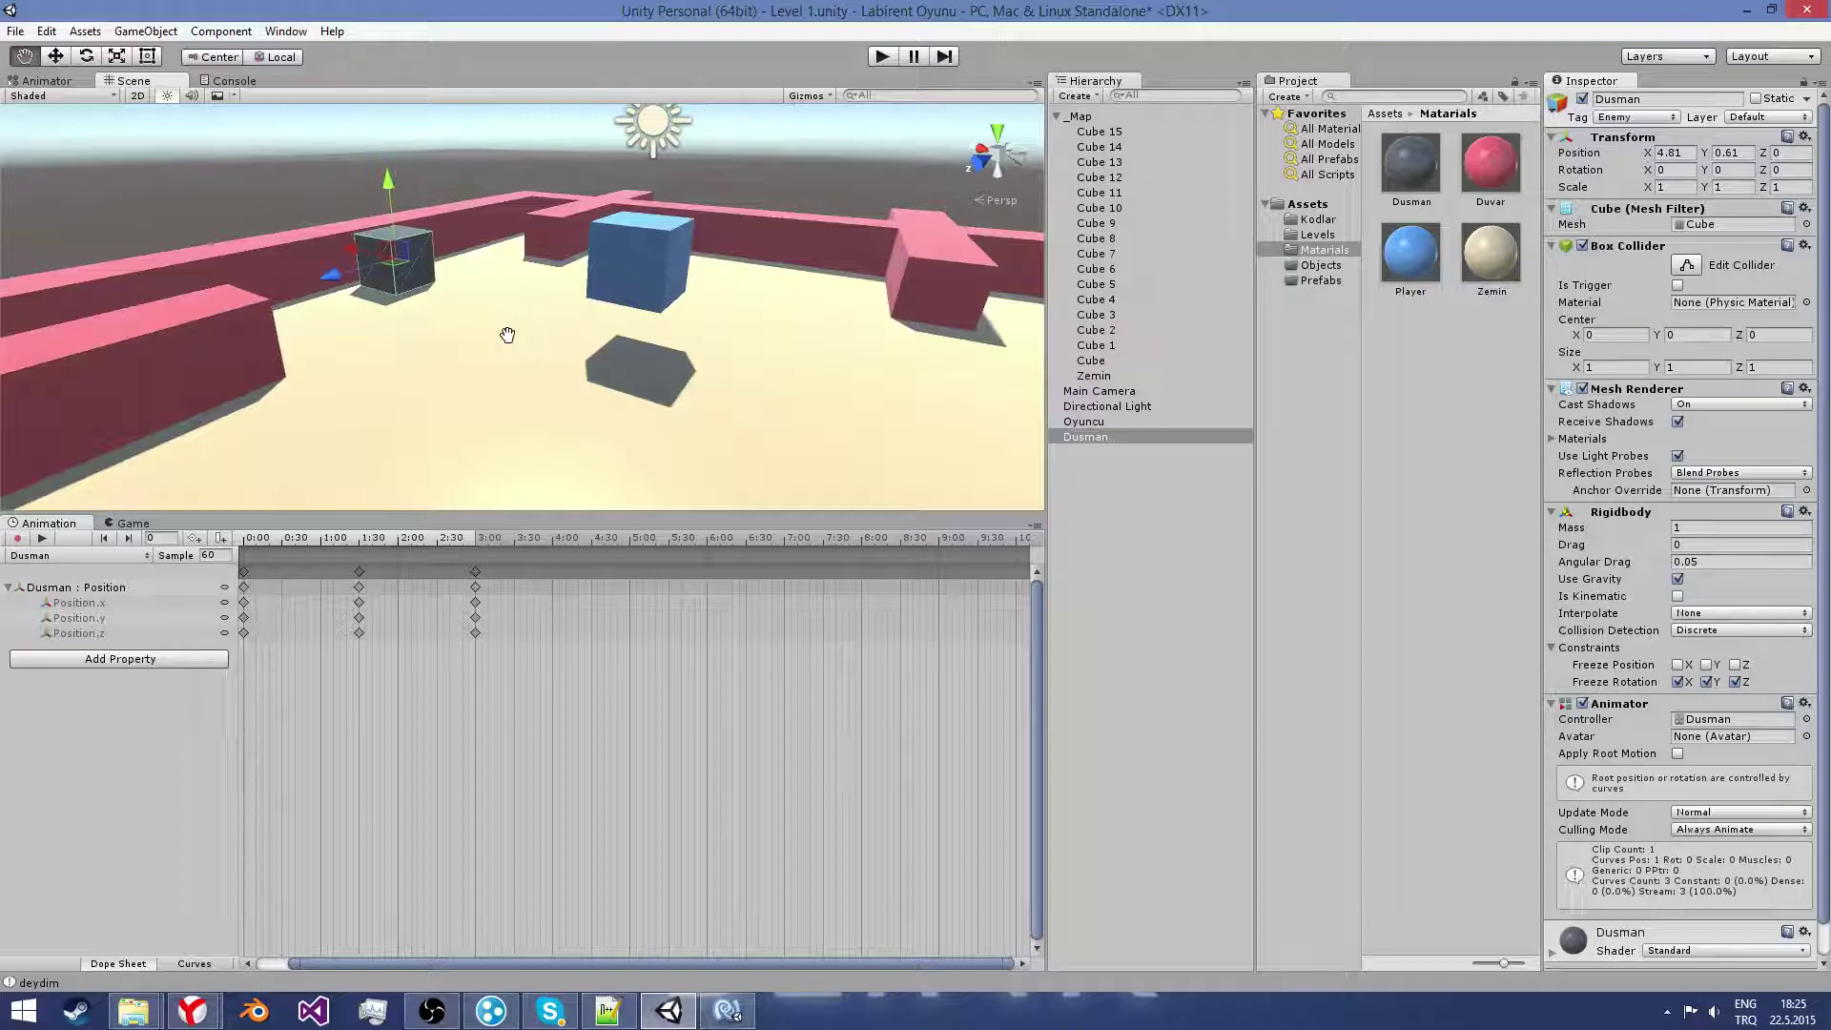
pyautogui.keyDown('alt'); pyautogui.moveTo(507, 335); pyautogui.dragTo(400, 387); pyautogui.keyUp('alt')
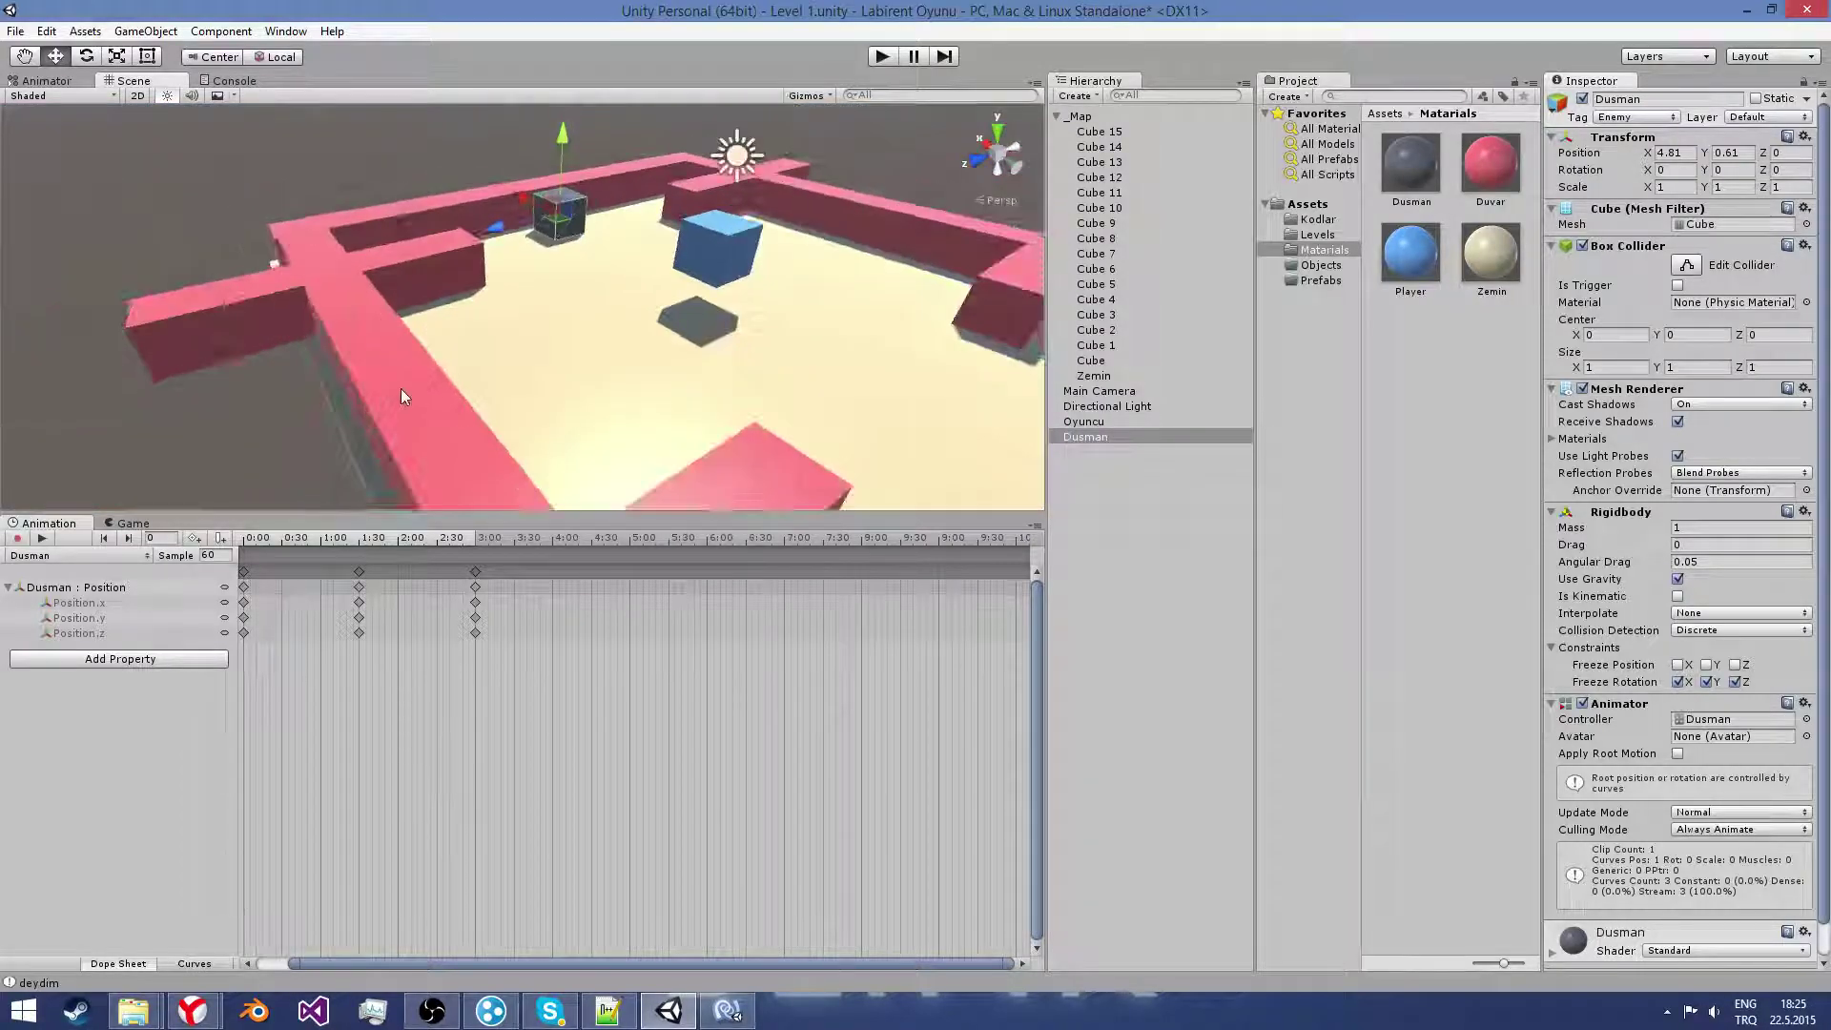
pyautogui.hotkey('ctrl', '2')
pyautogui.click(737, 278)
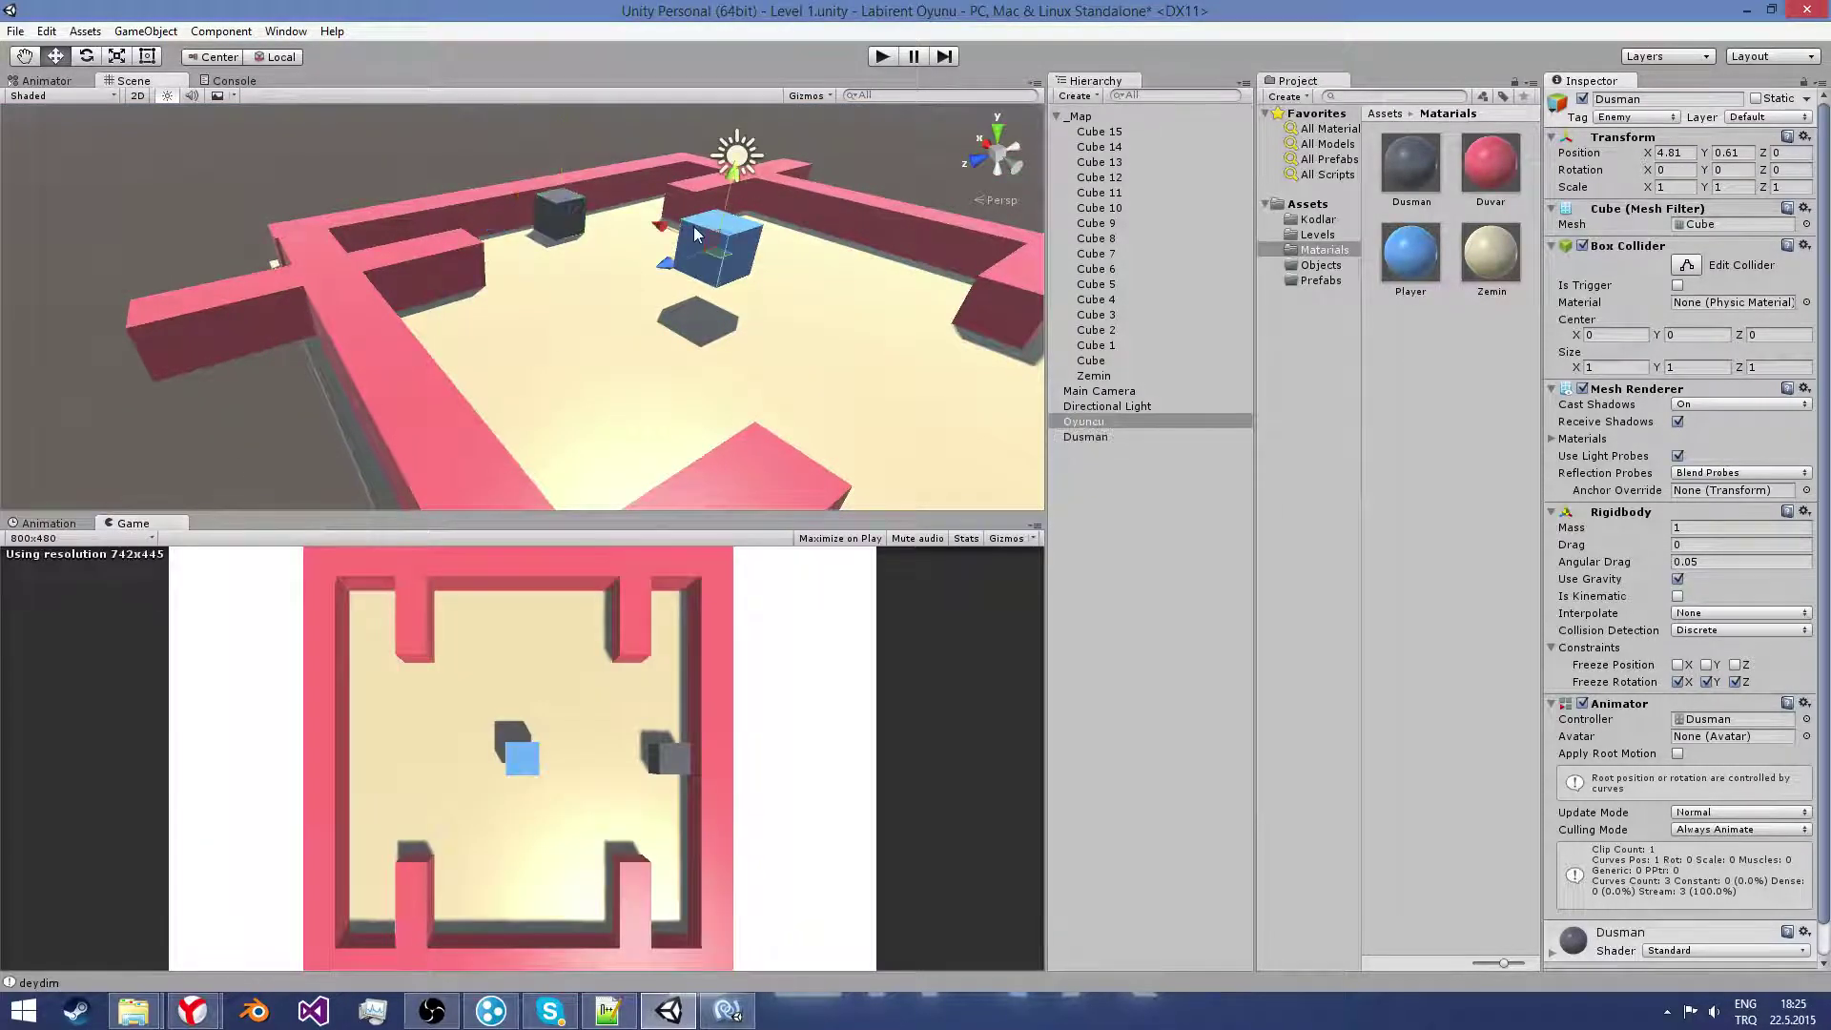
pyautogui.keyDown('alt'); pyautogui.moveTo(737, 279); pyautogui.dragTo(801, 391); pyautogui.keyUp('alt')
pyautogui.scroll(-5, 811, 408)
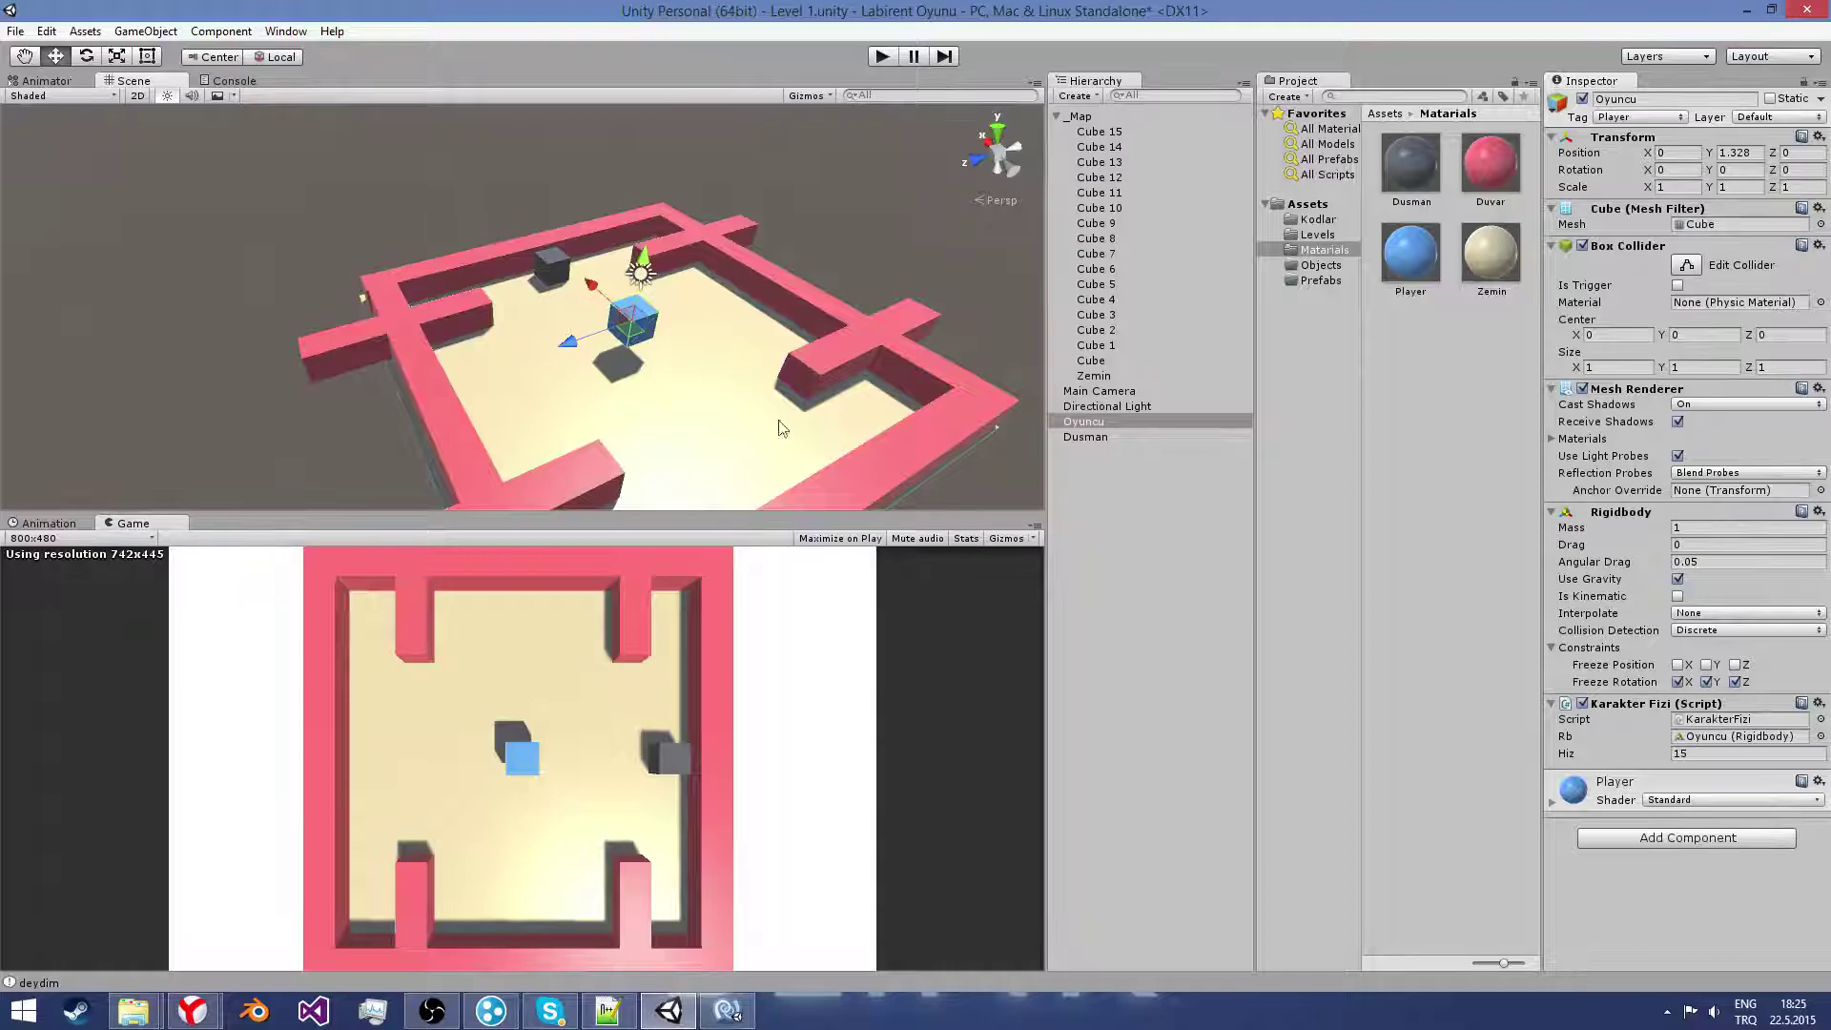
pyautogui.moveTo(415, 293)
pyautogui.keyDown('alt'); pyautogui.mouseDown()
pyautogui.moveTo(431, 454)
pyautogui.moveTo(637, 353)
pyautogui.moveTo(422, 378)
pyautogui.mouseUp(); pyautogui.keyUp('alt')
pyautogui.scroll(5, 431, 454)
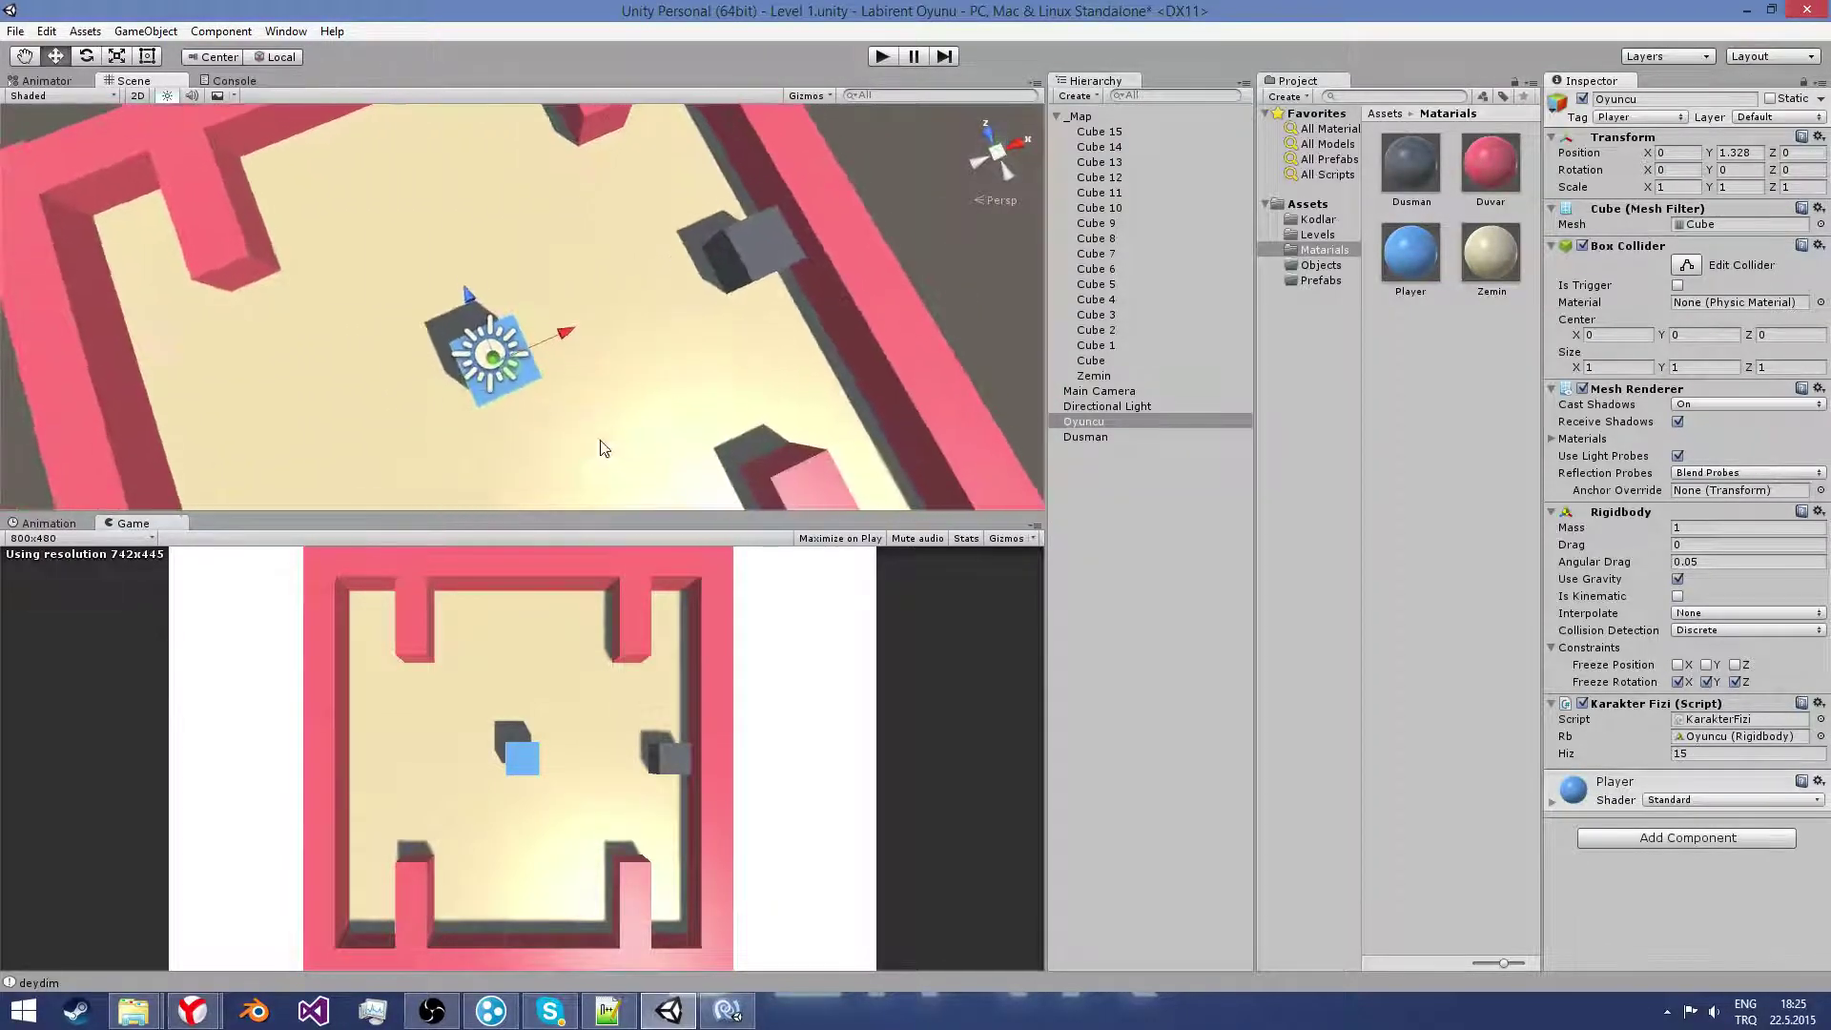
pyautogui.moveTo(422, 379); pyautogui.dragTo(393, 398, button='middle')
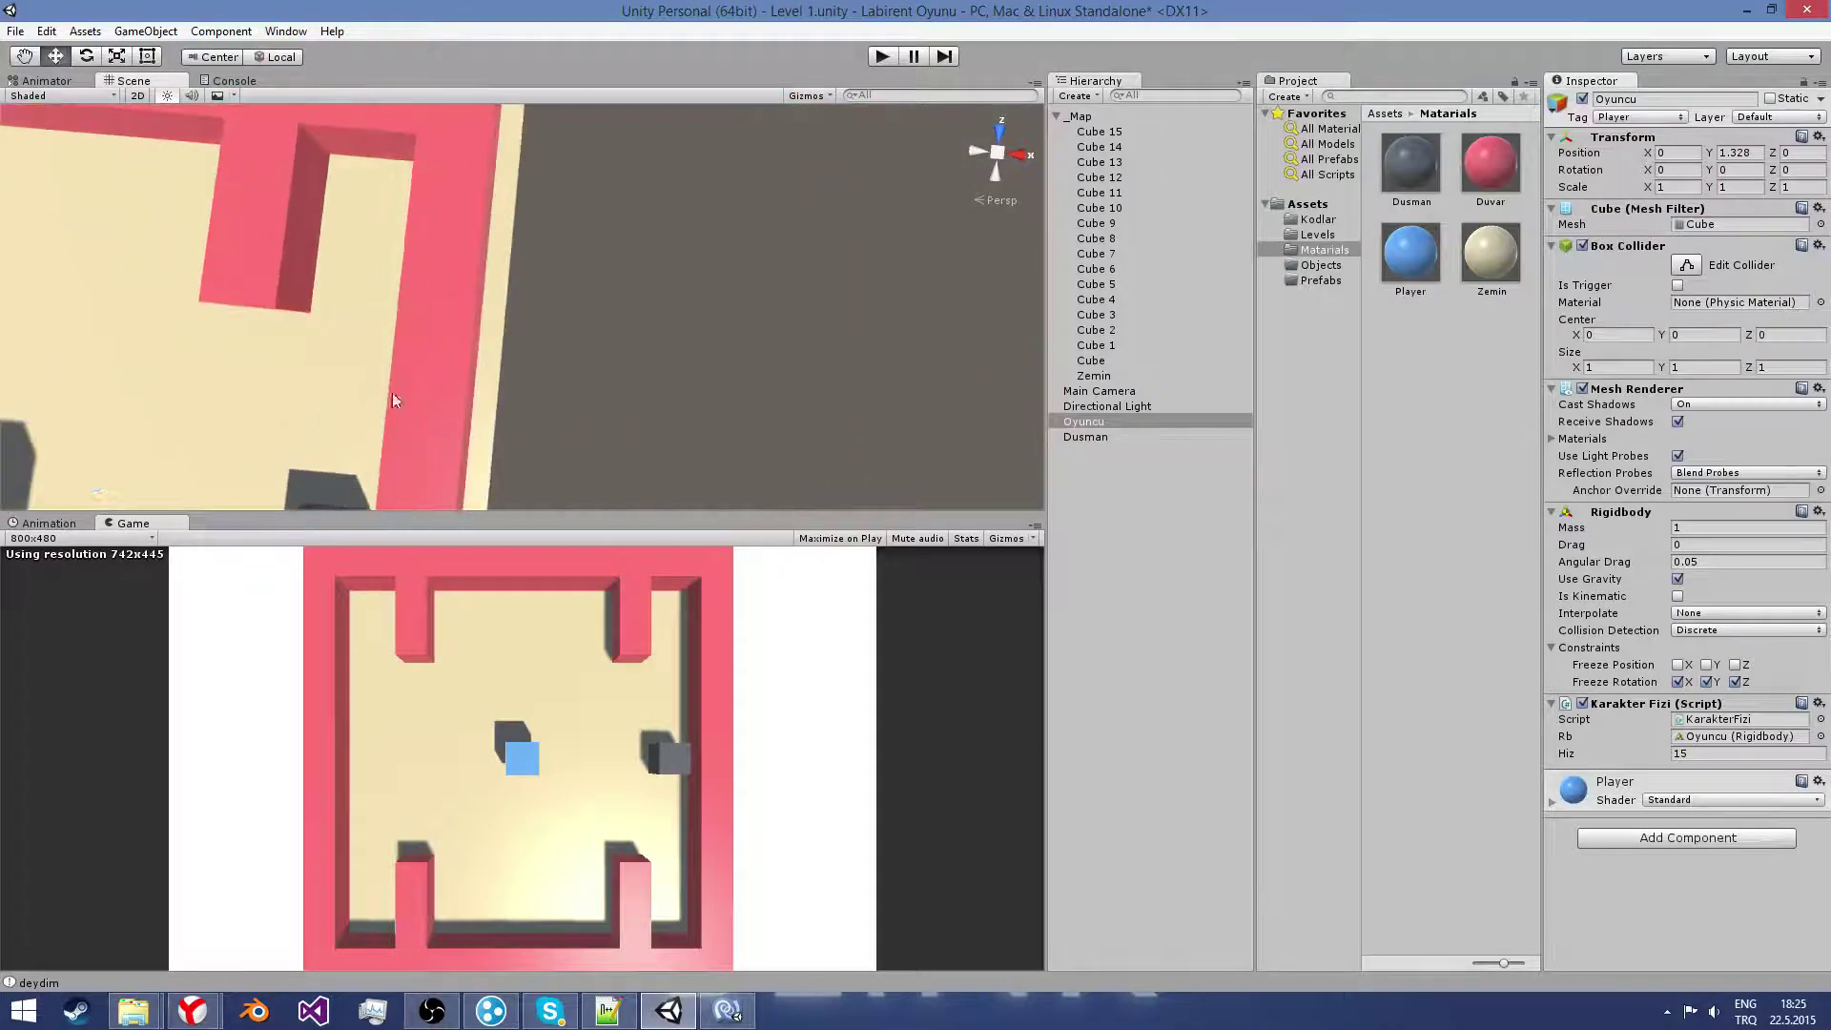
pyautogui.scroll(-5, 363, 206)
pyautogui.keyDown('alt'); pyautogui.moveTo(370, 203); pyautogui.dragTo(532, 403); pyautogui.keyUp('alt')
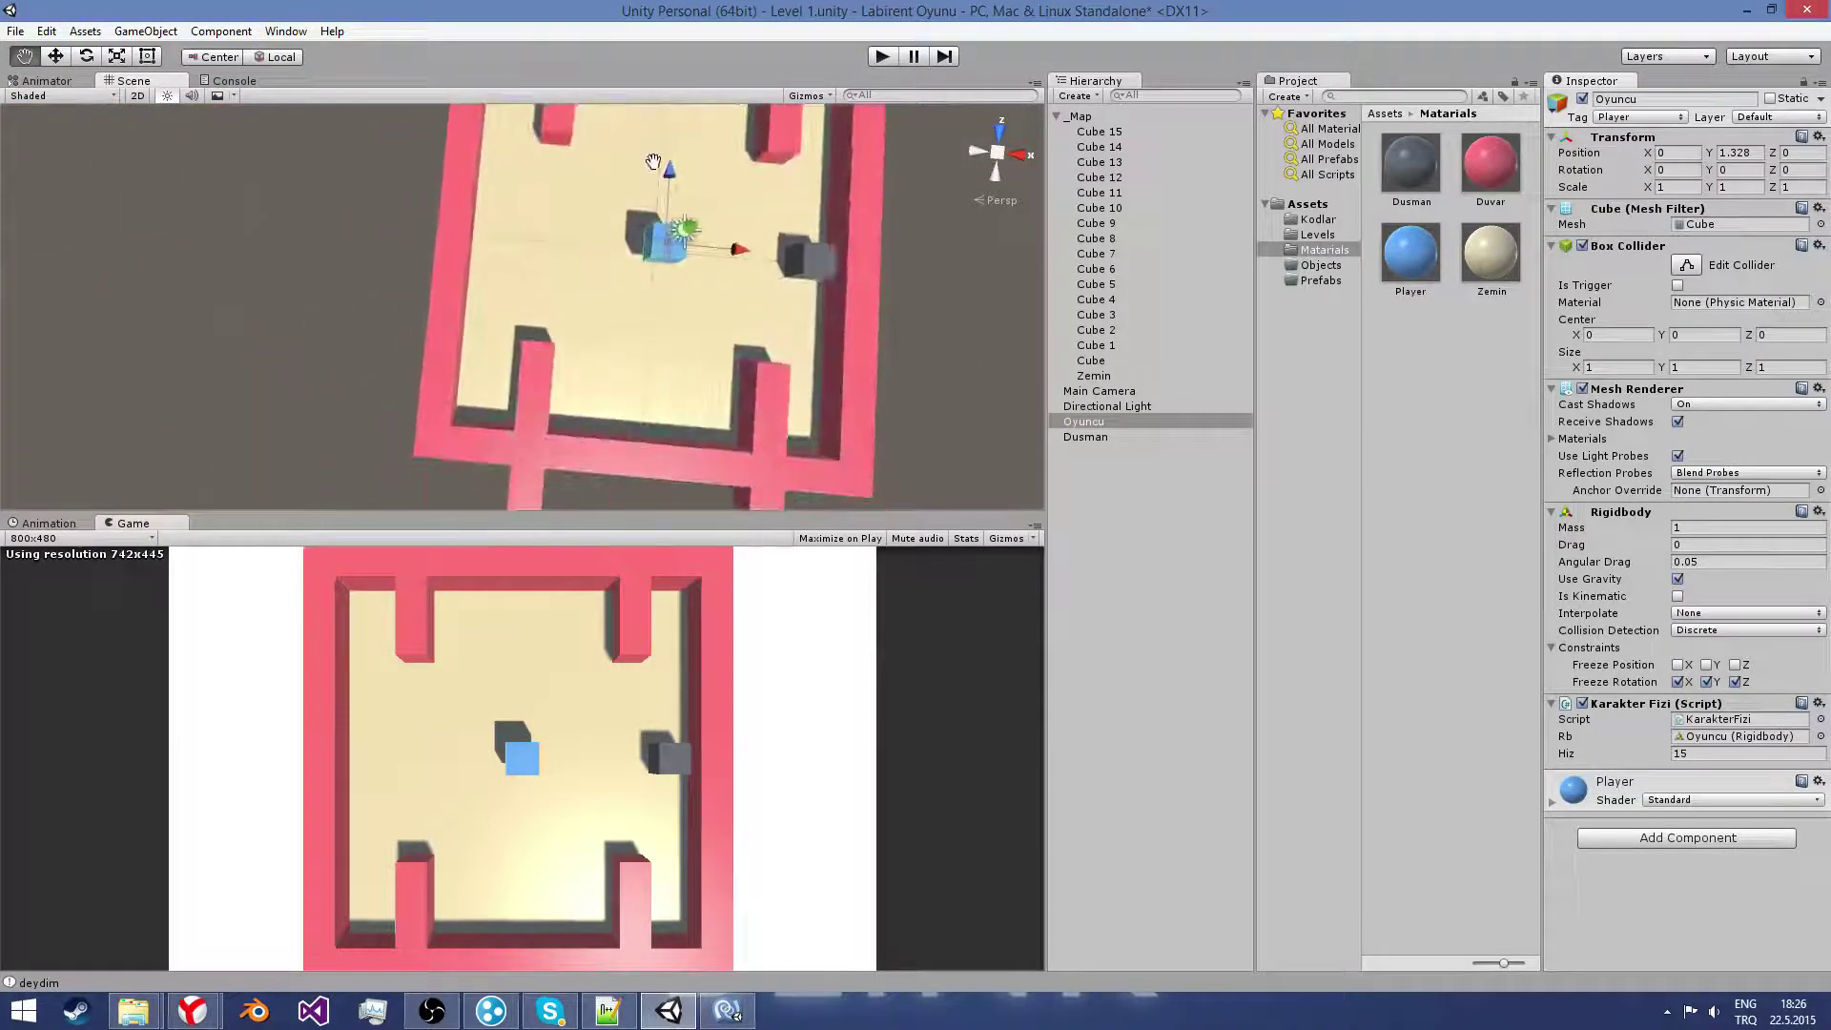
# Step: Duplicate the Oyuncu cube as Oyuncu 1 and place it in the maze's lower-left corner
pyautogui.click(1088, 421)
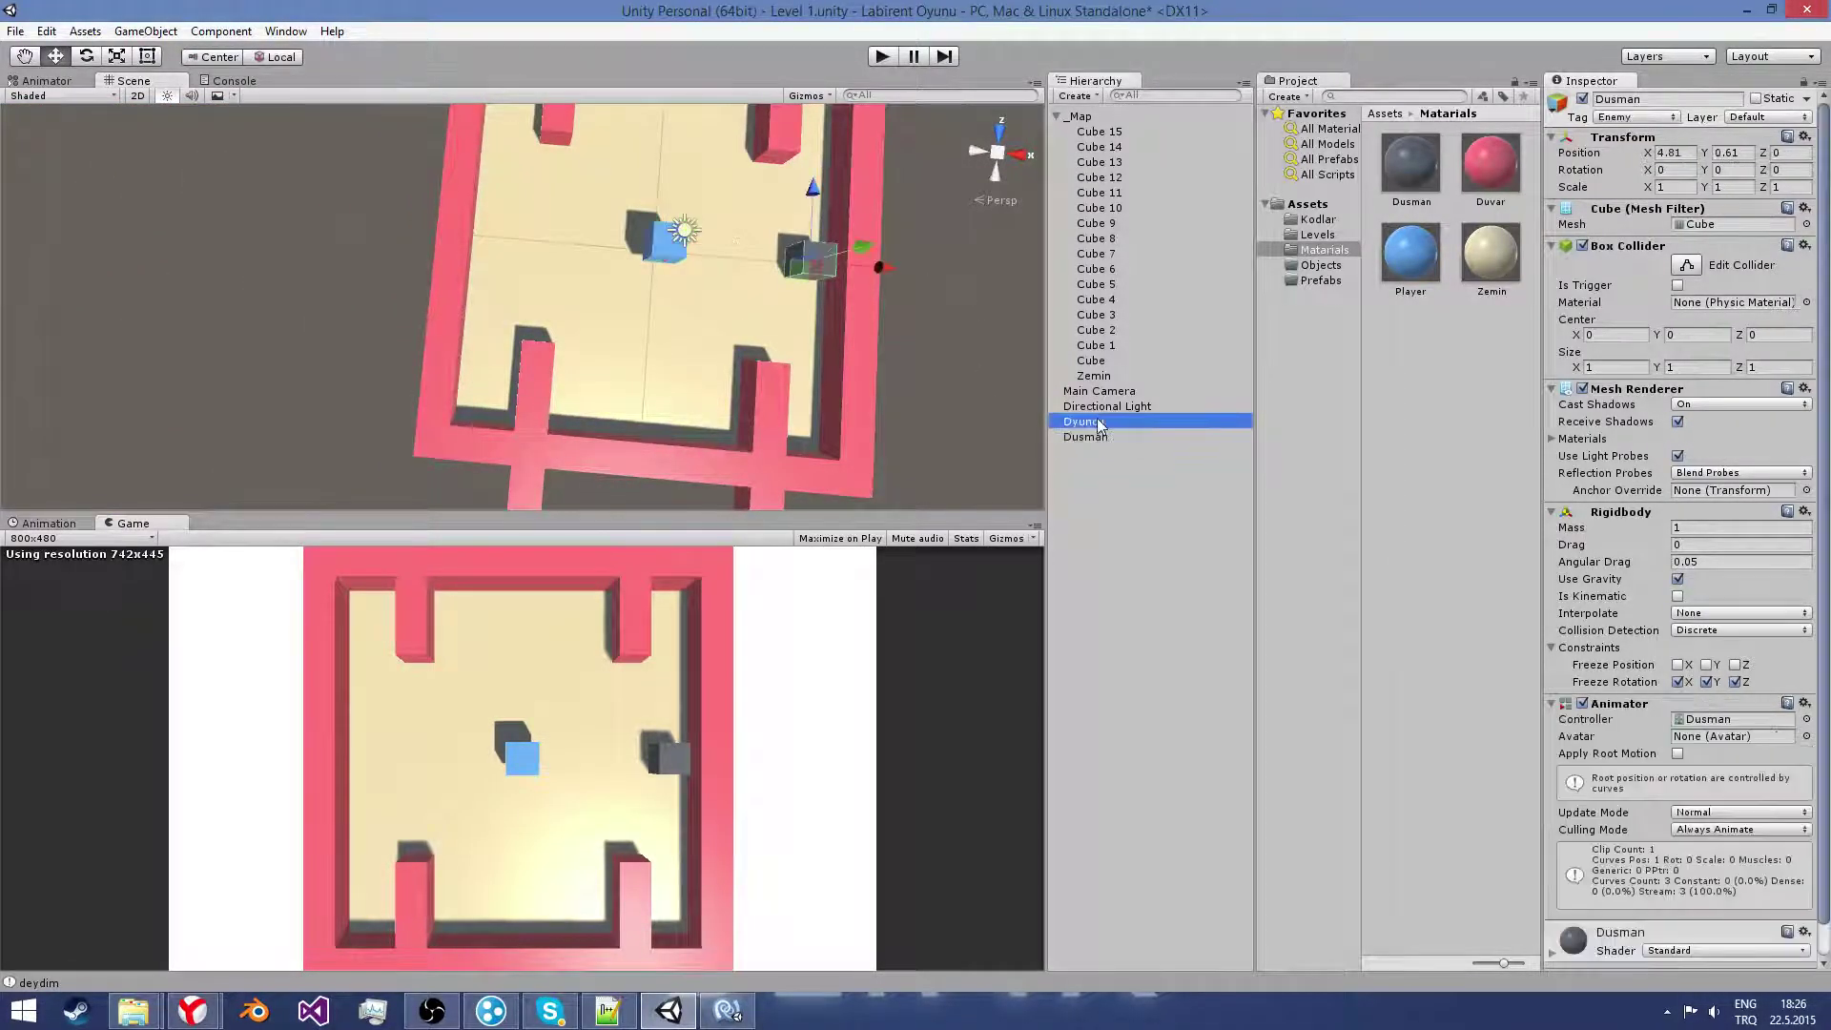
pyautogui.hotkey('ctrl', 'd')
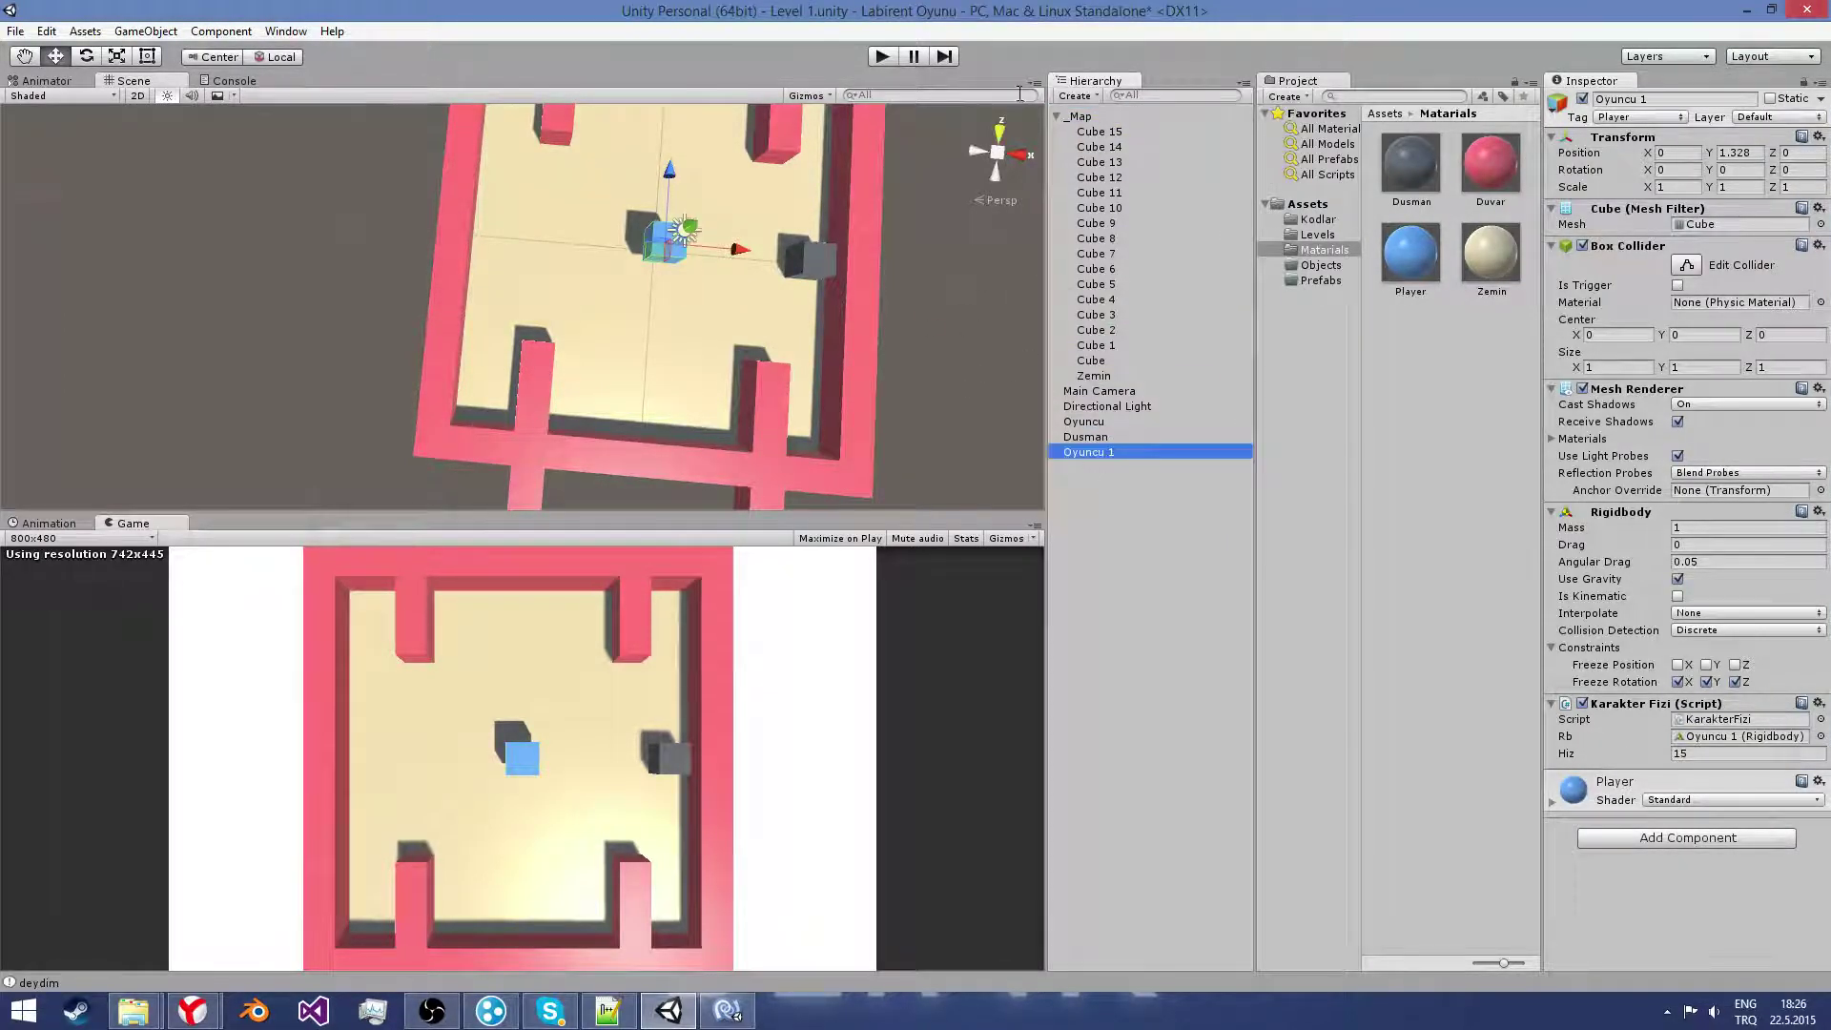
pyautogui.click(1056, 117)
pyautogui.moveTo(713, 250); pyautogui.dragTo(566, 250)
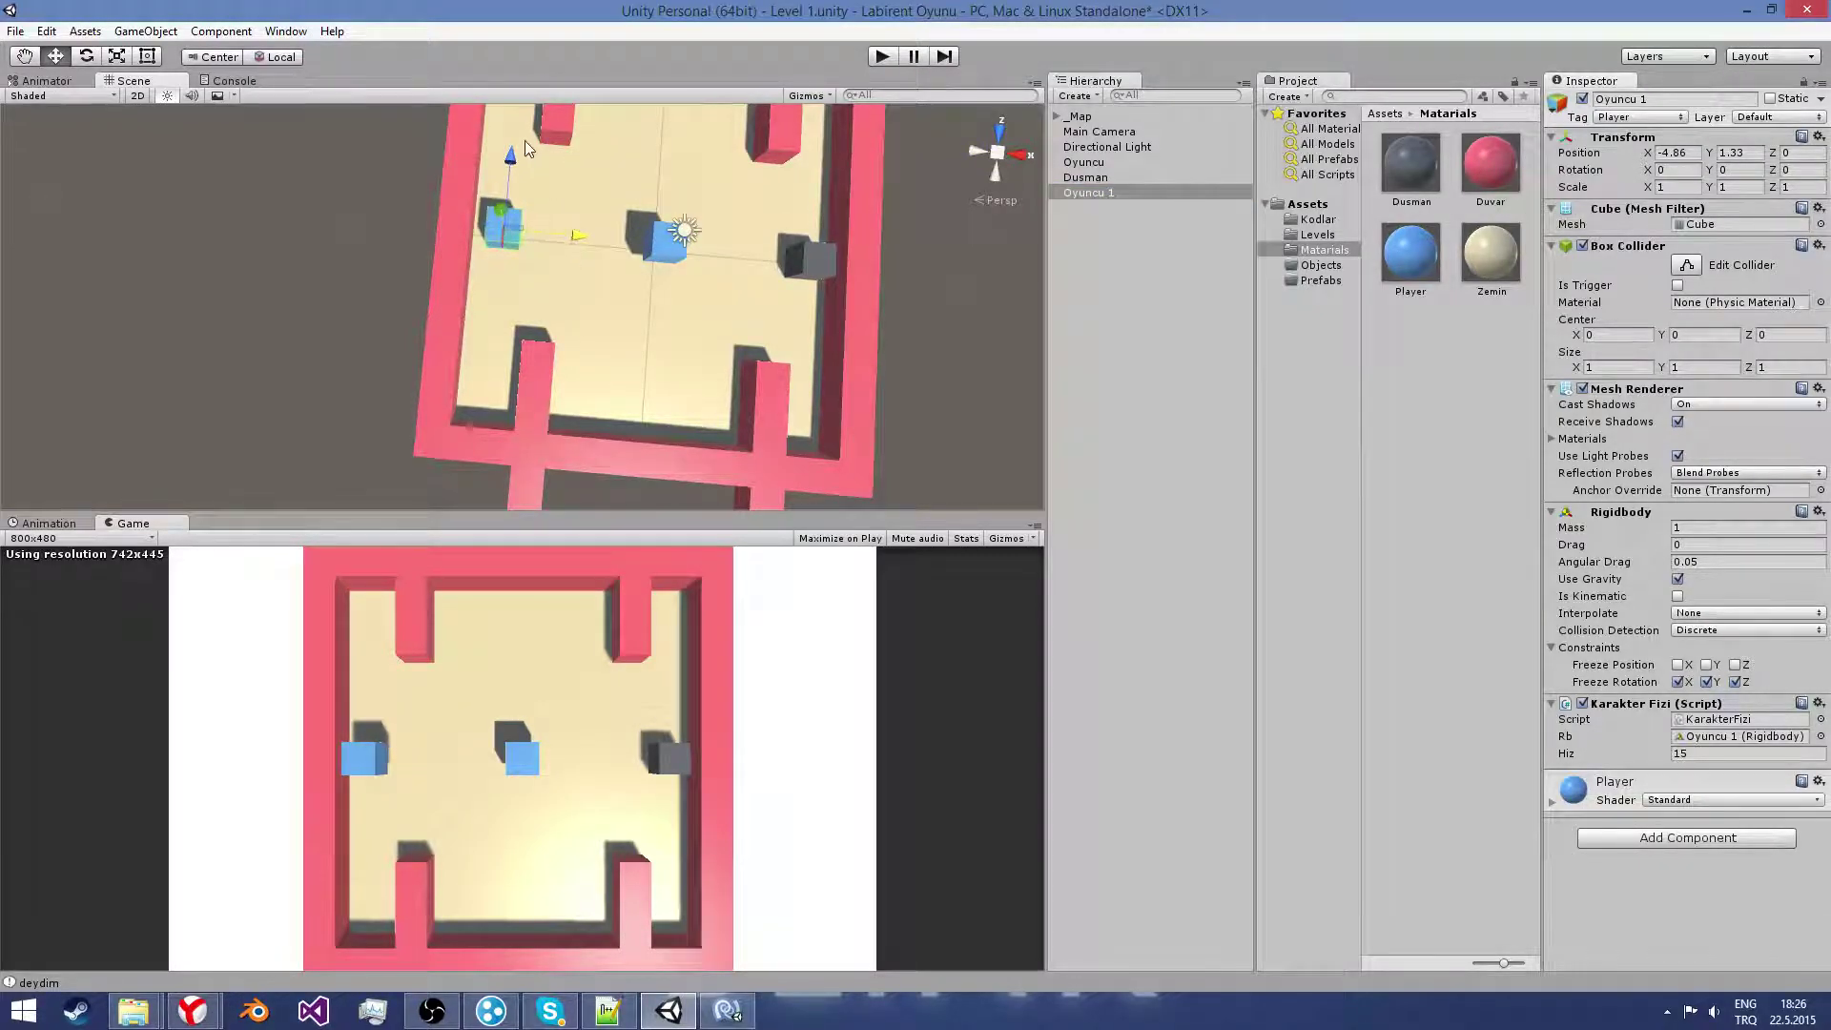
pyautogui.moveTo(505, 160)
pyautogui.mouseDown()
pyautogui.moveTo(473, 317)
pyautogui.moveTo(88, 256)
pyautogui.moveTo(388, 278)
pyautogui.mouseUp()
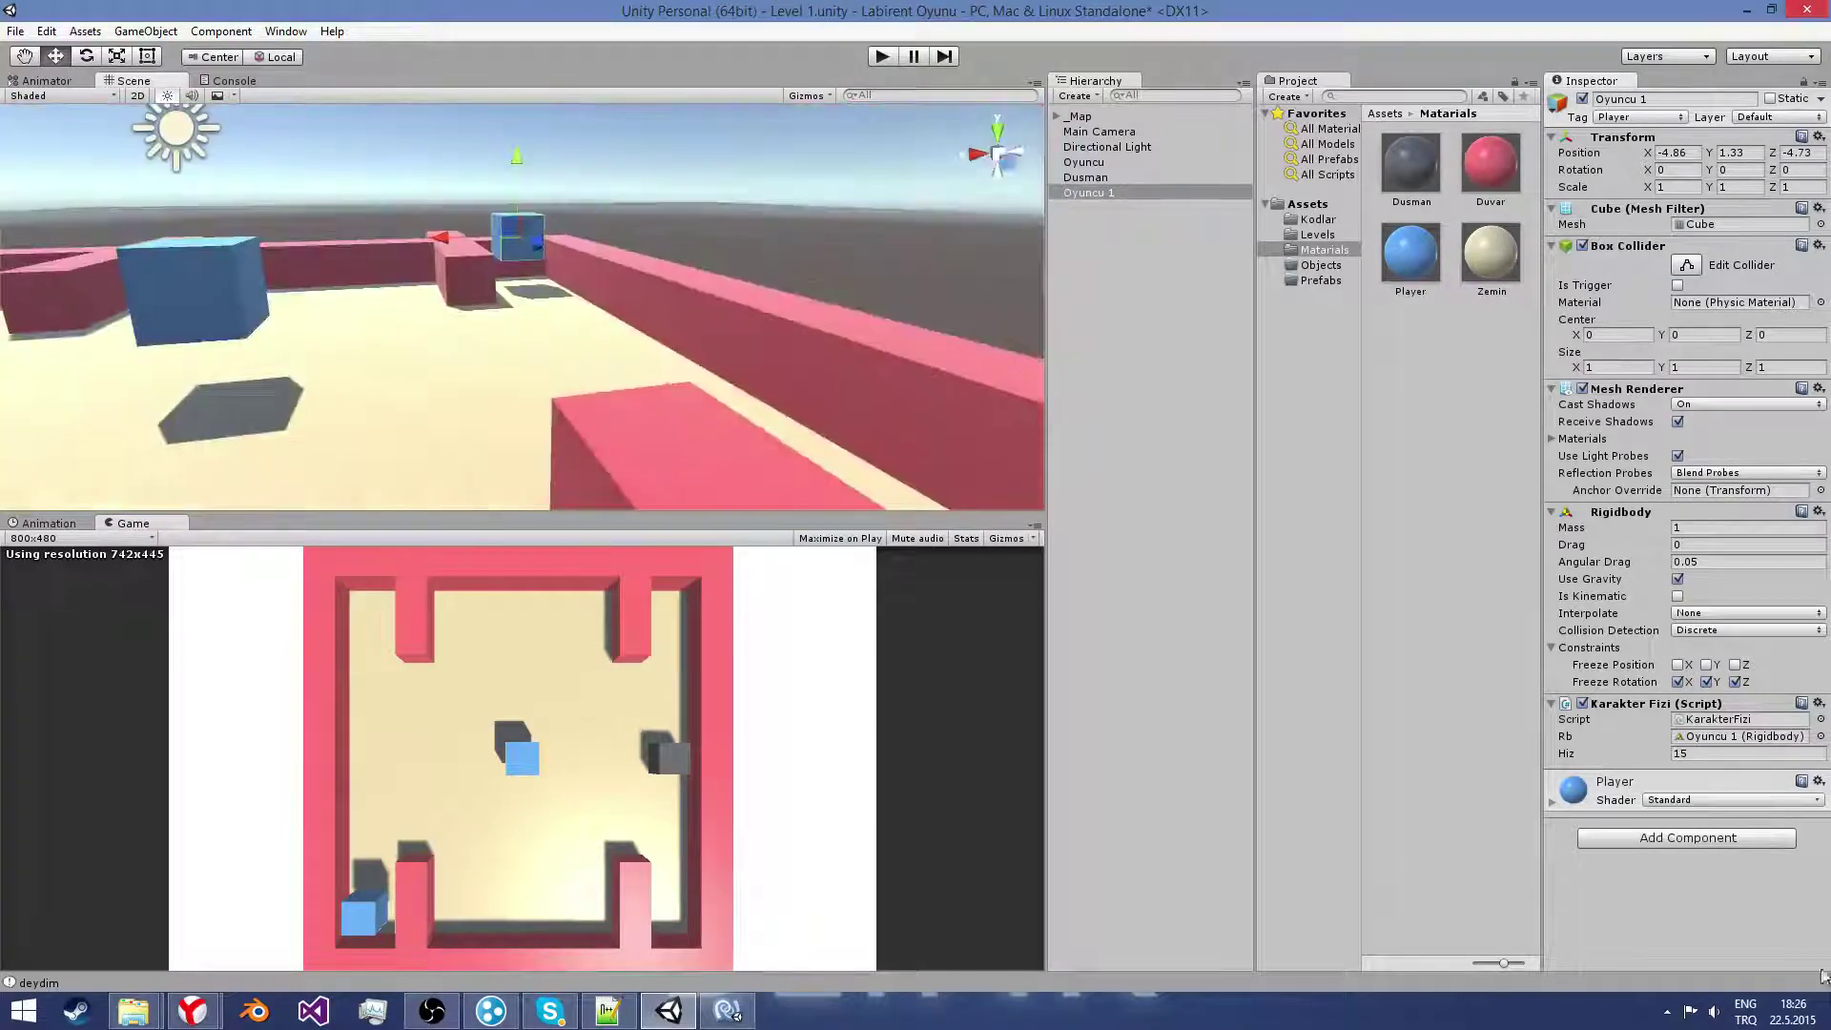
pyautogui.scroll(3, 523, 307)
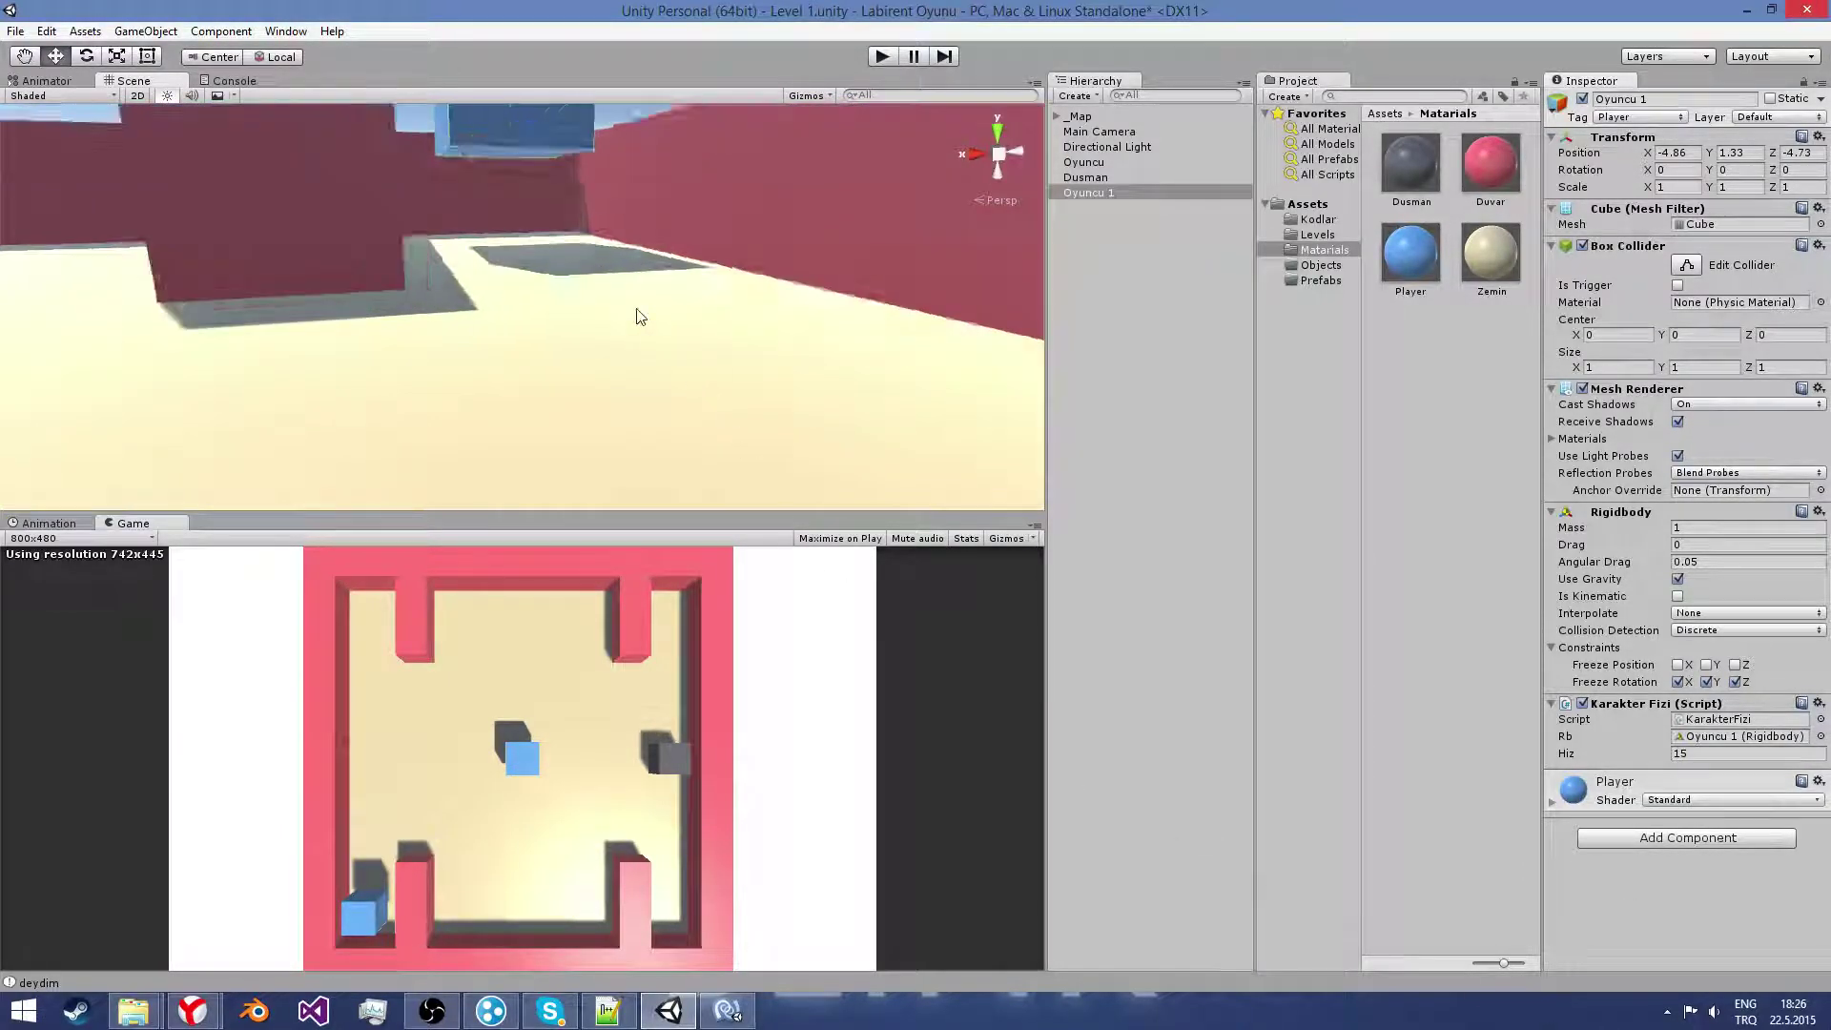
pyautogui.keyDown('alt'); pyautogui.moveTo(634, 310); pyautogui.dragTo(633, 392); pyautogui.keyUp('alt')
pyautogui.press('f')
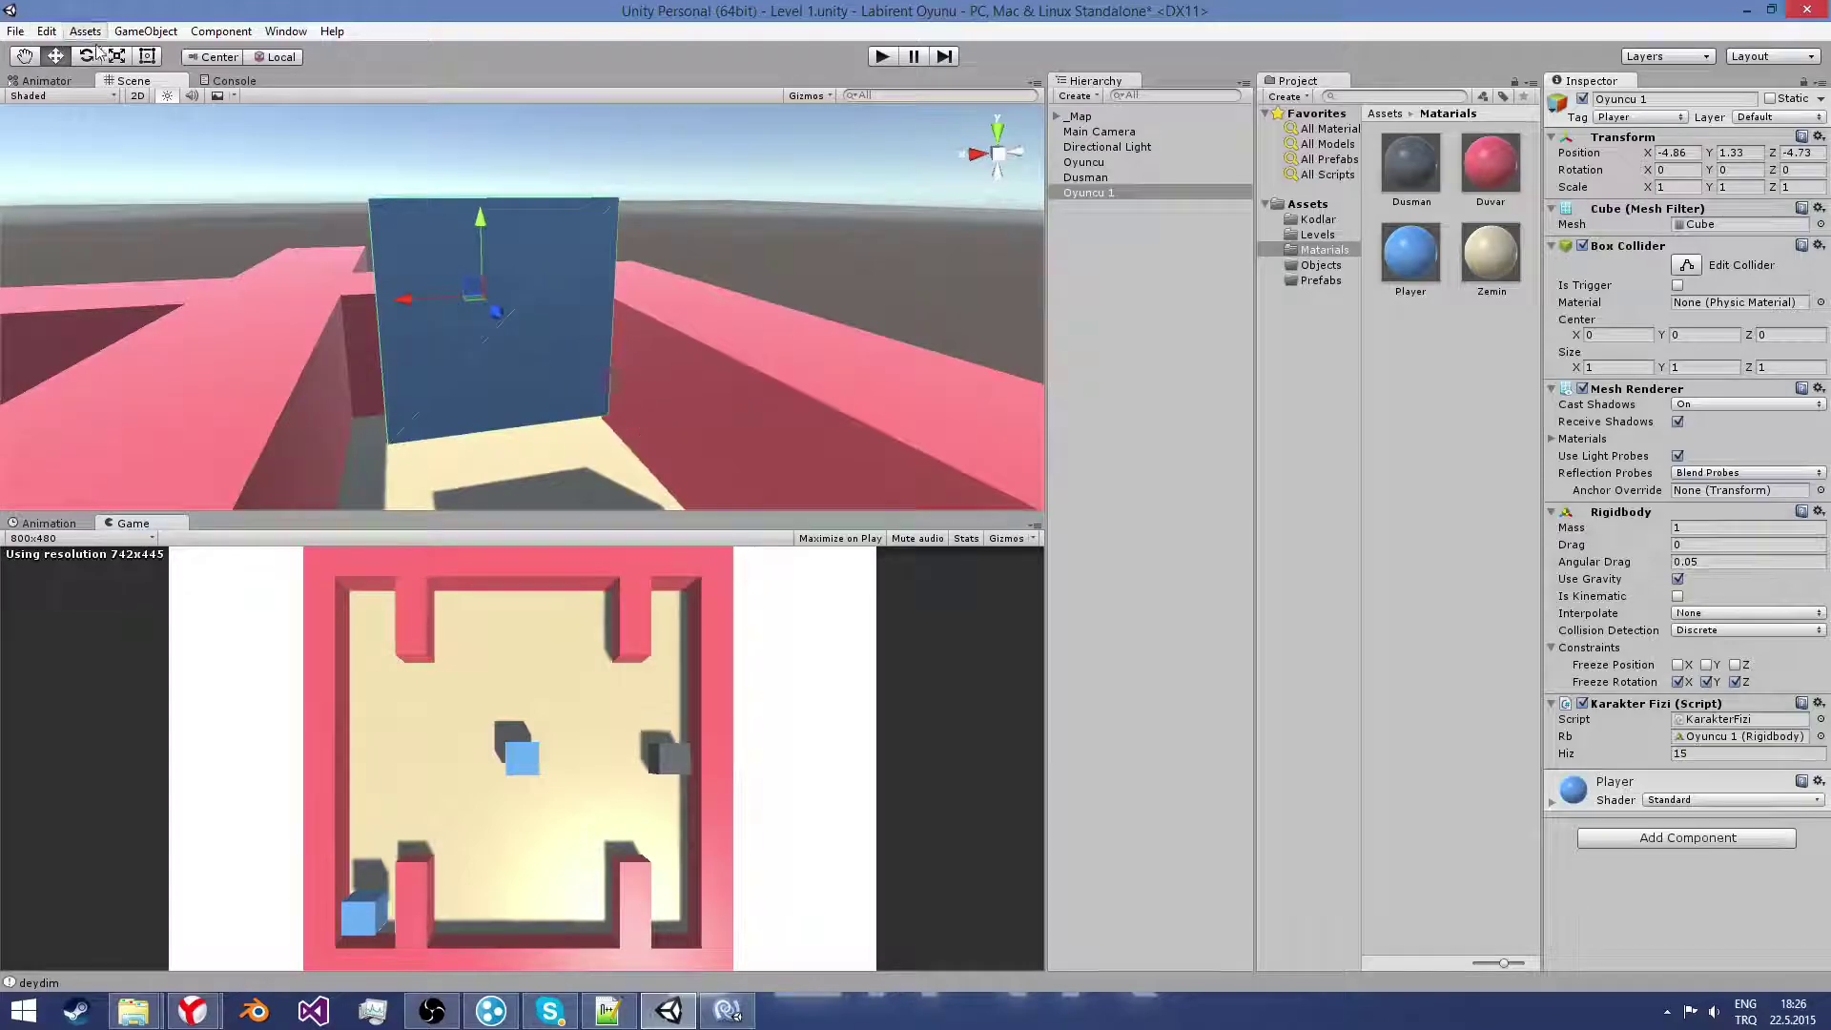
# Step: Try scaling Oyuncu 1 to 0.5, 0.5, 0.5, then undo back to 1, 1, 1
pyautogui.click(117, 59)
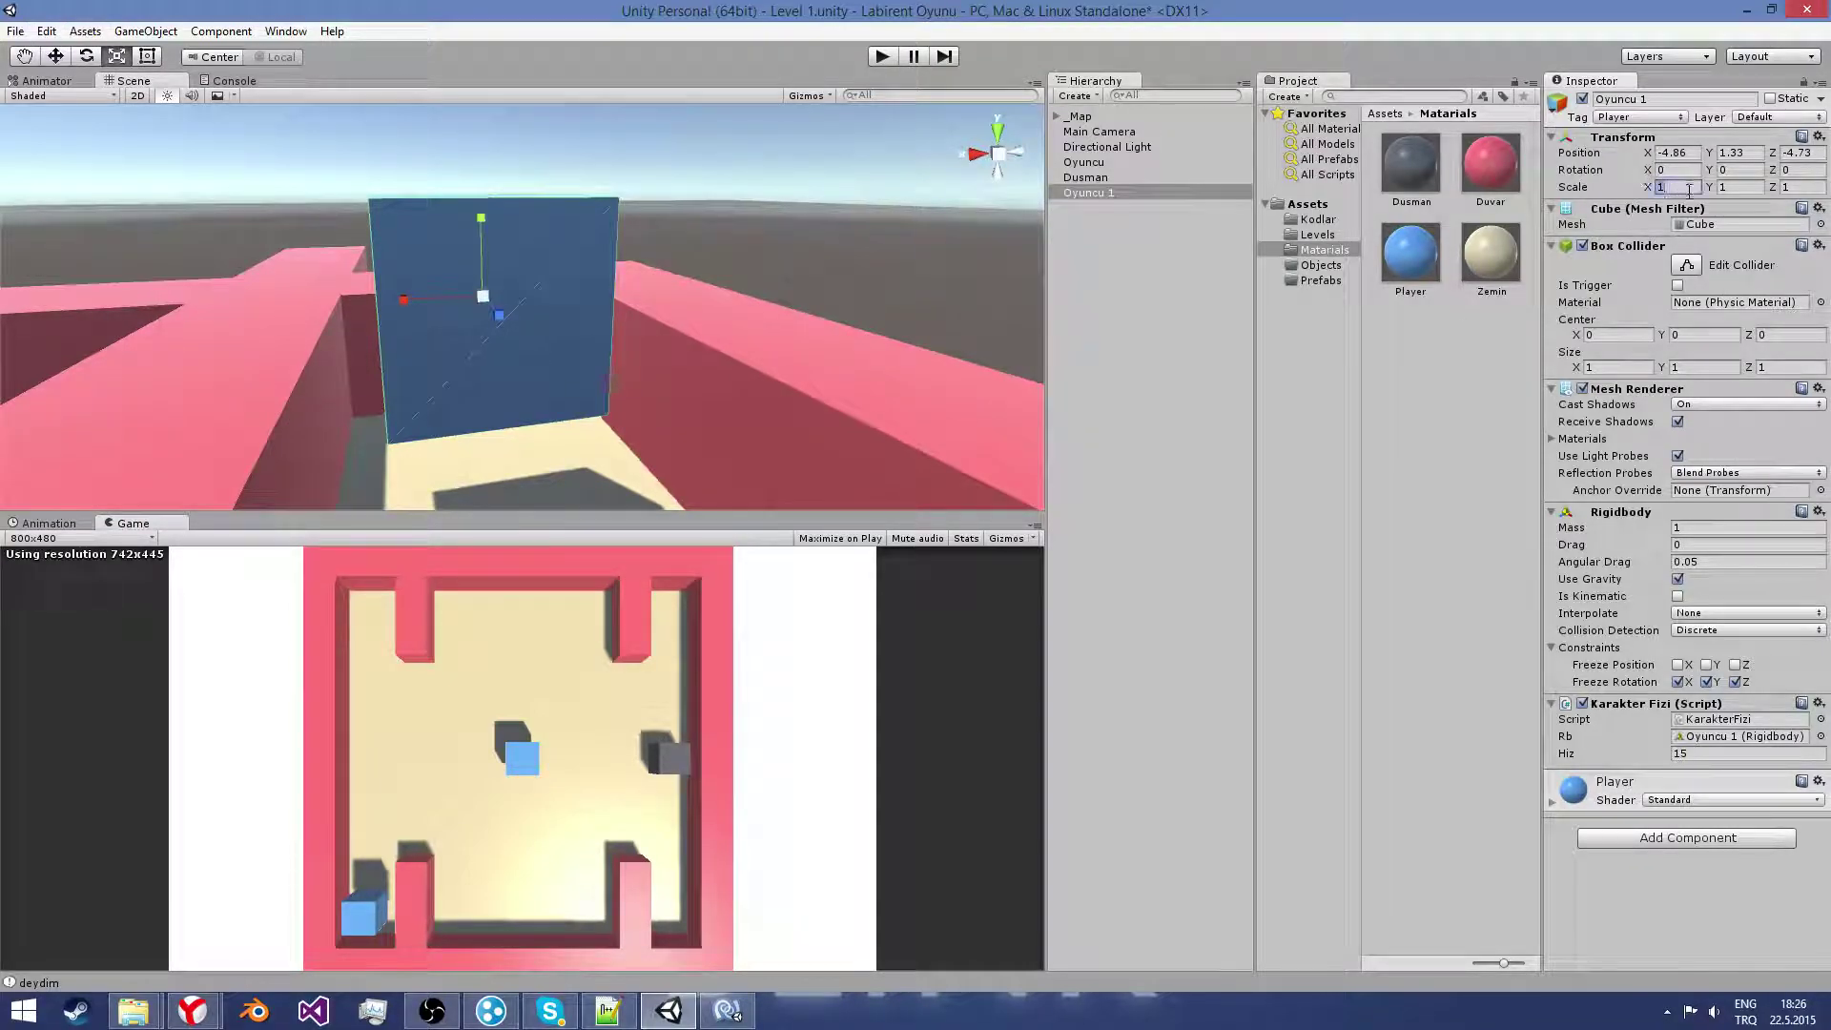
pyautogui.write('.5')
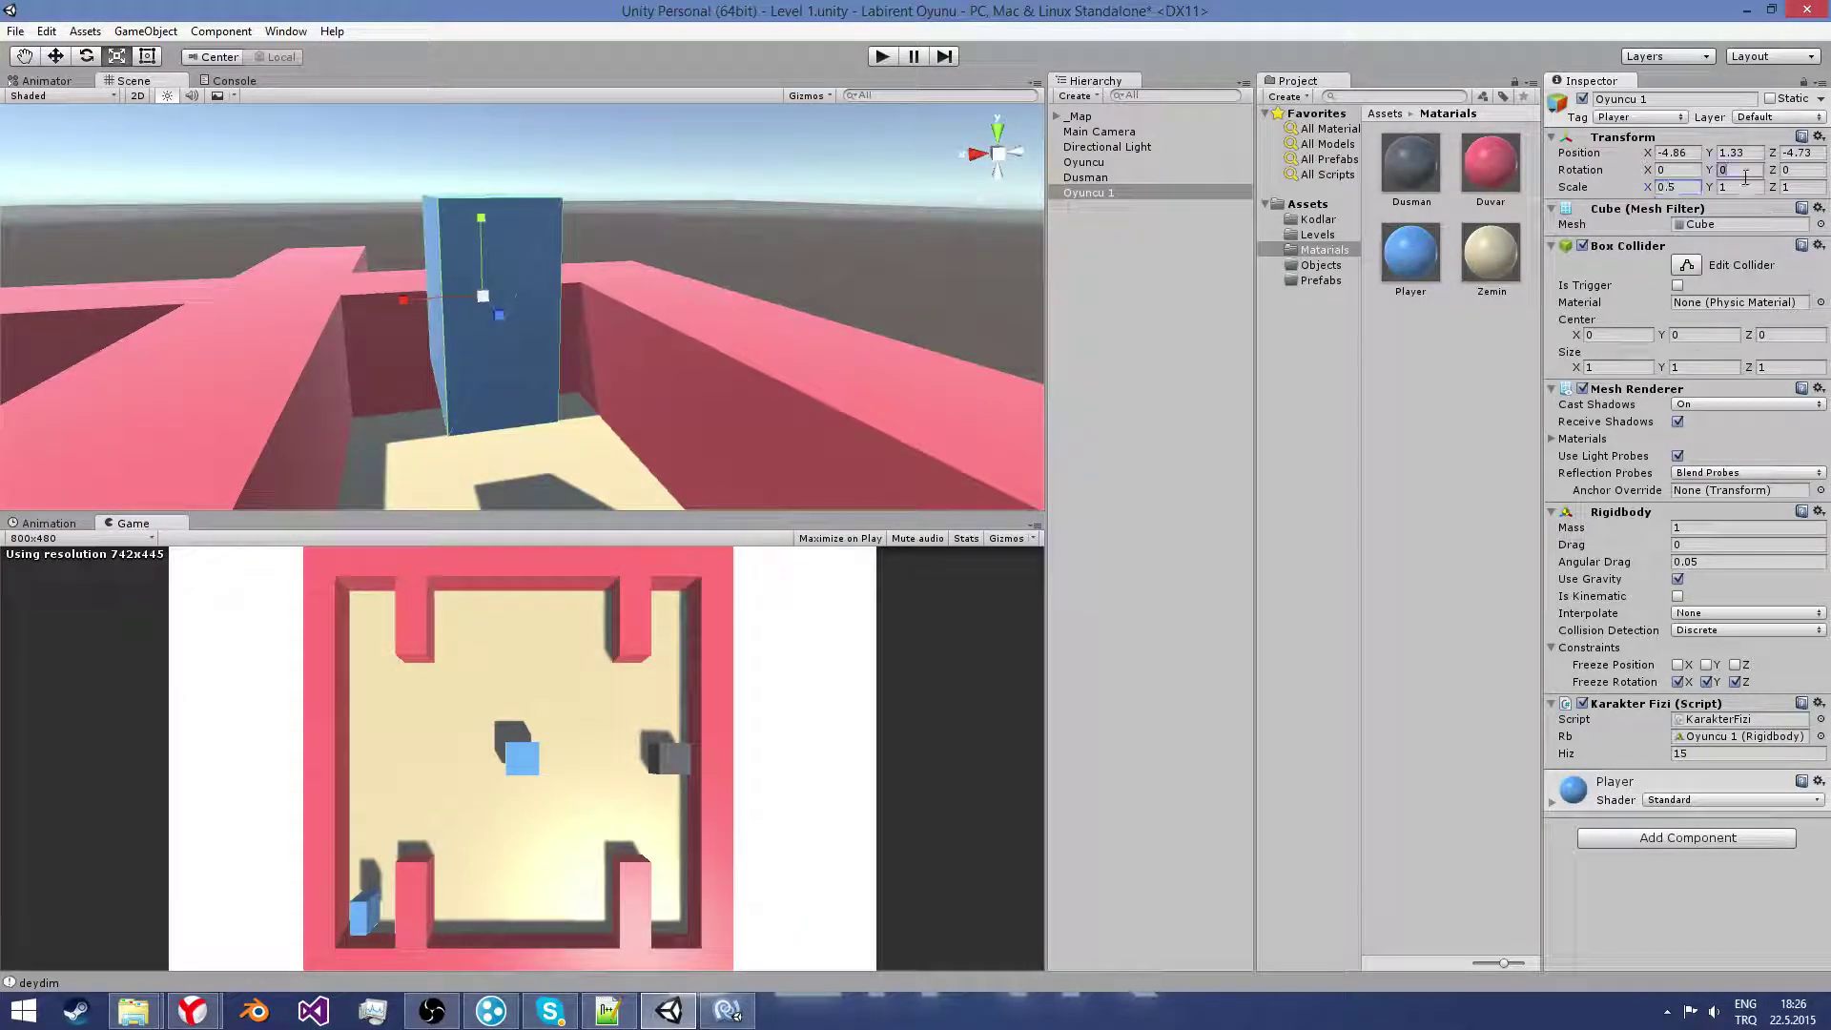
pyautogui.write('.5')
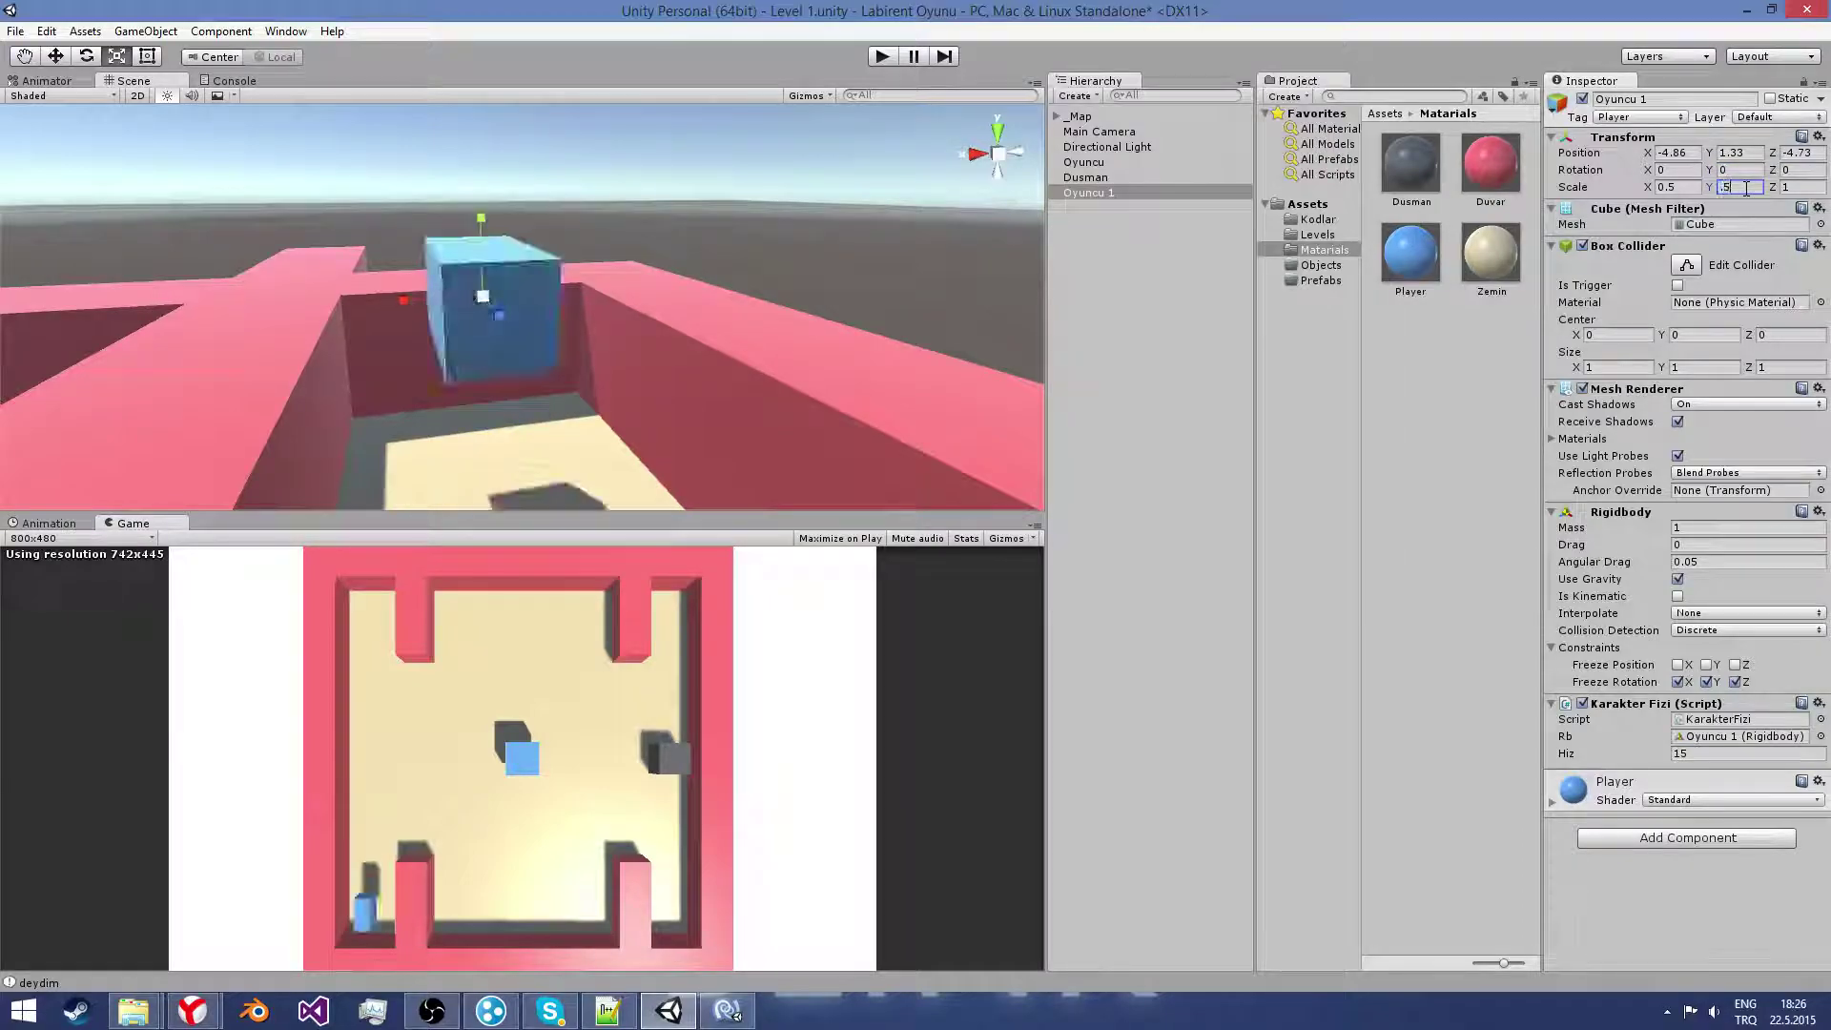
pyautogui.write('.5')
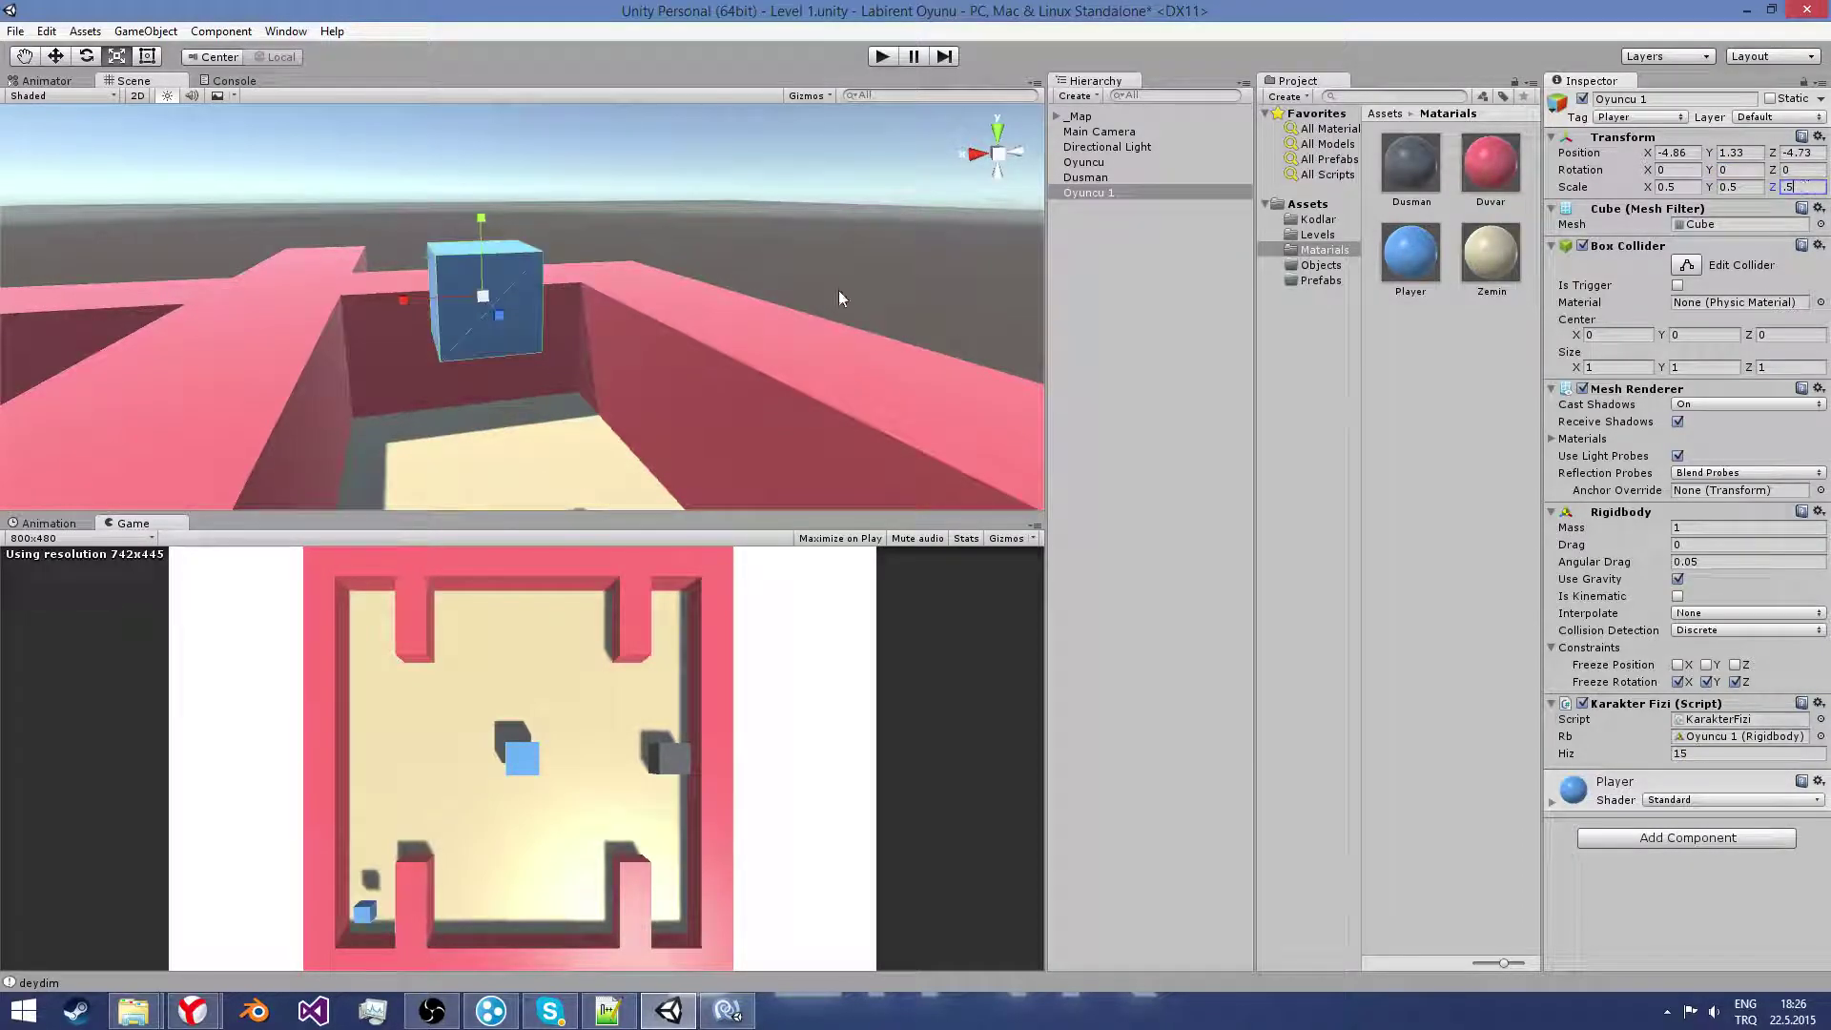
pyautogui.moveTo(838, 290)
pyautogui.mouseDown(button='right')
pyautogui.moveTo(551, 295)
pyautogui.moveTo(581, 291)
pyautogui.mouseUp(button='right')
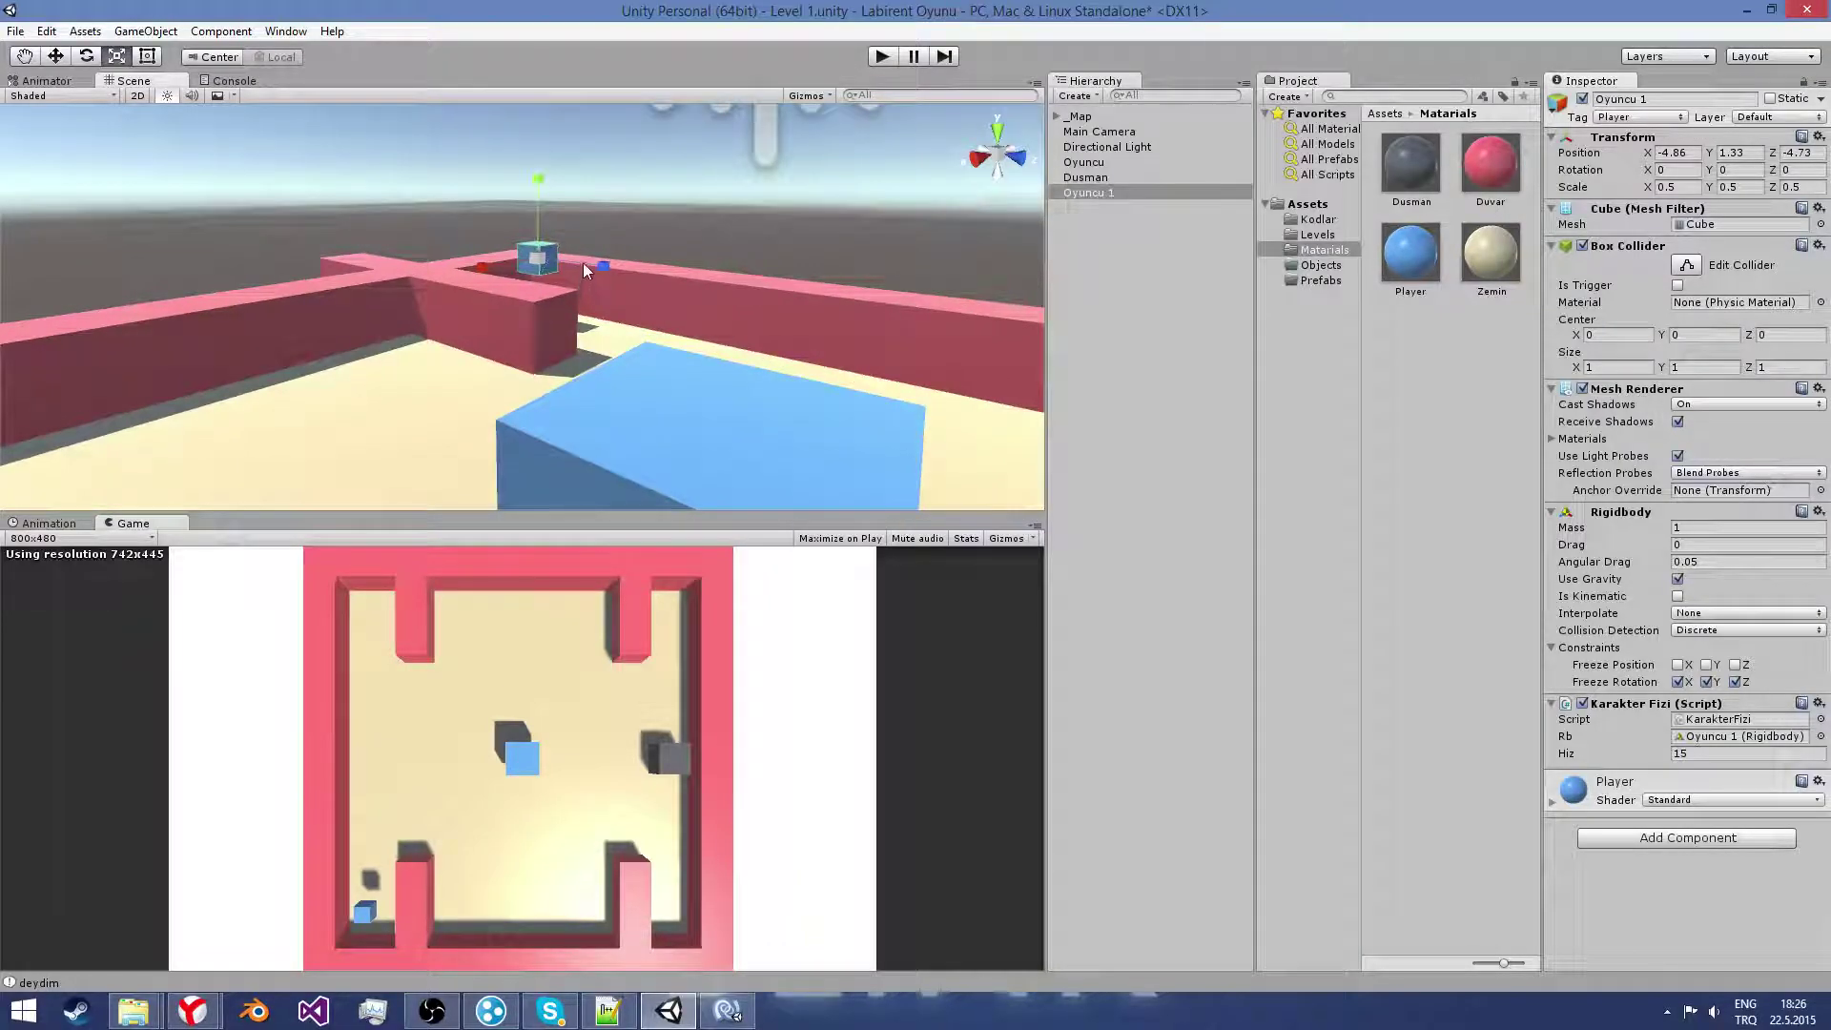
pyautogui.hotkey('ctrl', 'z')
pyautogui.hotkey('ctrl', 'z')
pyautogui.hotkey('ctrl', 'z')
pyautogui.moveTo(584, 270)
pyautogui.mouseDown(button='right')
pyautogui.moveTo(598, 289)
pyautogui.moveTo(307, 257)
pyautogui.mouseUp(button='right')
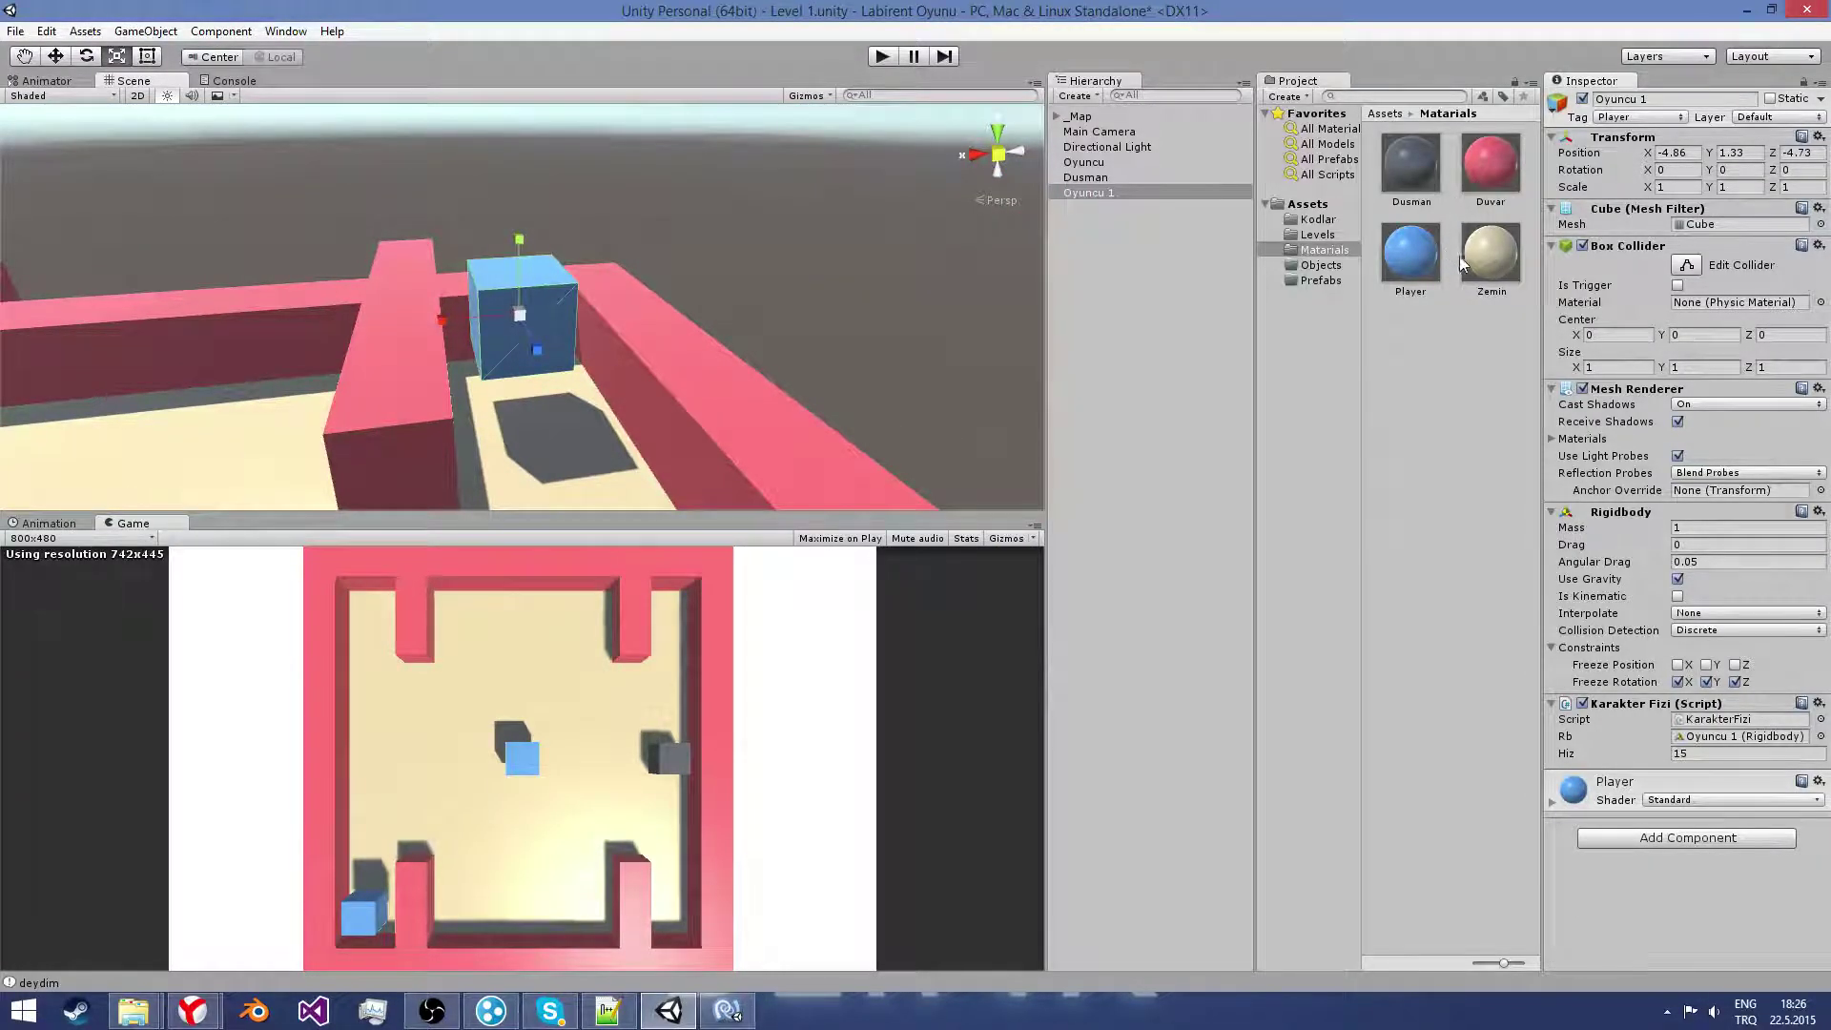
# Step: Create a material named Finish in the Materials folder and apply it to the corner cube
pyautogui.rightClick(1410, 322)
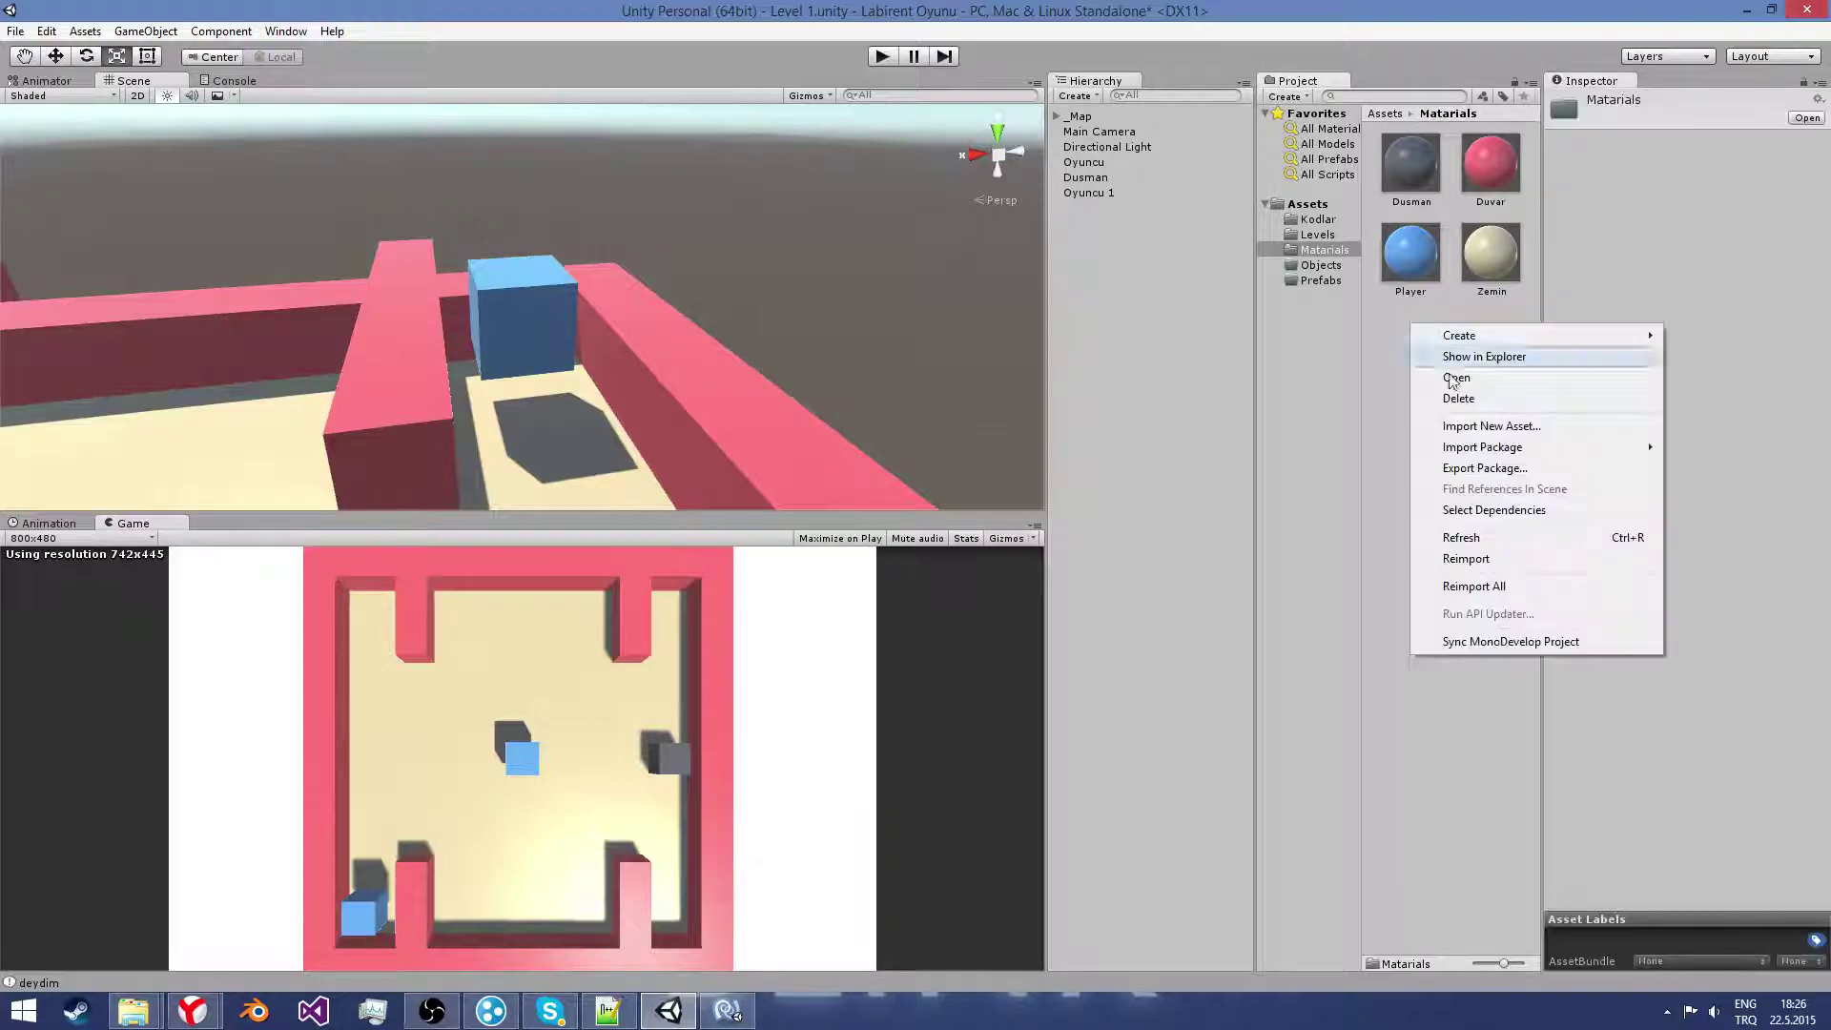
pyautogui.moveTo(1493, 341)
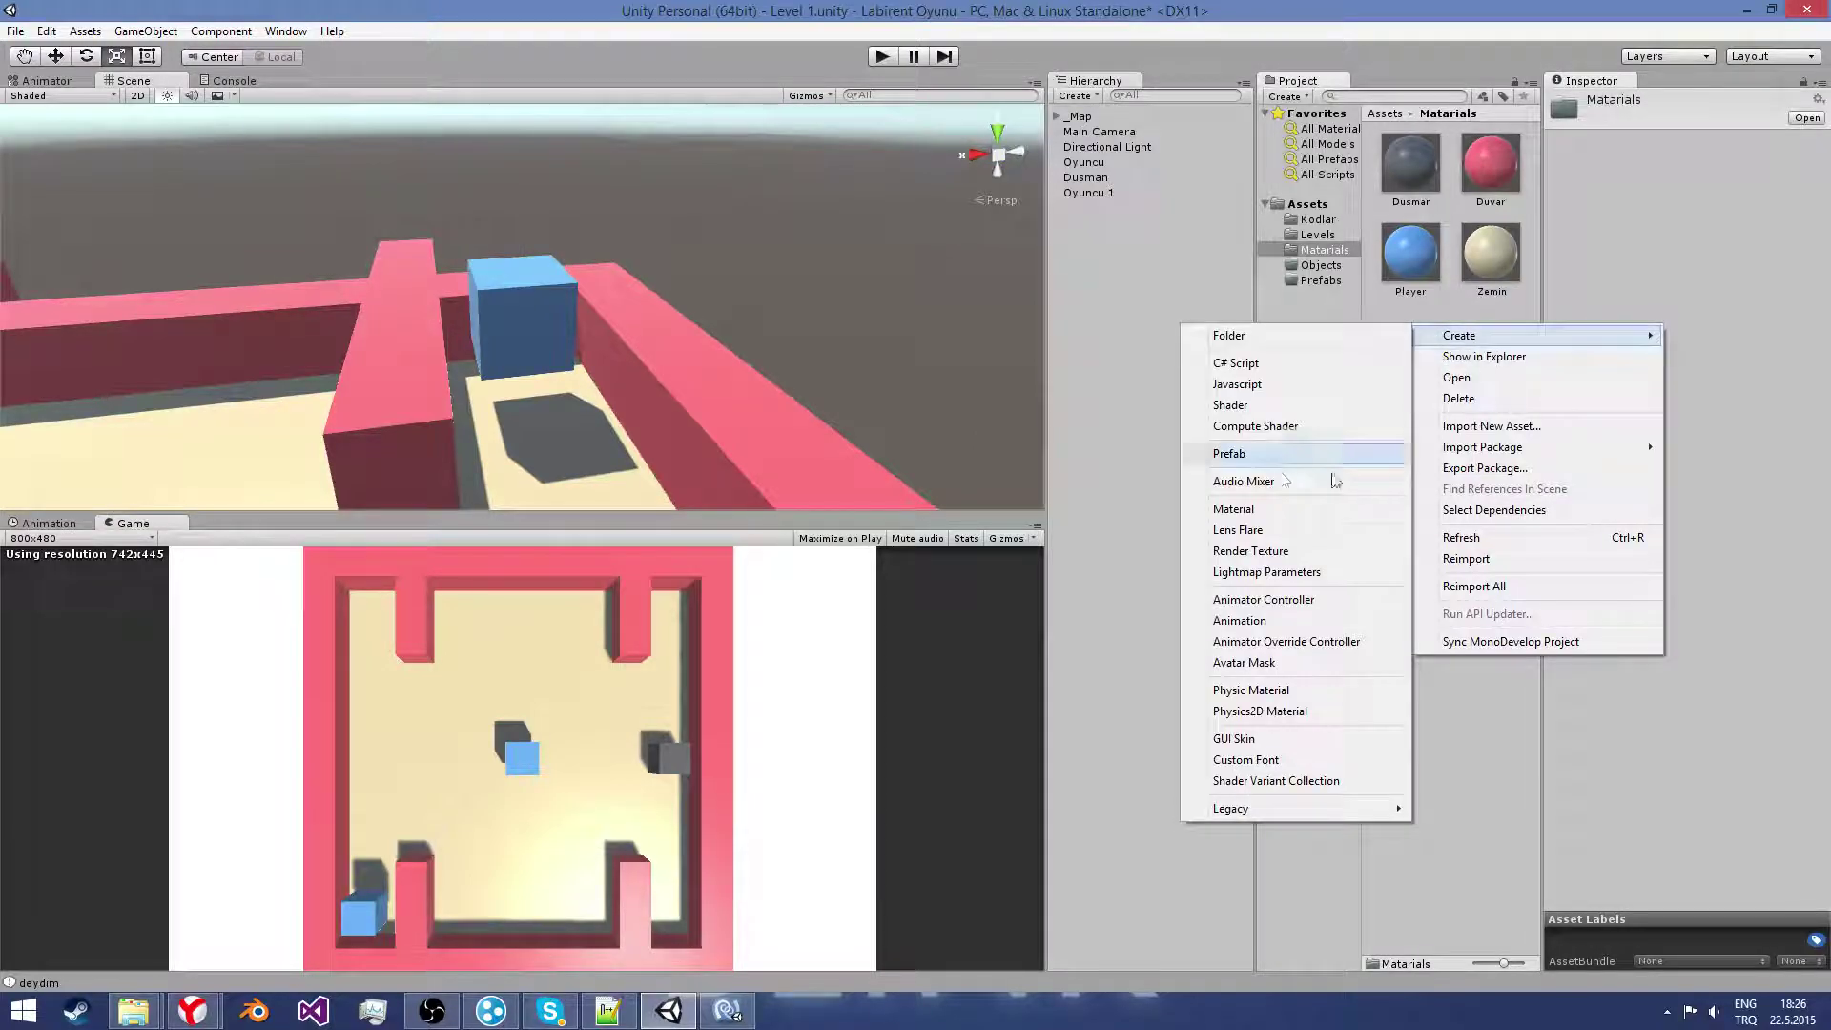
pyautogui.click(1240, 522)
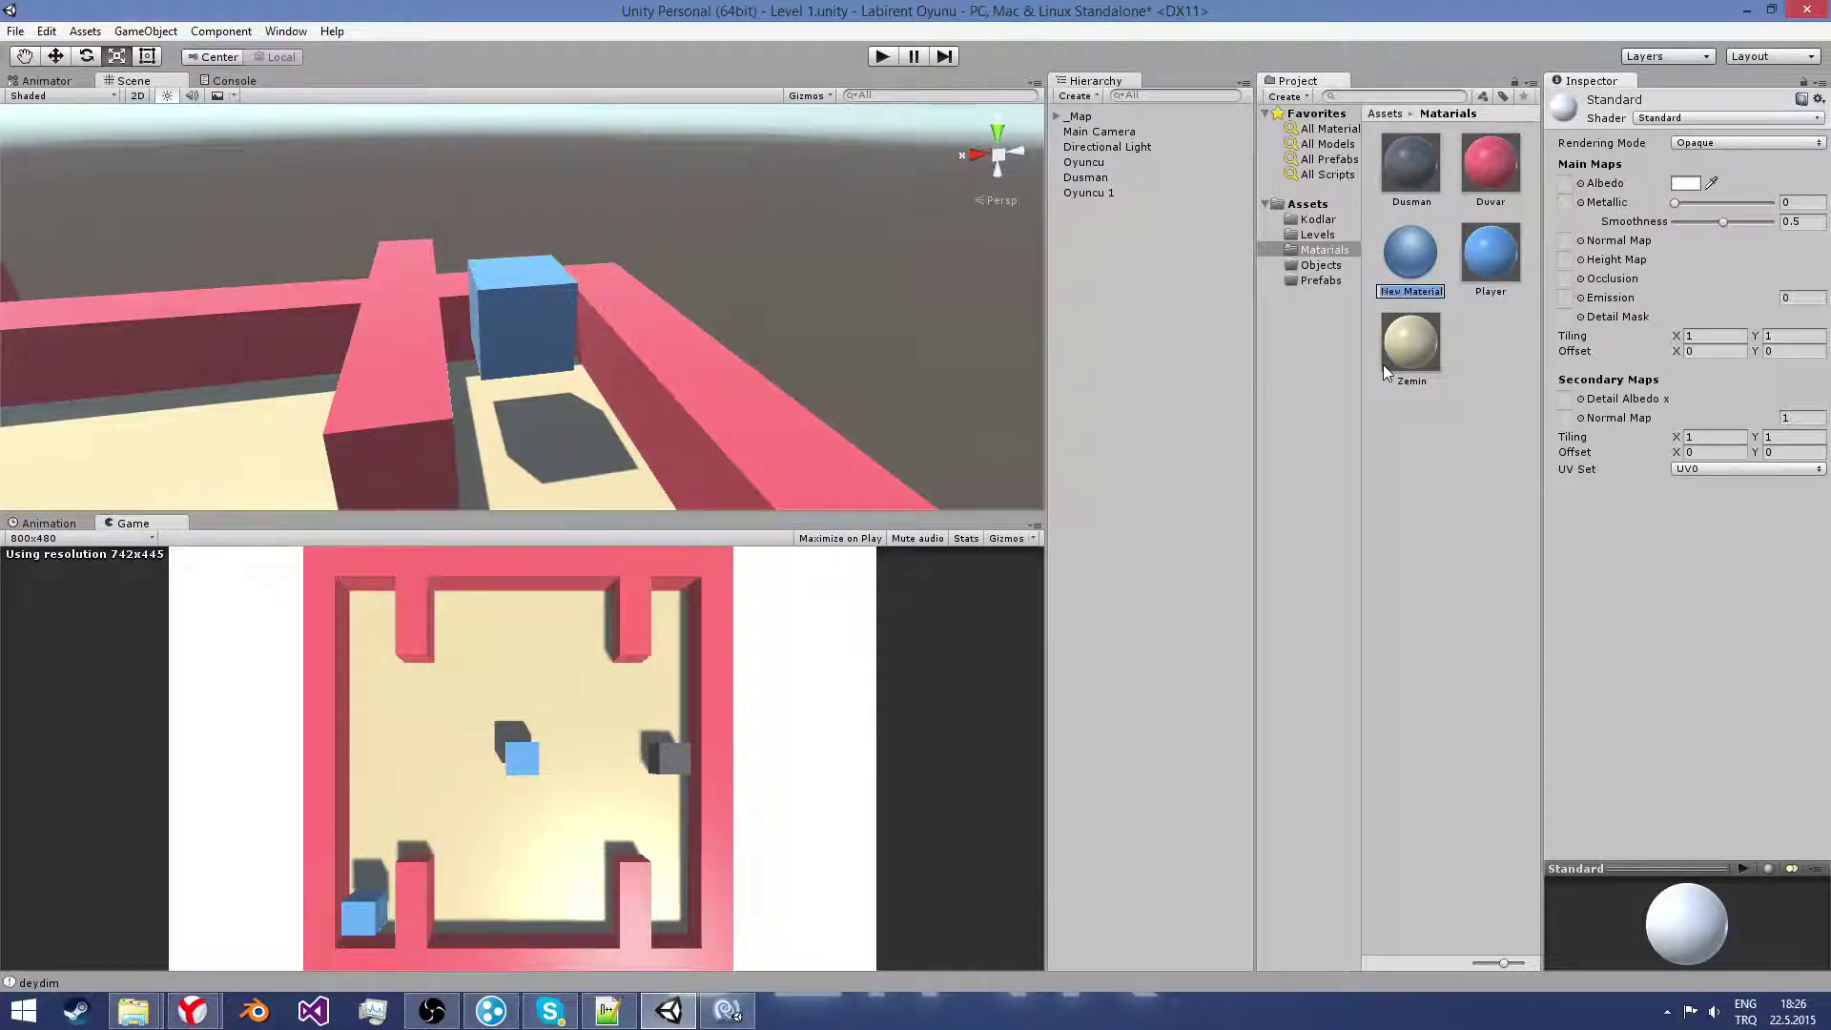
pyautogui.write('Finish')
pyautogui.press('Return')
pyautogui.moveTo(1410, 252); pyautogui.dragTo(547, 312)
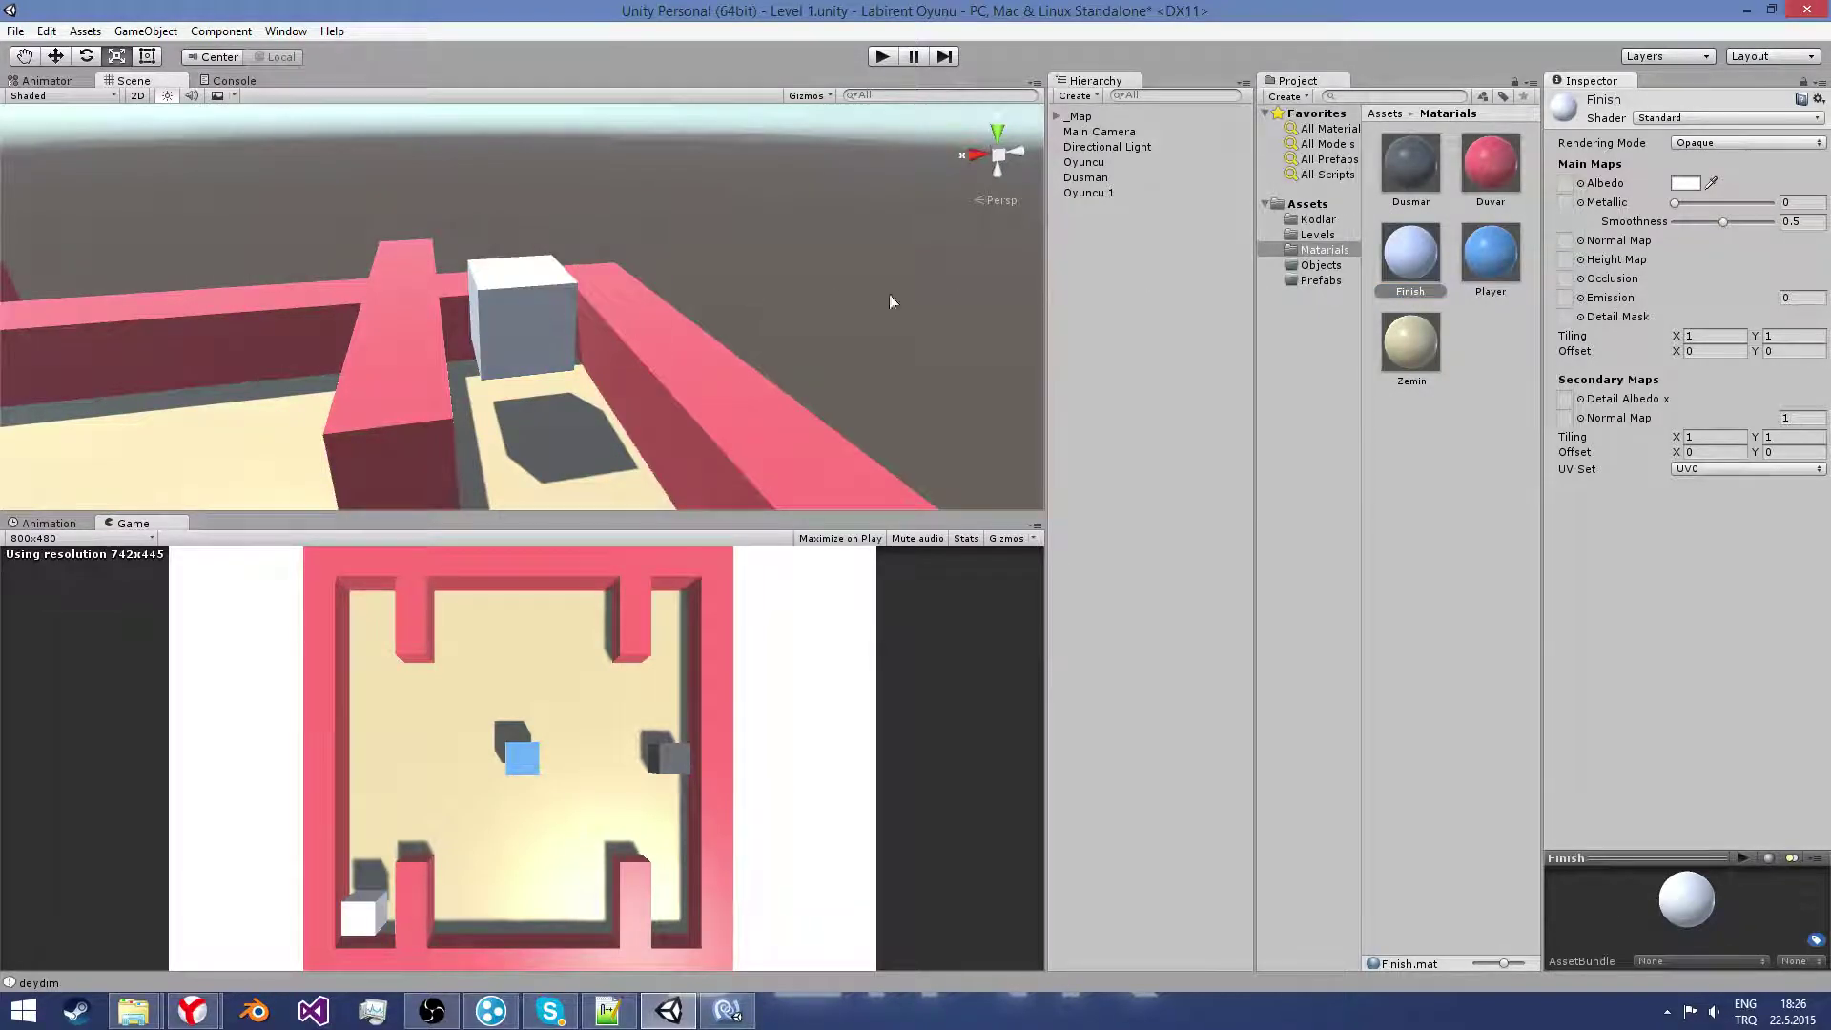
# Step: Set the Finish material's Albedo colour to a saturated orange
pyautogui.click(1681, 182)
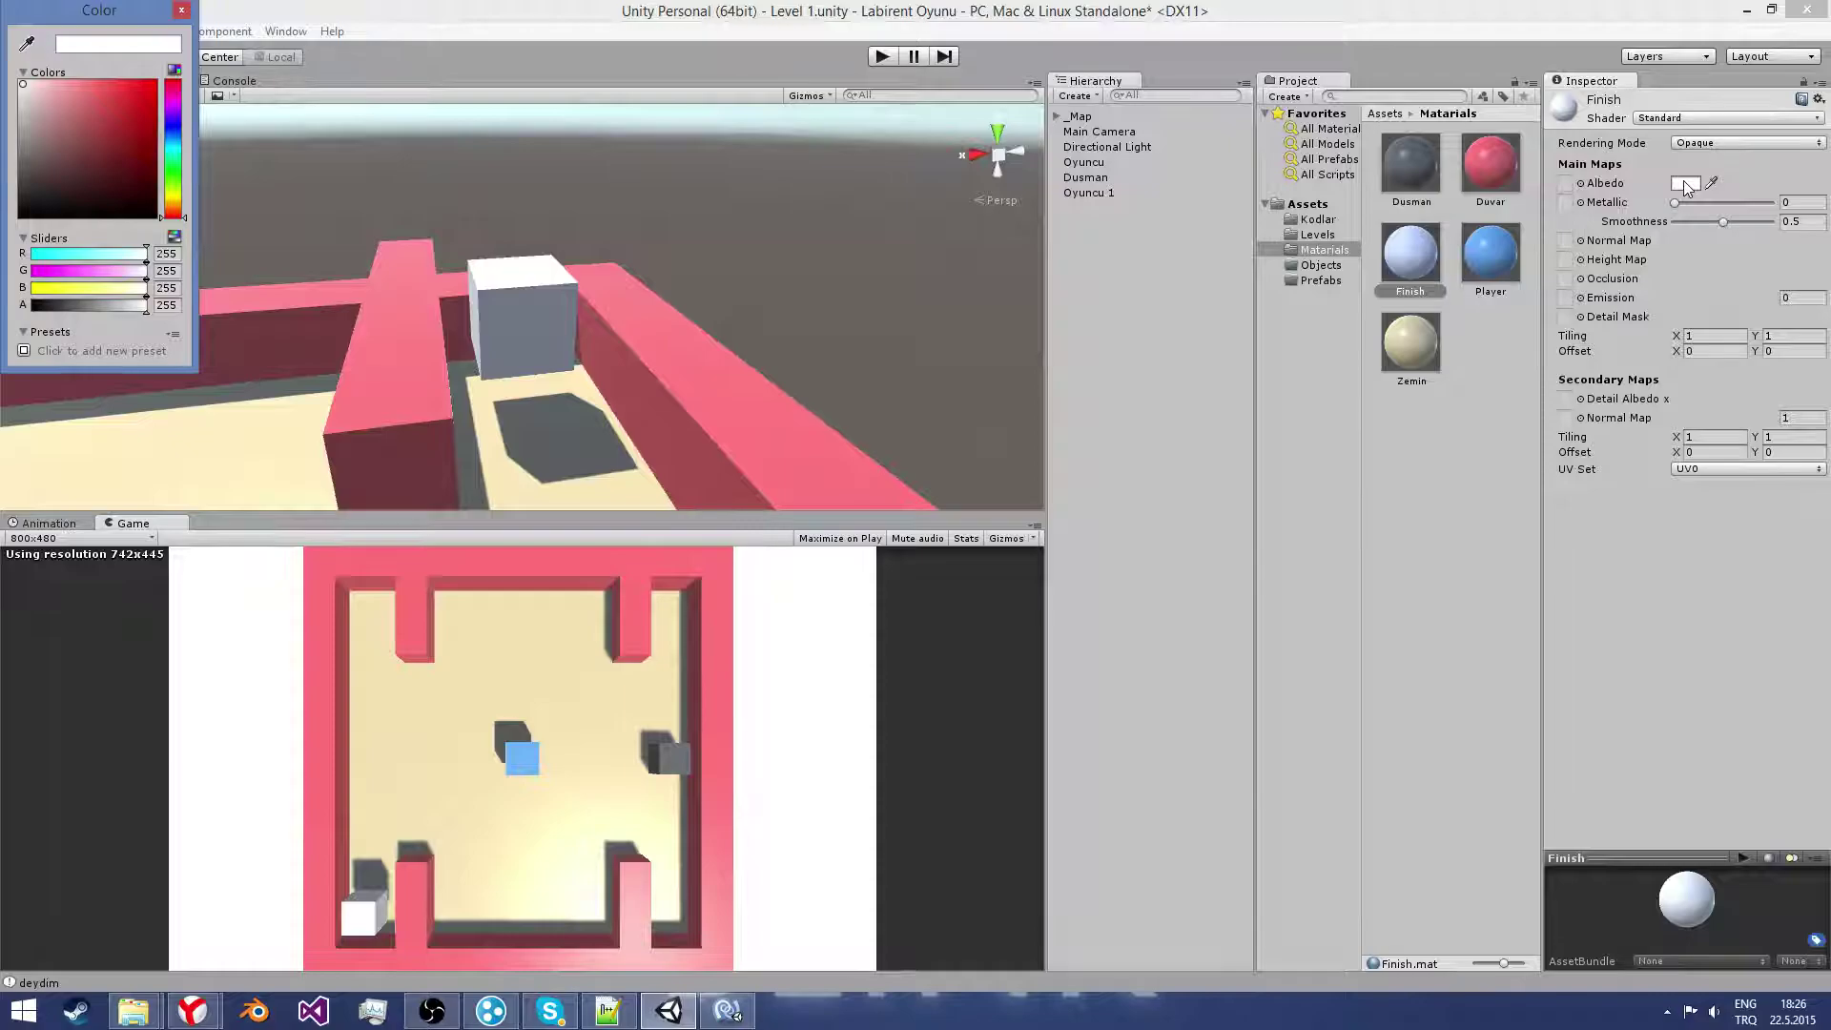
pyautogui.click(44, 162)
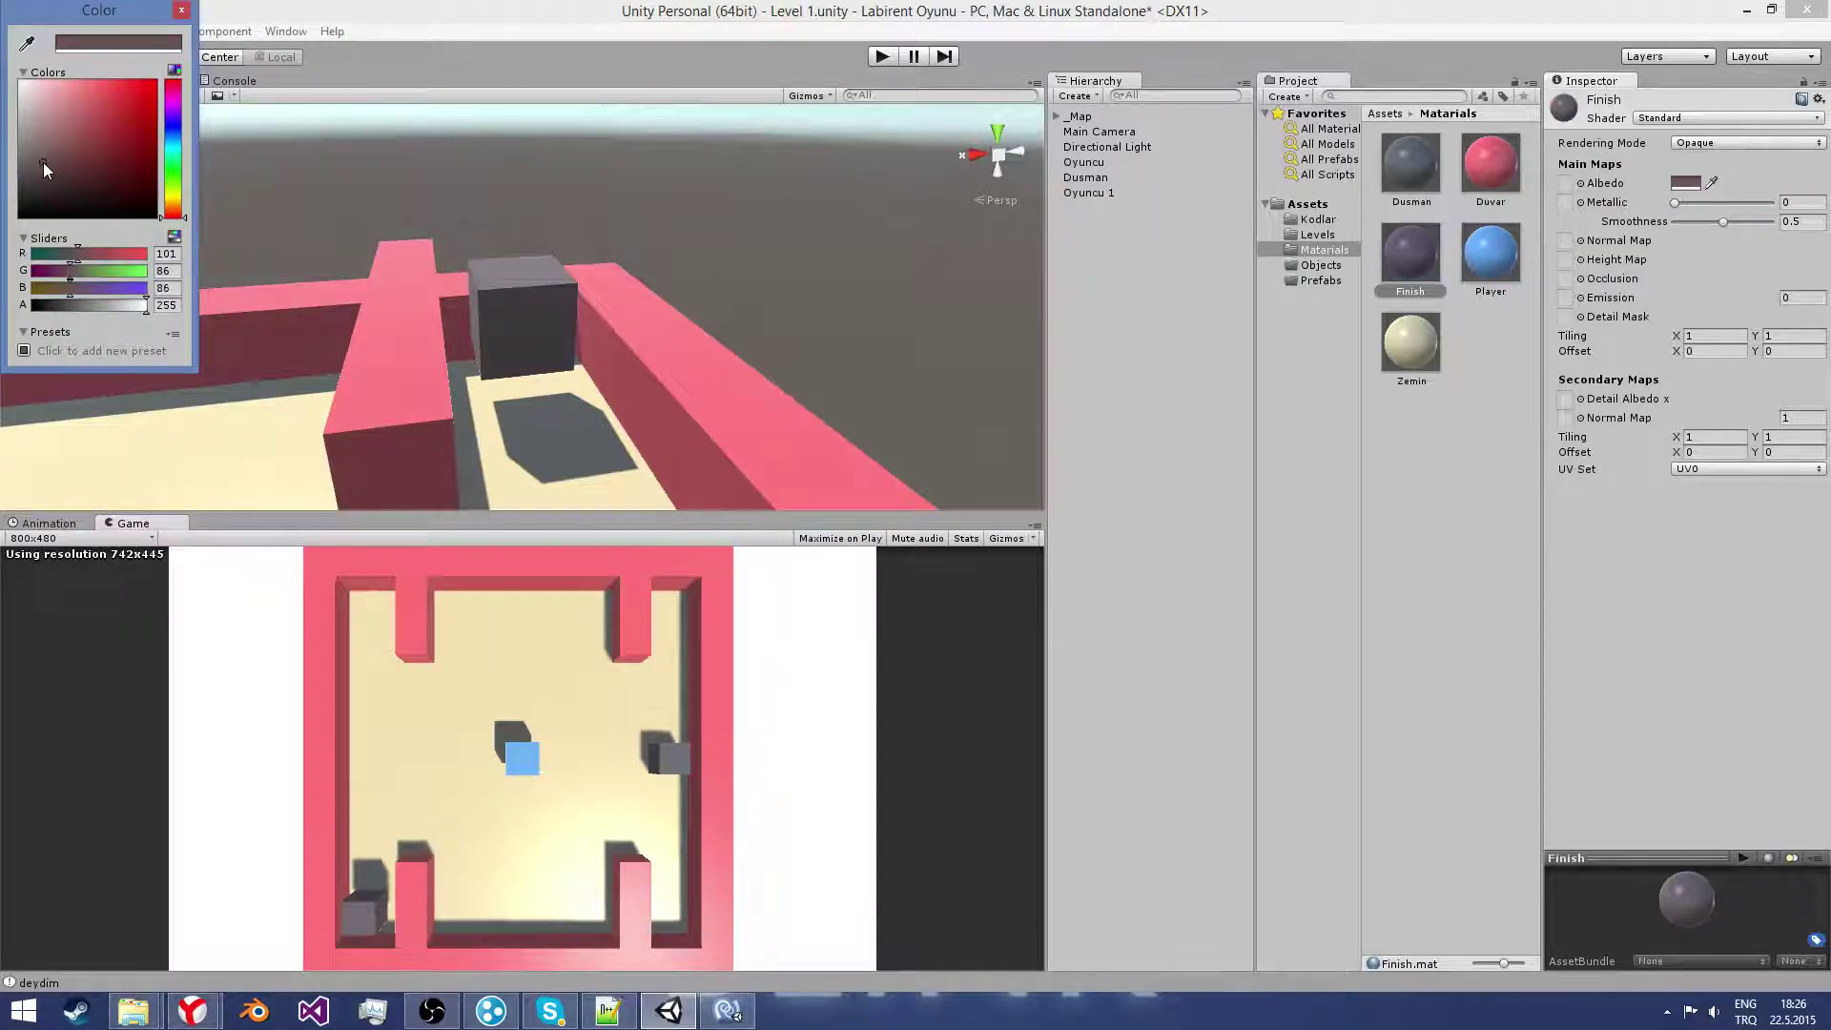
pyautogui.moveTo(43, 163)
pyautogui.mouseDown()
pyautogui.moveTo(193, 133)
pyautogui.moveTo(203, 30)
pyautogui.mouseUp()
pyautogui.click(173, 193)
pyautogui.moveTo(174, 126)
pyautogui.mouseDown()
pyautogui.moveTo(185, 76)
pyautogui.moveTo(225, 212)
pyautogui.mouseUp()
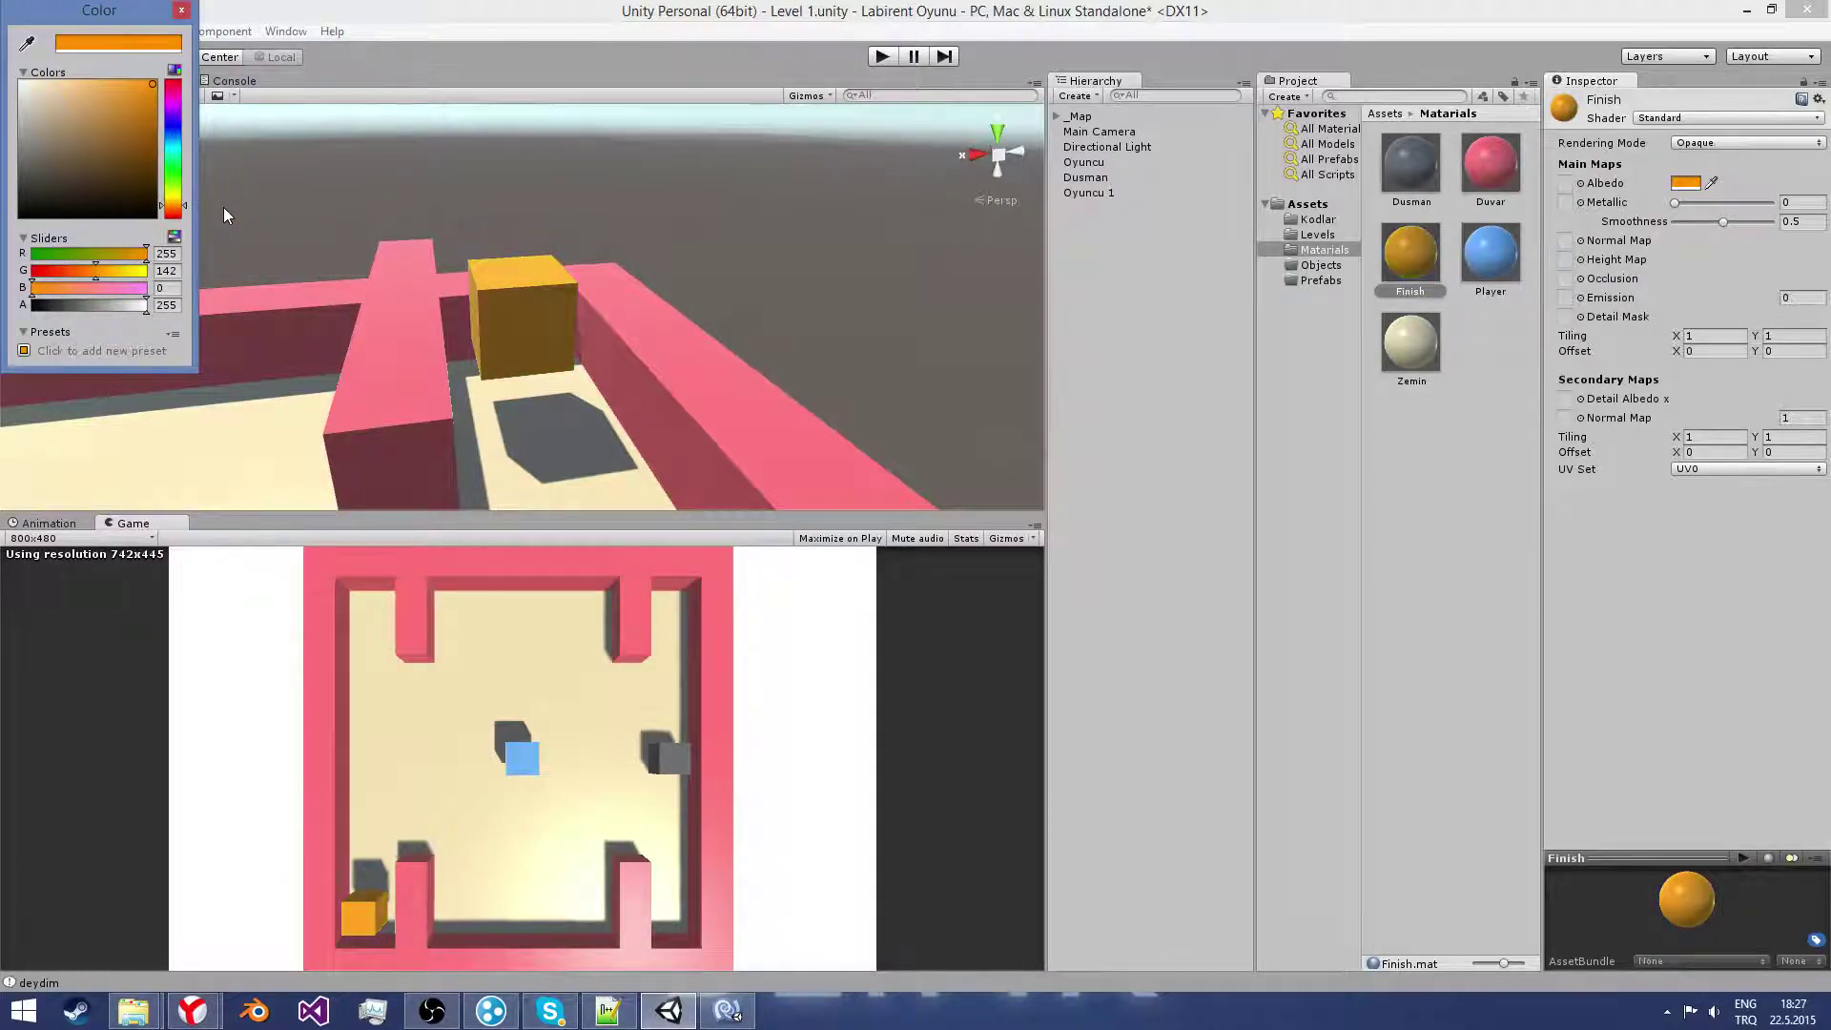
pyautogui.moveTo(44, 106); pyautogui.dragTo(107, 94)
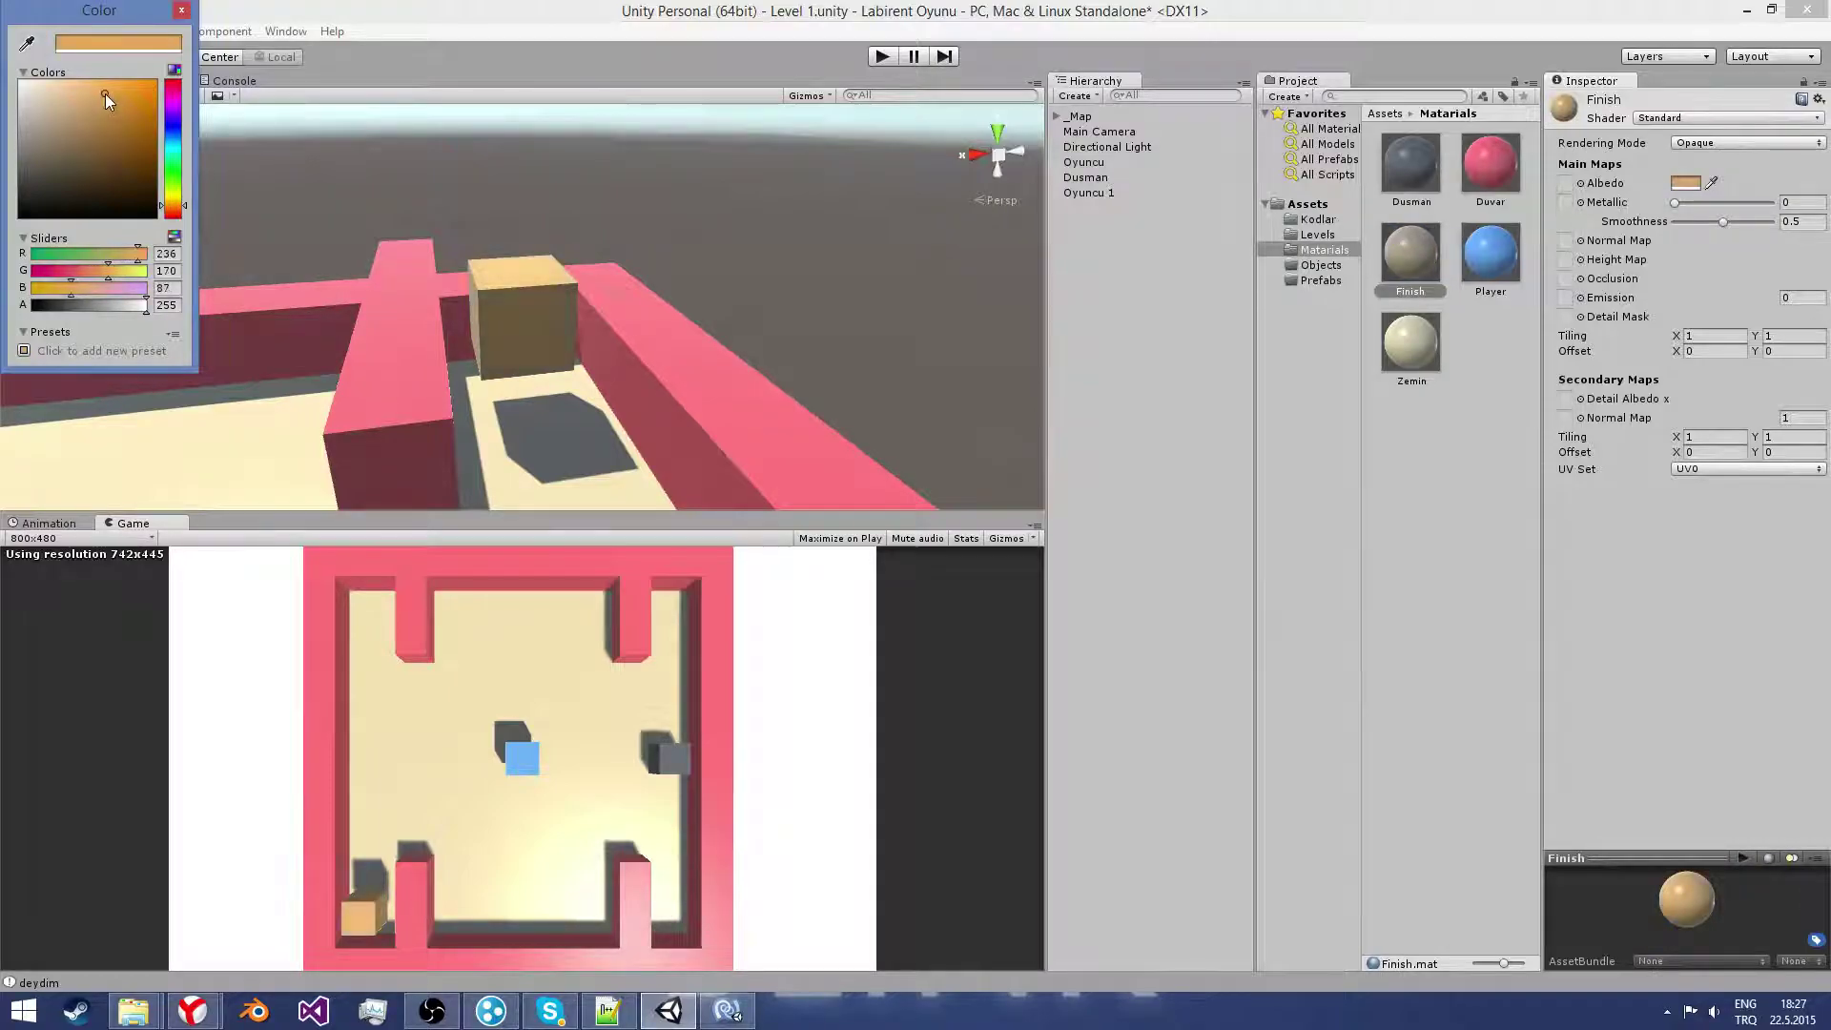
pyautogui.moveTo(166, 194)
pyautogui.mouseDown()
pyautogui.moveTo(176, 215)
pyautogui.moveTo(200, 62)
pyautogui.mouseUp()
pyautogui.moveTo(173, 195); pyautogui.dragTo(172, 205)
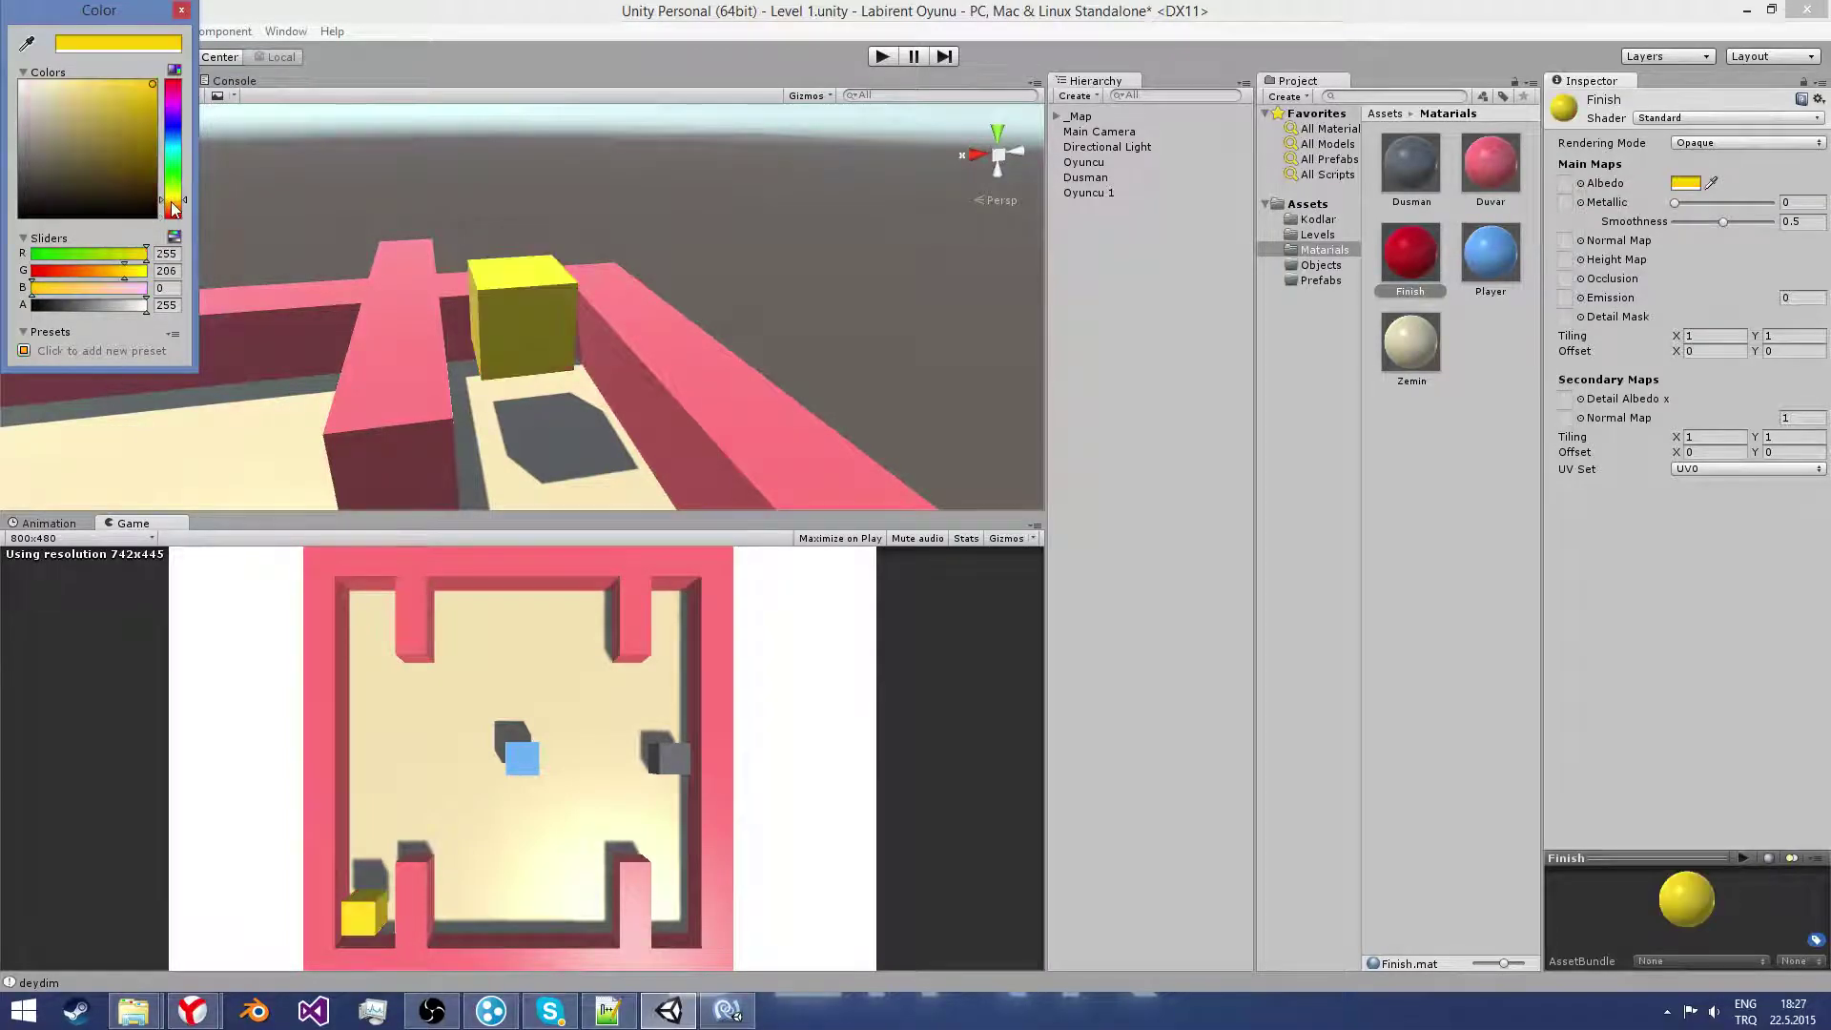
pyautogui.click(93, 95)
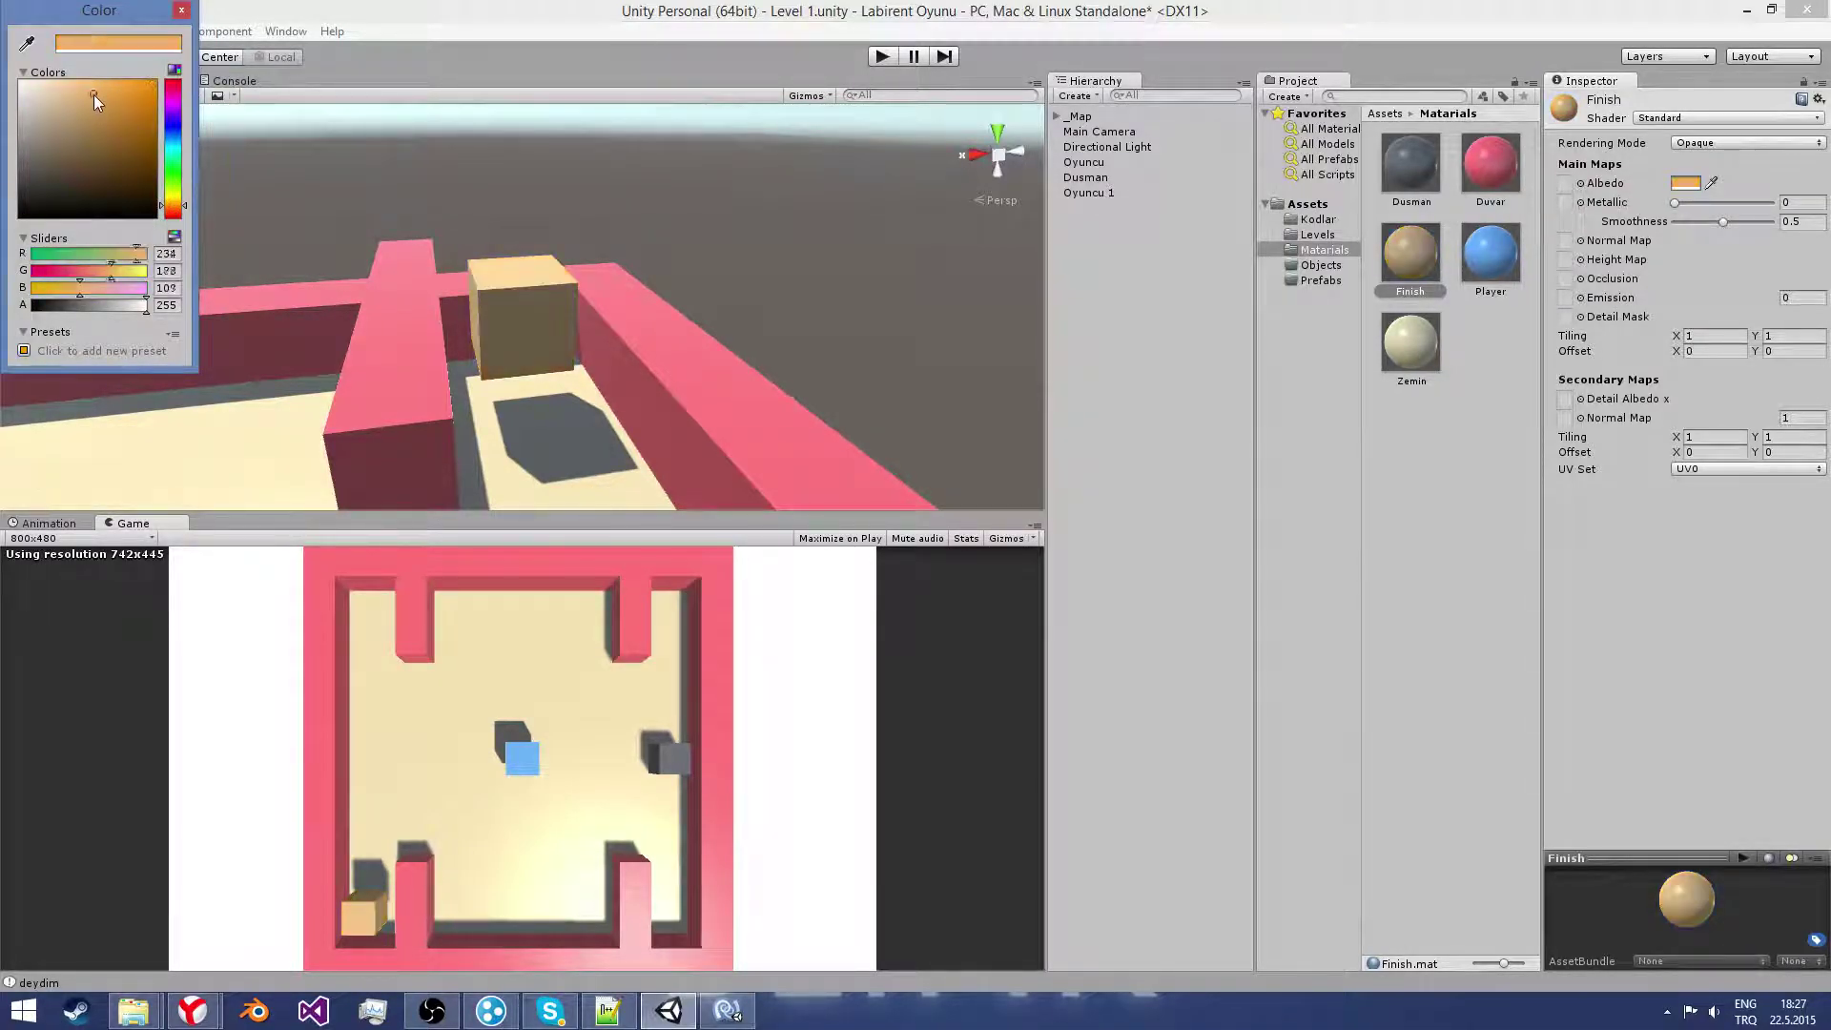
pyautogui.moveTo(89, 99); pyautogui.dragTo(227, 33)
# Step: Switch the Finish material's Rendering Mode to Transparent and lower its Albedo alpha
pyautogui.click(186, 10)
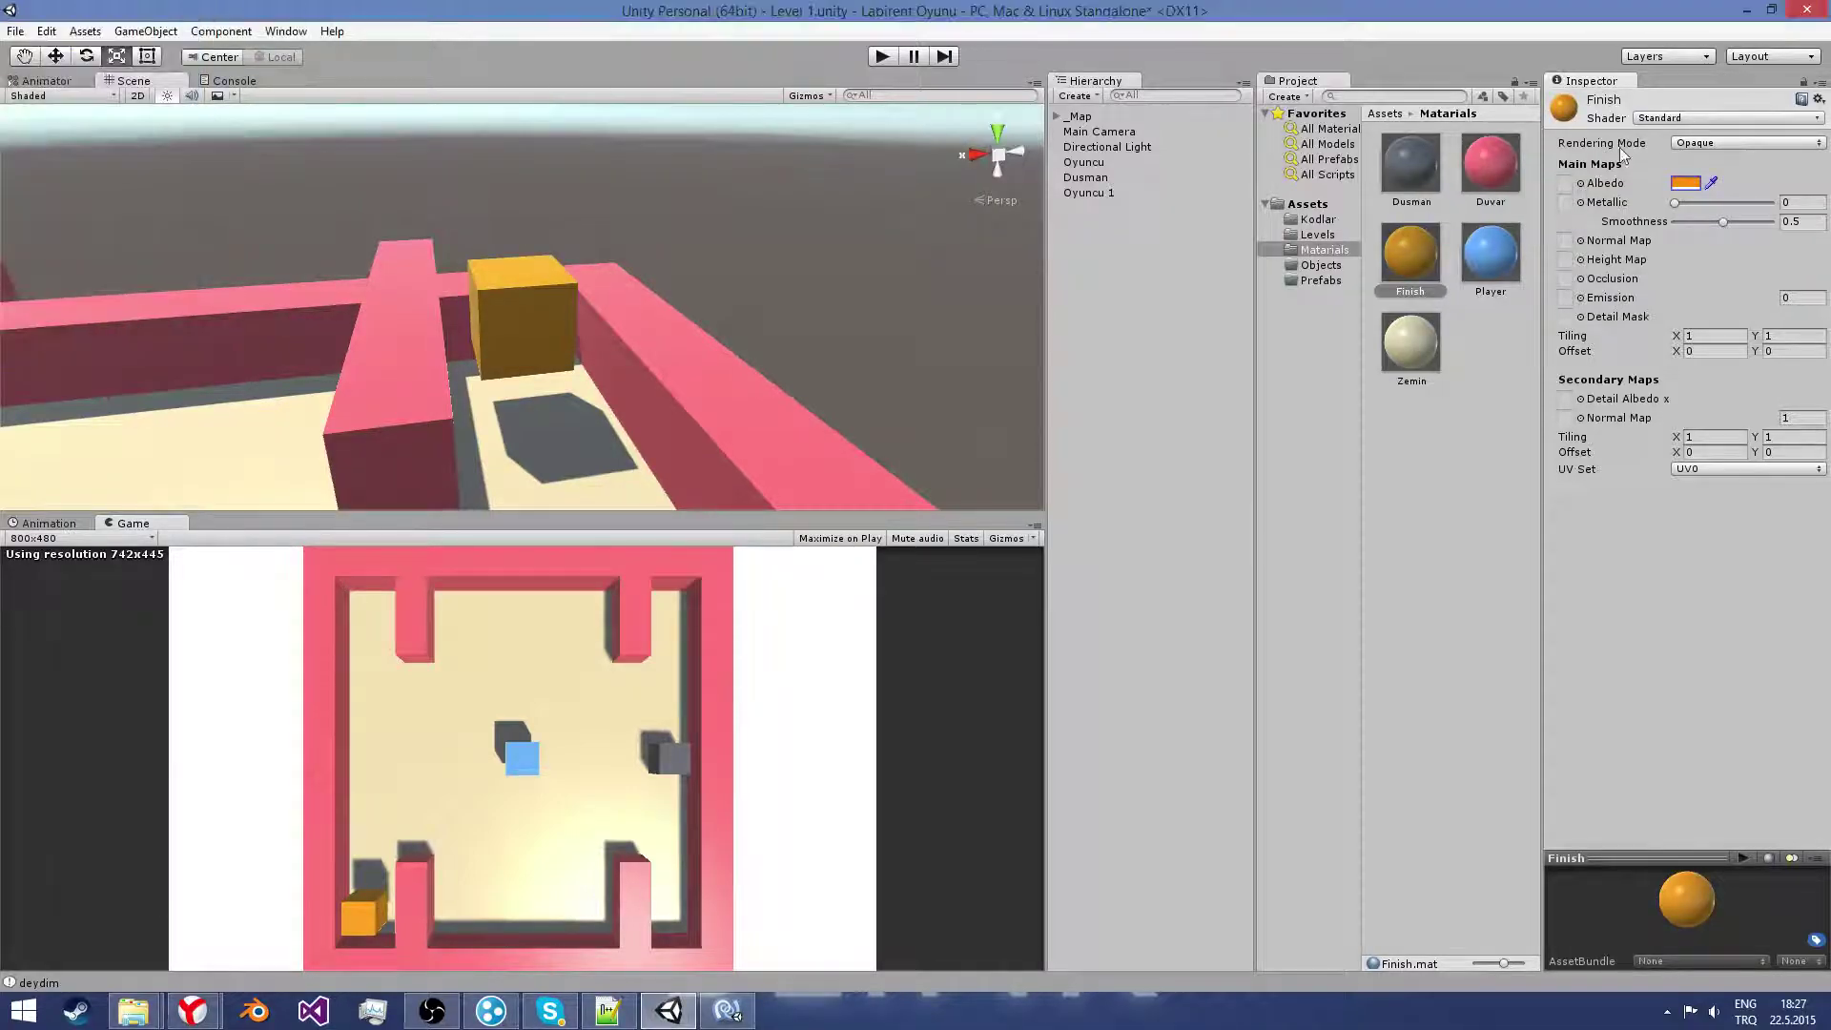
pyautogui.click(1703, 141)
pyautogui.click(1717, 227)
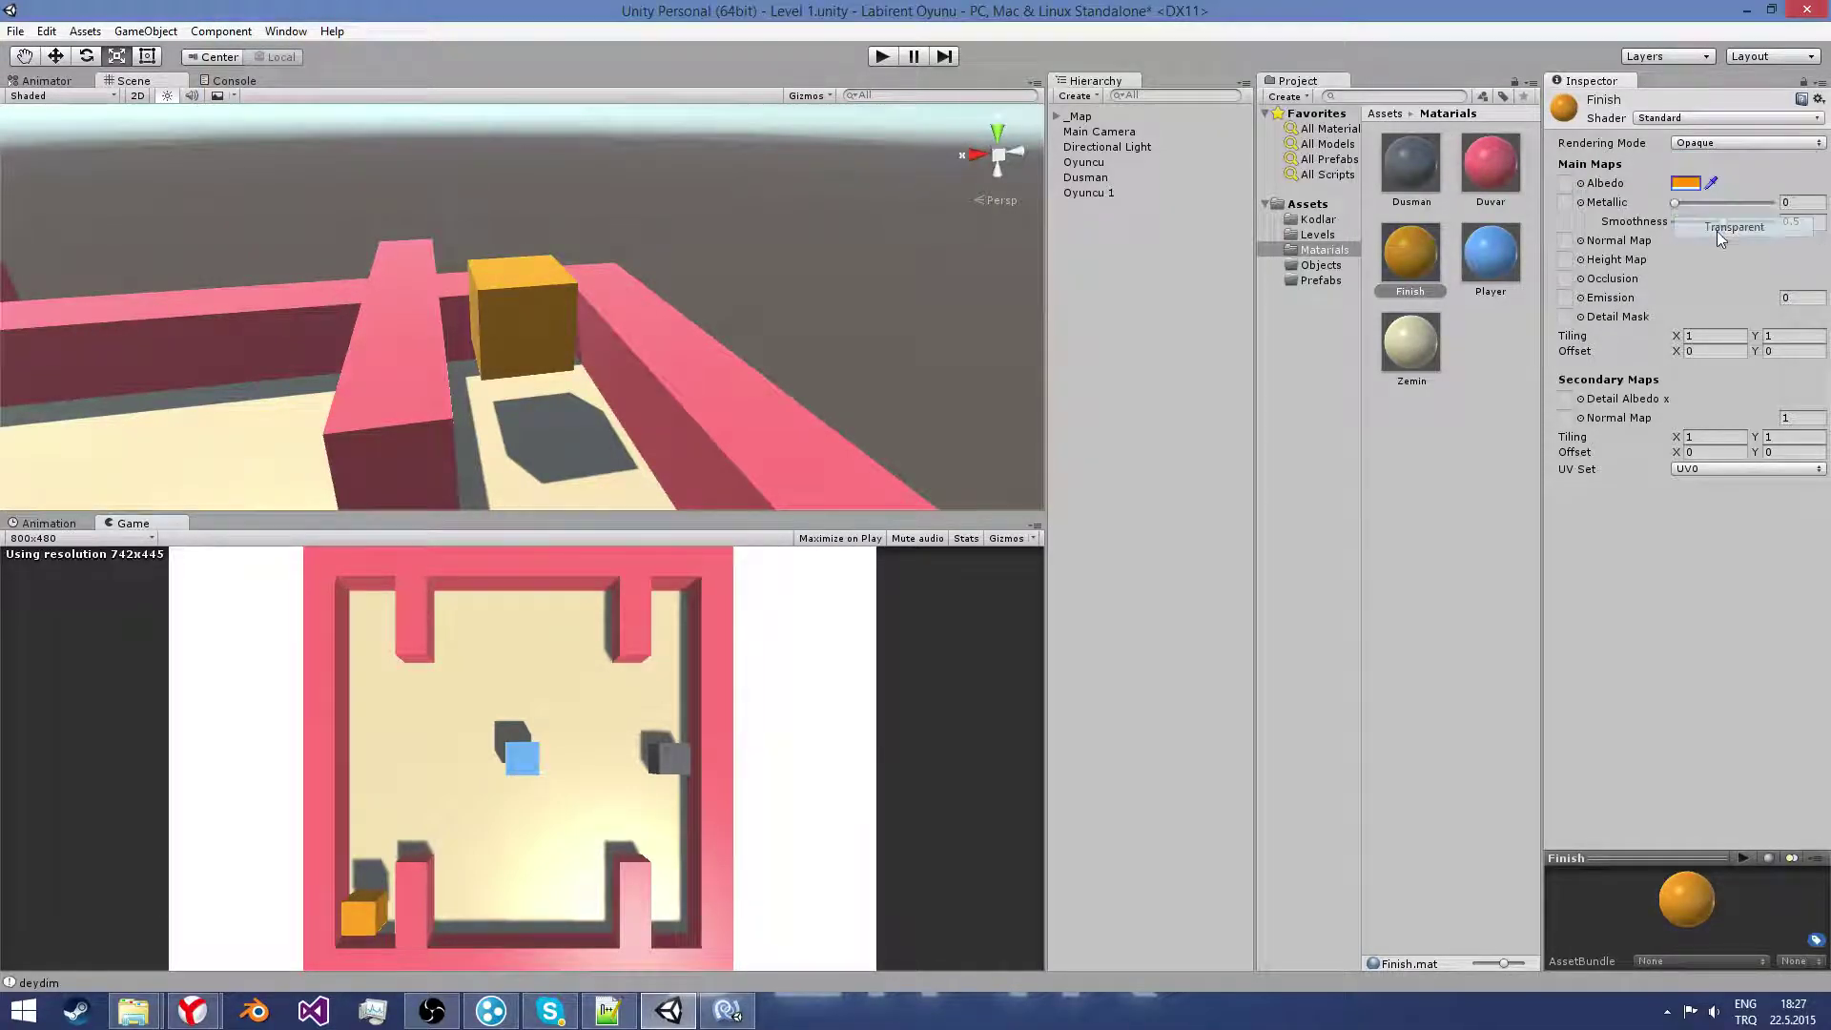
pyautogui.click(1685, 183)
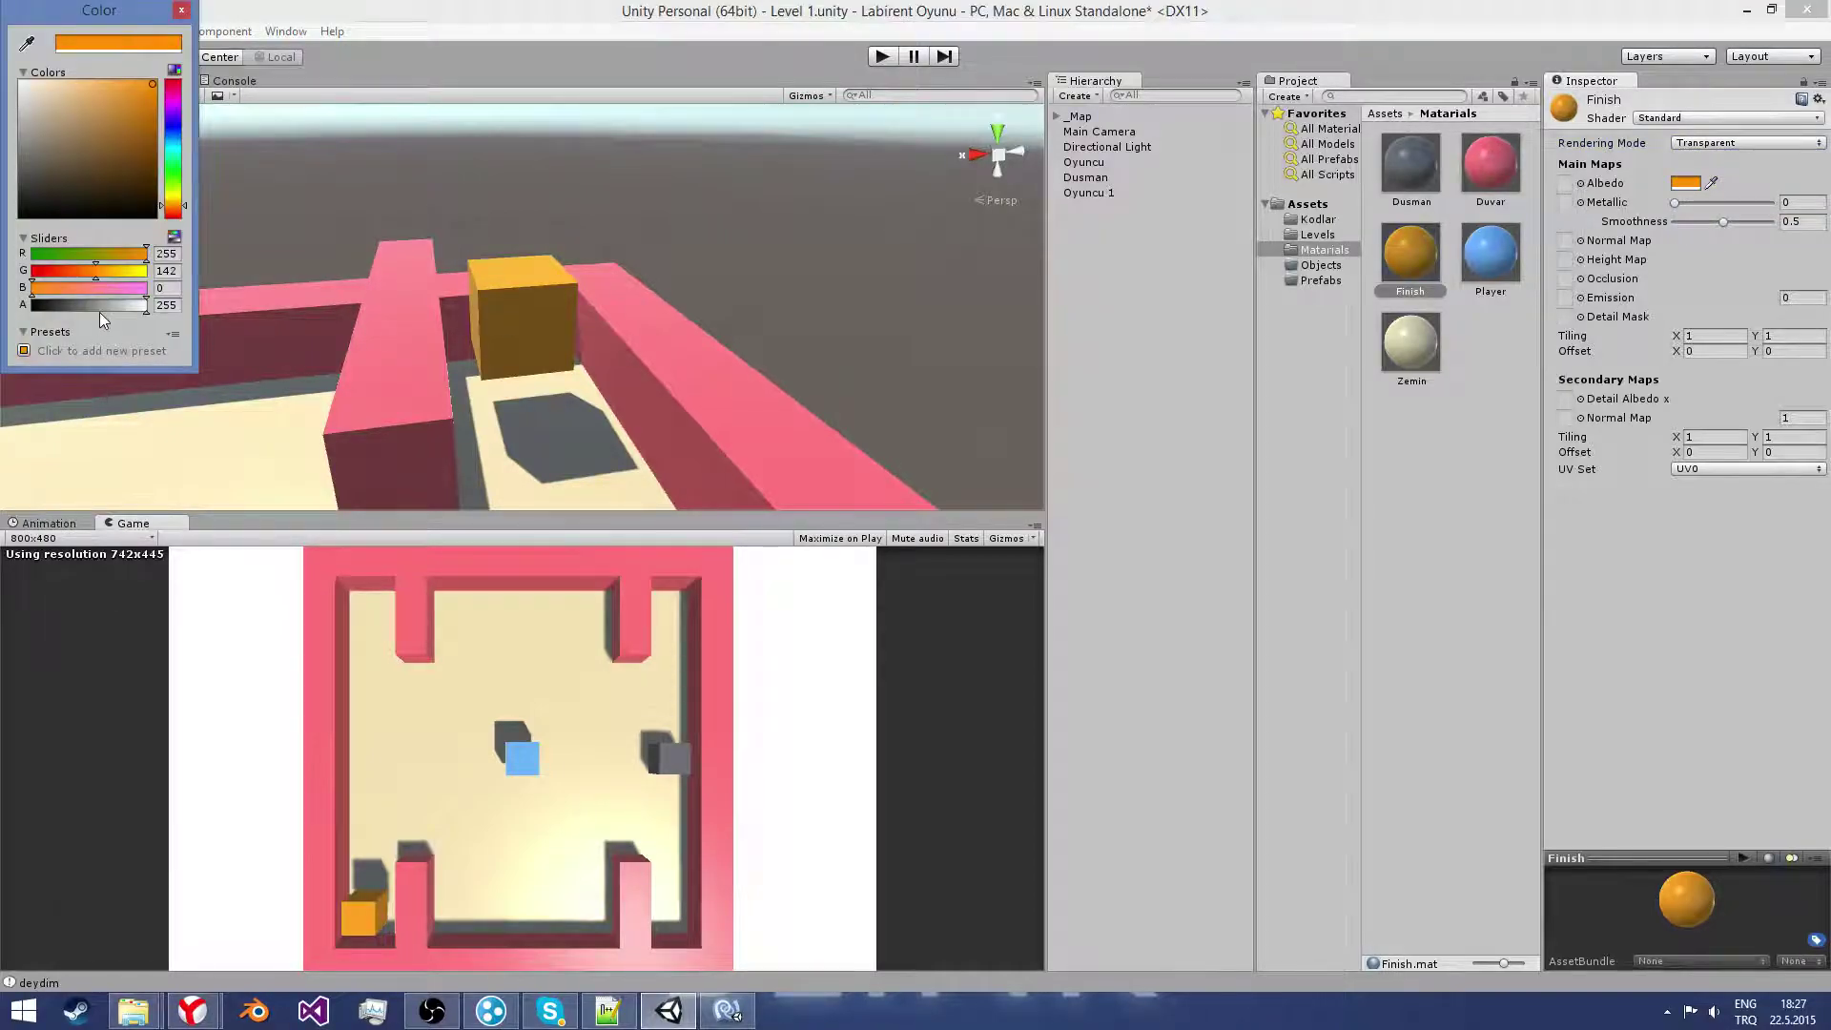
pyautogui.moveTo(100, 312)
pyautogui.mouseDown()
pyautogui.moveTo(76, 307)
pyautogui.moveTo(95, 299)
pyautogui.mouseUp()
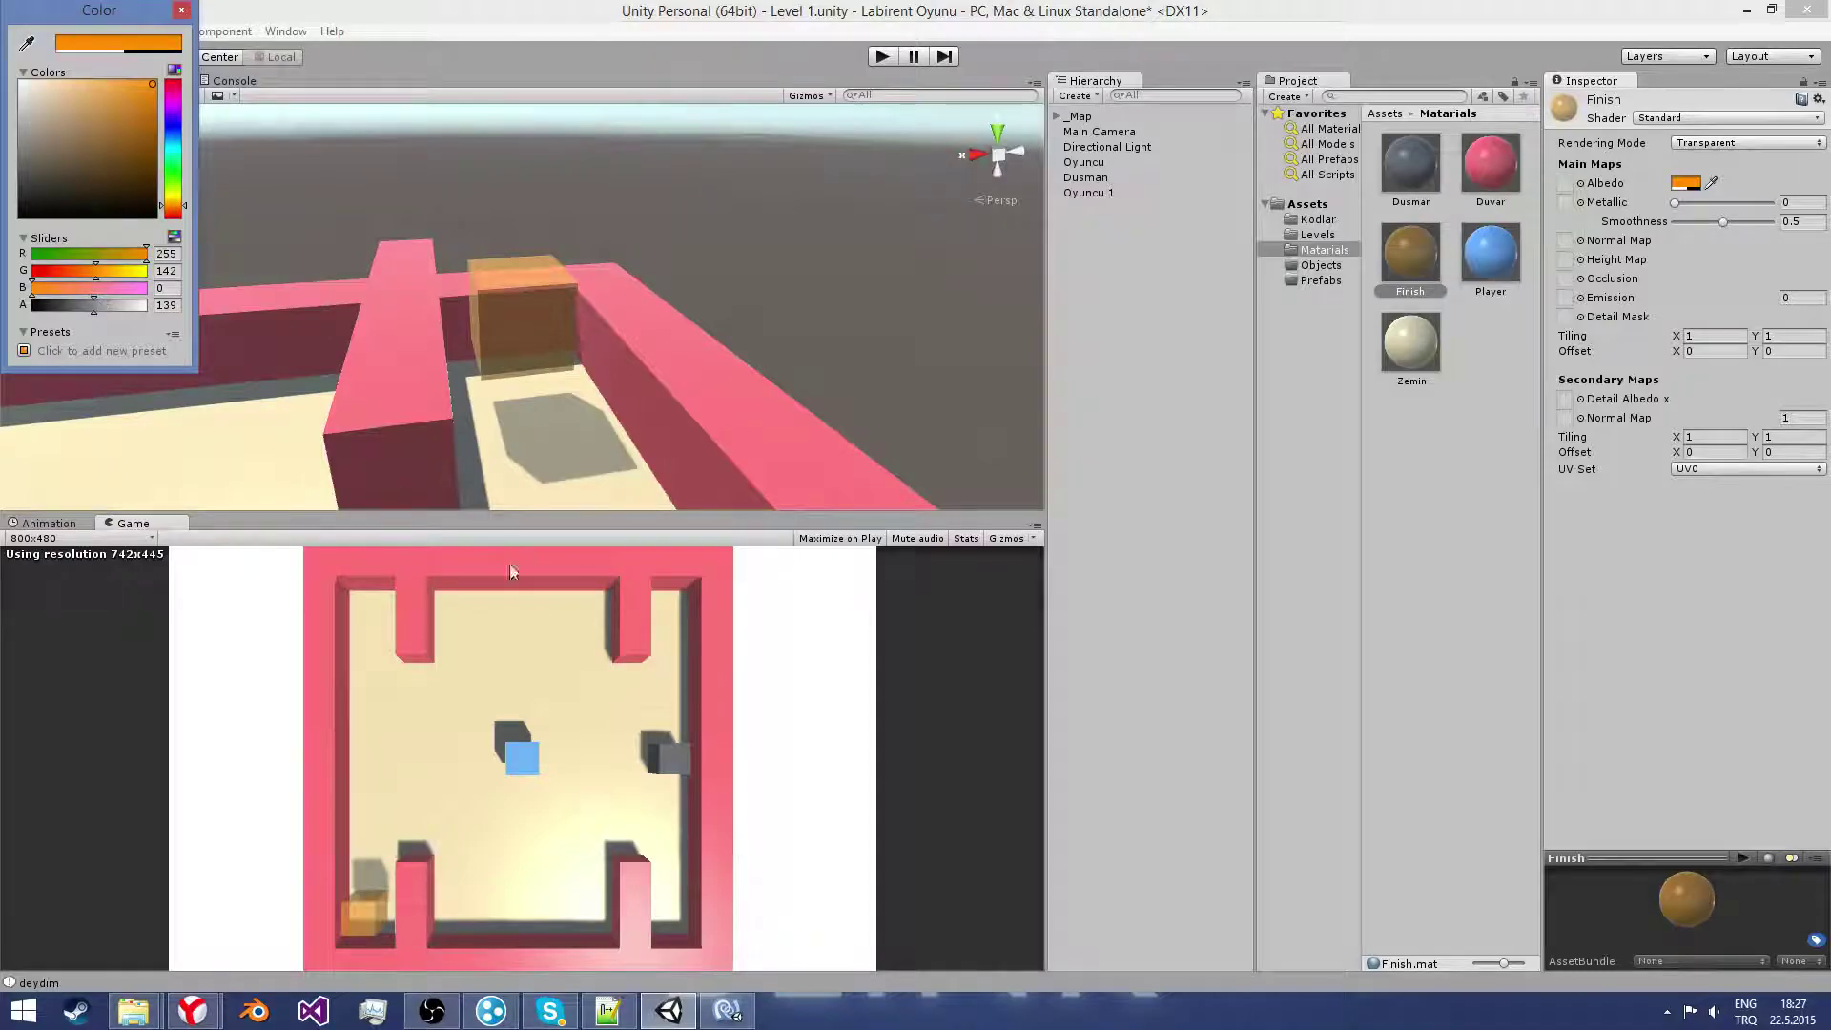
pyautogui.click(181, 10)
# Step: Keep the material Transparent and fine-tune the Albedo alpha to 168
pyautogui.click(1686, 182)
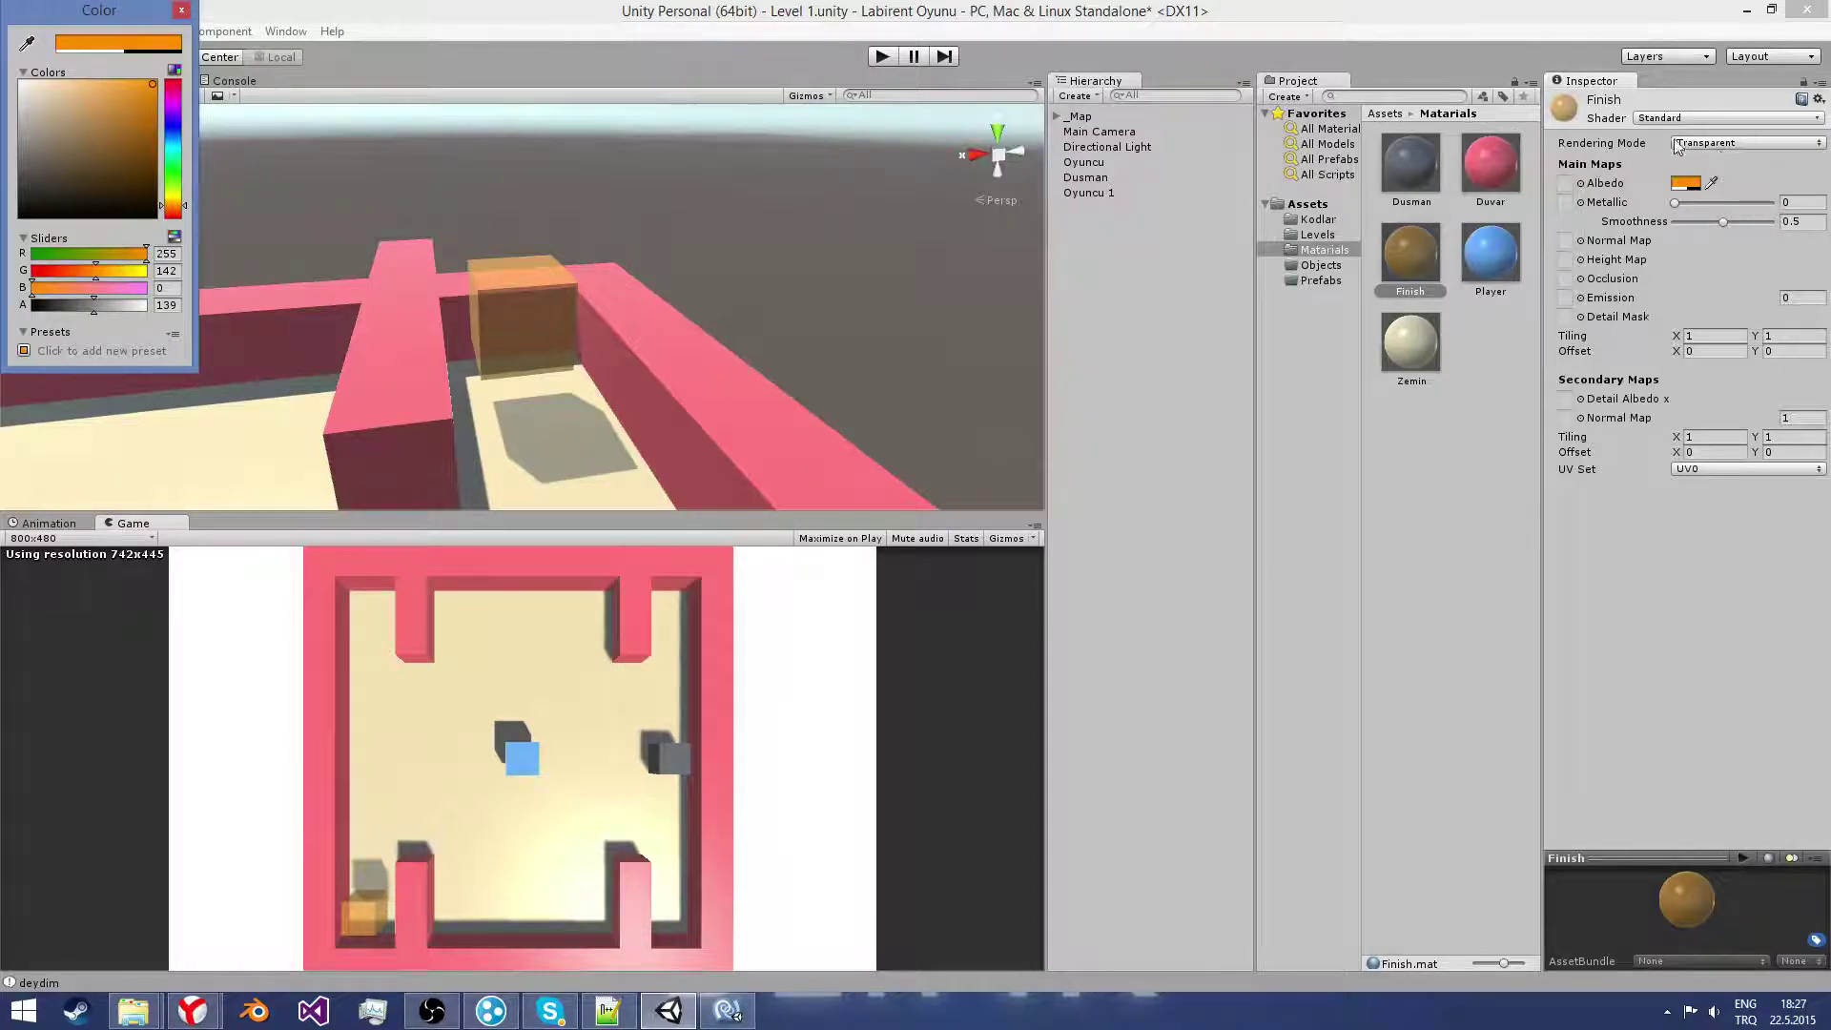
pyautogui.click(181, 11)
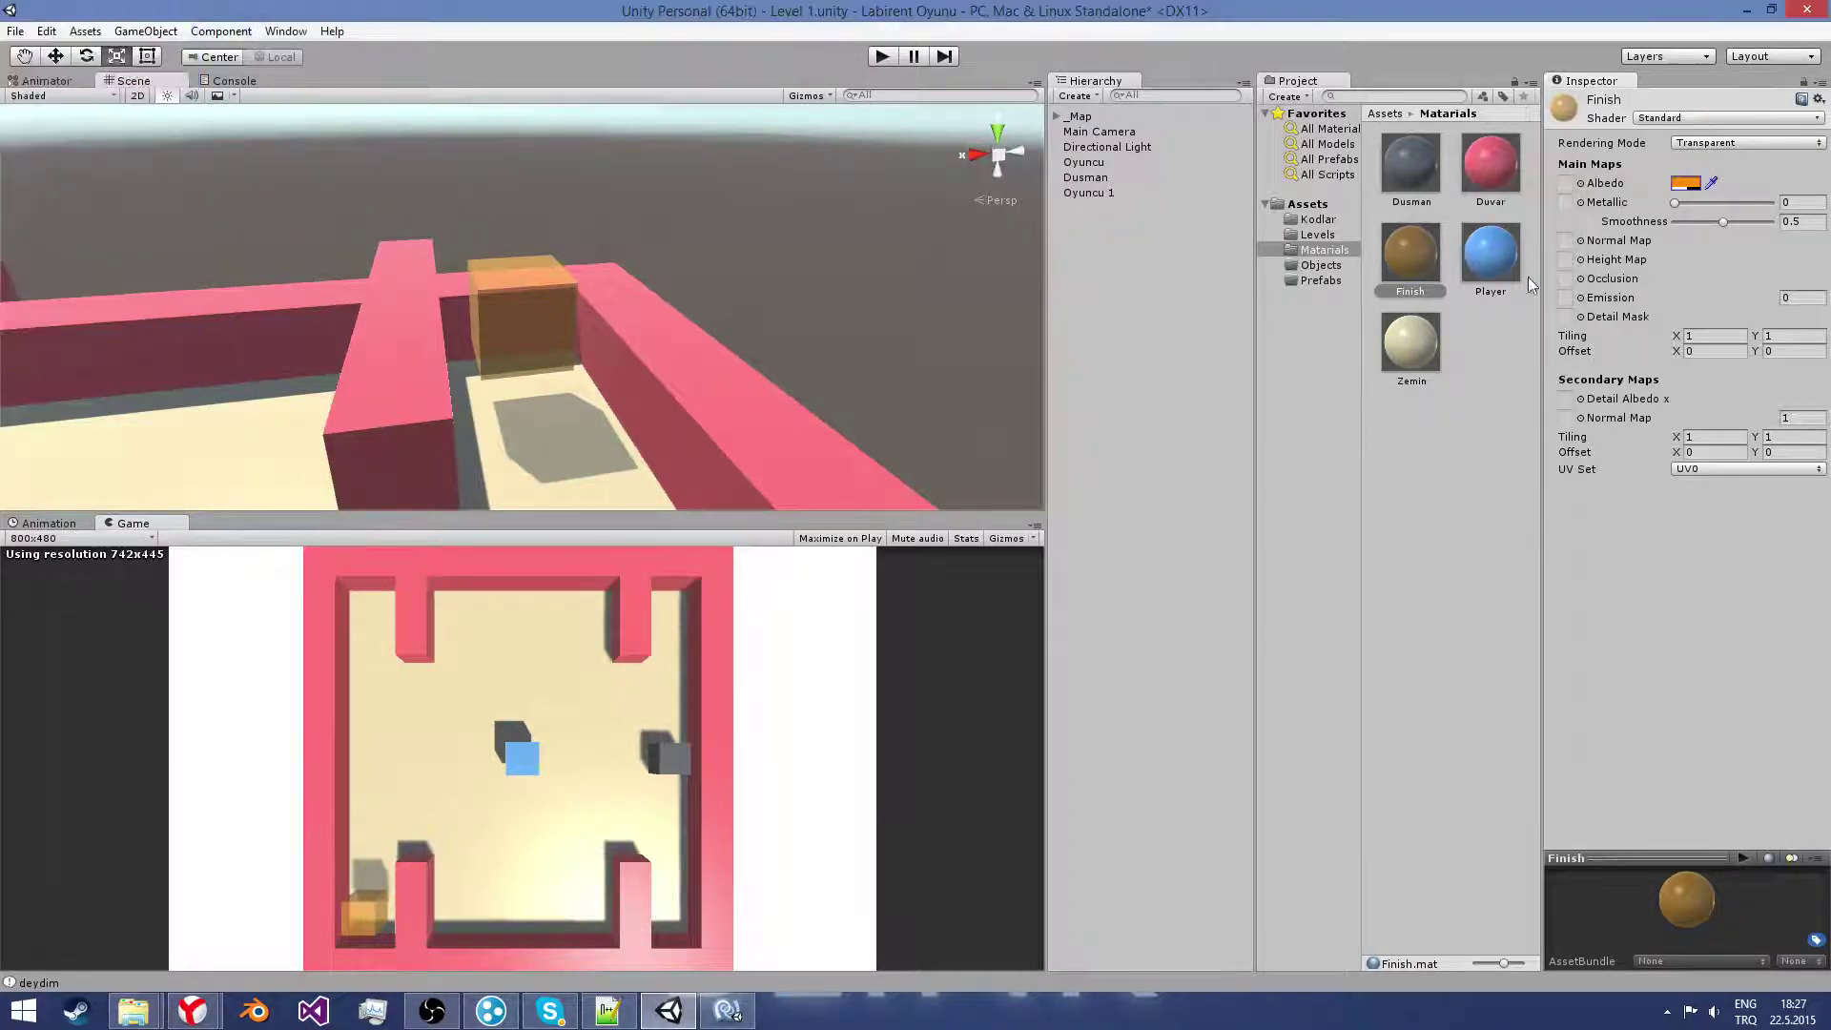
pyautogui.click(1729, 145)
pyautogui.click(1715, 236)
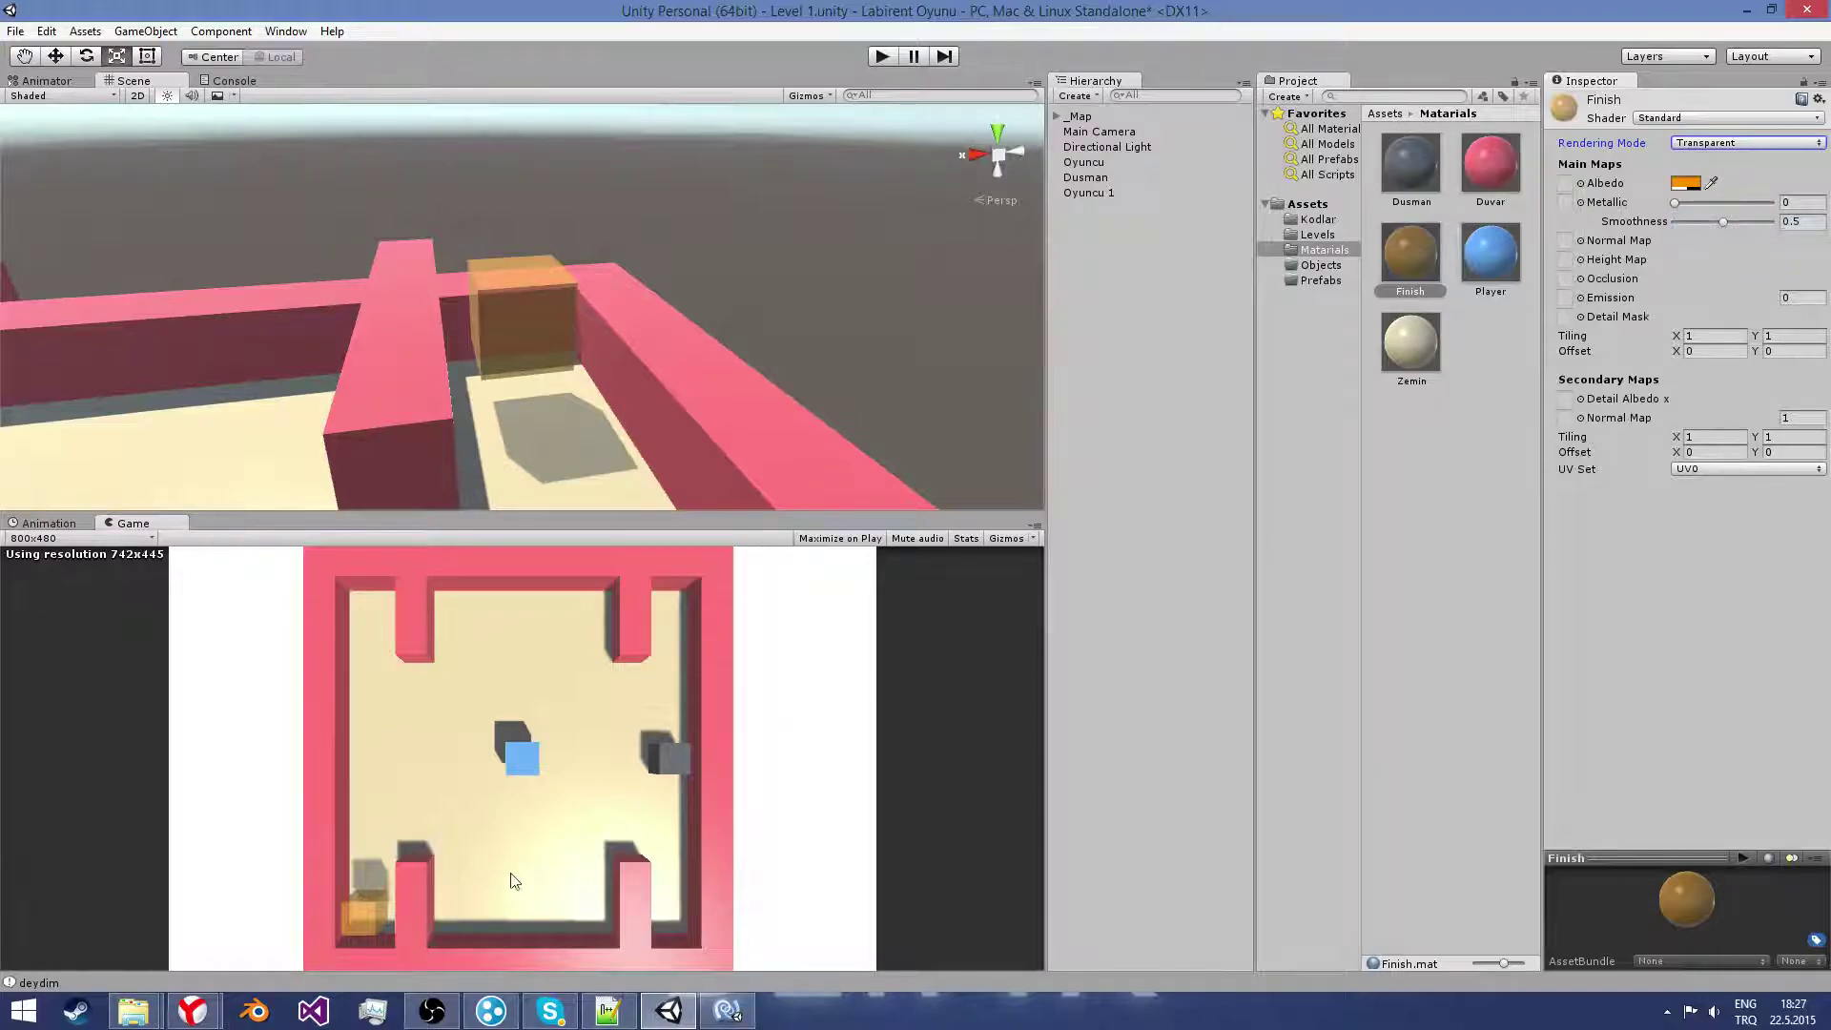
pyautogui.click(1685, 182)
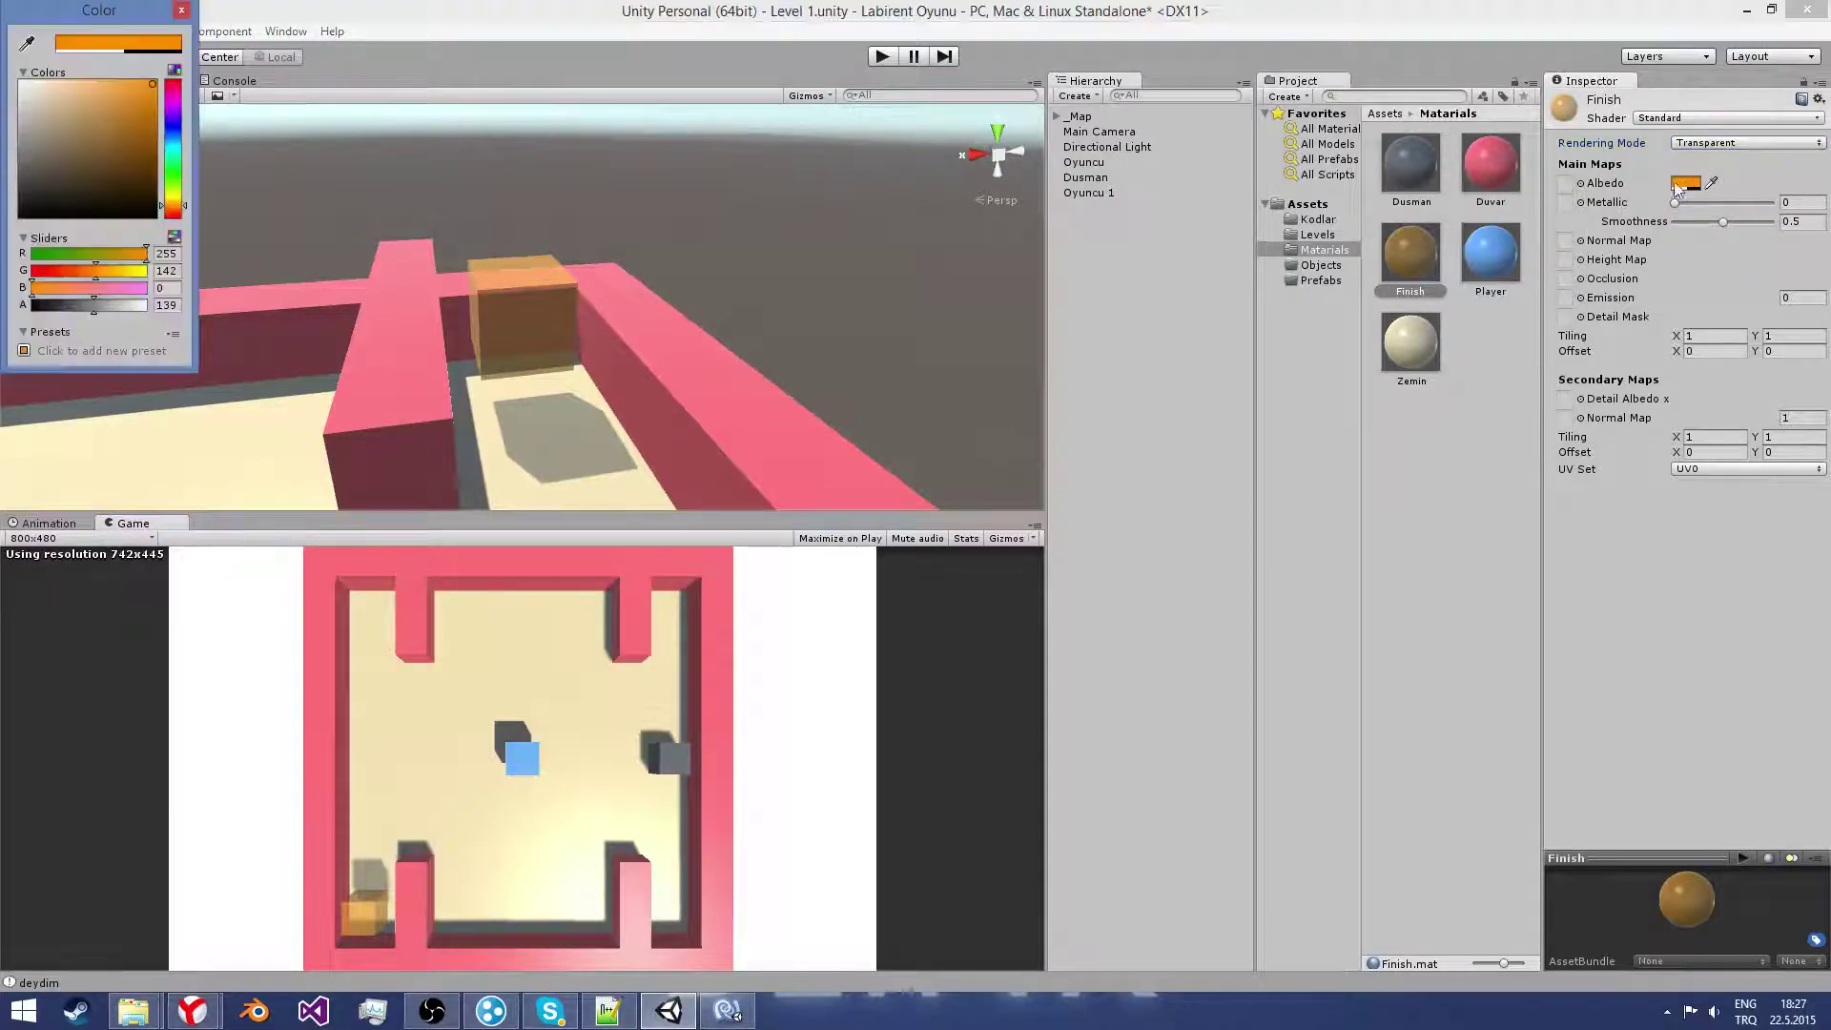
pyautogui.click(110, 306)
pyautogui.moveTo(111, 306); pyautogui.dragTo(107, 306)
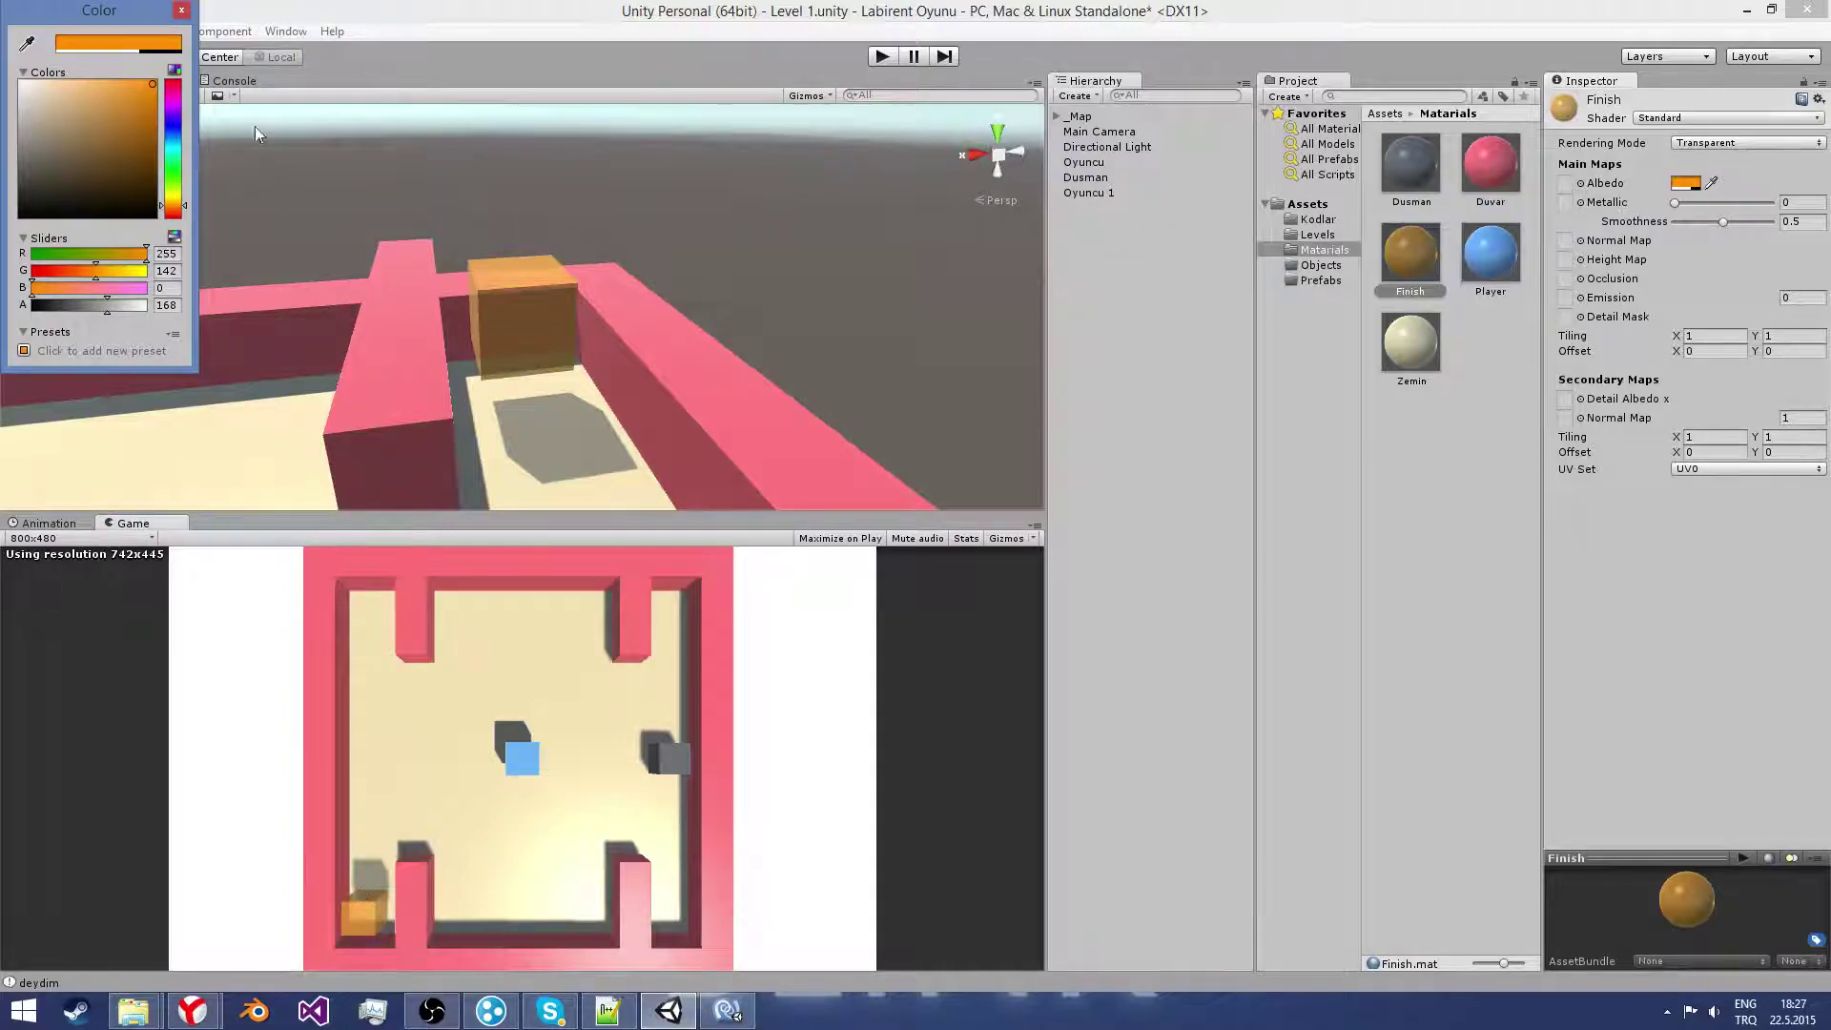
pyautogui.click(181, 10)
# Step: Lower the orange corner cube down onto the maze floor at Y 0.65
pyautogui.click(513, 307)
pyautogui.press('f')
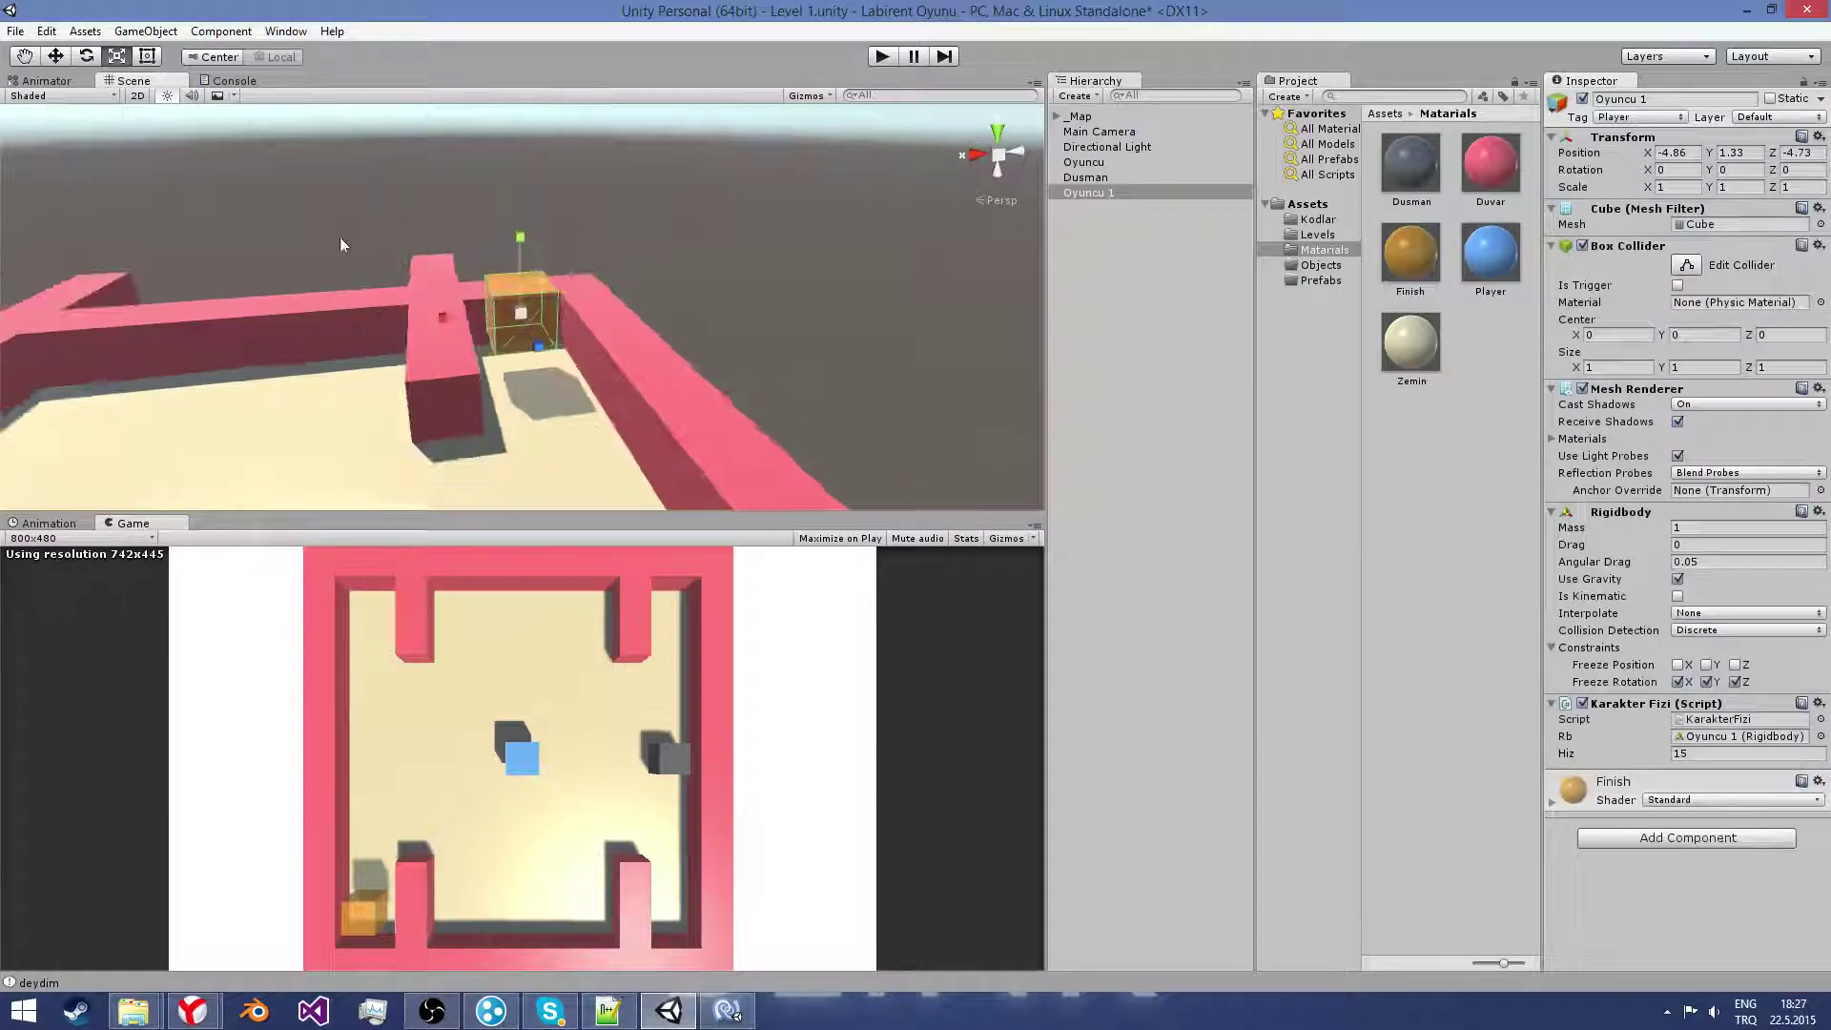
pyautogui.scroll(3, 343, 245)
pyautogui.click(52, 55)
pyautogui.moveTo(513, 248); pyautogui.dragTo(523, 300)
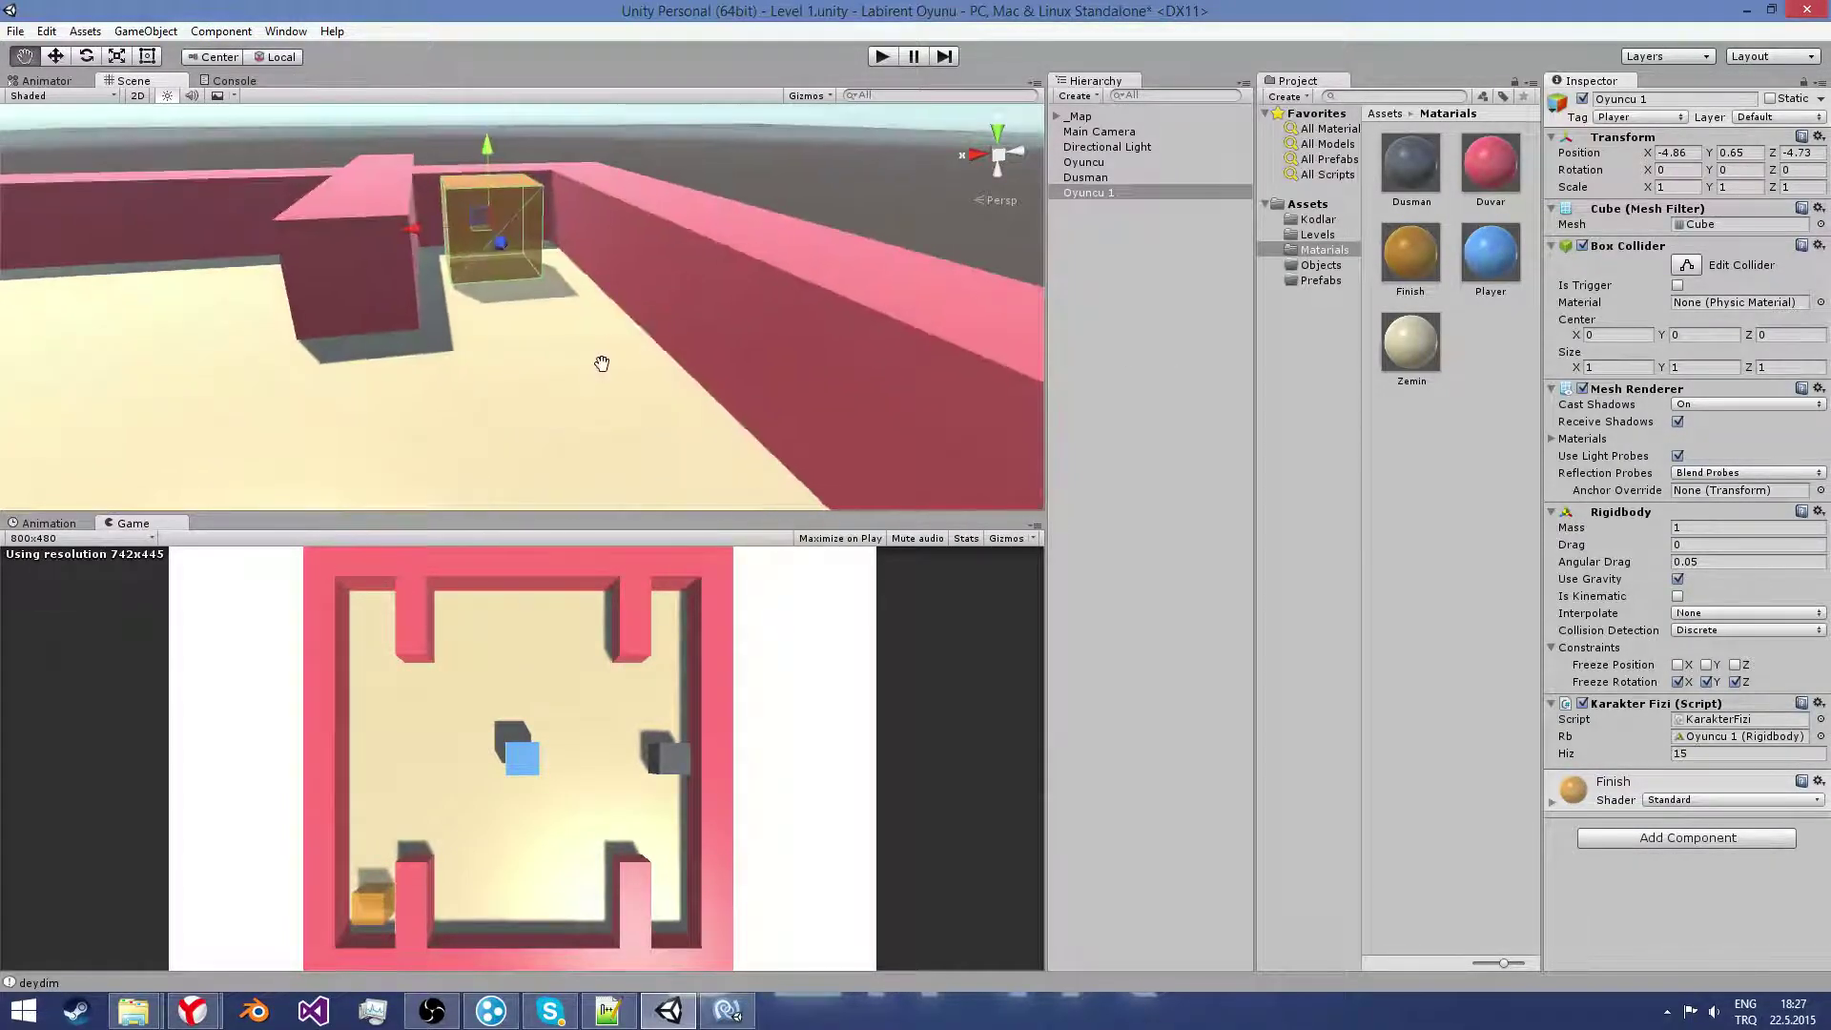
# Step: Rename the corner cube to Finish and give it the Finish tag
pyautogui.moveTo(605, 356); pyautogui.dragTo(719, 346, button='right')
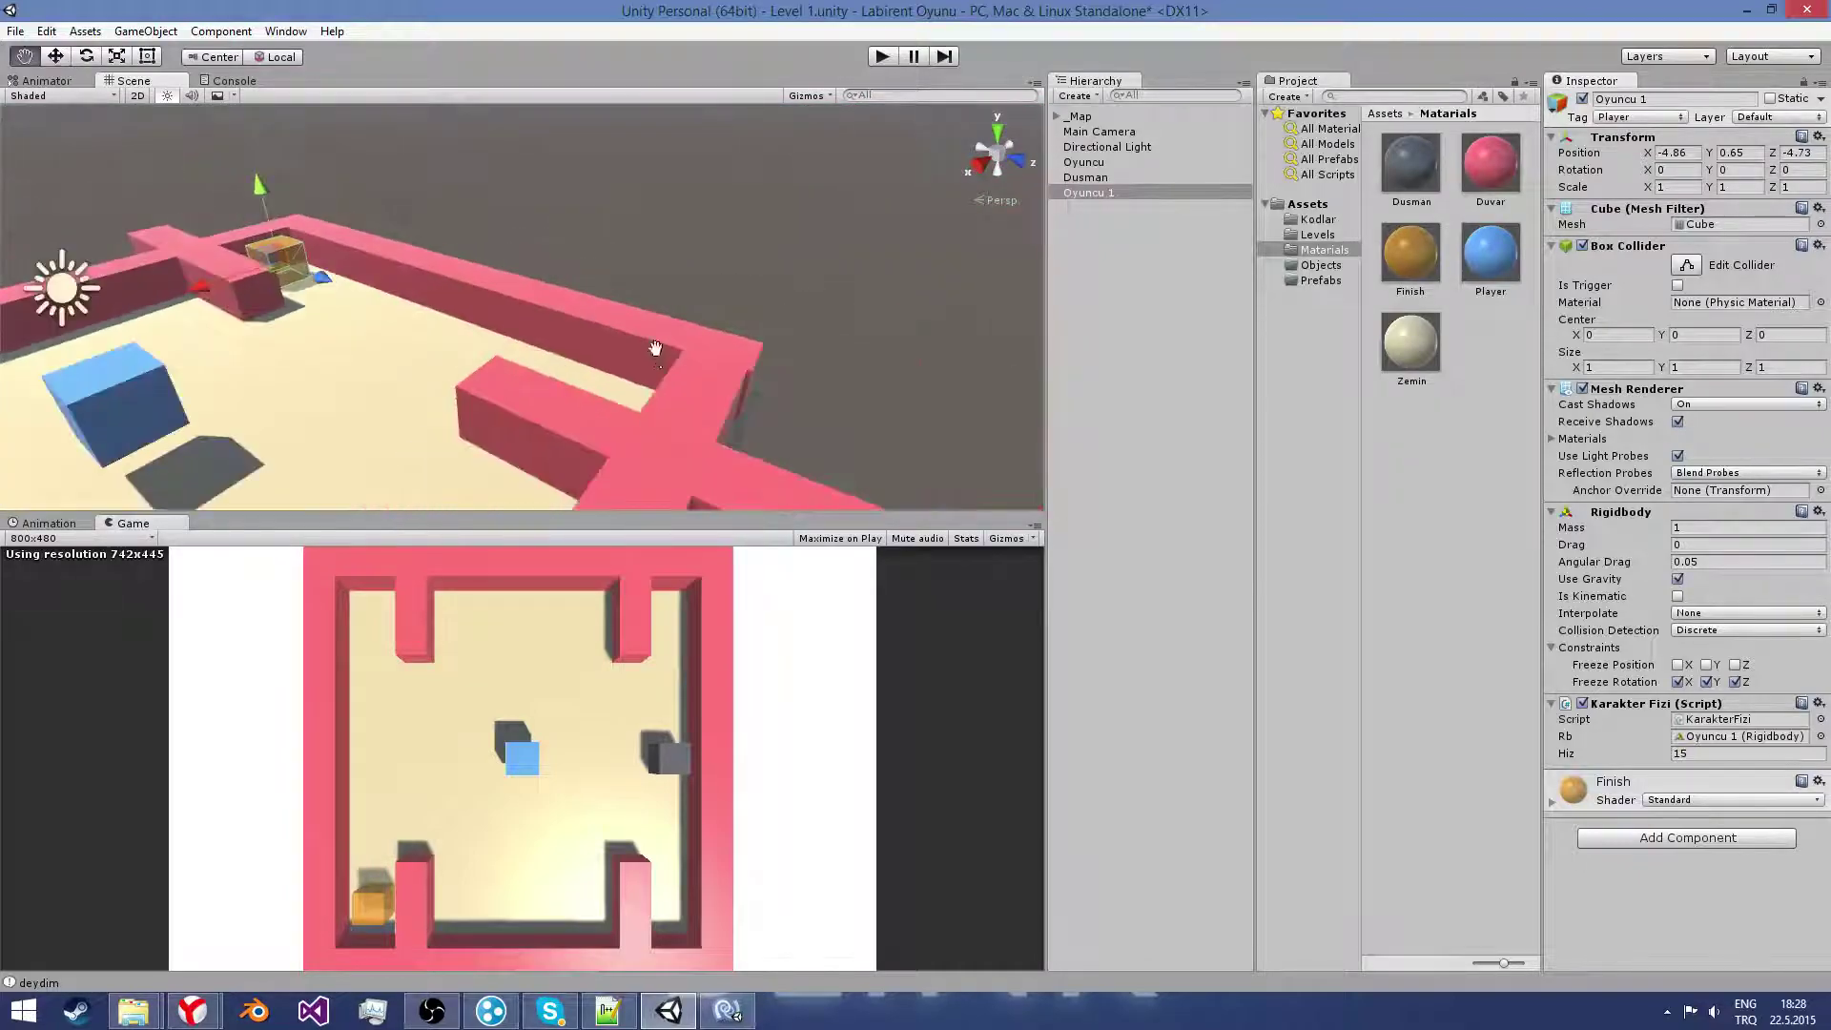
pyautogui.moveTo(719, 346); pyautogui.dragTo(1575, 111, button='right')
pyautogui.click(1647, 117)
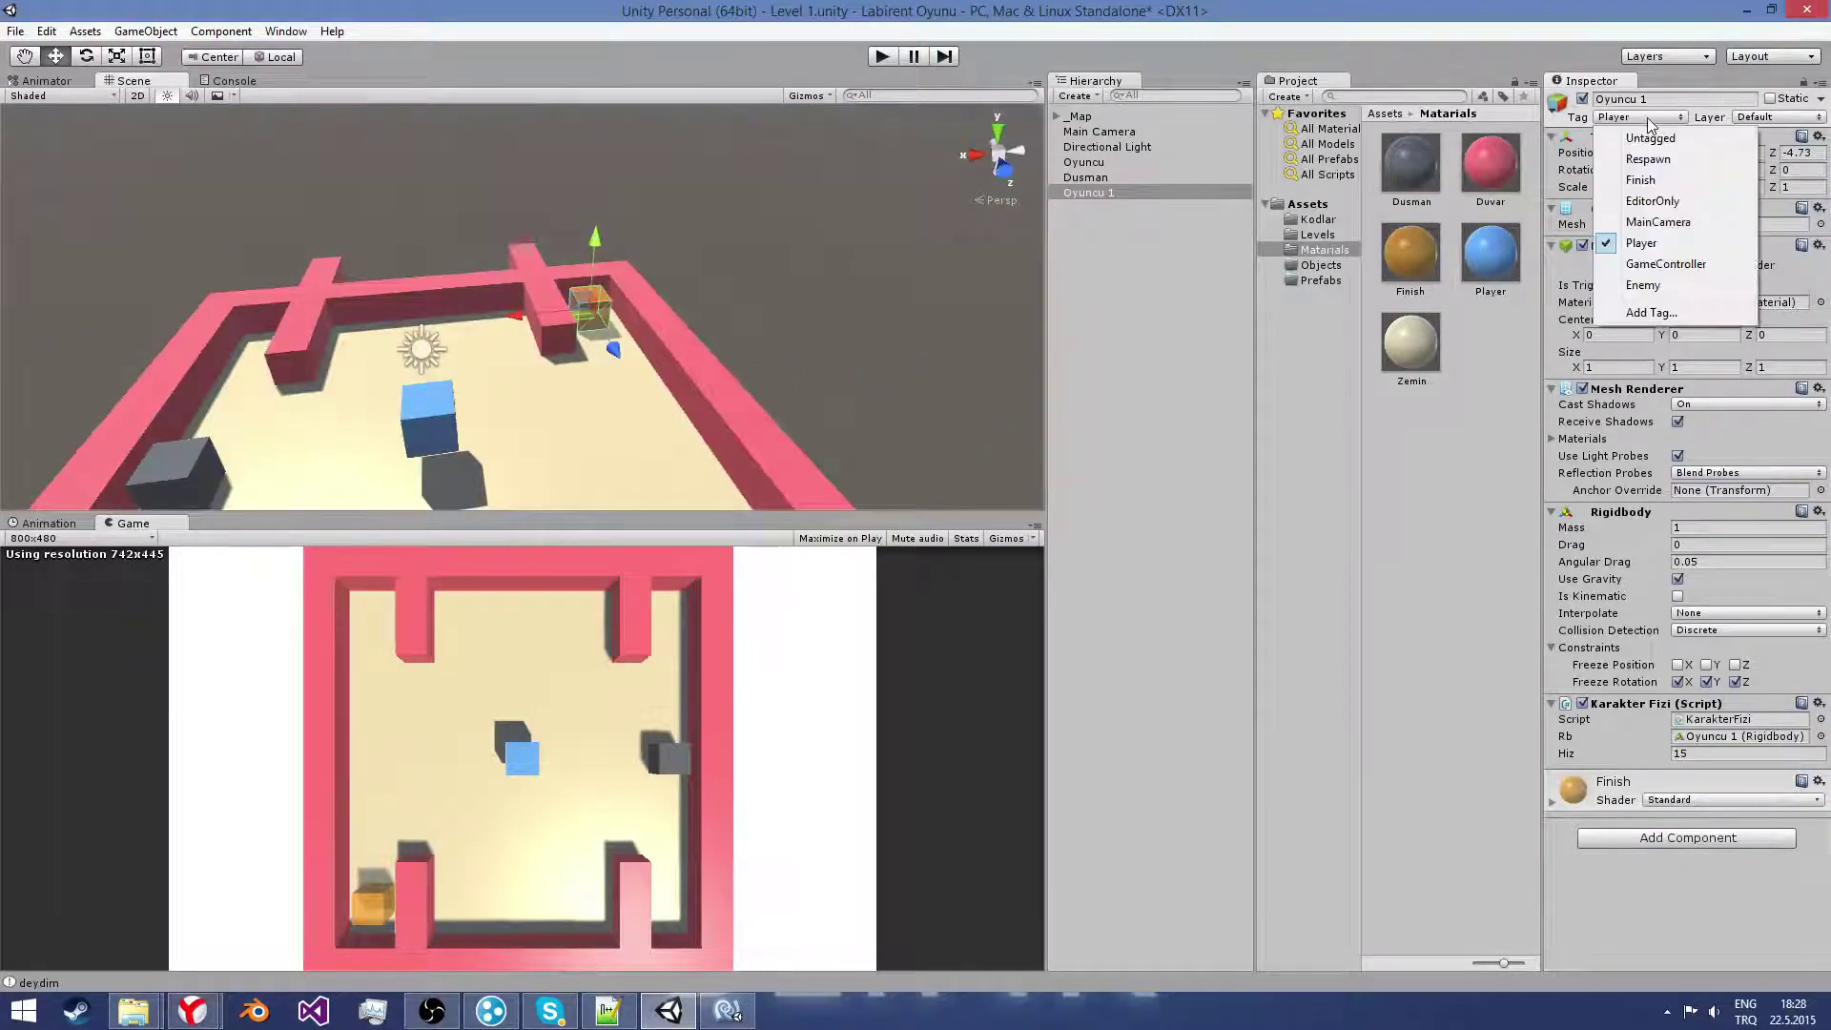
pyautogui.click(1655, 100)
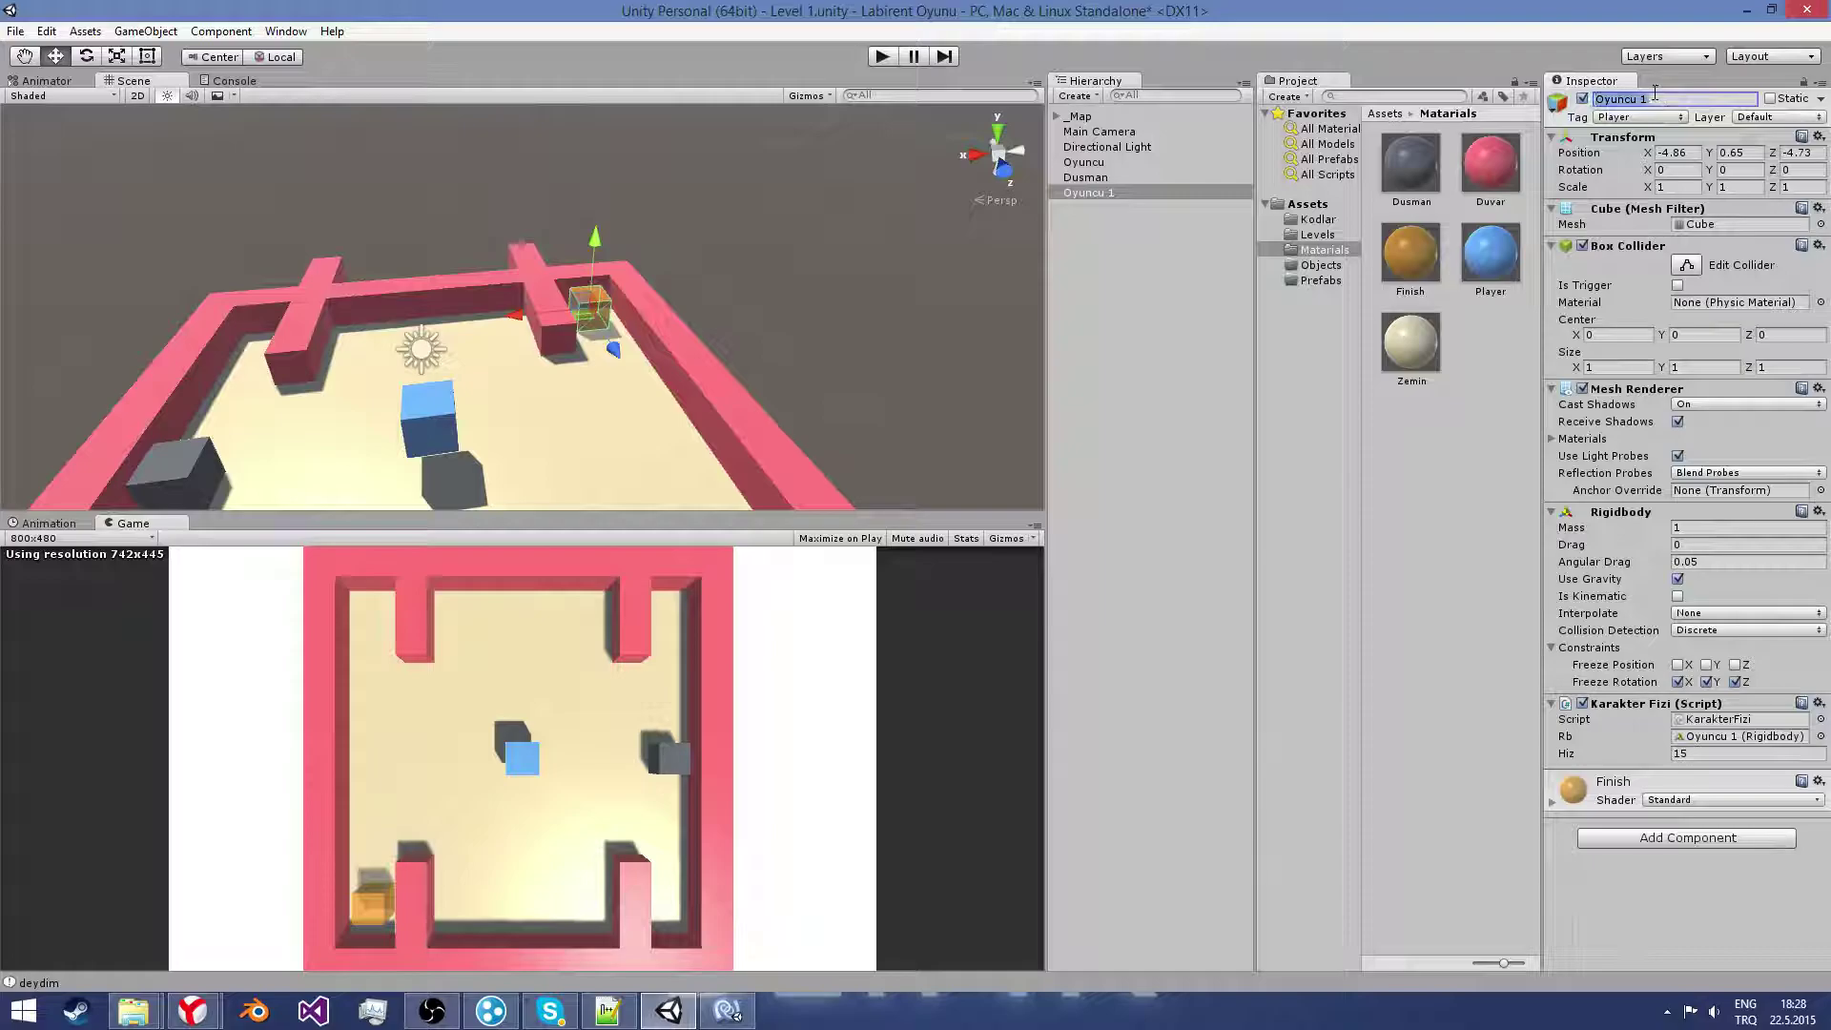
pyautogui.write('Finishh')
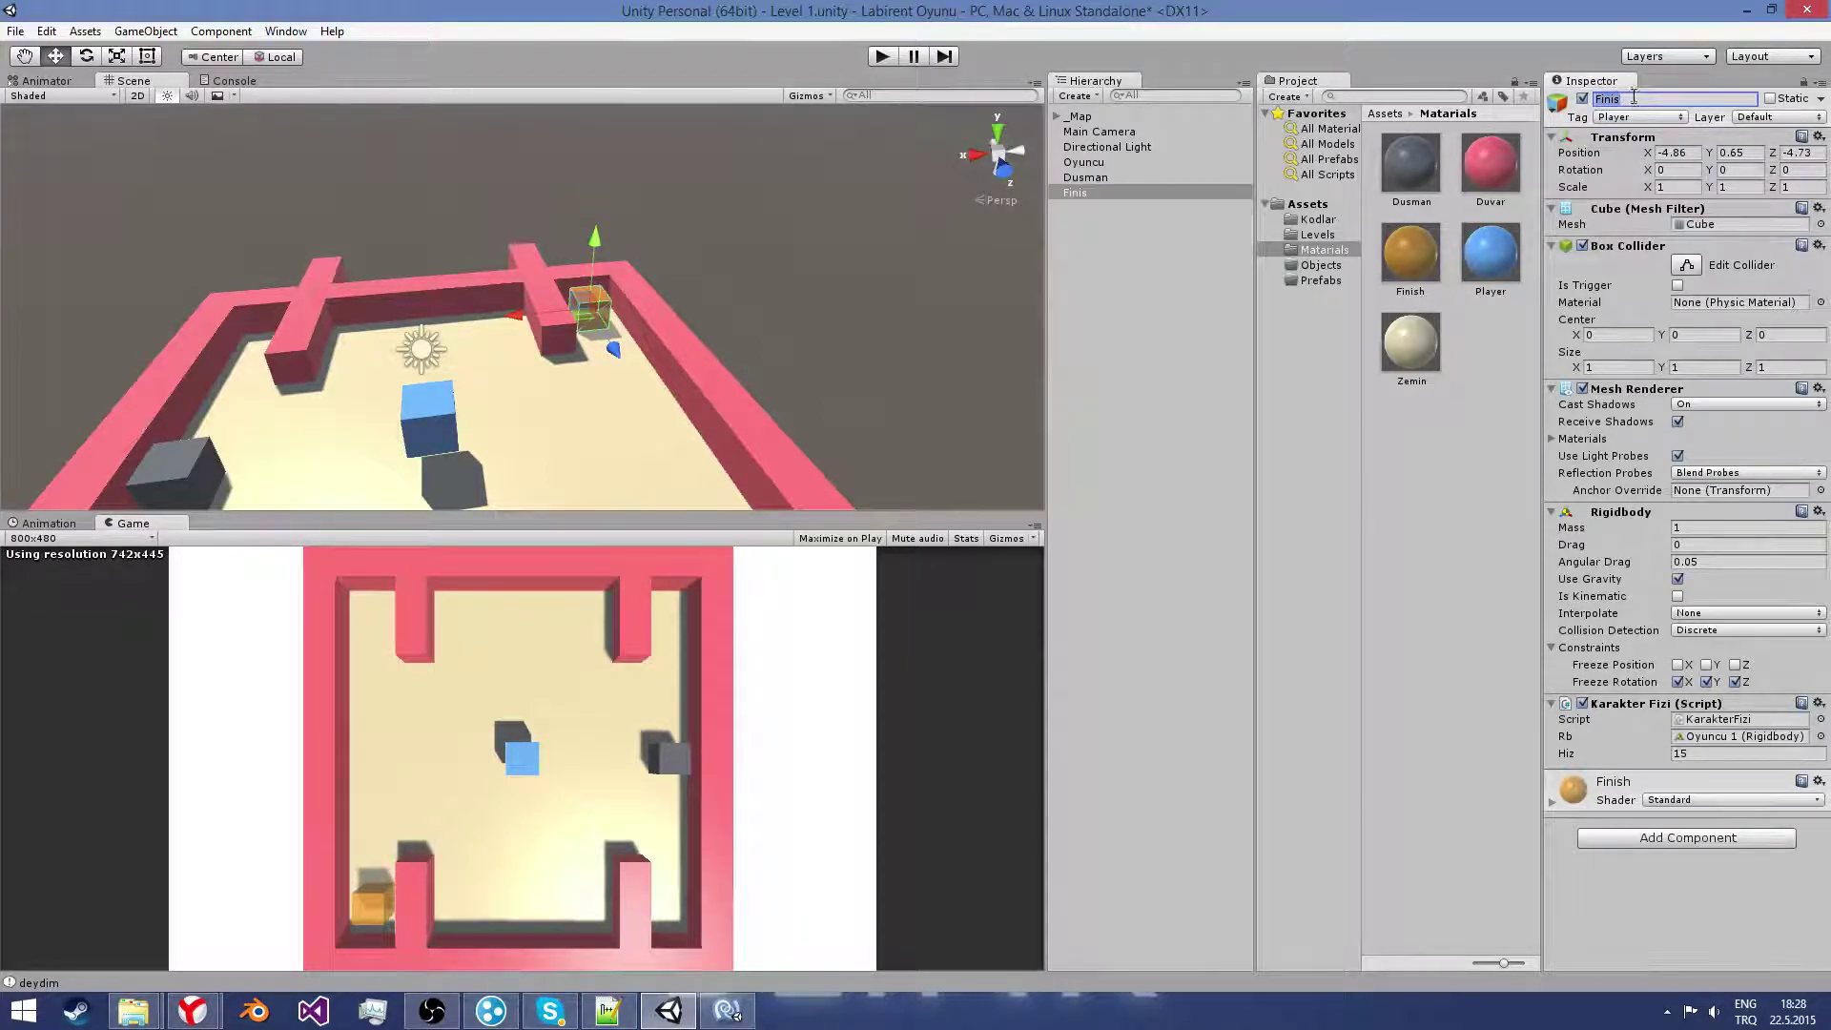
pyautogui.click(1642, 116)
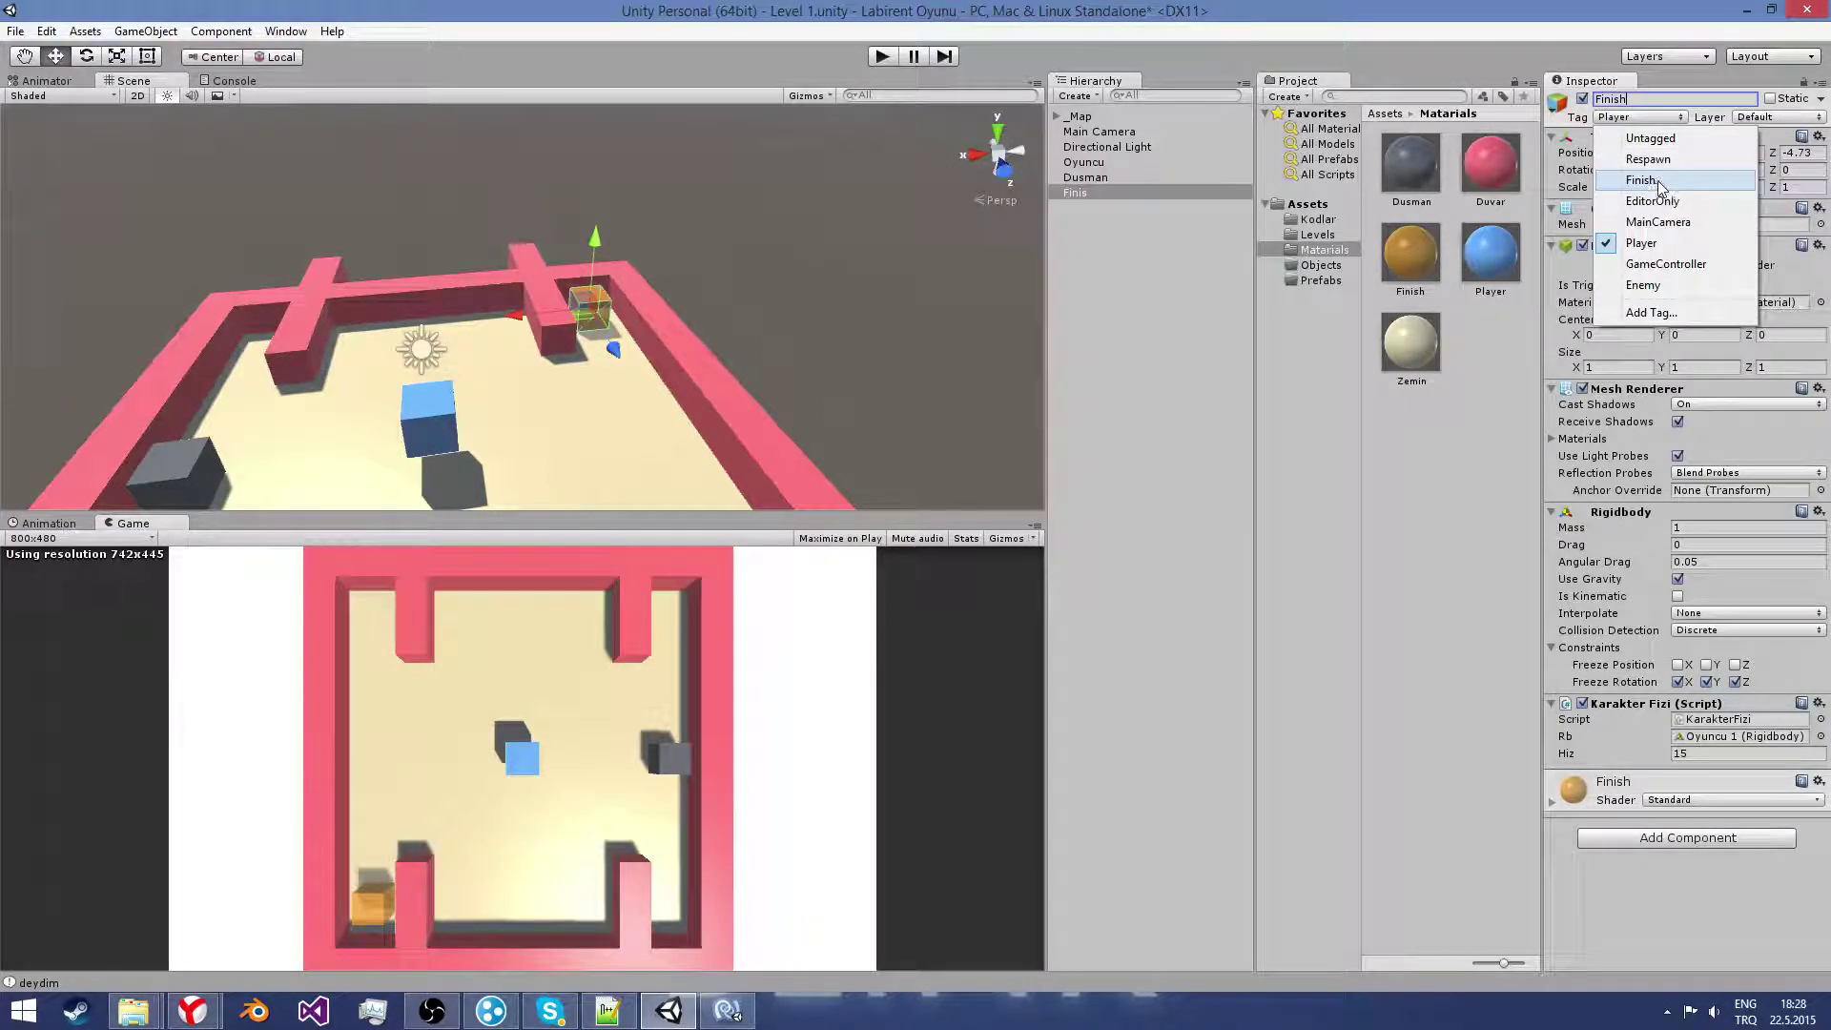
pyautogui.click(1660, 182)
pyautogui.click(1641, 99)
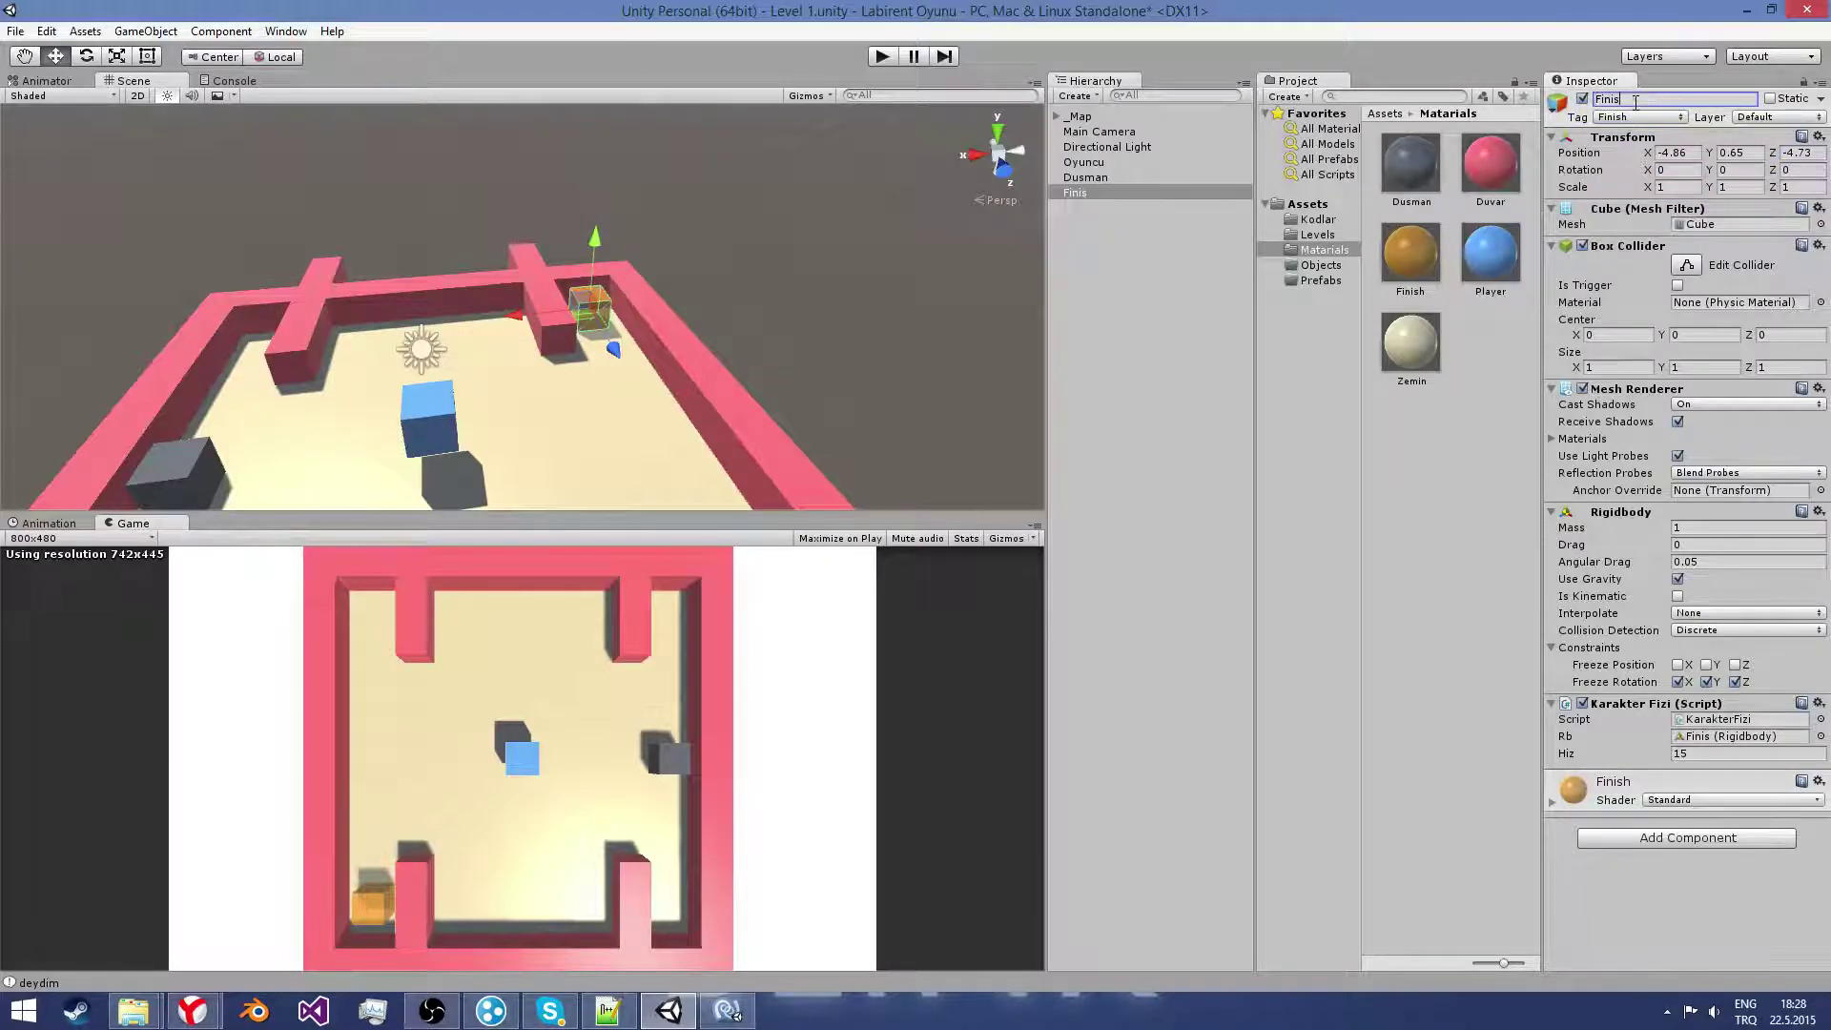
pyautogui.write('h')
# Step: Orbit around the maze, then bring KarakterFizi.cs back up in MonoDevelop
pyautogui.scroll(2, 521, 368)
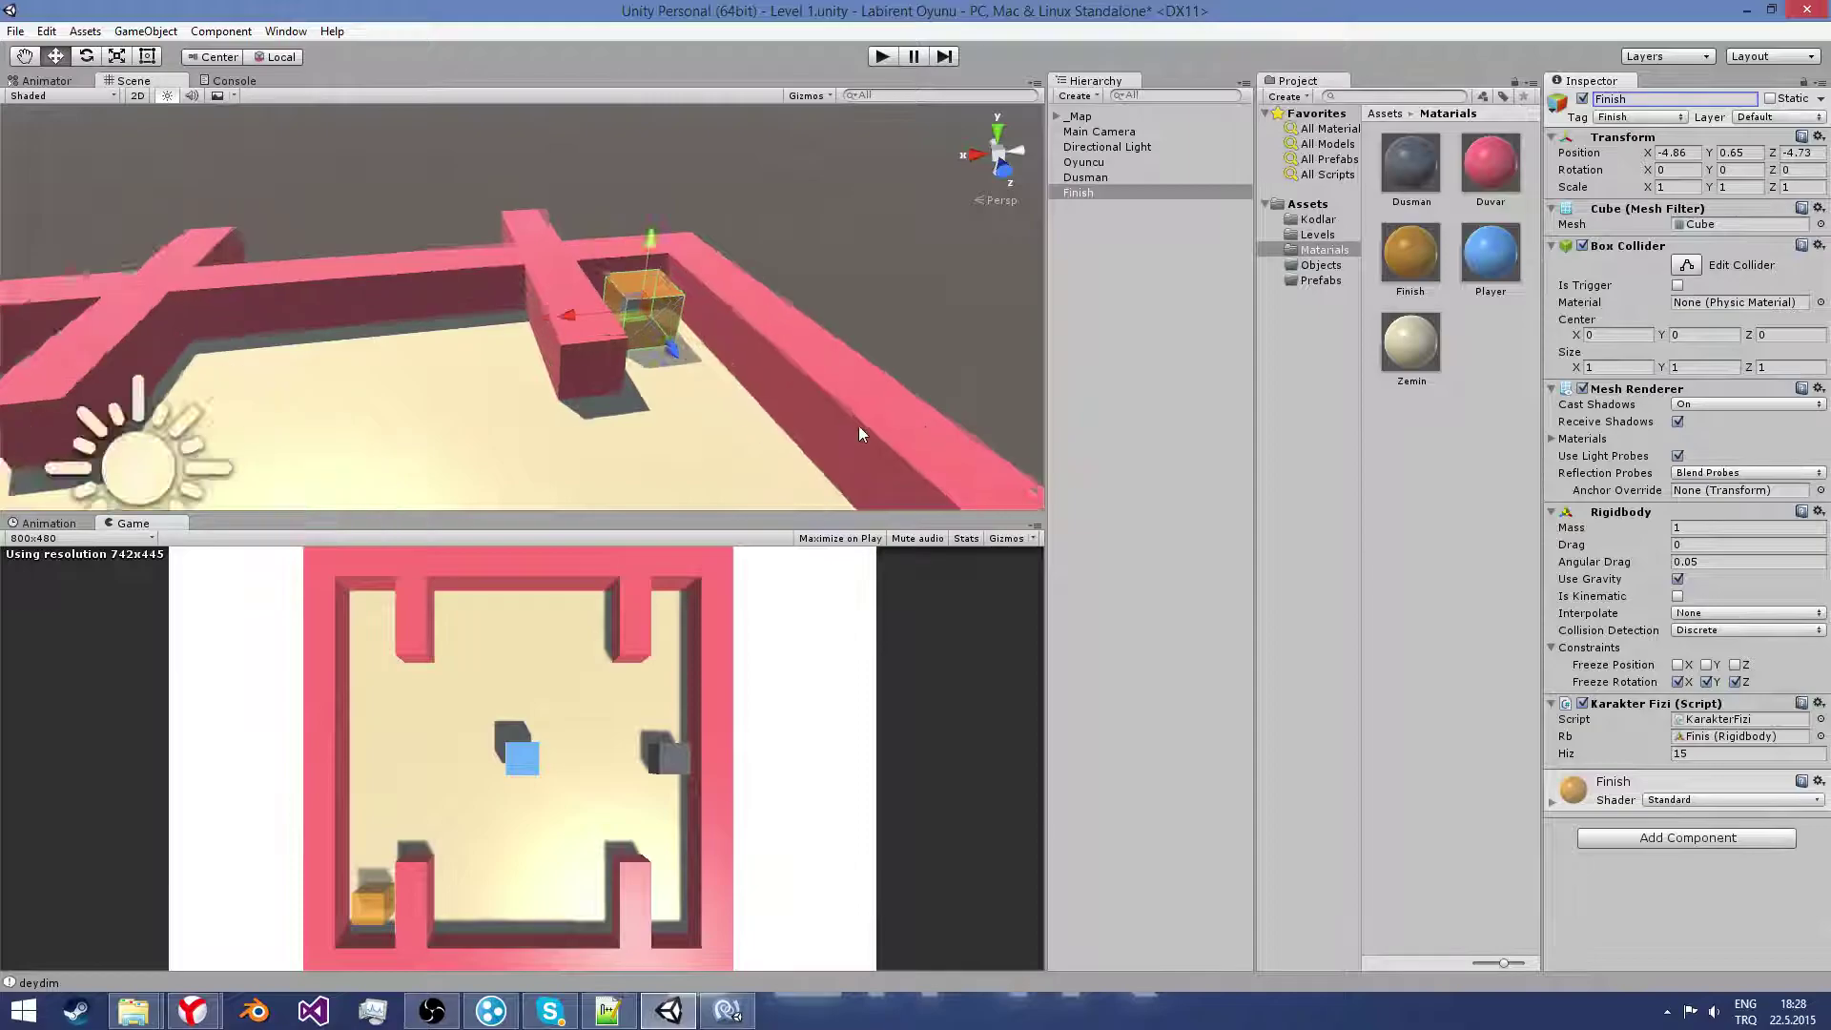
pyautogui.moveTo(858, 426); pyautogui.dragTo(753, 412, button='right')
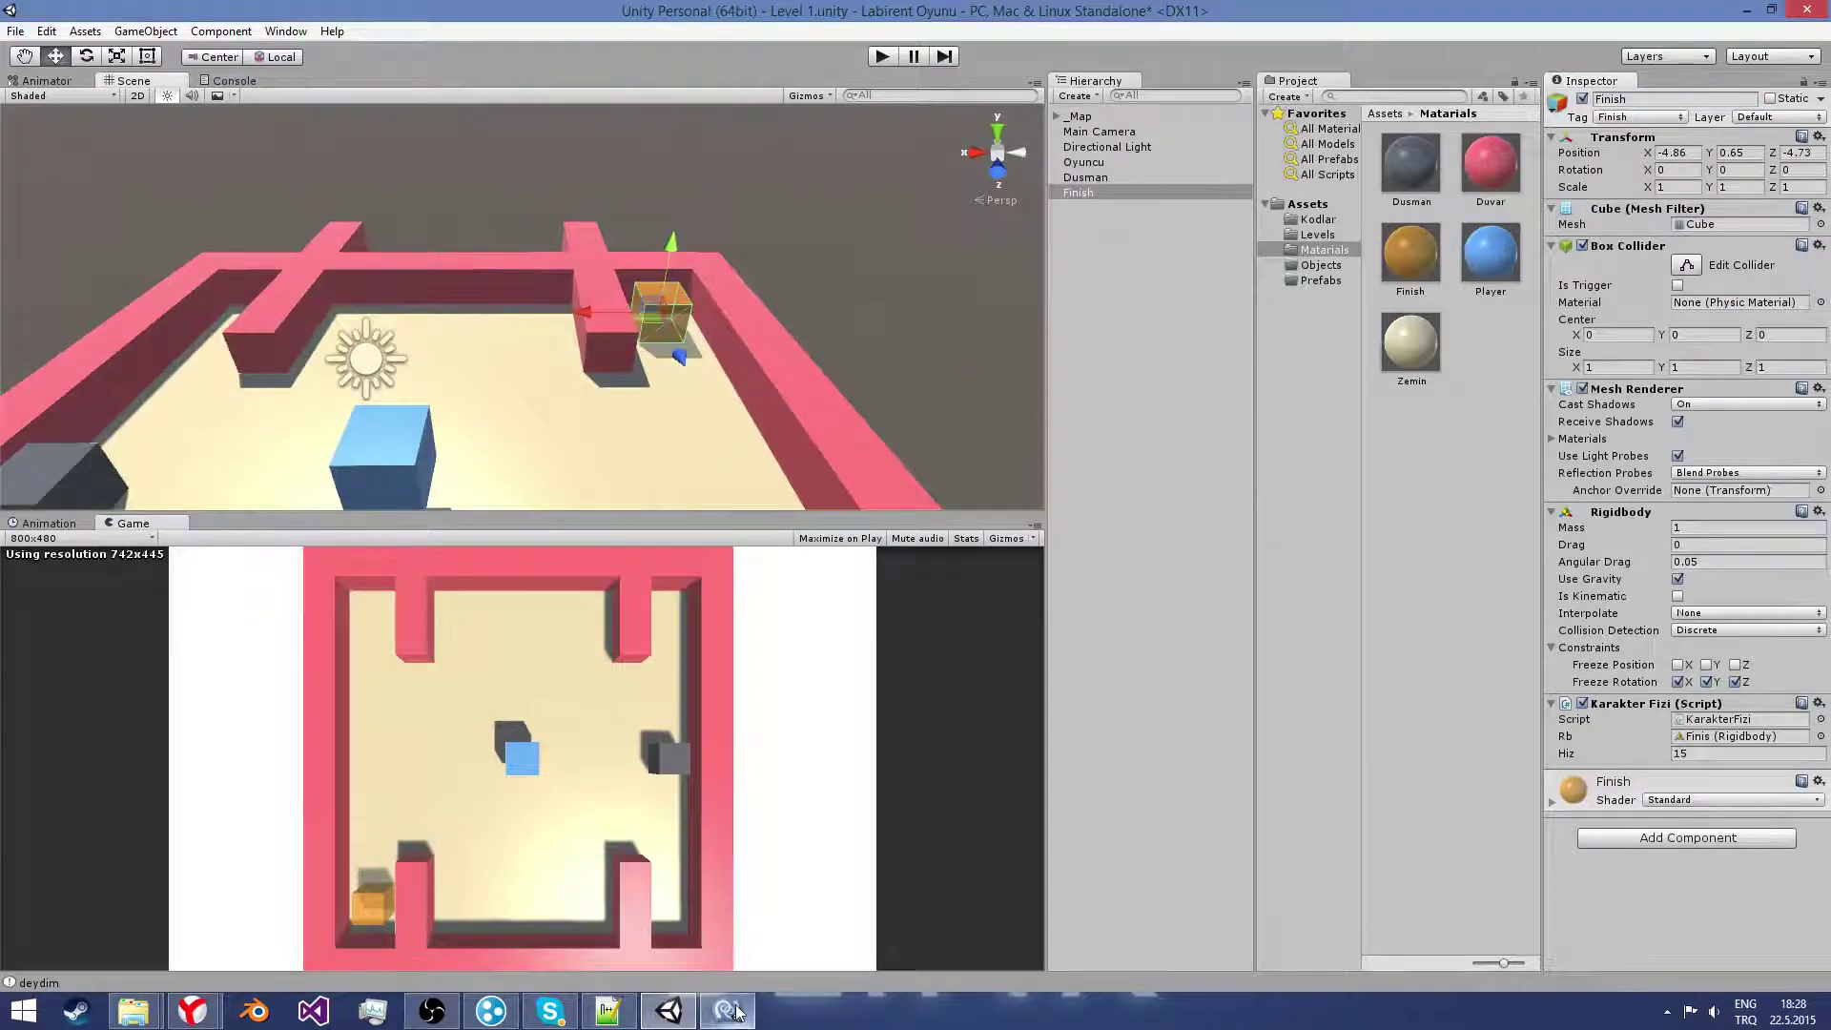
pyautogui.click(727, 1011)
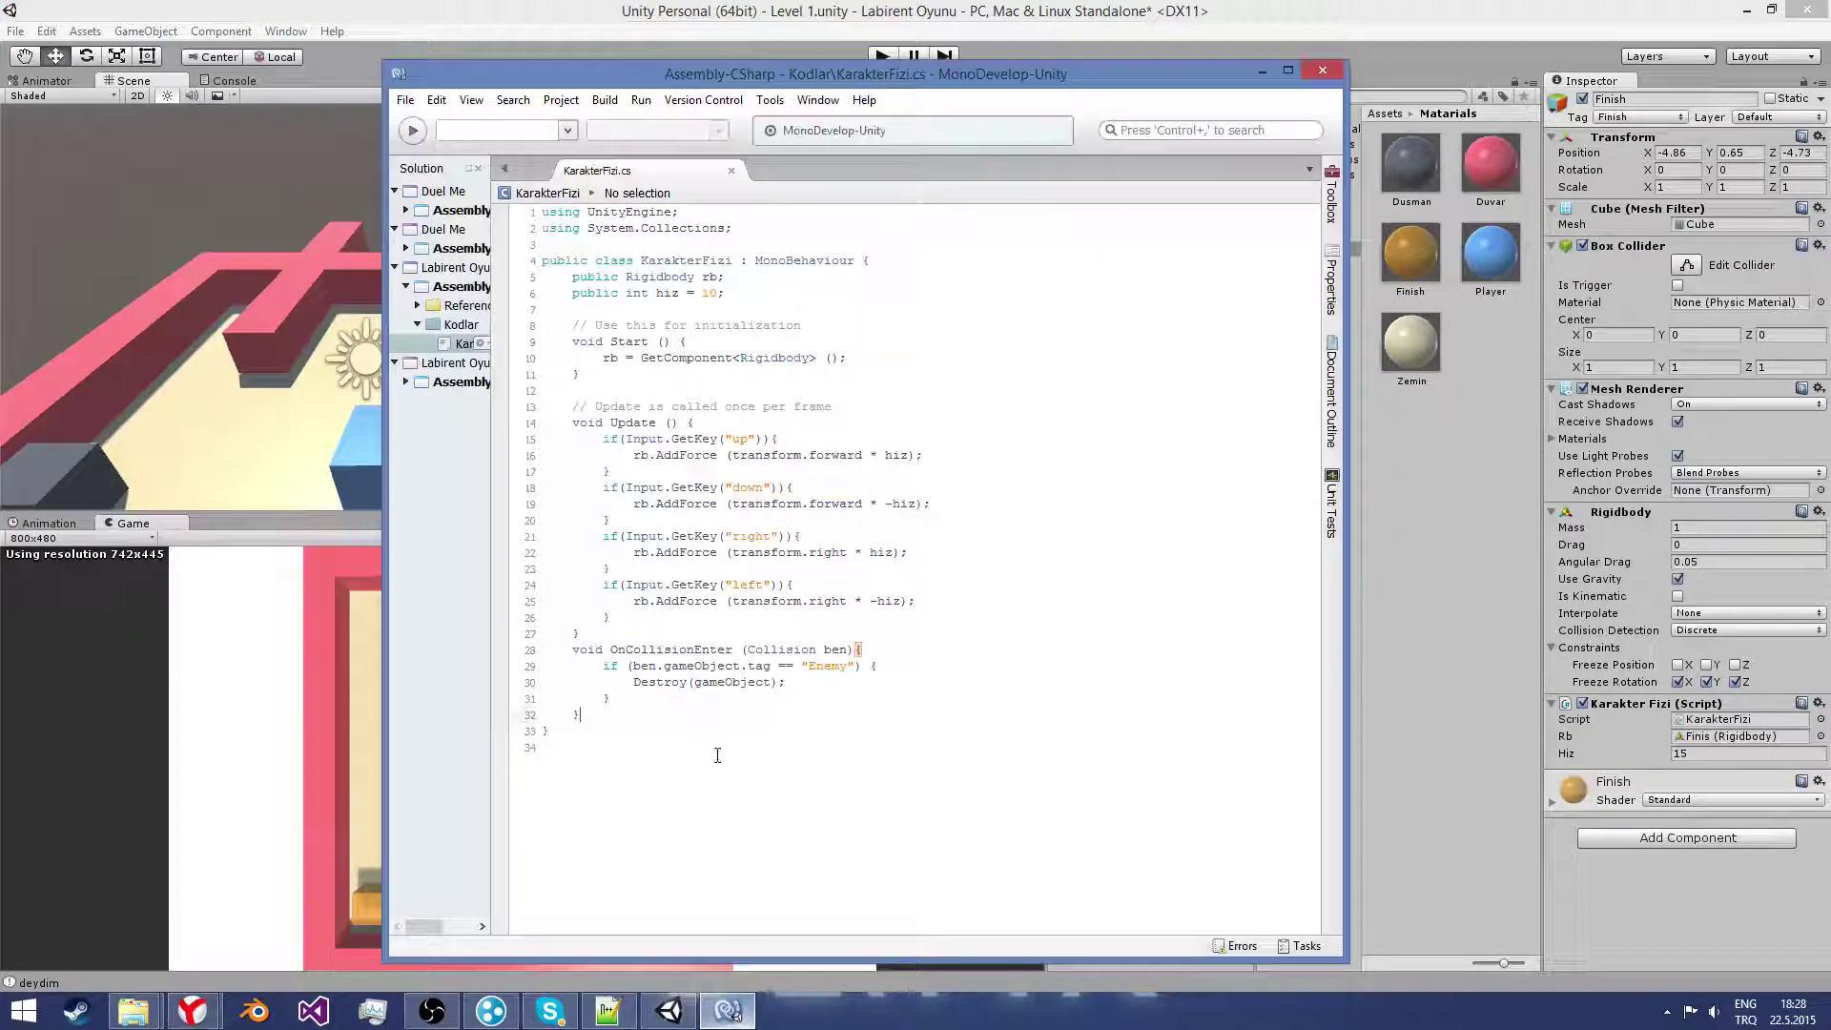
# Step: Duplicate the Enemy collision if-block in OnCollisionEnter below the original
pyautogui.moveTo(615, 698); pyautogui.dragTo(599, 663)
pyautogui.hotkey('ctrl', 'c')
pyautogui.click(615, 701)
pyautogui.press('Return')
pyautogui.hotkey('ctrl', 'v')
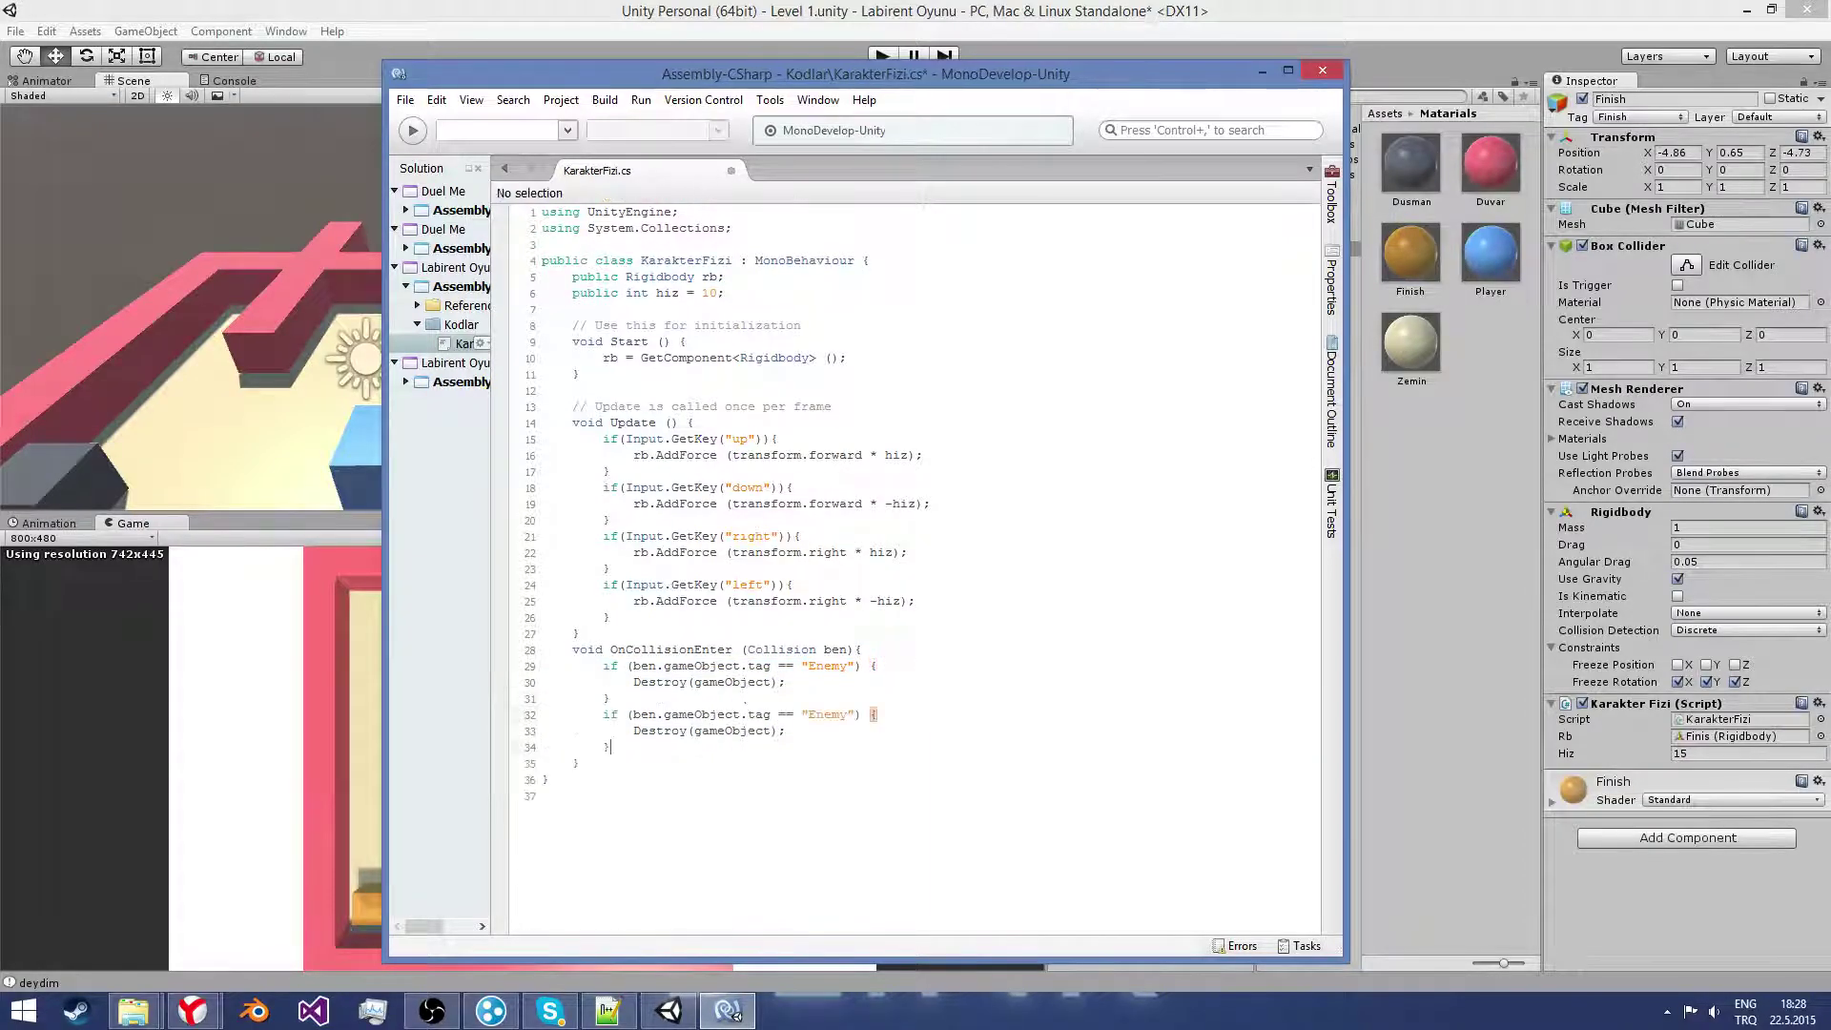
# Step: In the copy, check for the Finish tag and replace Destroy with Debug.Log("Bolum bitti ")
pyautogui.click(848, 722)
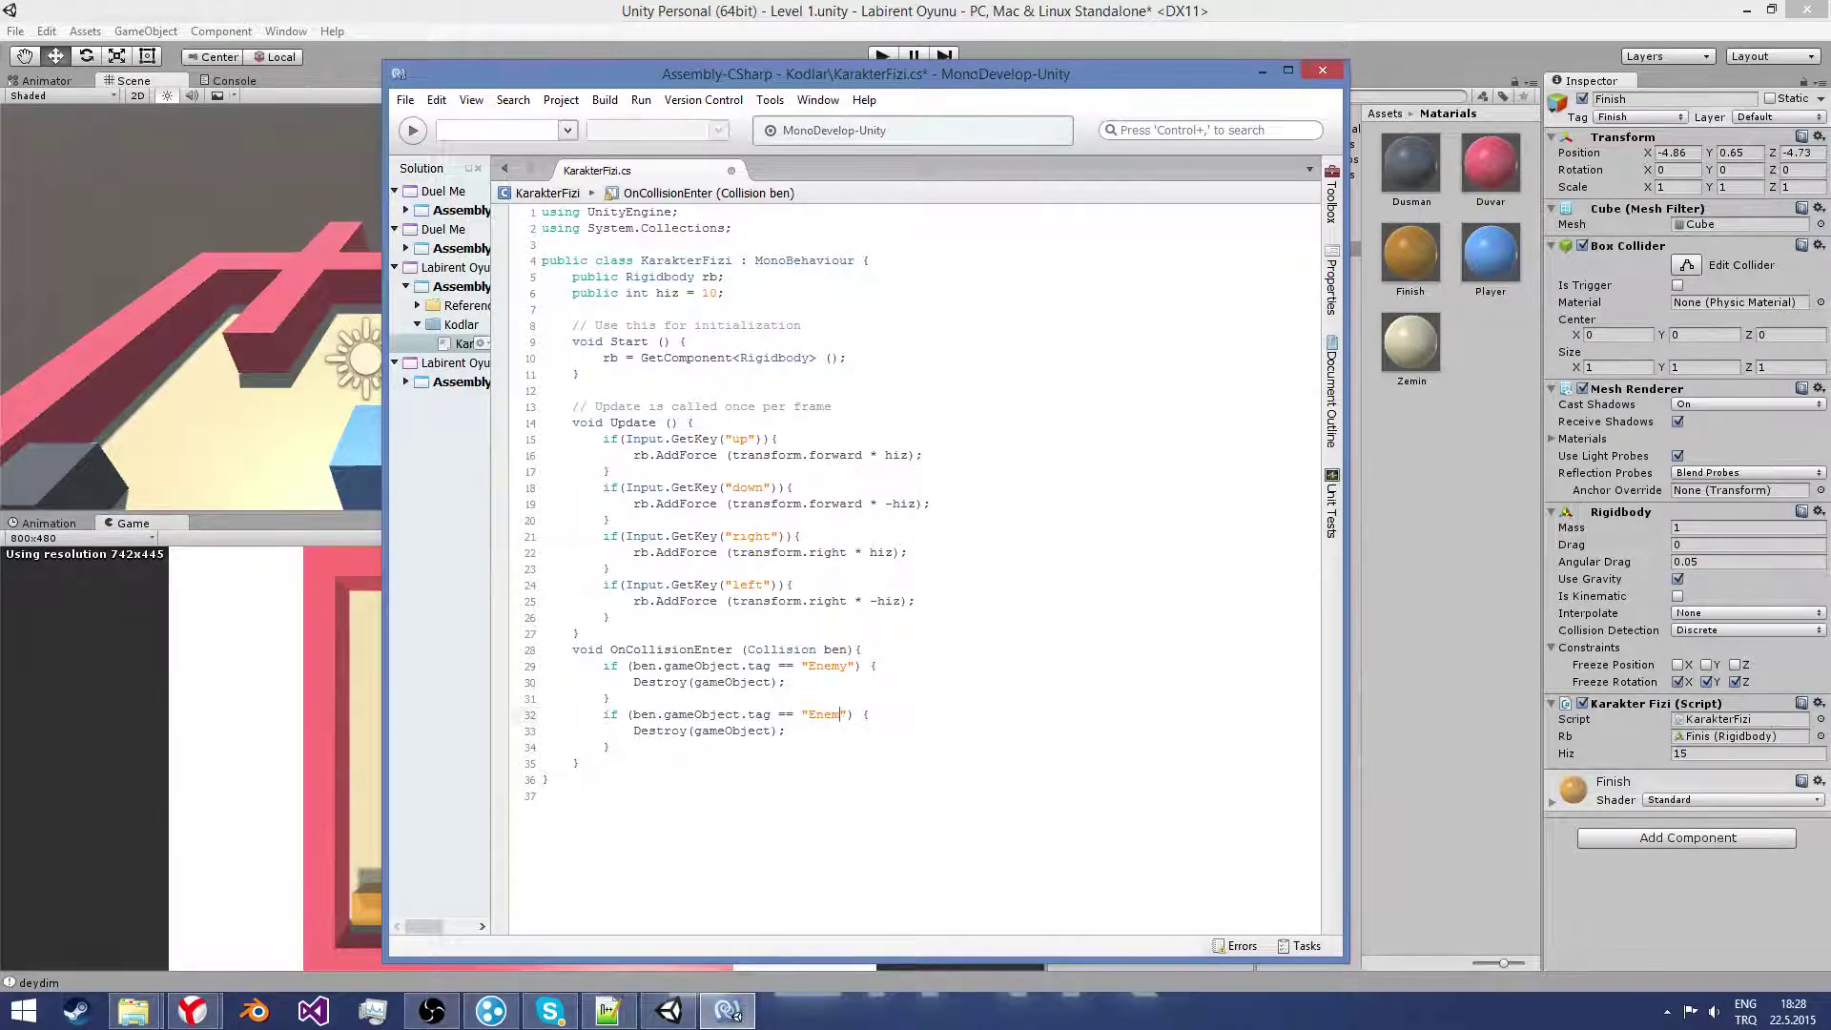
pyautogui.press('BackSpace')
pyautogui.press('BackSpace')
pyautogui.press('BackSpace')
pyautogui.write('Fis')
pyautogui.write('ni')
pyautogui.write('sh')
pyautogui.moveTo(786, 730); pyautogui.dragTo(637, 732)
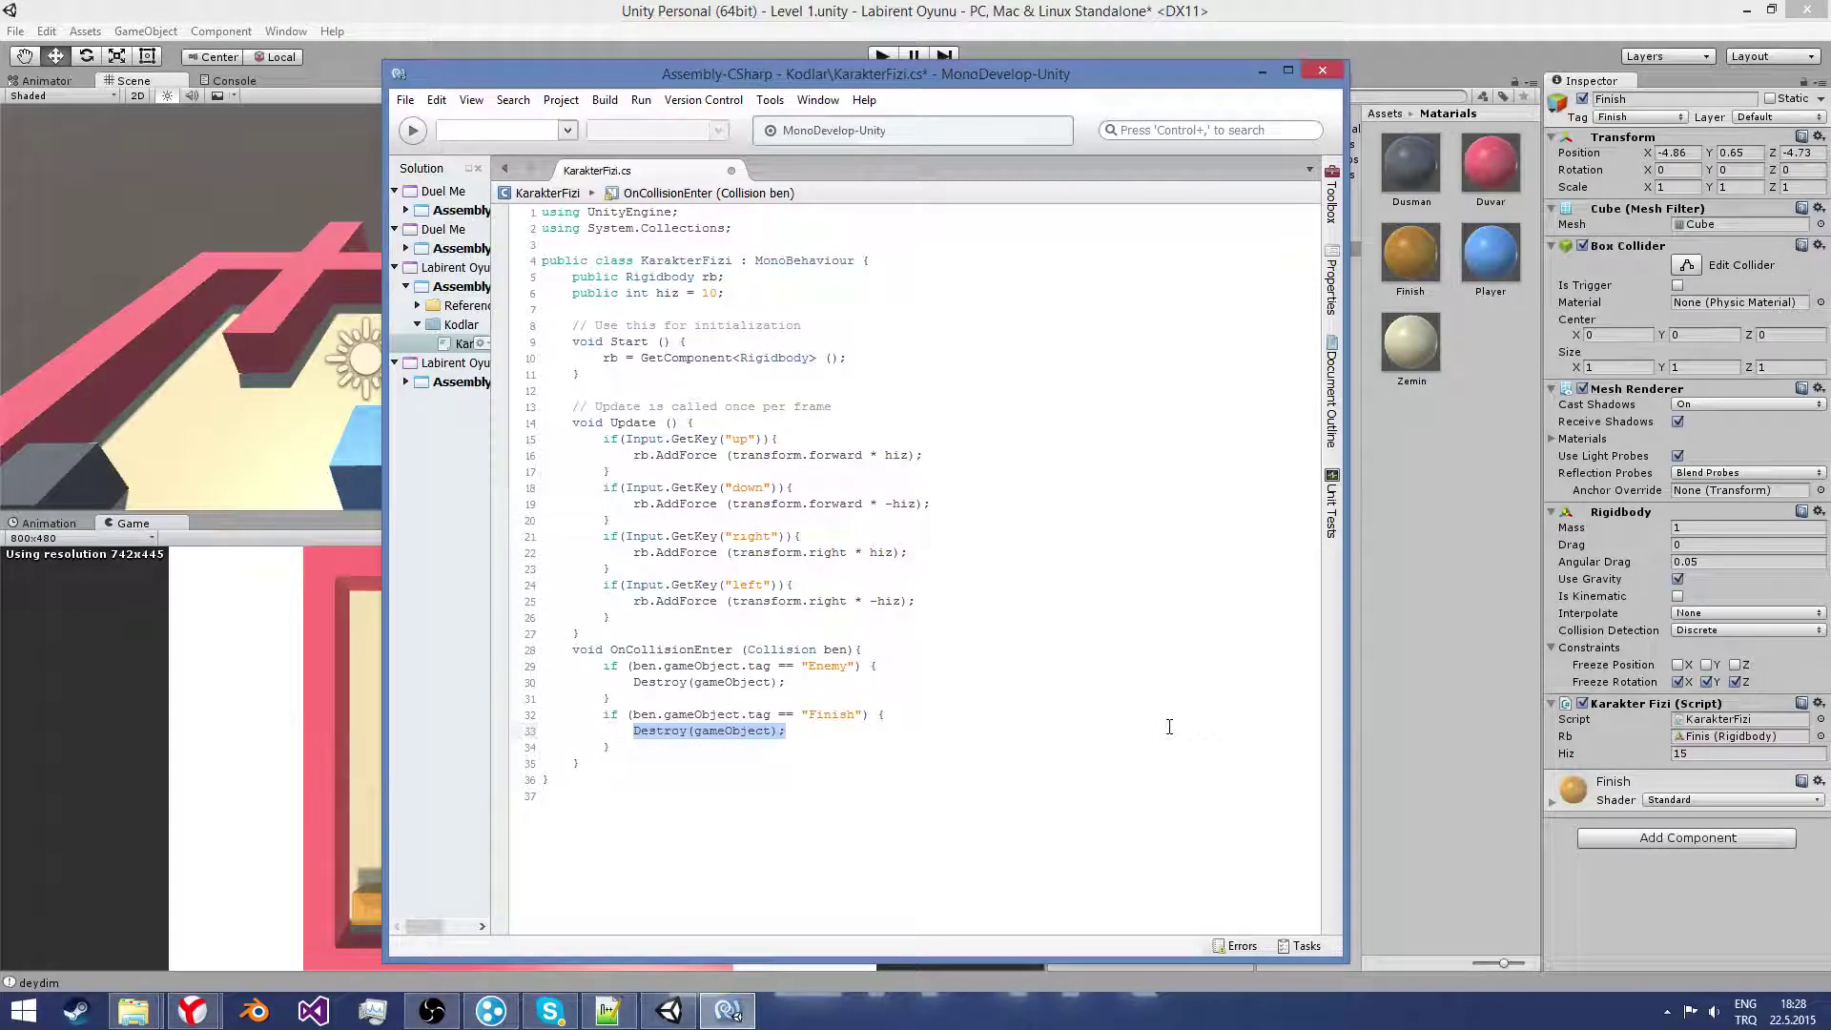
pyautogui.write('//')
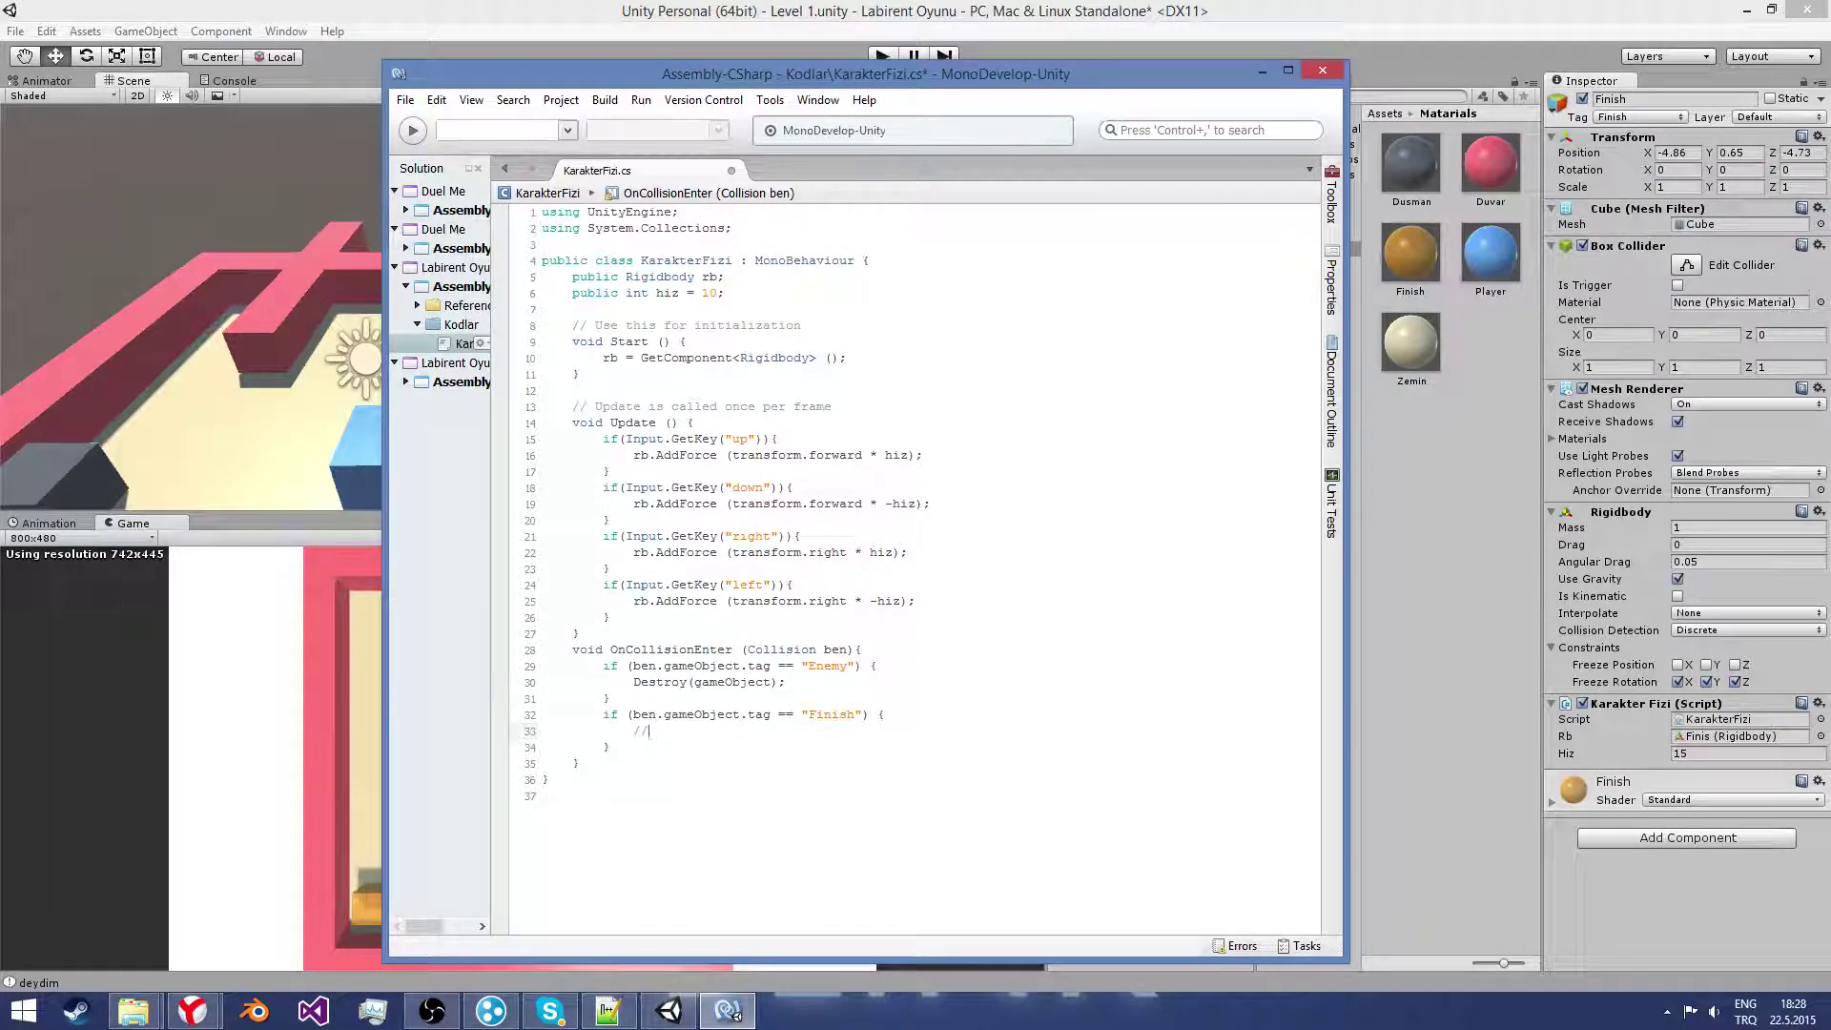
pyautogui.press('BackSpace')
pyautogui.press('BackSpace')
pyautogui.write('Debug.')
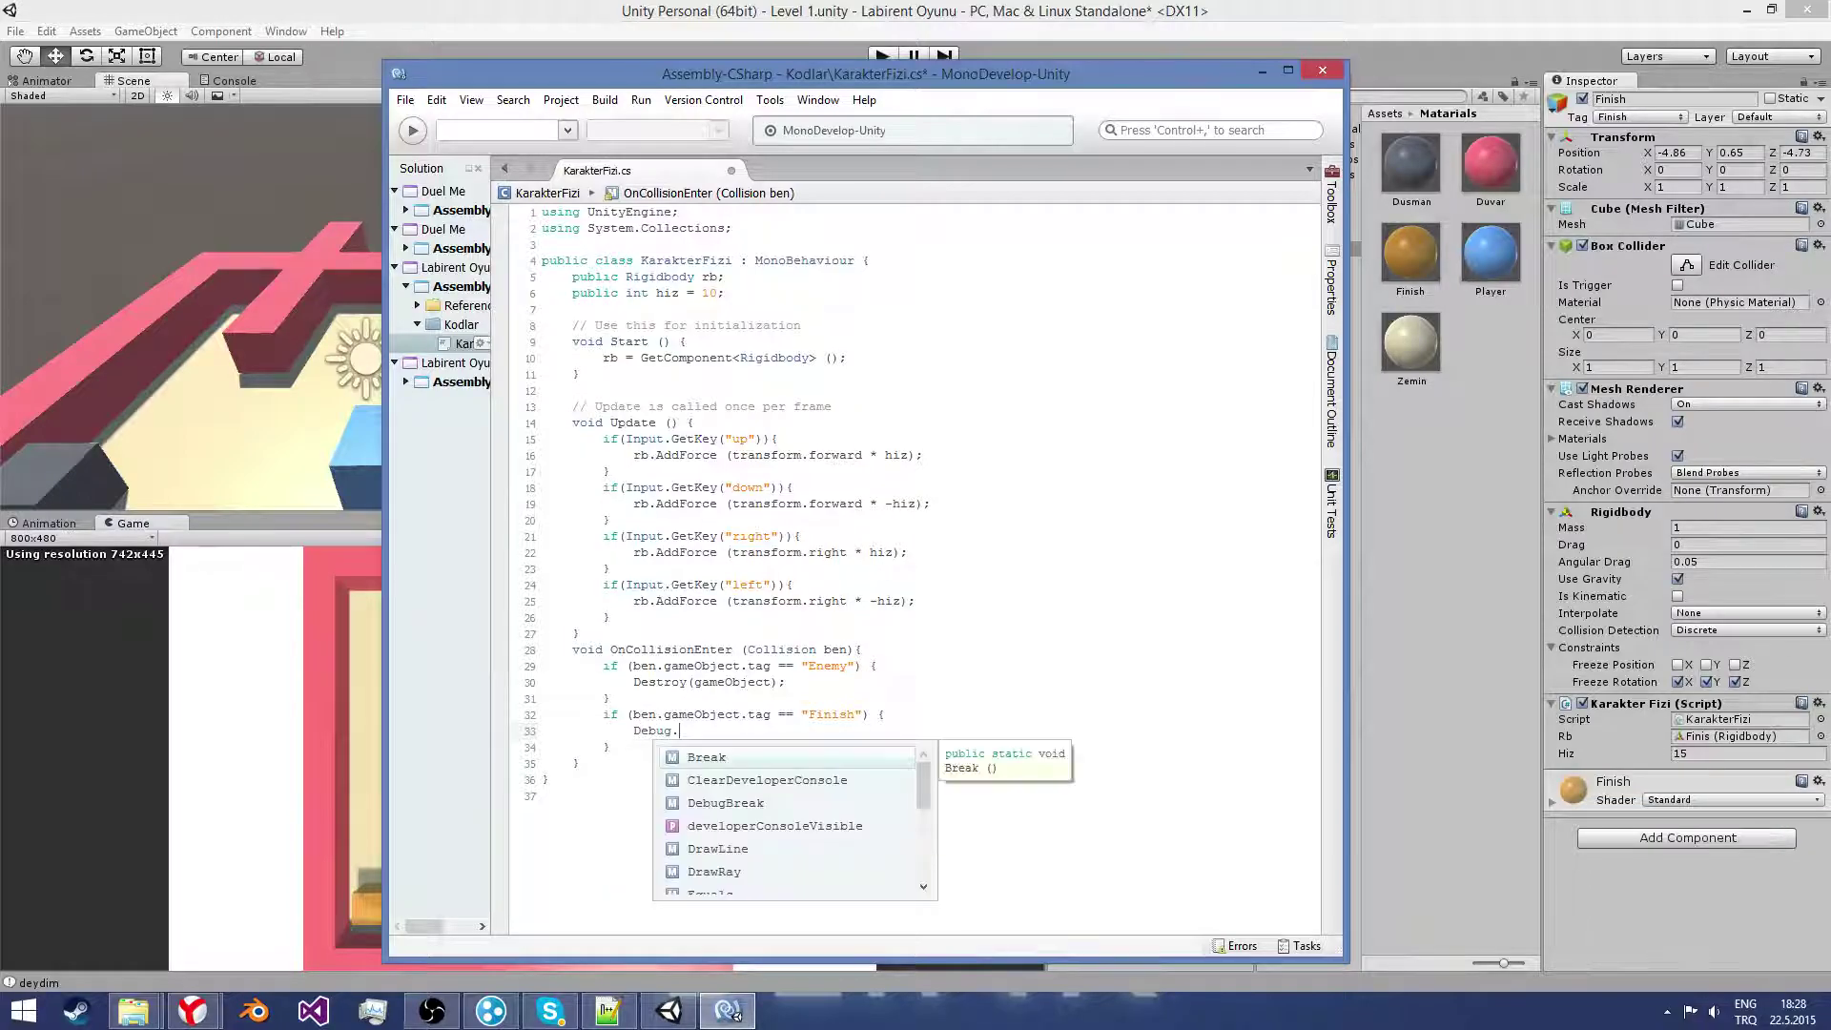
pyautogui.write('Log ("')
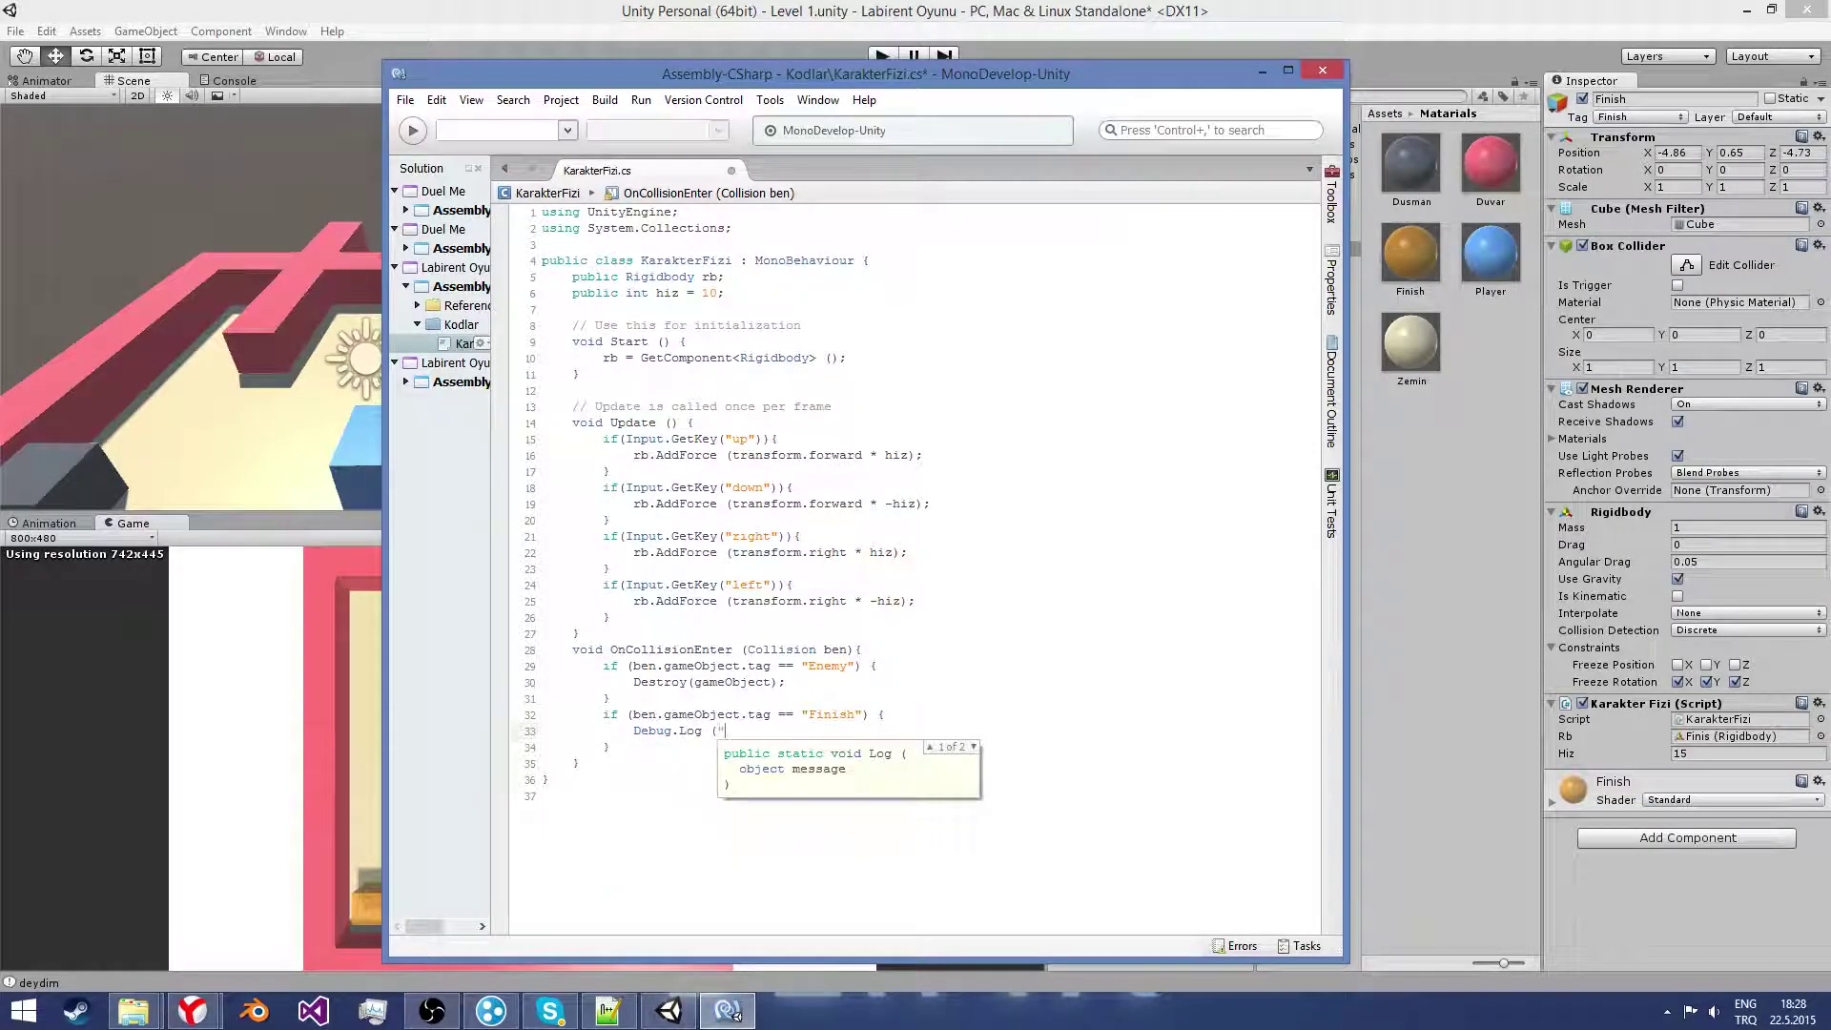
pyautogui.write('Bol')
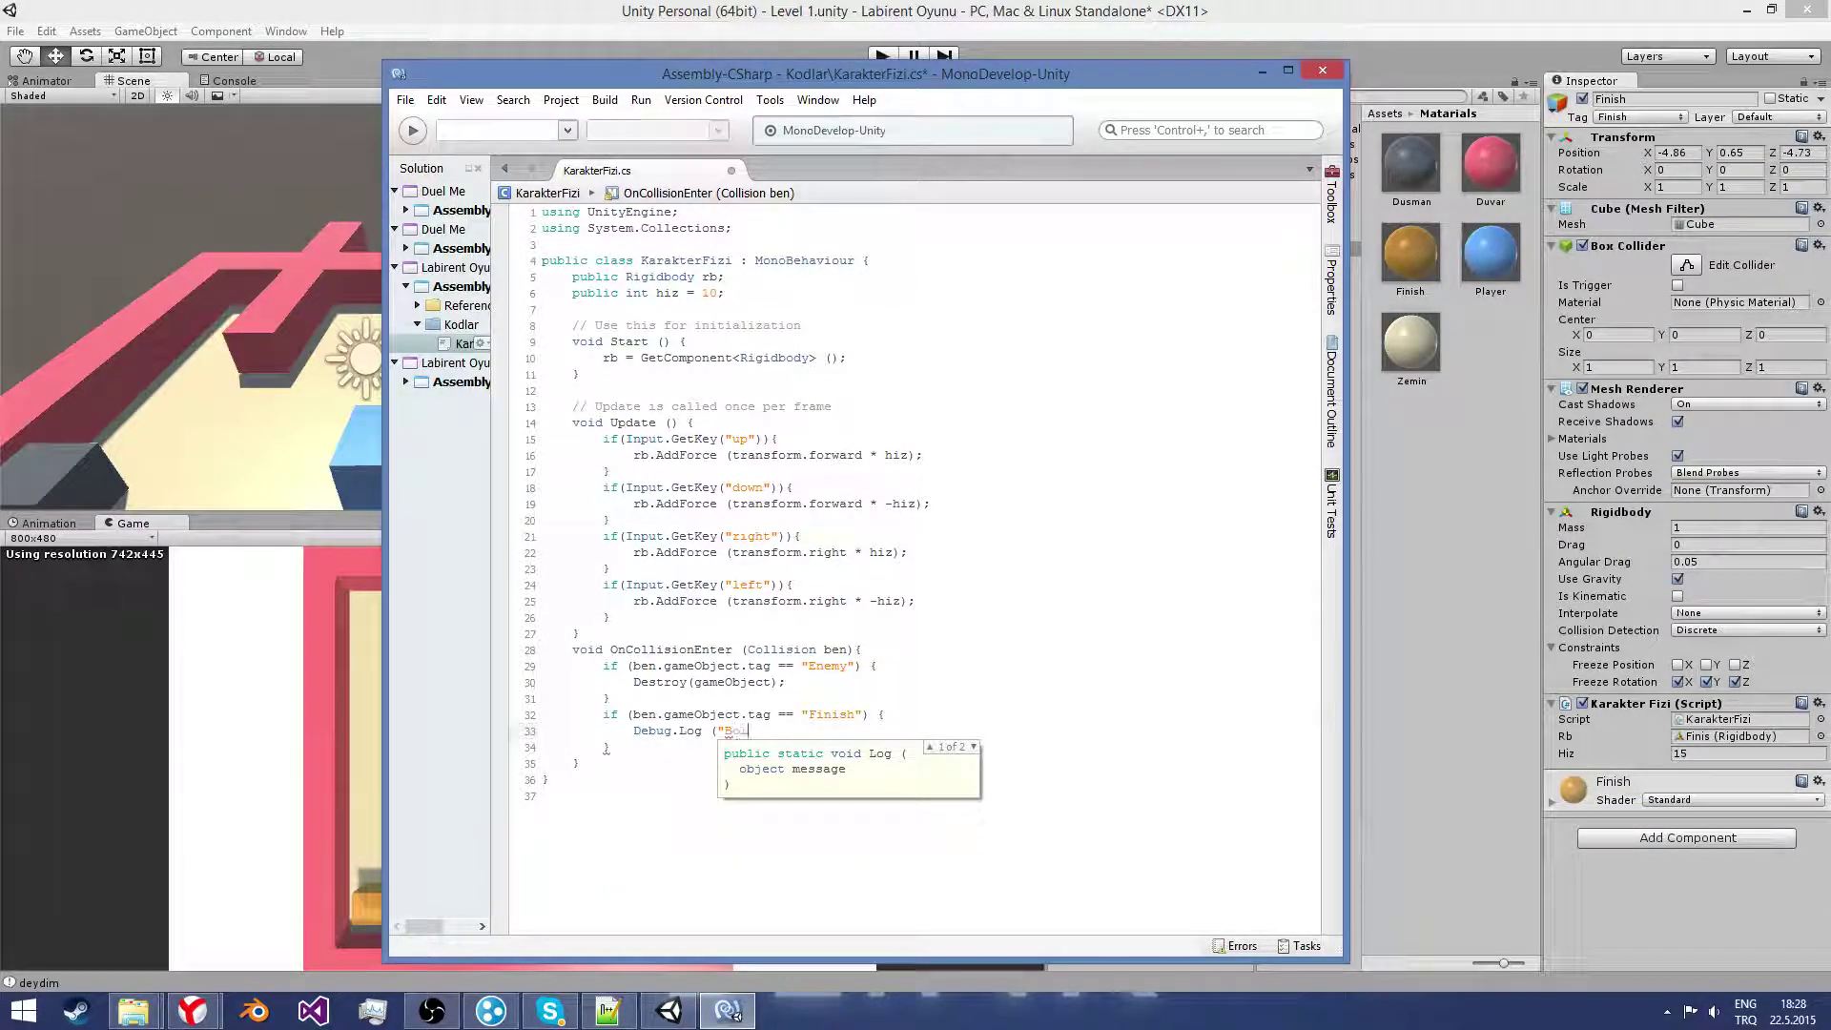
pyautogui.write('um bitti "')
pyautogui.write(')')
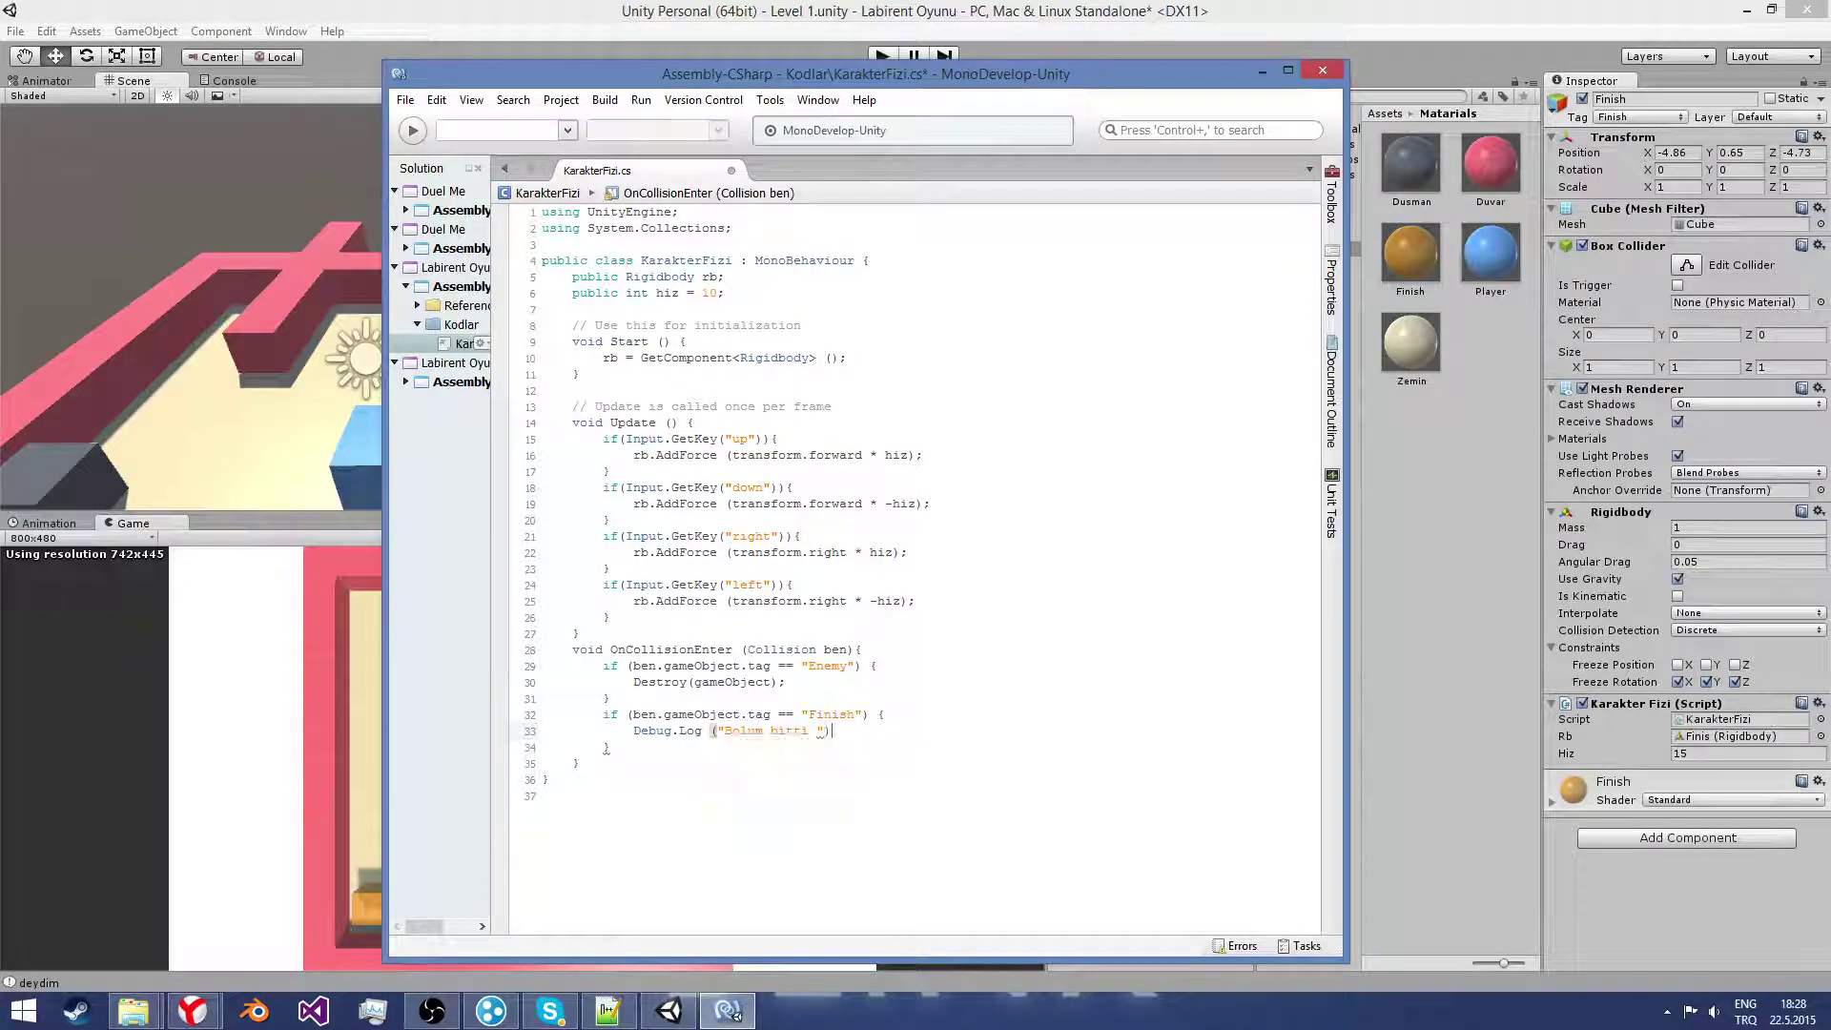
pyautogui.write(';')
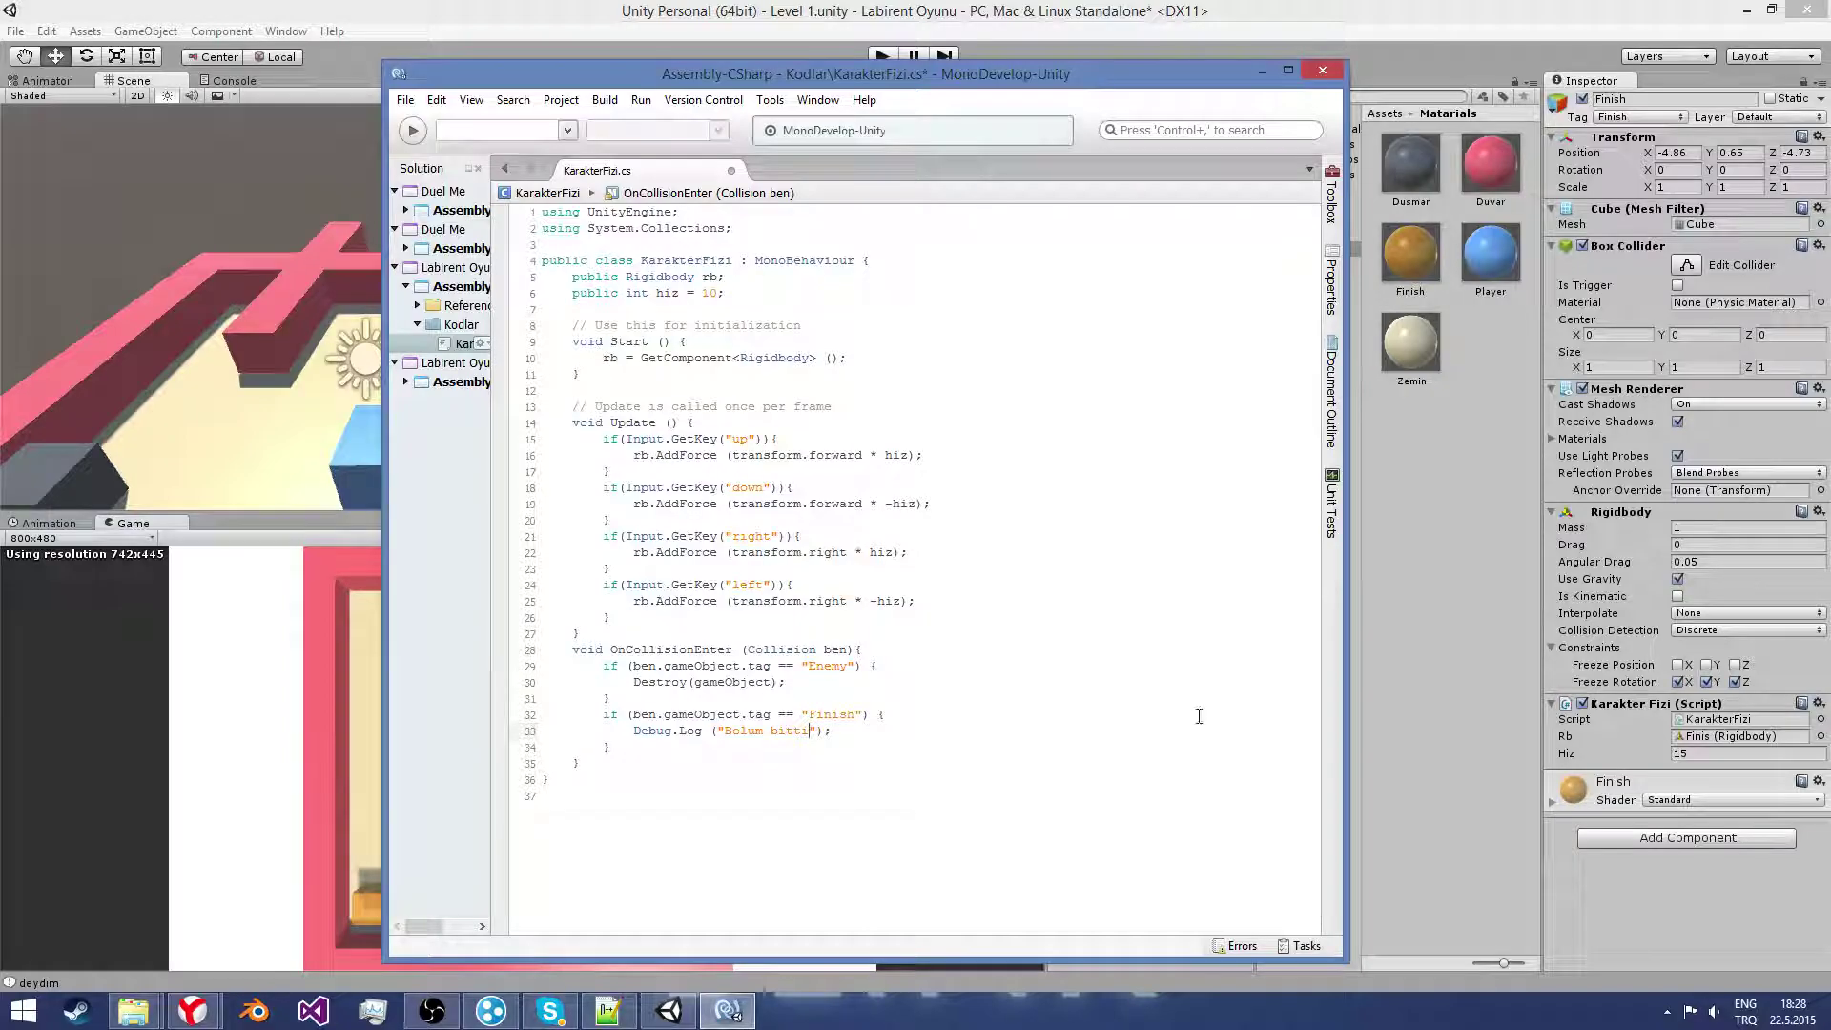
pyautogui.click(954, 702)
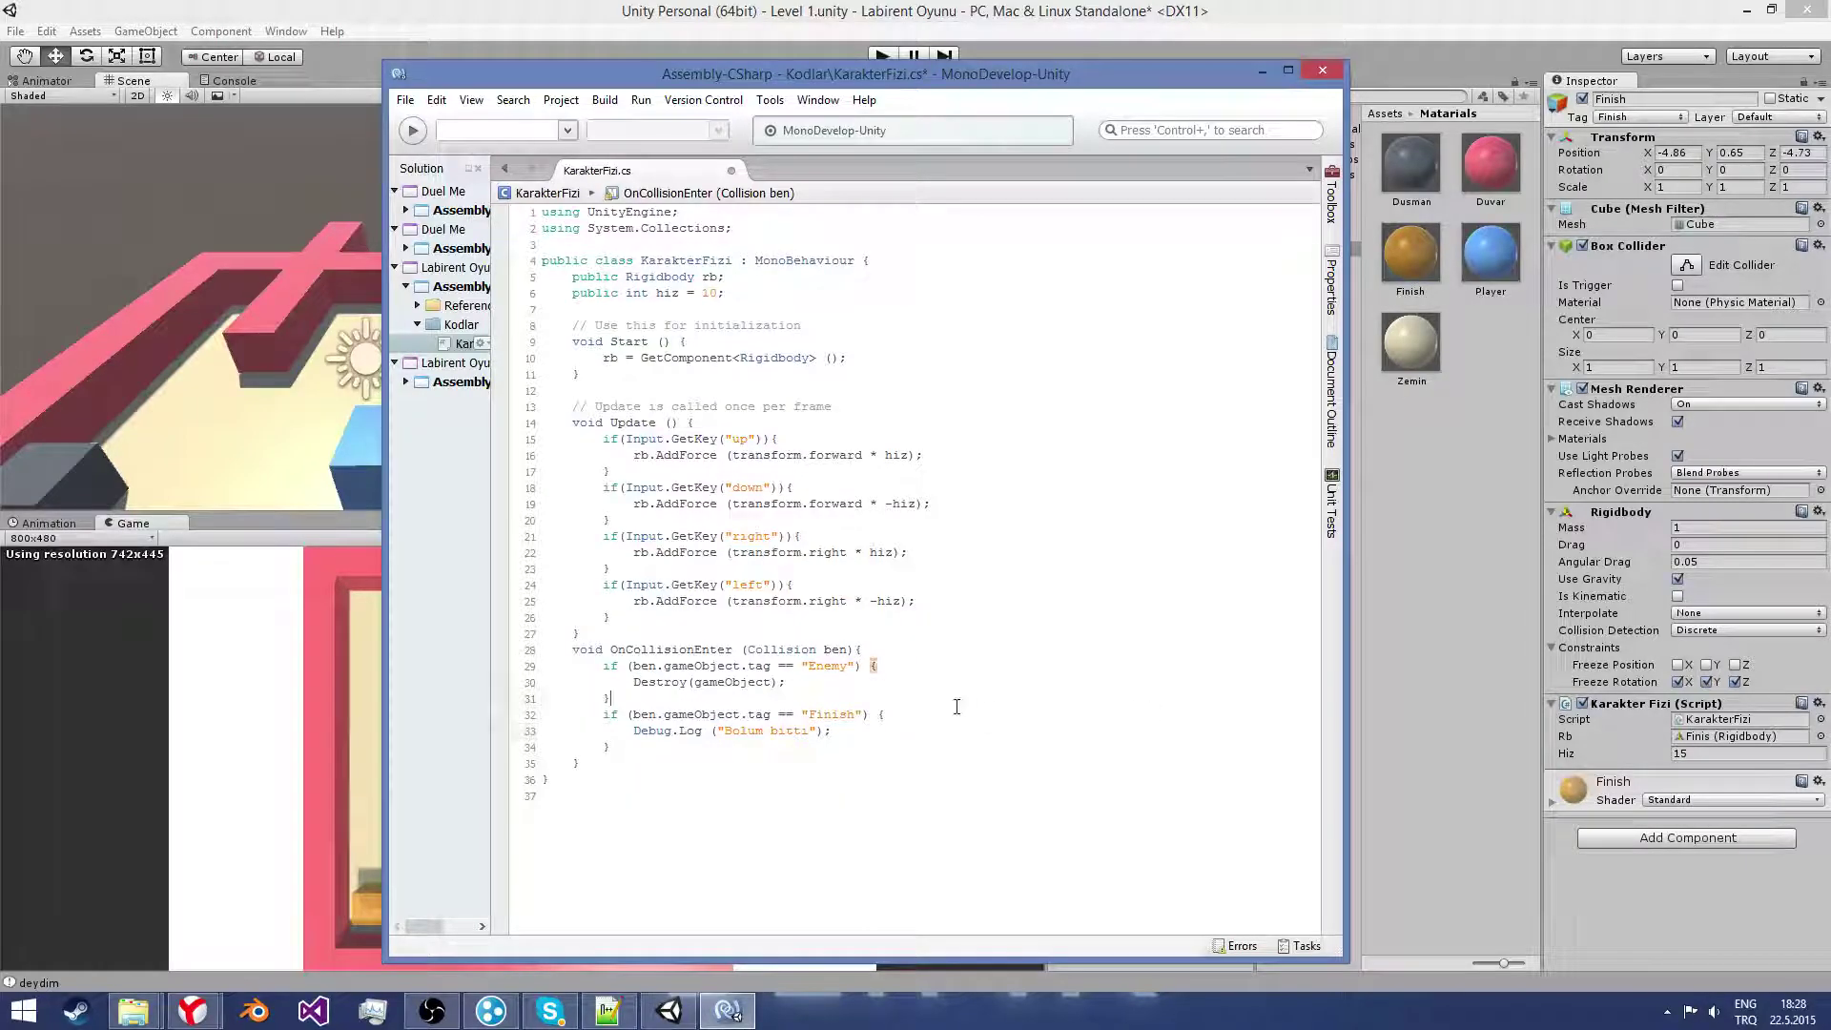
pyautogui.click(1264, 70)
# Step: Run a quick test with the Console shown, then remove the Karakter Fizi script from the Finish cube
pyautogui.click(881, 56)
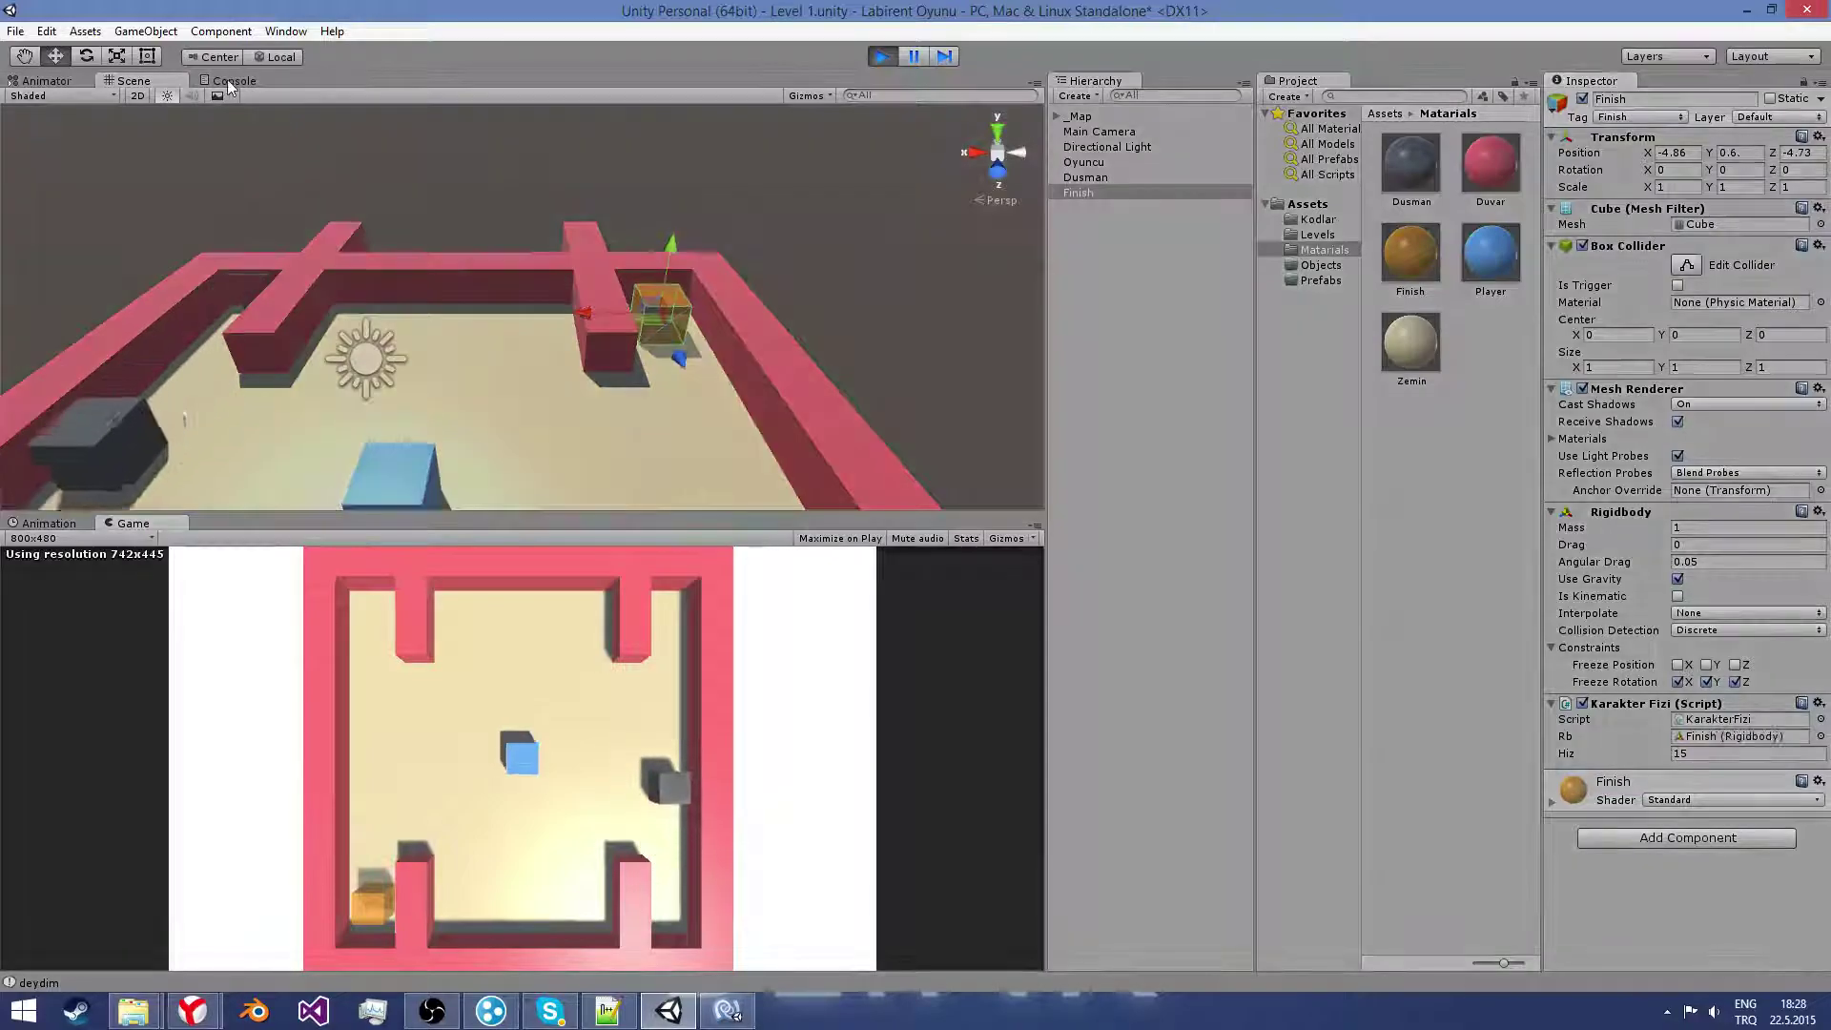
pyautogui.click(229, 83)
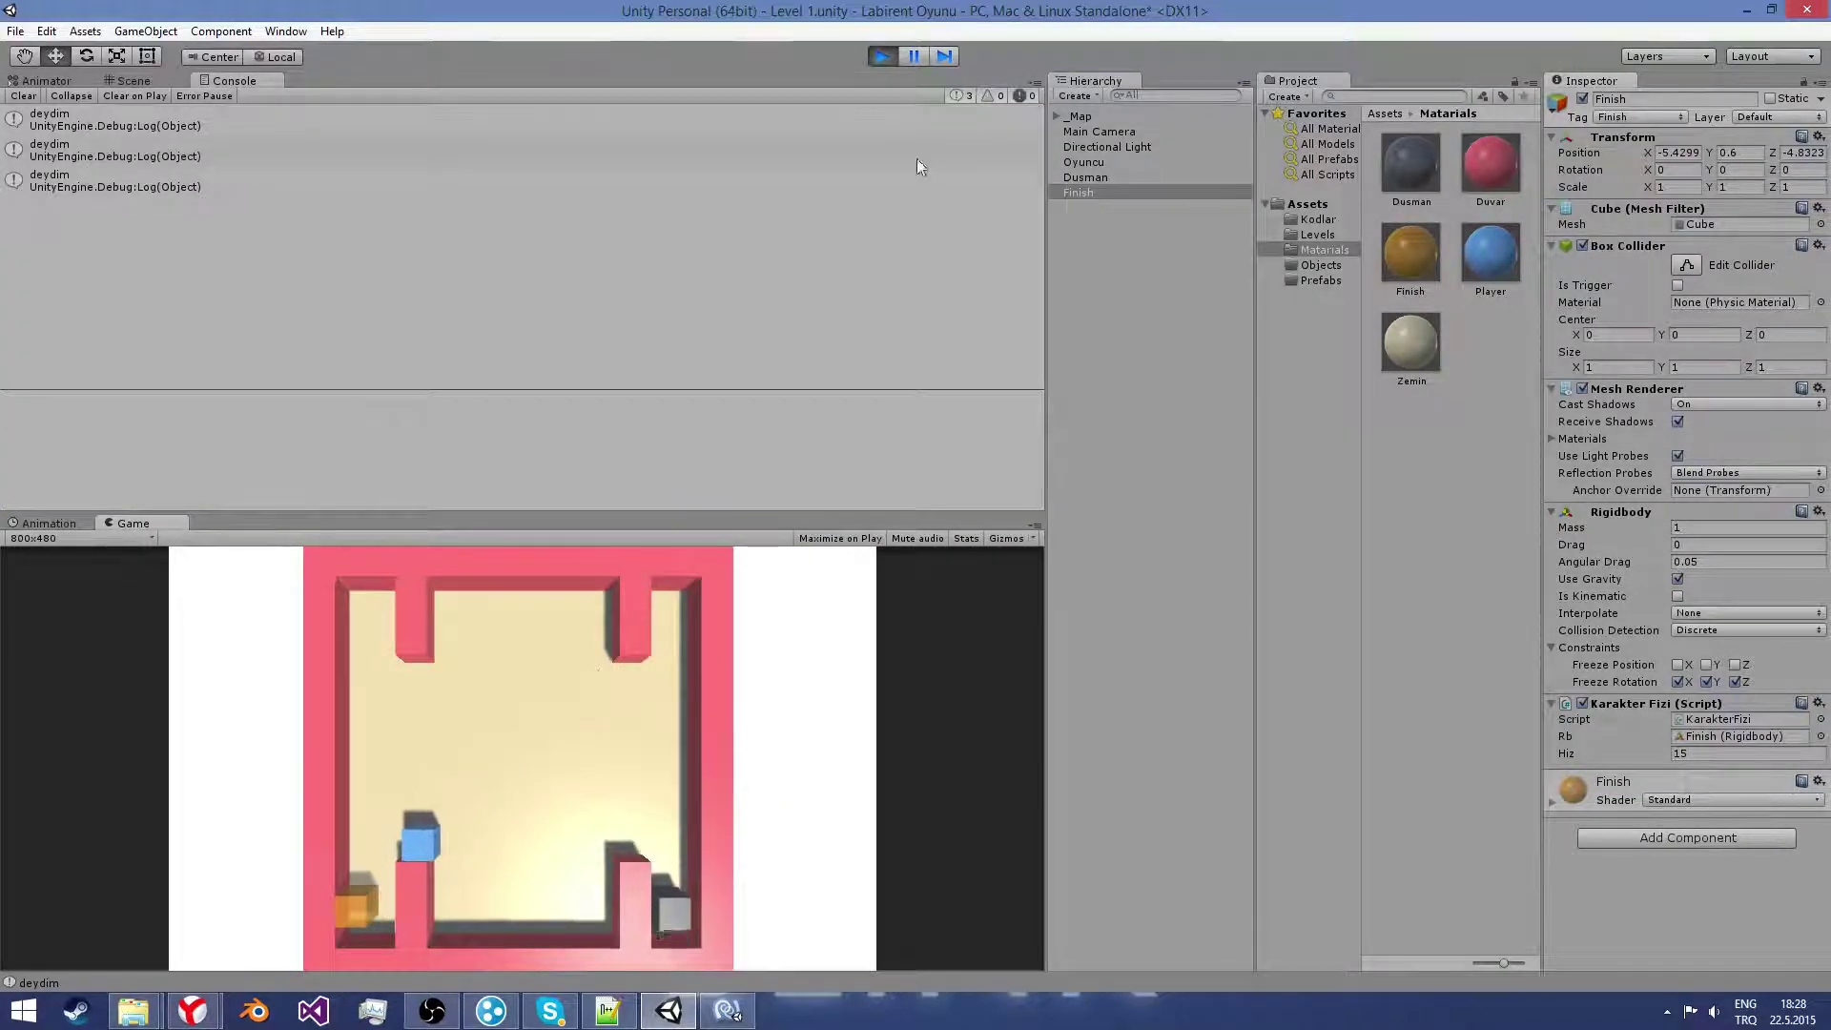
pyautogui.click(882, 57)
pyautogui.click(1075, 191)
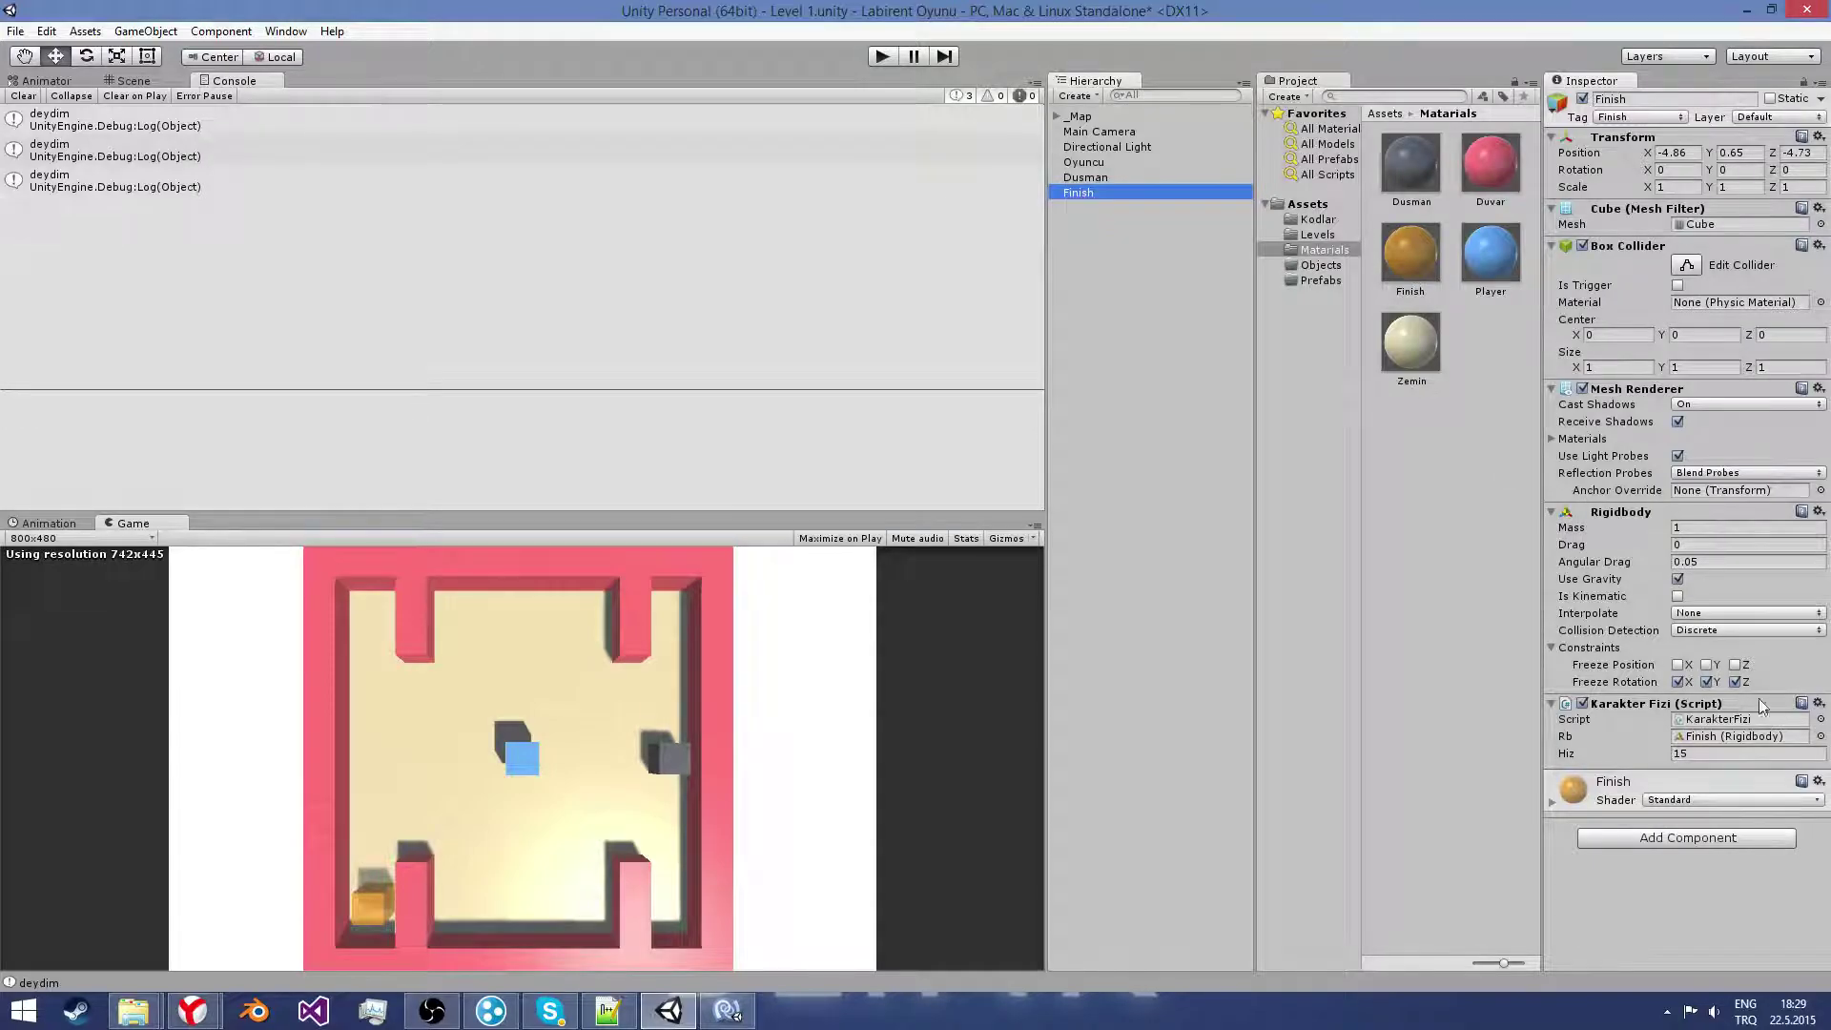
pyautogui.click(1818, 703)
pyautogui.click(1765, 750)
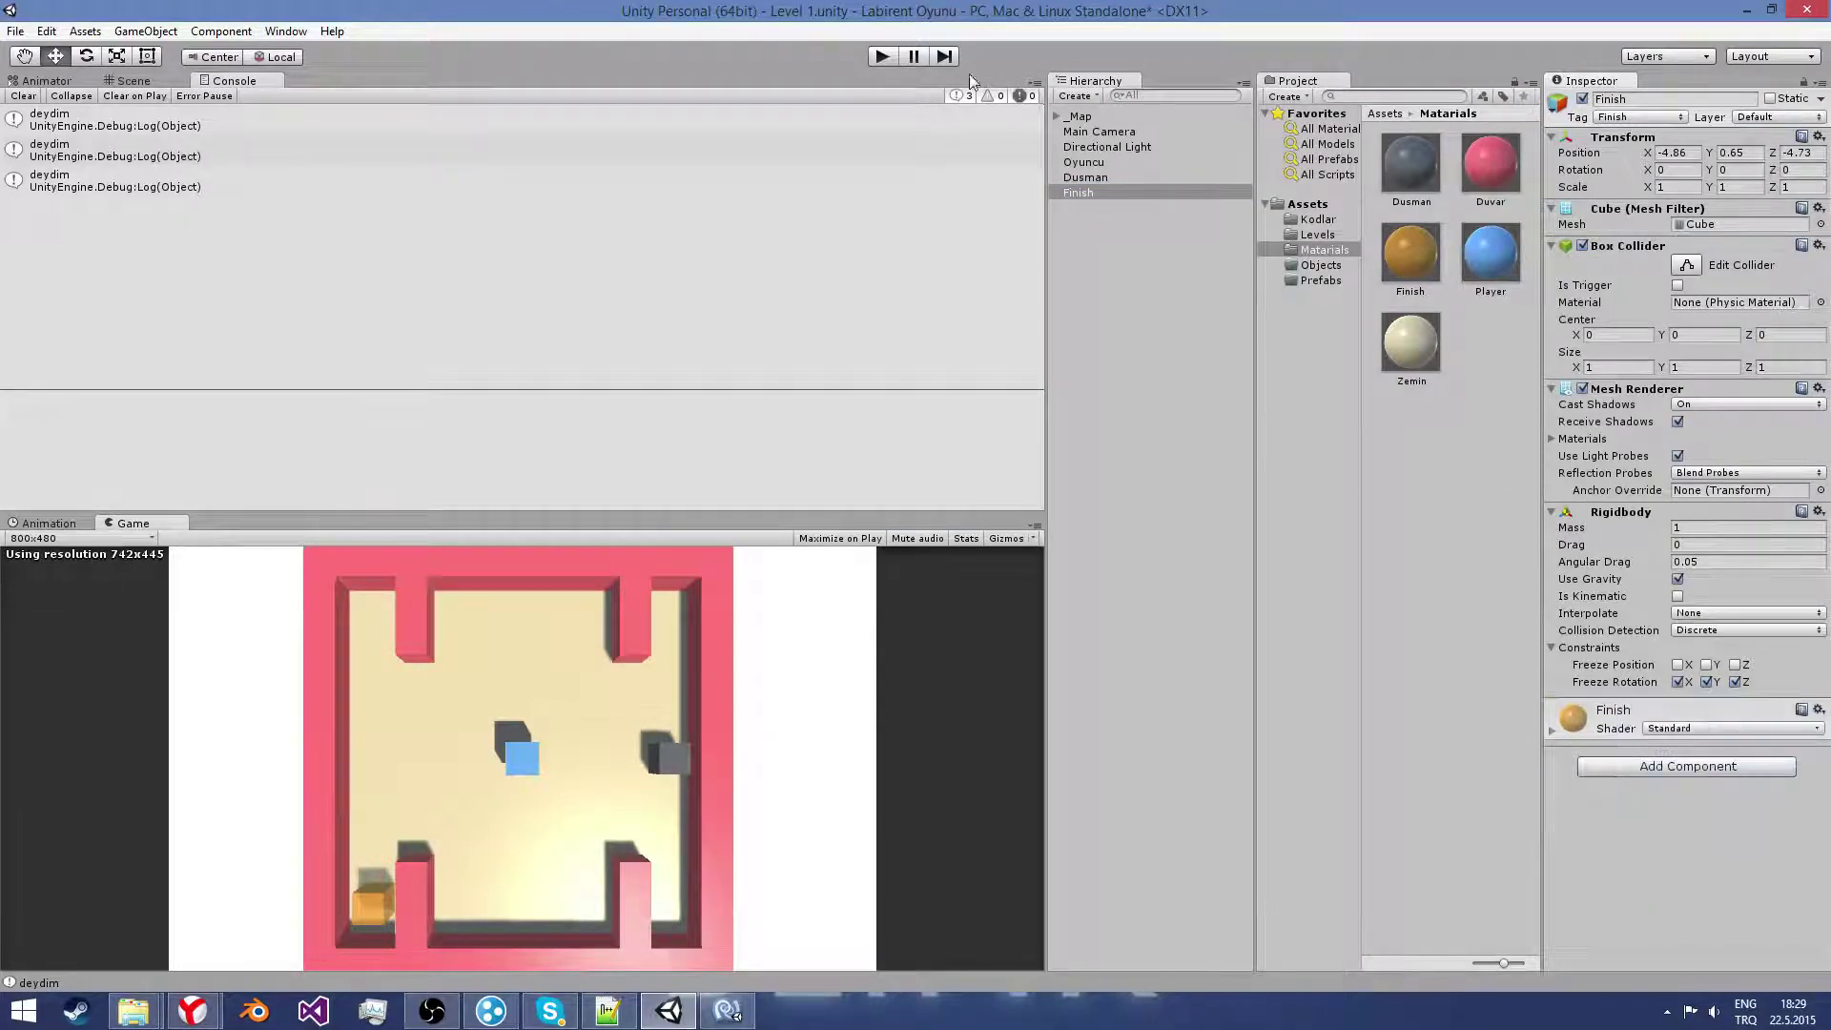
# Step: Play-test twice, steering the player onto the Finish cube with arrow keys to log "Bolum bitti"
pyautogui.click(896, 59)
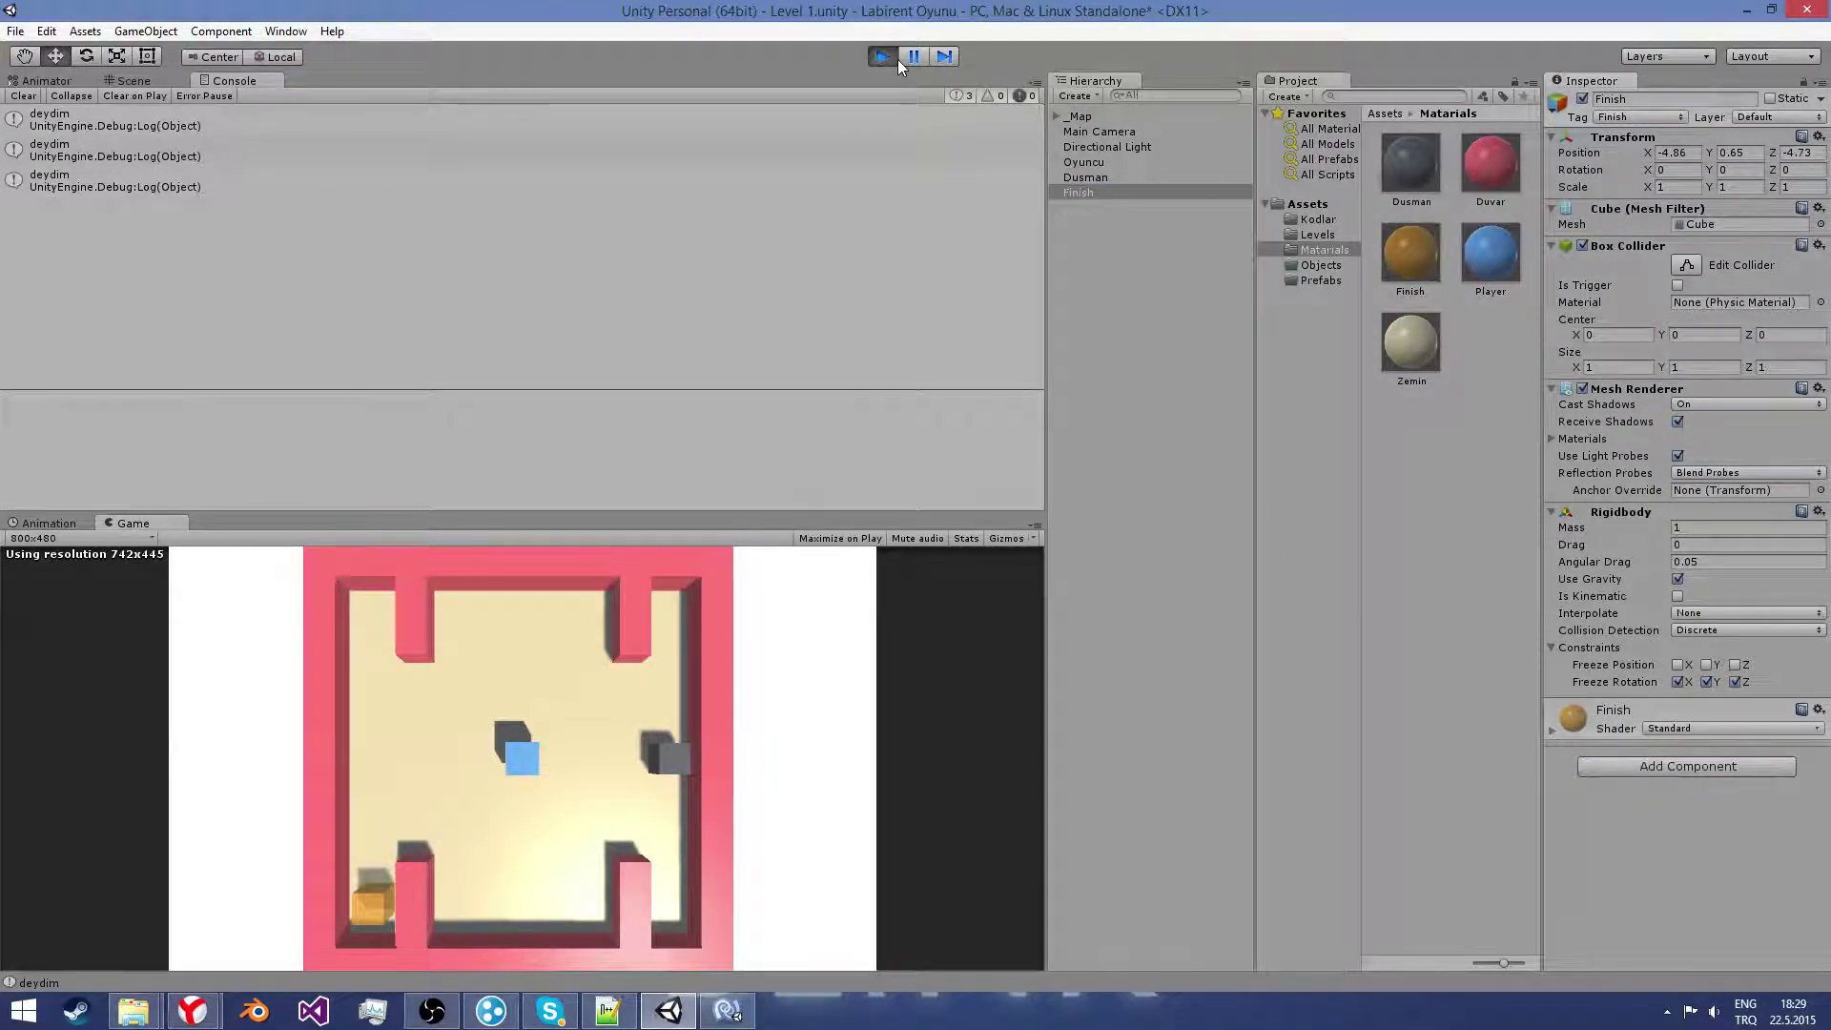
pyautogui.press('Left')
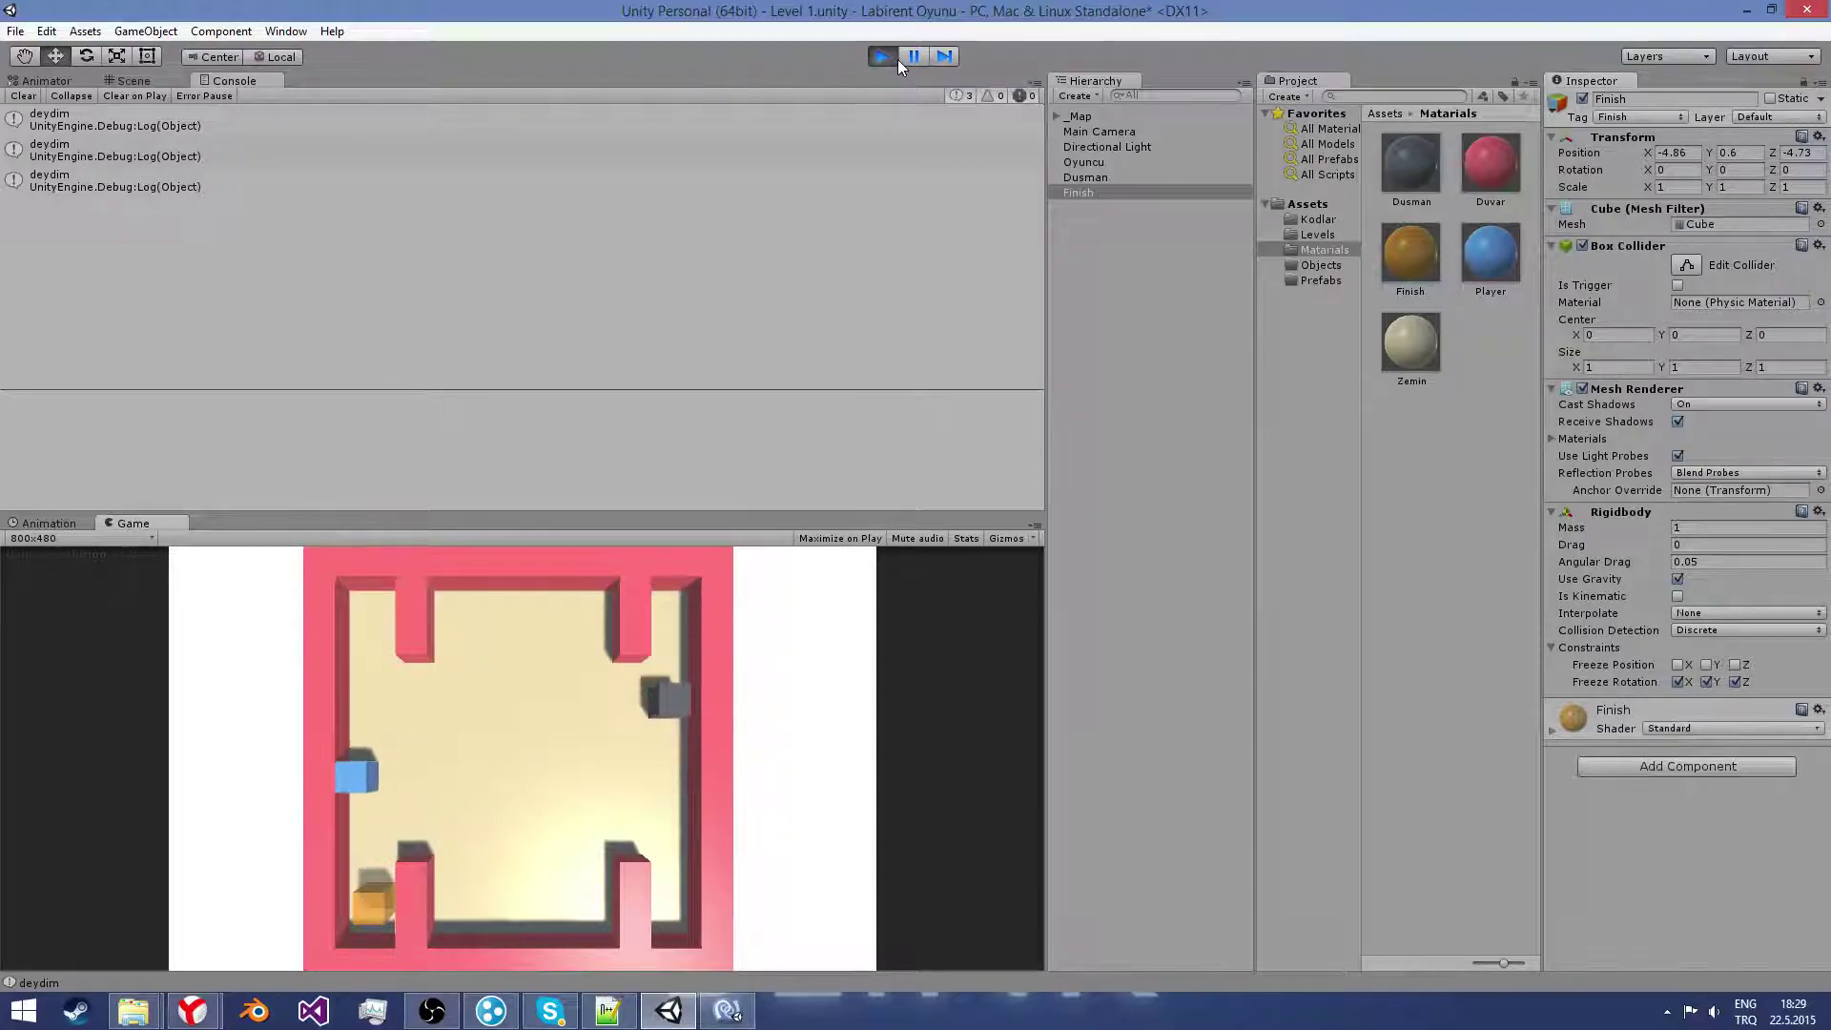
pyautogui.press('Down')
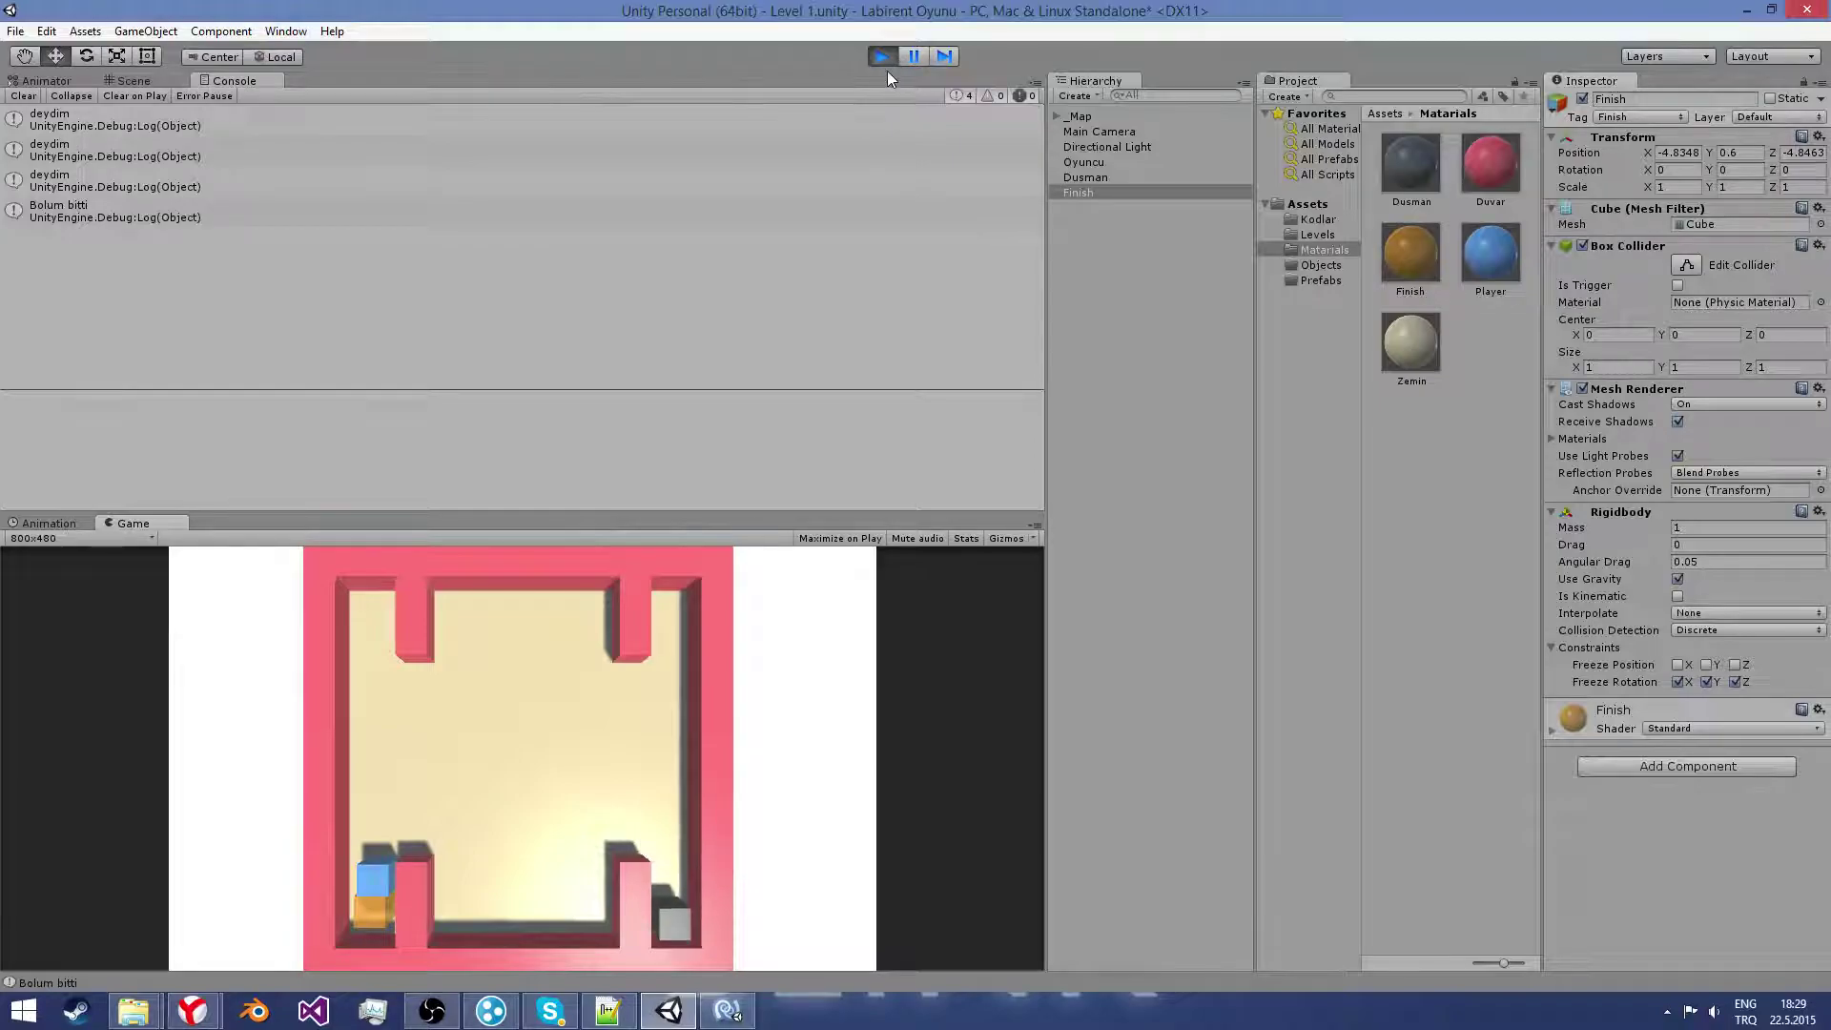
pyautogui.click(884, 60)
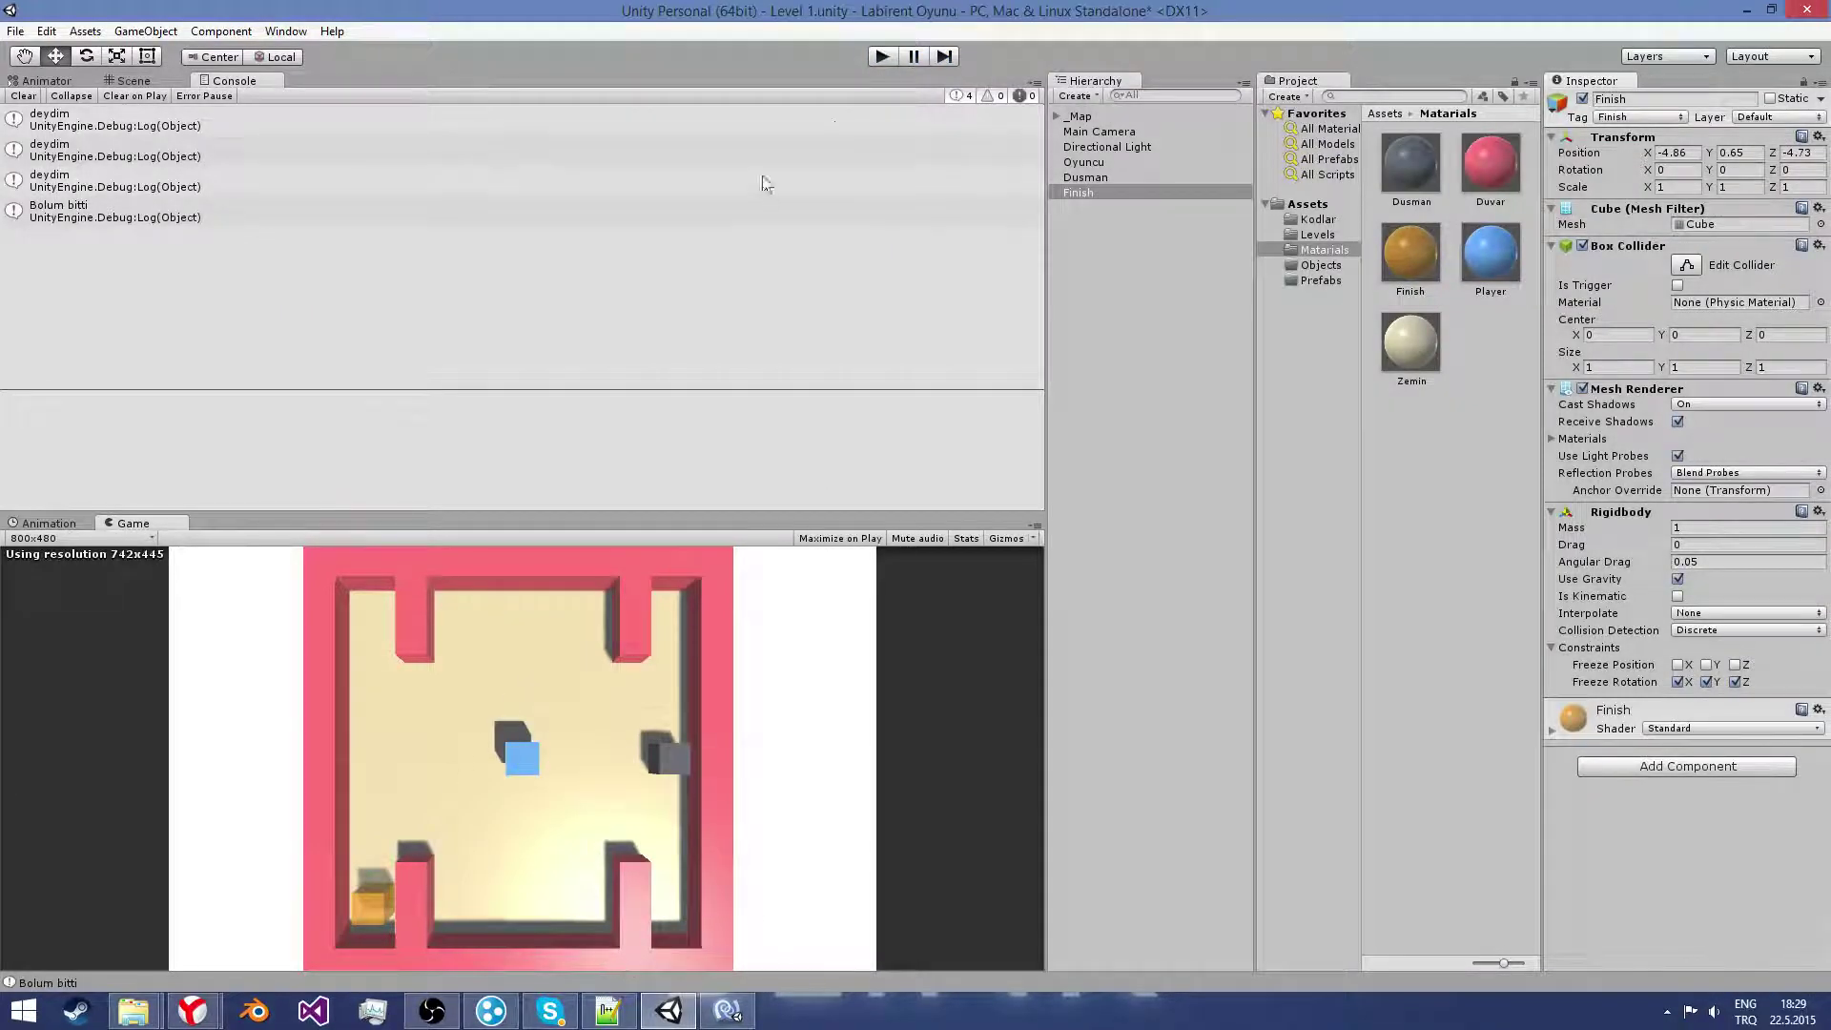
pyautogui.click(880, 59)
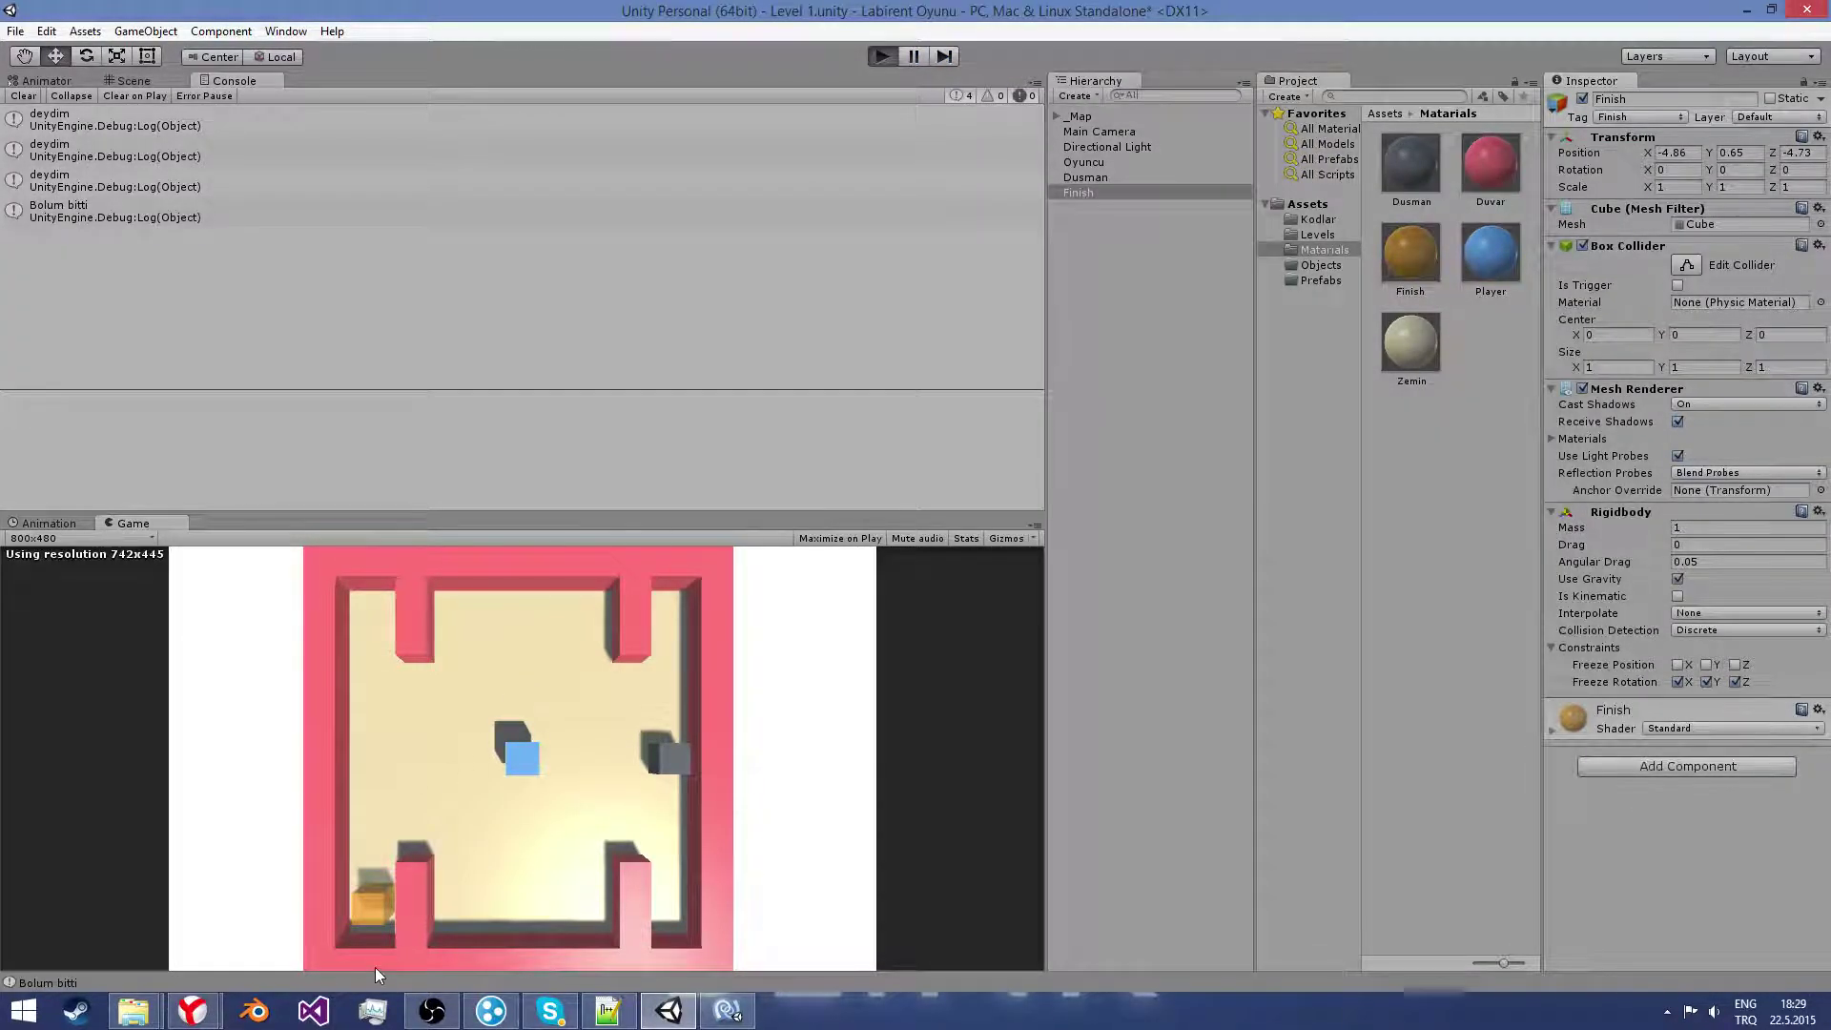
pyautogui.press('Left')
pyautogui.press('Down')
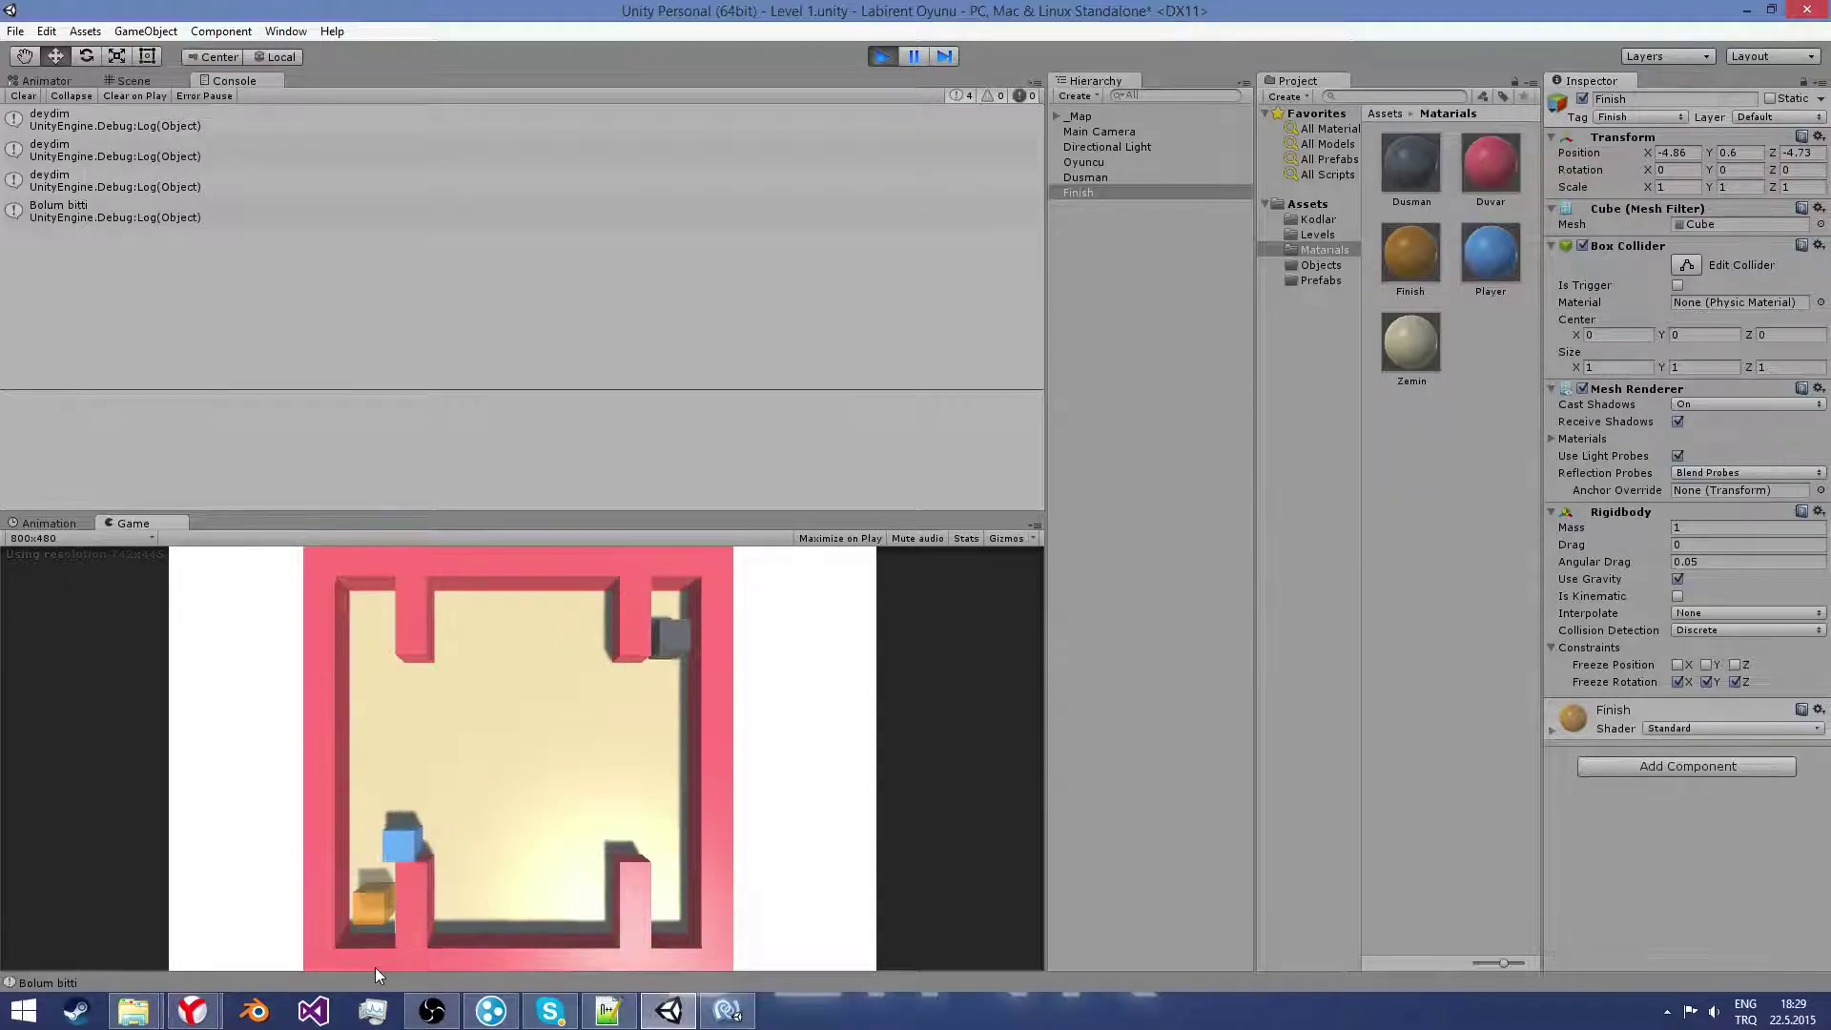
pyautogui.press('Left')
pyautogui.press('Down')
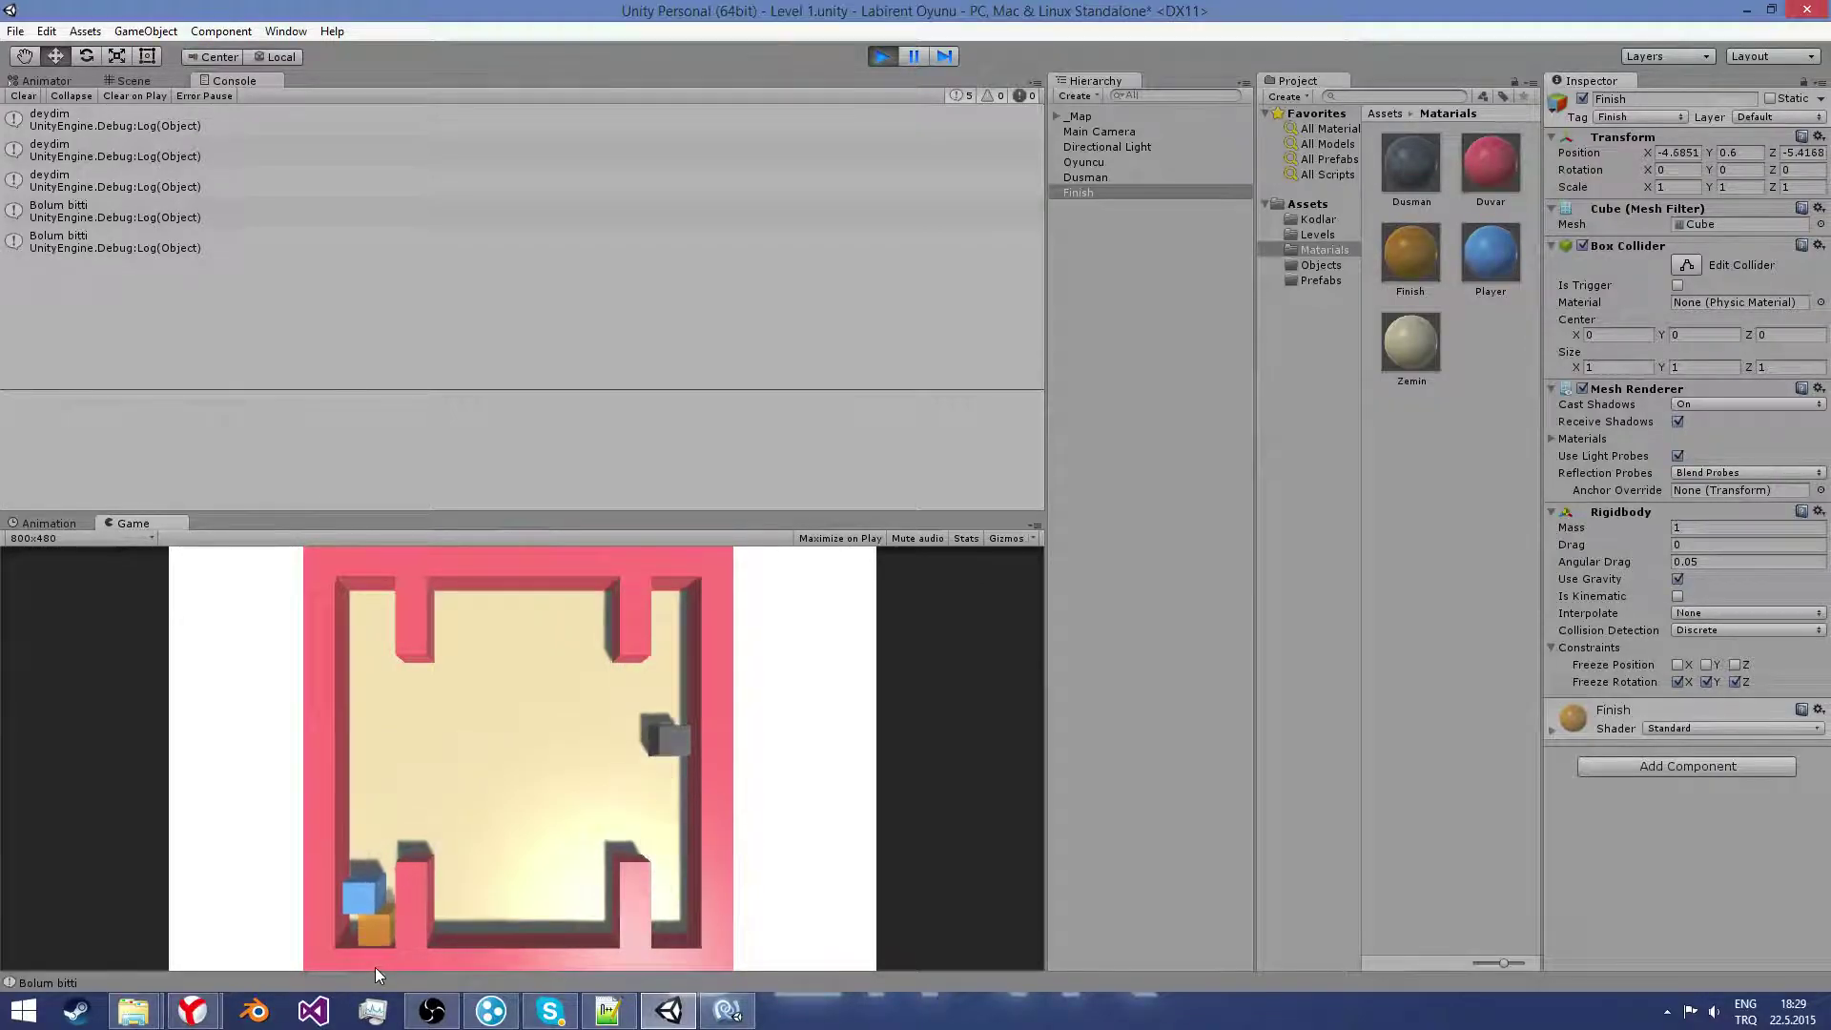
pyautogui.click(881, 59)
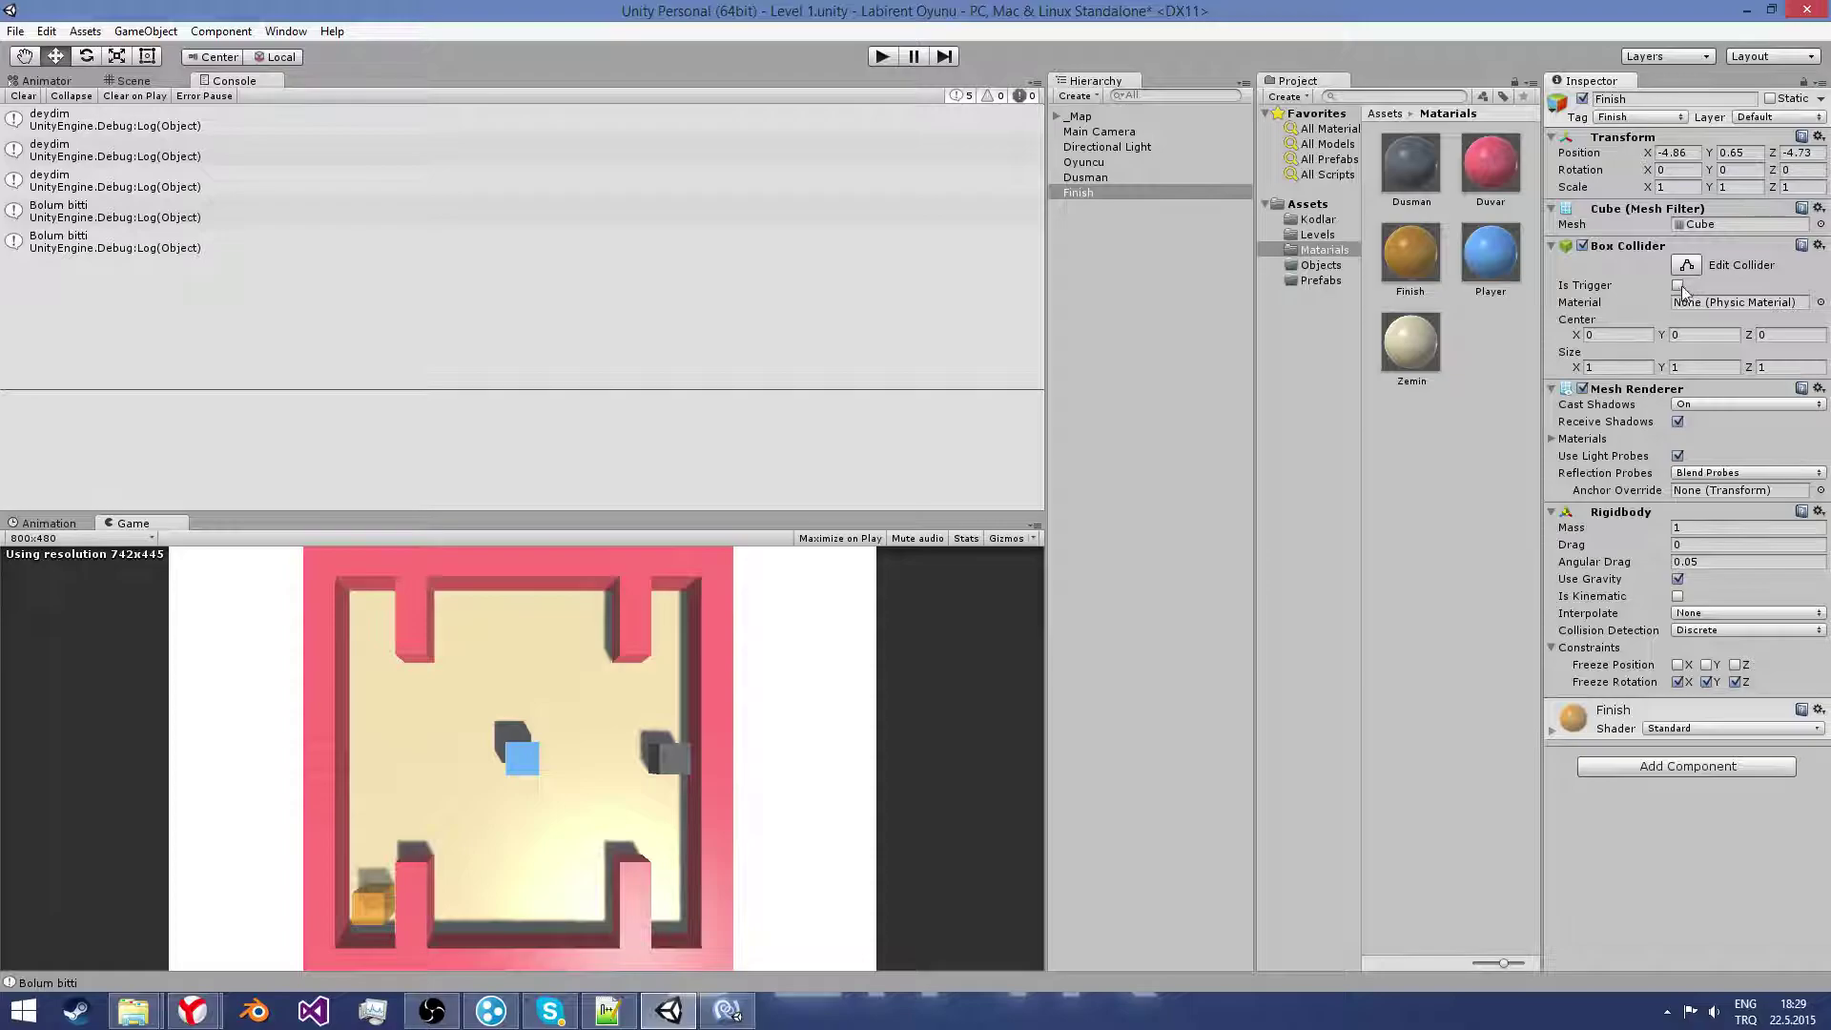
# Step: Frame the Finish cube in the Scene view and run a quick play test
pyautogui.click(113, 81)
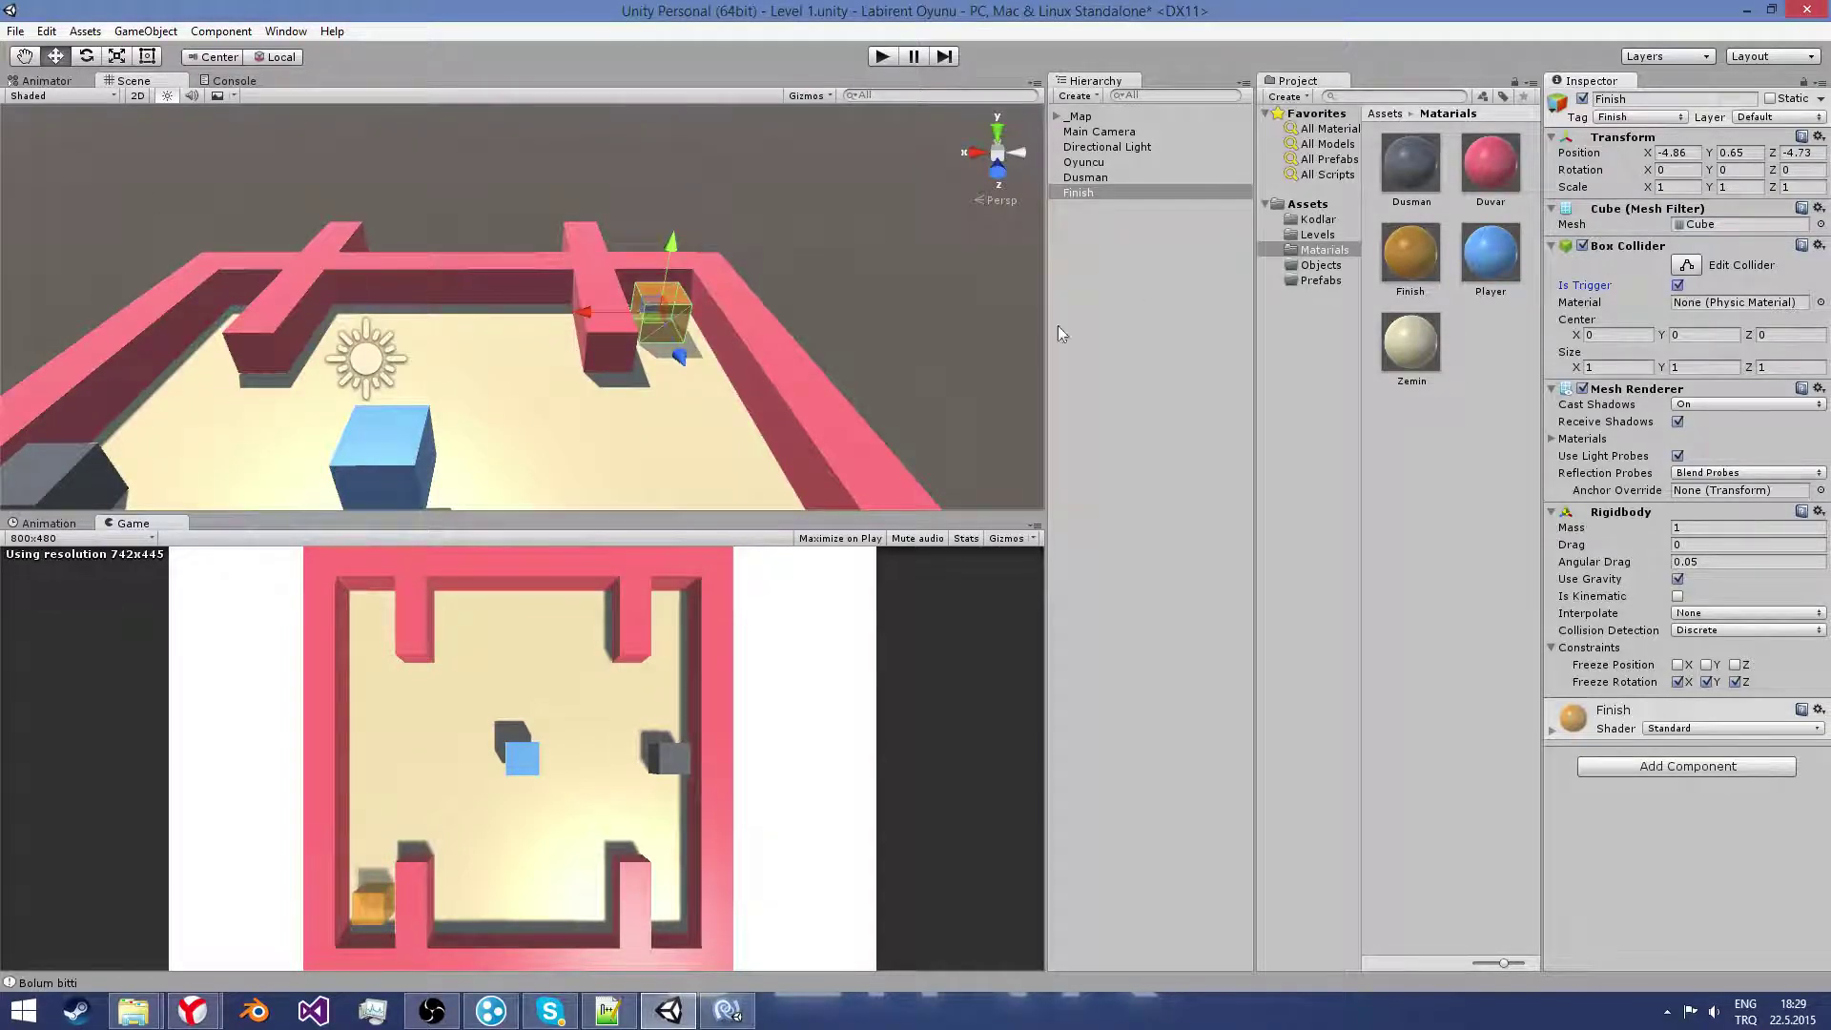
pyautogui.press('f')
pyautogui.click(890, 61)
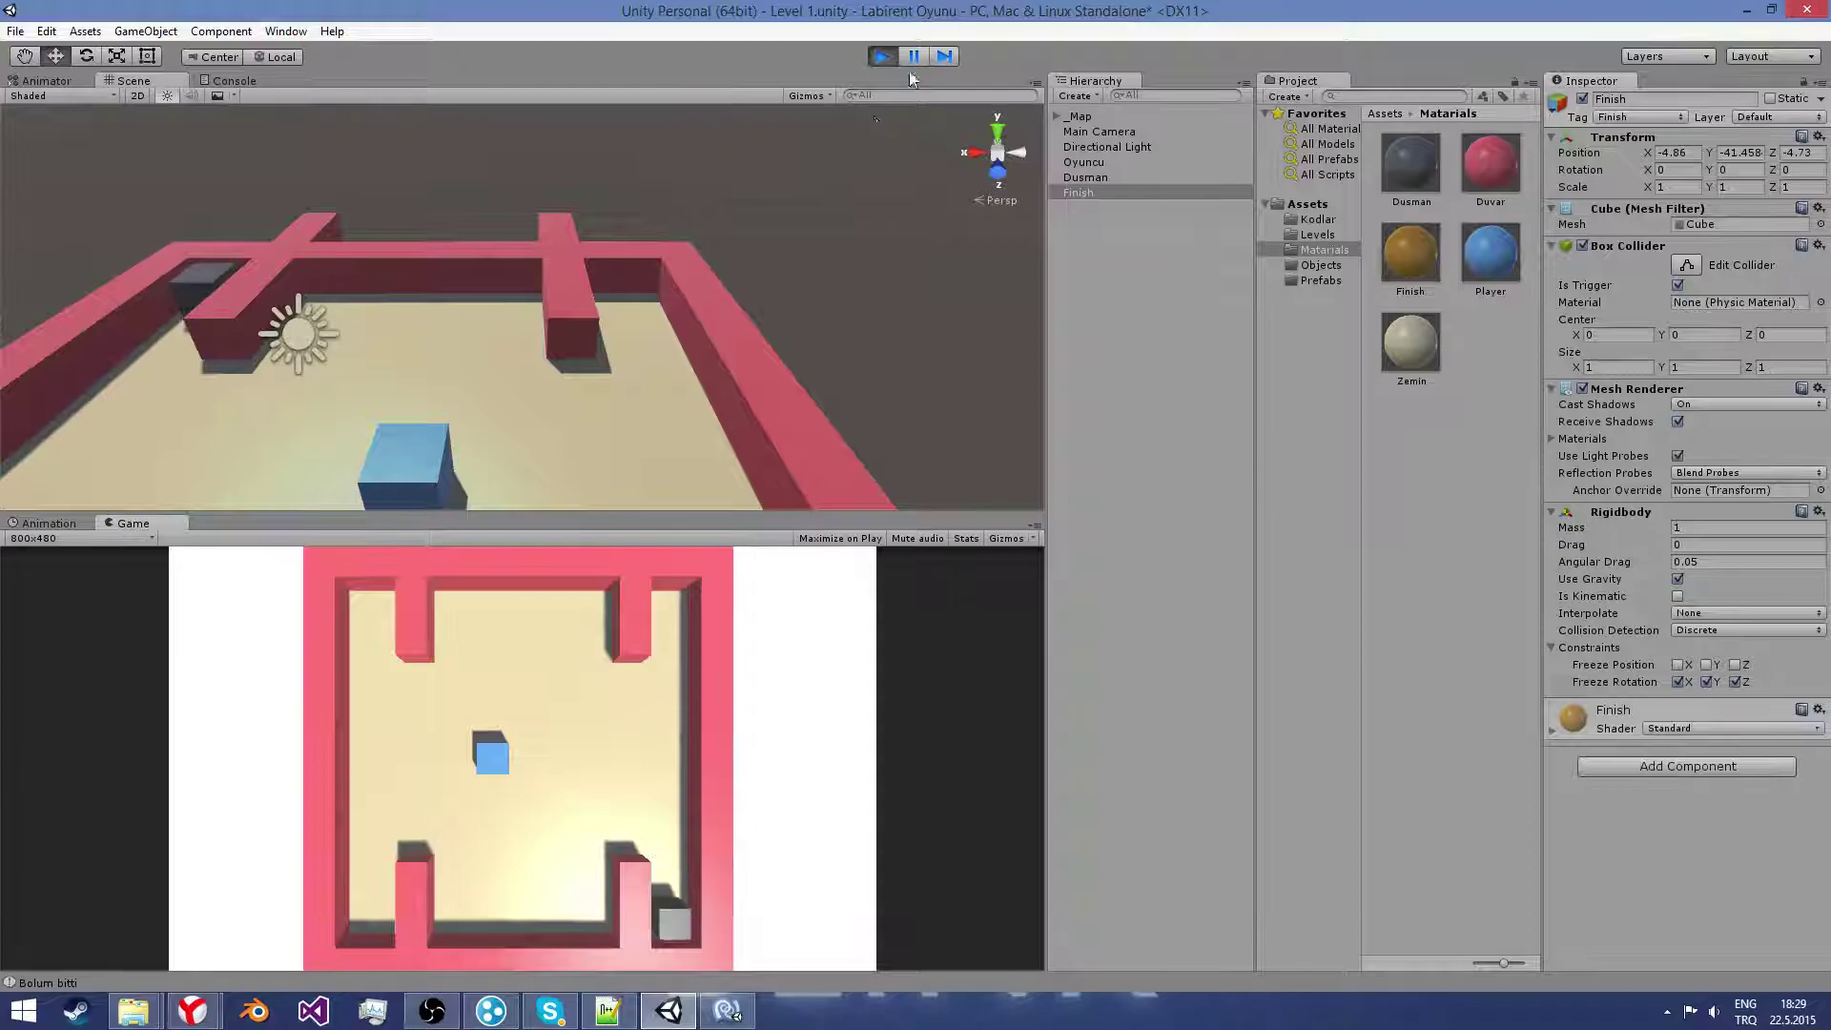
pyautogui.hotkey('ctrl', 'p')
pyautogui.moveTo(888, 379); pyautogui.dragTo(843, 319, button='right')
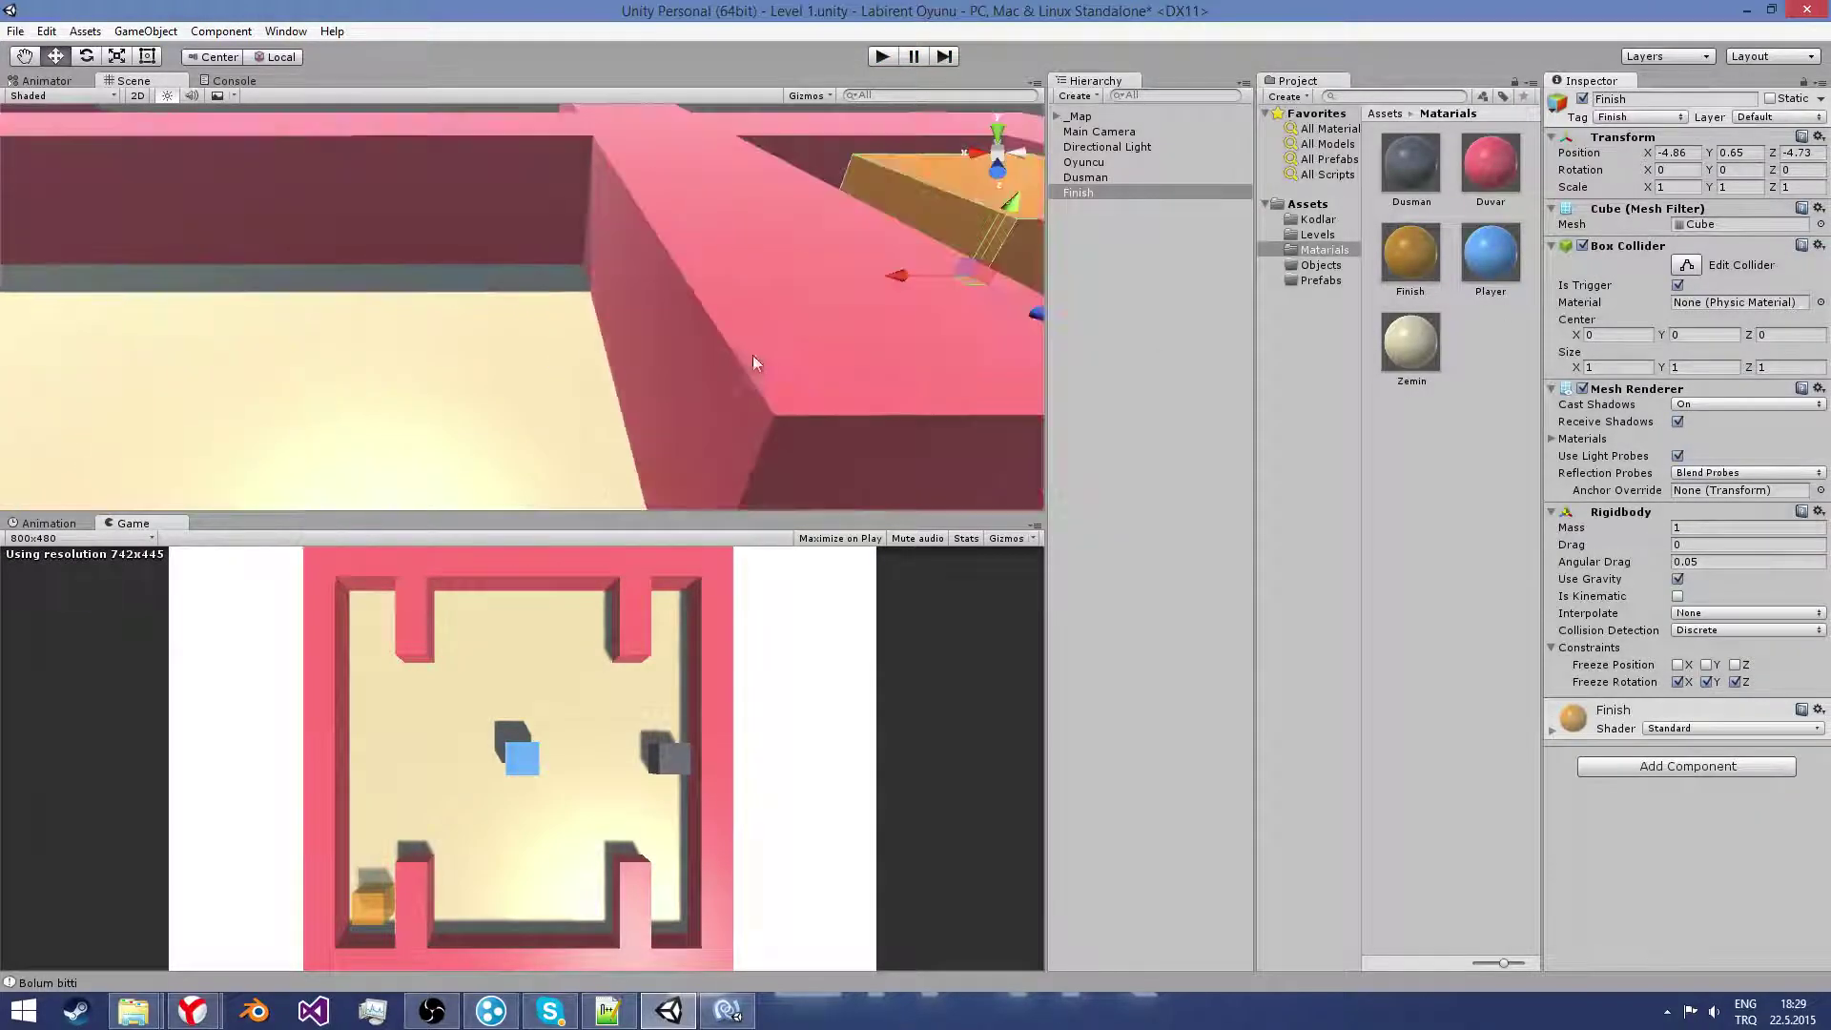
# Step: Remove the Finish cube's Rigidbody and raise the cube to Y 0.91
pyautogui.click(1818, 513)
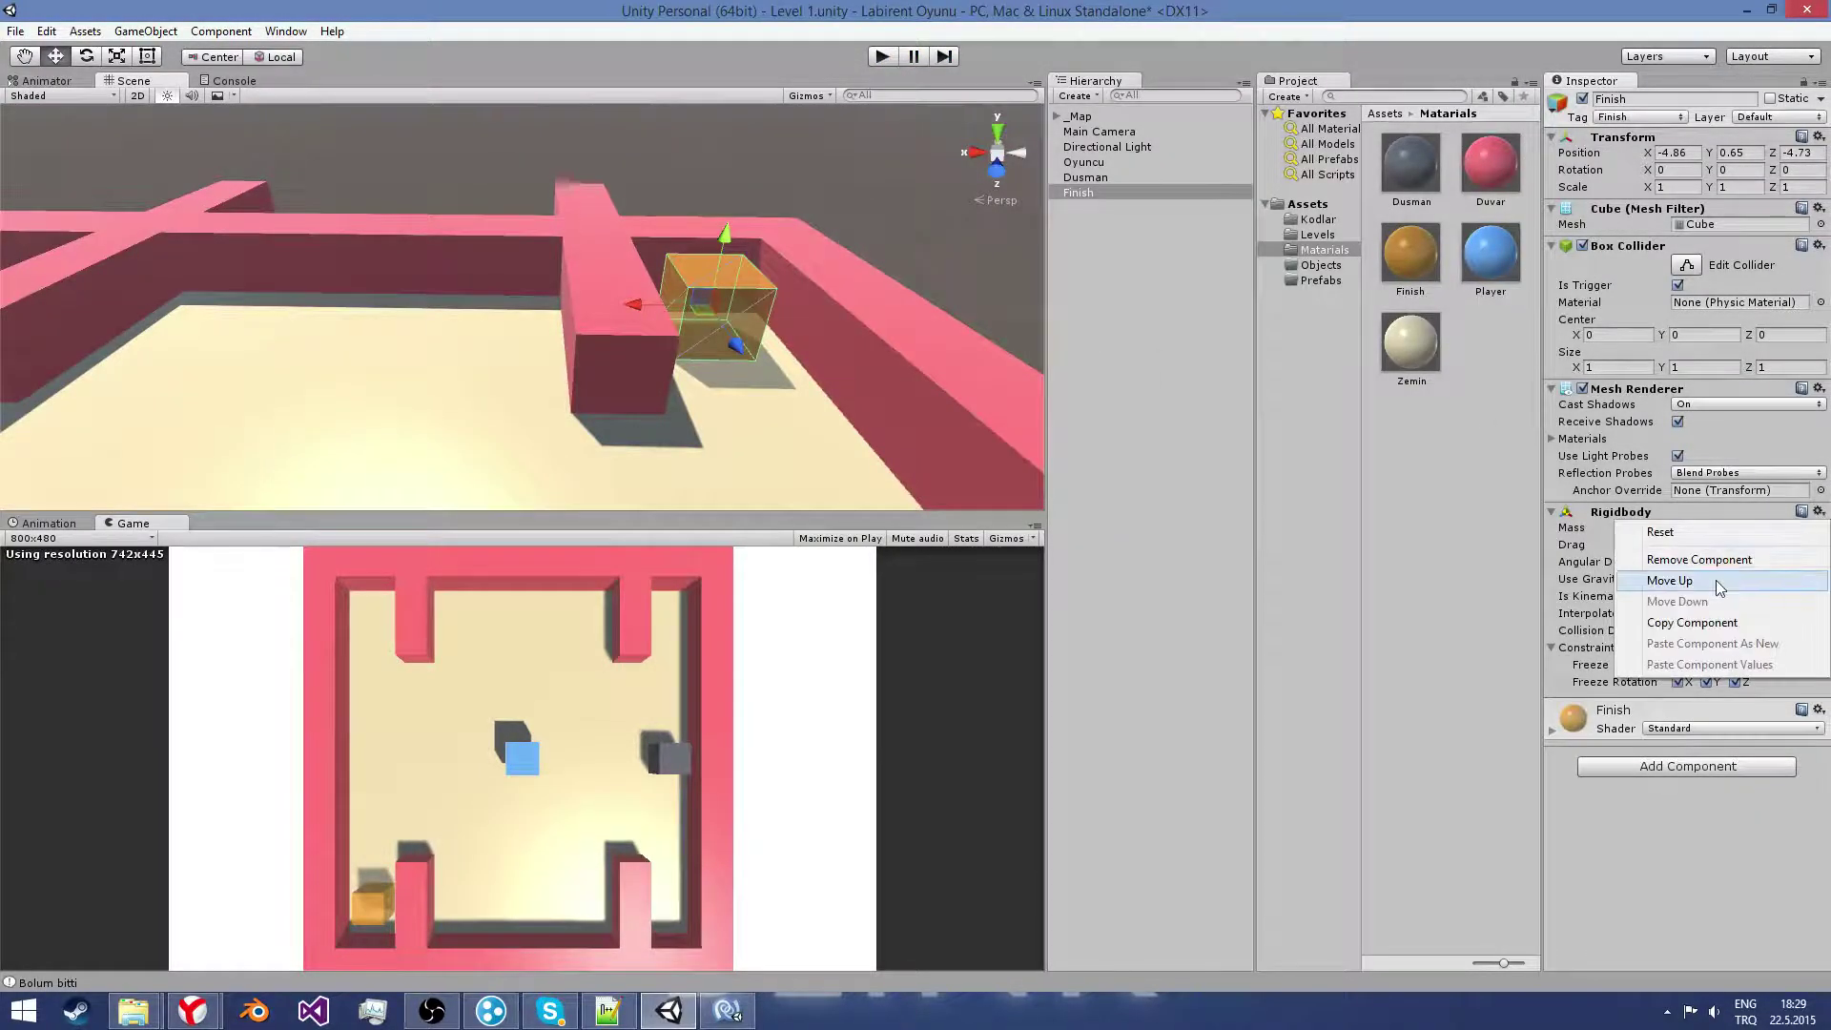
pyautogui.click(1678, 562)
pyautogui.moveTo(719, 239); pyautogui.dragTo(722, 225)
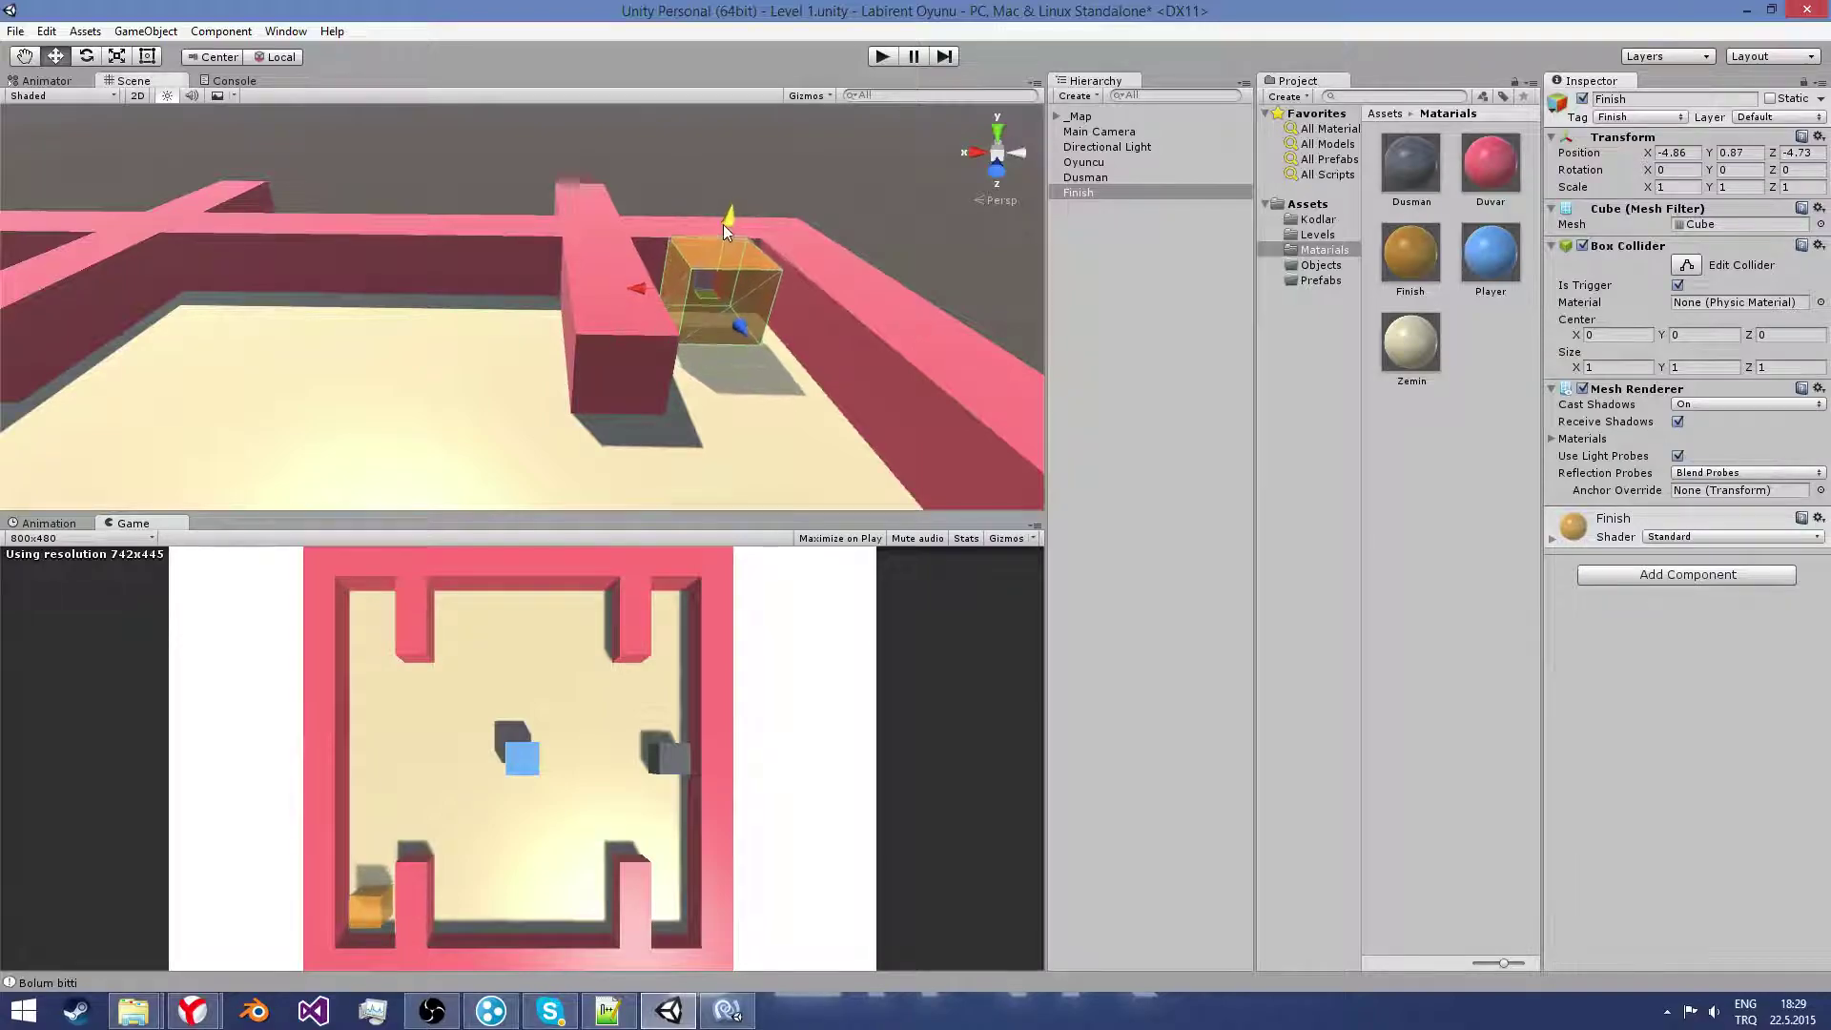
pyautogui.scroll(-2, 826, 262)
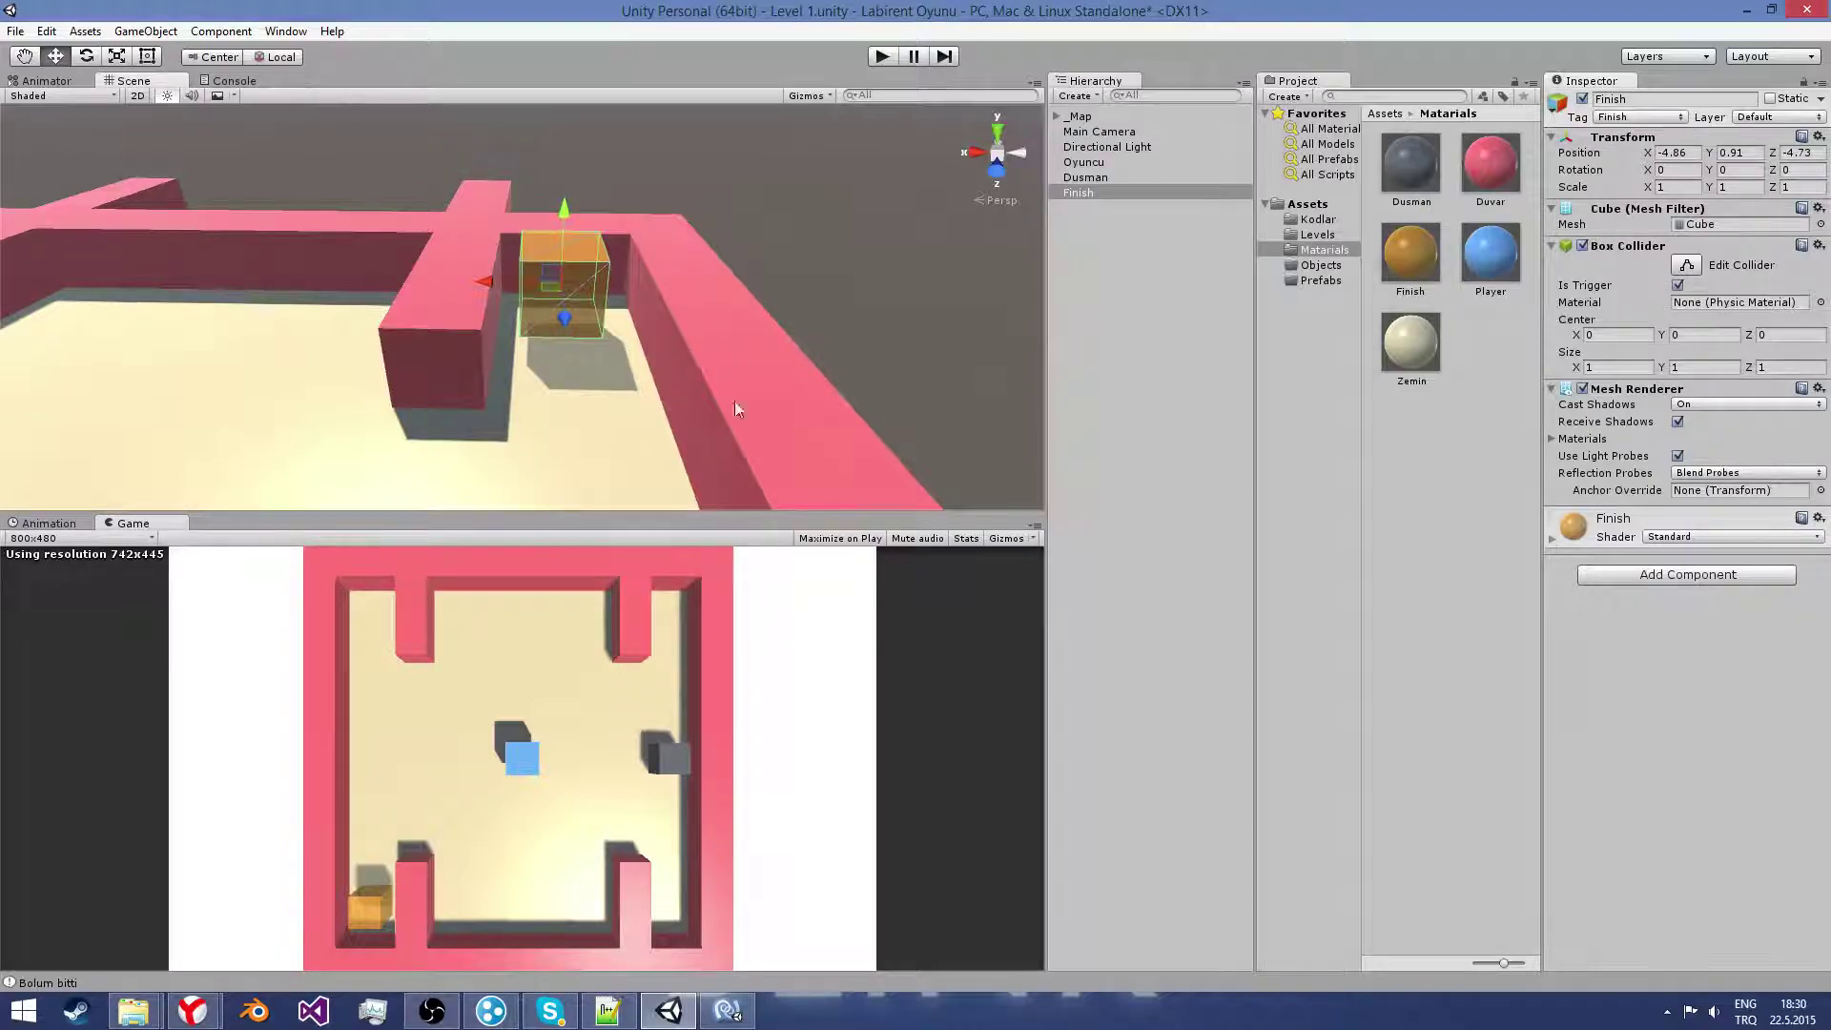
# Step: Play Level 1 and steer the player cube toward the Finish cube with the arrow keys
pyautogui.scroll(5, 734, 403)
pyautogui.scroll(-3, 903, 173)
pyautogui.click(885, 56)
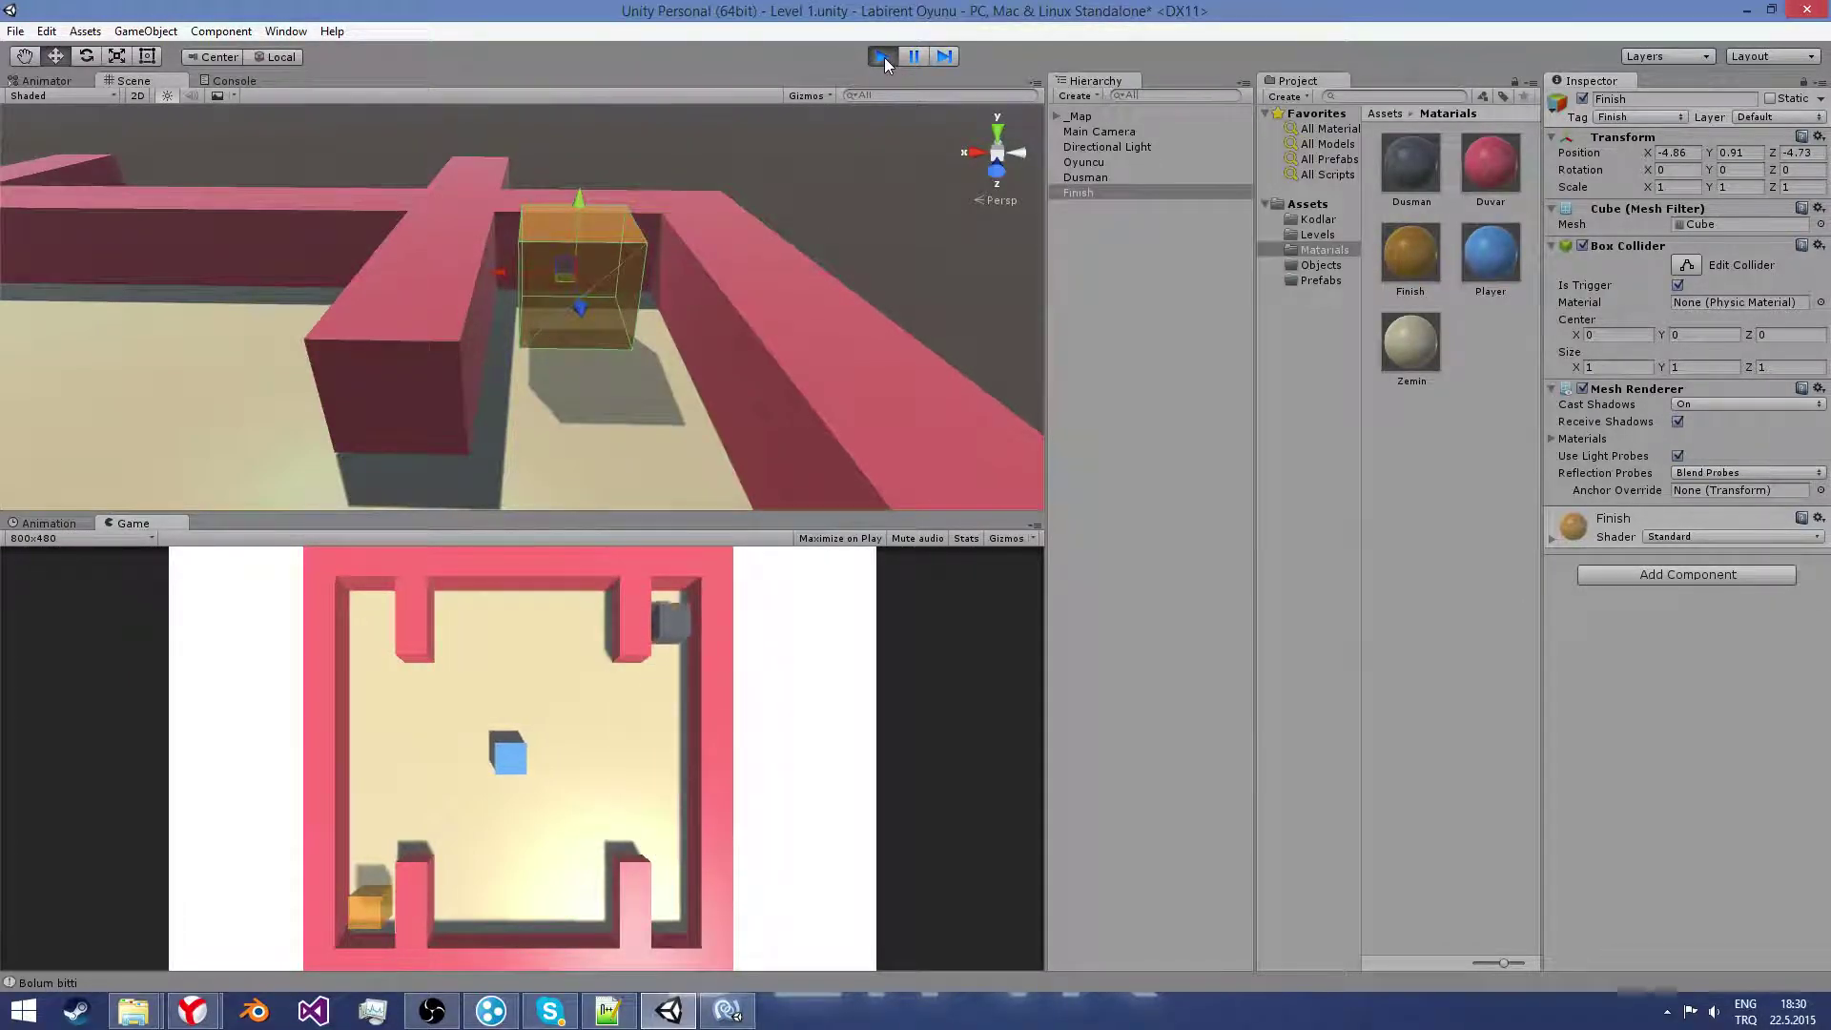
pyautogui.press('Left')
pyautogui.press('Down')
pyautogui.press('Down')
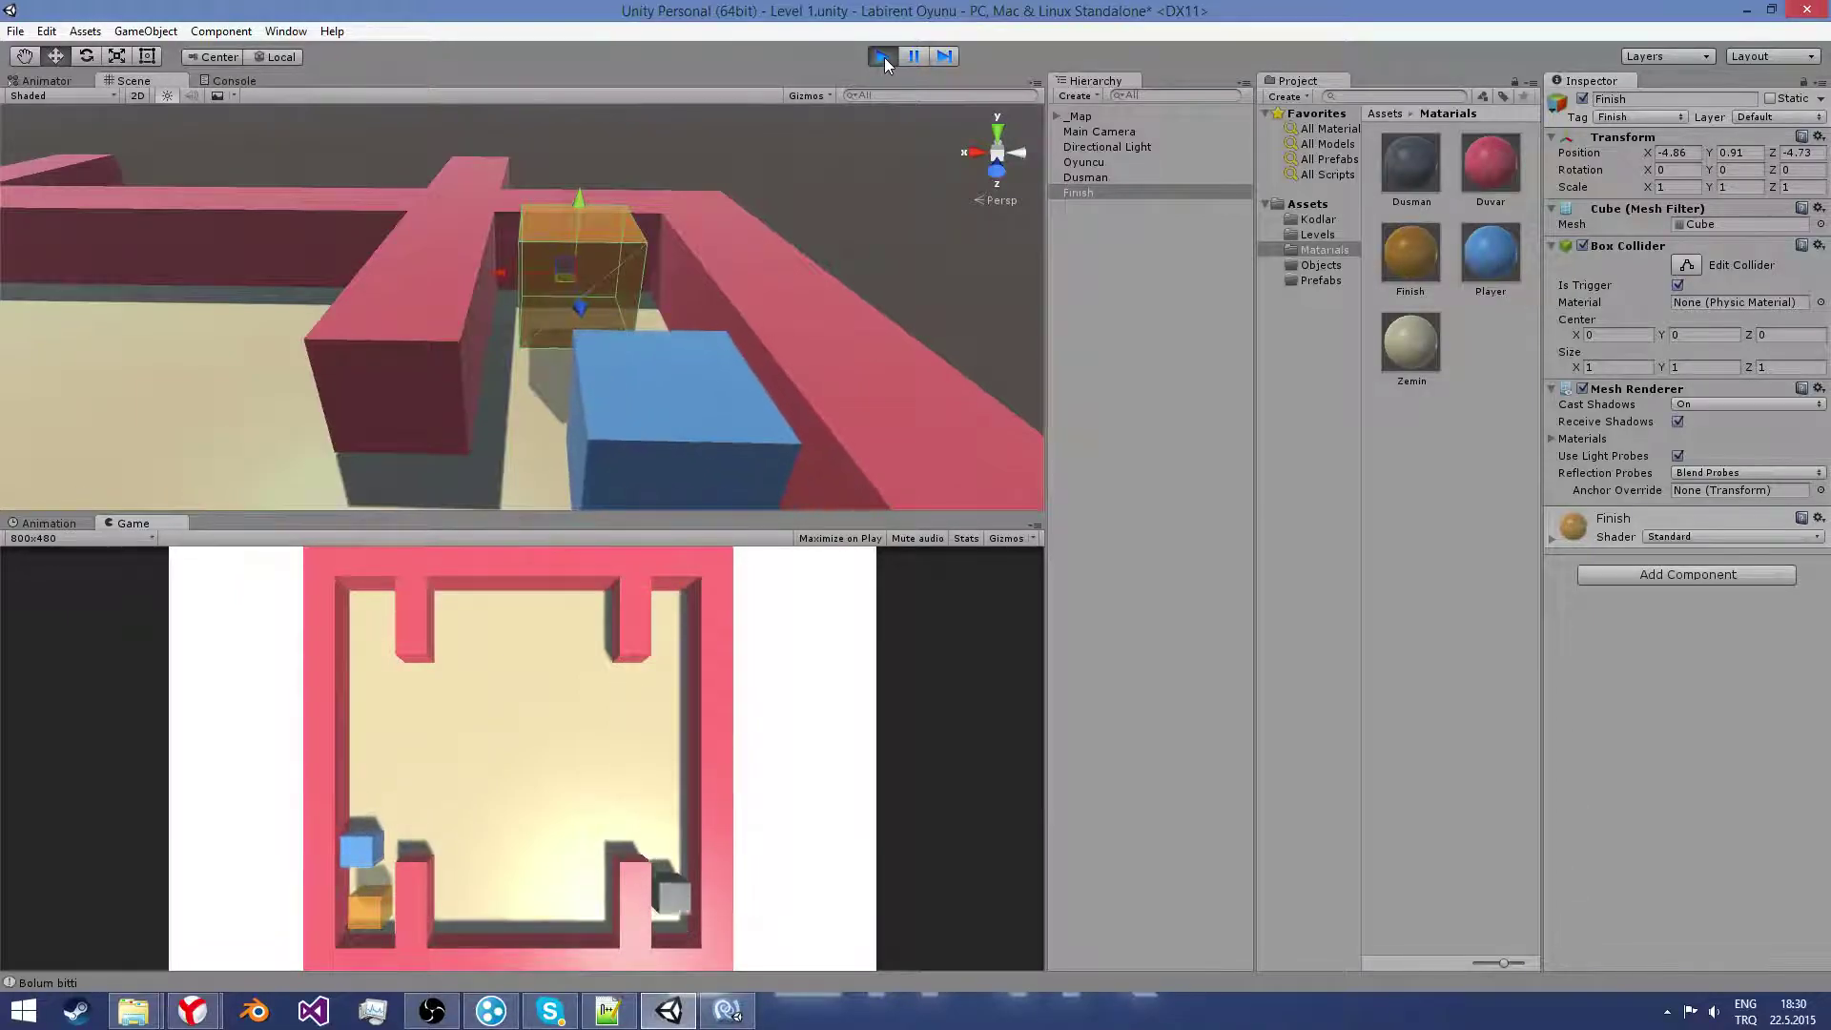
# Step: Clear the Console log and stop play mode
pyautogui.click(236, 81)
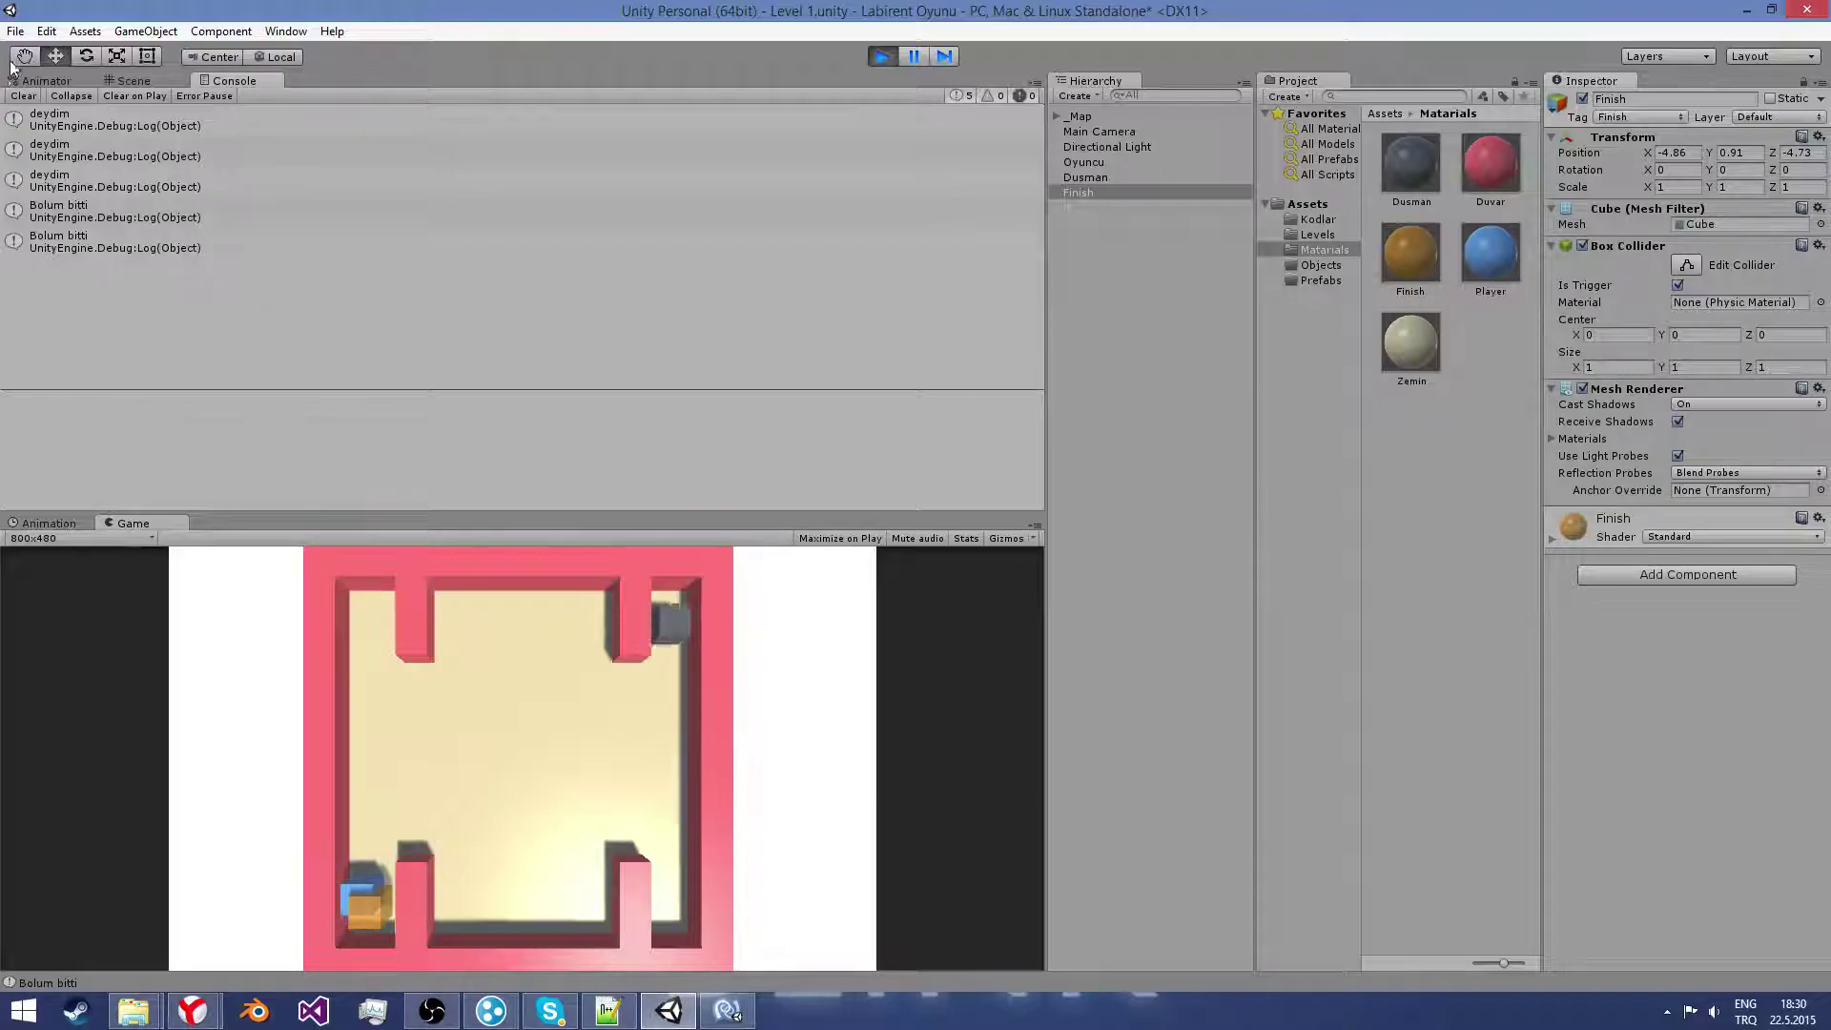
pyautogui.click(23, 95)
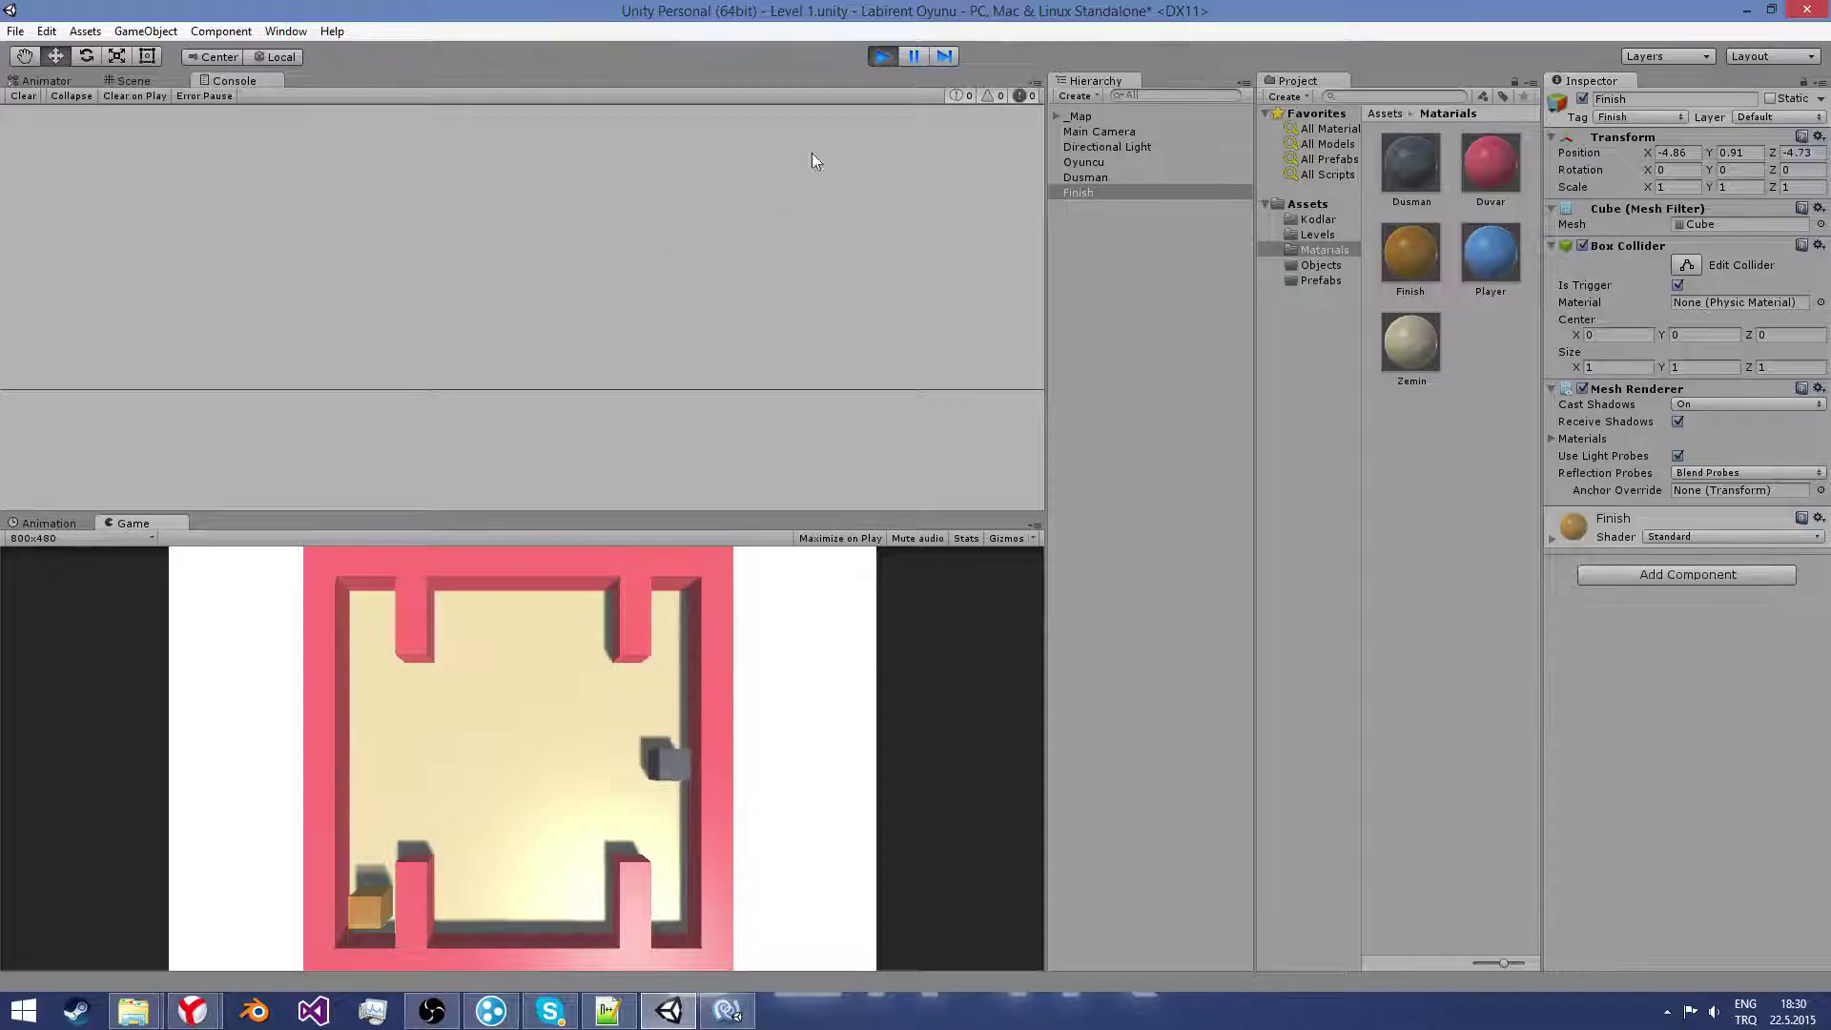
pyautogui.click(881, 57)
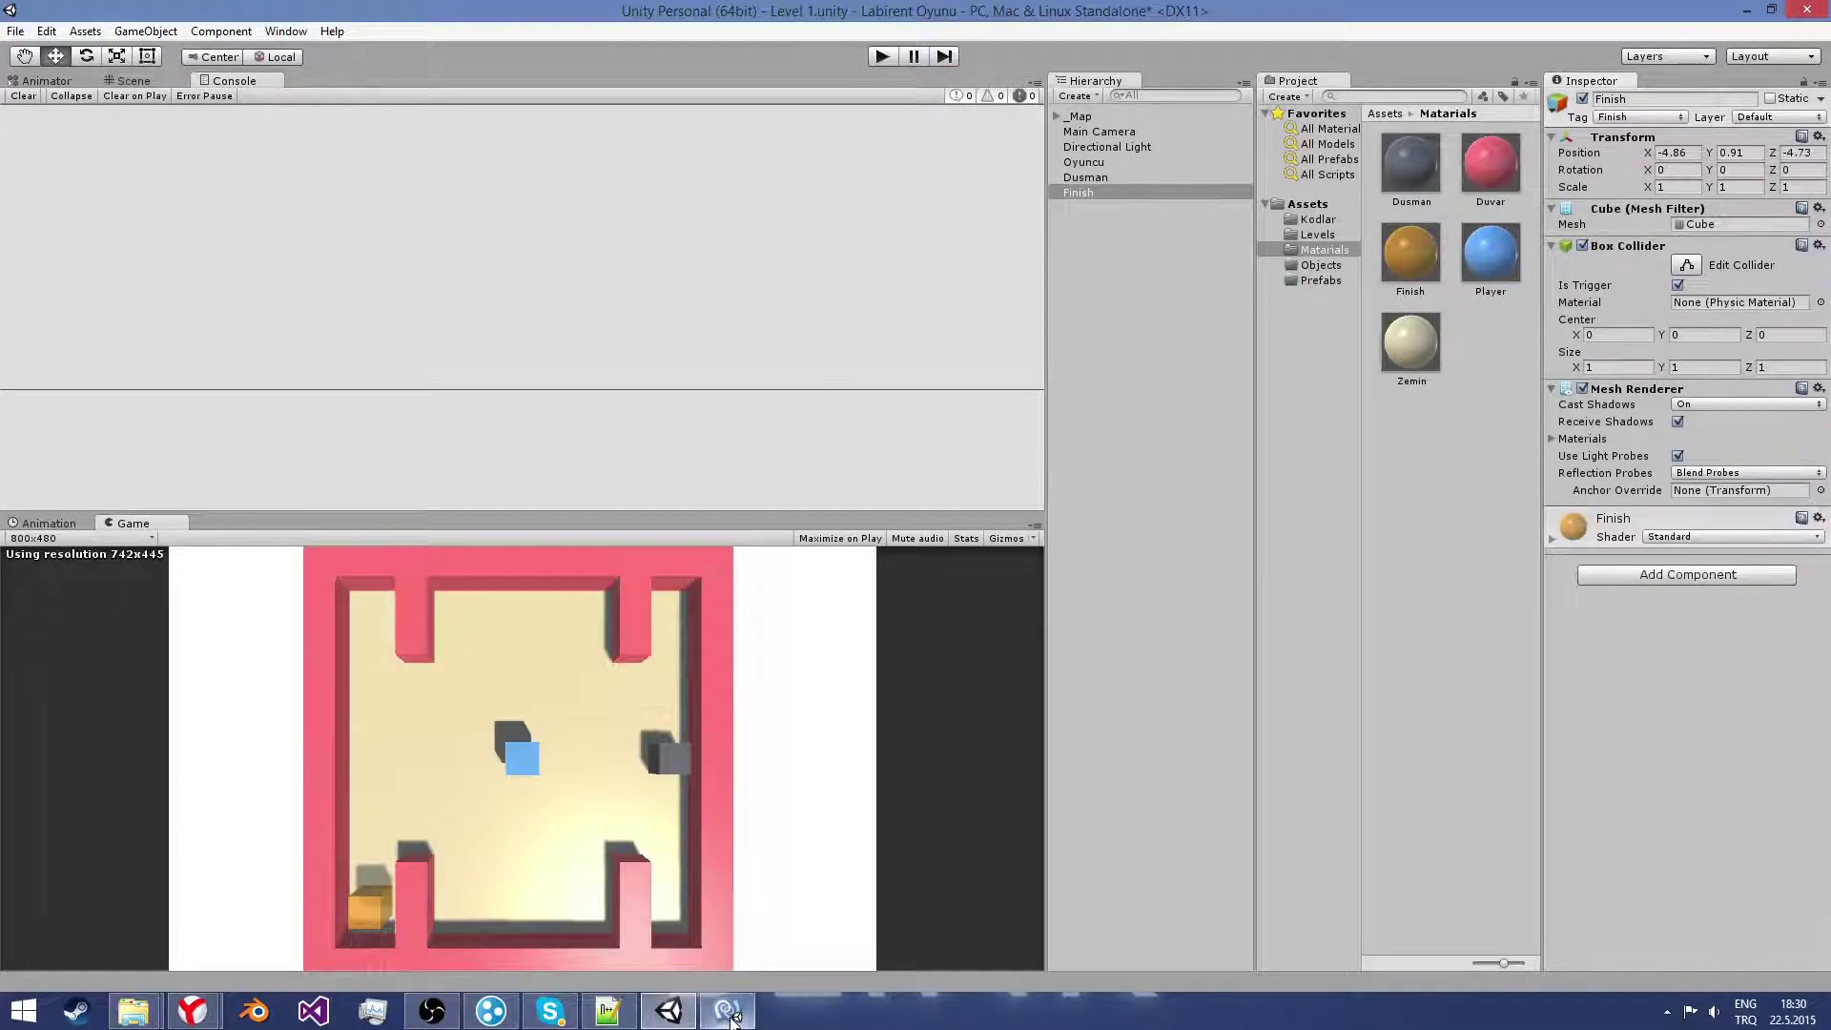
# Step: In KarakterFizi.cs, add a new void OnTriggerEnter (Collider ben) method below OnCollisionEnter
pyautogui.click(728, 1013)
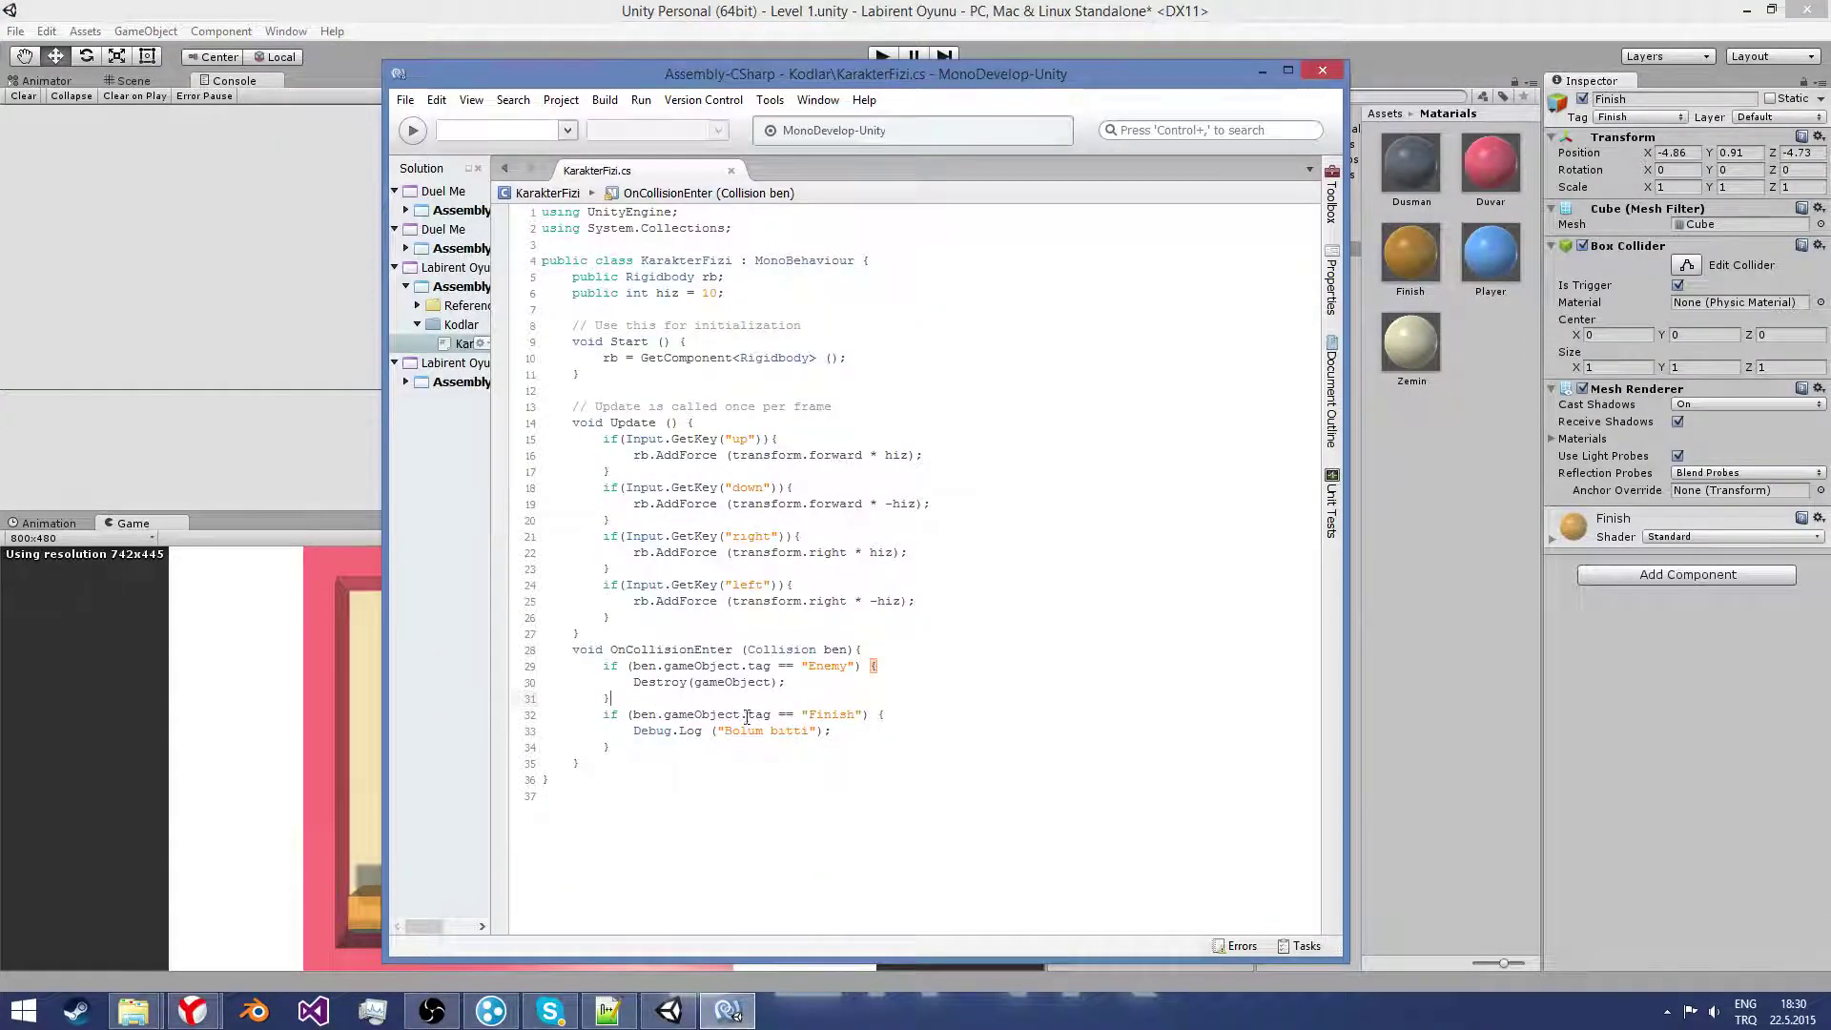
pyautogui.moveTo(569, 654); pyautogui.dragTo(864, 651)
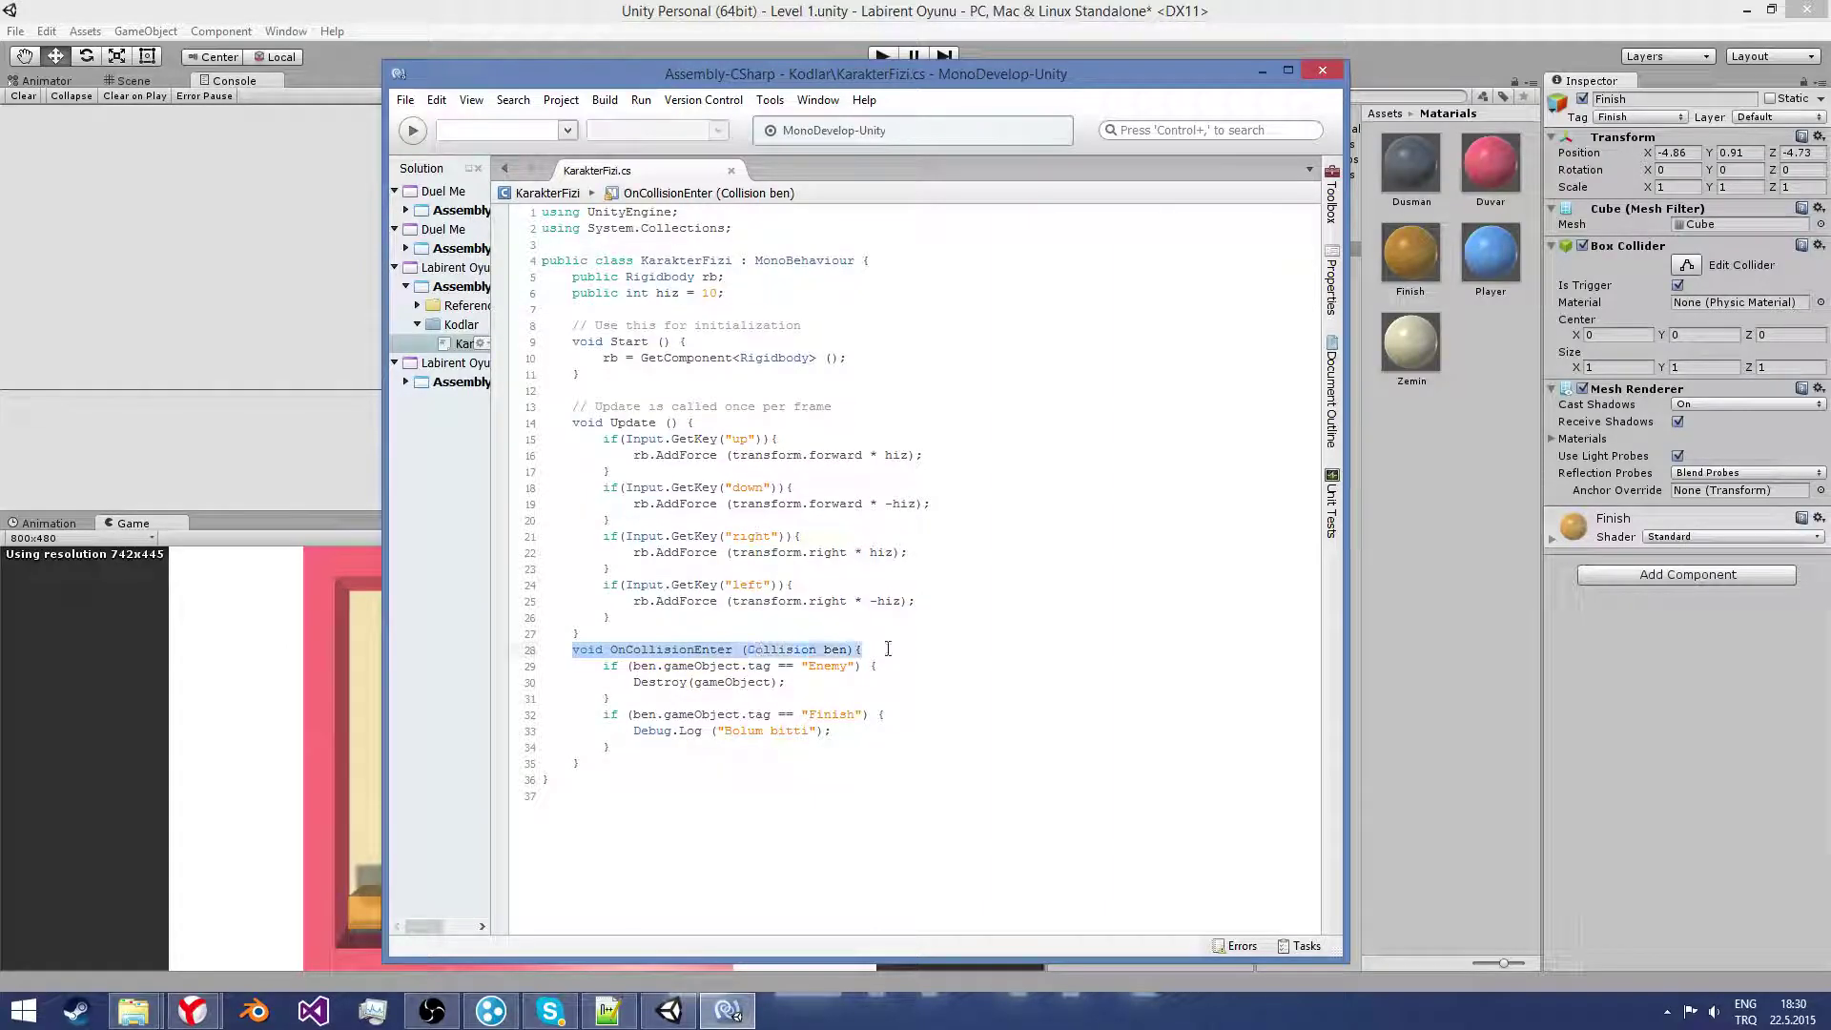
pyautogui.click(584, 748)
pyautogui.click(581, 763)
pyautogui.press('Return')
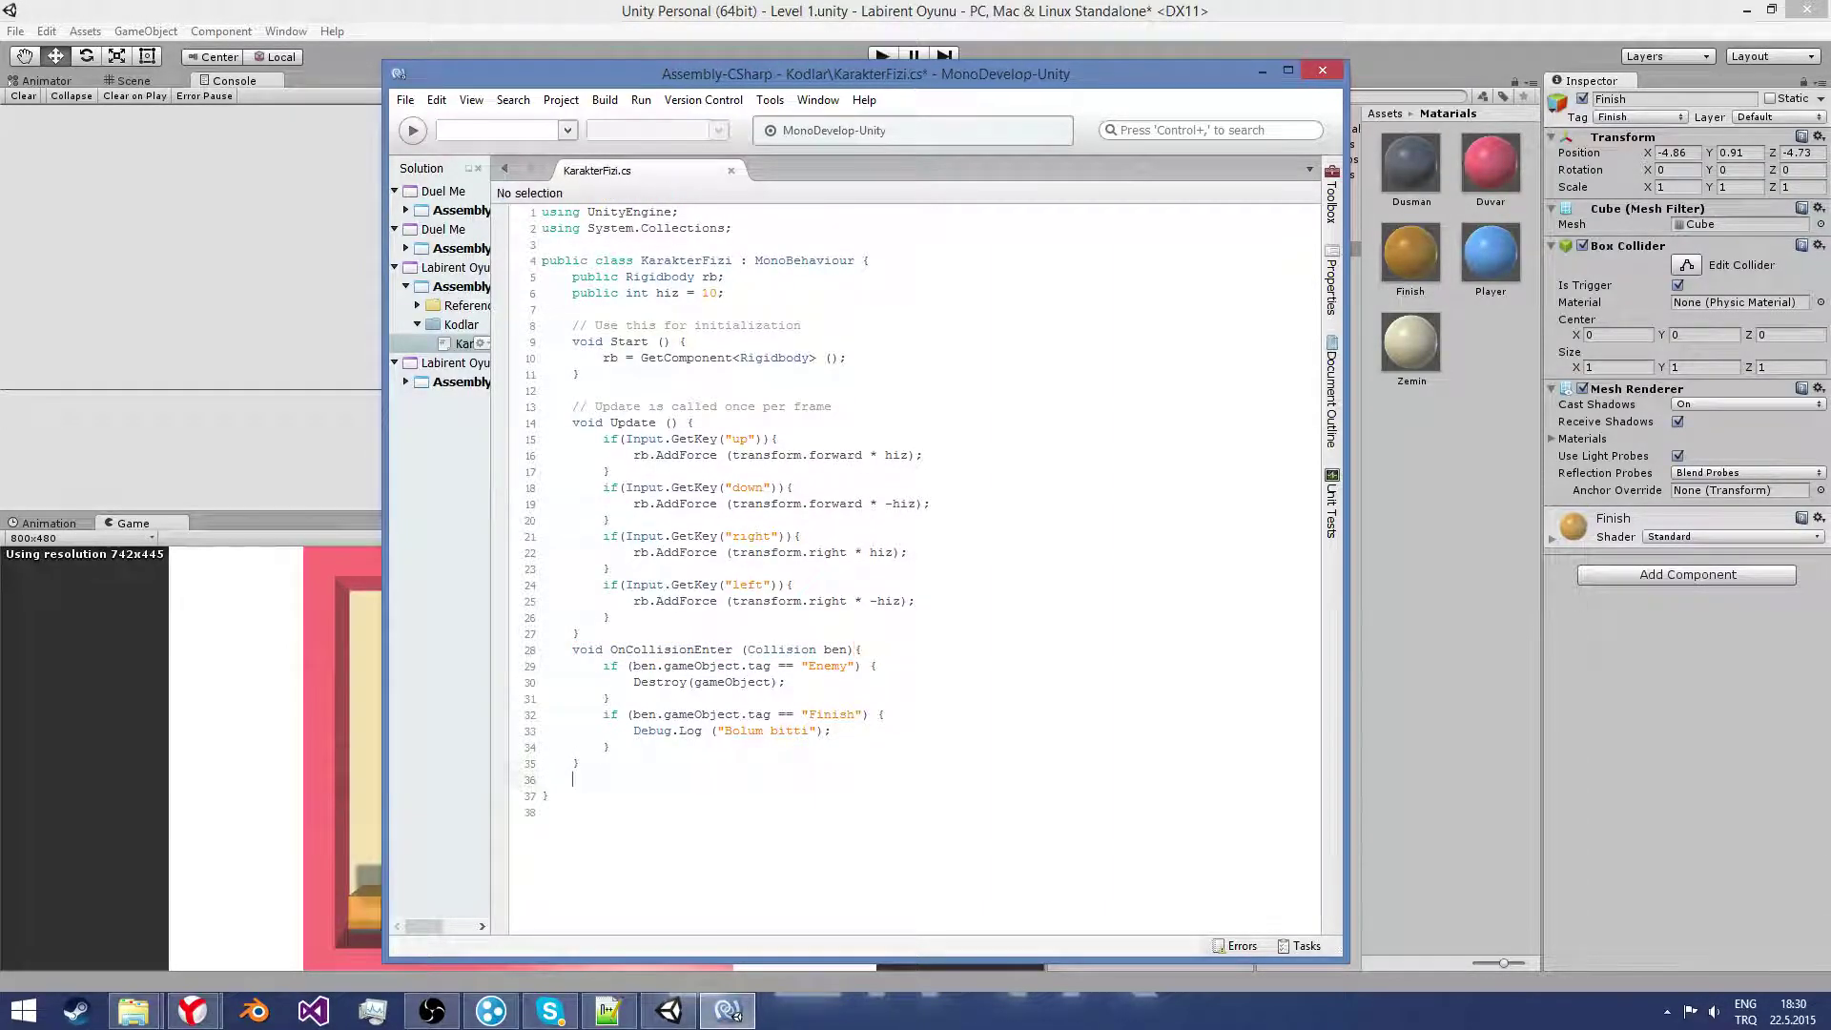
pyautogui.write('void ')
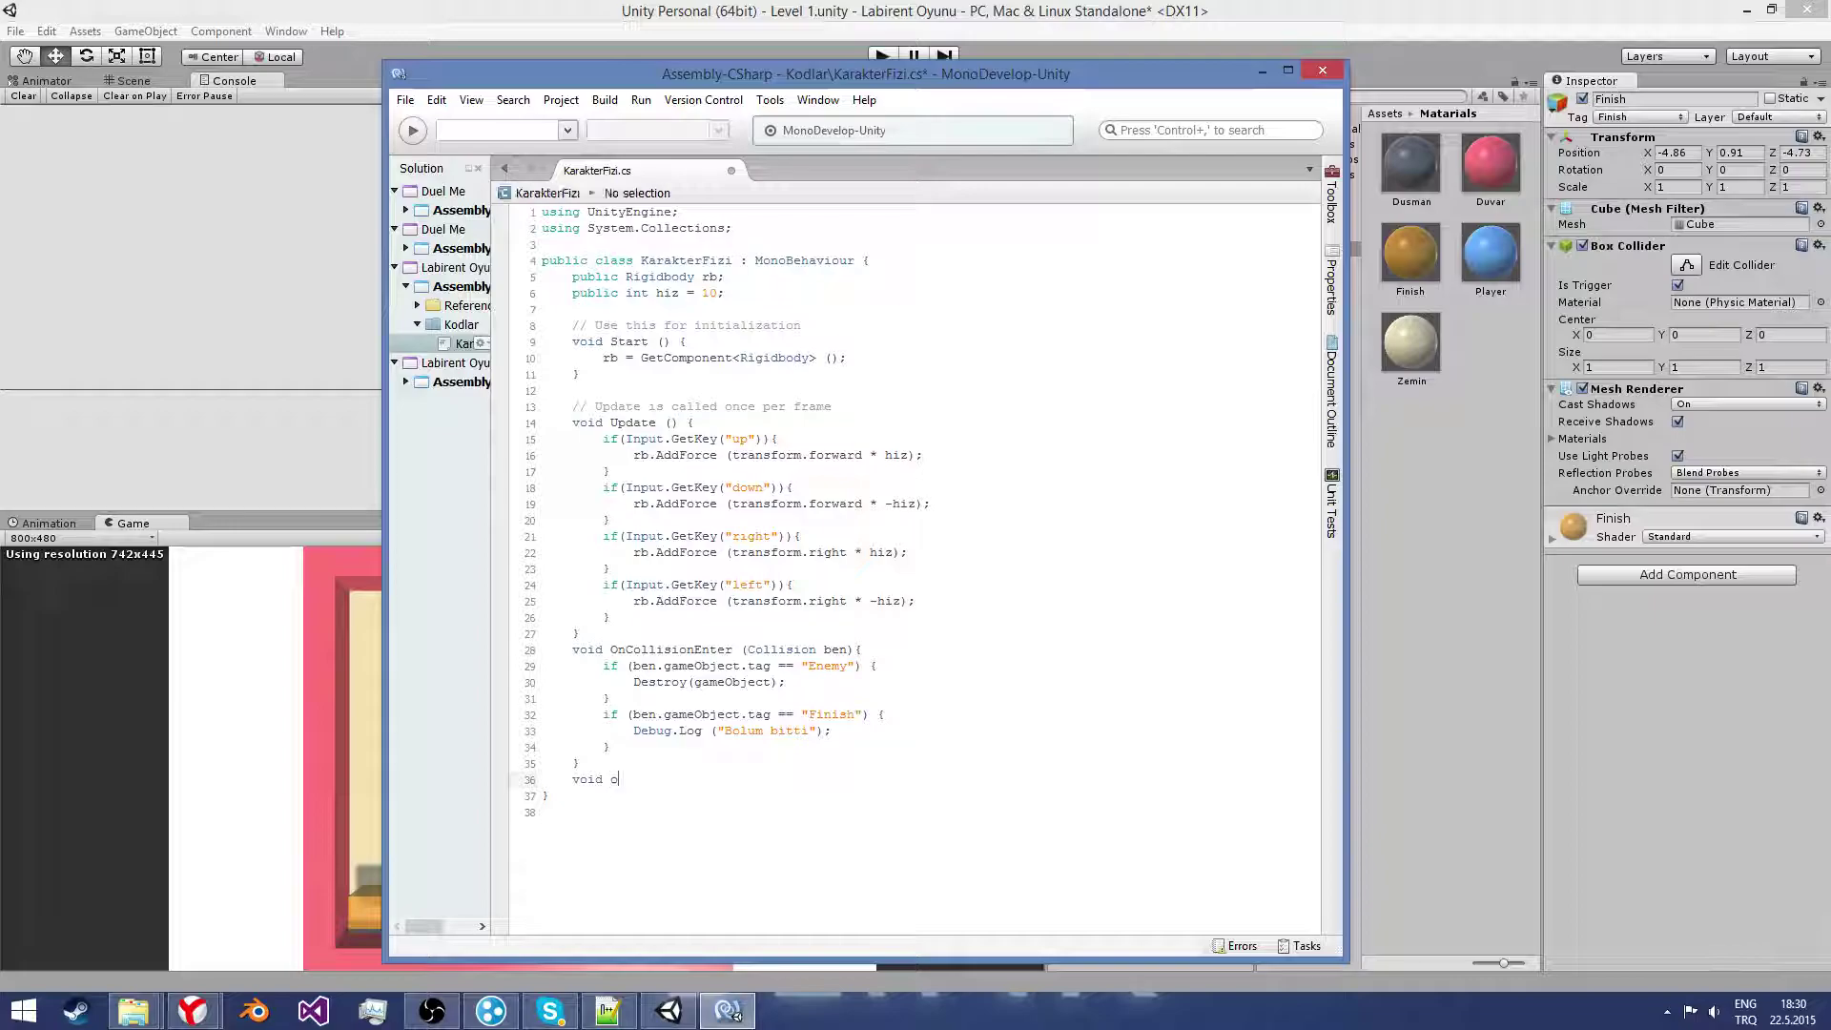
pyautogui.write('OnTrigger')
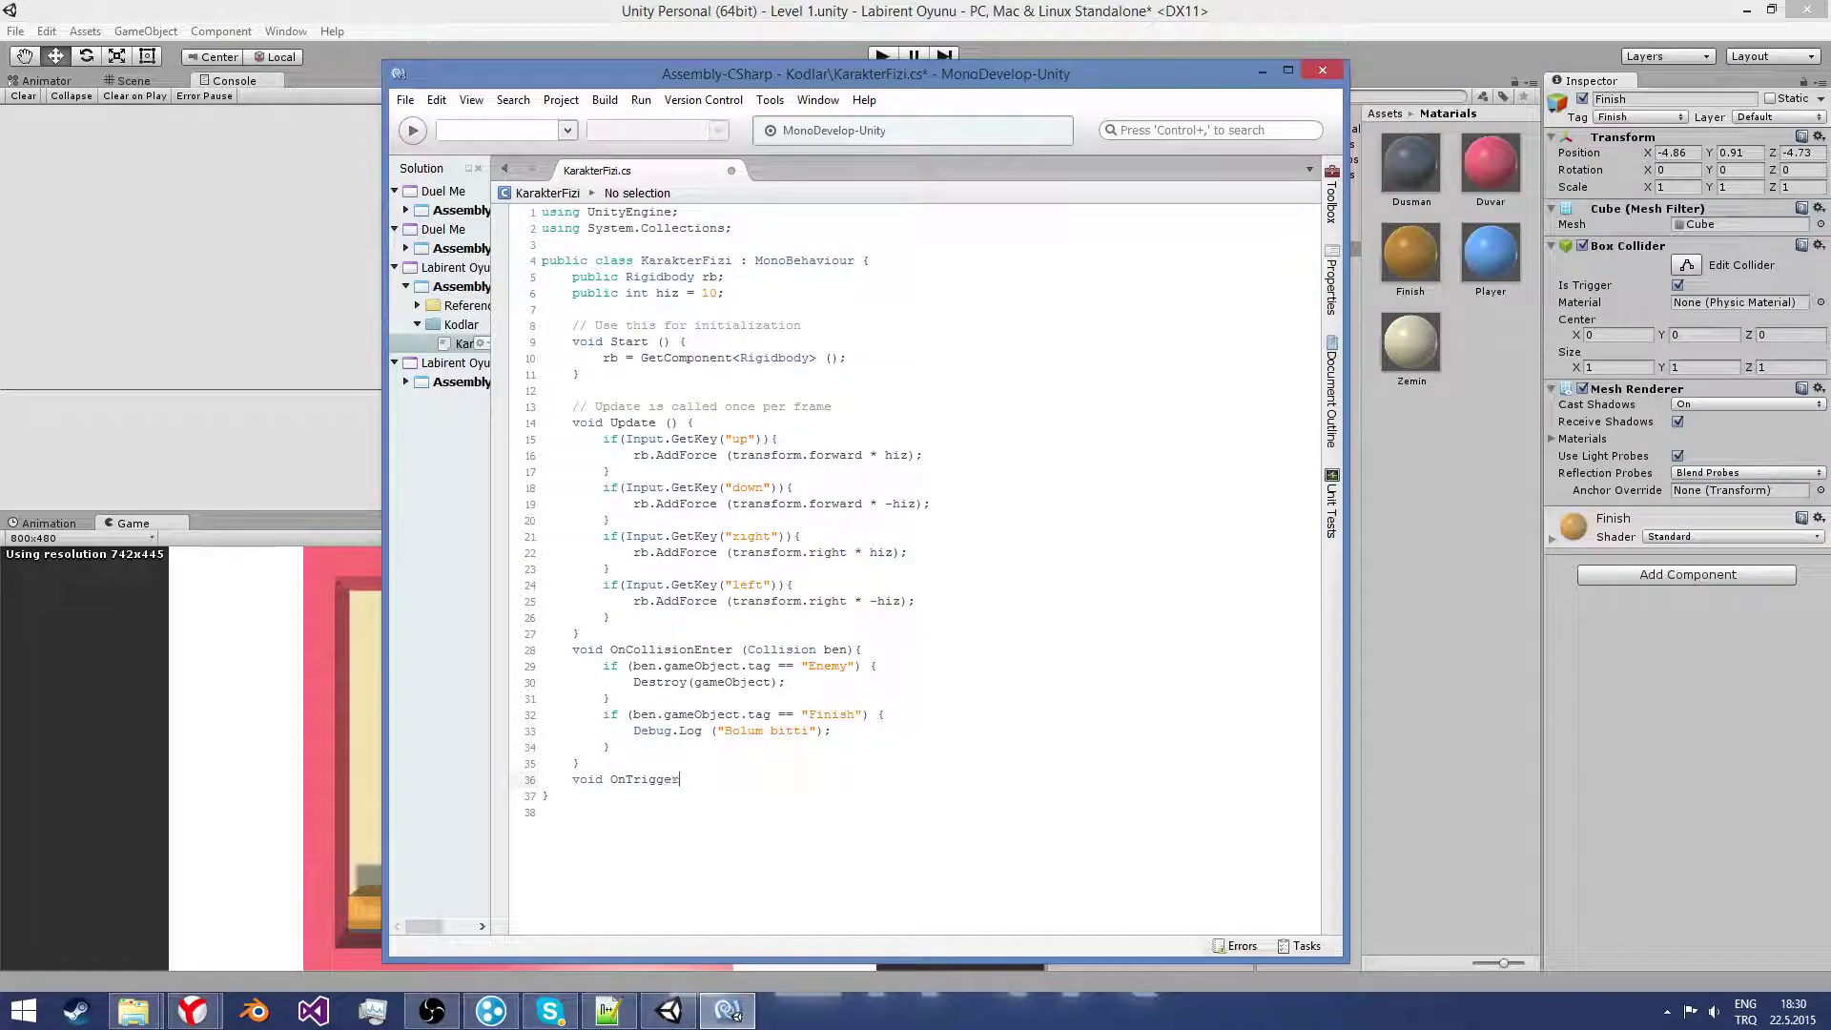
pyautogui.write('Enter ')
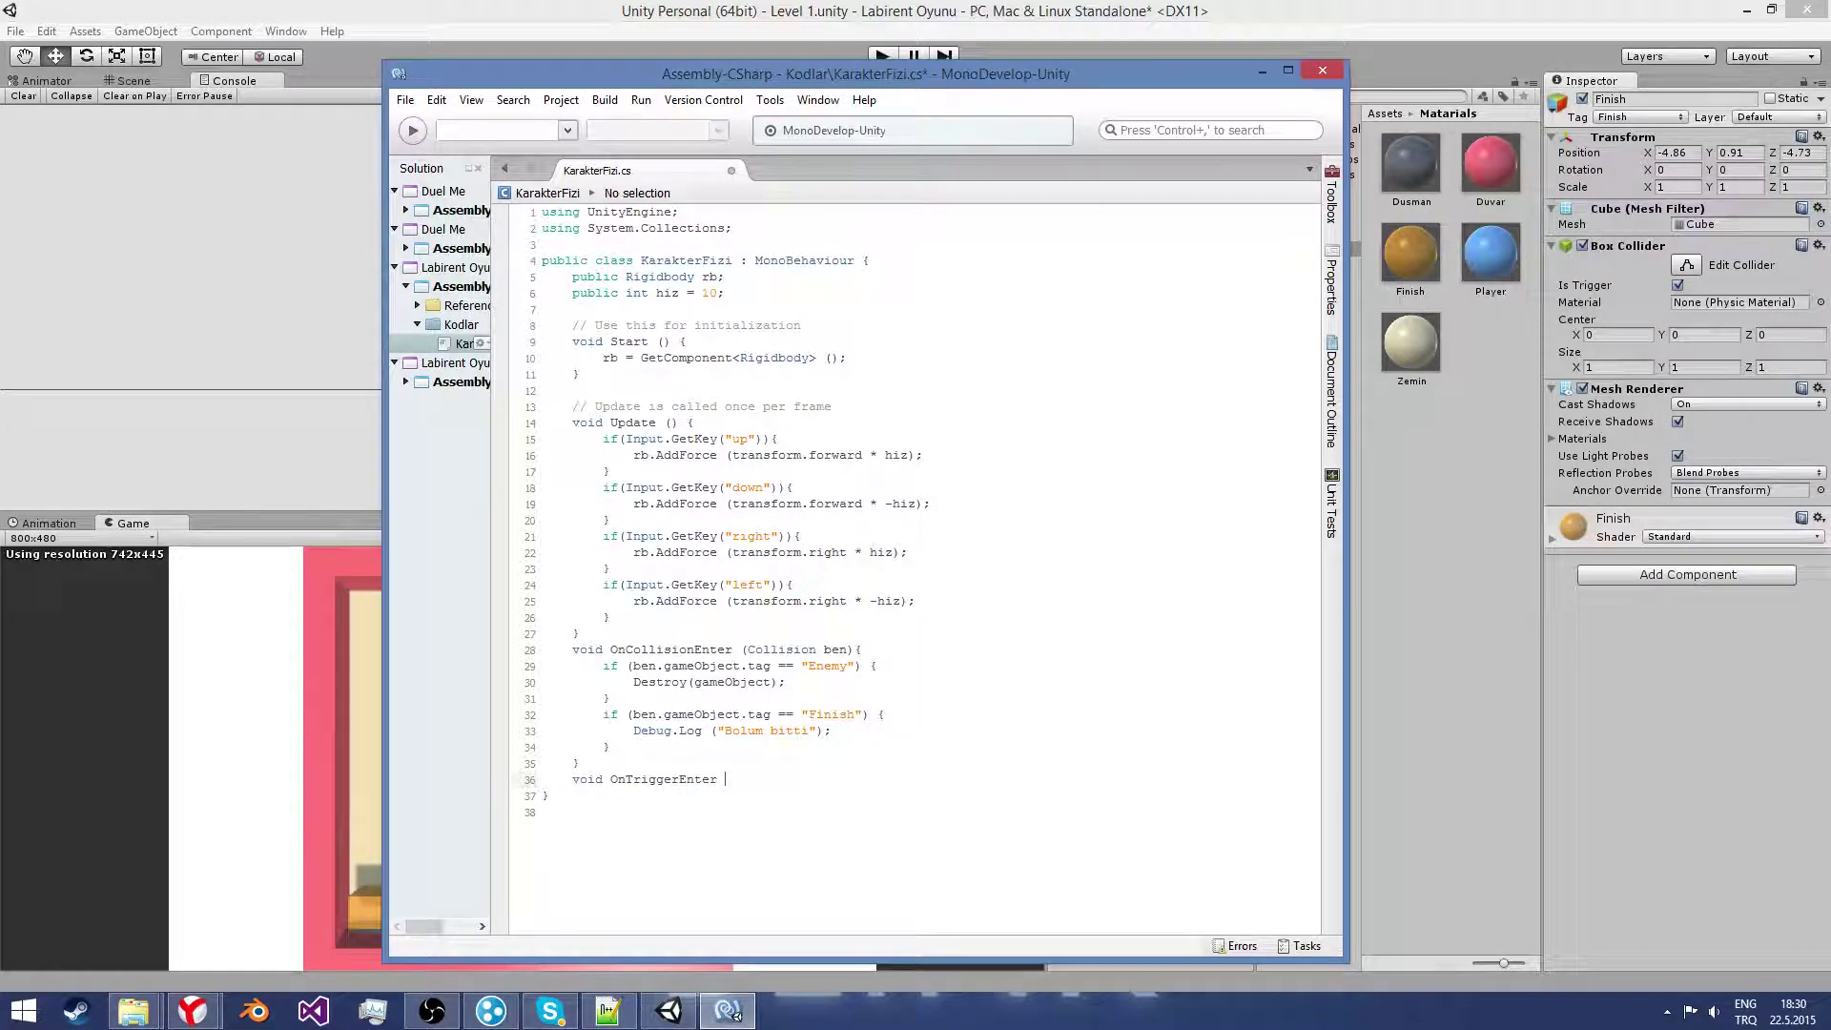
pyautogui.write('(Co')
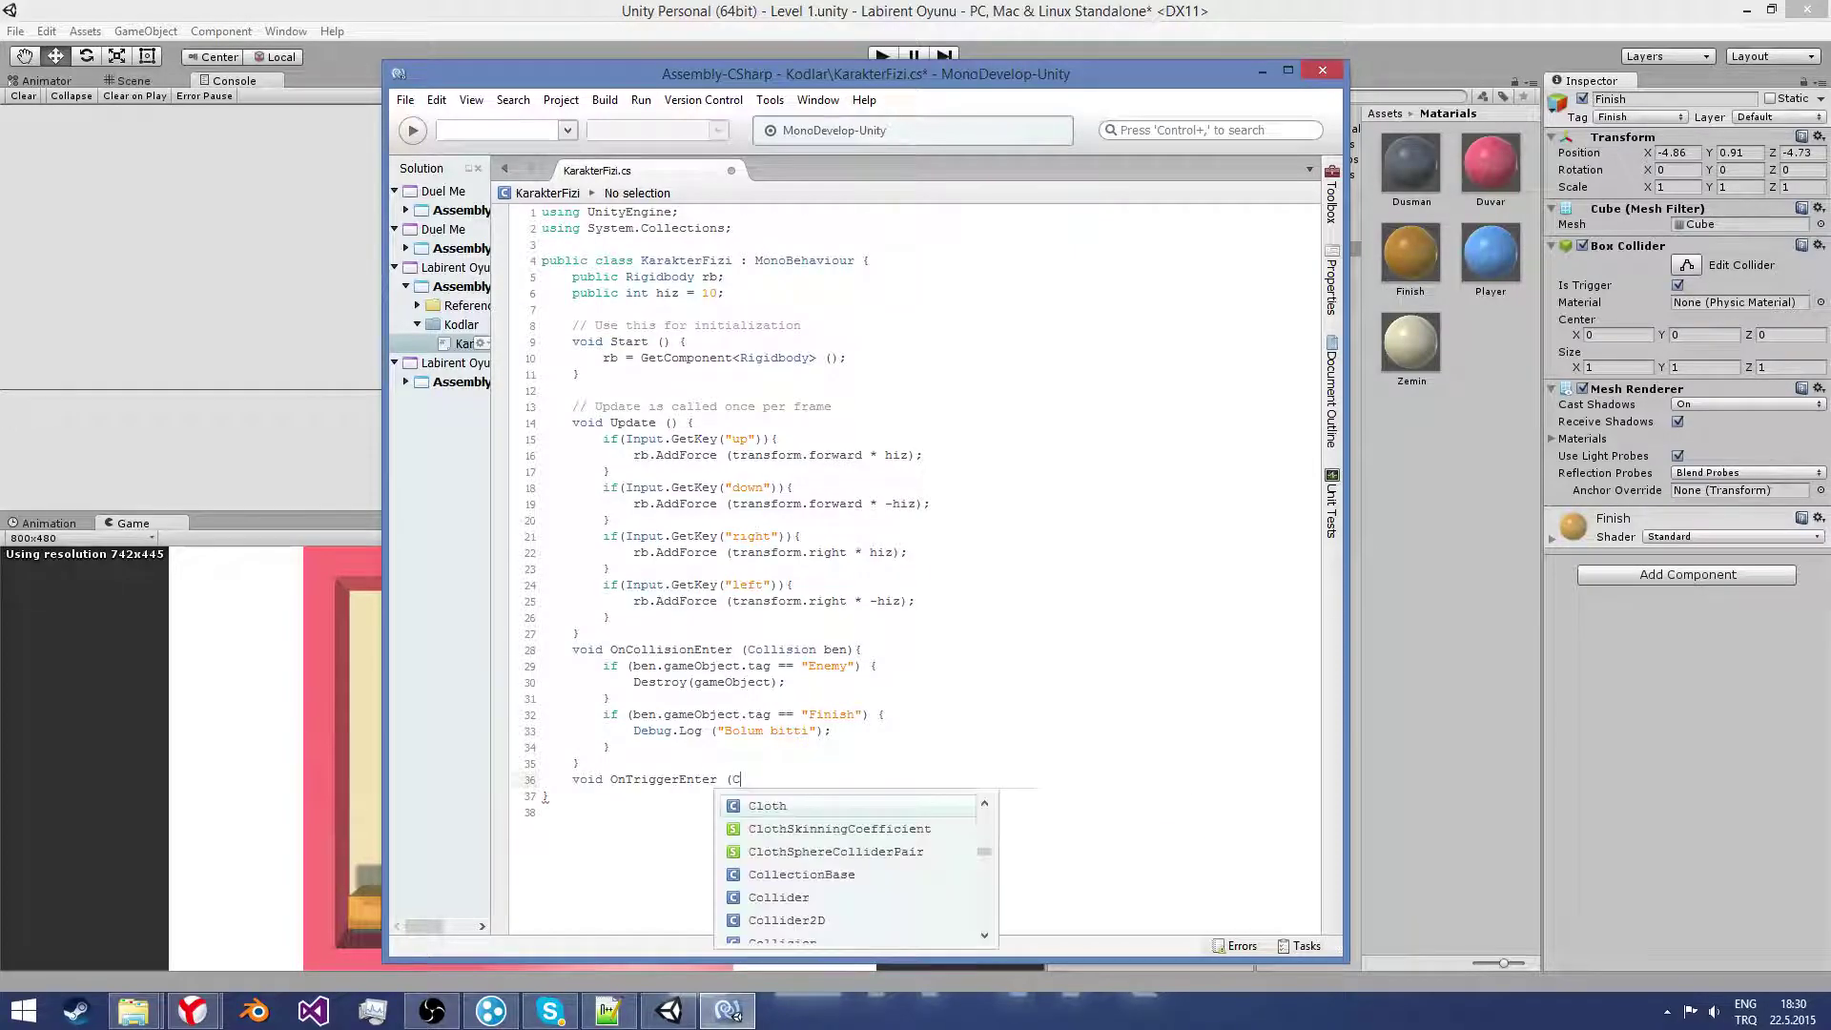
pyautogui.write('llider ben')
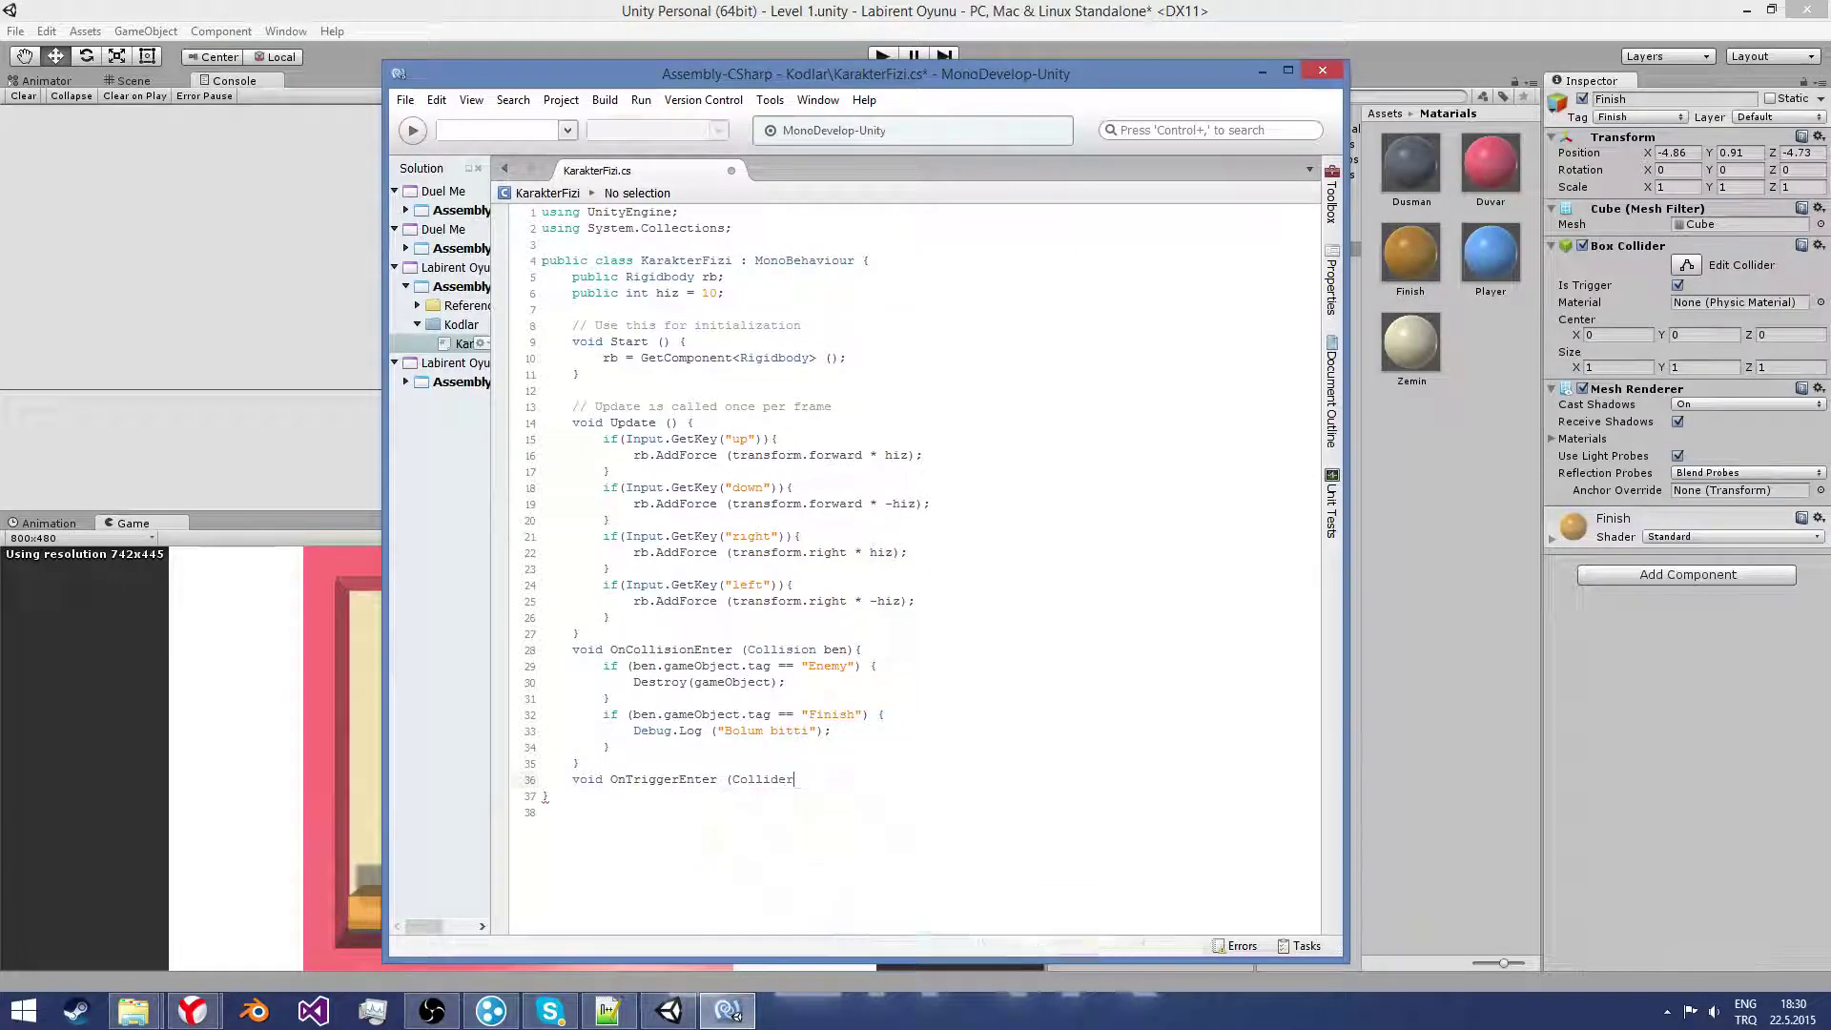
pyautogui.write(')')
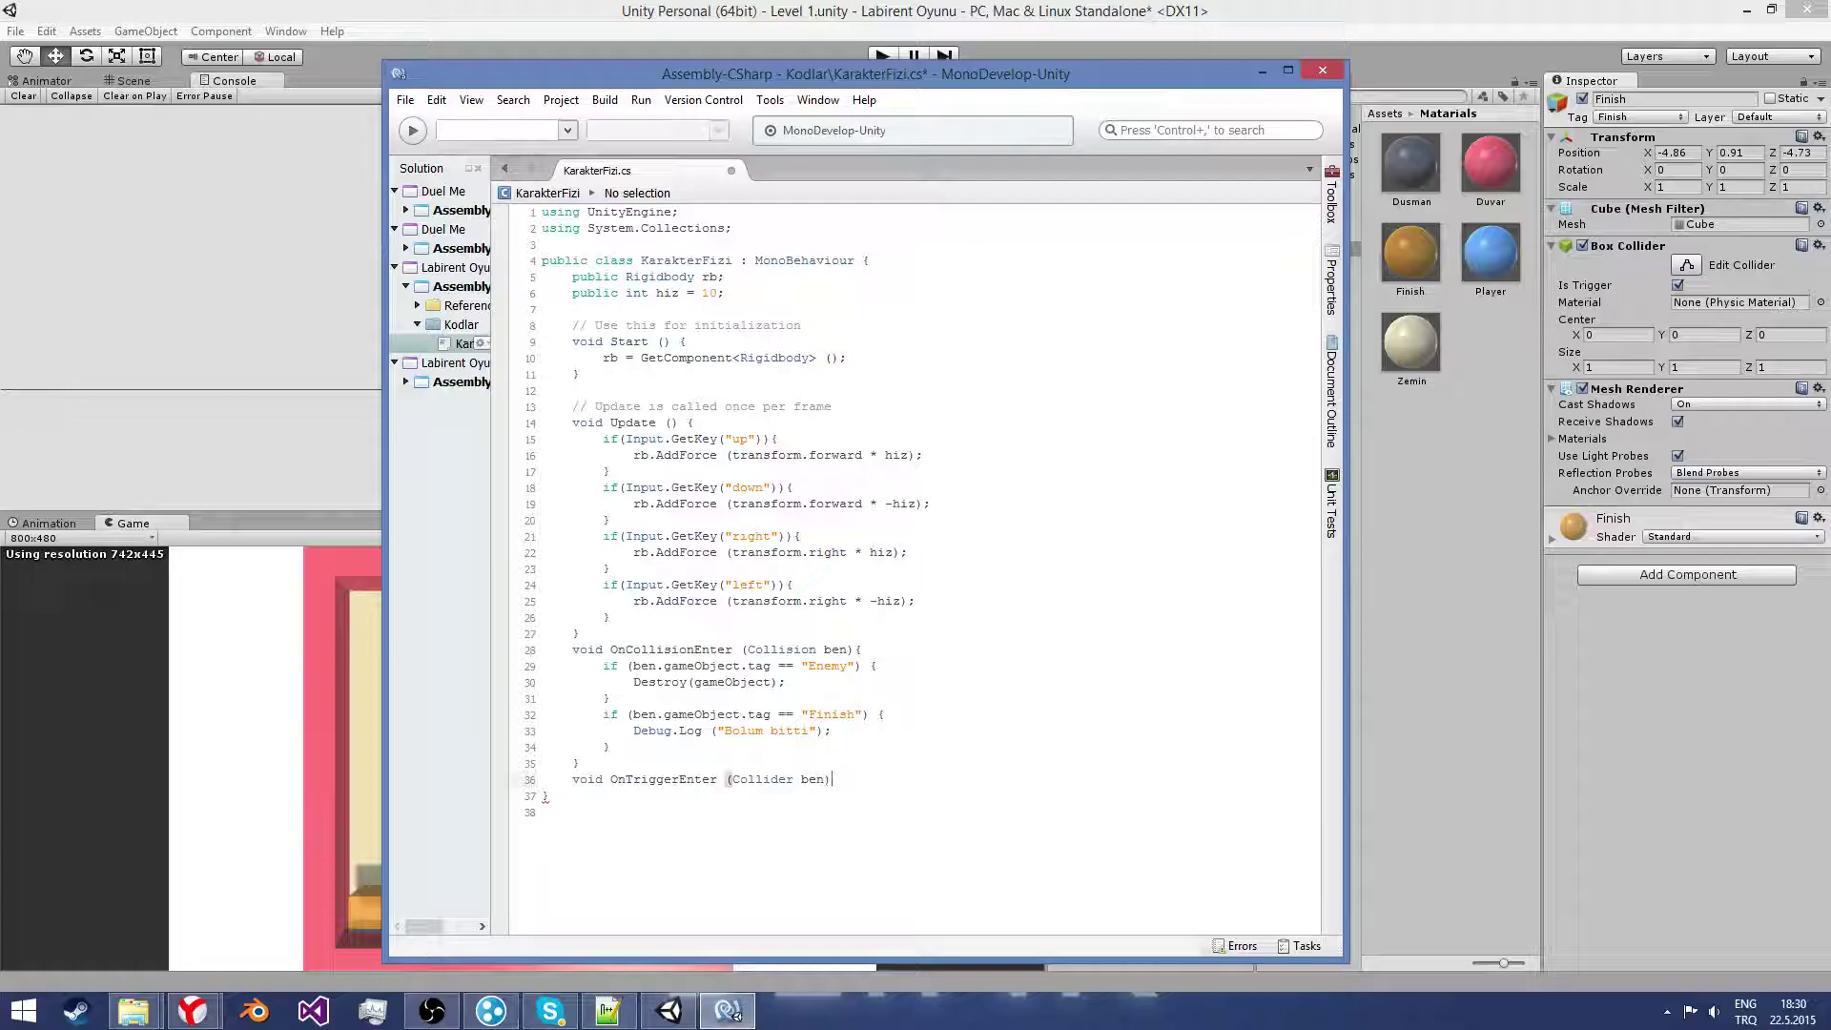
pyautogui.write('{')
pyautogui.press('Return')
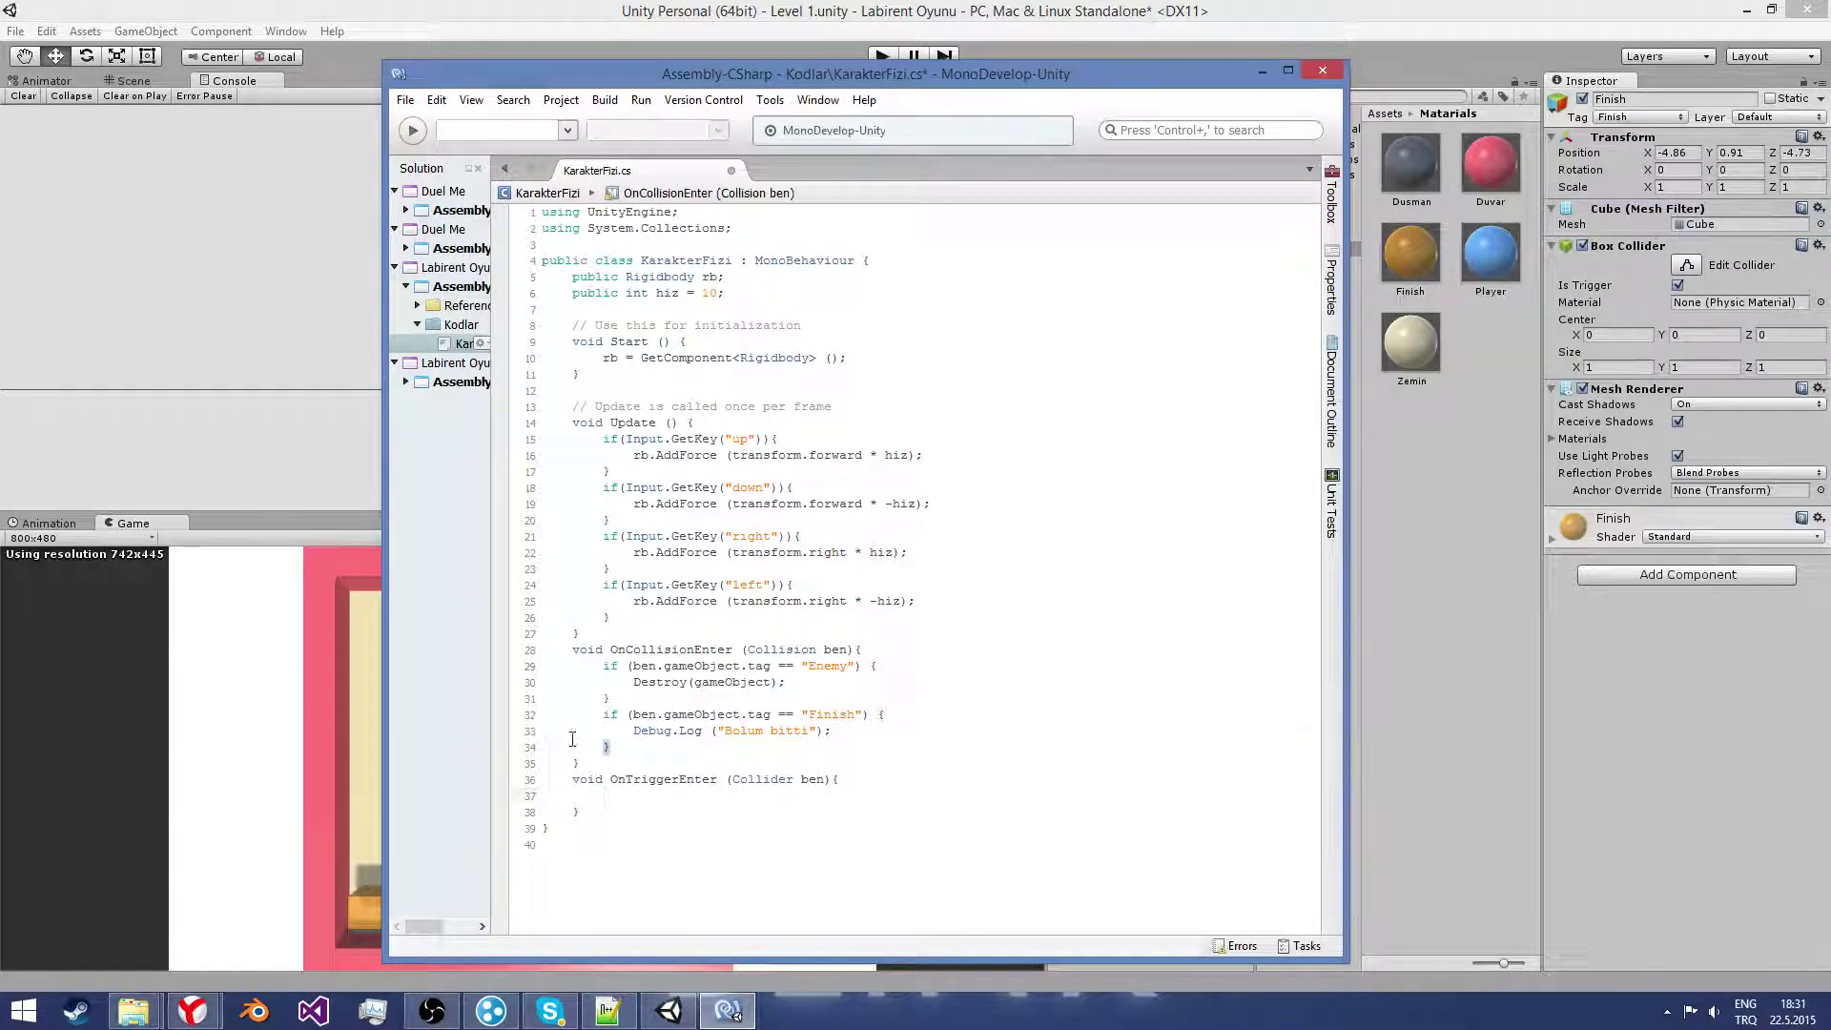
# Step: Move the Finish check with its 'Bolum bitti' log into OnTriggerEnter, save, and replay Level 1
pyautogui.moveTo(523, 714); pyautogui.dragTo(658, 755)
pyautogui.hotkey('ctrl', 'x')
pyautogui.click(579, 763)
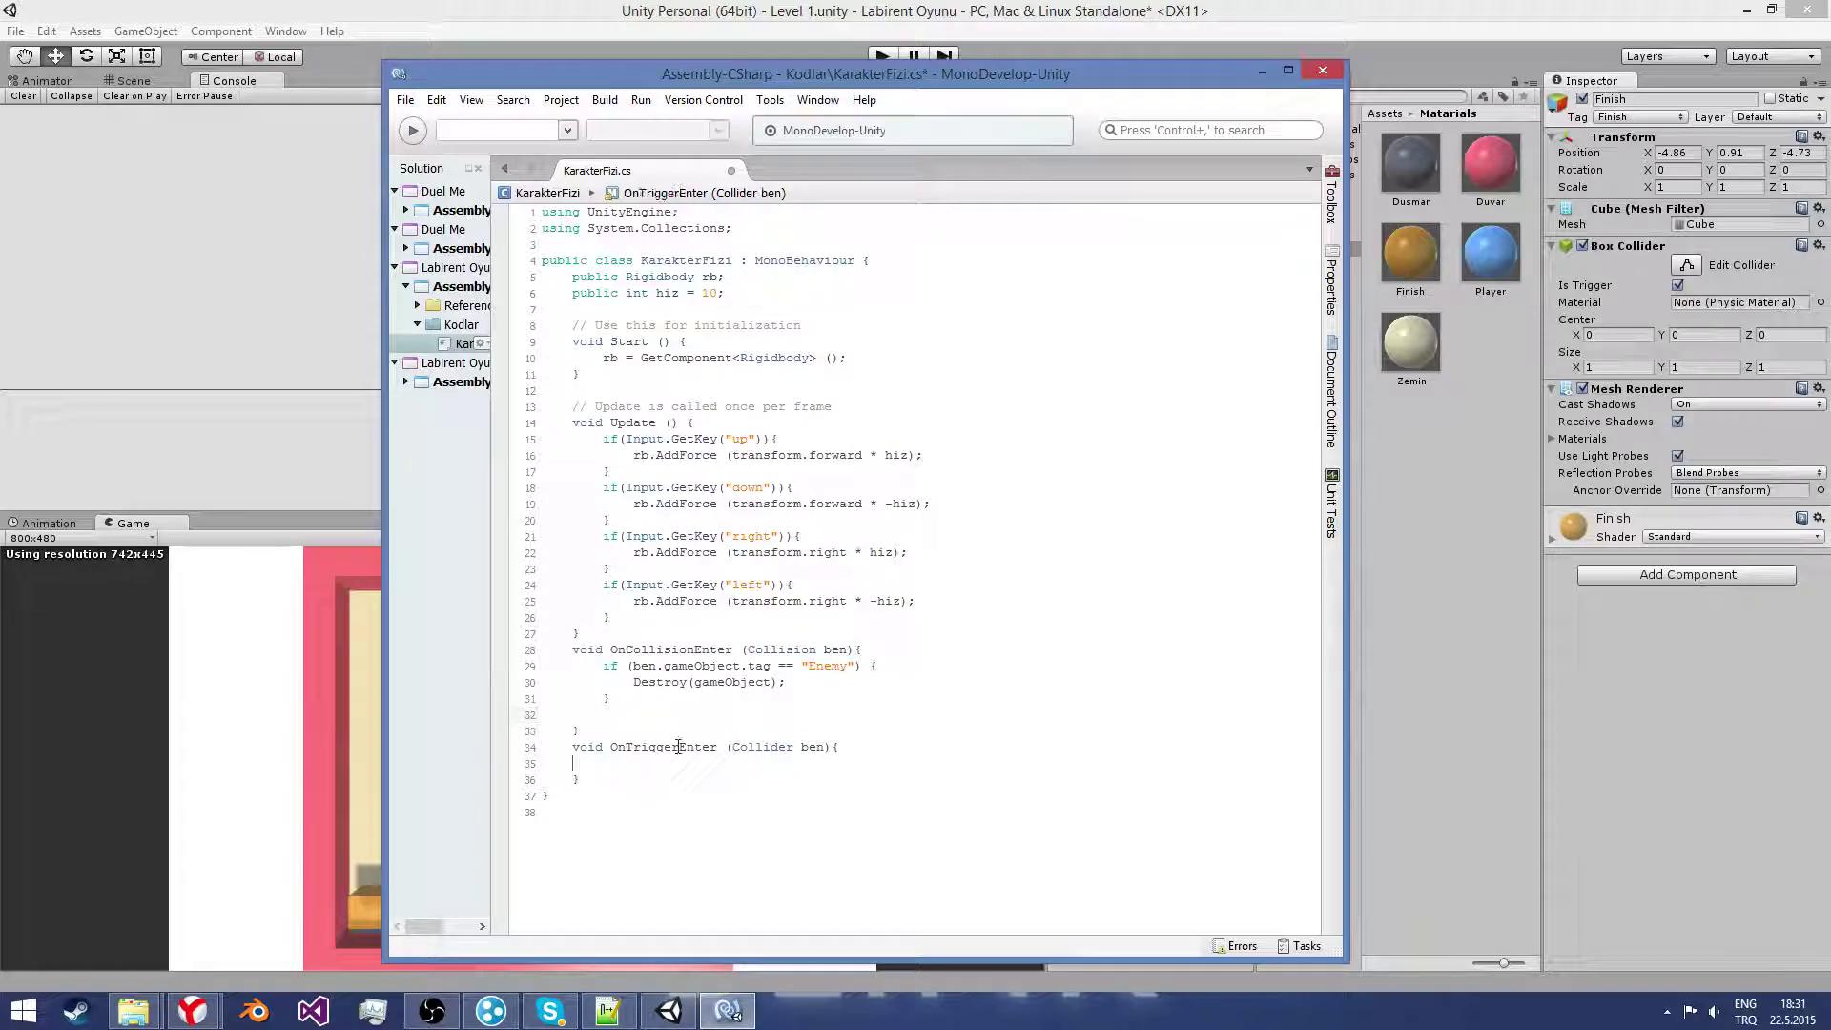
pyautogui.hotkey('ctrl', 'v')
pyautogui.click(593, 714)
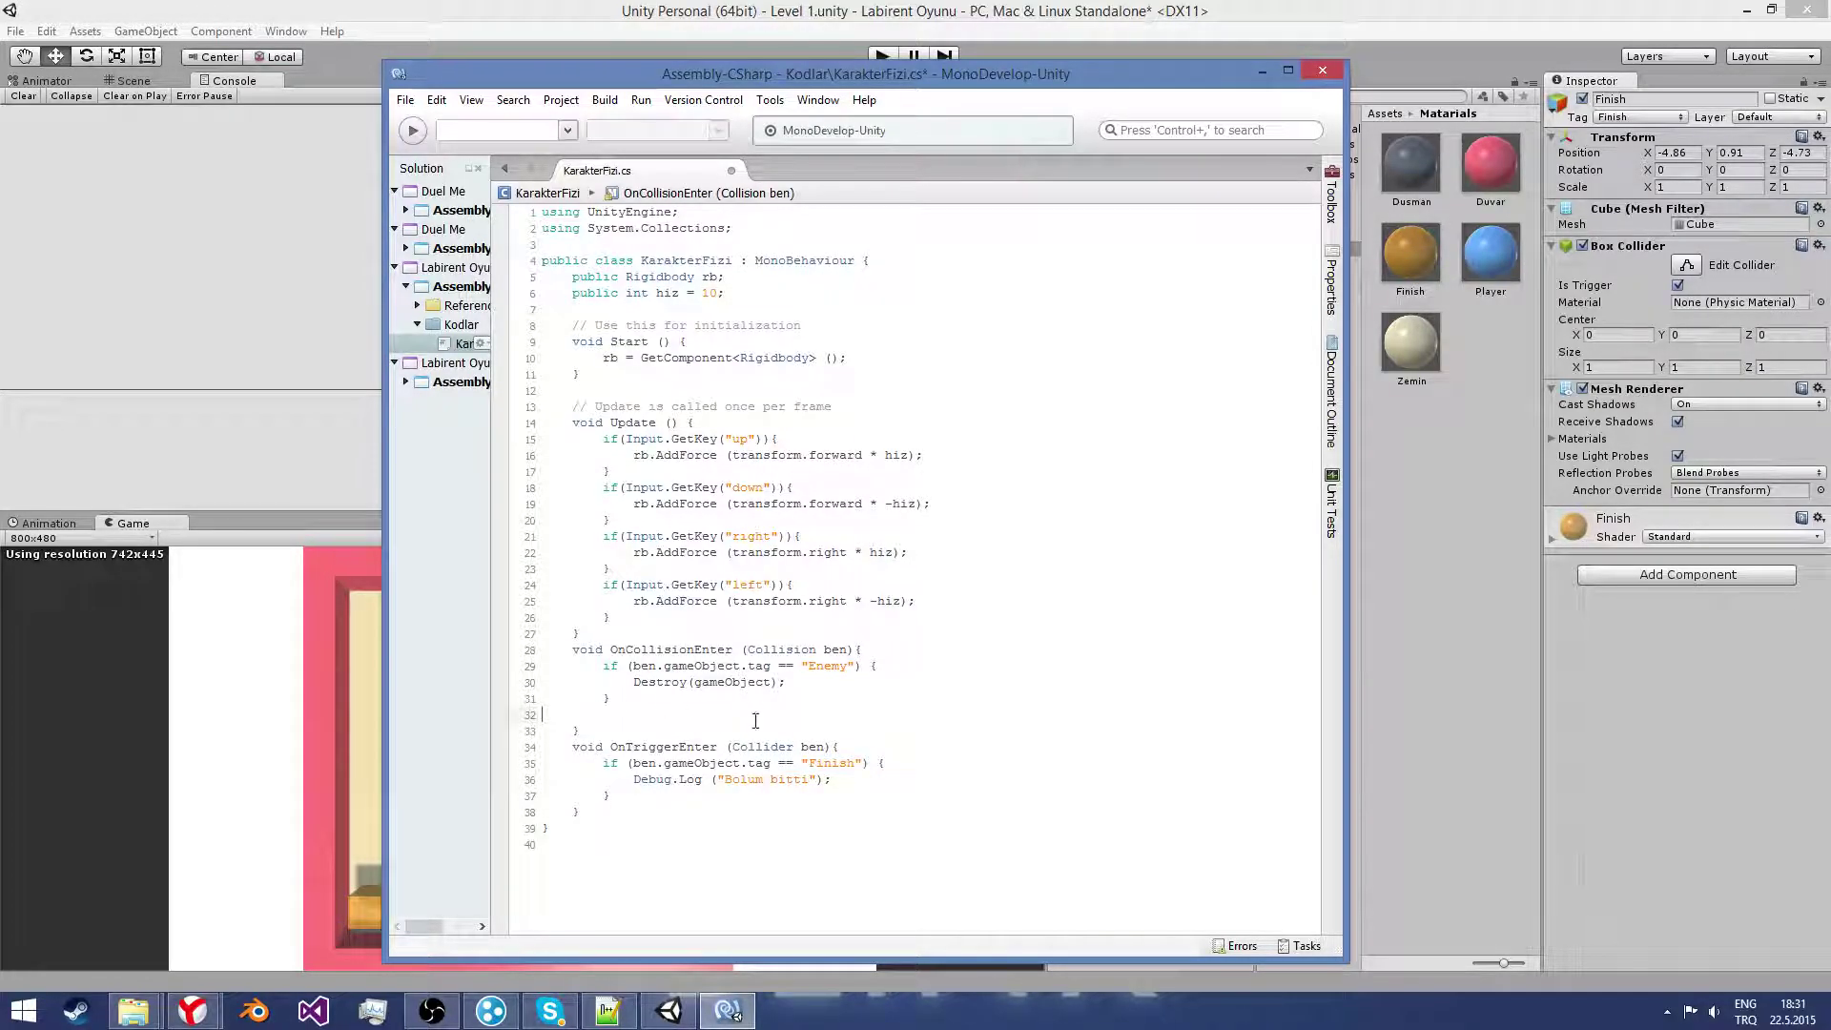
pyautogui.press('BackSpace')
pyautogui.hotkey('ctrl', 's')
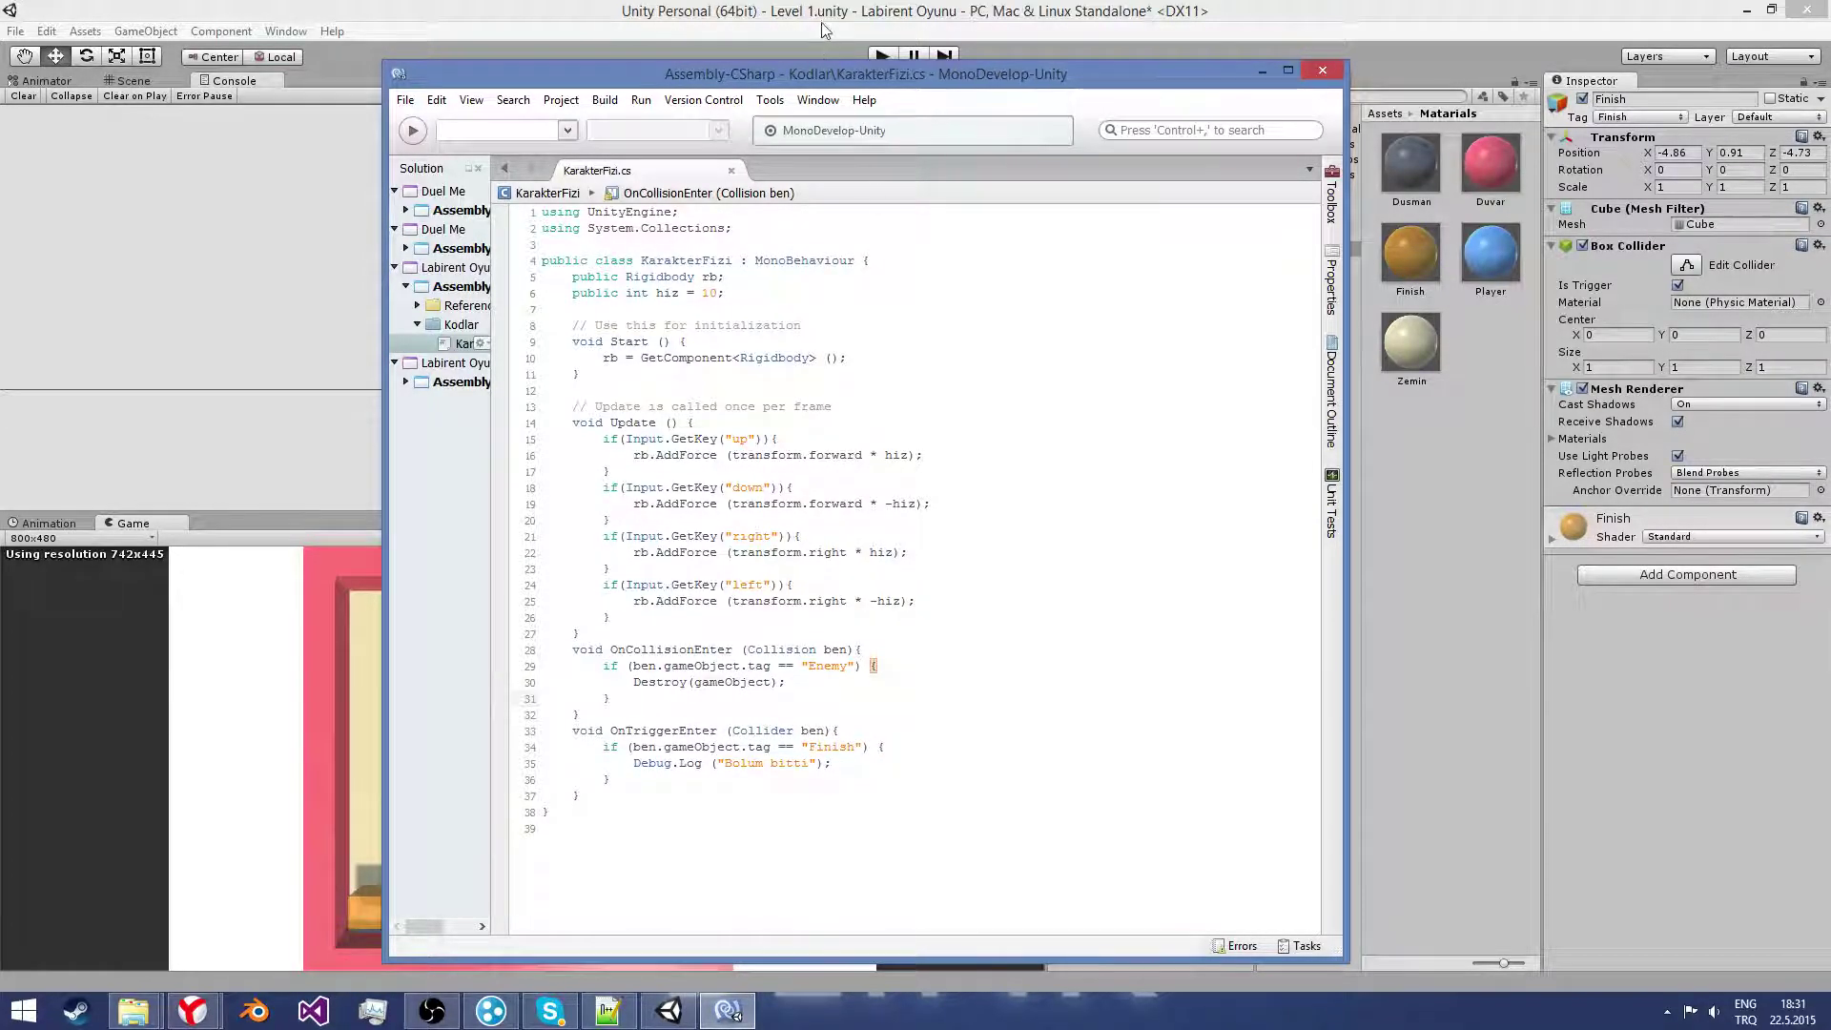
pyautogui.click(825, 29)
pyautogui.click(878, 57)
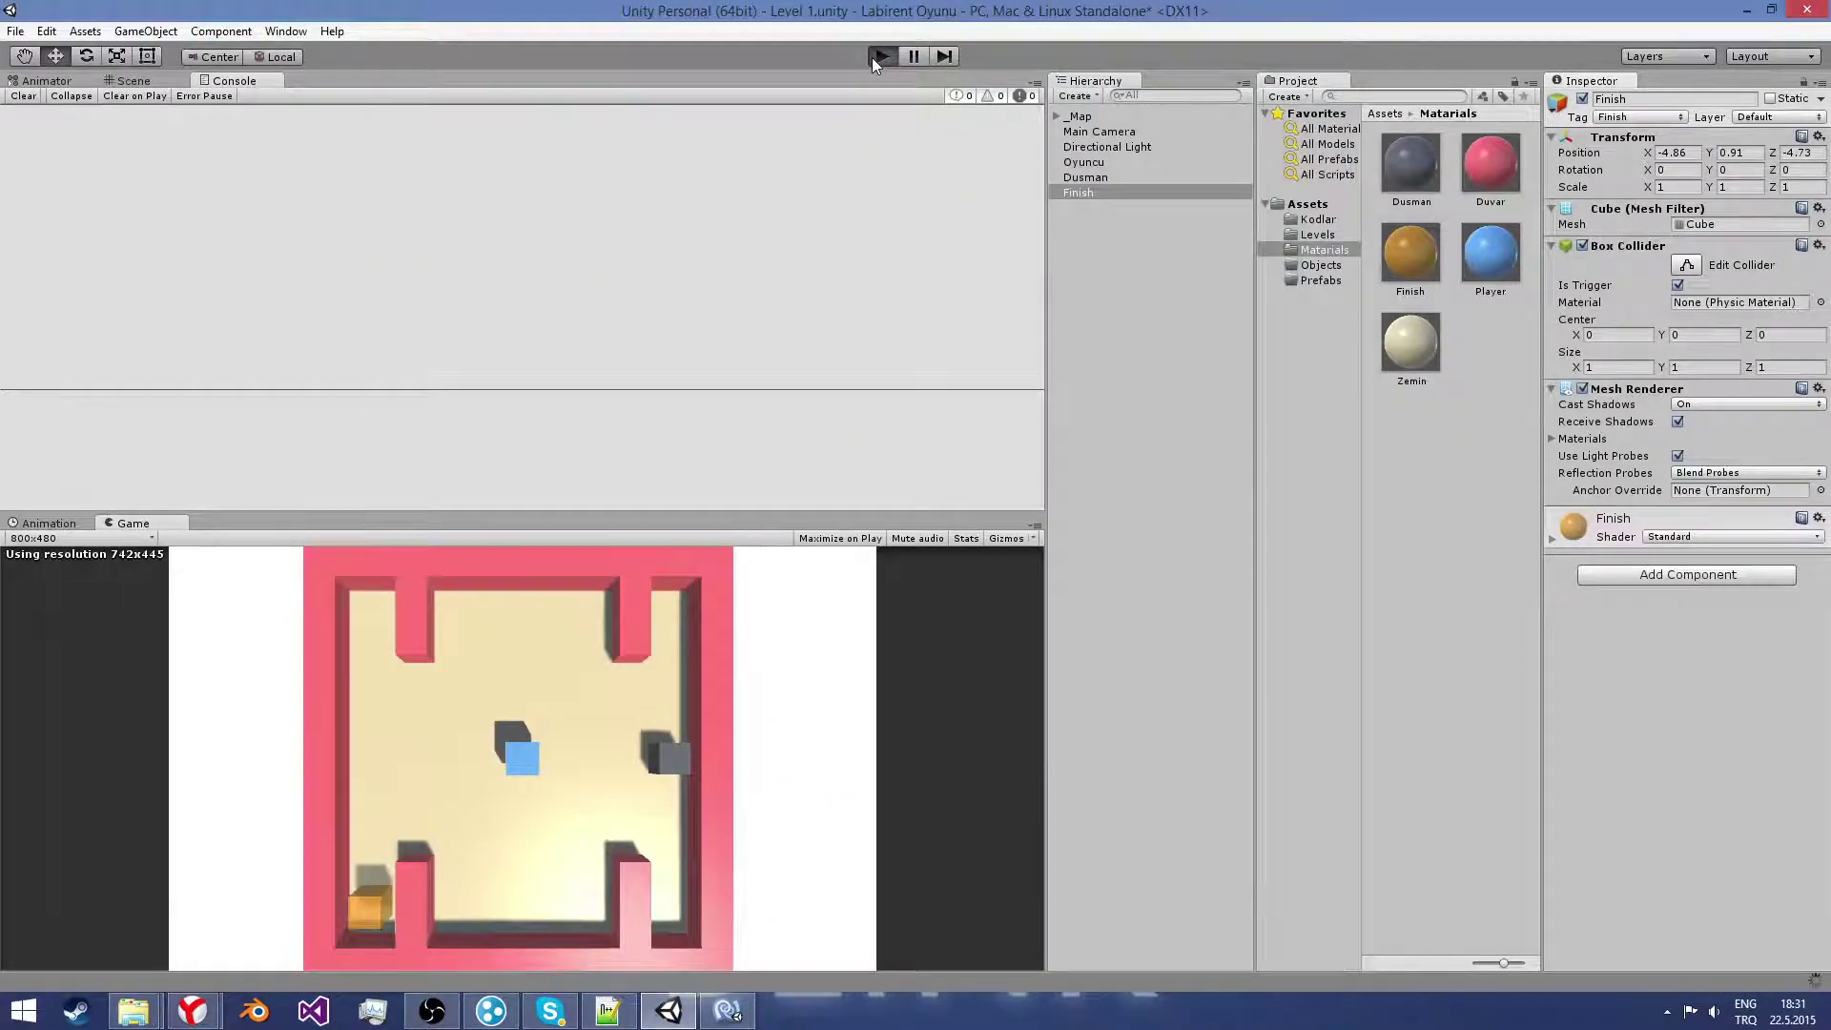
# Step: Drive the player onto the Finish cube to confirm 'Bolum bitti' logs, then stop play
pyautogui.press('Left')
pyautogui.press('Down')
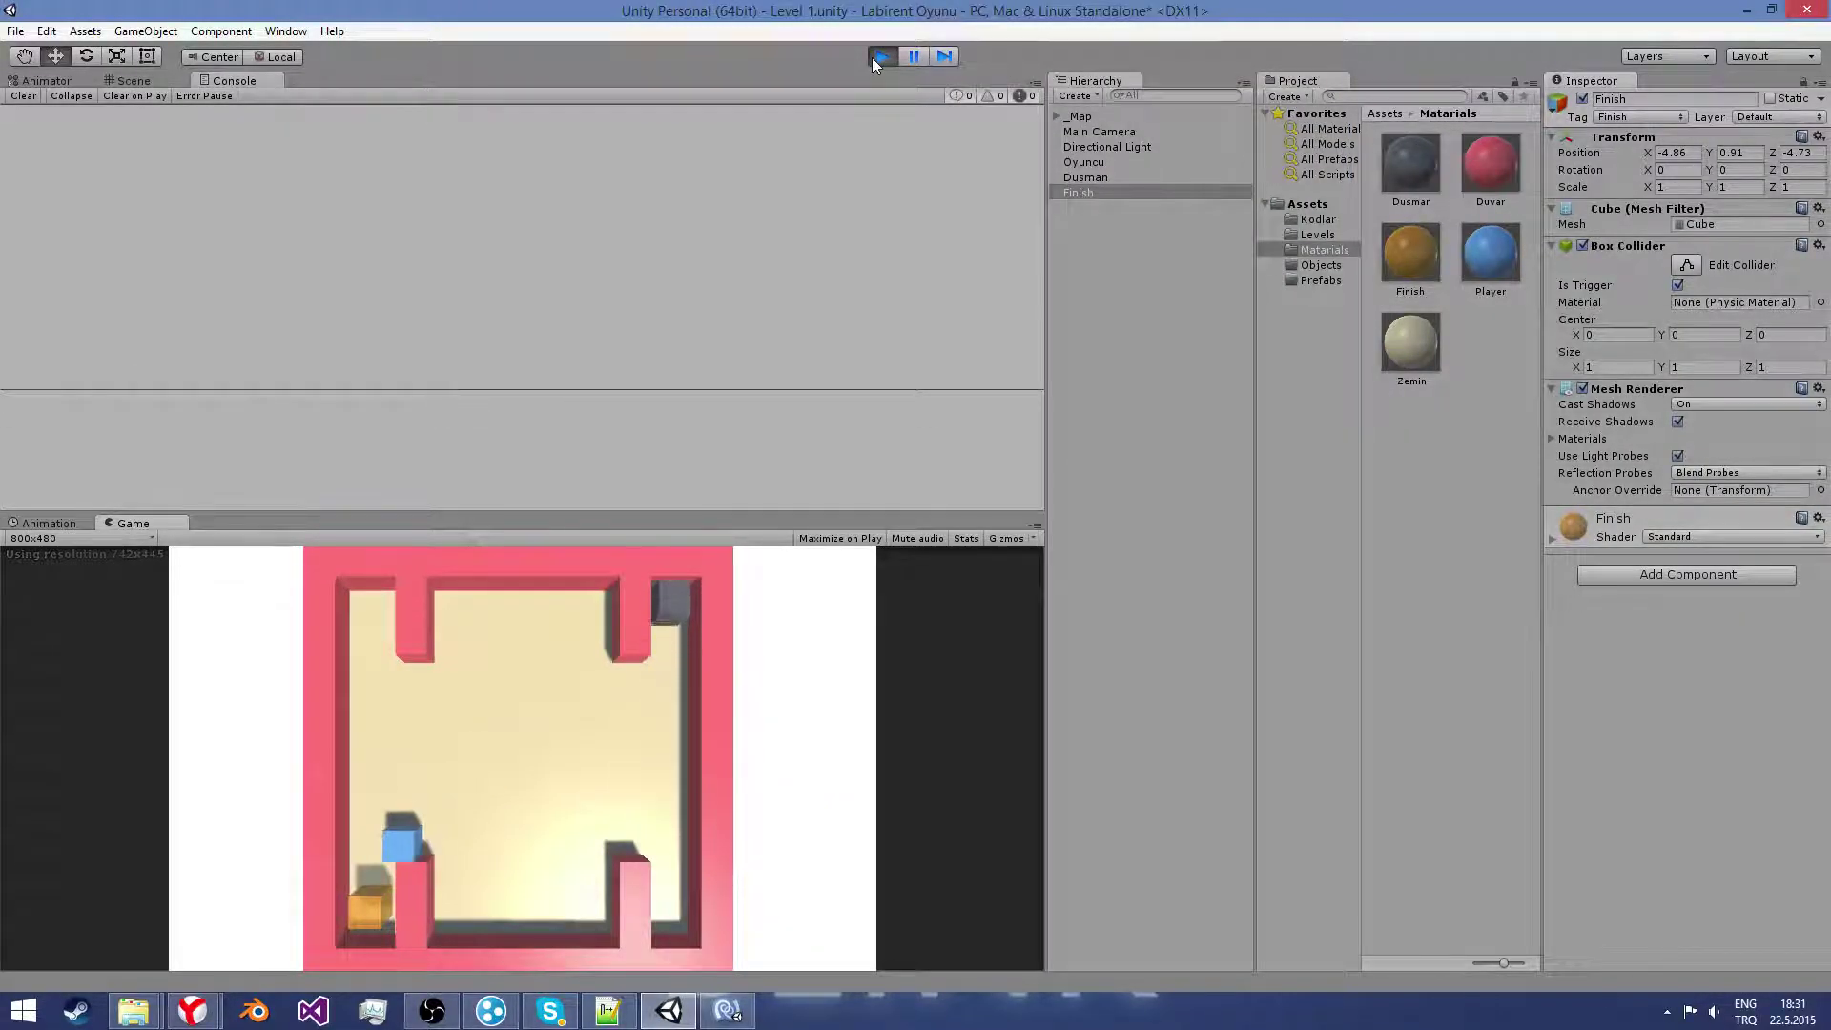
pyautogui.press('Down')
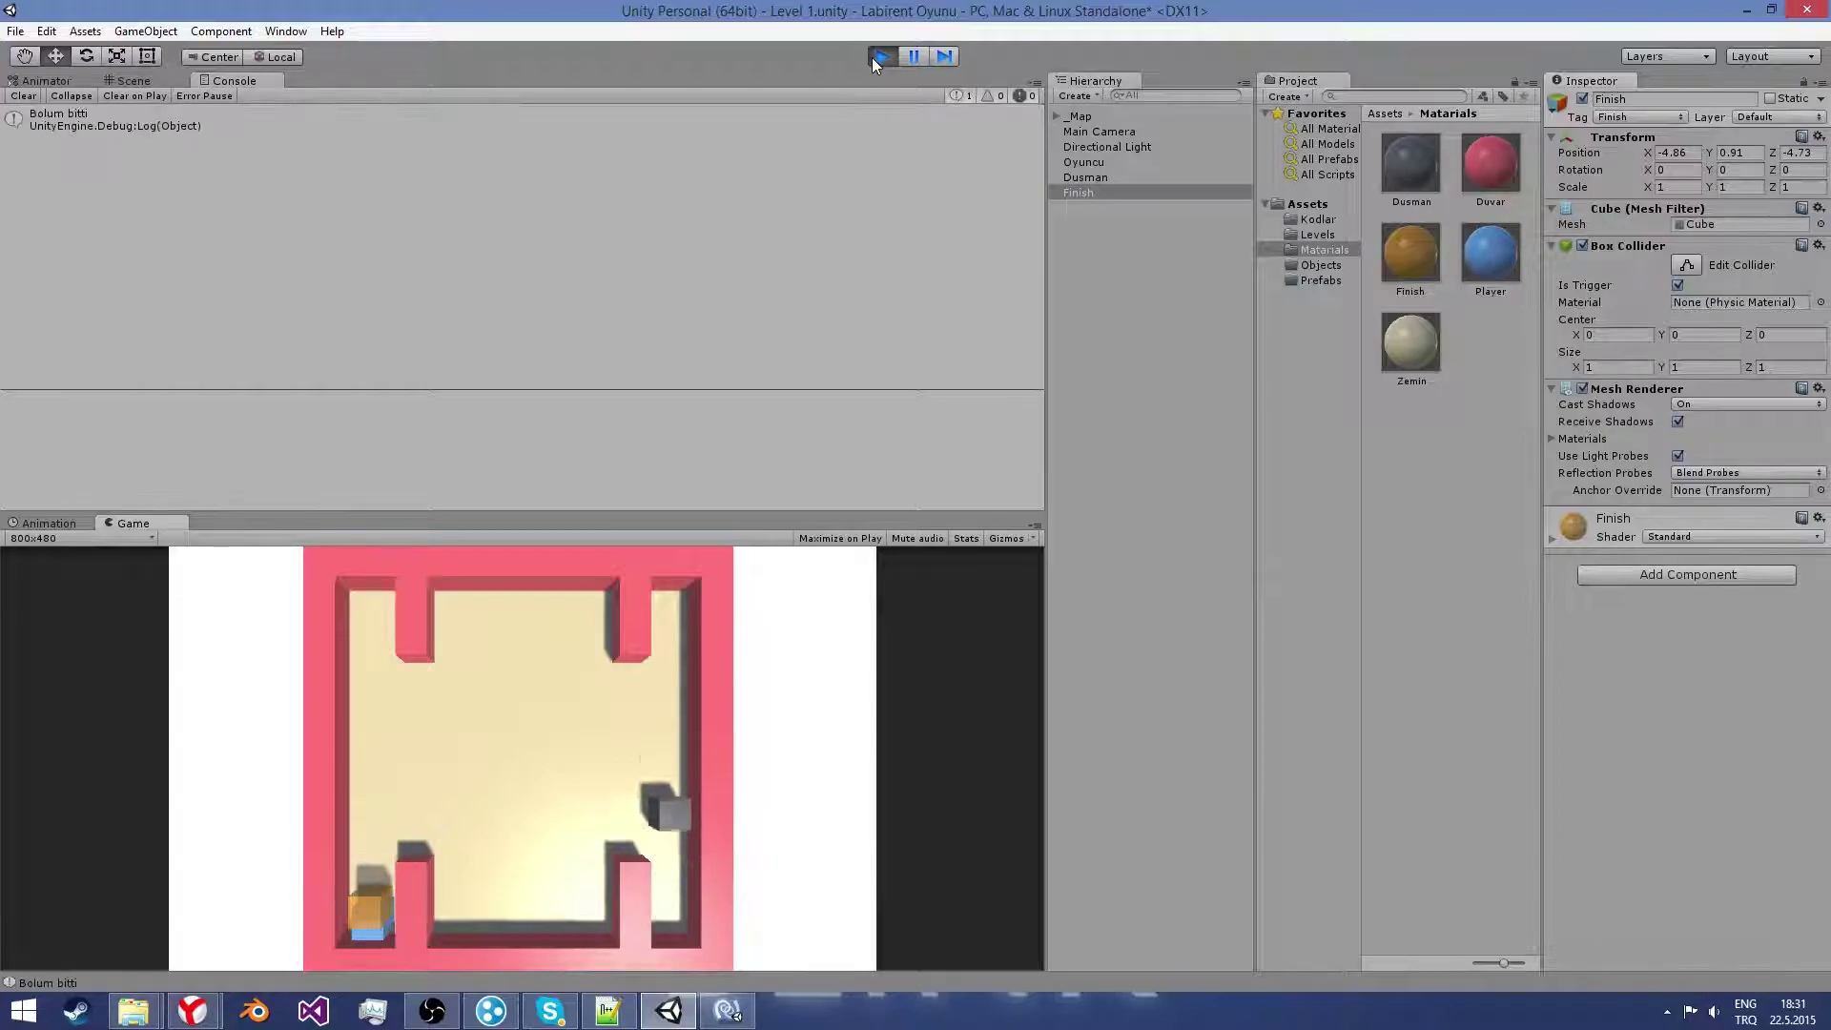
pyautogui.click(877, 56)
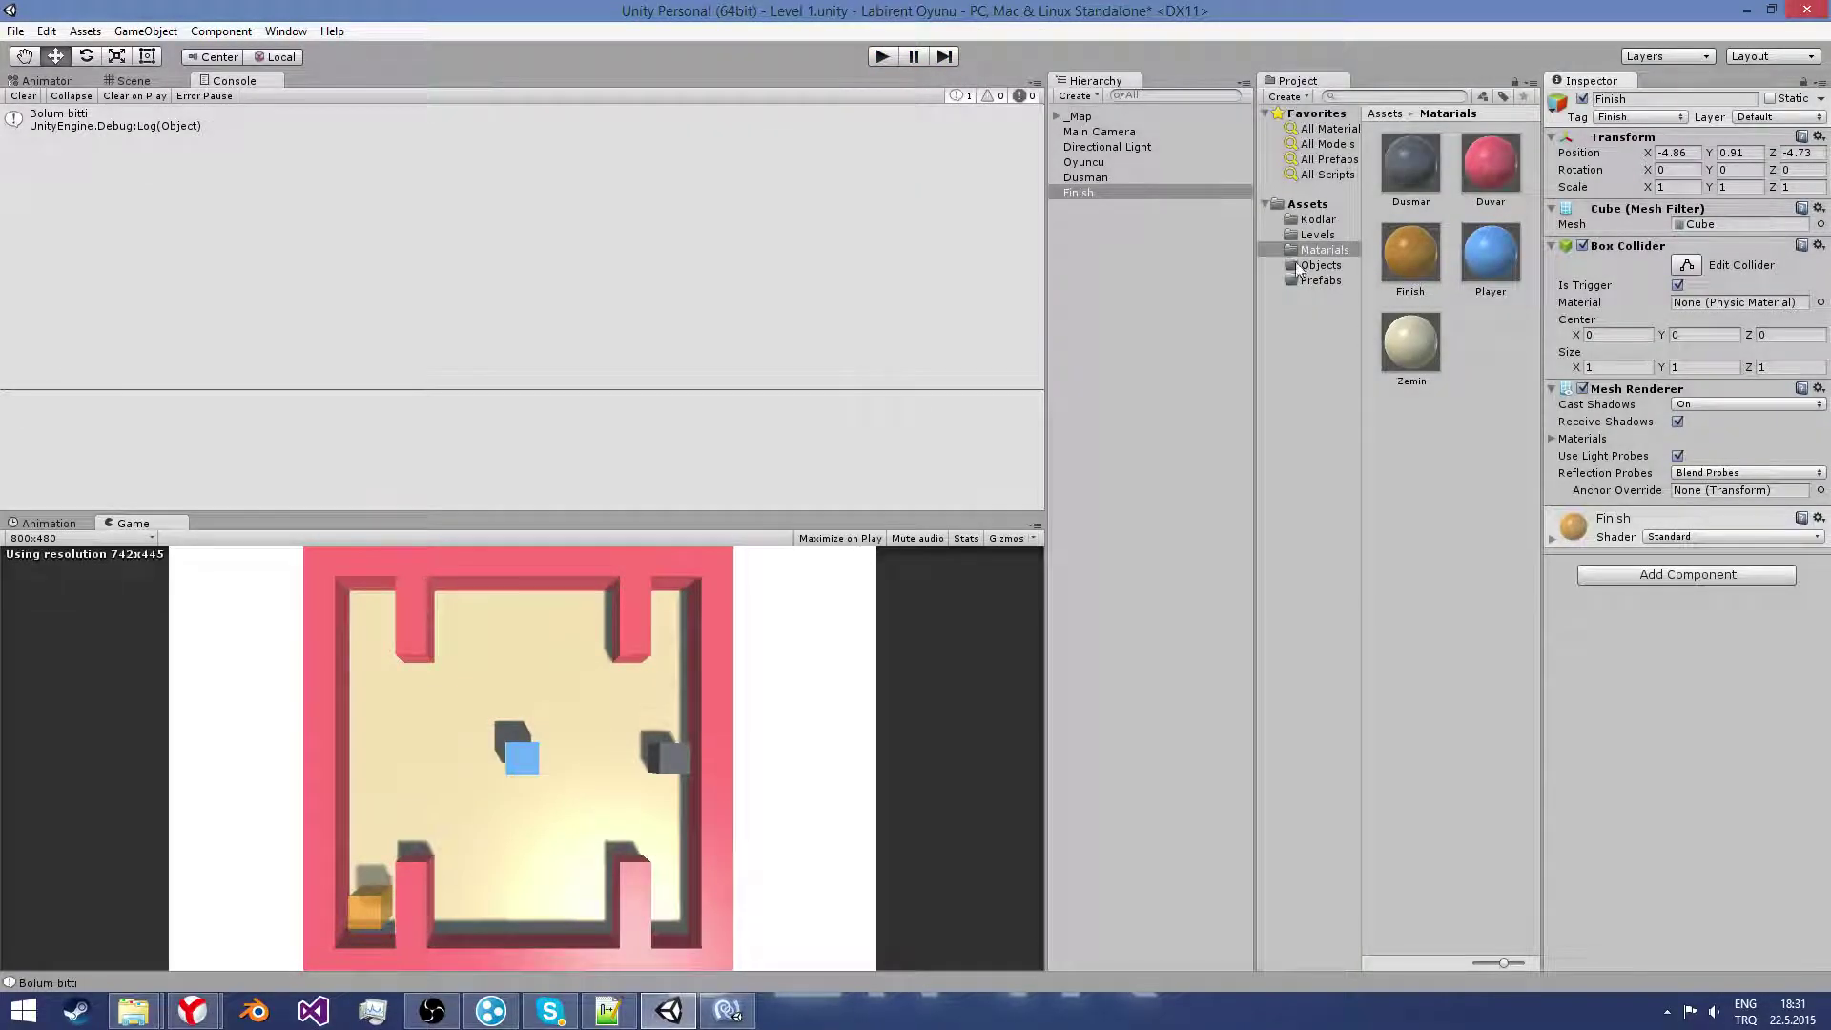
# Step: Create a Level 2 scene in the Levels folder and open it, saving Level 1's changes
pyautogui.click(1299, 267)
pyautogui.click(1317, 235)
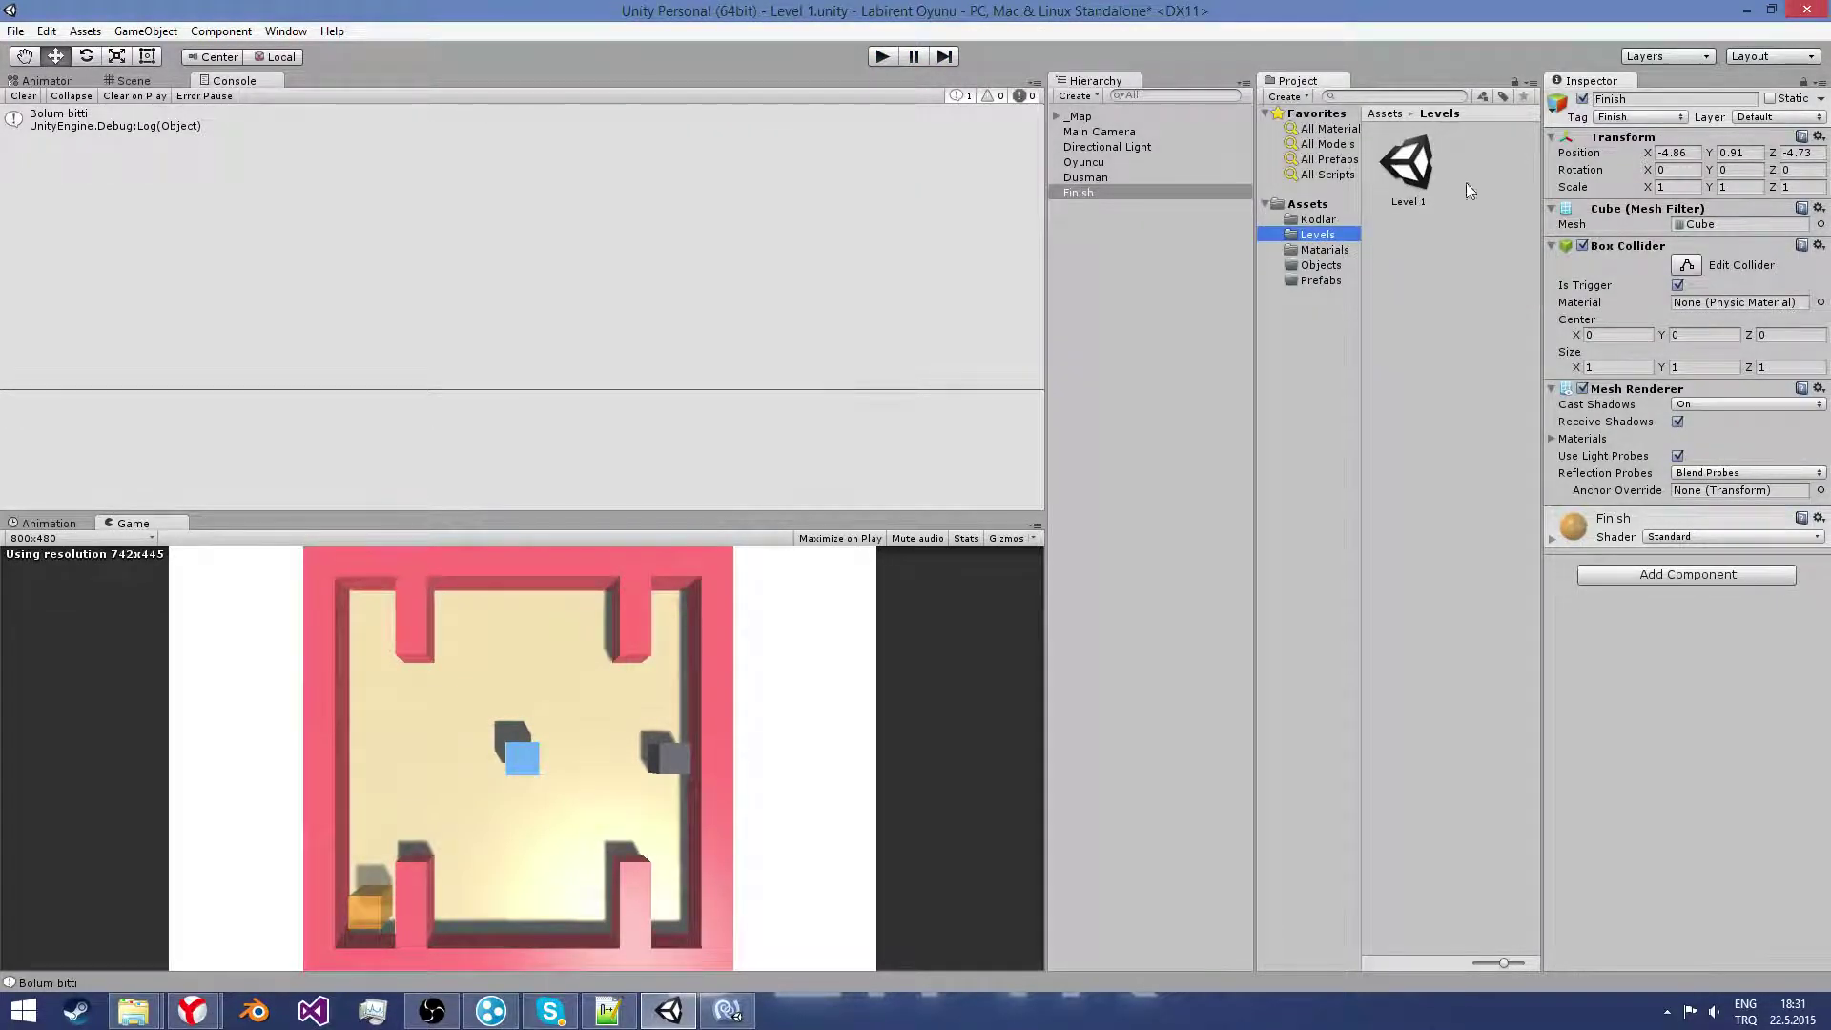
pyautogui.click(1446, 213)
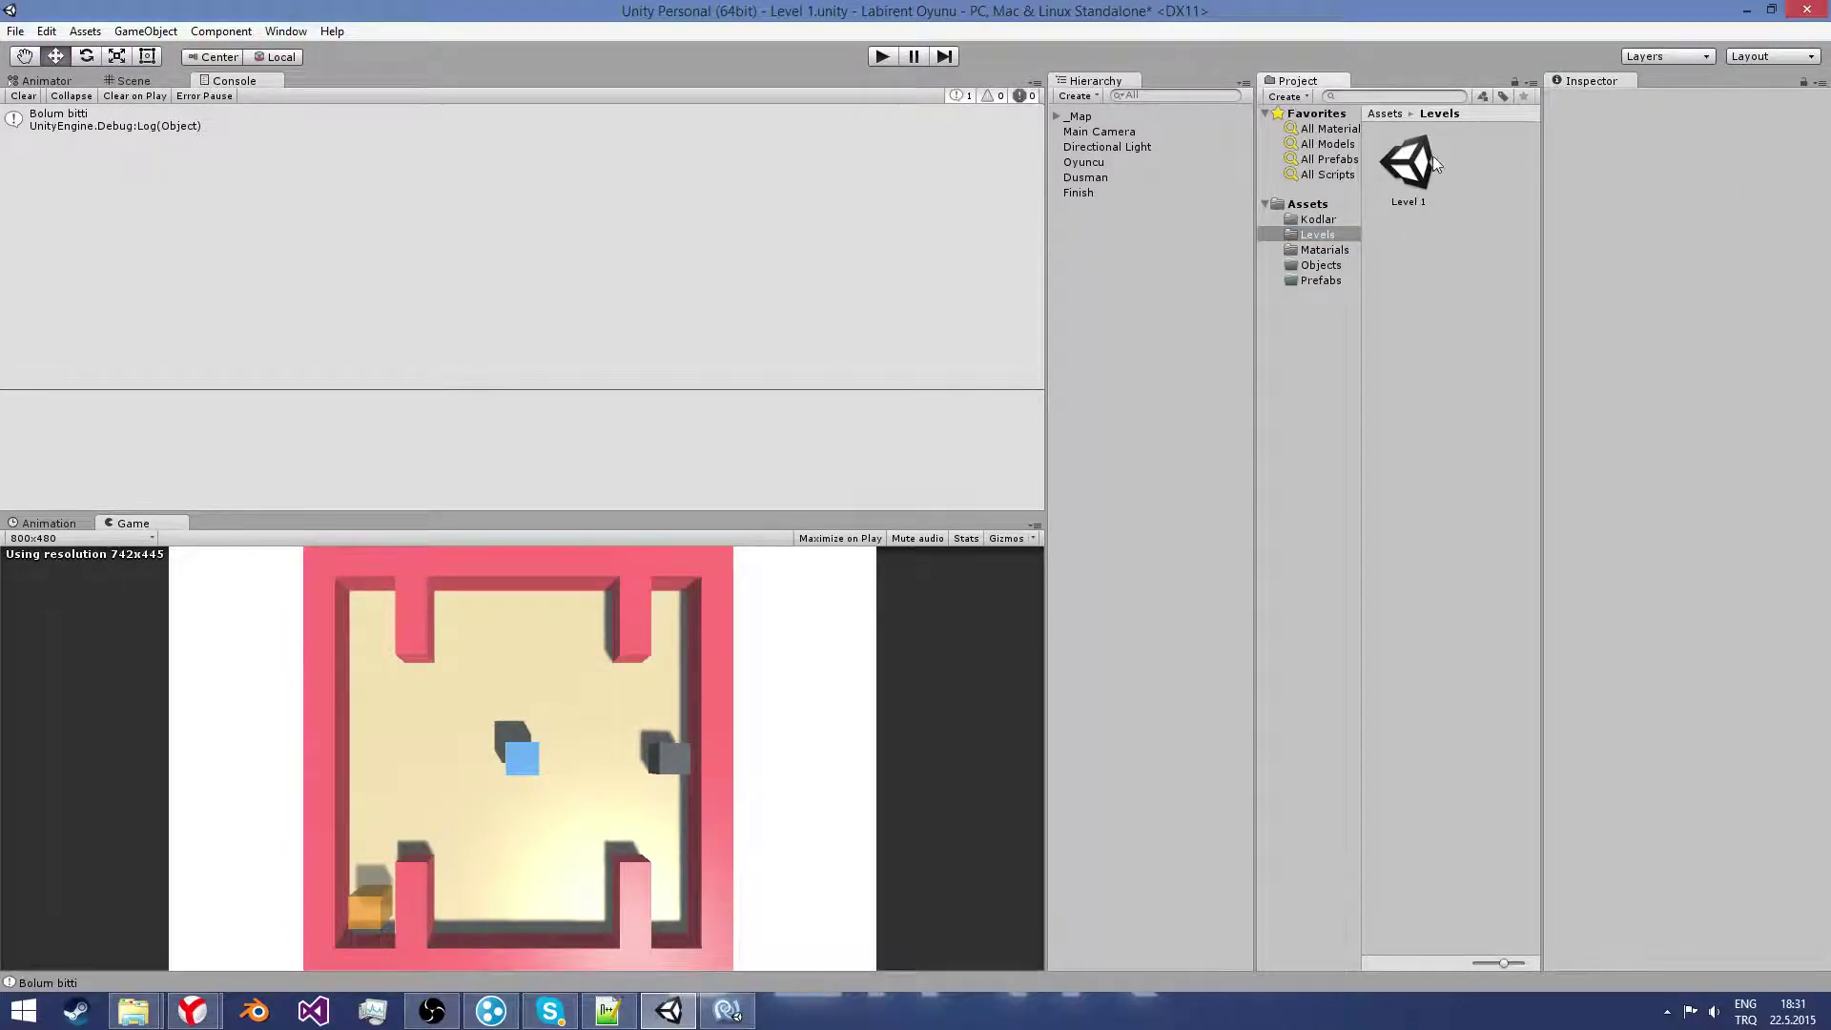
pyautogui.hotkey('ctrl', 'd')
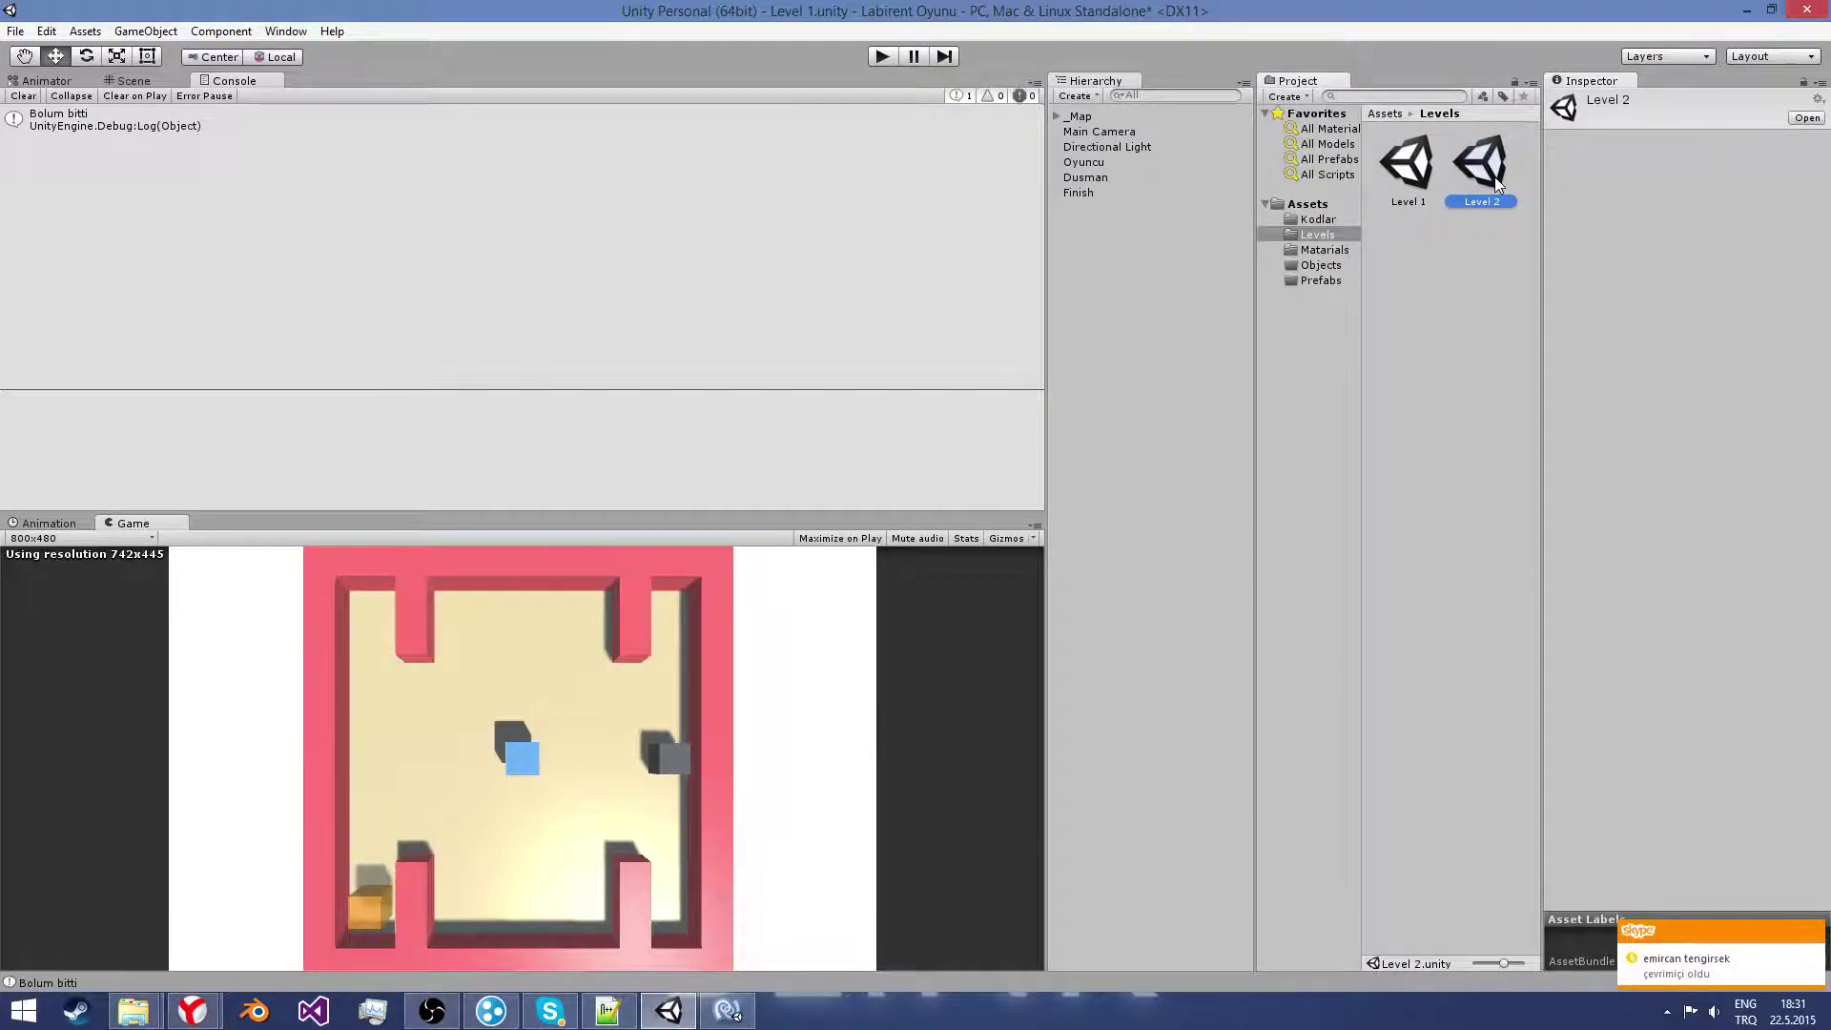
pyautogui.doubleClick(1495, 175)
pyautogui.click(884, 542)
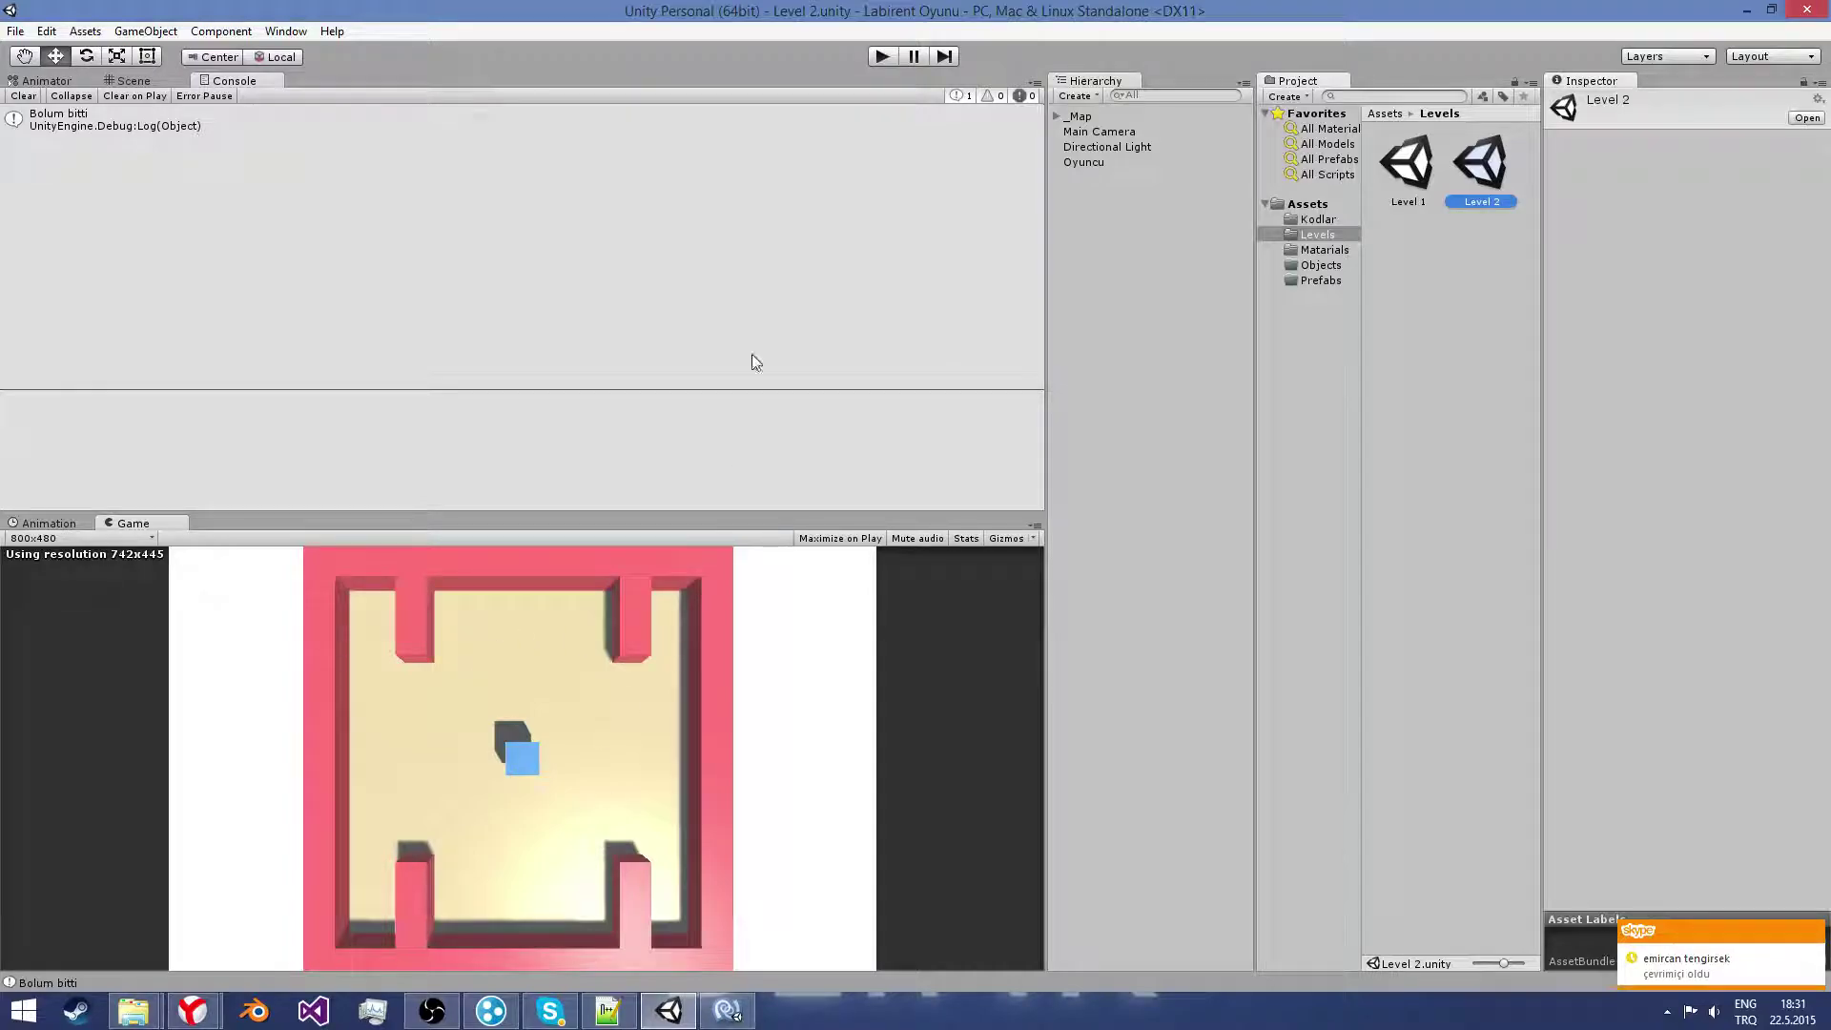
# Step: In the 3D Scene view of Level 2, slide the bottom wall inward into the maze
pyautogui.click(133, 80)
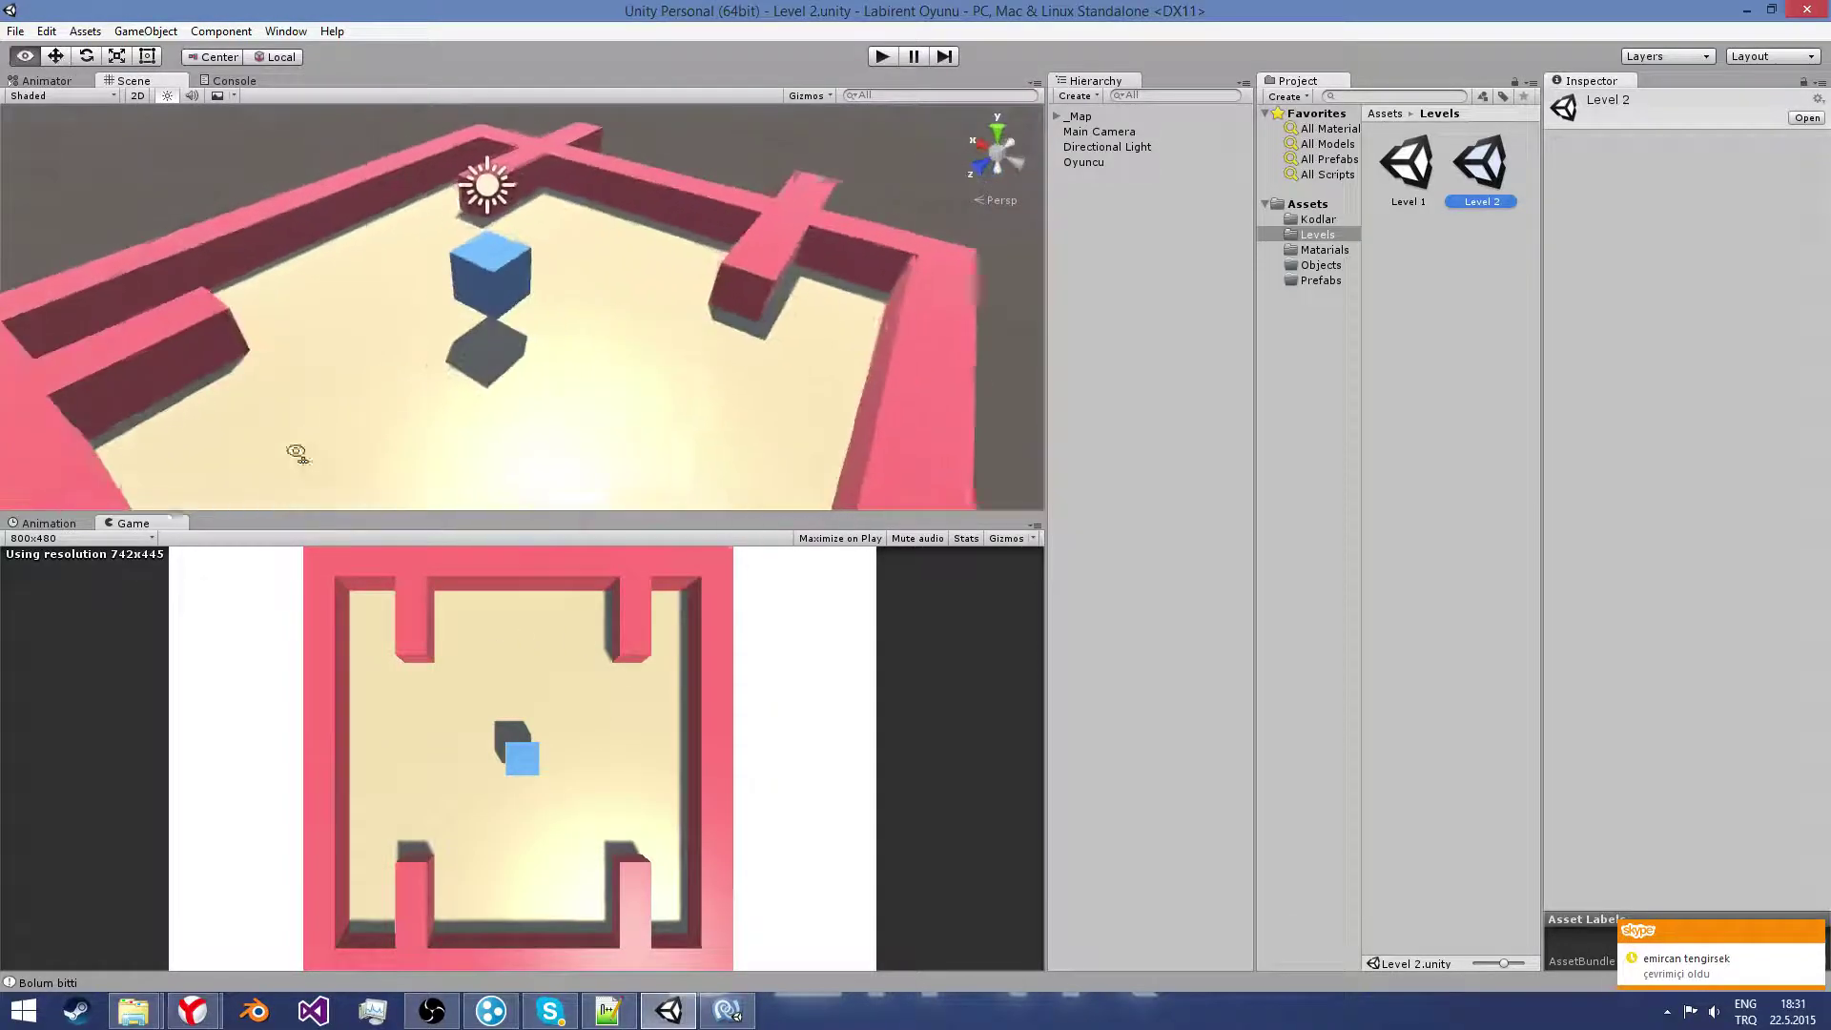
pyautogui.moveTo(503, 417)
pyautogui.keyDown('alt'); pyautogui.mouseDown()
pyautogui.moveTo(300, 312)
pyautogui.moveTo(409, 307)
pyautogui.mouseUp(); pyautogui.keyUp('alt')
pyautogui.click(258, 335)
pyautogui.click(539, 440)
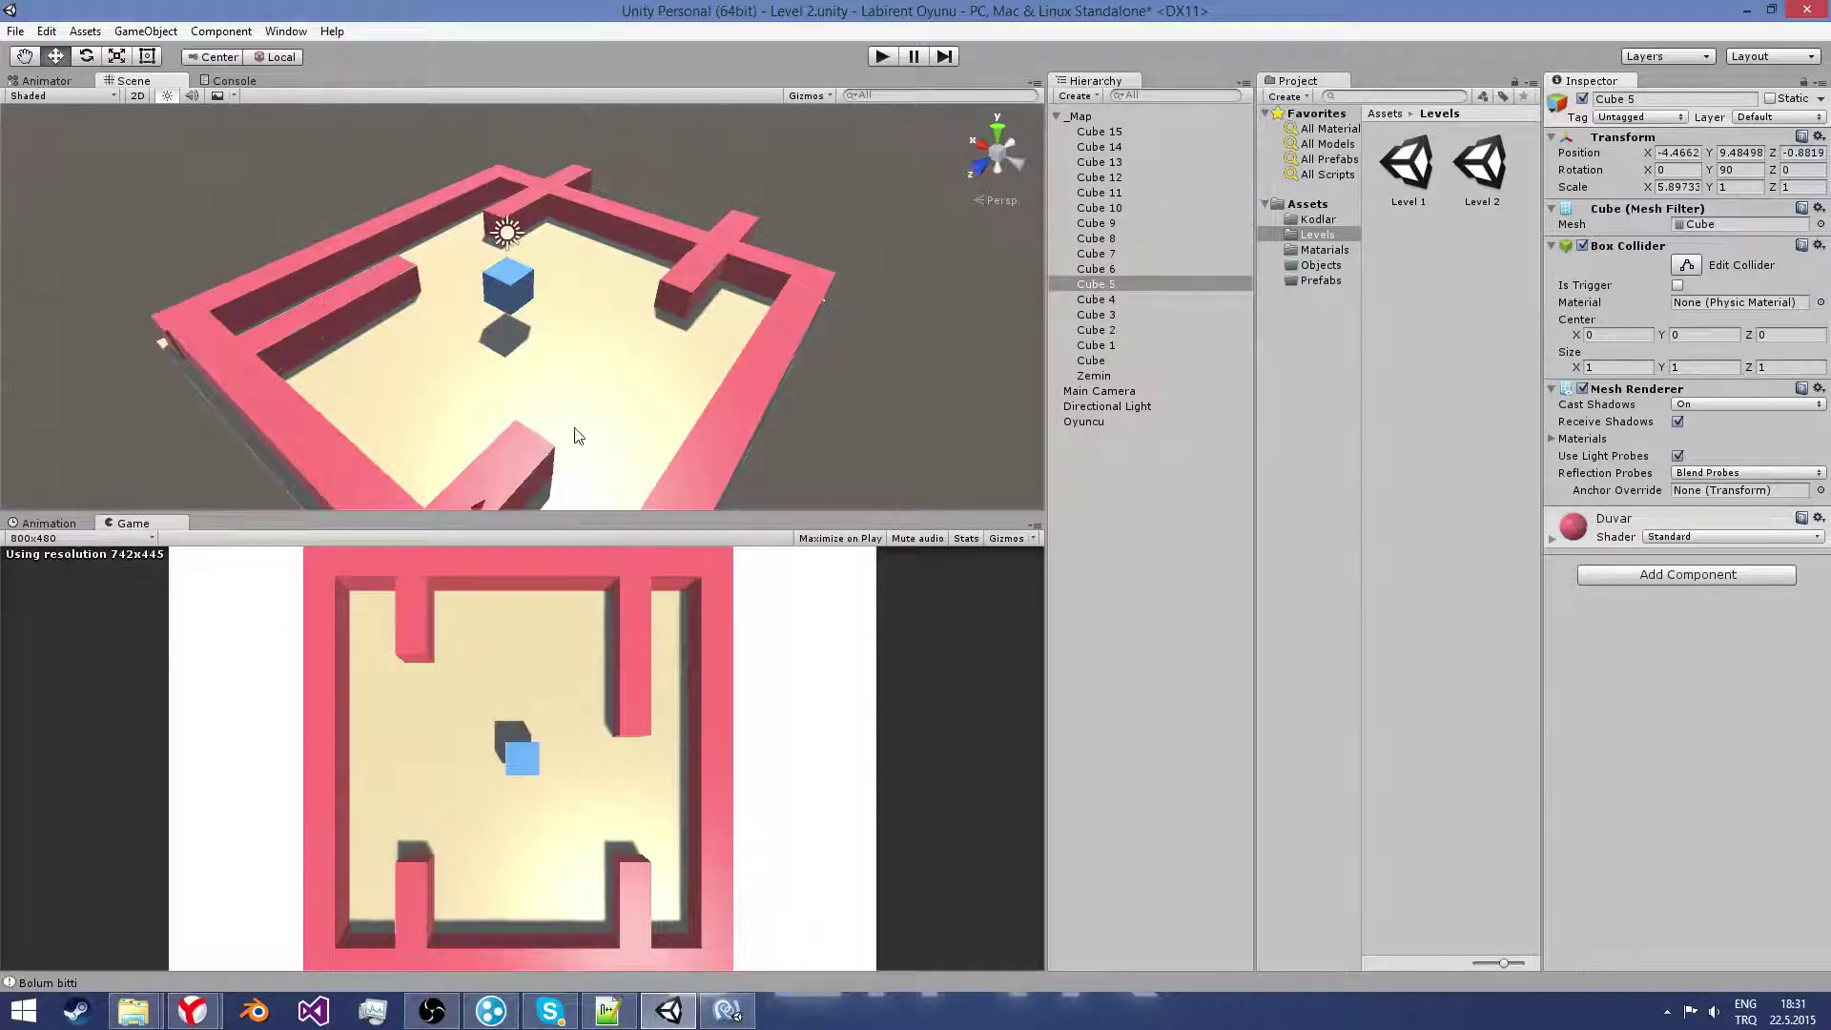
pyautogui.moveTo(484, 498)
pyautogui.mouseDown()
pyautogui.moveTo(576, 414)
pyautogui.moveTo(501, 462)
pyautogui.mouseUp()
# Step: Duplicate a wall and position the copy in the middle of the maze
pyautogui.click(719, 279)
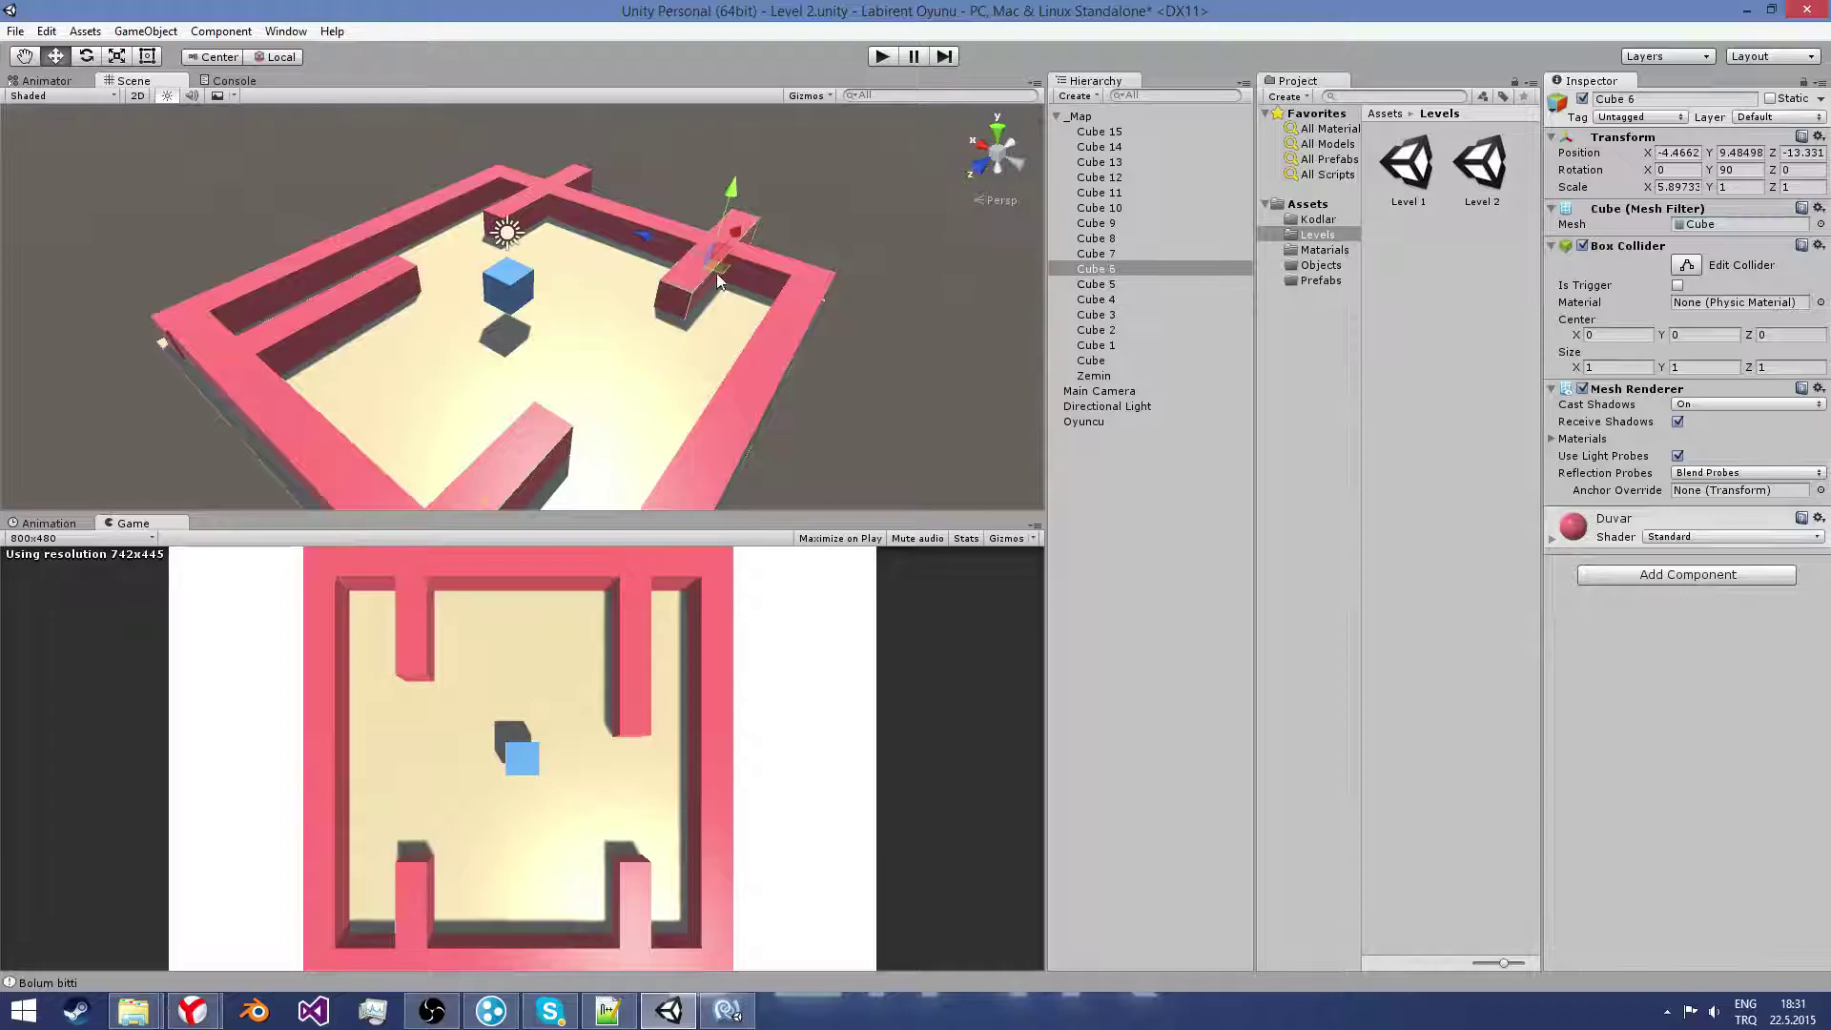
pyautogui.click(665, 247)
pyautogui.hotkey('ctrl', 'd')
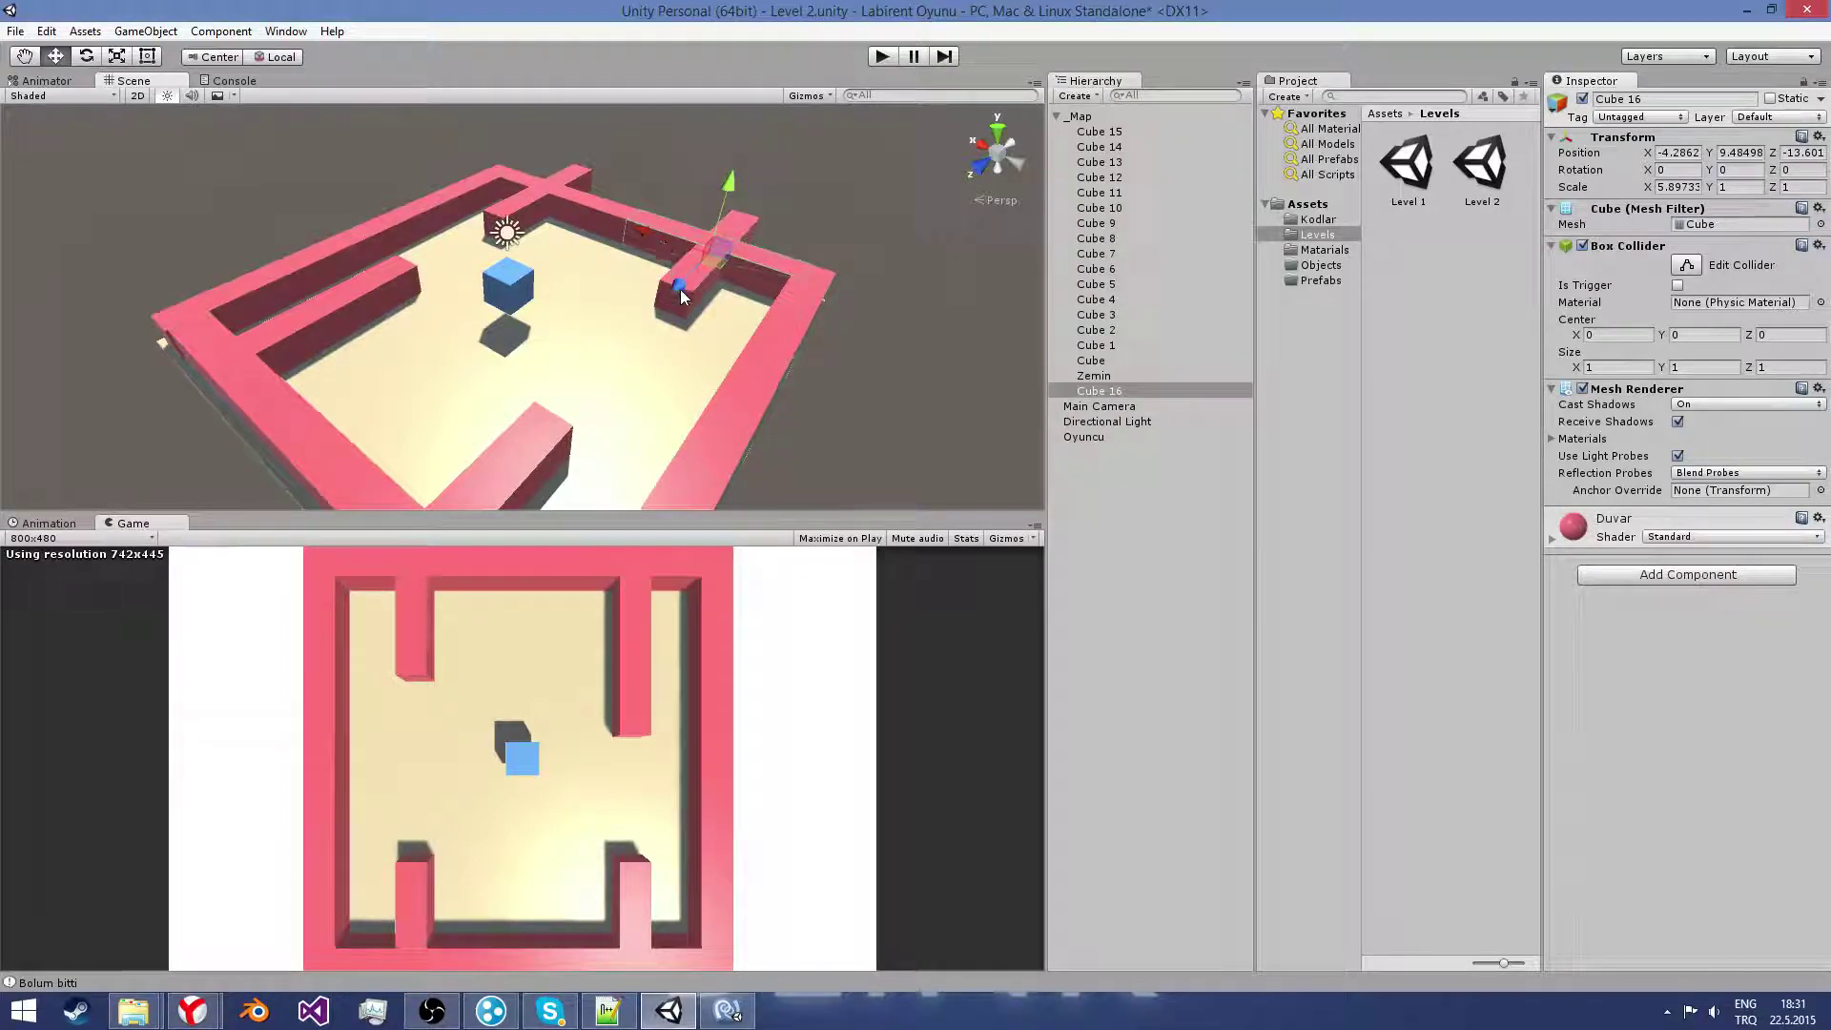
pyautogui.moveTo(679, 289)
pyautogui.mouseDown()
pyautogui.moveTo(584, 408)
pyautogui.moveTo(415, 351)
pyautogui.mouseUp()
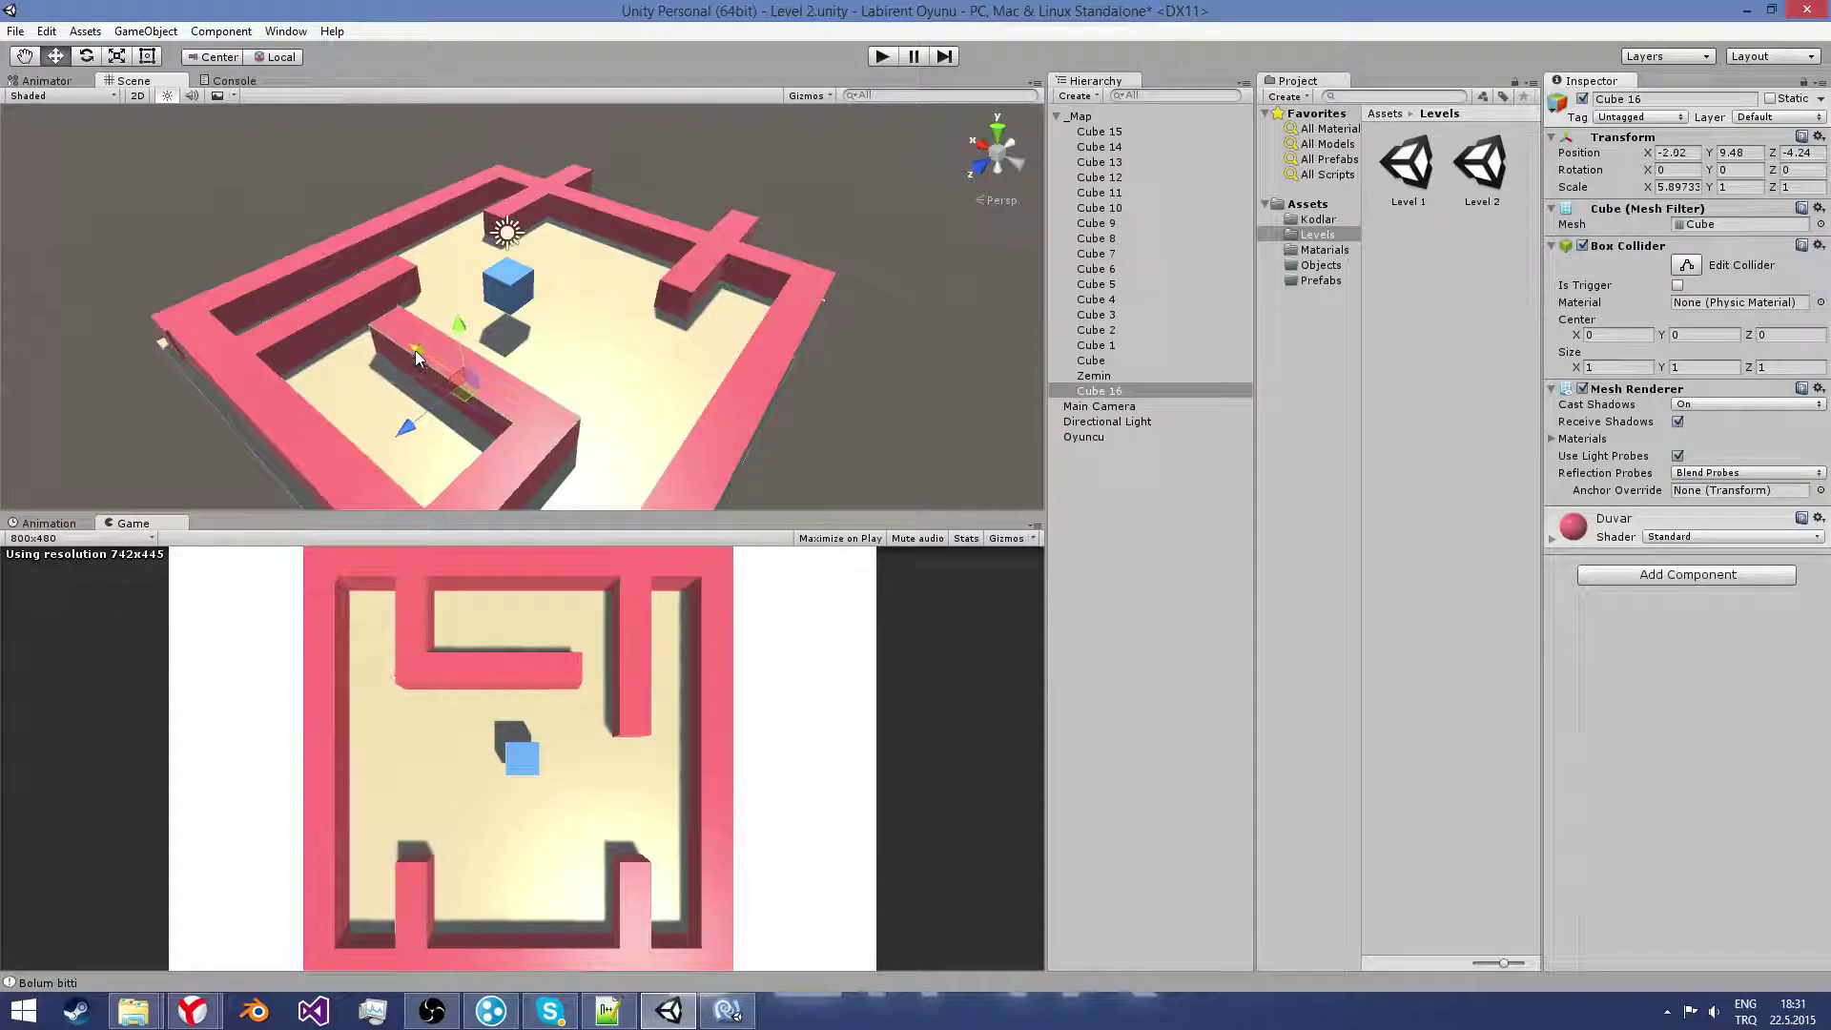
pyautogui.moveTo(426, 426); pyautogui.dragTo(419, 427)
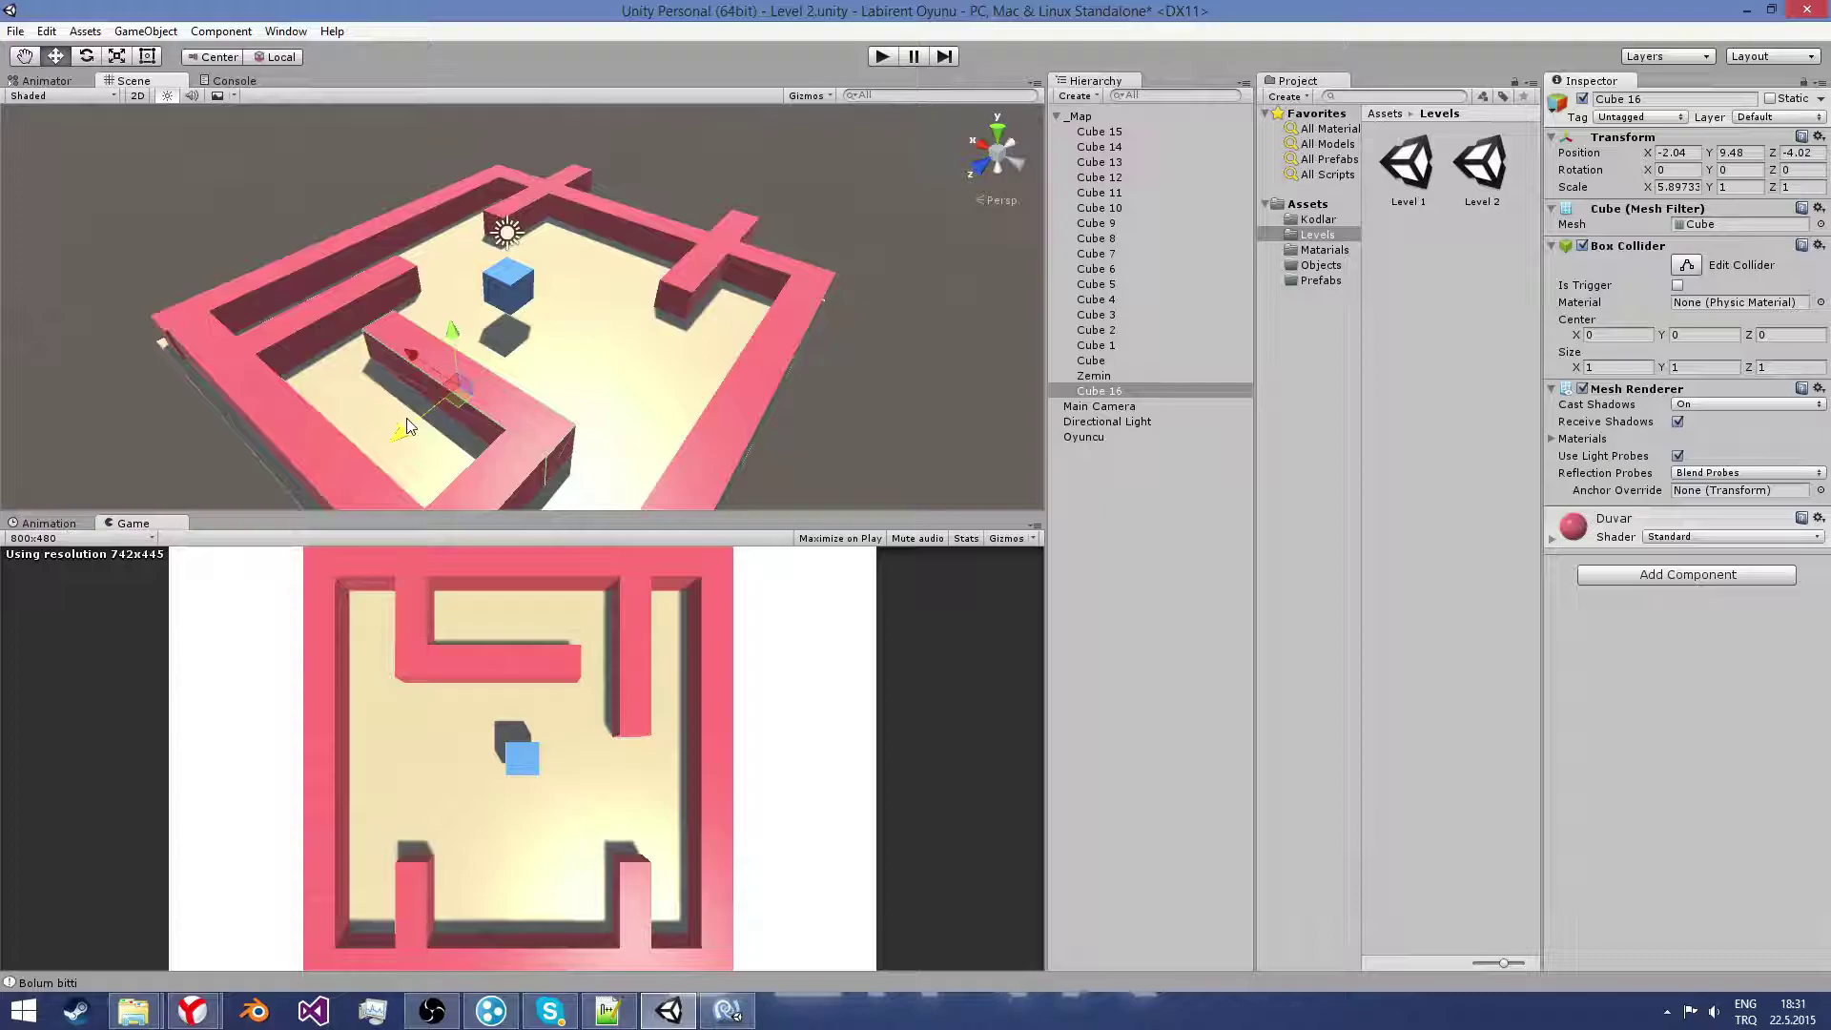
pyautogui.moveTo(410, 355); pyautogui.dragTo(413, 361)
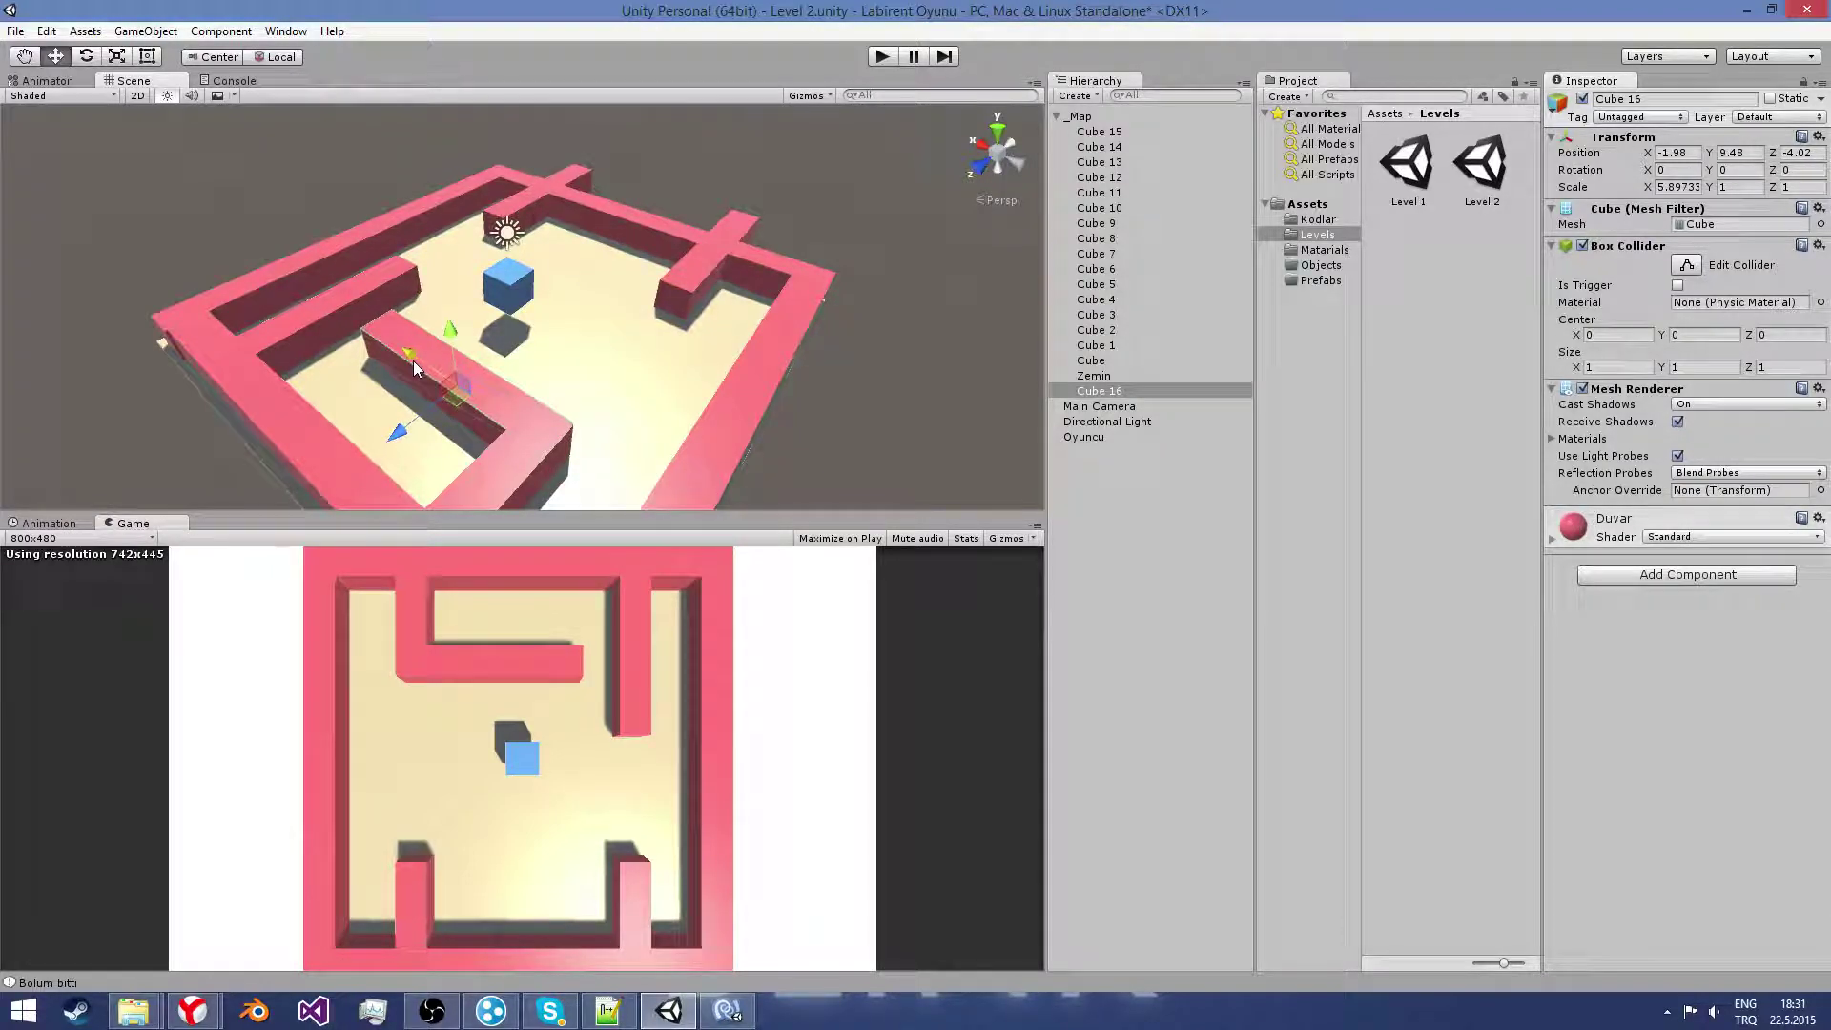
# Step: Shift the upper-left, upper-right and top crossbar walls into new positions, then reopen Level 1
pyautogui.click(352, 294)
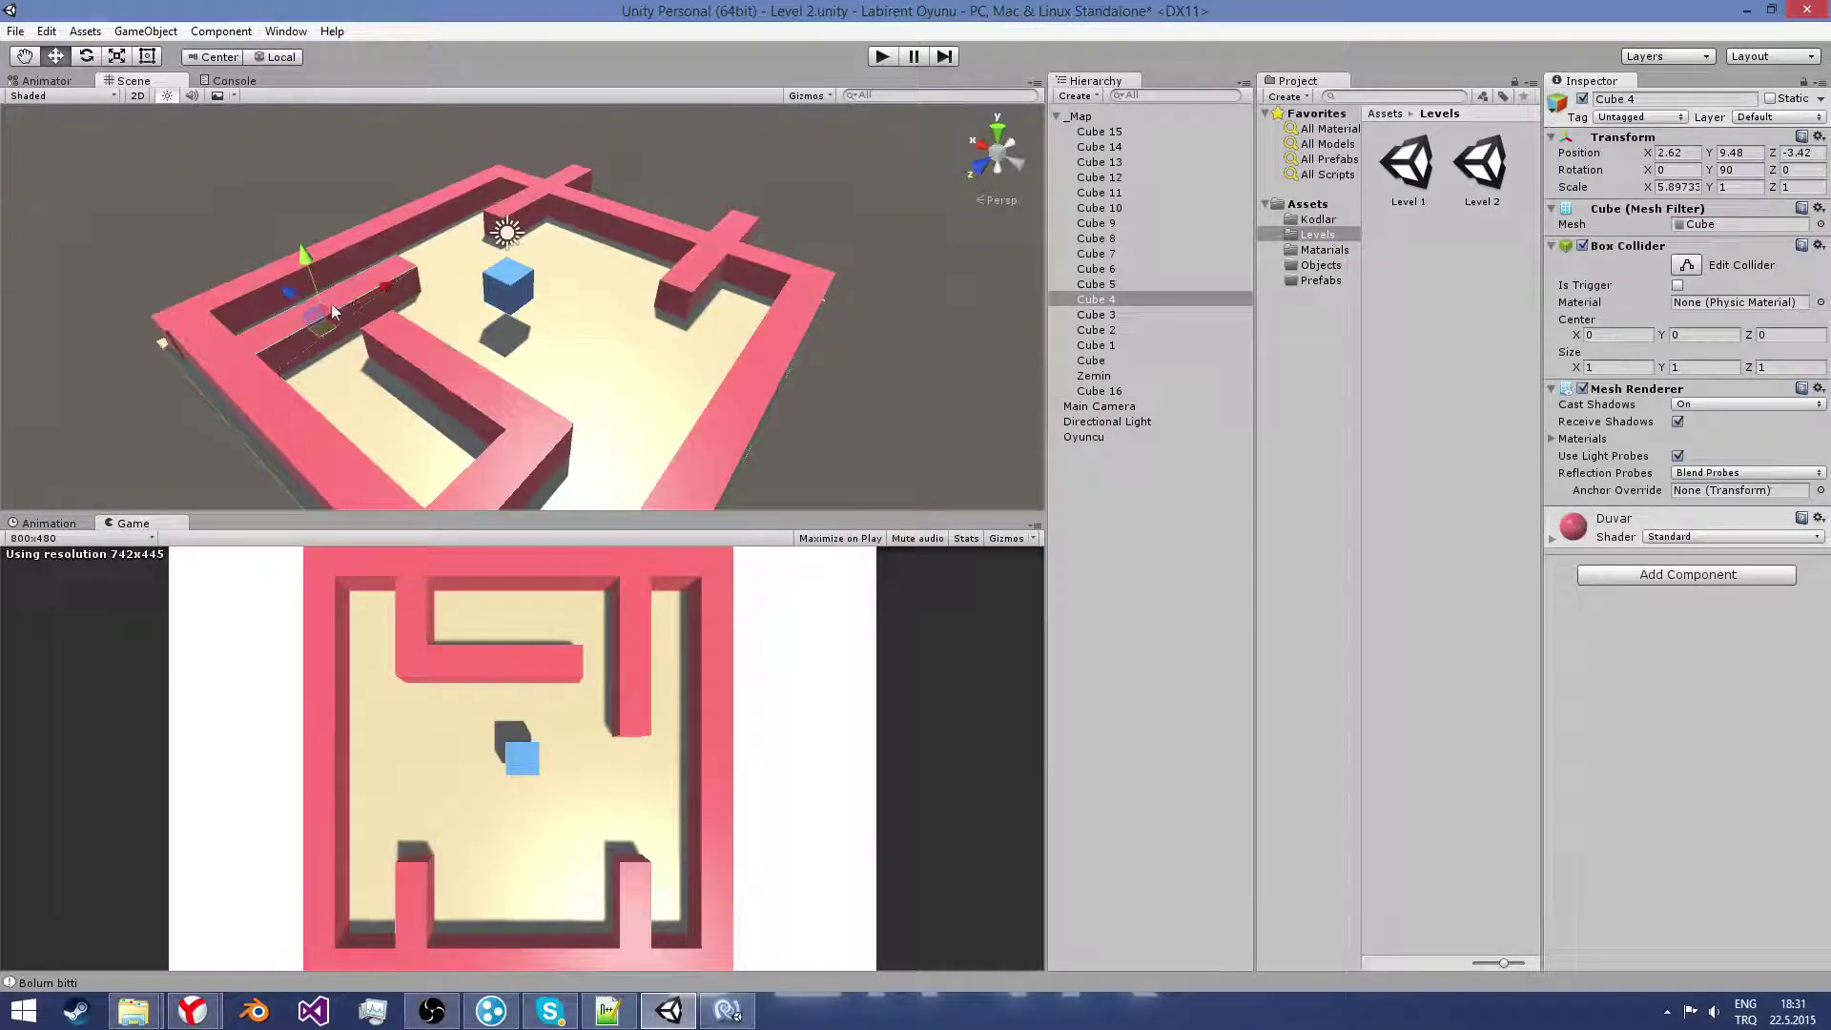
pyautogui.moveTo(288, 294); pyautogui.dragTo(279, 291)
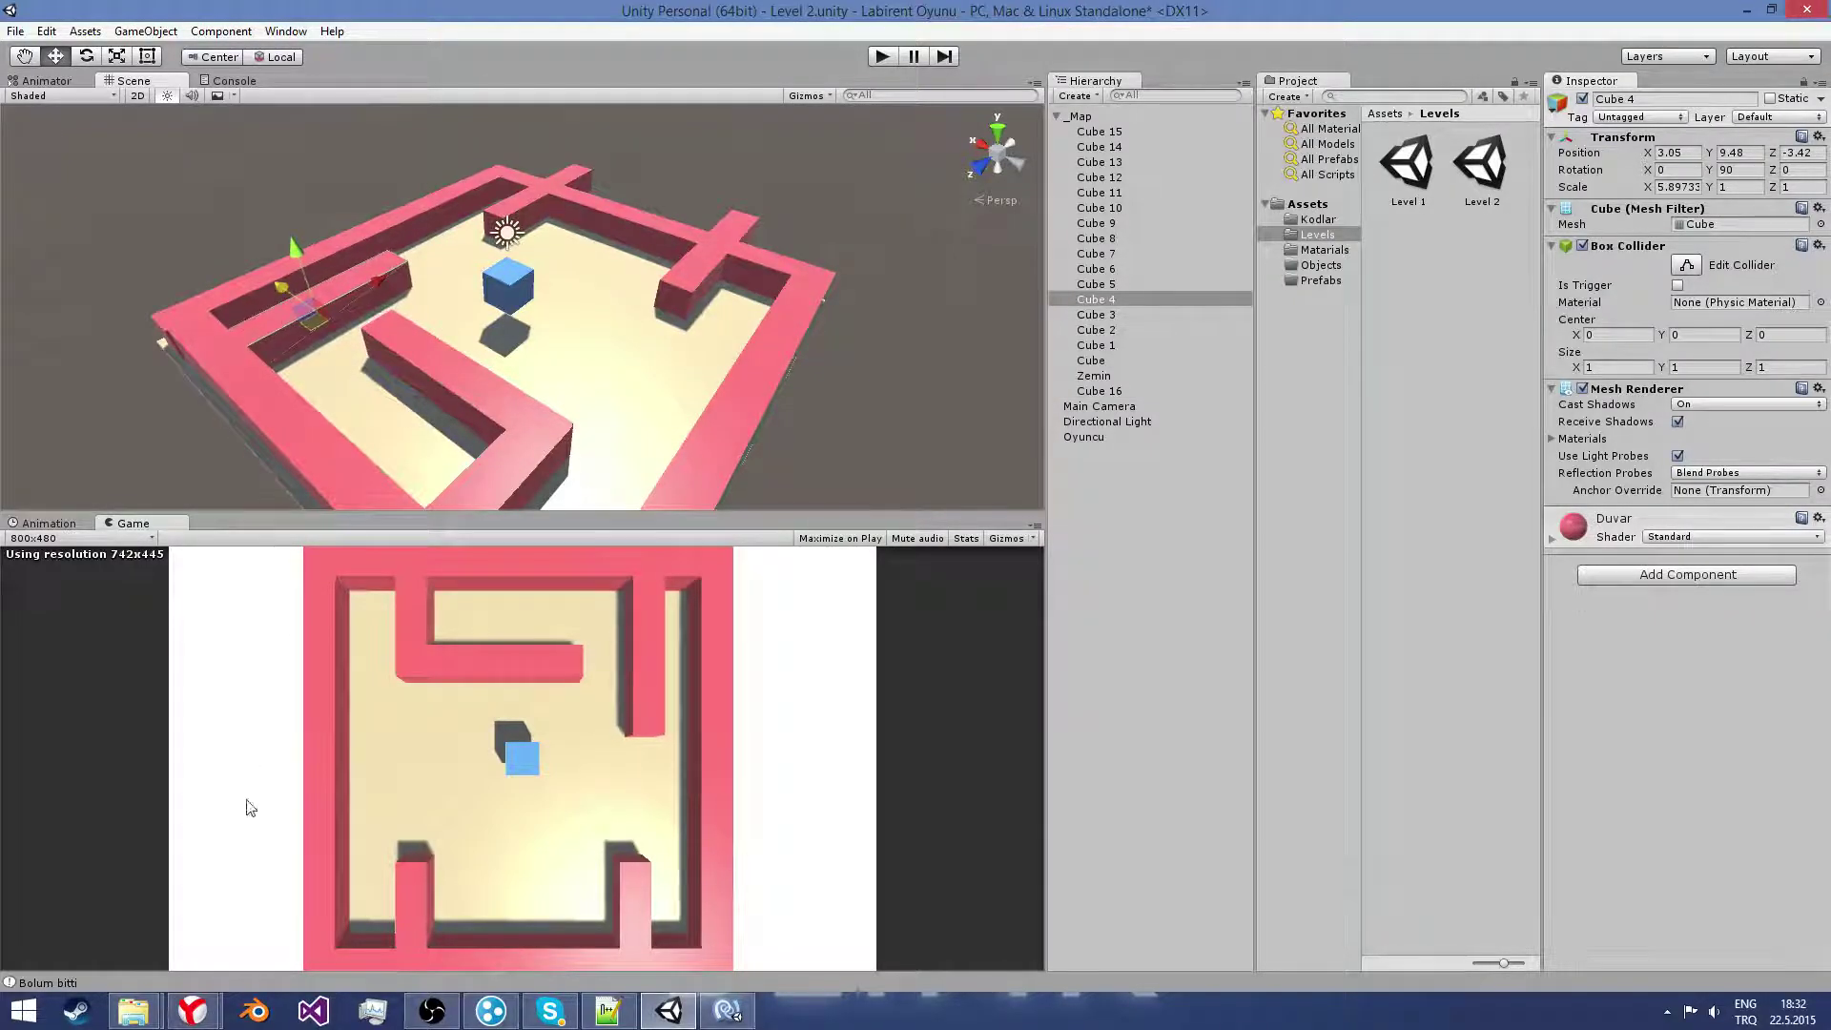
pyautogui.click(708, 264)
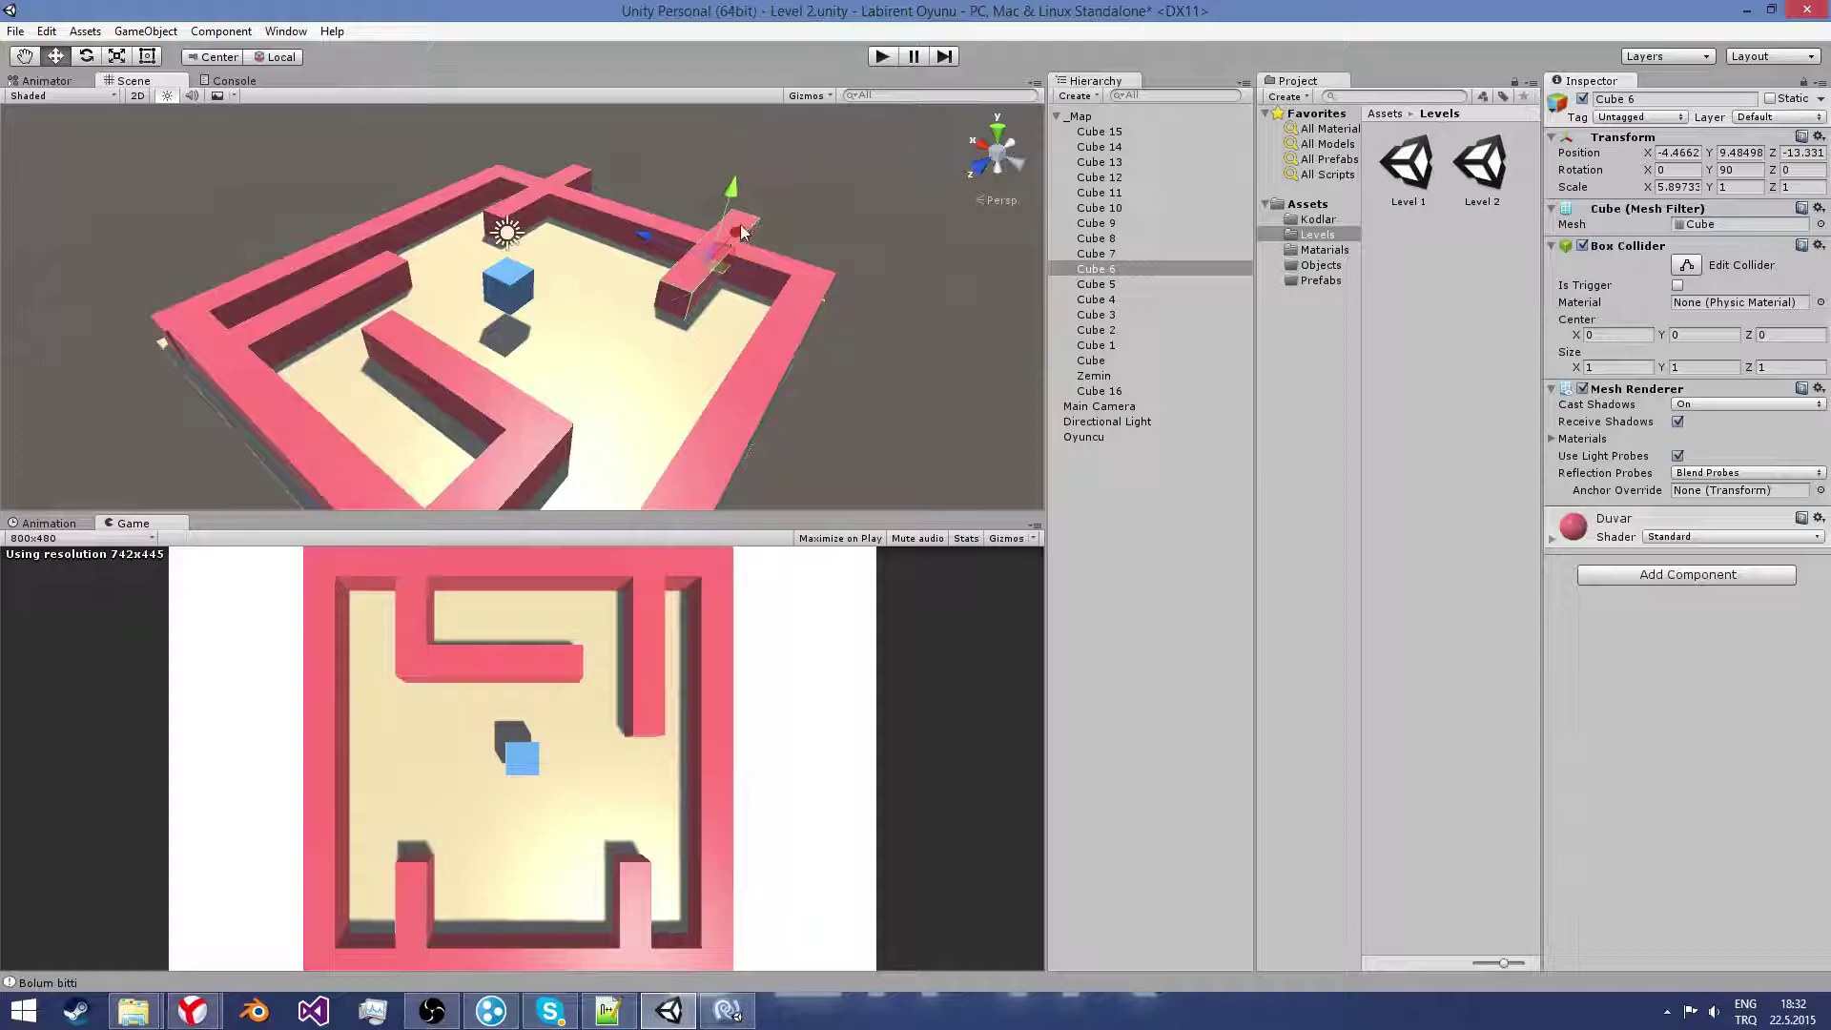
pyautogui.moveTo(742, 227); pyautogui.dragTo(720, 277)
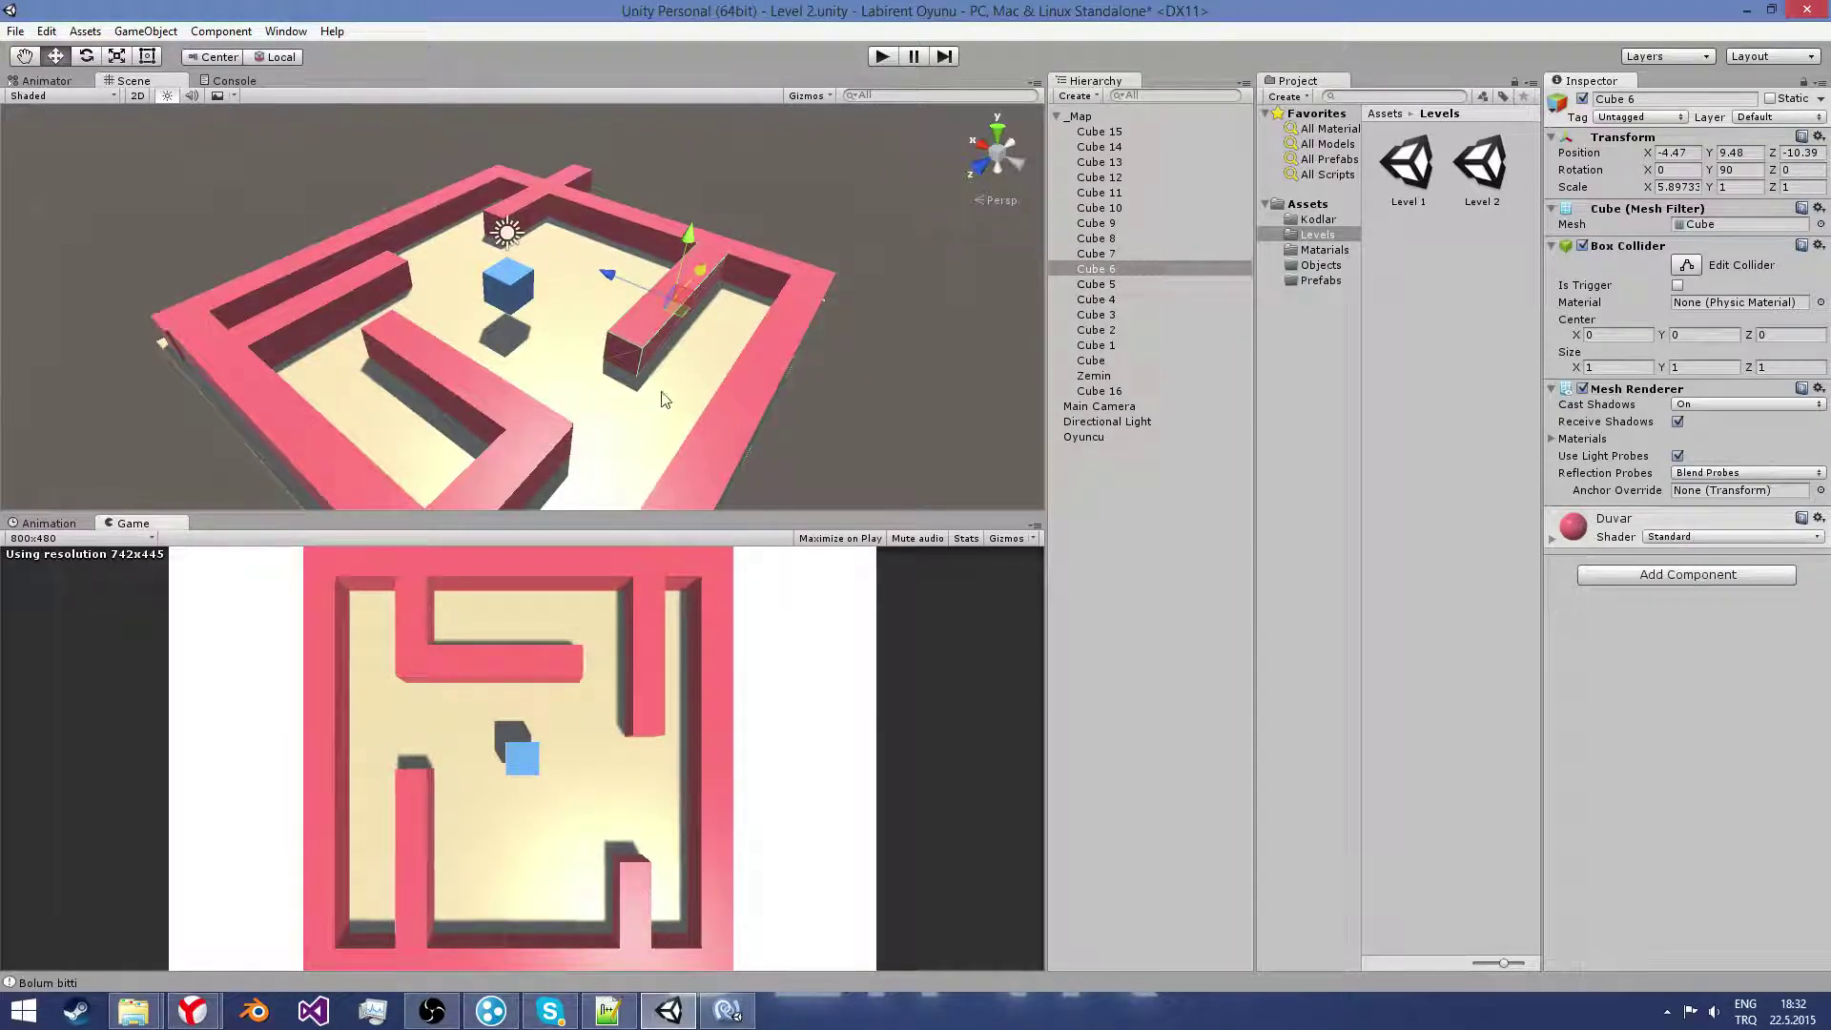
pyautogui.click(535, 196)
pyautogui.moveTo(587, 174)
pyautogui.mouseDown()
pyautogui.moveTo(475, 234)
pyautogui.moveTo(578, 218)
pyautogui.mouseUp()
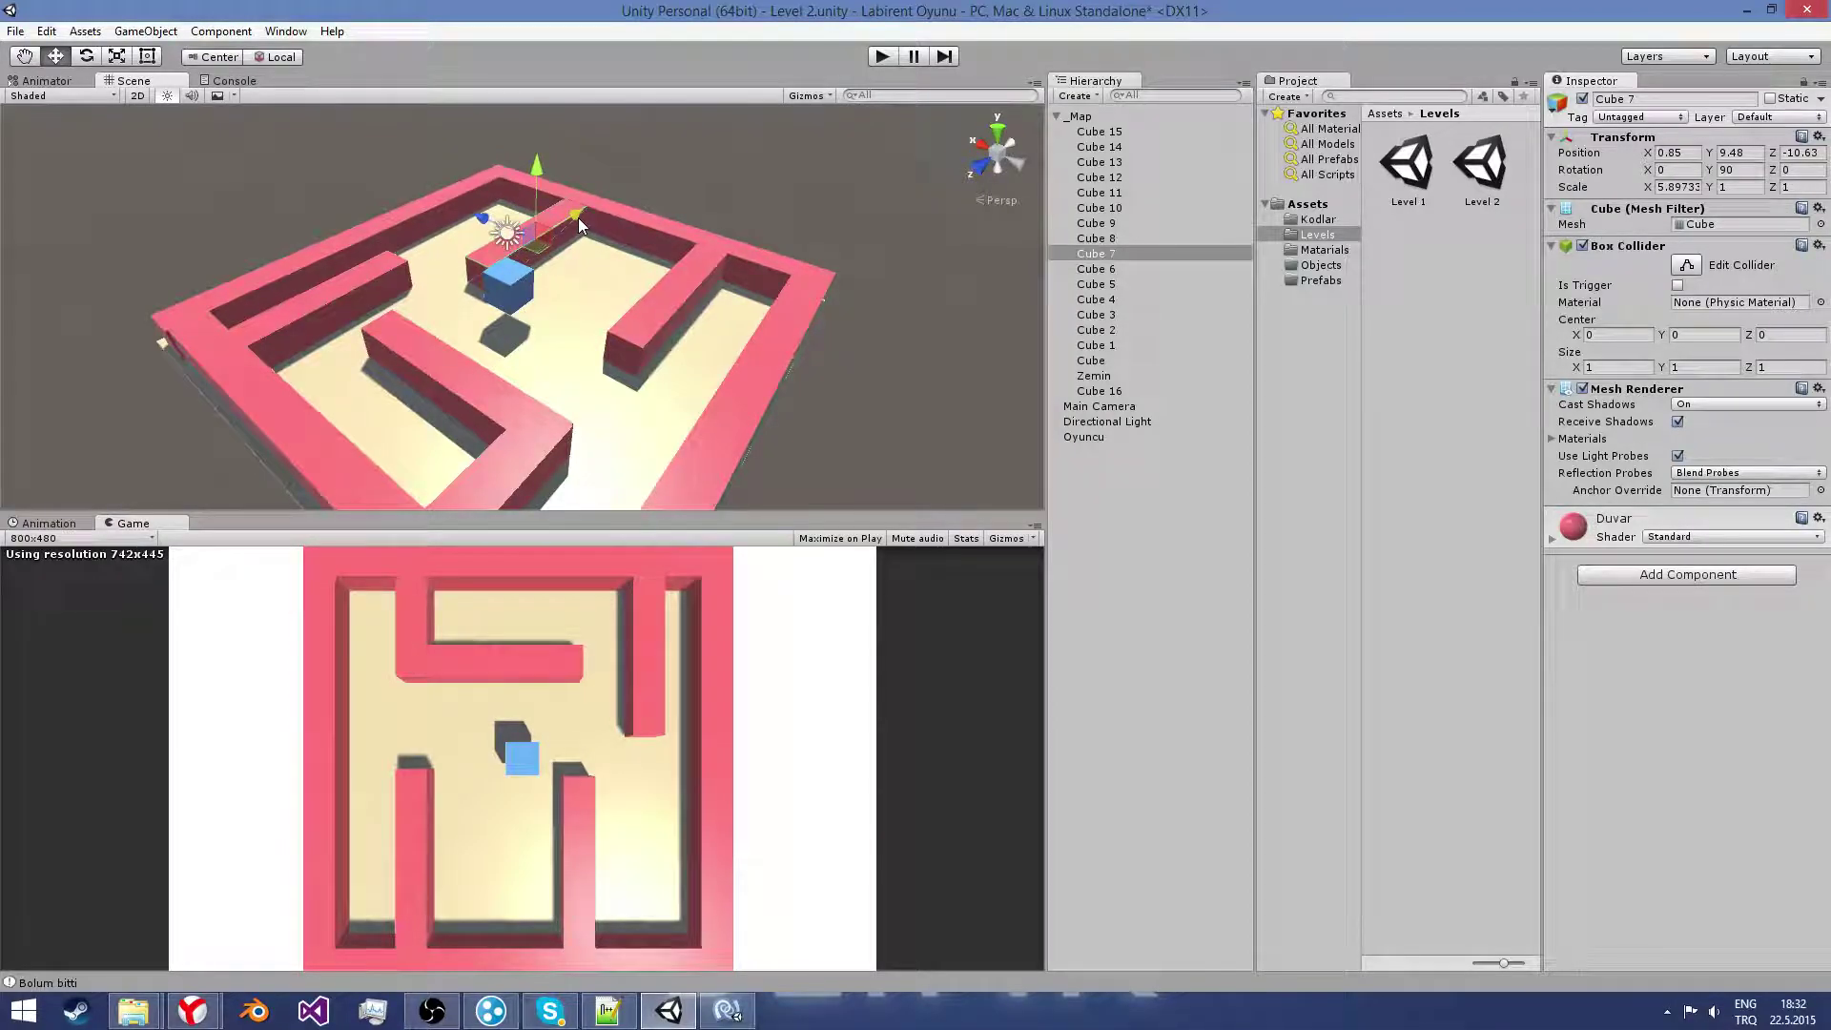
pyautogui.doubleClick(1400, 158)
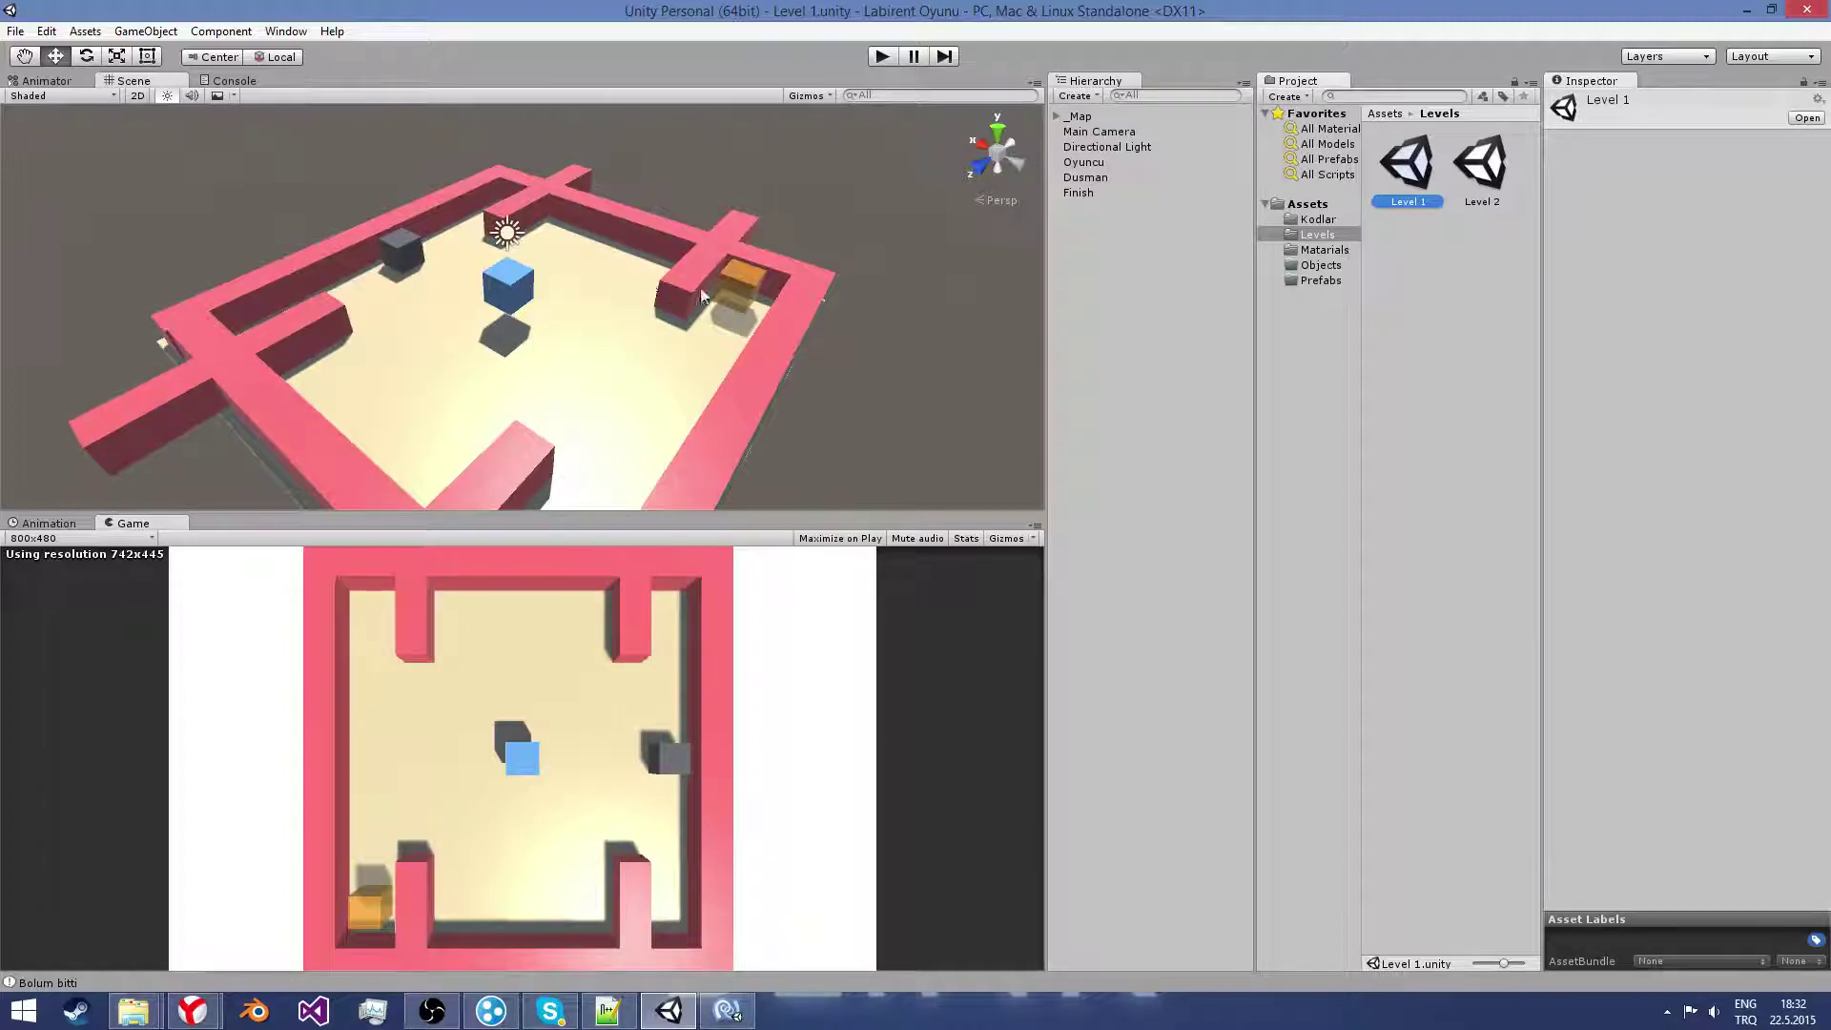
# Step: Replace the Finish trigger's Debug.Log line with Application.LoadLevel(1); and save the script
pyautogui.click(728, 1010)
pyautogui.click(835, 763)
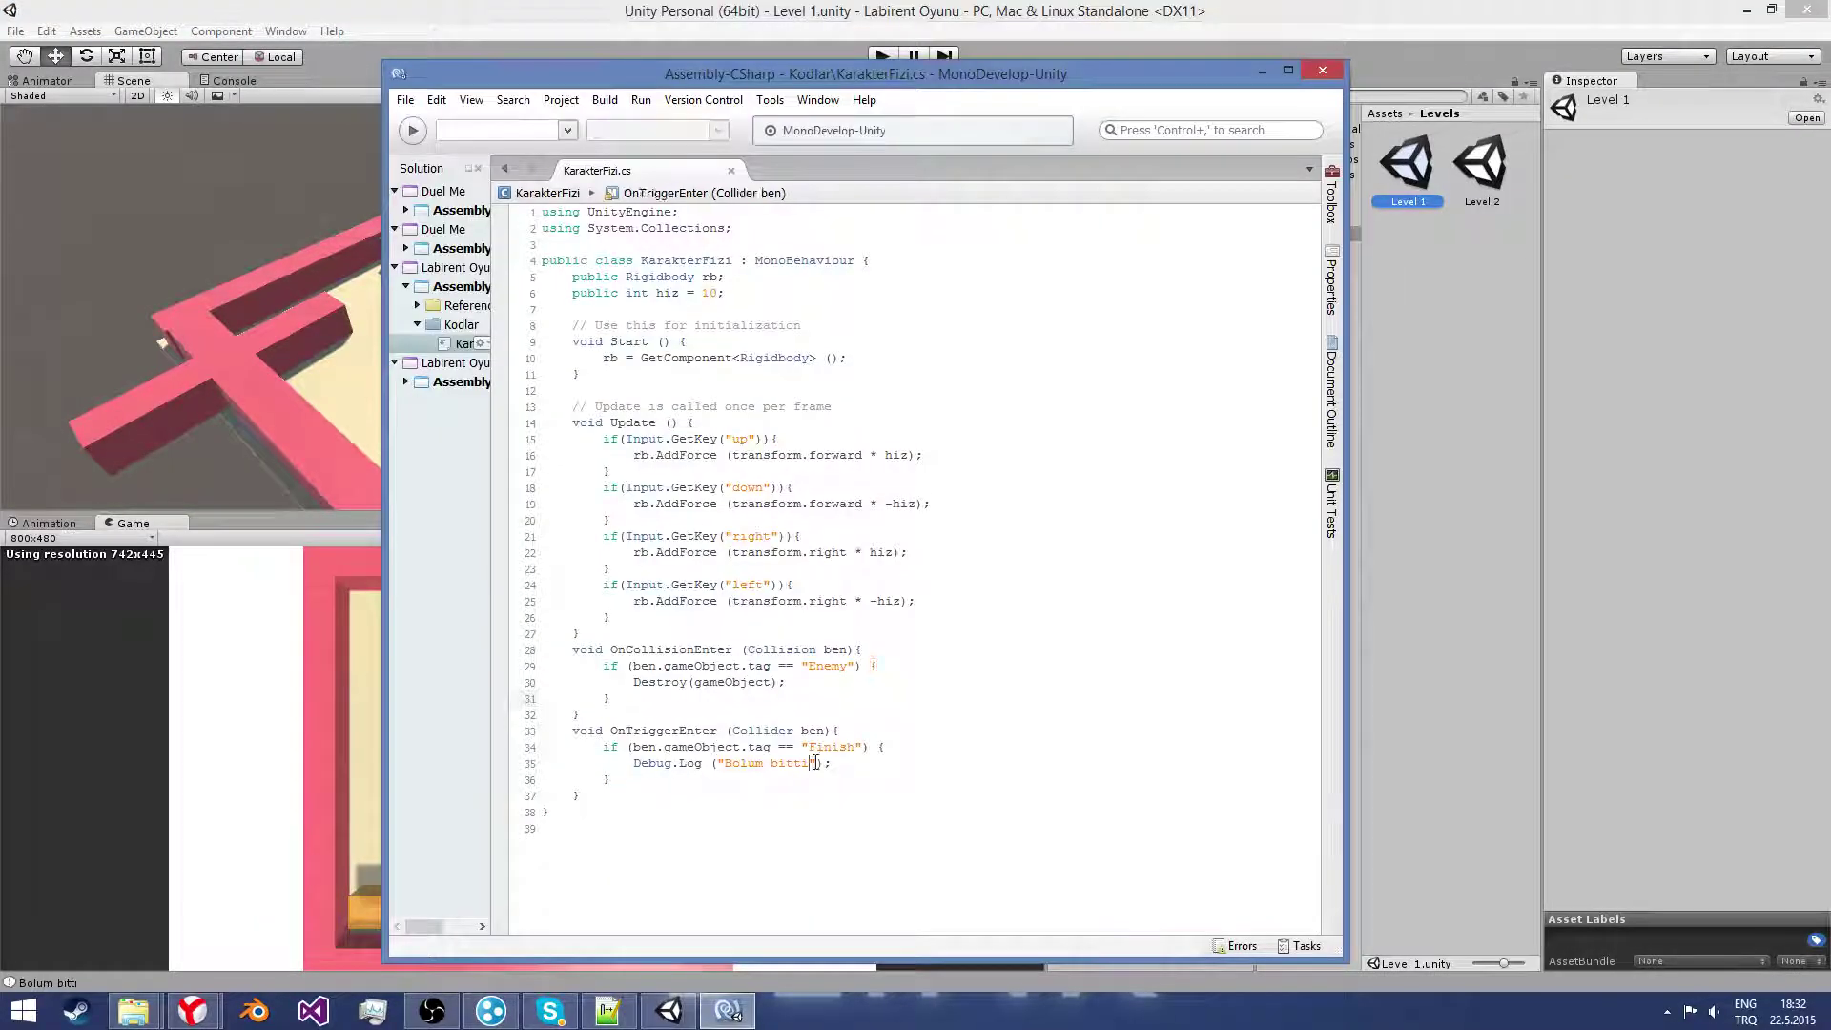
pyautogui.moveTo(827, 765); pyautogui.dragTo(633, 763)
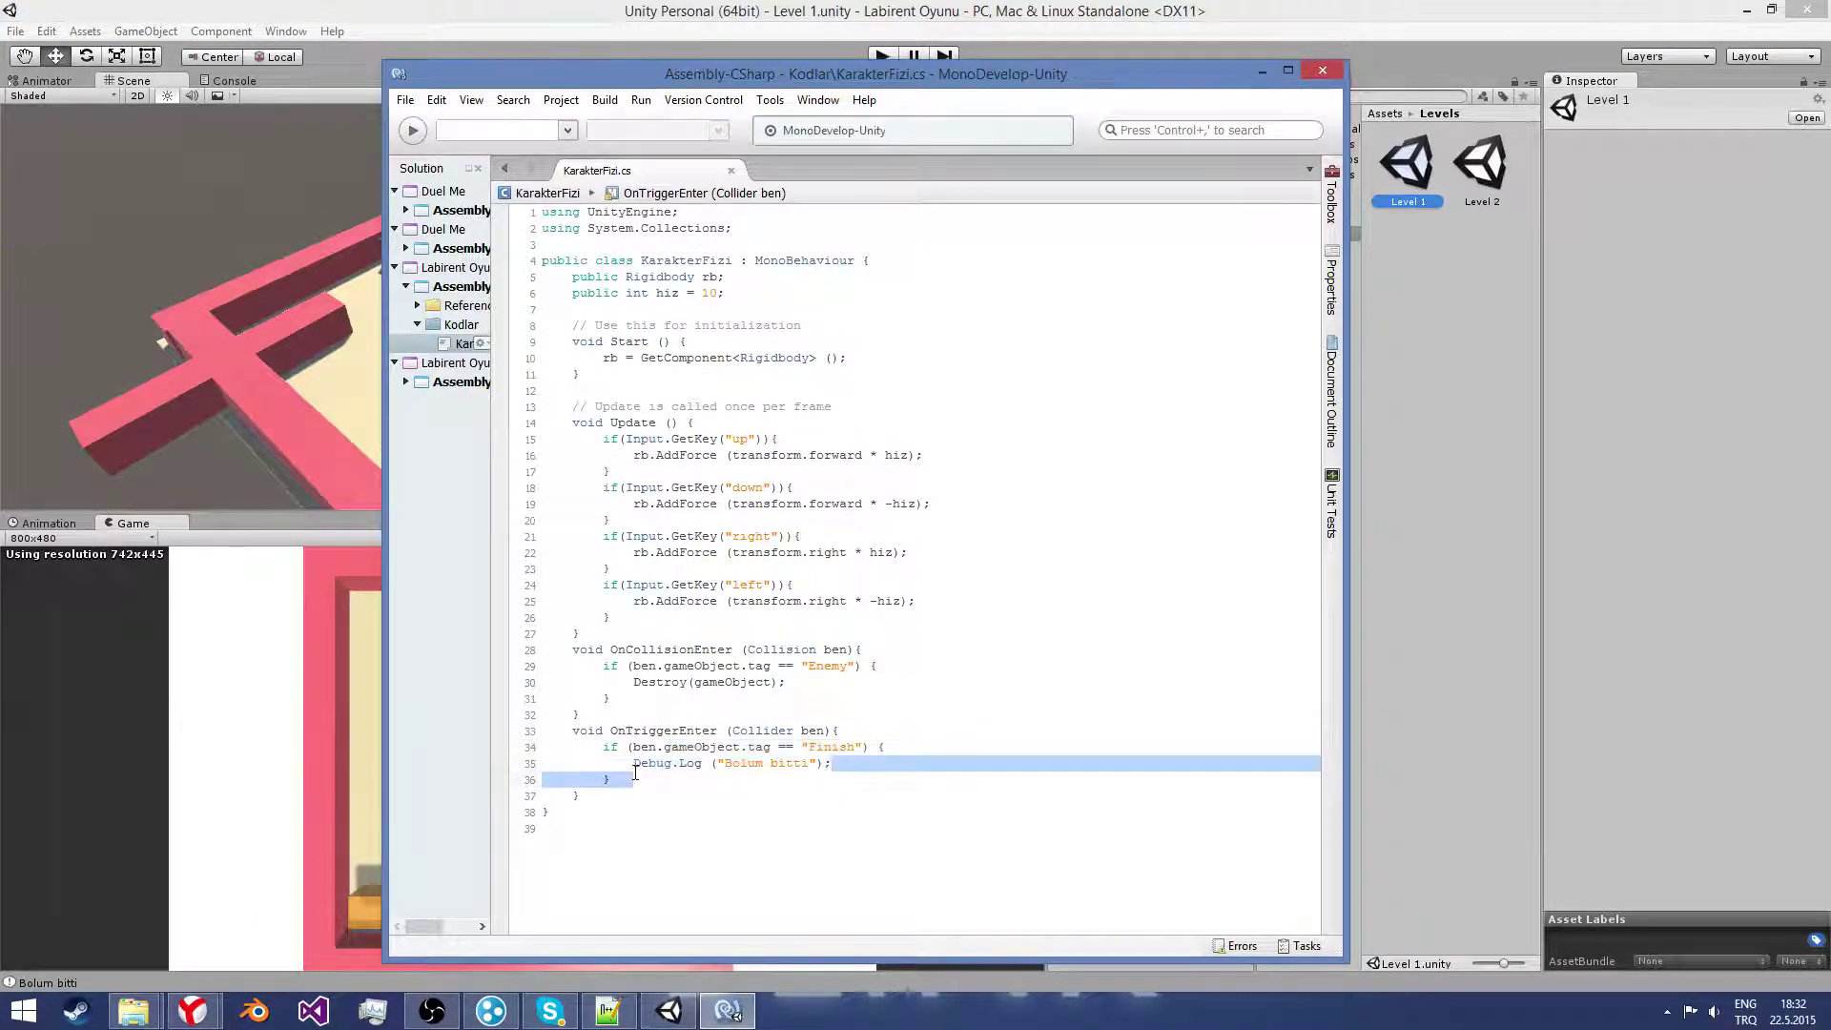
pyautogui.press('BackSpace')
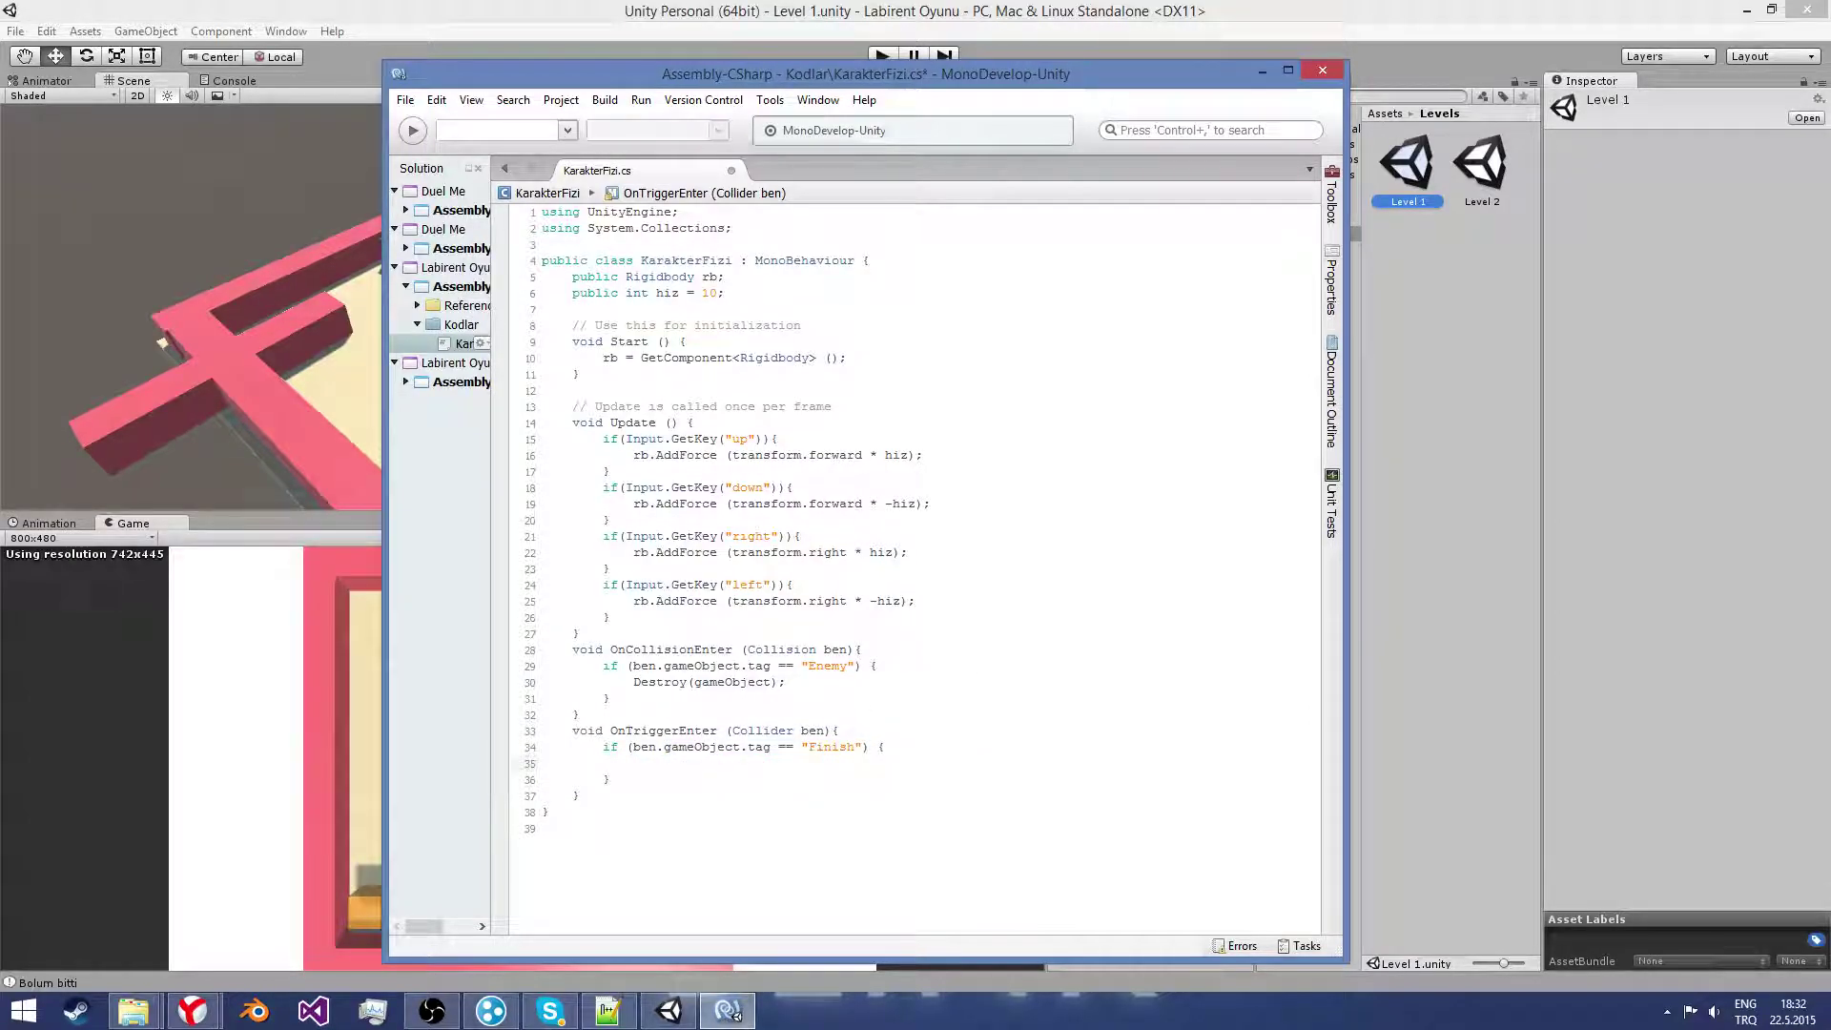
pyautogui.write('Application.lo')
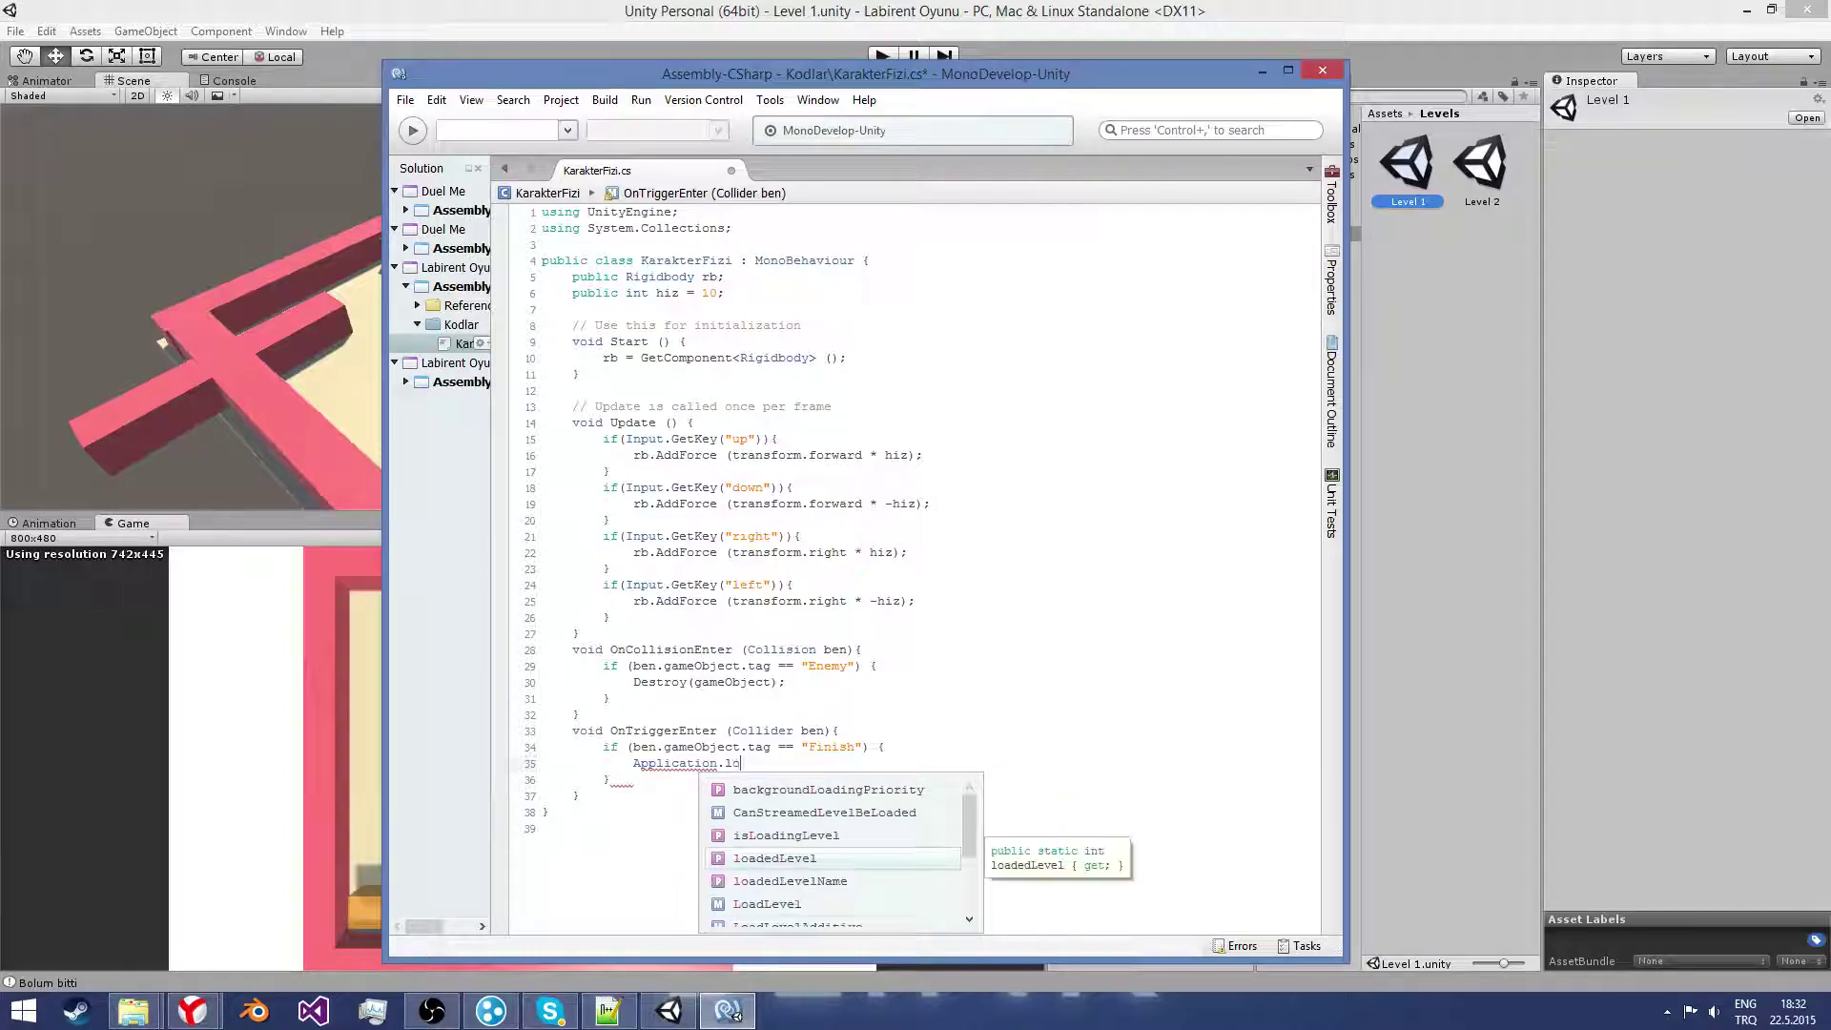
pyautogui.write('adedLevel')
pyautogui.press('BackSpace')
pyautogui.press('BackSpace')
pyautogui.press('BackSpace')
pyautogui.press('BackSpace')
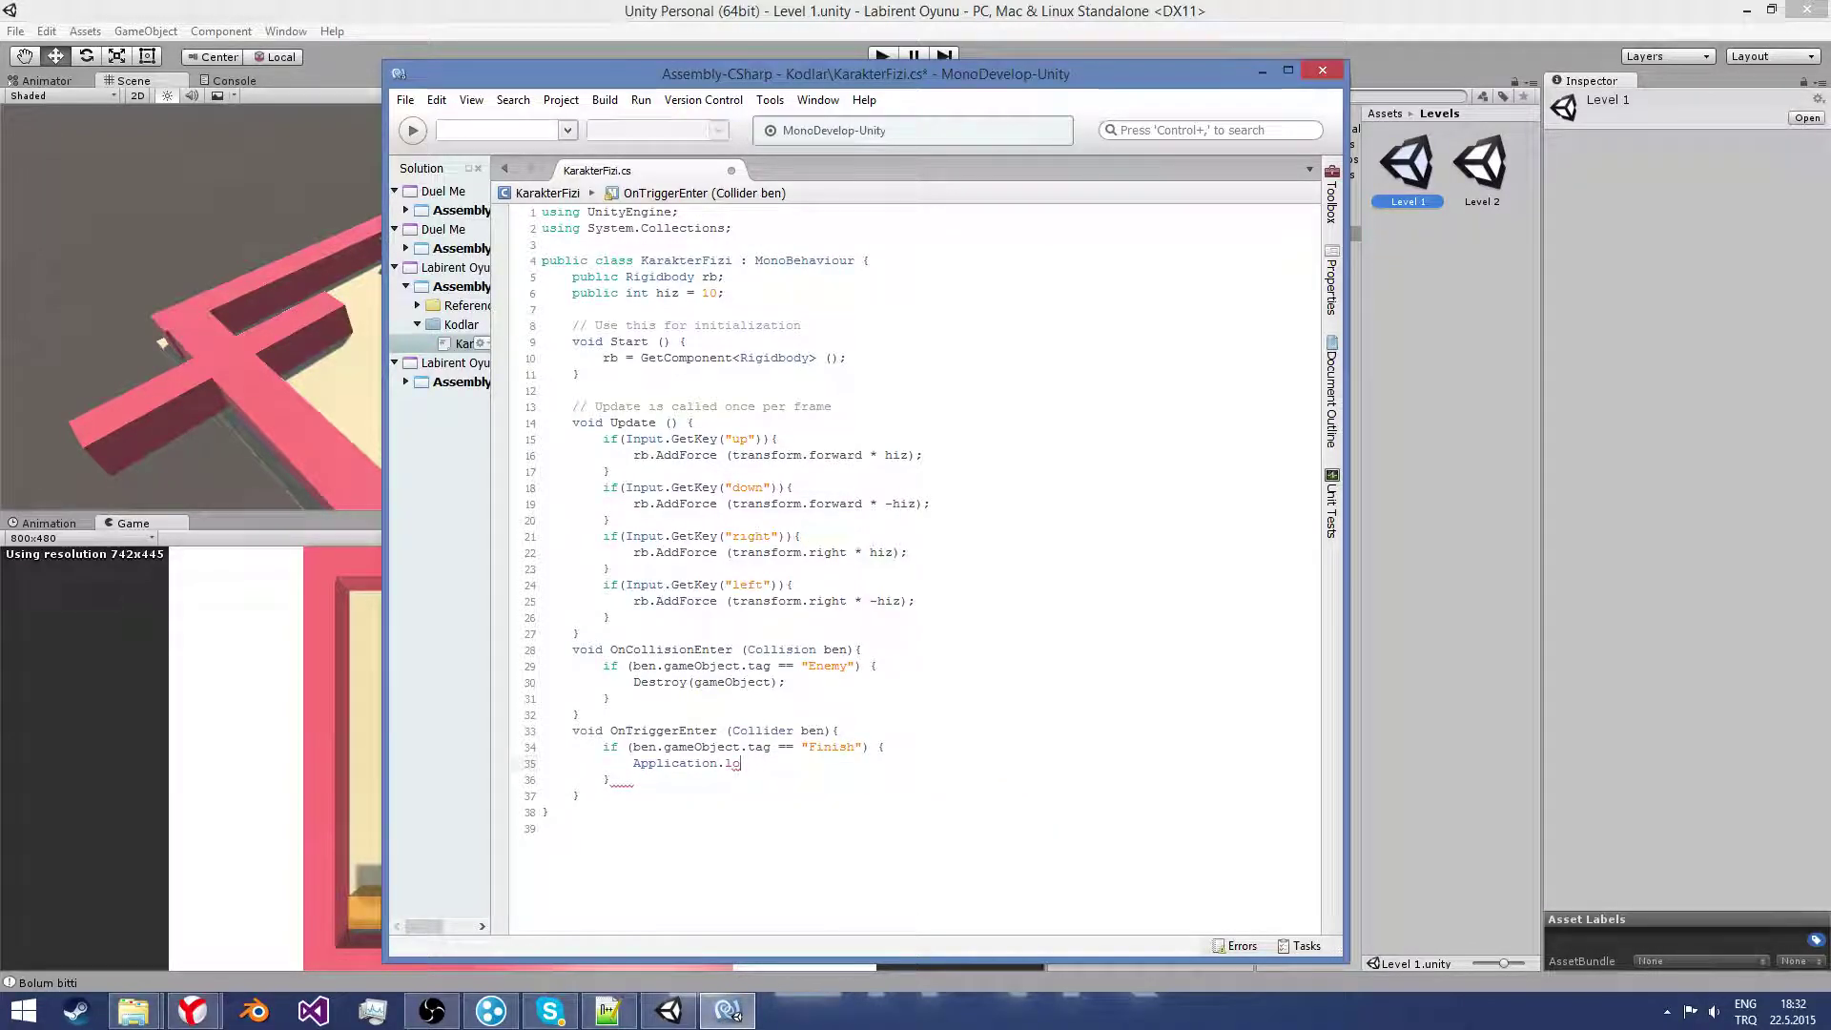
pyautogui.press('BackSpace')
pyautogui.press('BackSpace')
pyautogui.write('Lo')
pyautogui.press('Return')
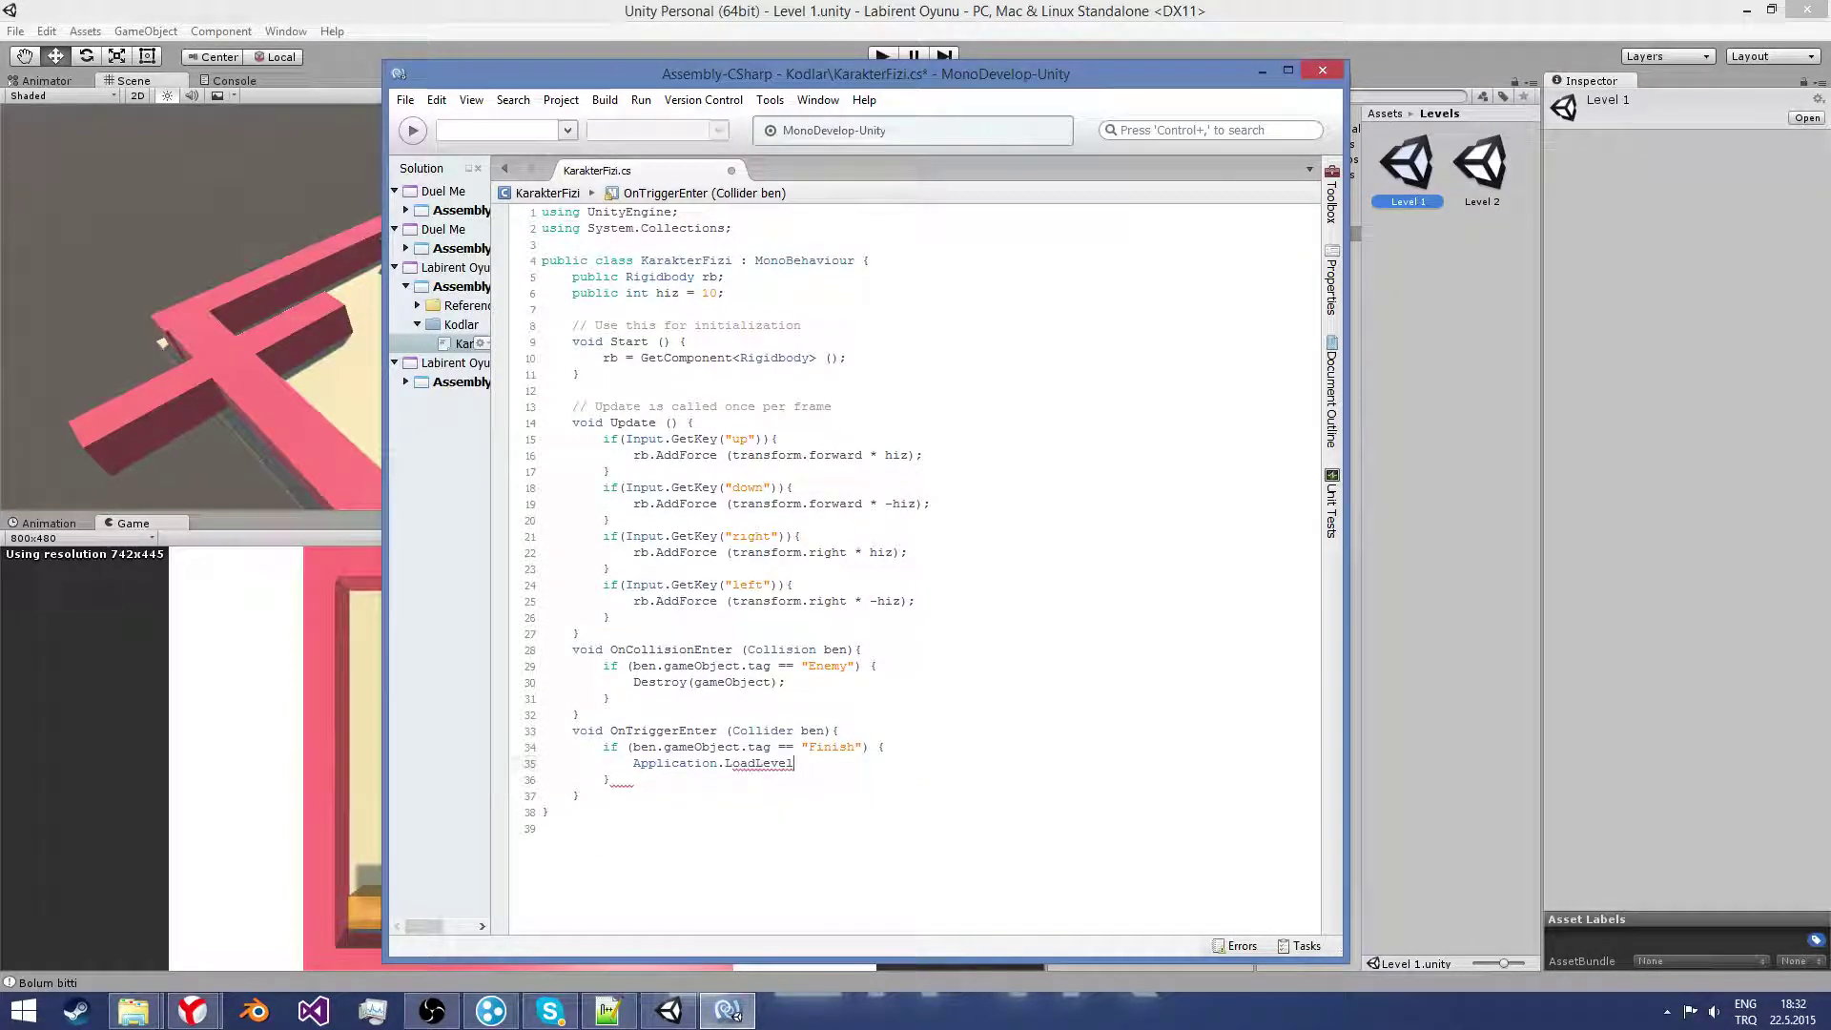
pyautogui.write('(1')
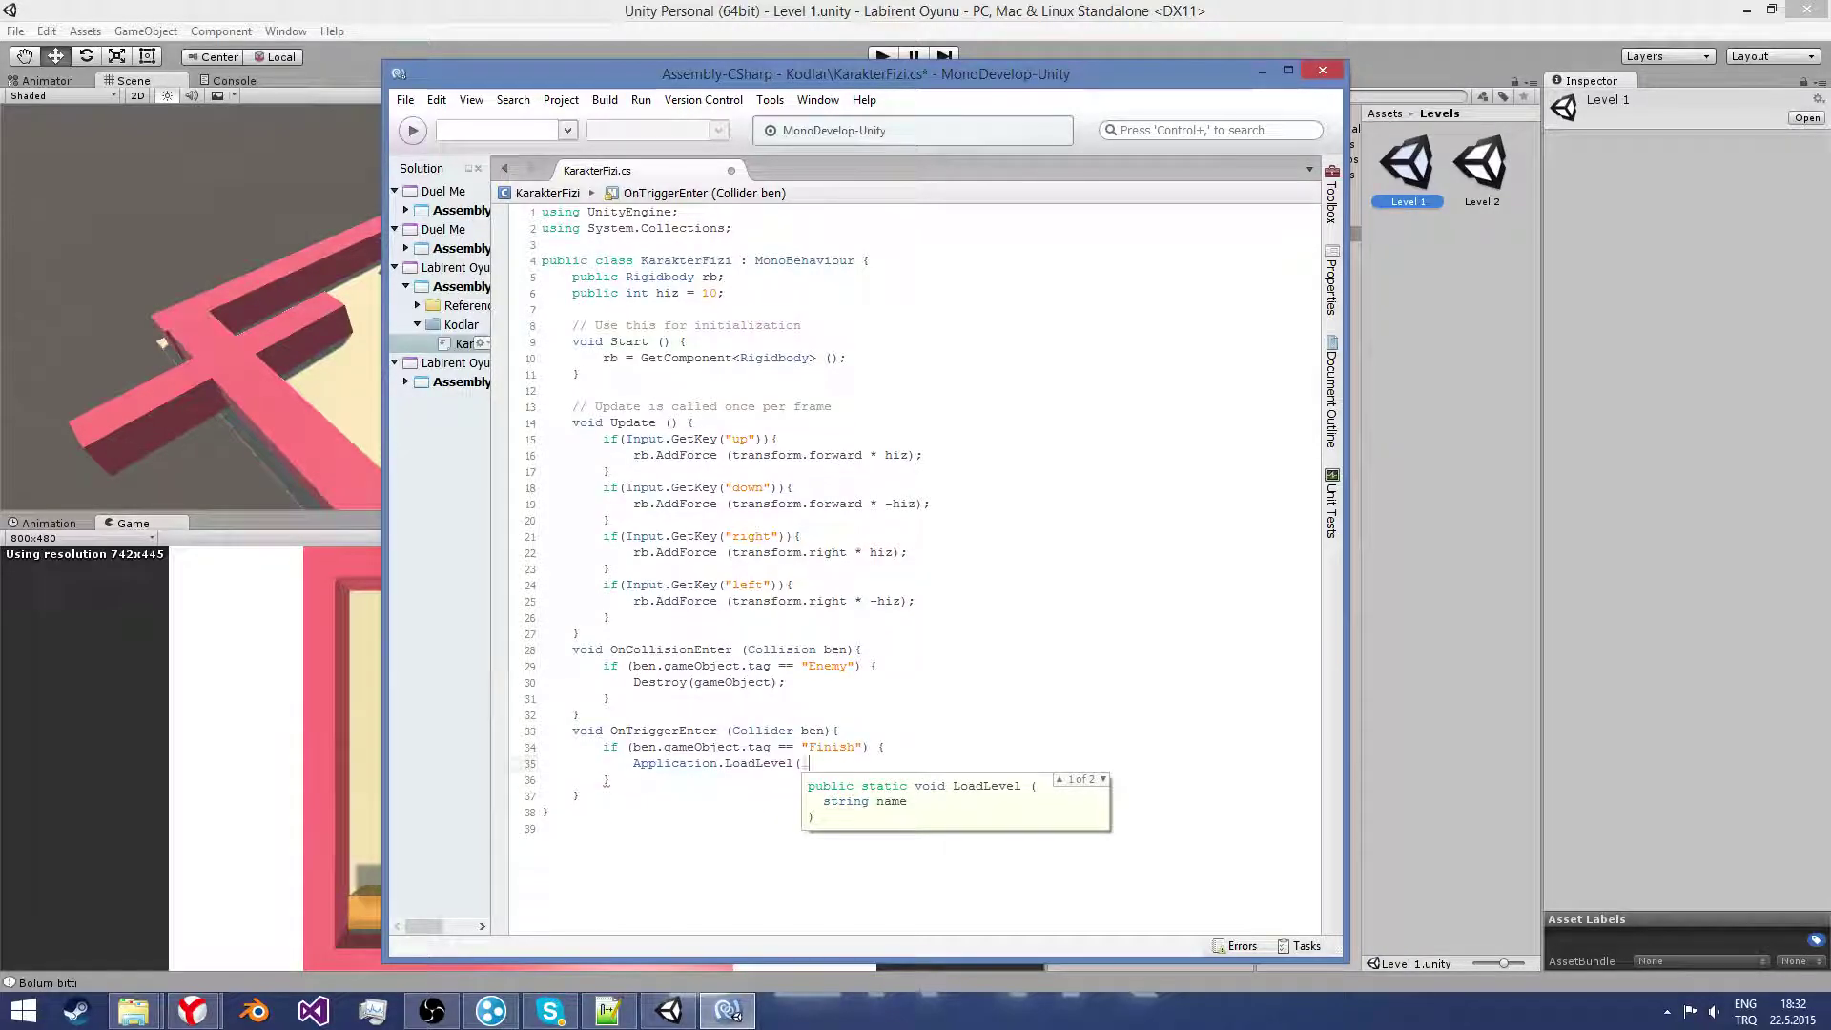
pyautogui.write(');')
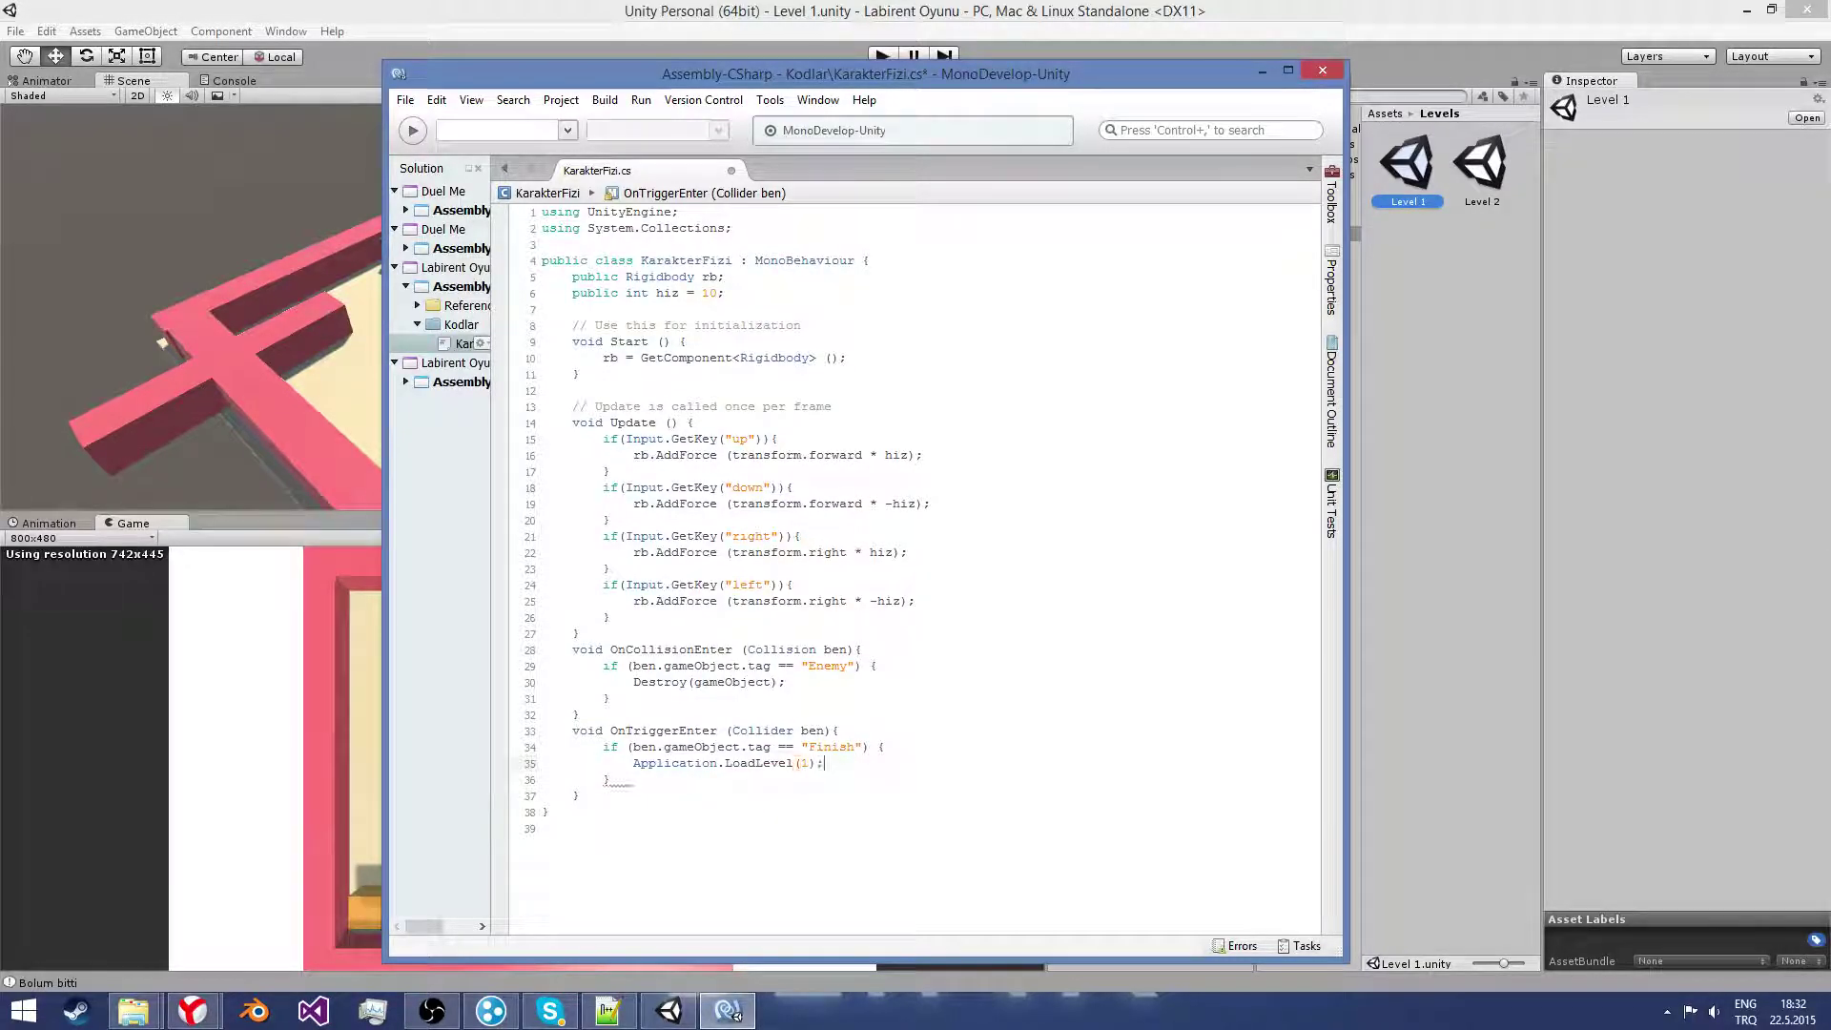
pyautogui.click(853, 672)
pyautogui.hotkey('ctrl', 's')
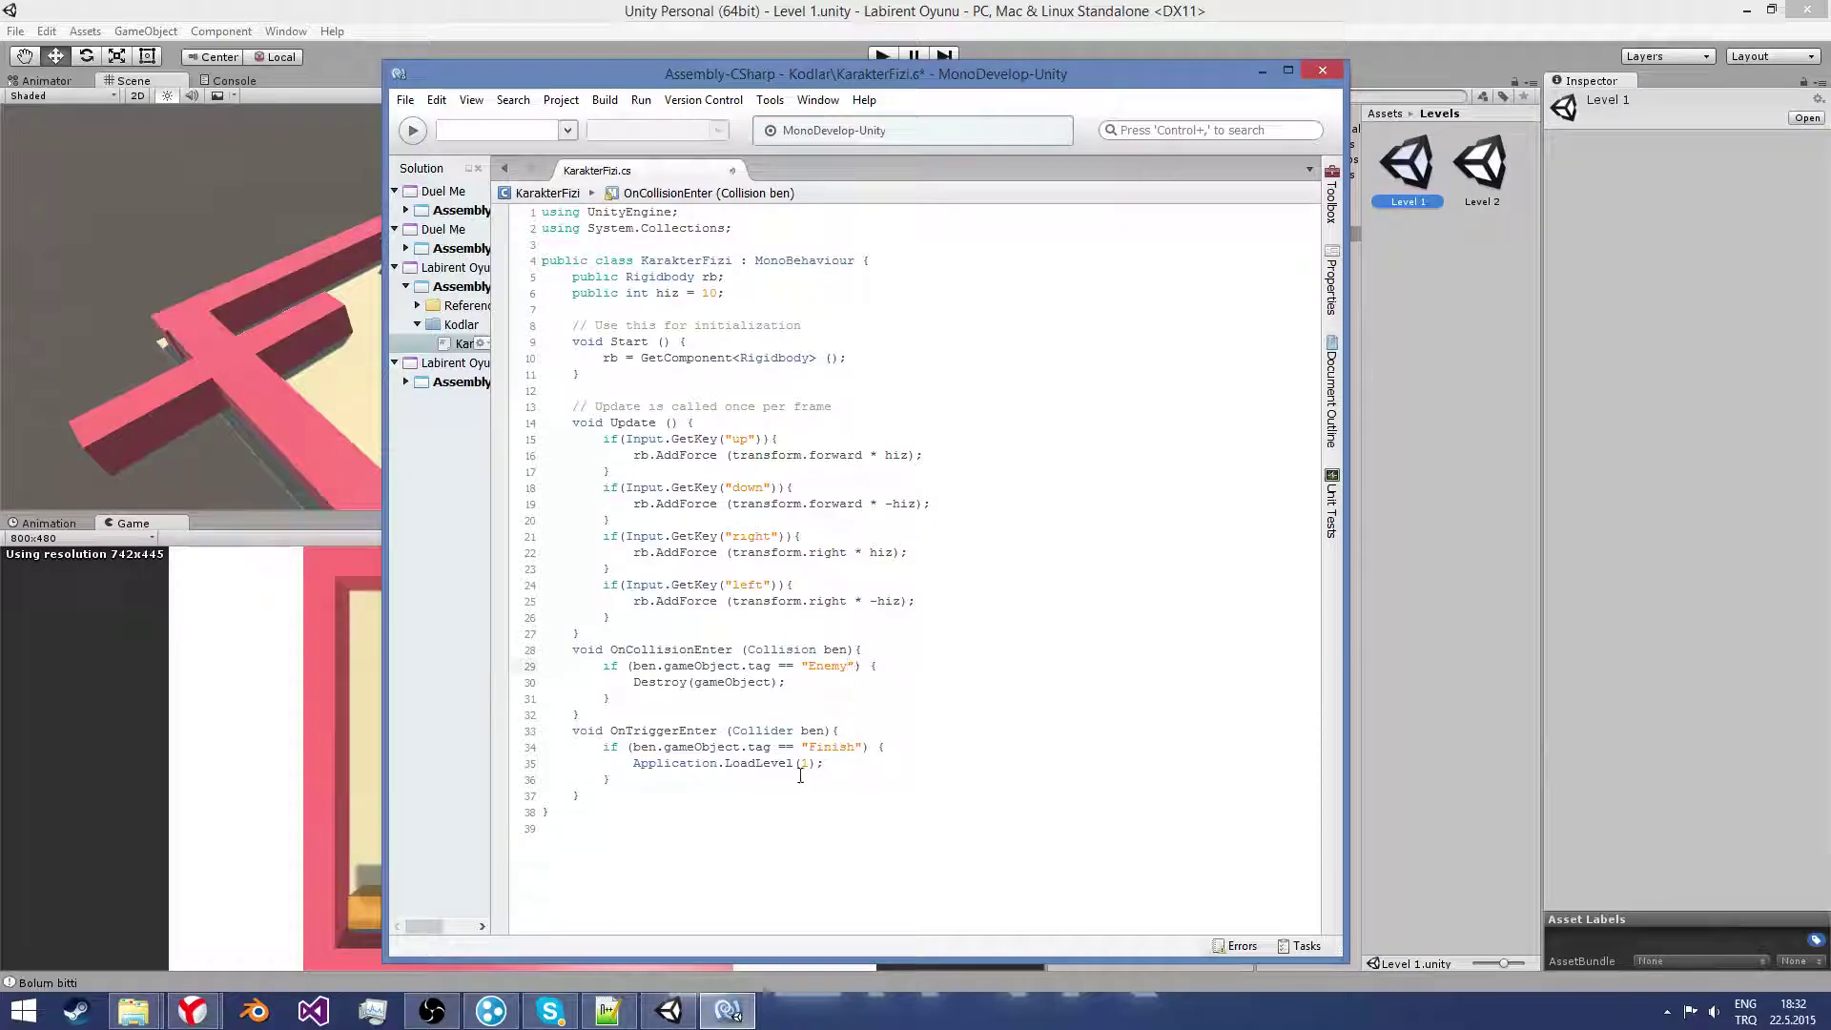
# Step: Try a quoted level name as the LoadLevel argument, revert it to 1, and save
pyautogui.moveTo(648, 768); pyautogui.dragTo(778, 763)
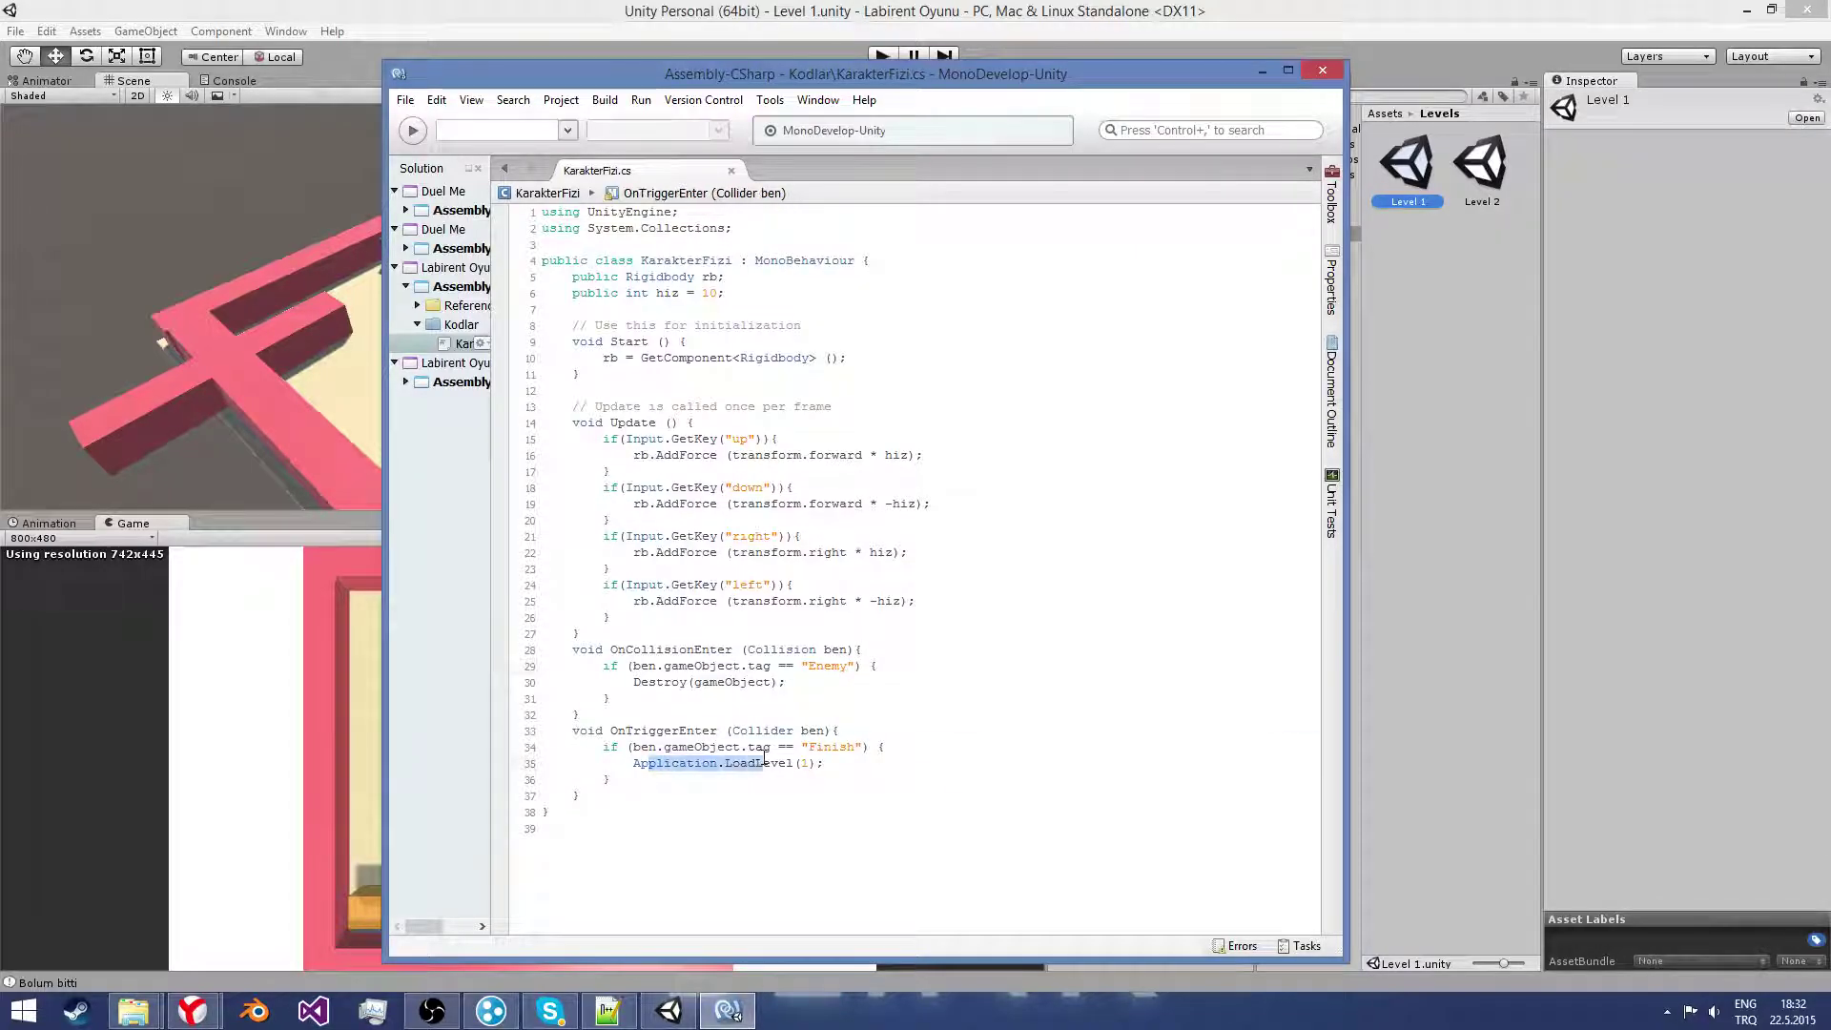
pyautogui.click(812, 761)
pyautogui.write('"')
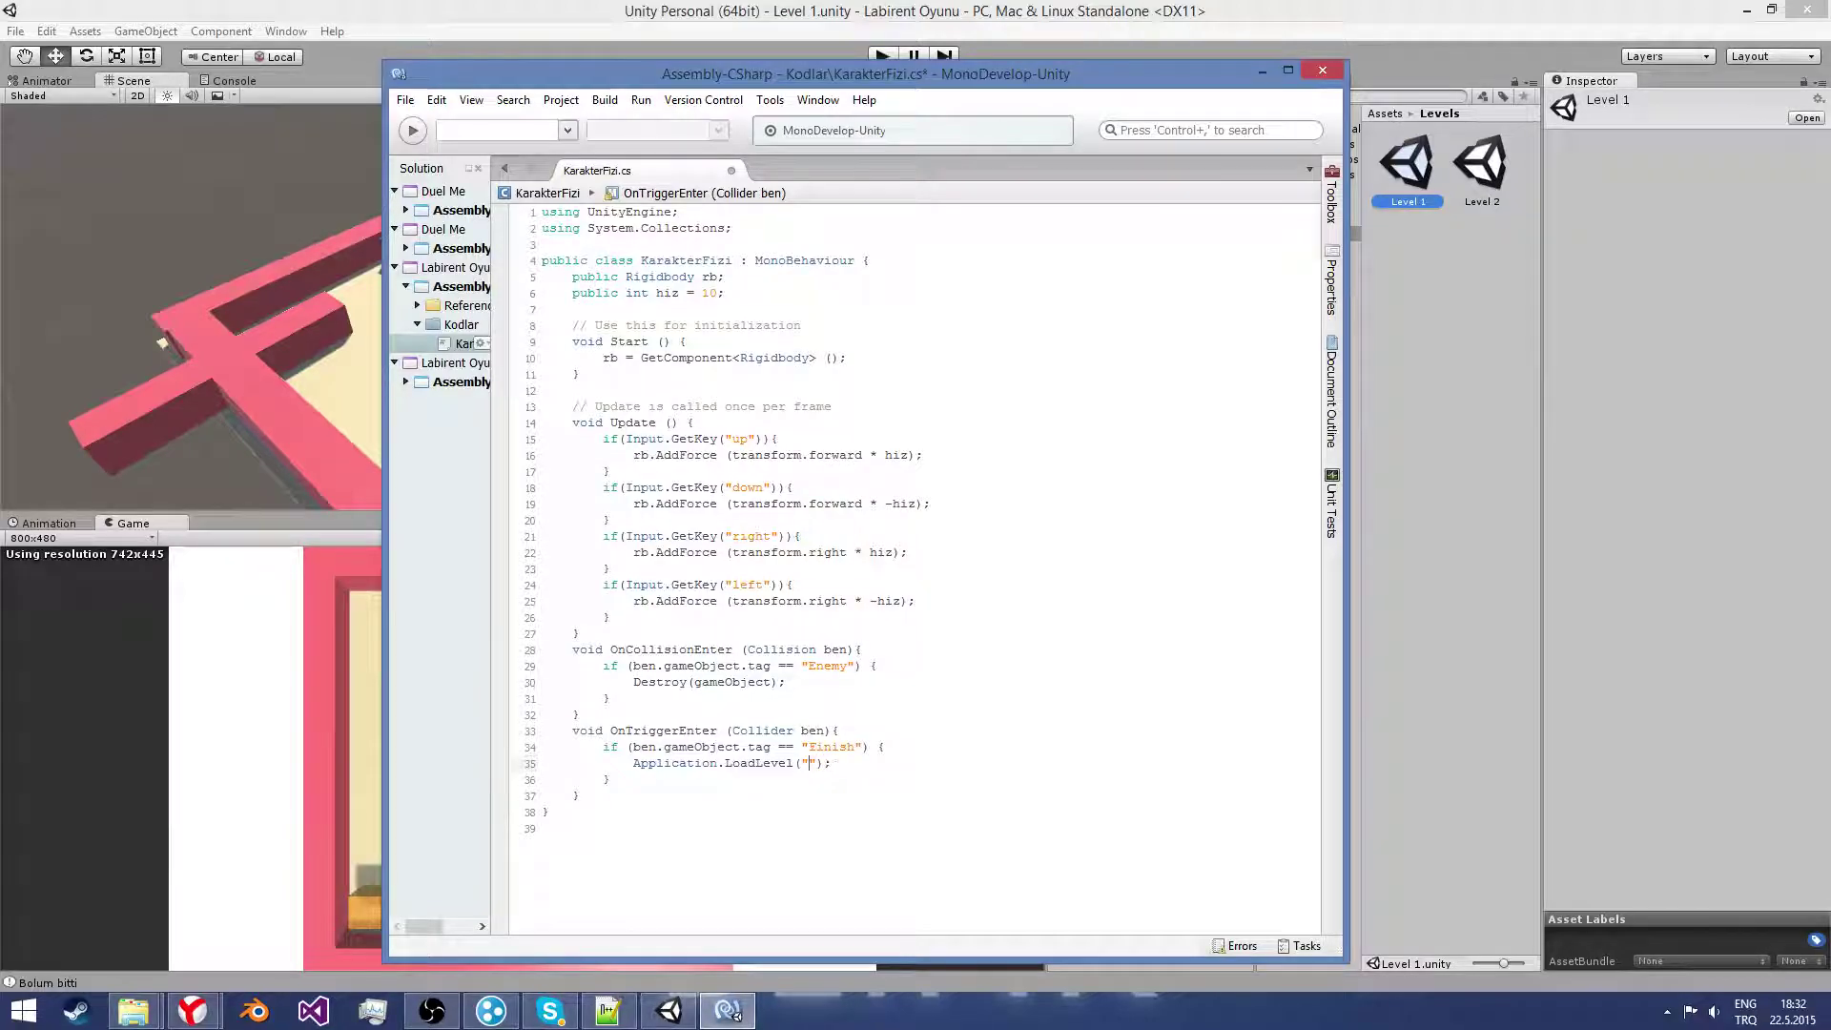
pyautogui.write('"2')
pyautogui.press('BackSpace')
pyautogui.press('BackSpace')
pyautogui.press('BackSpace')
pyautogui.write('1')
pyautogui.press('Down')
pyautogui.press('Down')
pyautogui.hotkey('ctrl', 's')
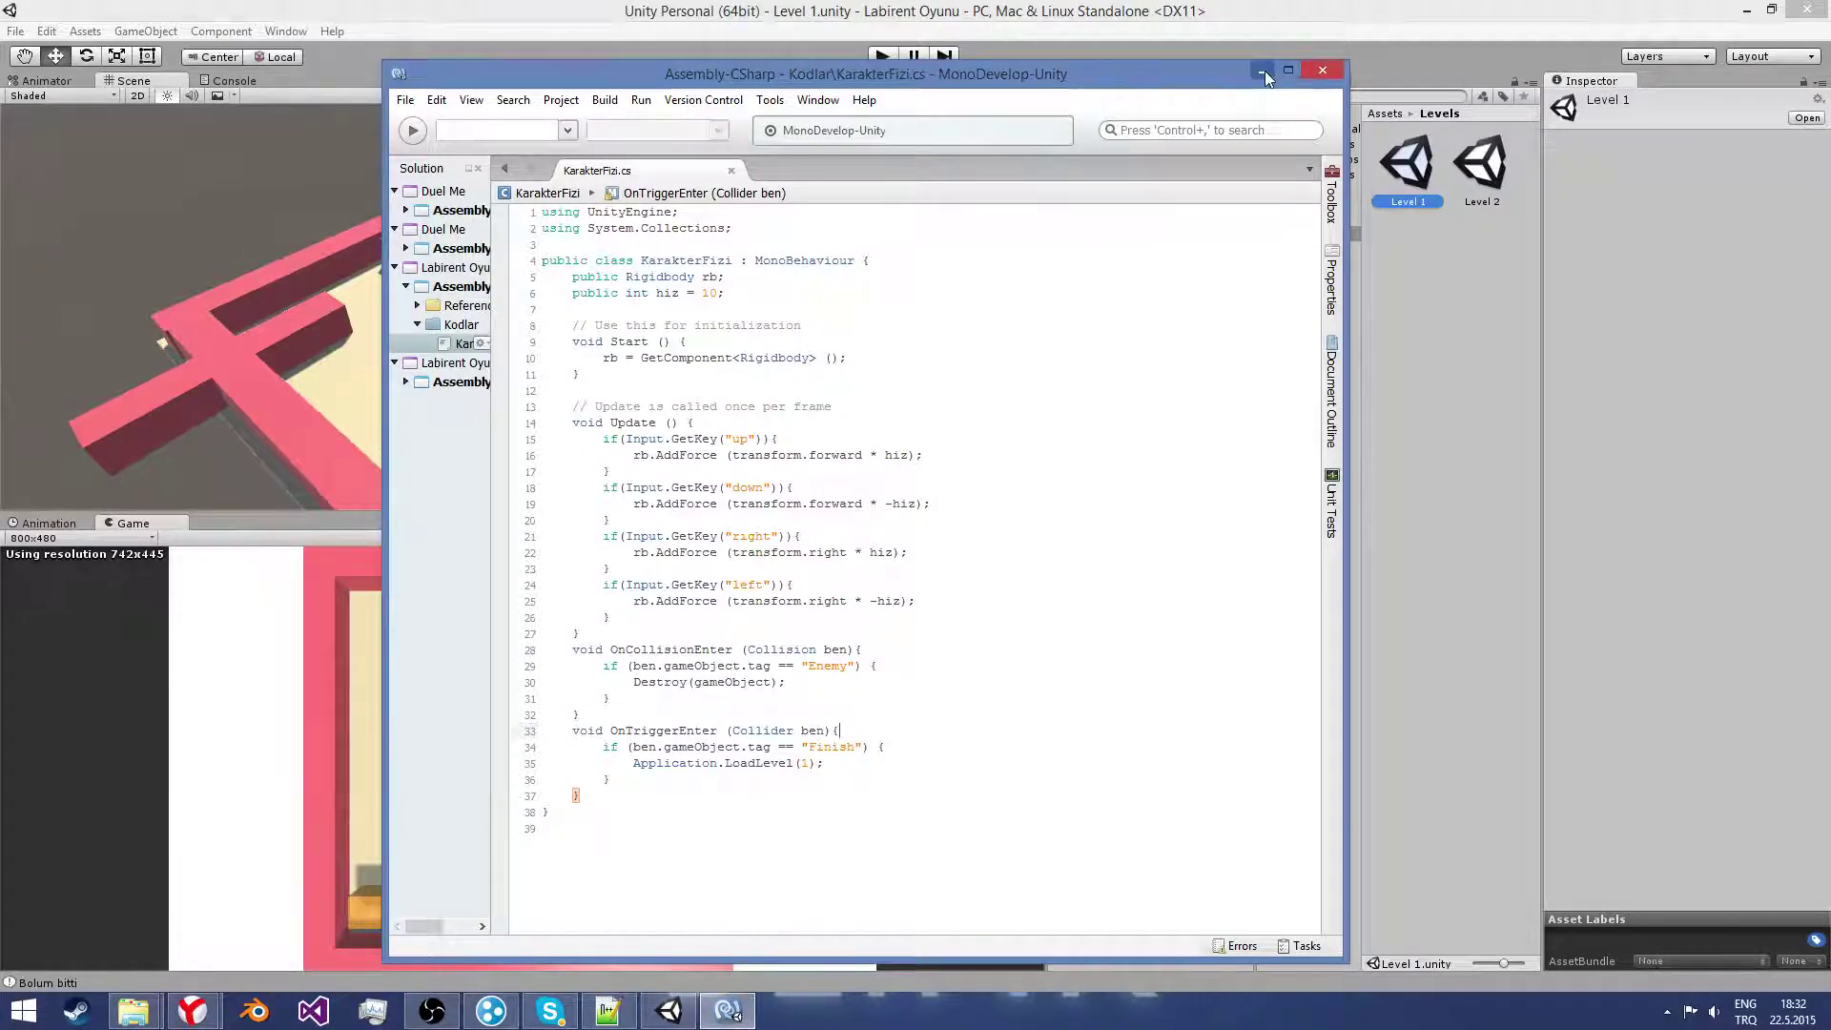
pyautogui.click(1261, 71)
# Step: Playtest Level 1 and drive the player cube onto the Finish cube
pyautogui.click(884, 55)
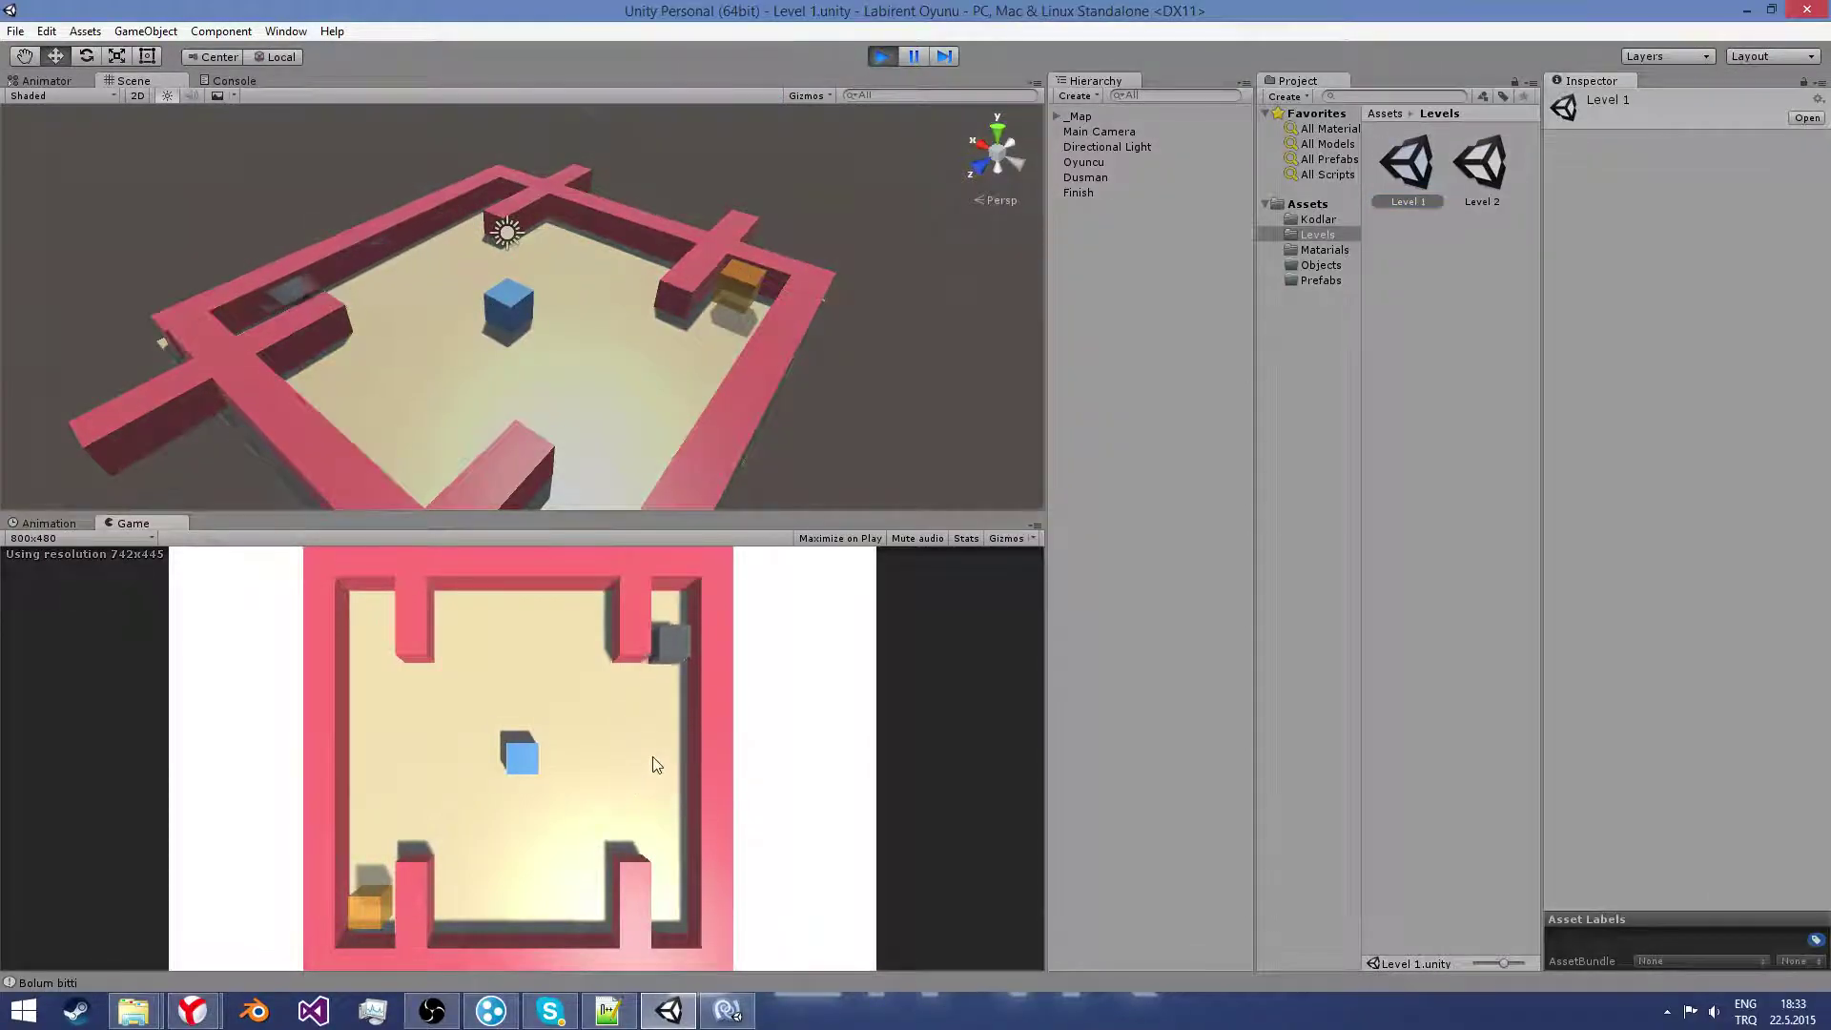
pyautogui.press('Left')
pyautogui.press('Down')
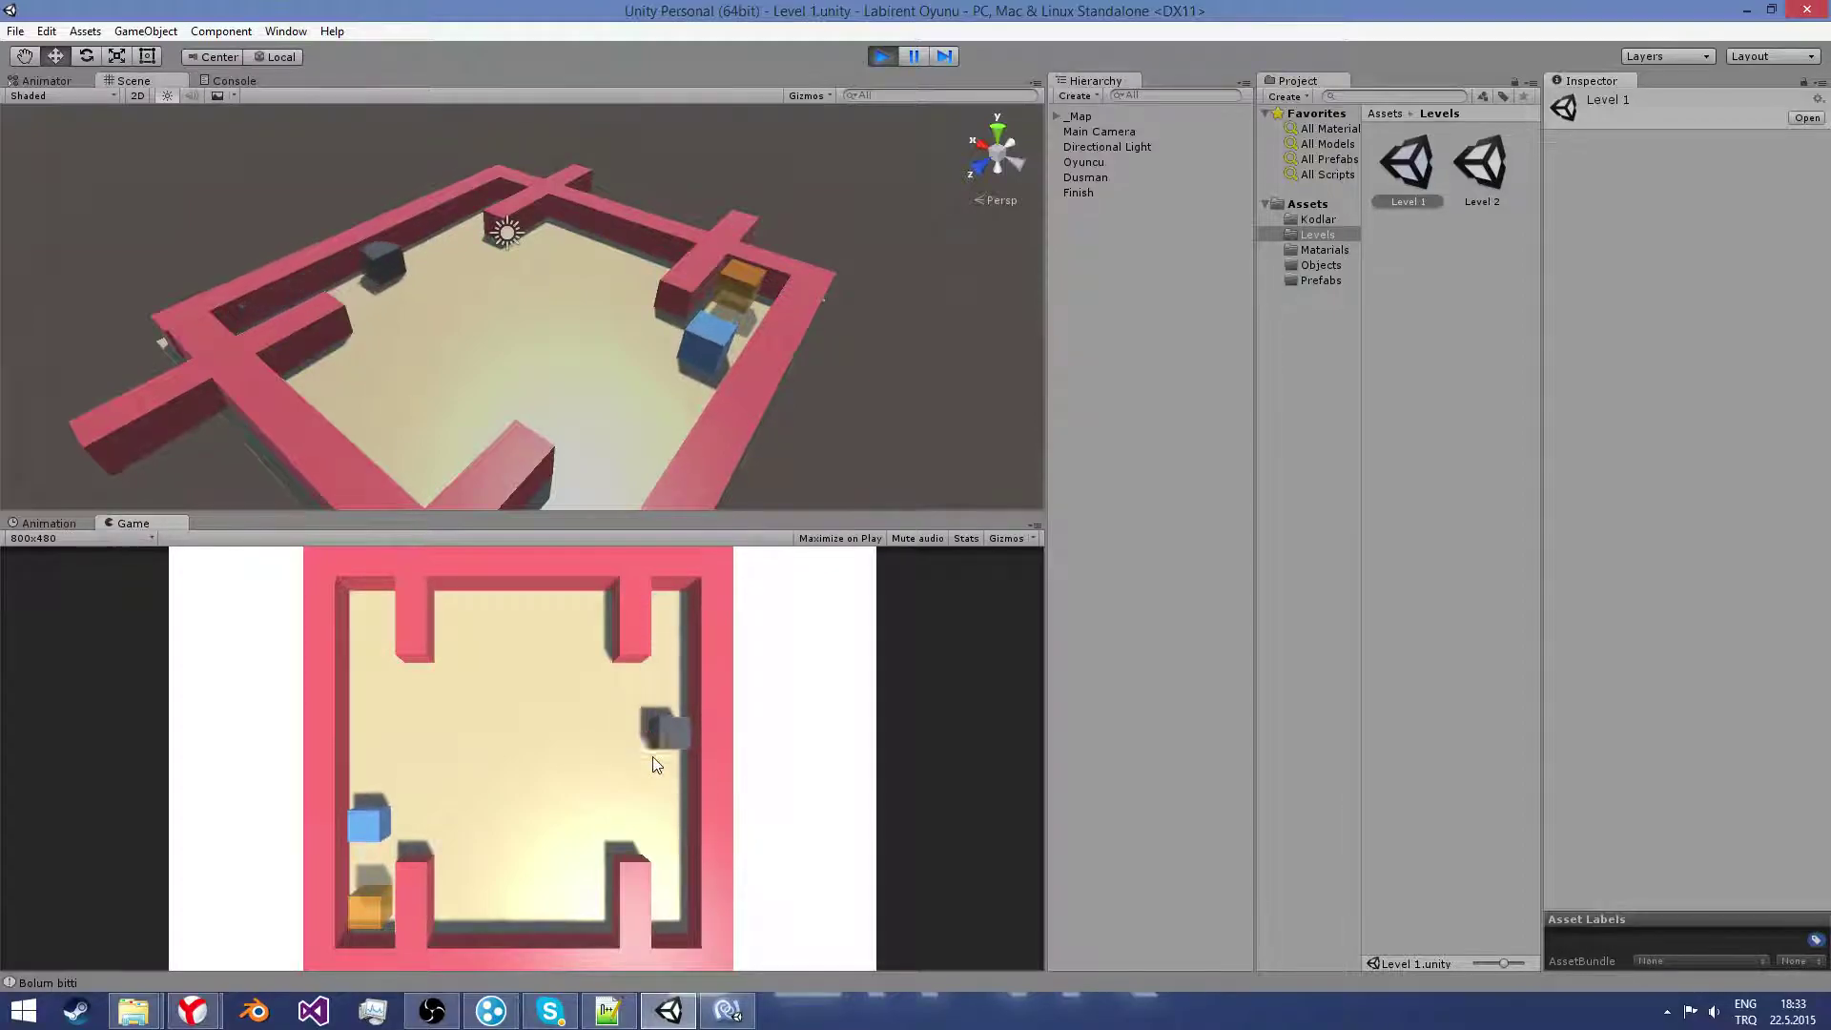
pyautogui.press('Down')
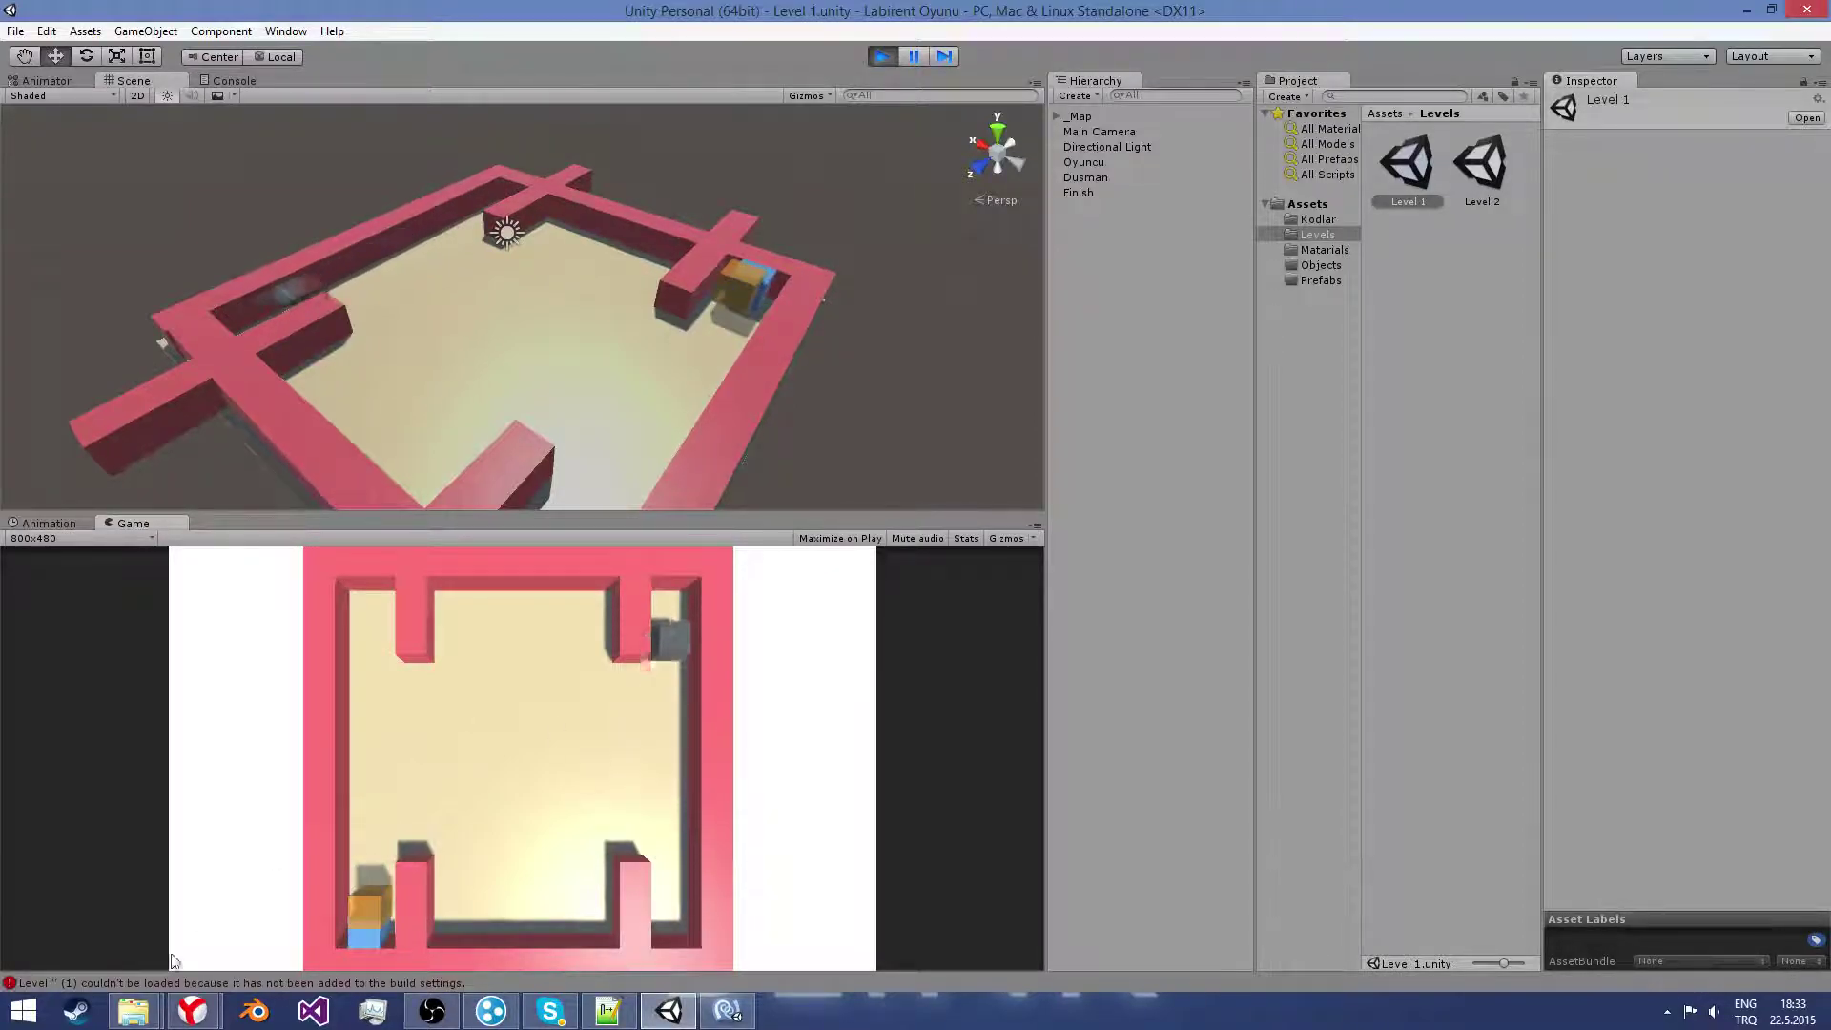
# Step: Read the Console error that level 1 isn't in the build settings, then stop play
pyautogui.click(237, 81)
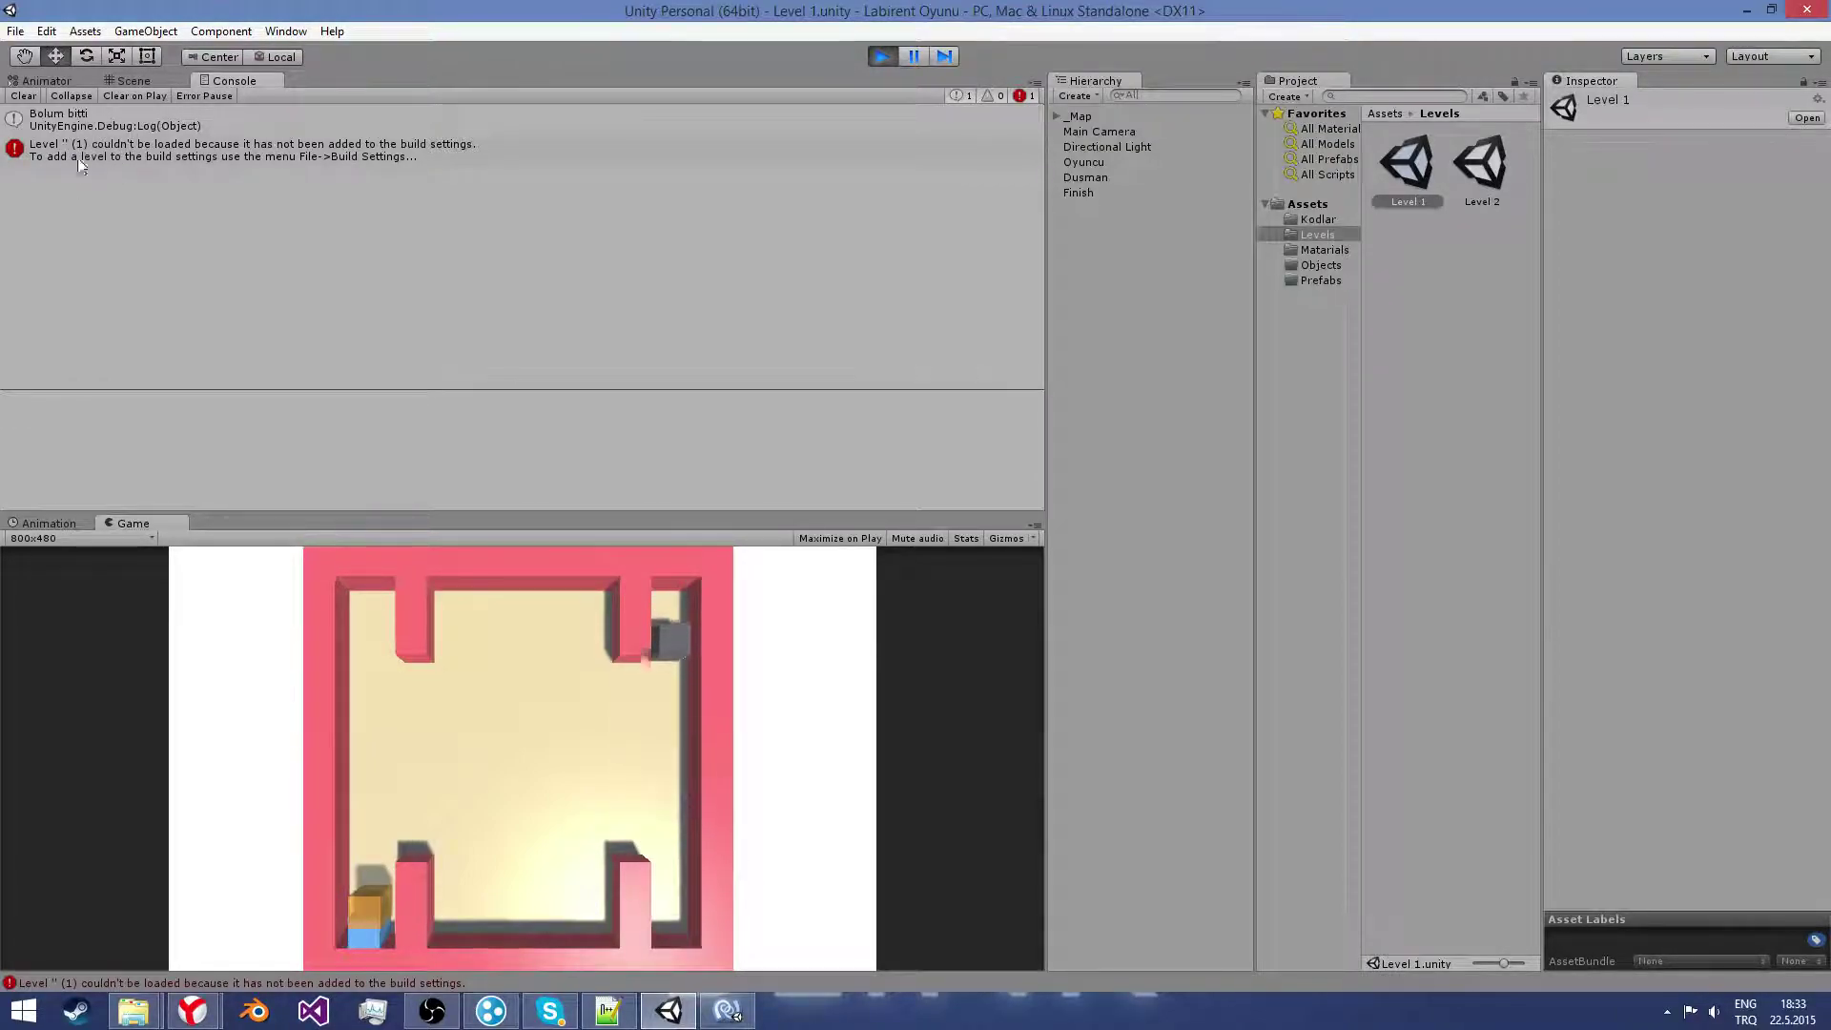
pyautogui.click(879, 55)
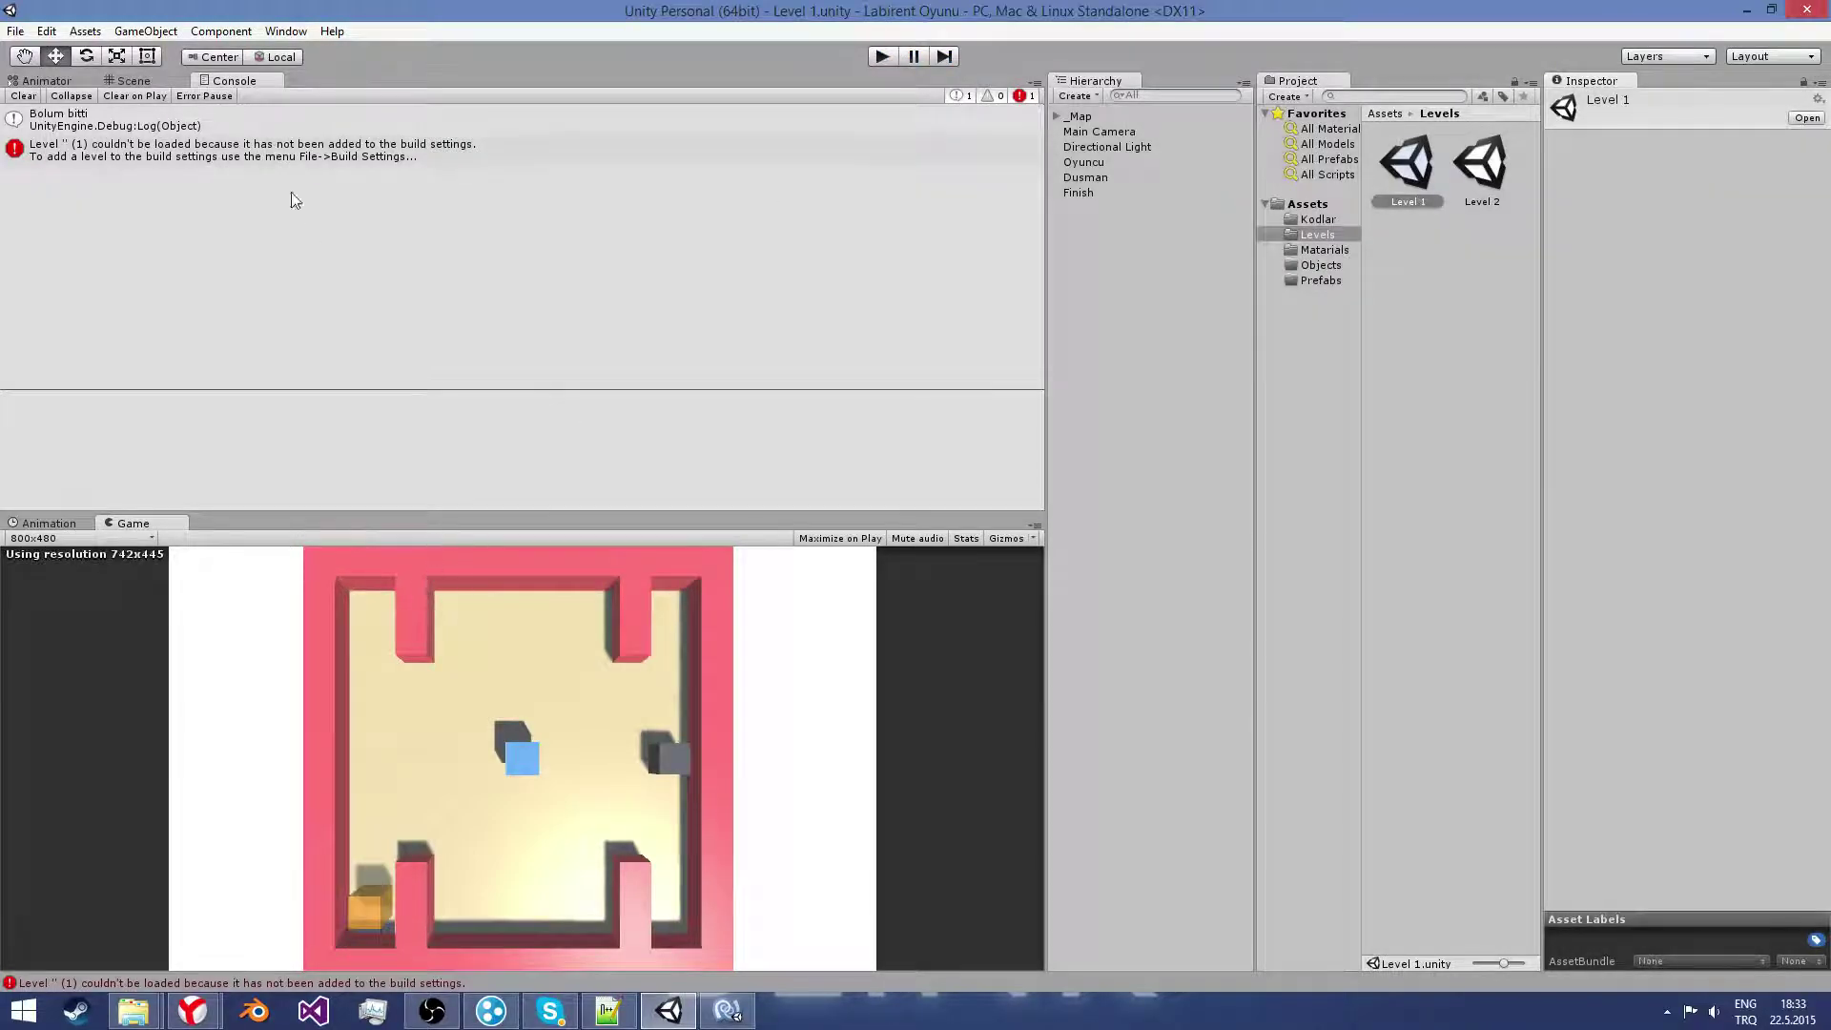
pyautogui.click(15, 30)
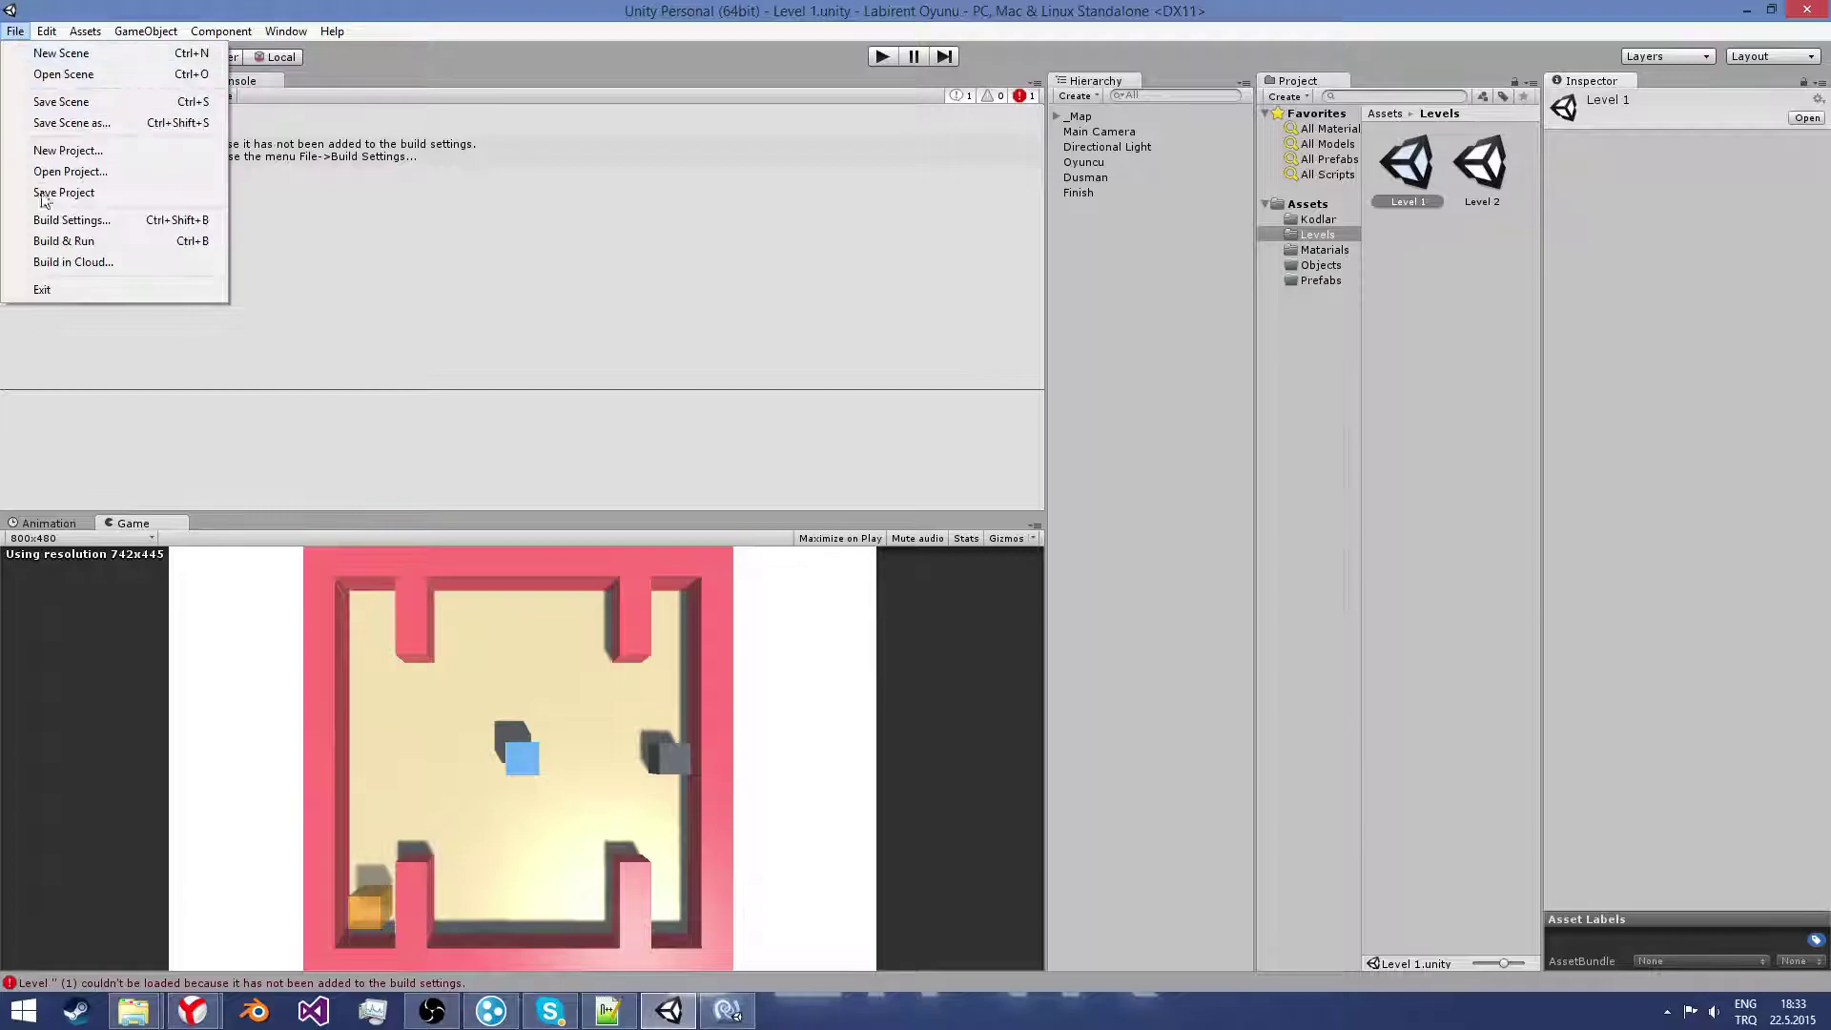
# Step: In Build Settings, add Level 1 as scene 0 and Level 2 as scene 1, checking the LoadLevel(1) call
pyautogui.click(72, 219)
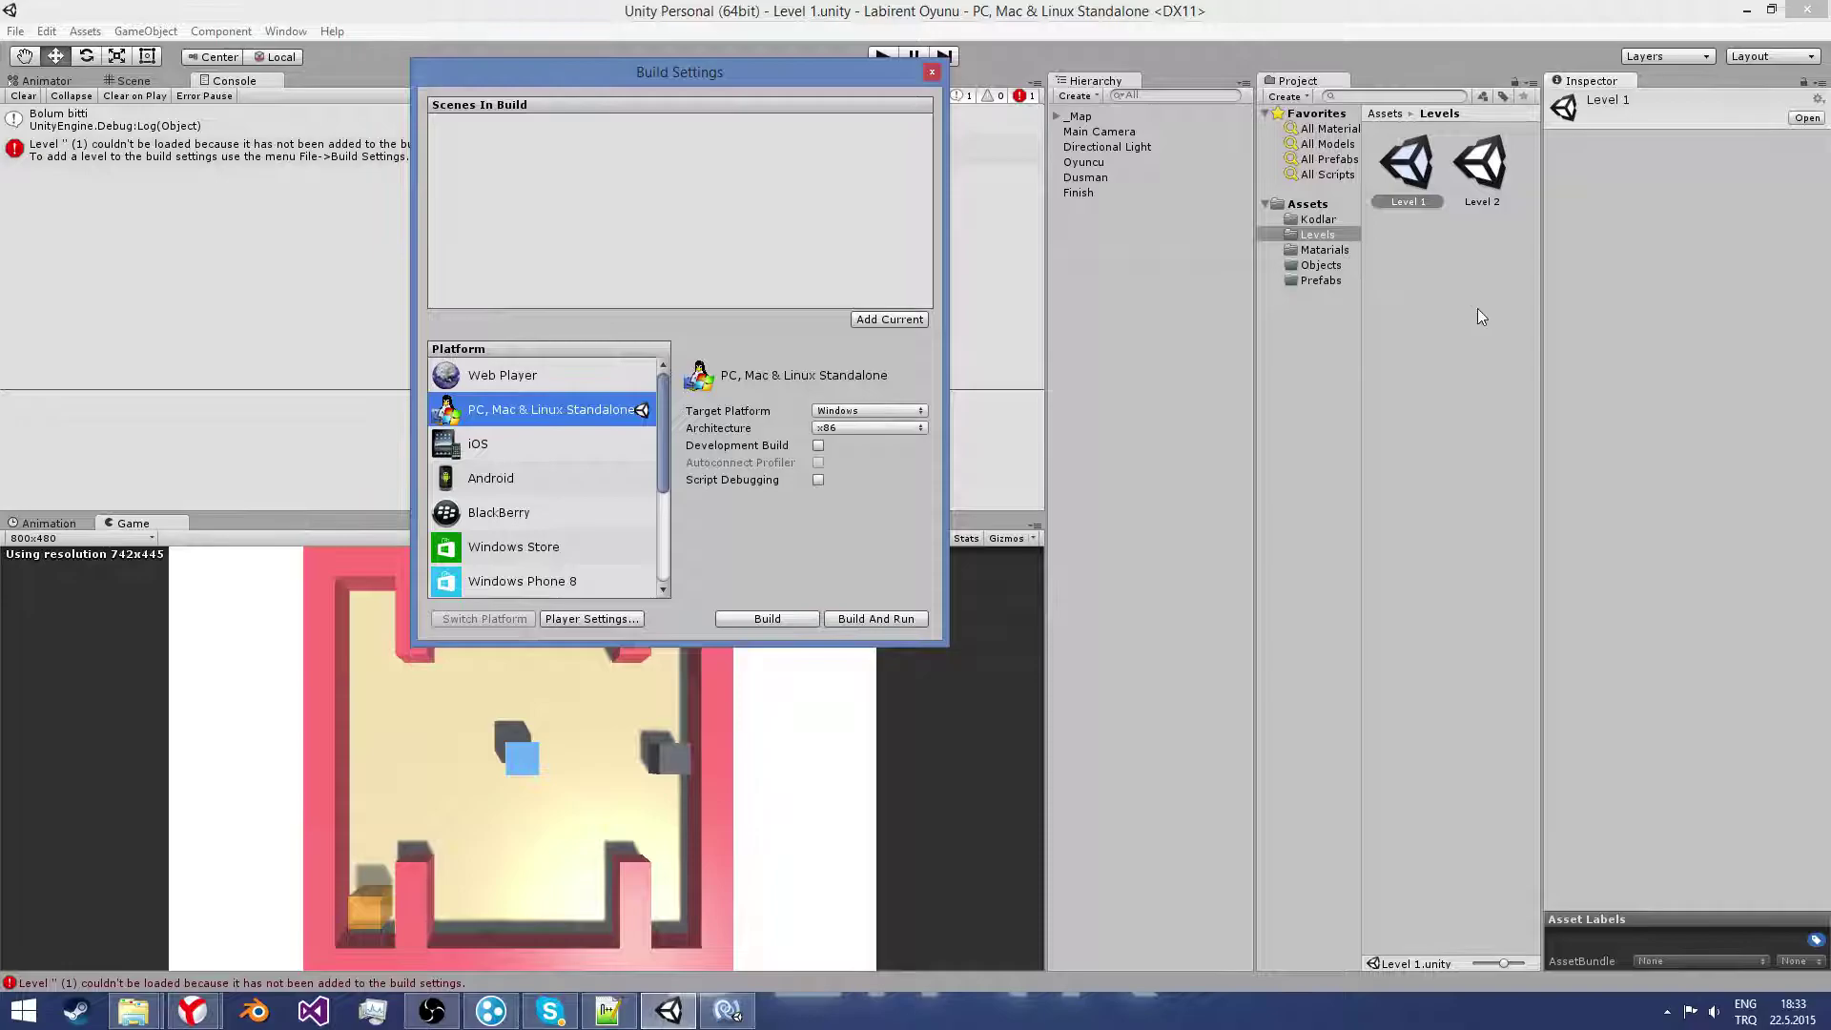
pyautogui.moveTo(1407, 167); pyautogui.dragTo(780, 212)
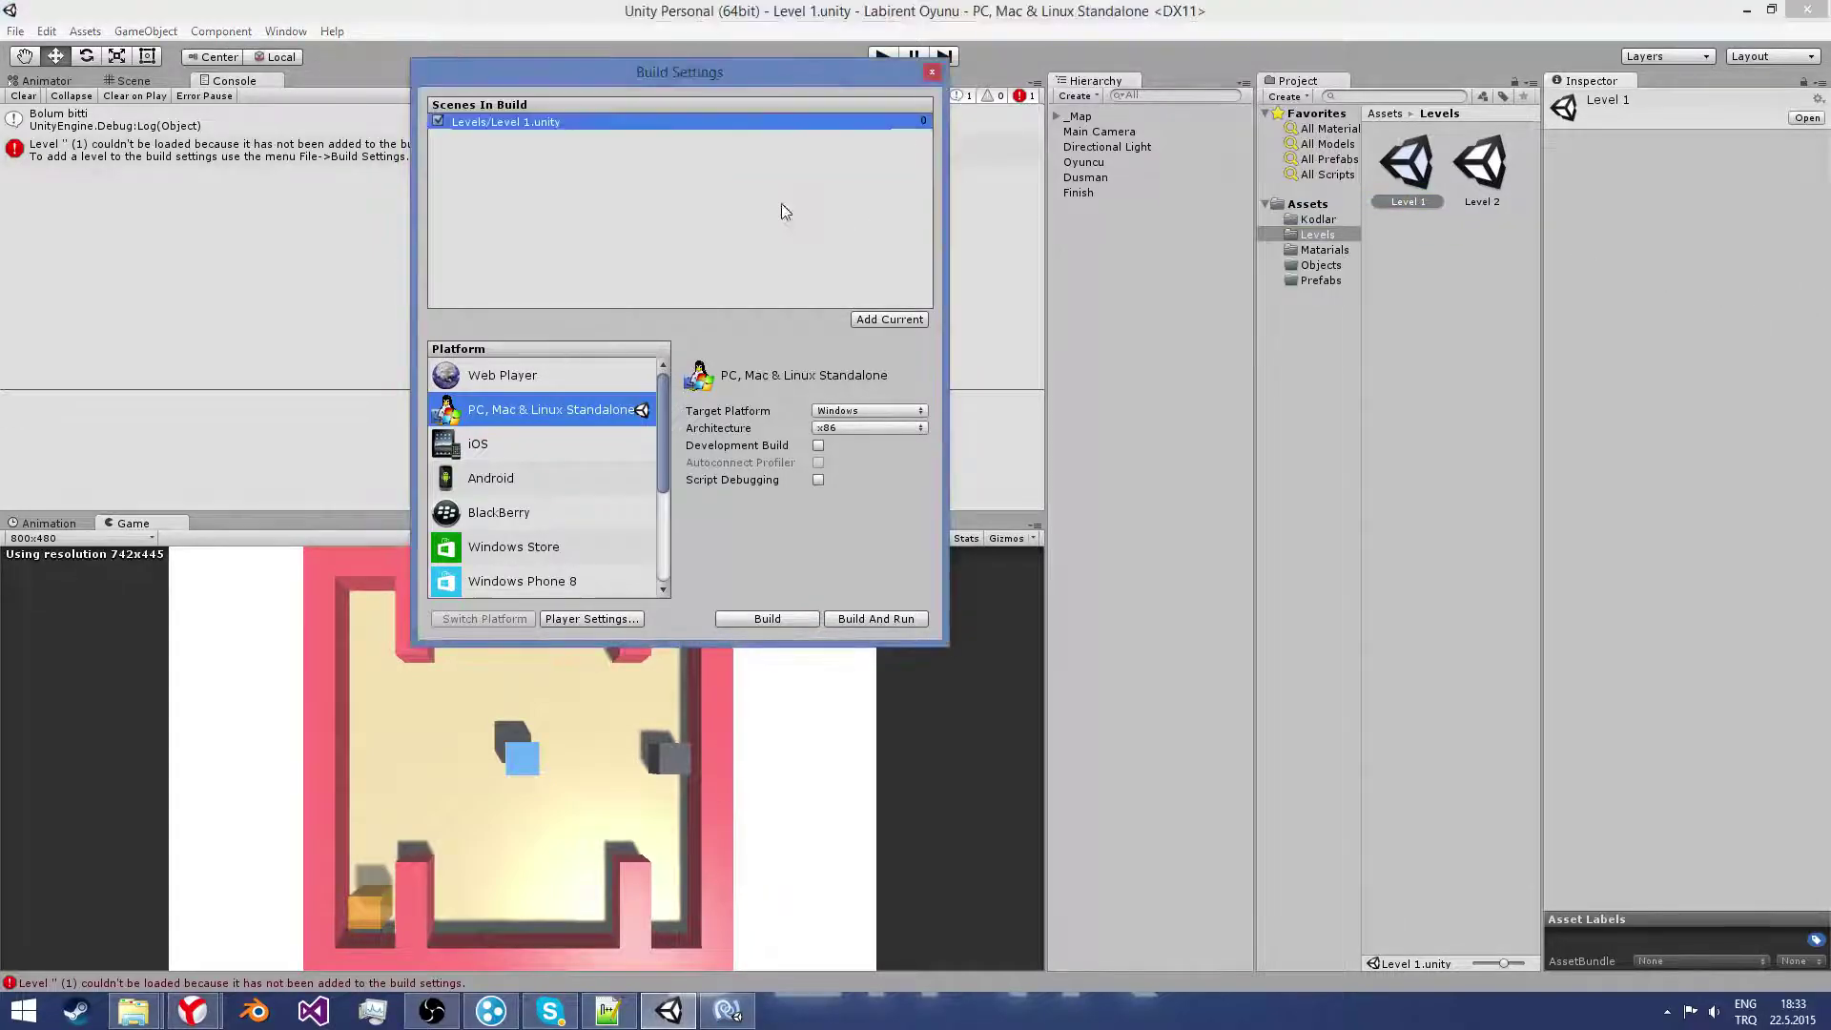
pyautogui.moveTo(1473, 172); pyautogui.dragTo(888, 181)
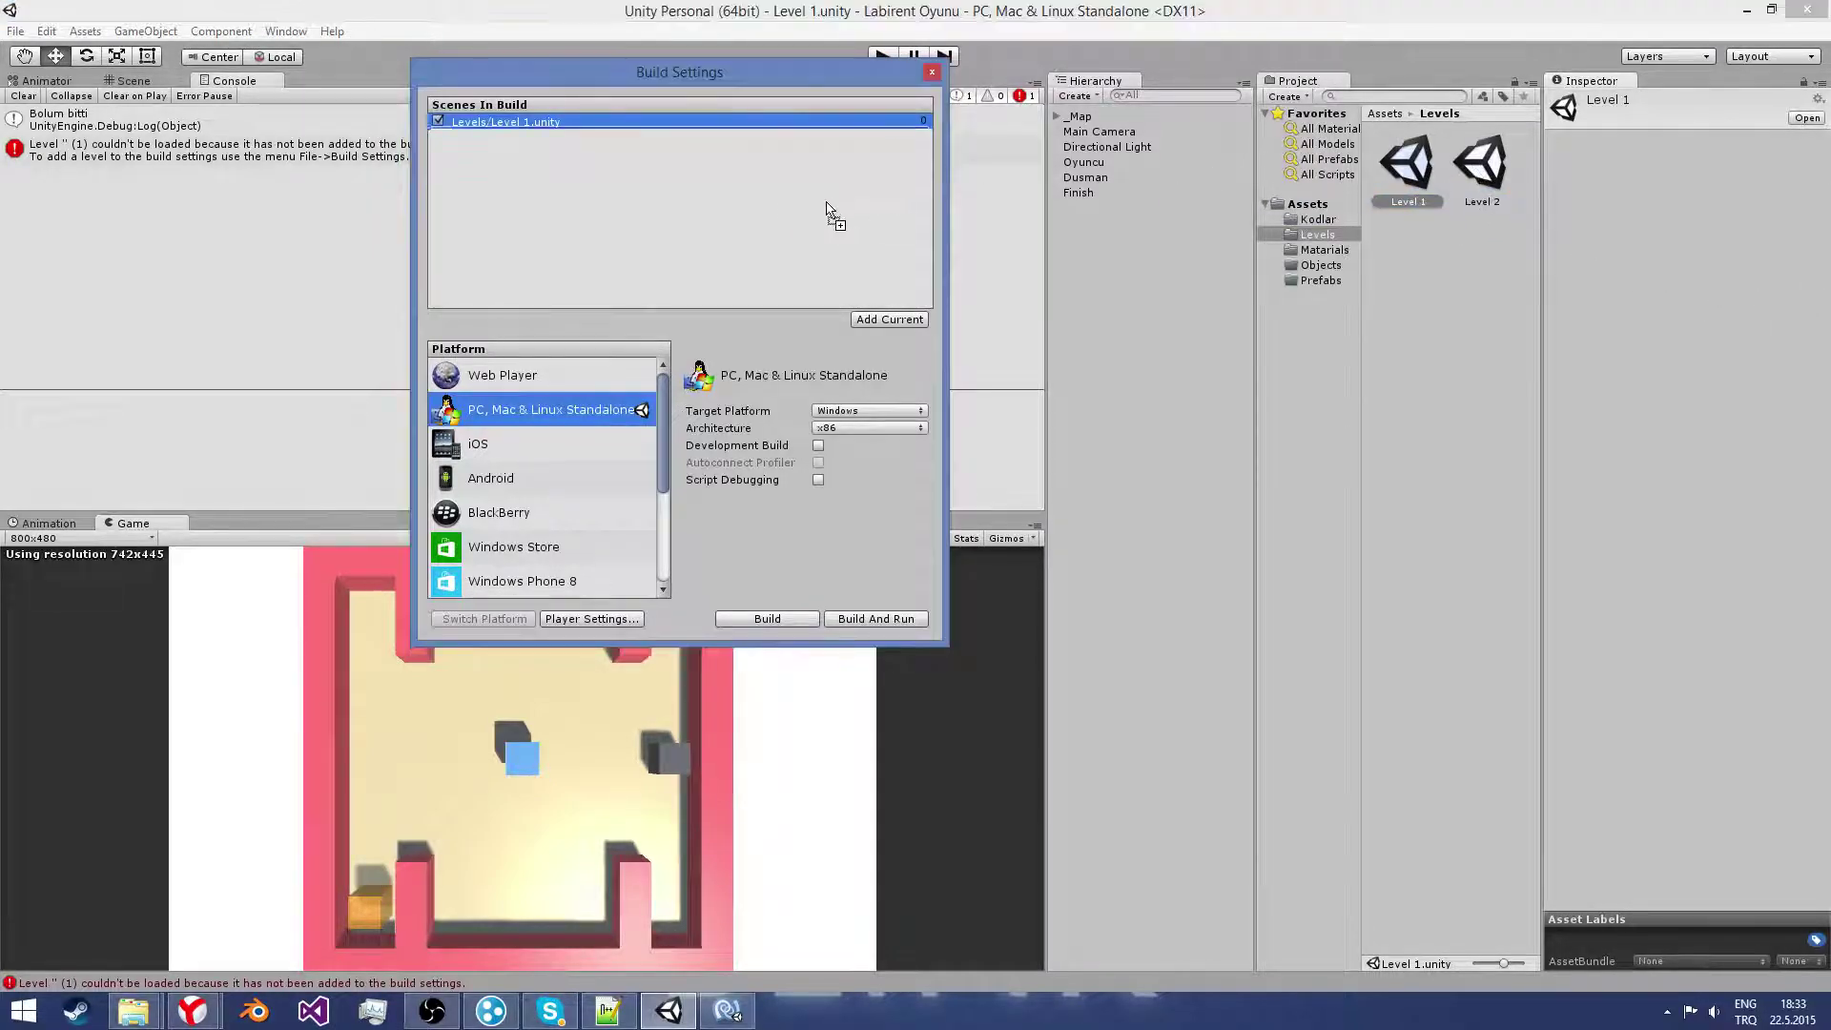
pyautogui.click(728, 1010)
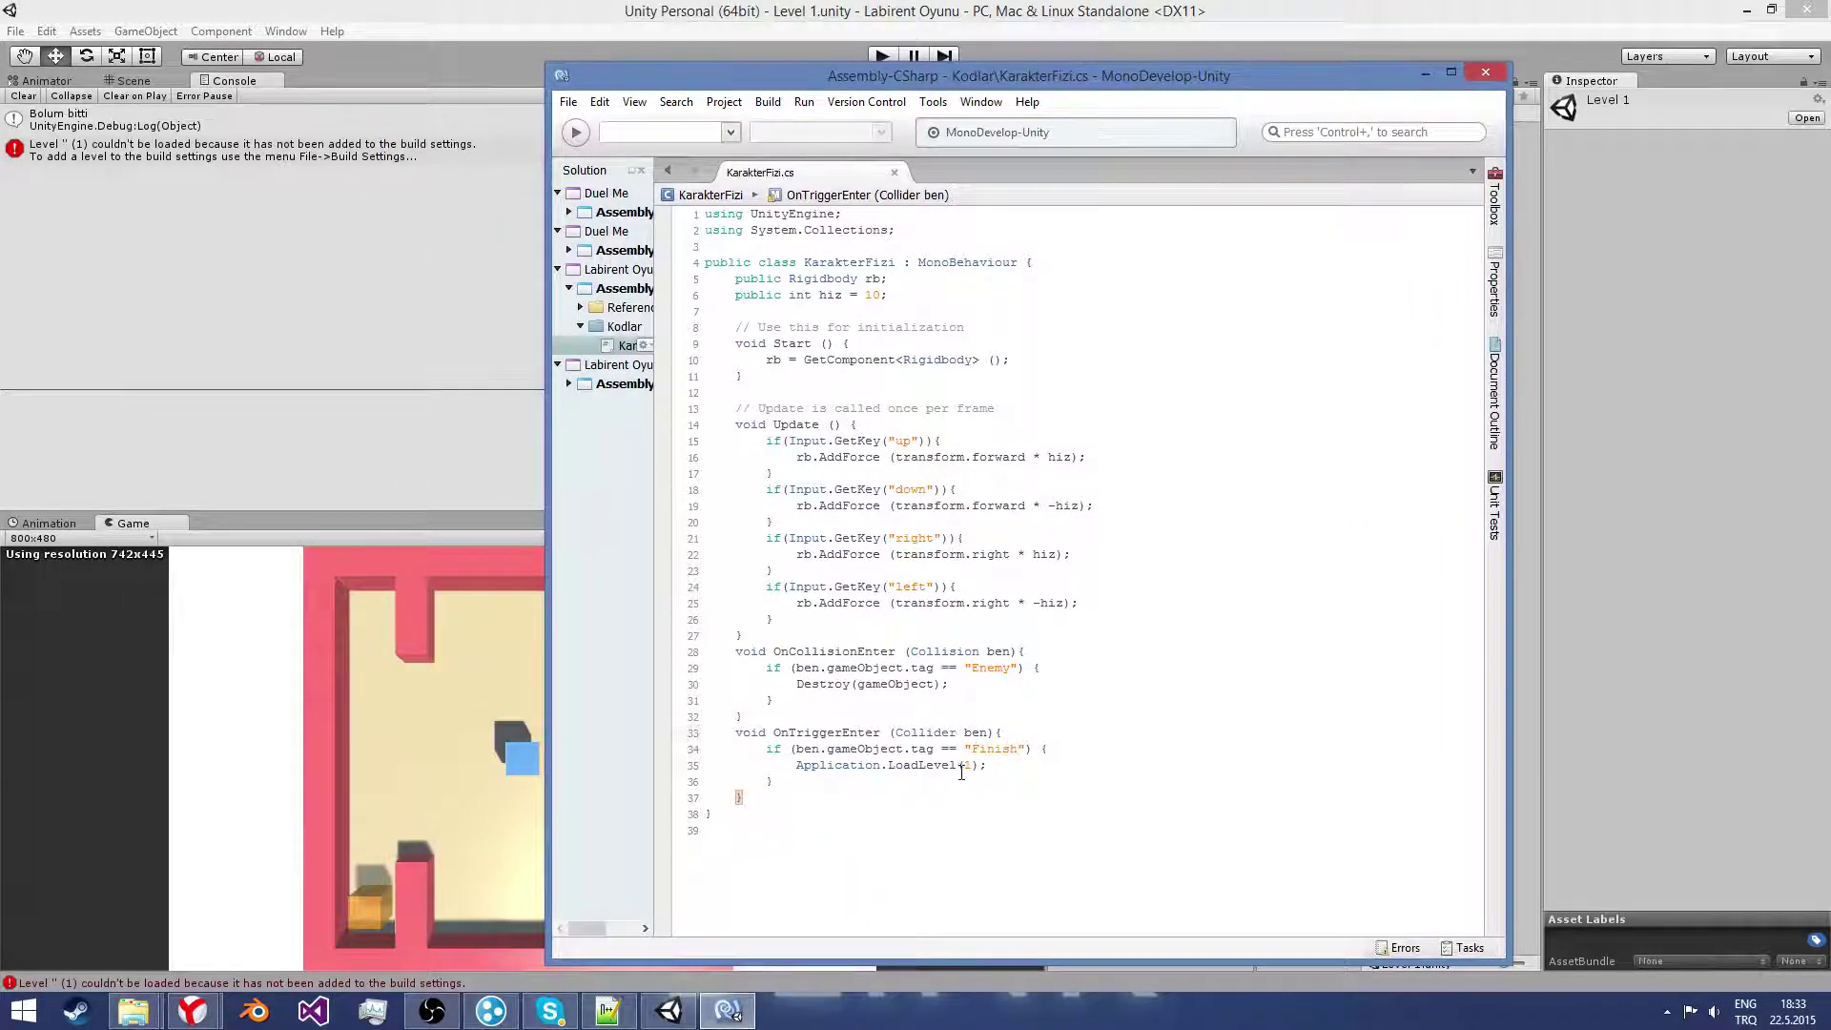
pyautogui.doubleClick(967, 765)
pyautogui.click(443, 136)
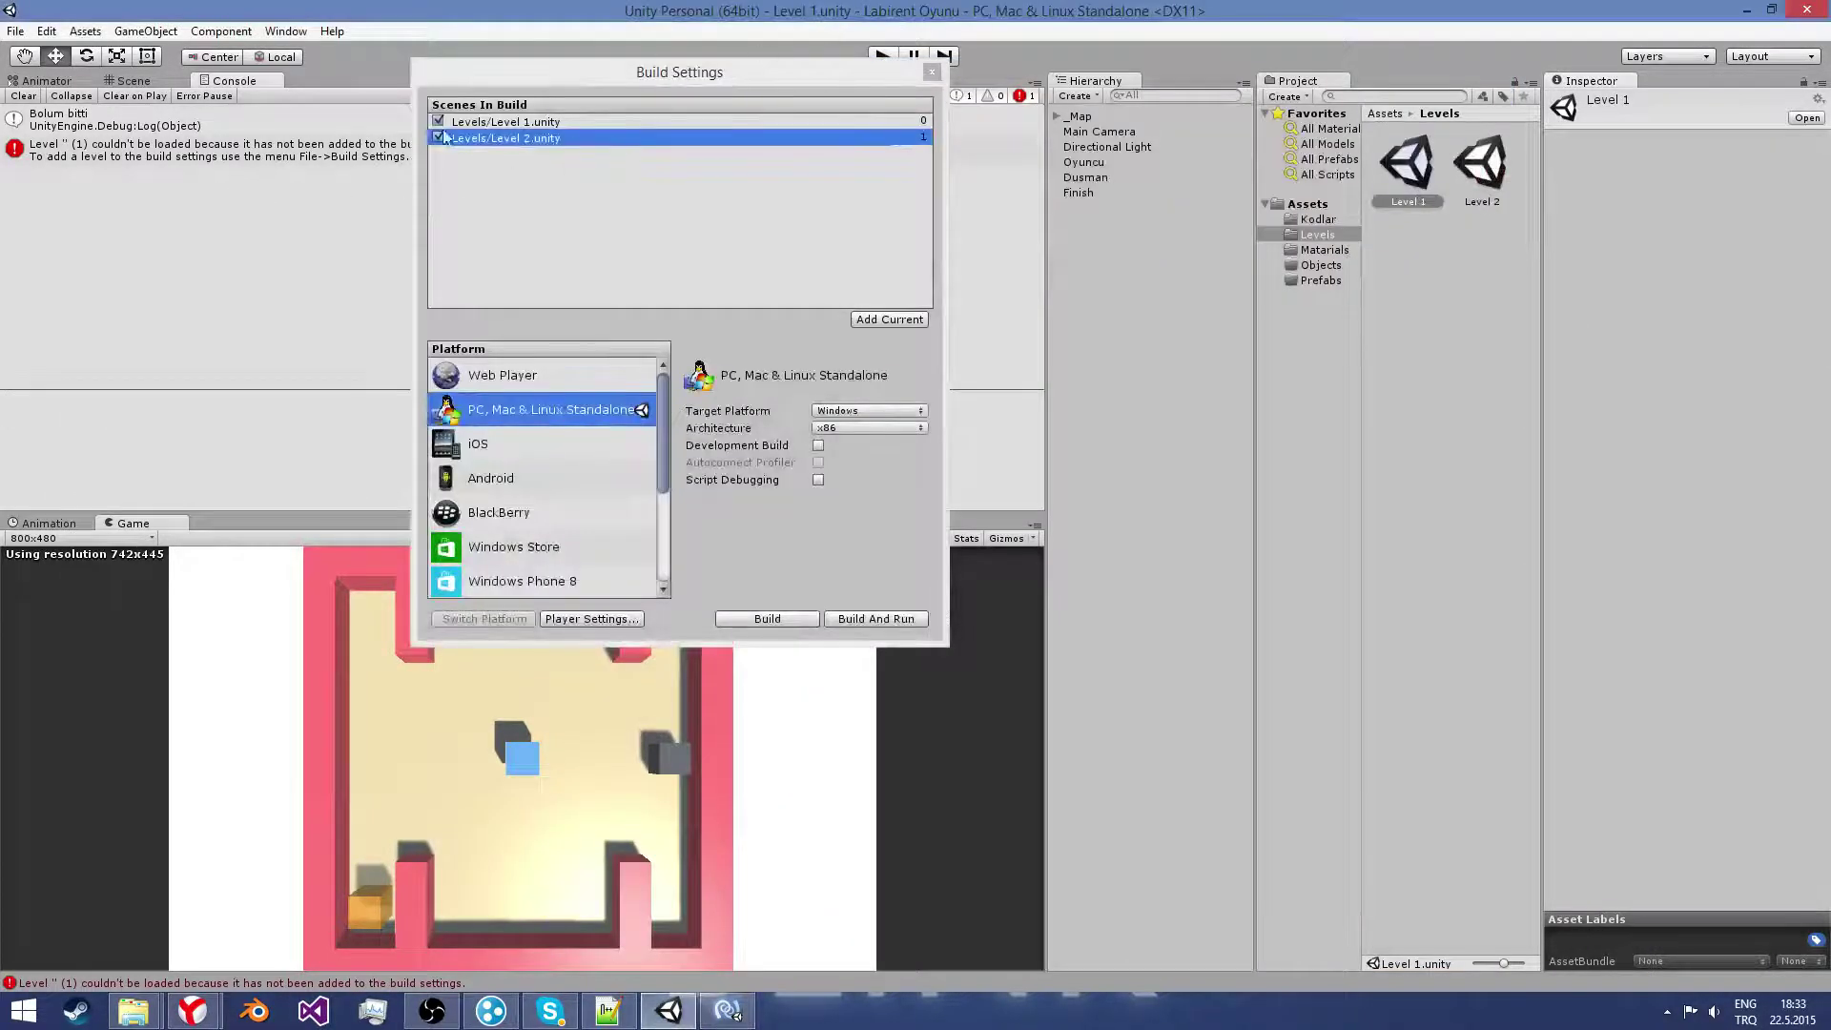
# Step: Close Build Settings and playtest, reaching the Finish so Level 2 loads, then select the Directional Light
pyautogui.click(932, 72)
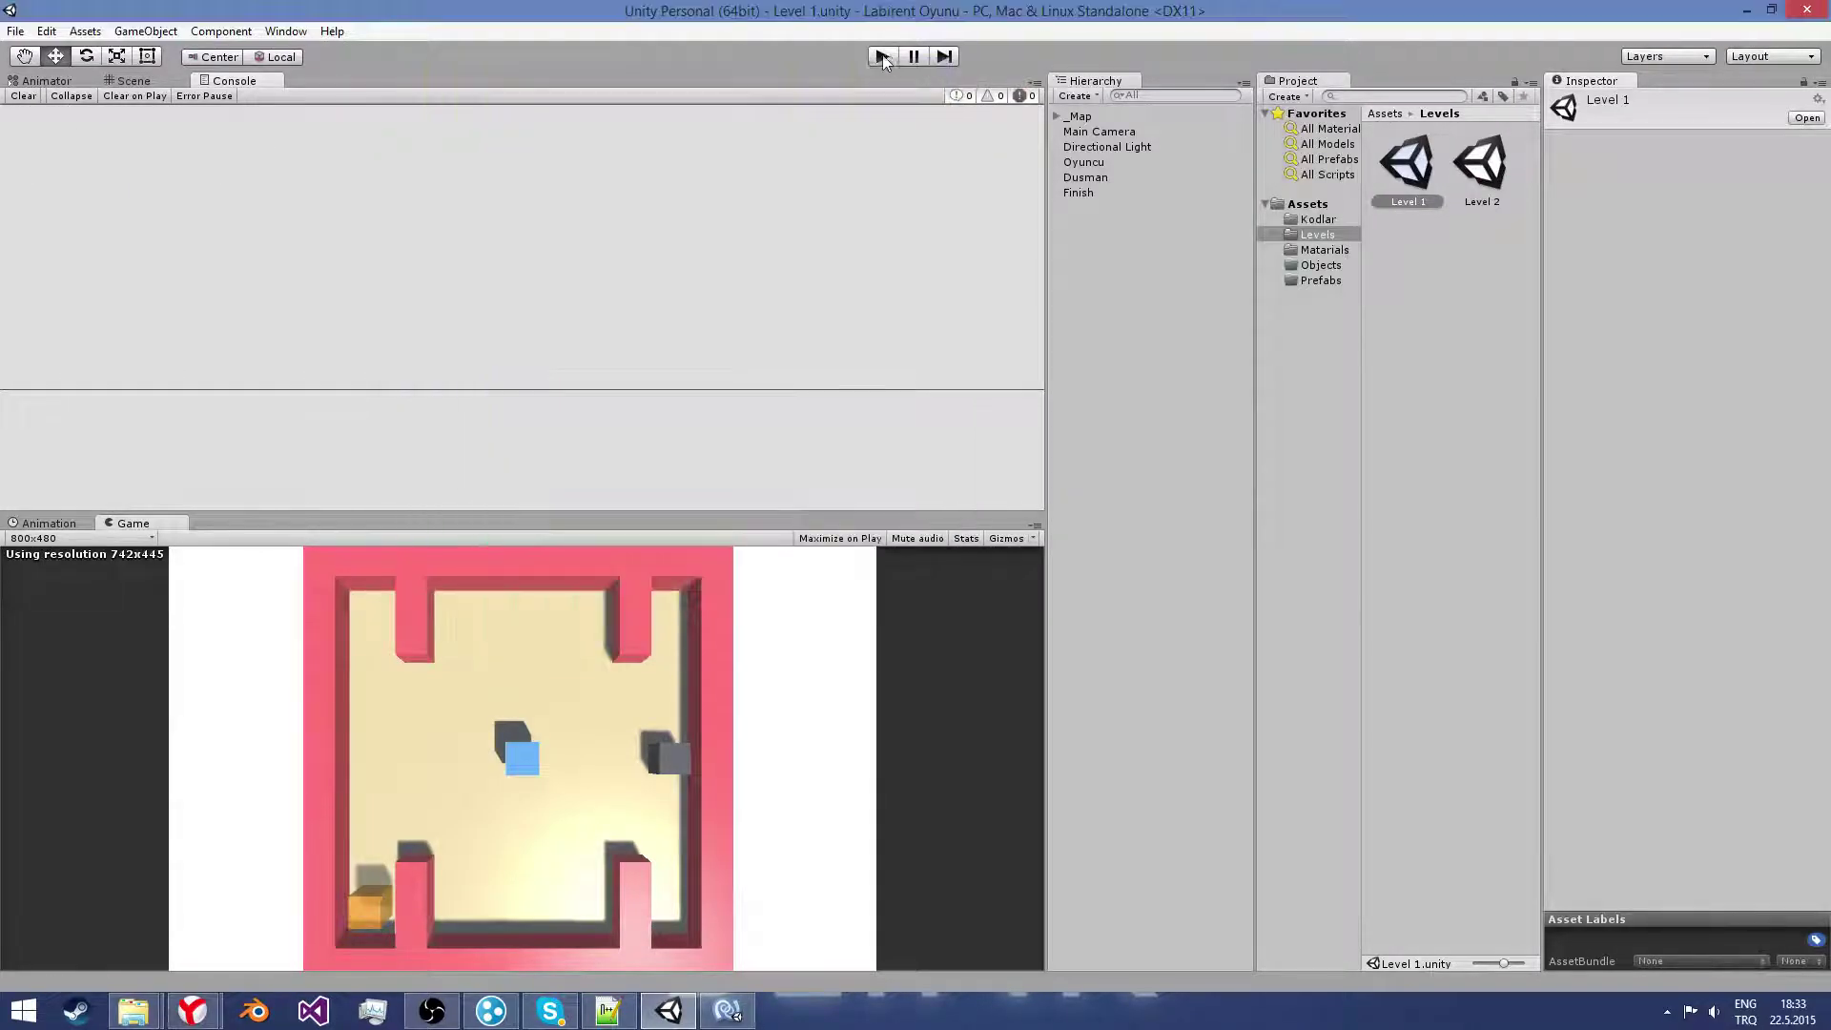
pyautogui.click(882, 56)
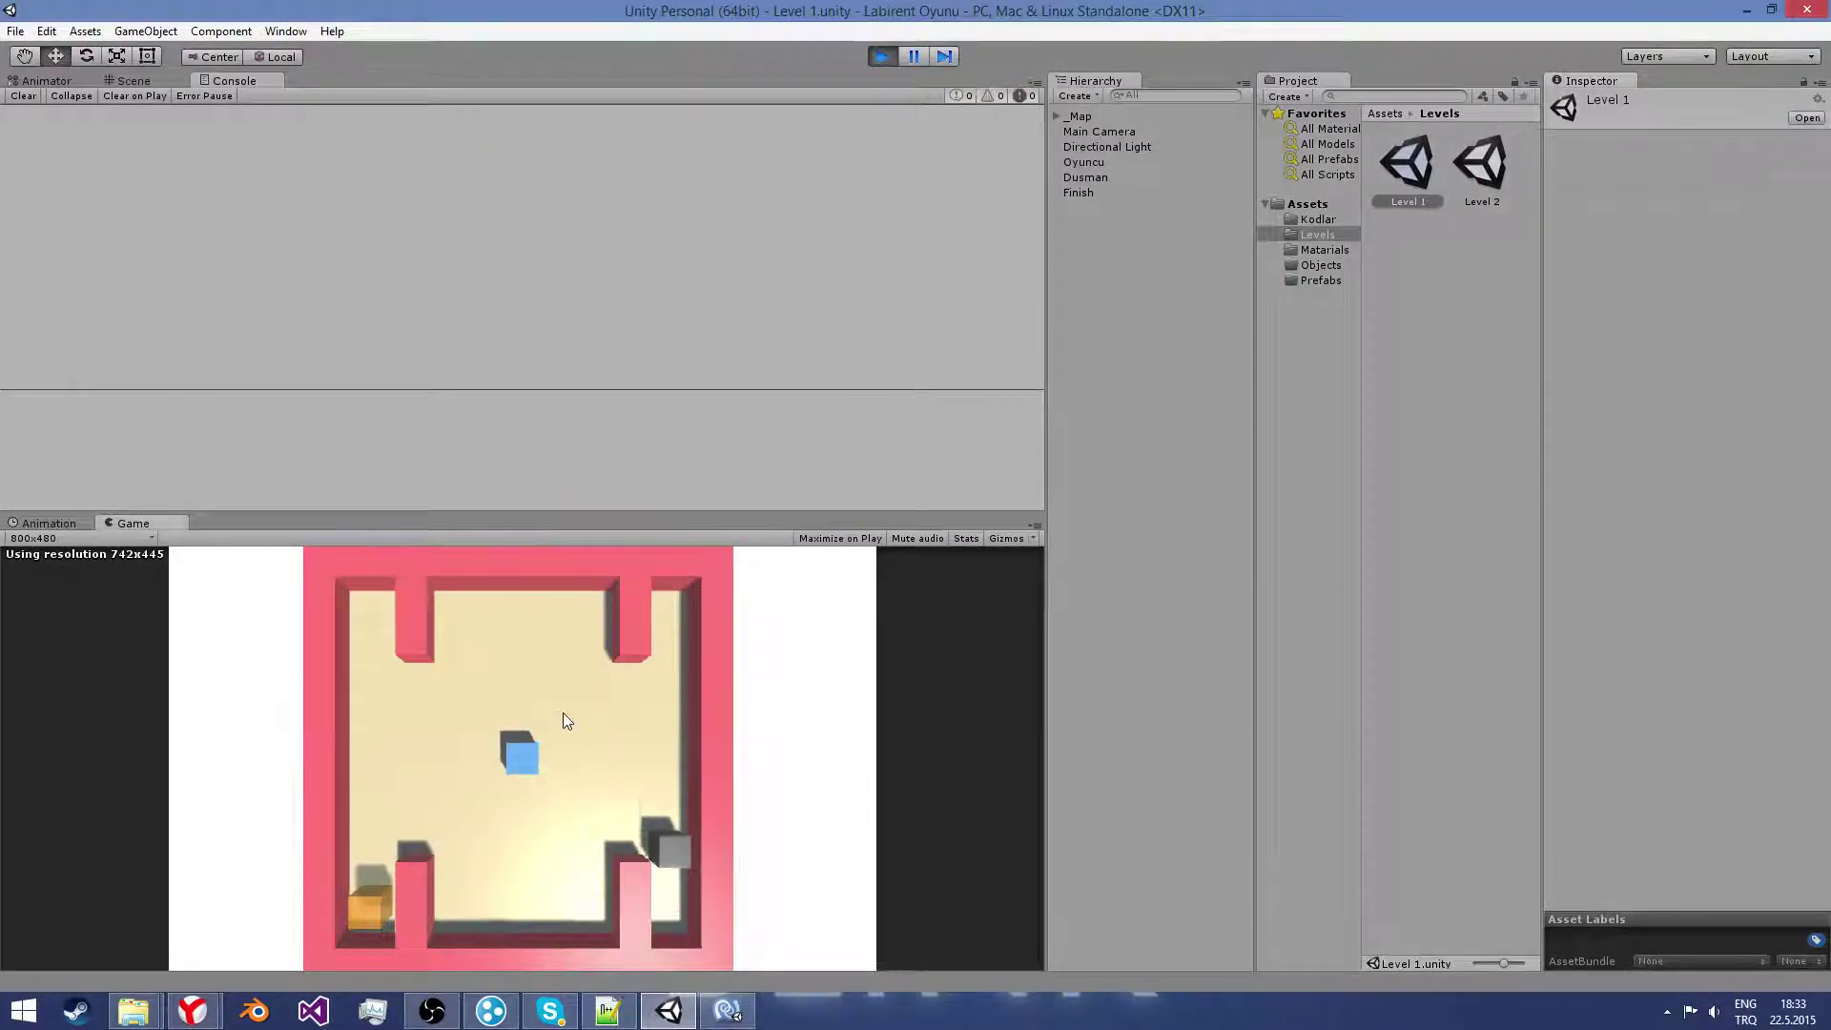
pyautogui.press('Left')
pyautogui.press('Down')
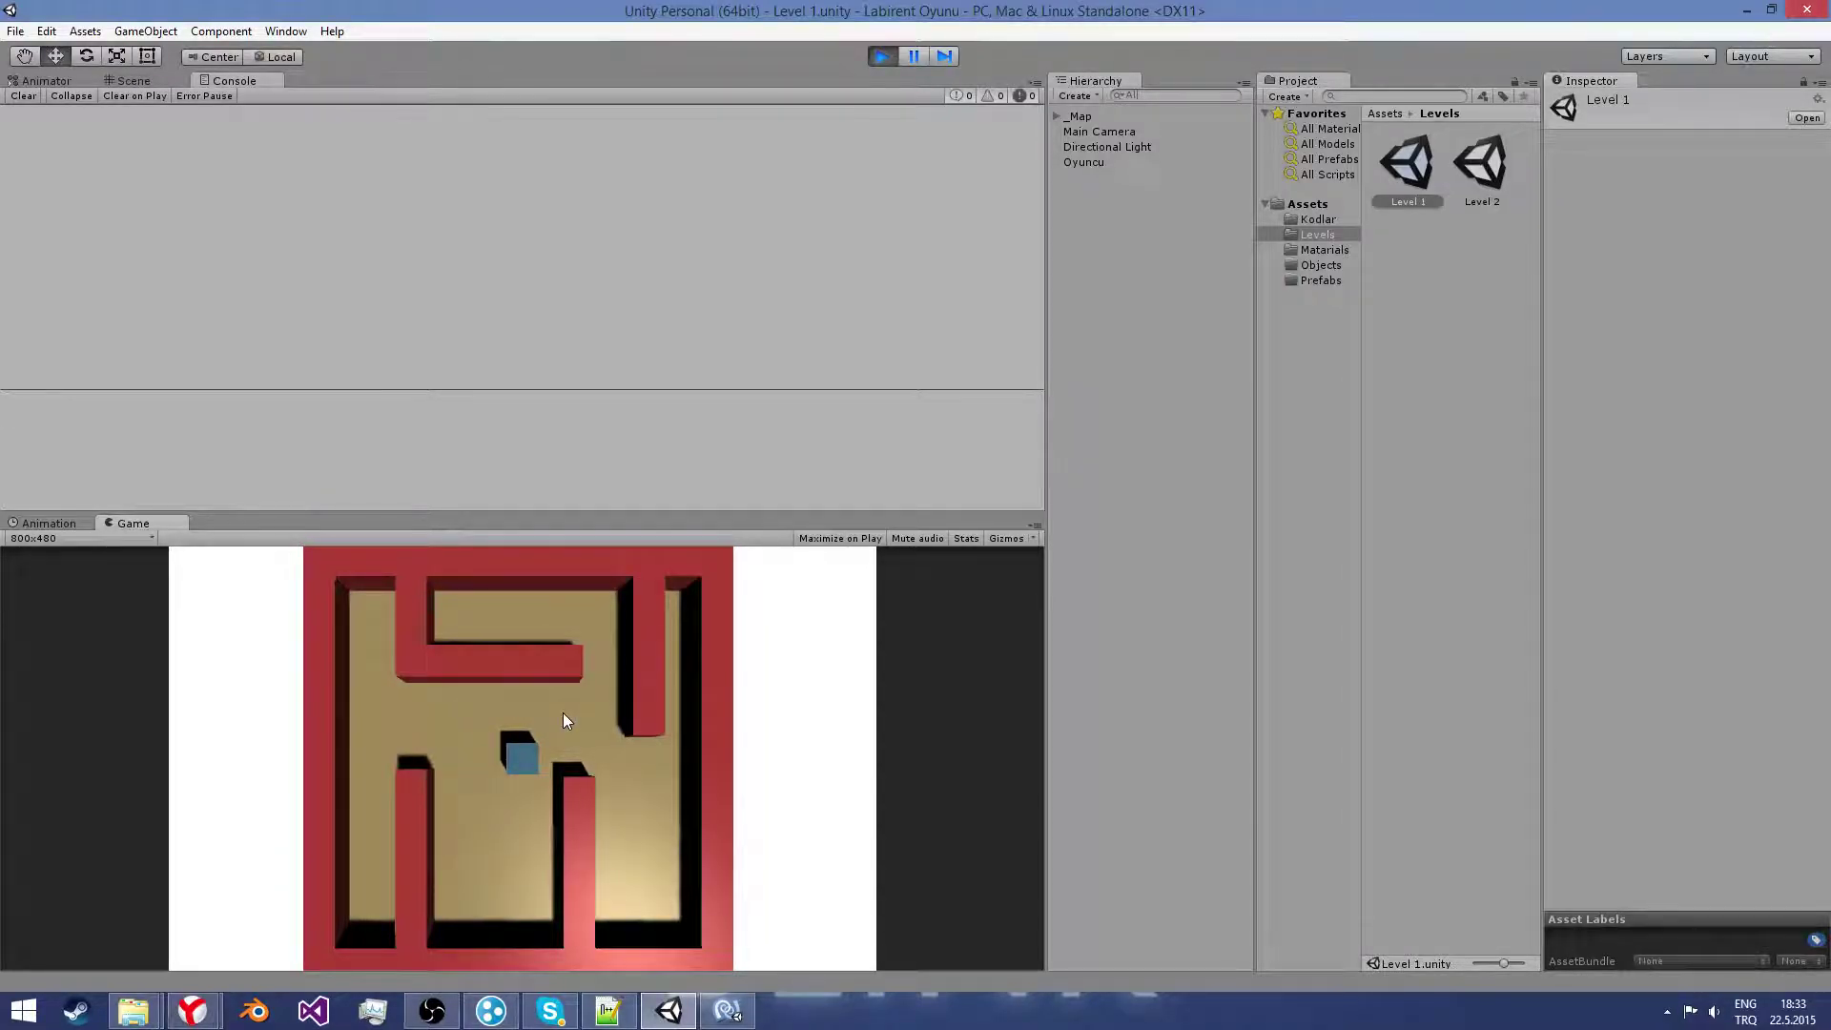
pyautogui.click(1102, 146)
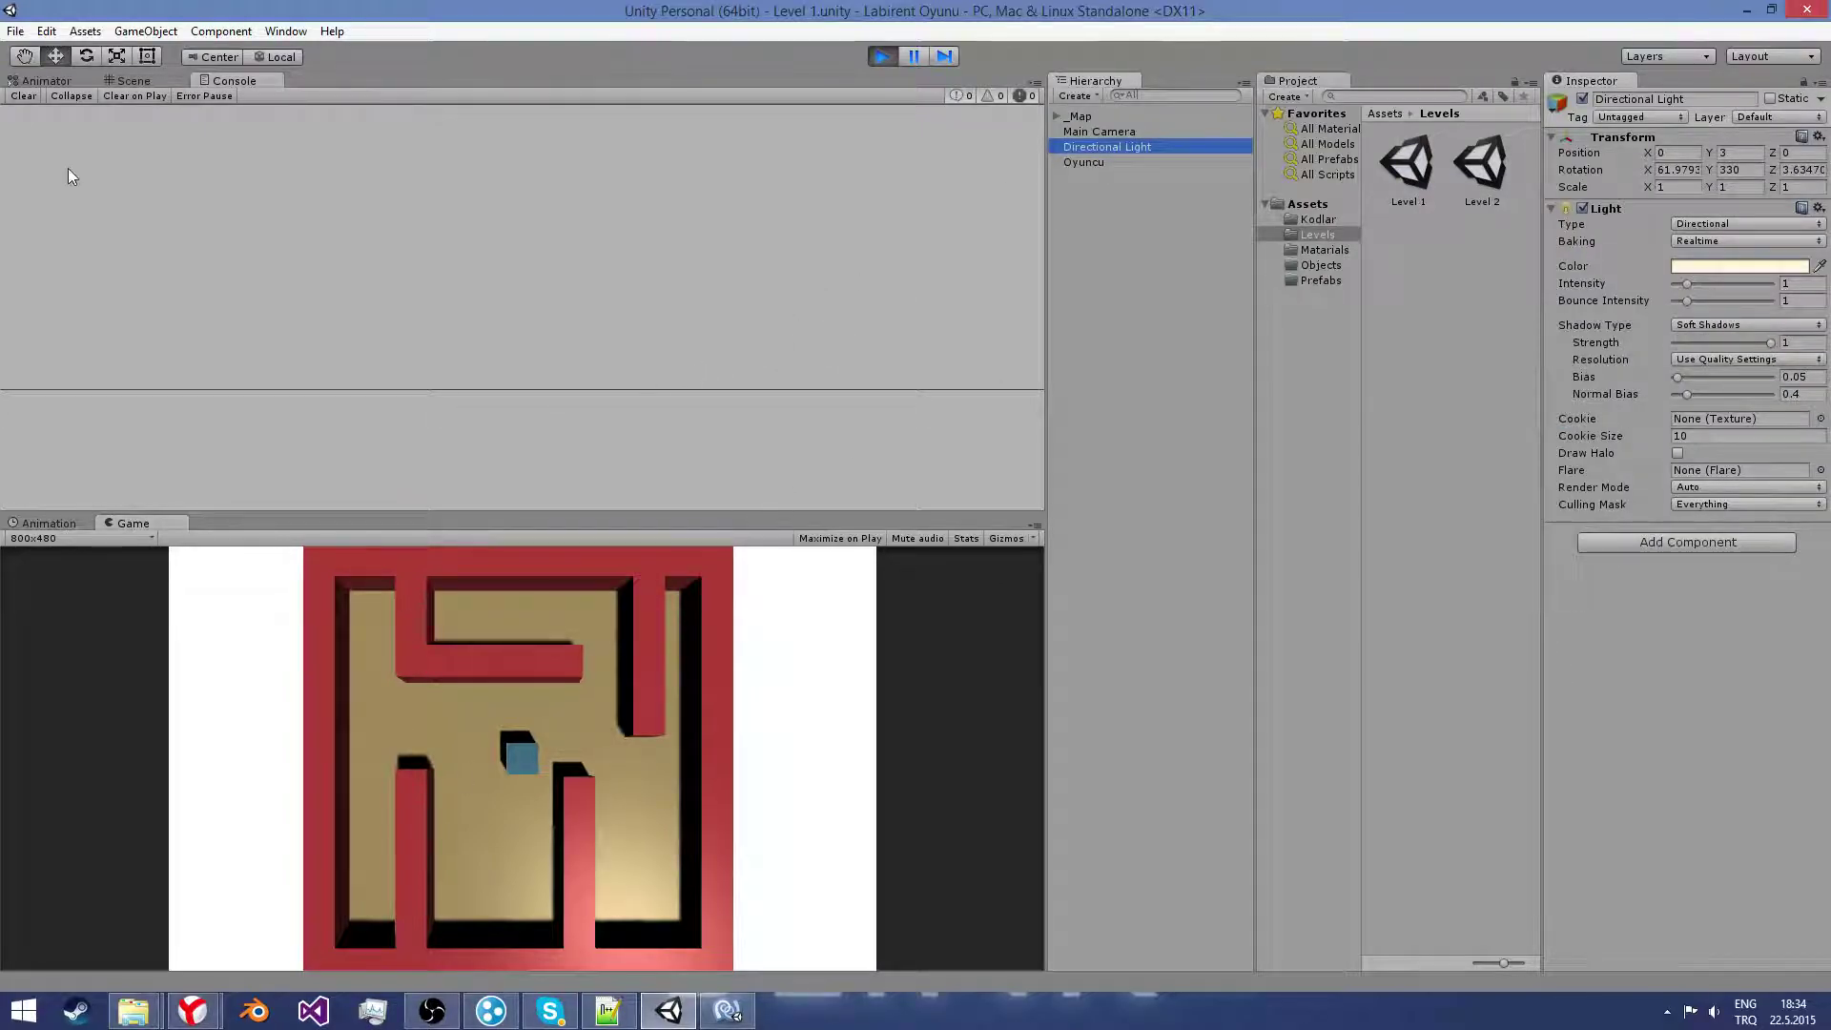
# Step: Try rotating the Directional Light, undo it, and set its Intensity to 1.63
pyautogui.click(131, 81)
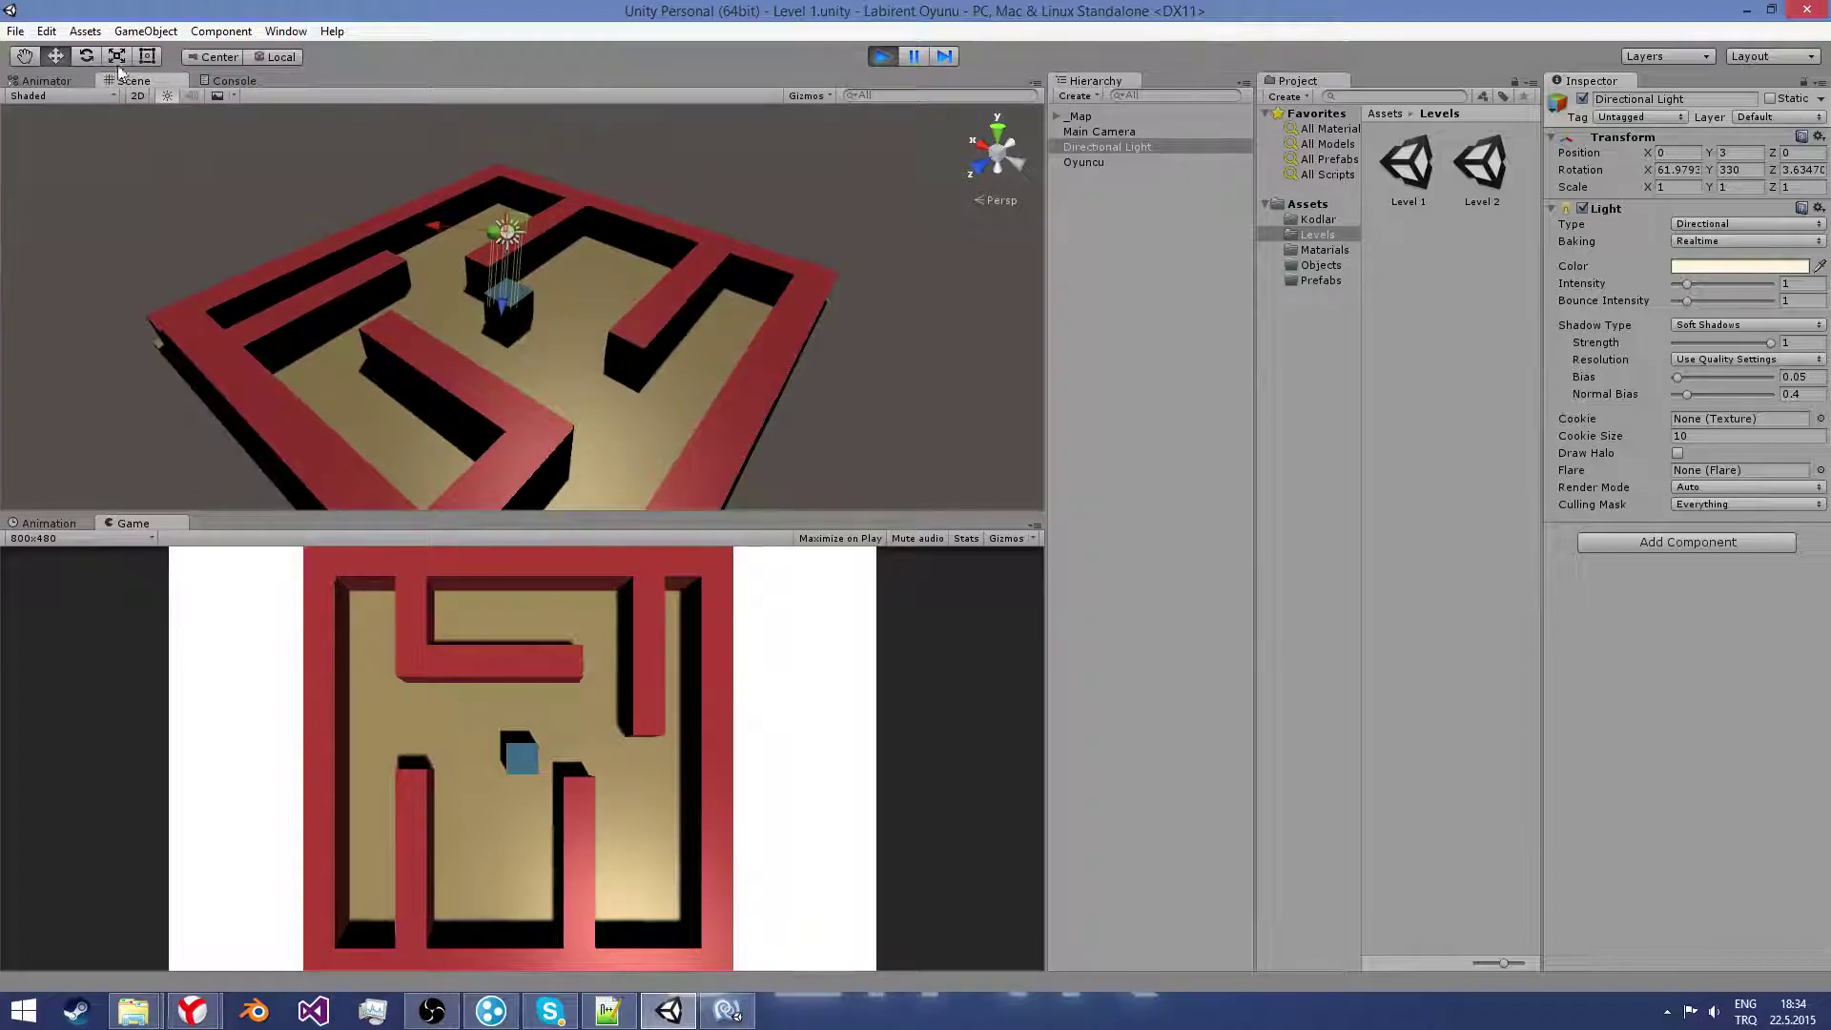
pyautogui.press('e')
pyautogui.moveTo(491, 238); pyautogui.dragTo(510, 379)
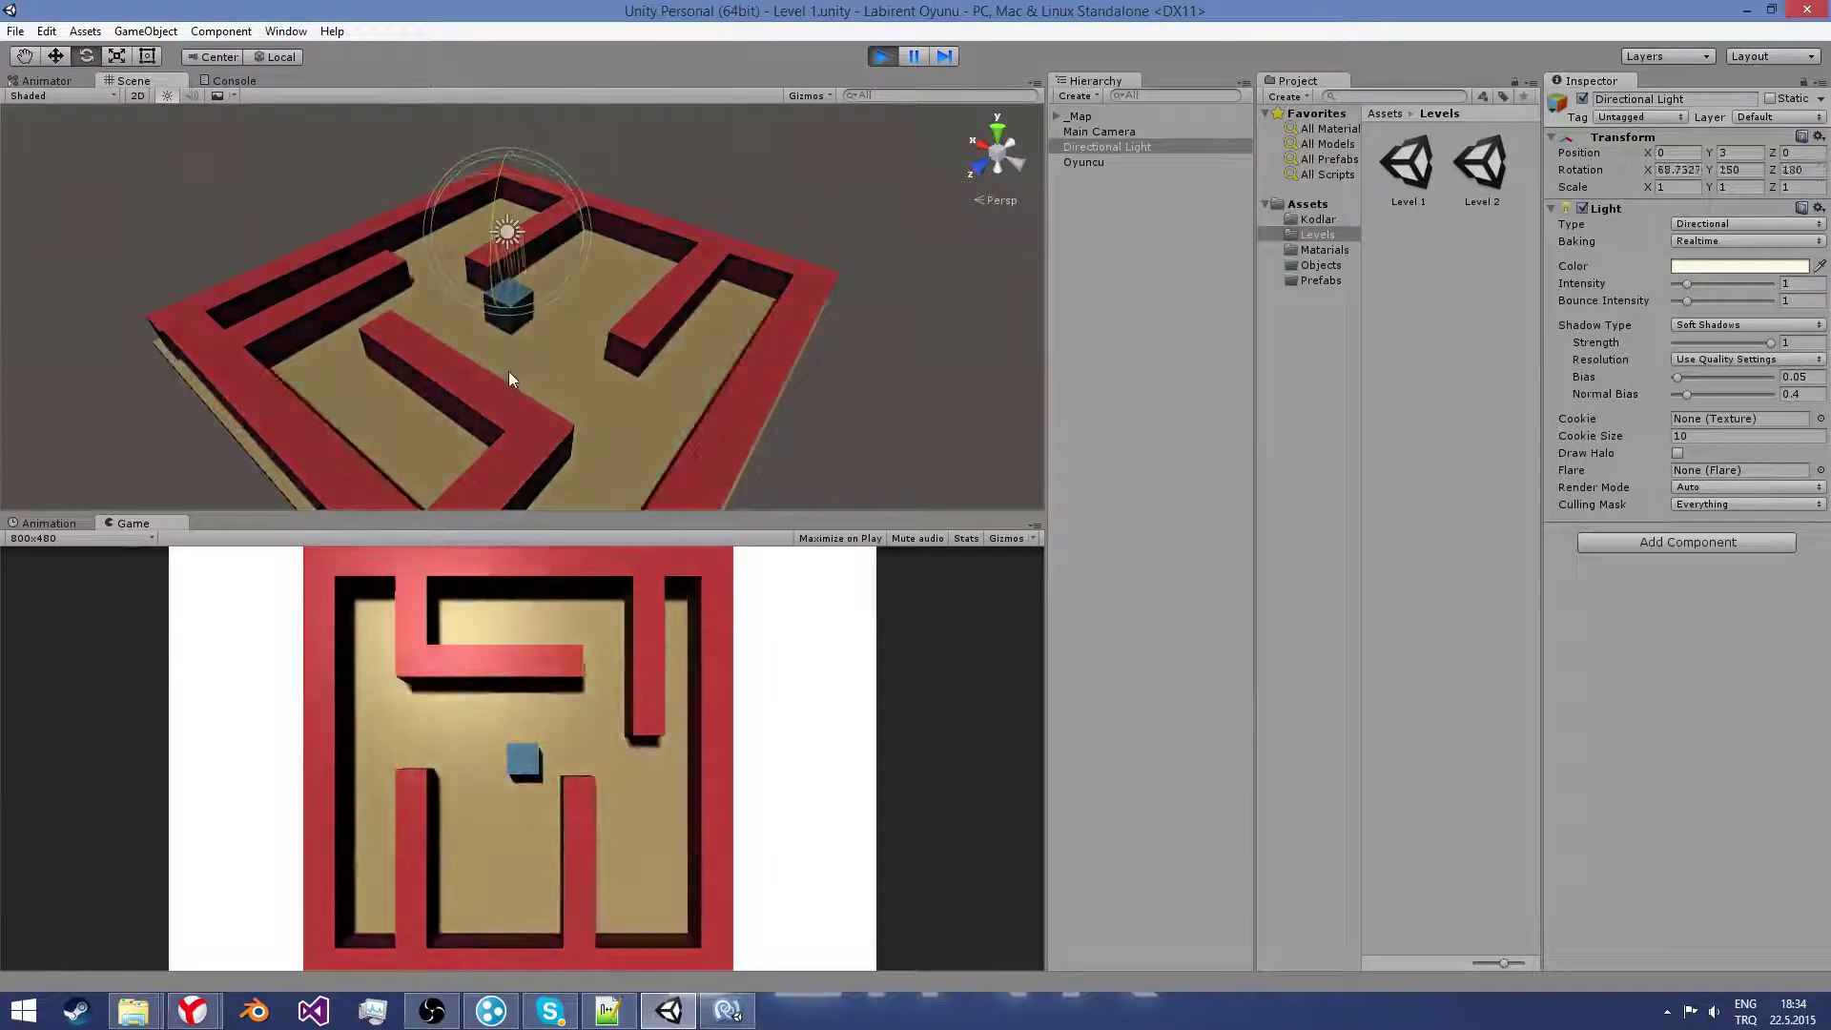
pyautogui.hotkey('ctrl', 'z')
pyautogui.press('w')
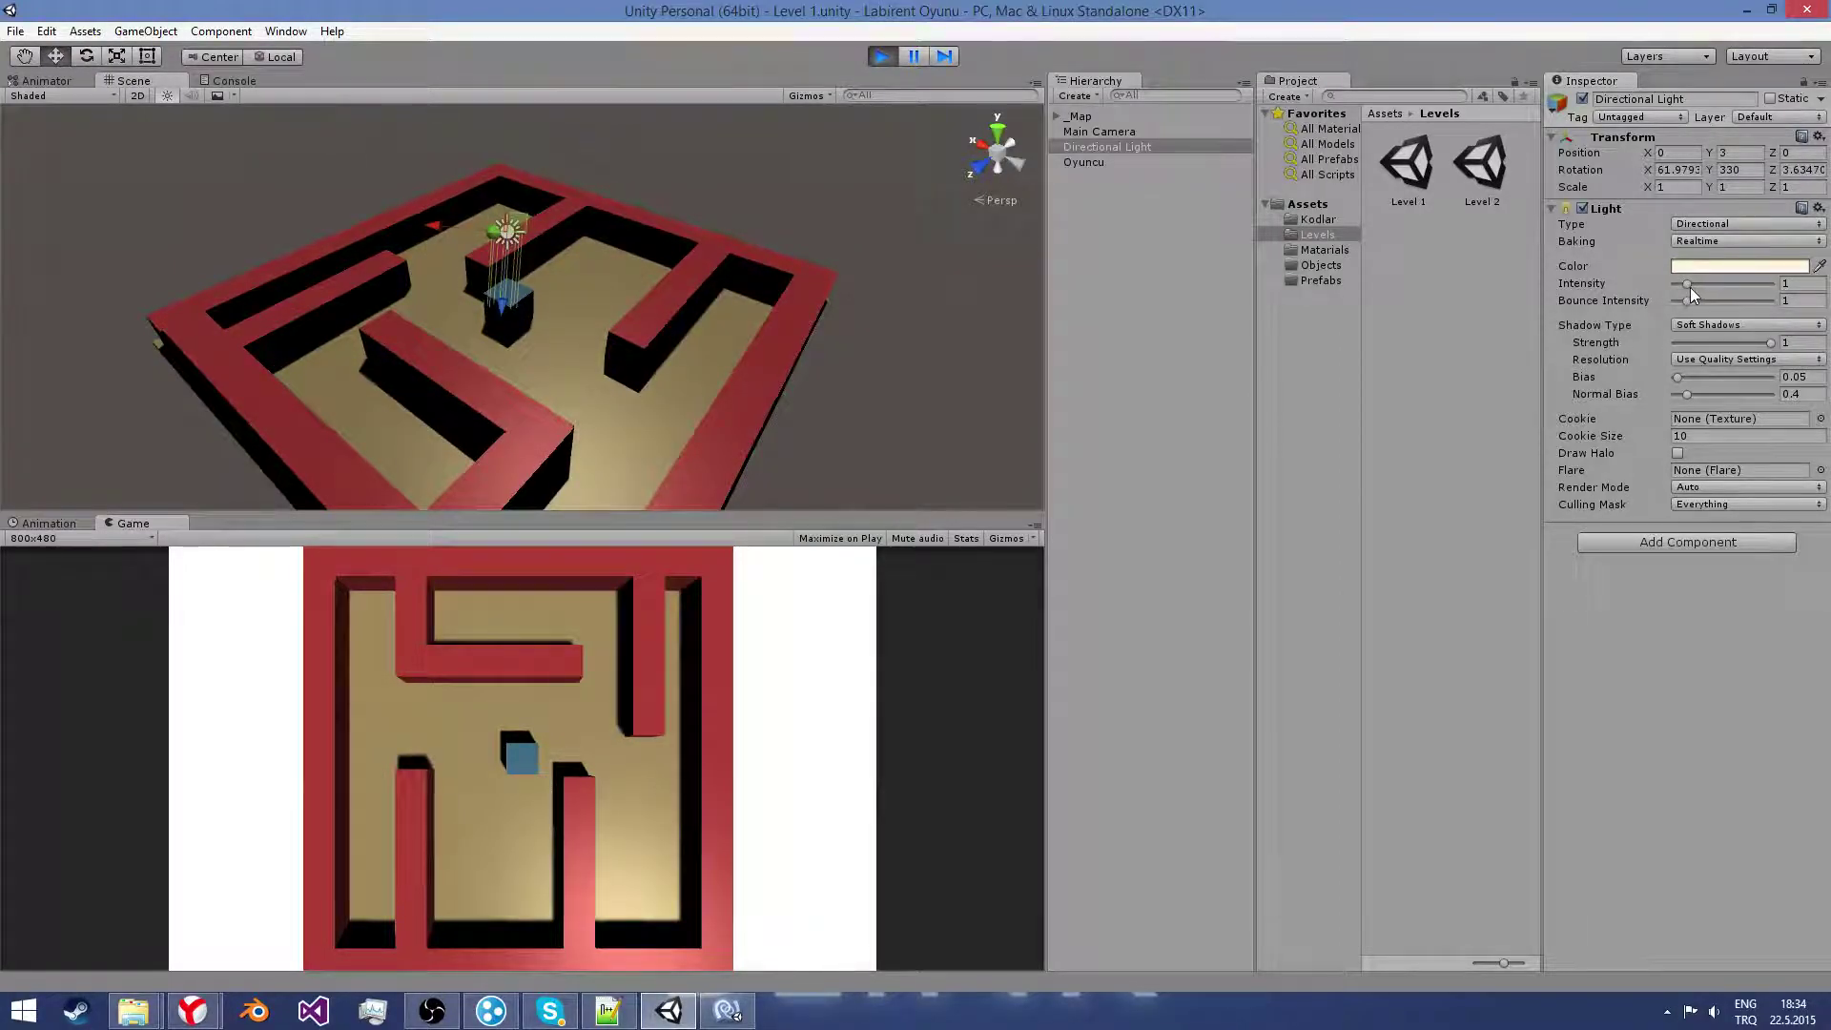
pyautogui.moveTo(1688, 286); pyautogui.dragTo(1702, 298)
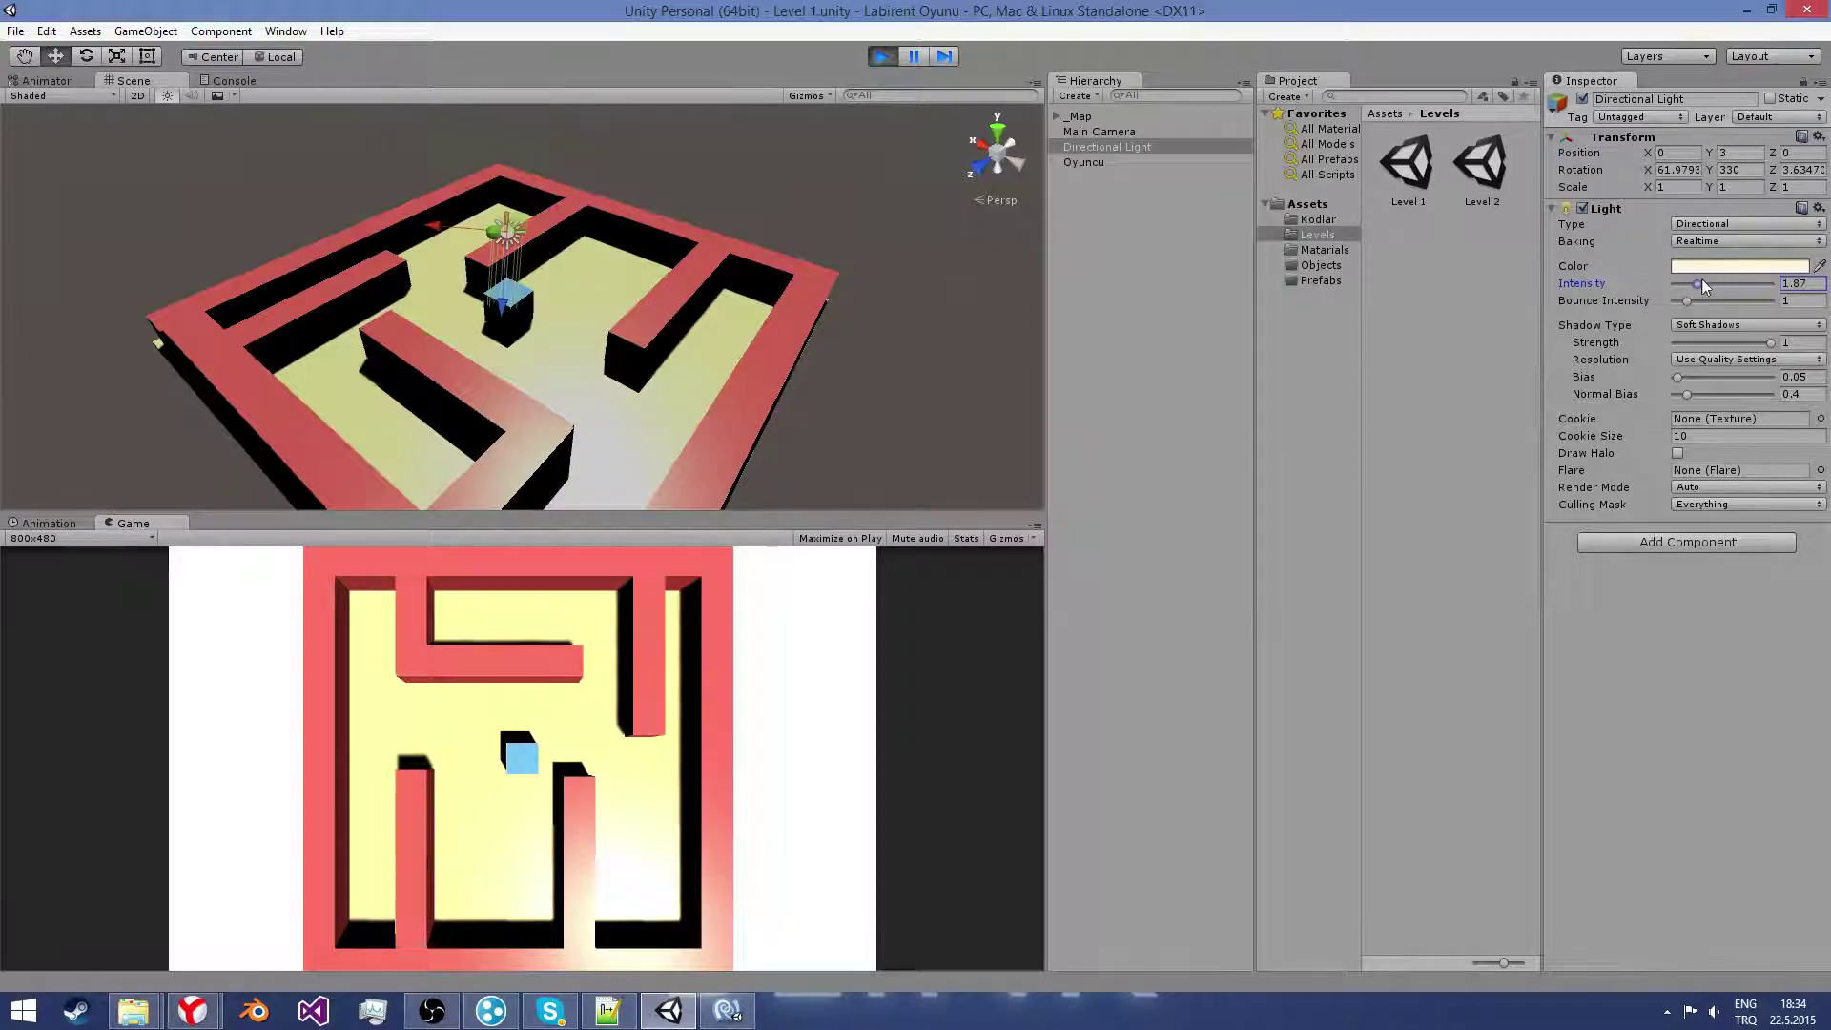
pyautogui.moveTo(1697, 283); pyautogui.dragTo(1694, 285)
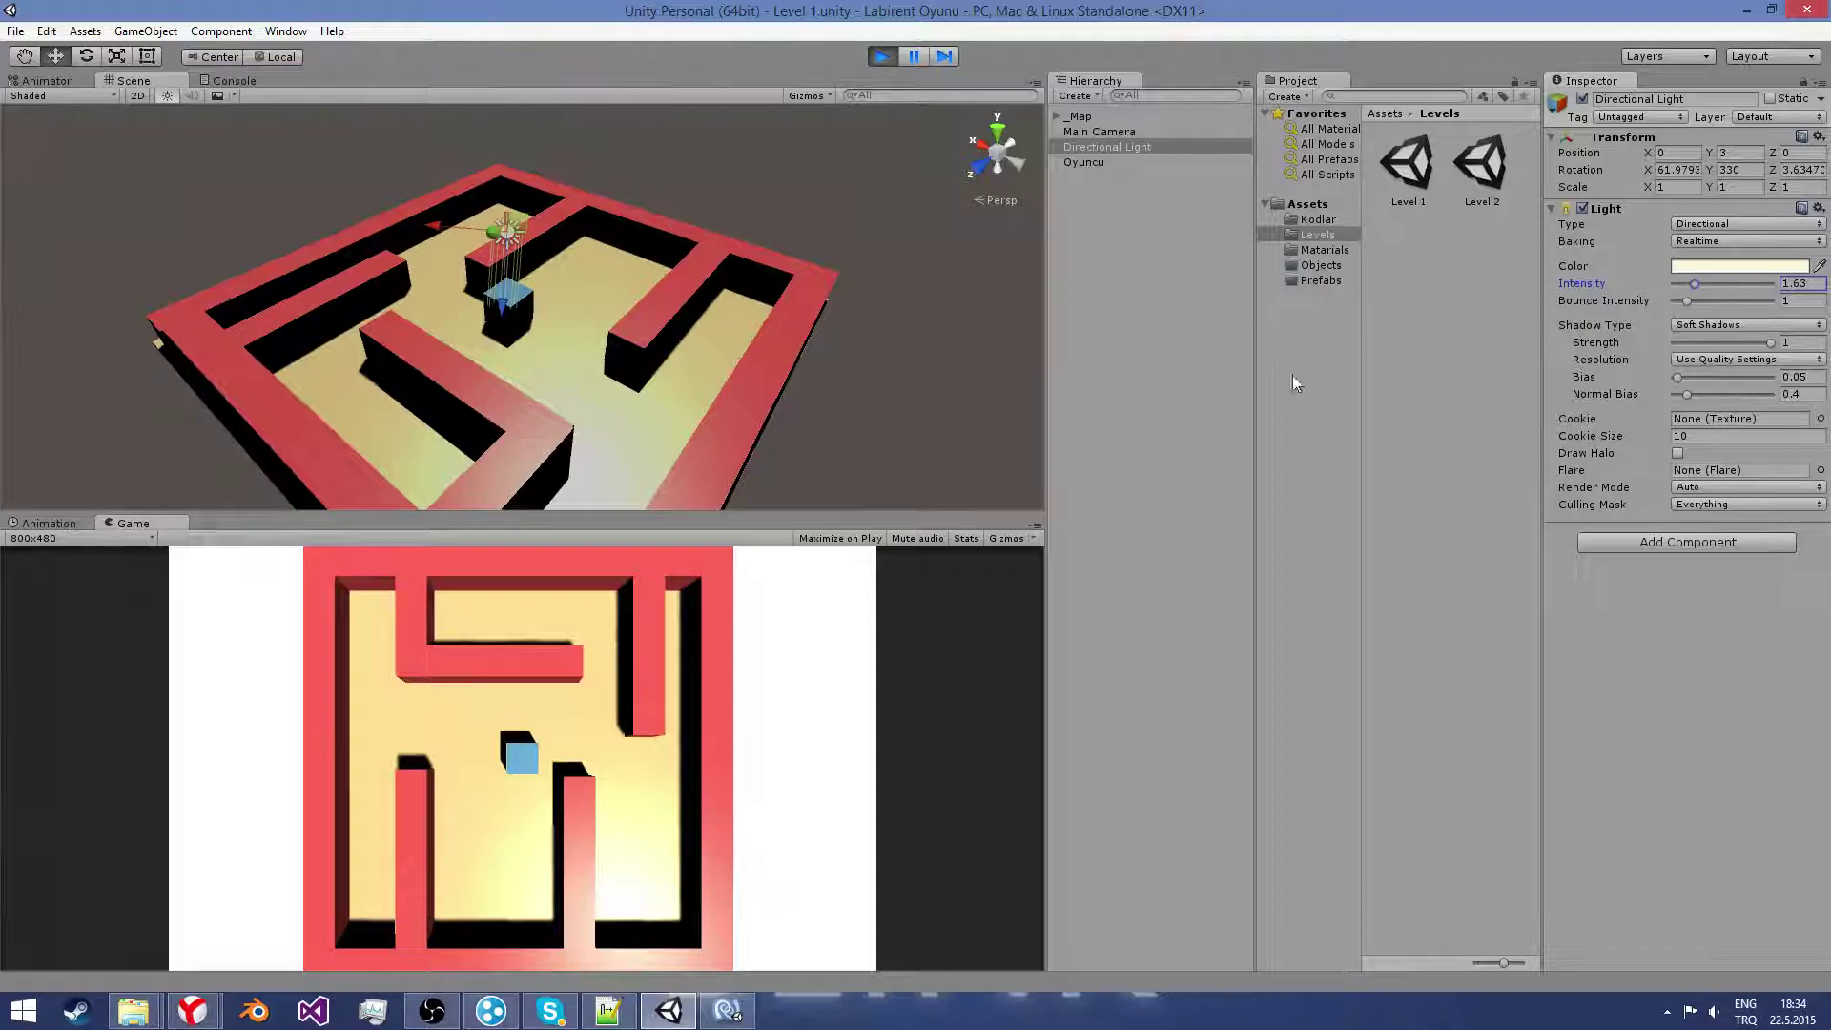
# Step: Keep Bounce Intensity at 1 and lower Shadow Strength to about 0.25
pyautogui.click(1274, 496)
pyautogui.moveTo(612, 378)
pyautogui.mouseDown(button='right')
pyautogui.moveTo(393, 301)
pyautogui.moveTo(239, 286)
pyautogui.mouseUp(button='right')
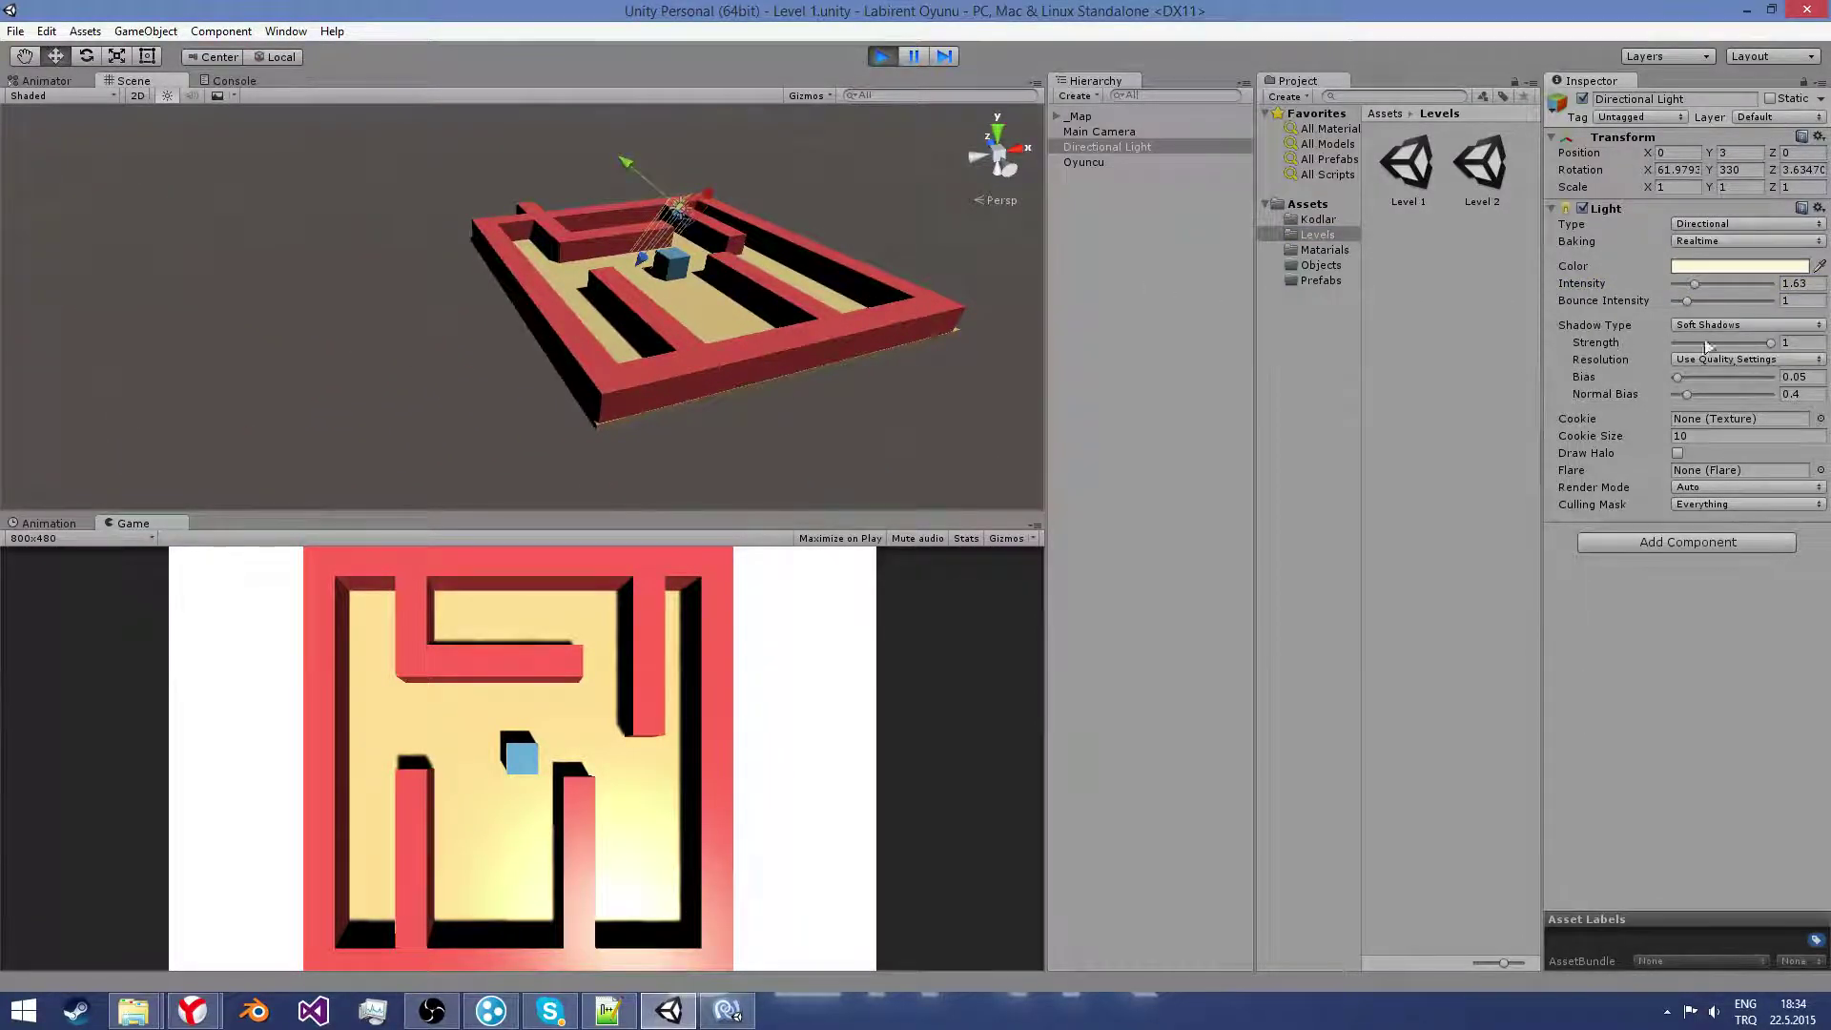
pyautogui.moveTo(1686, 303); pyautogui.dragTo(1751, 303)
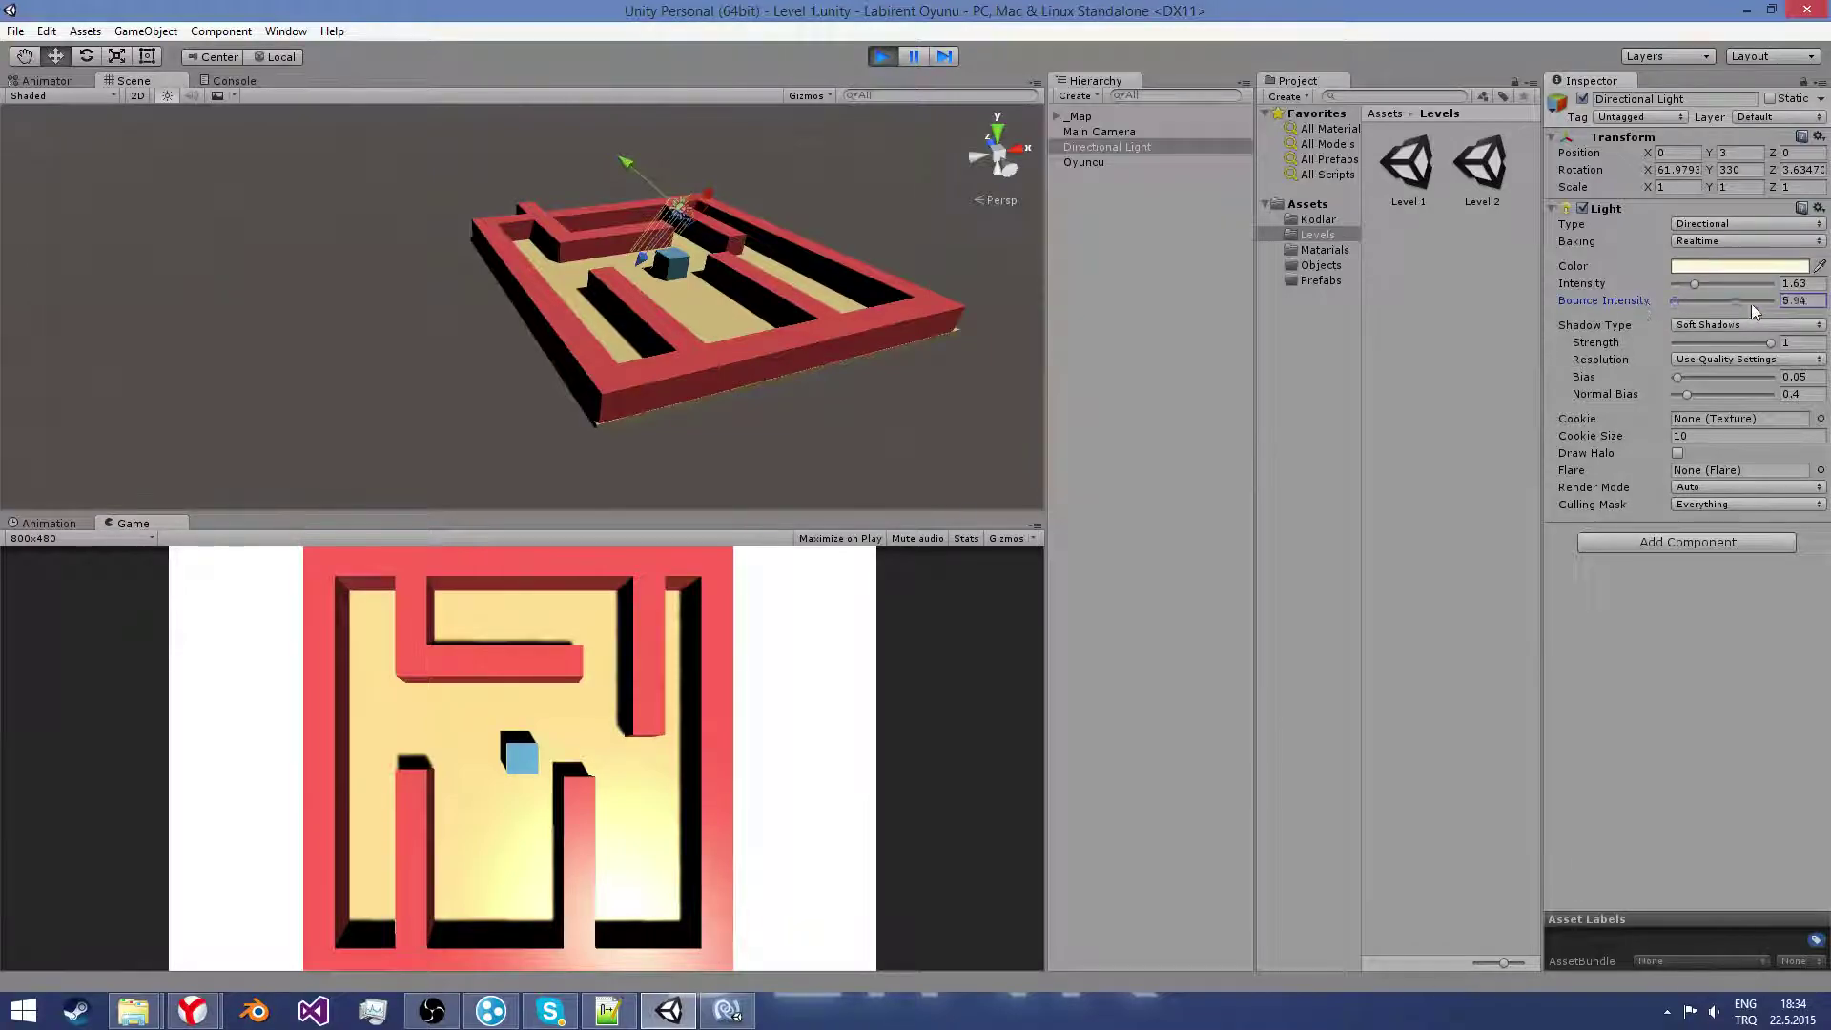
pyautogui.write('1')
pyautogui.click(1804, 394)
pyautogui.moveTo(1770, 343); pyautogui.dragTo(1699, 343)
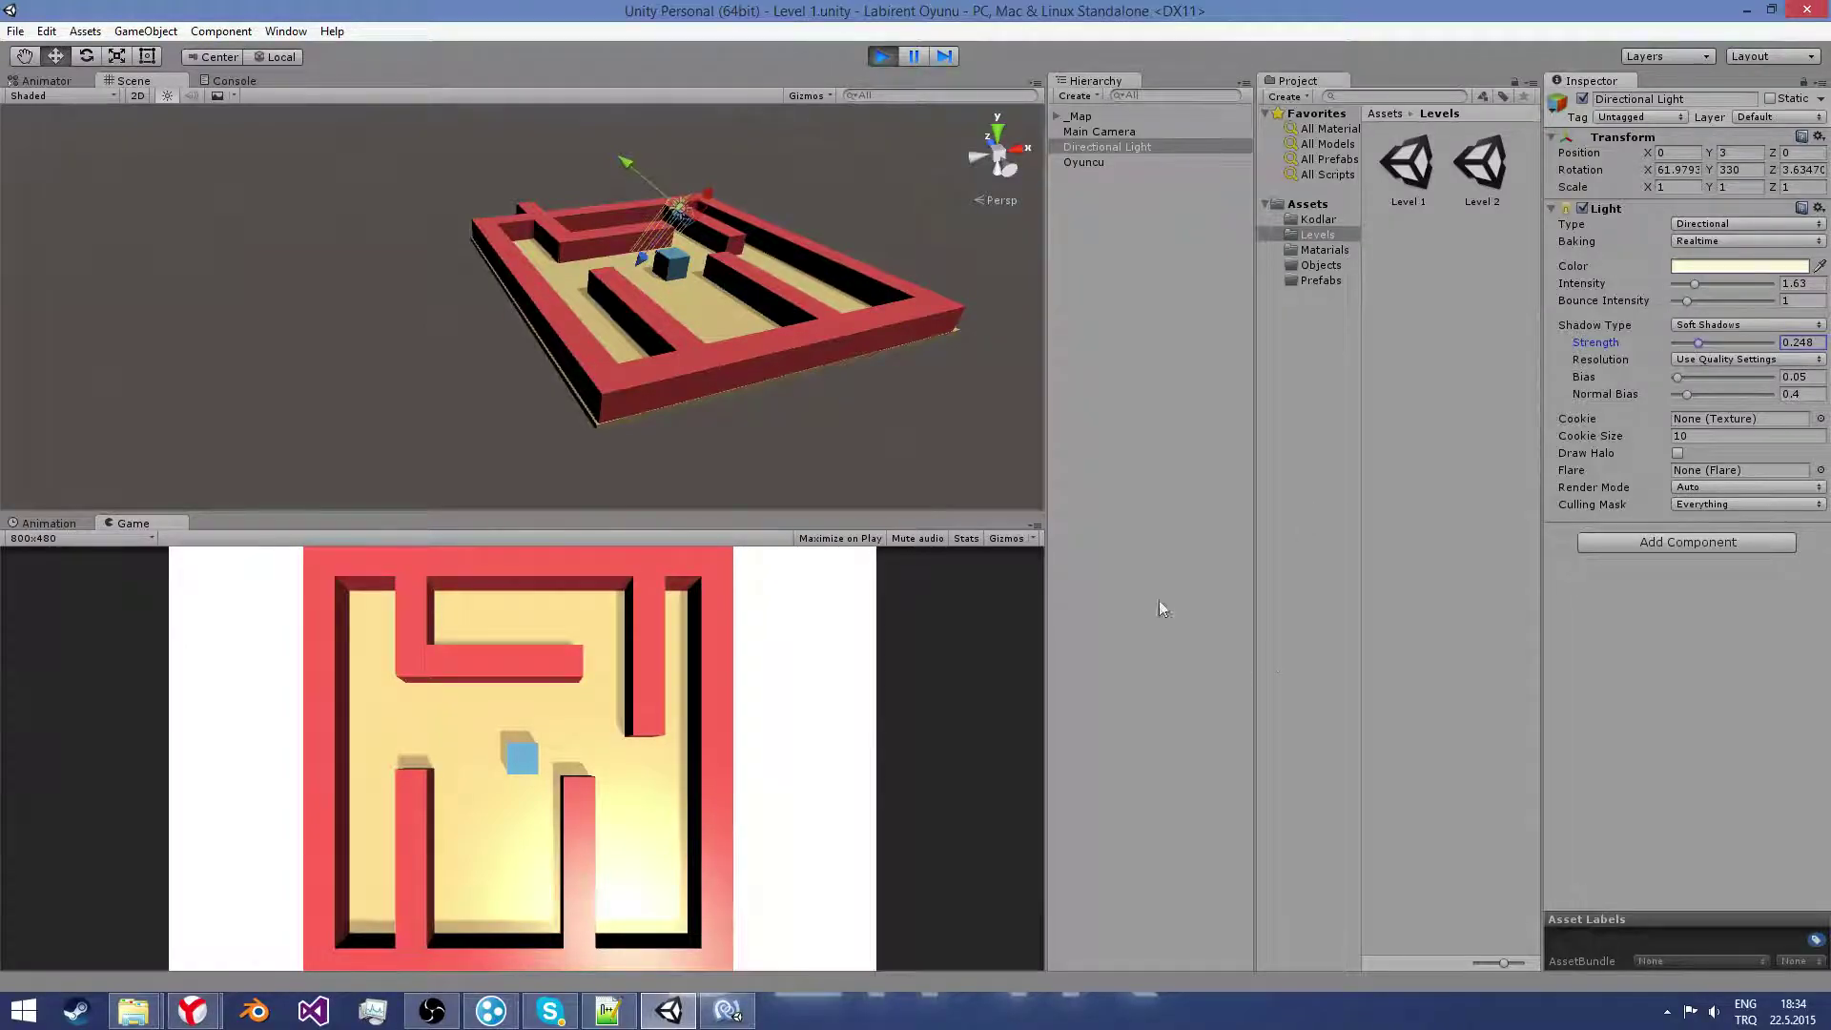
pyautogui.click(887, 56)
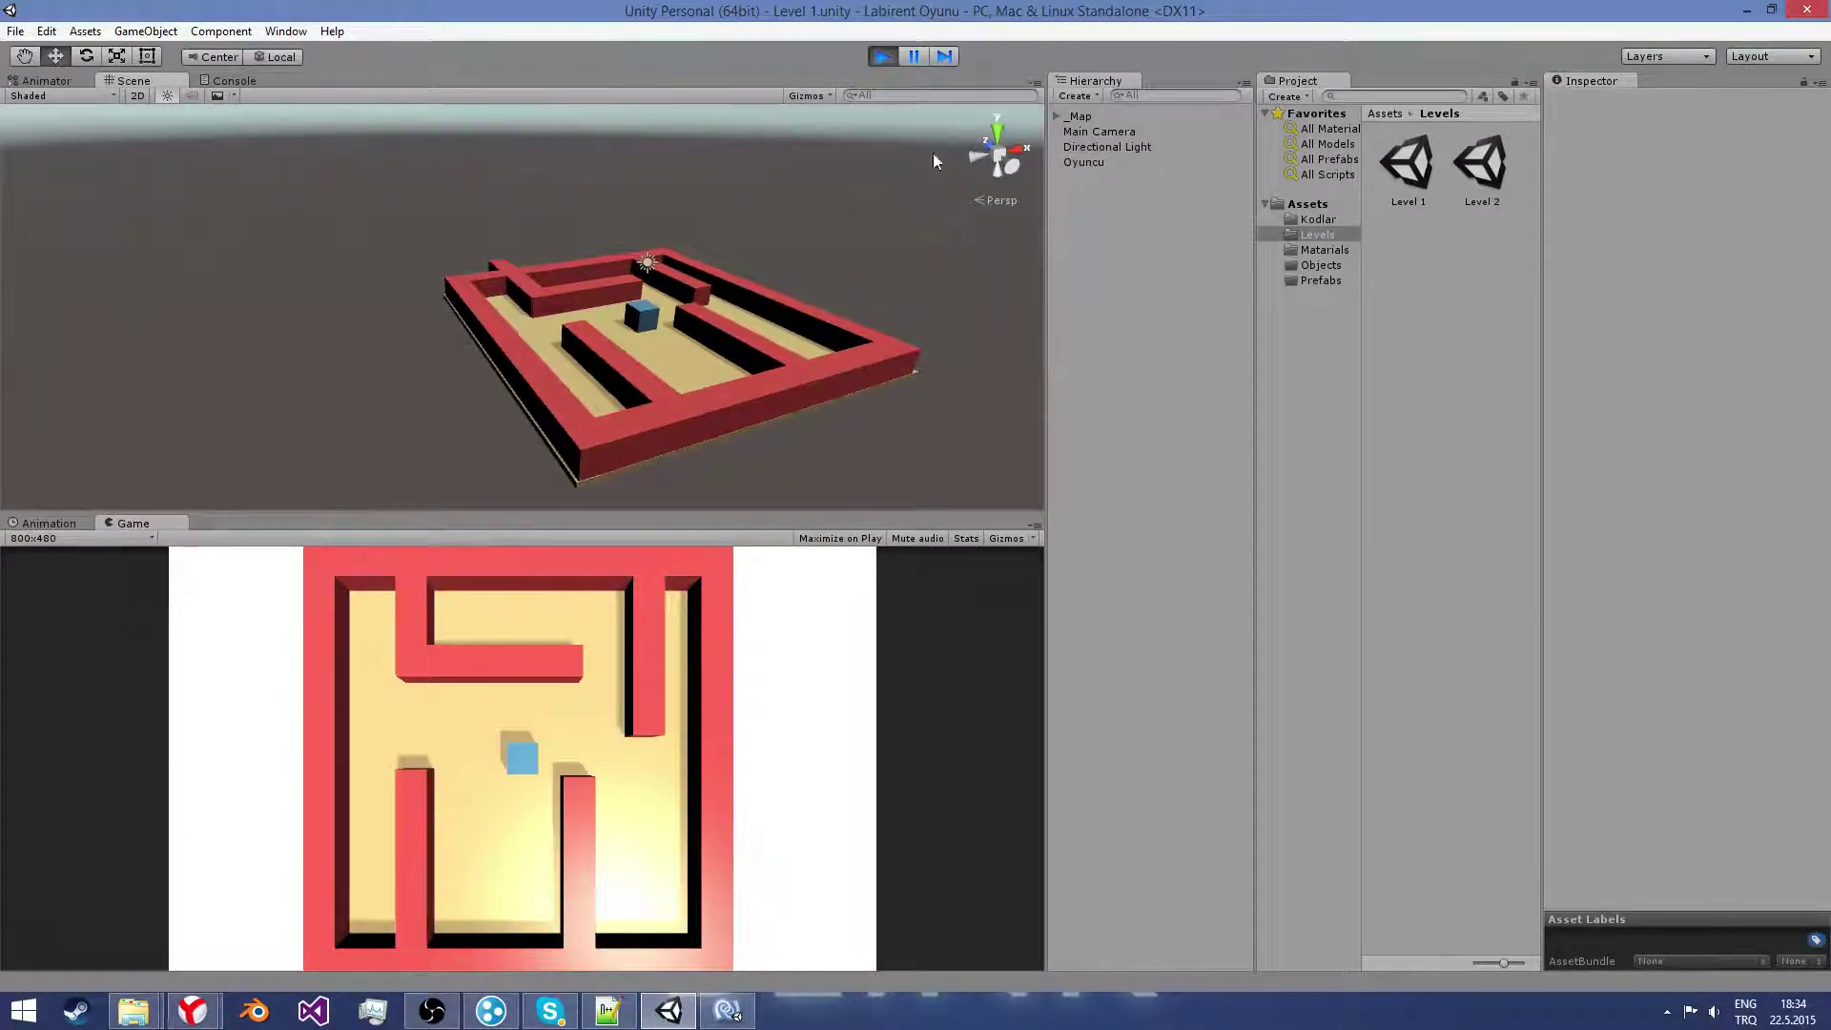
# Step: Stop the running game, start a fresh Level 1 playtest, then stop it again
pyautogui.hotkey('ctrl', 's')
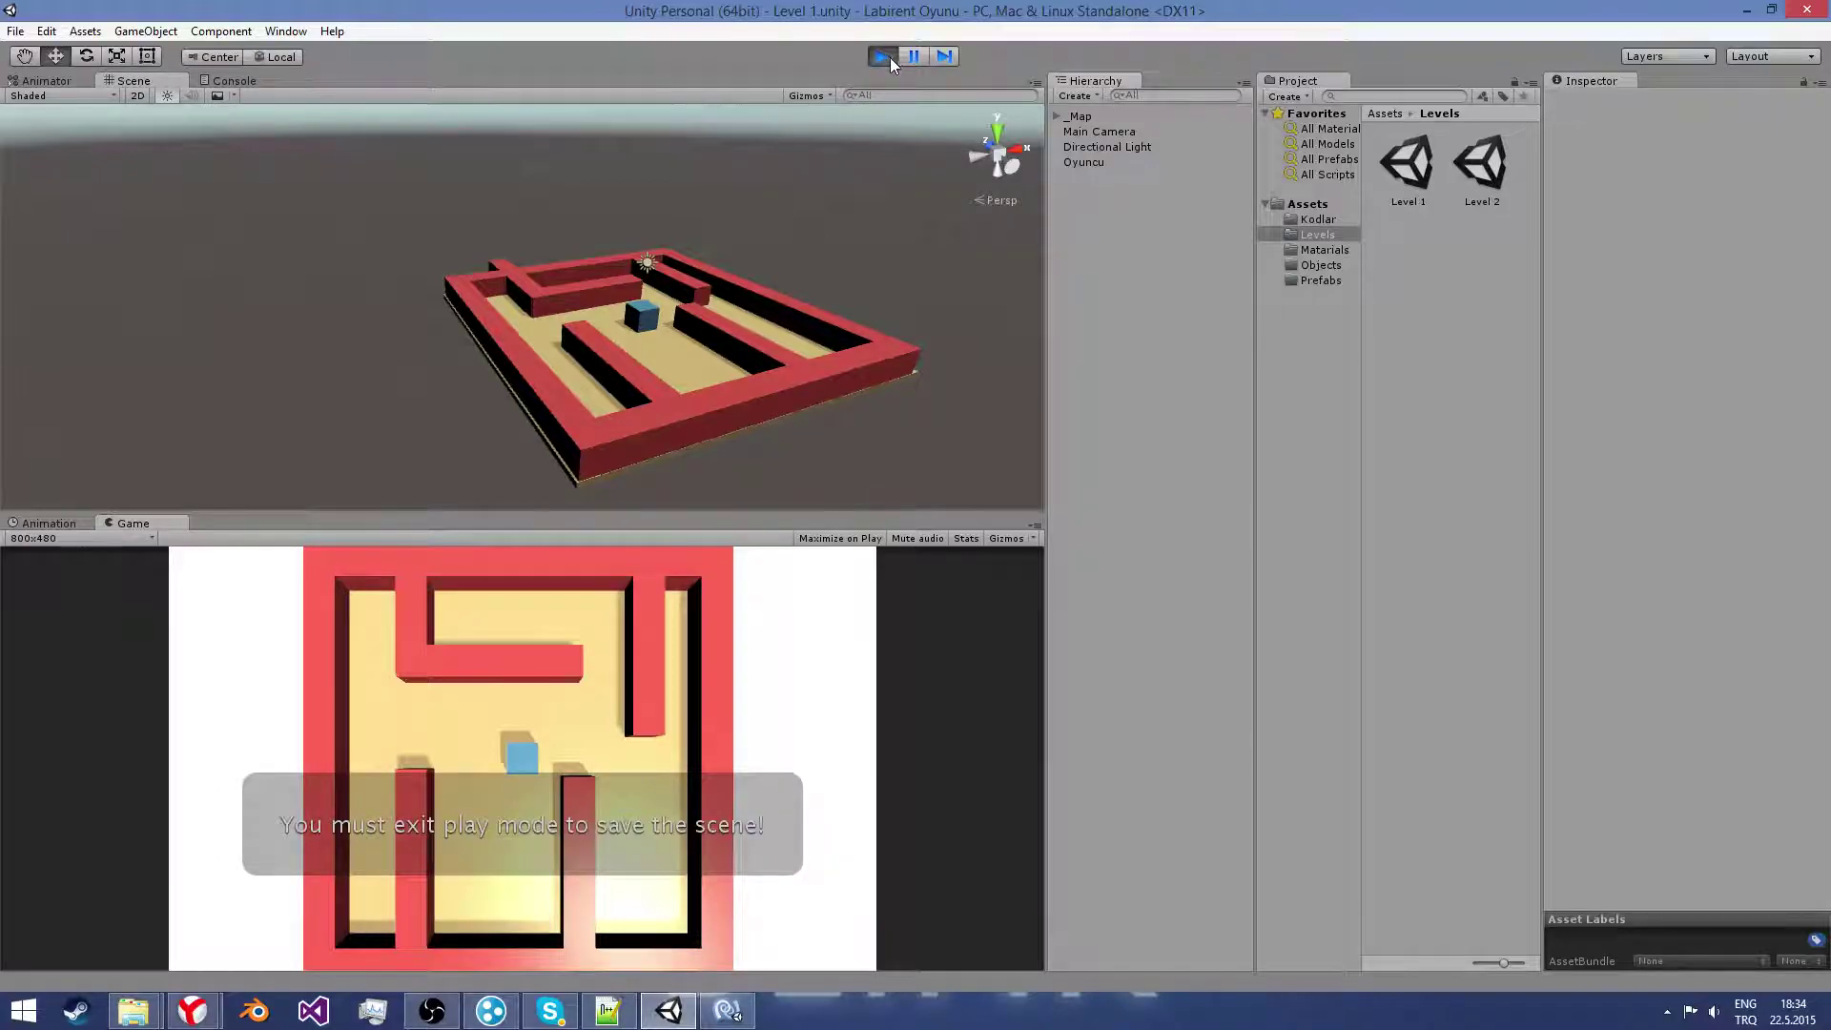
pyautogui.click(890, 57)
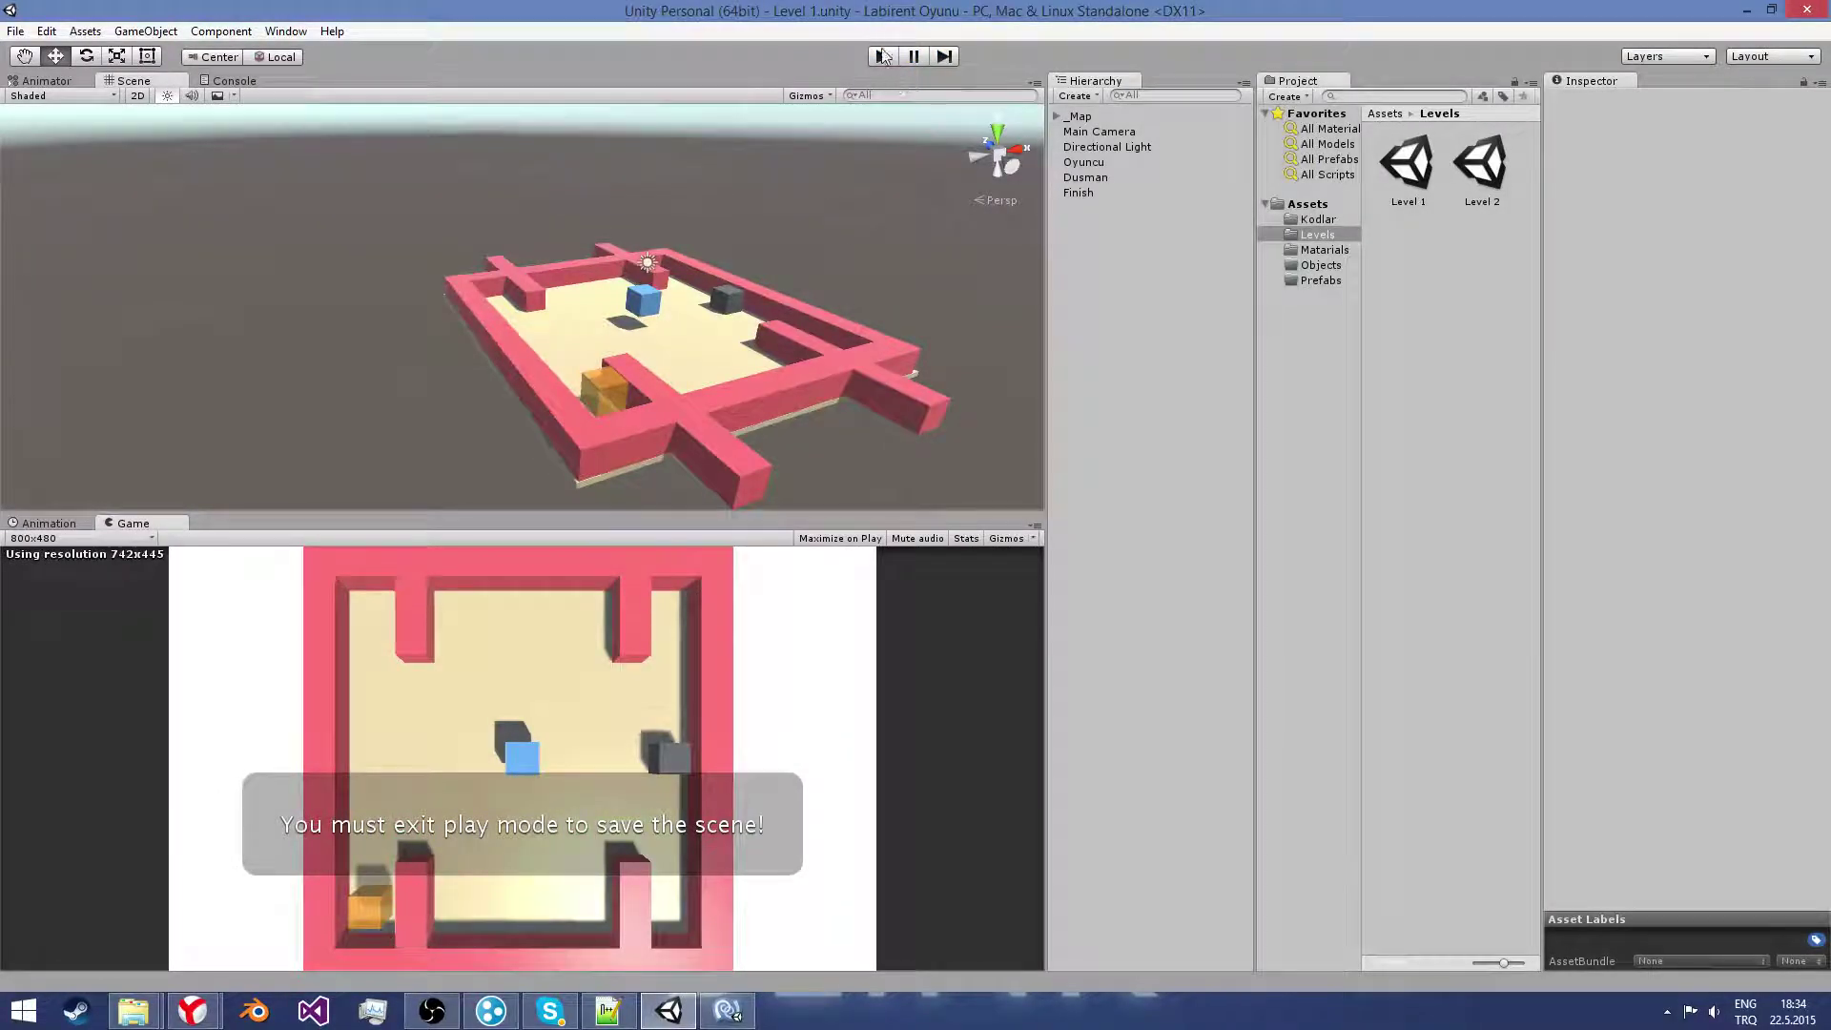
pyautogui.click(882, 57)
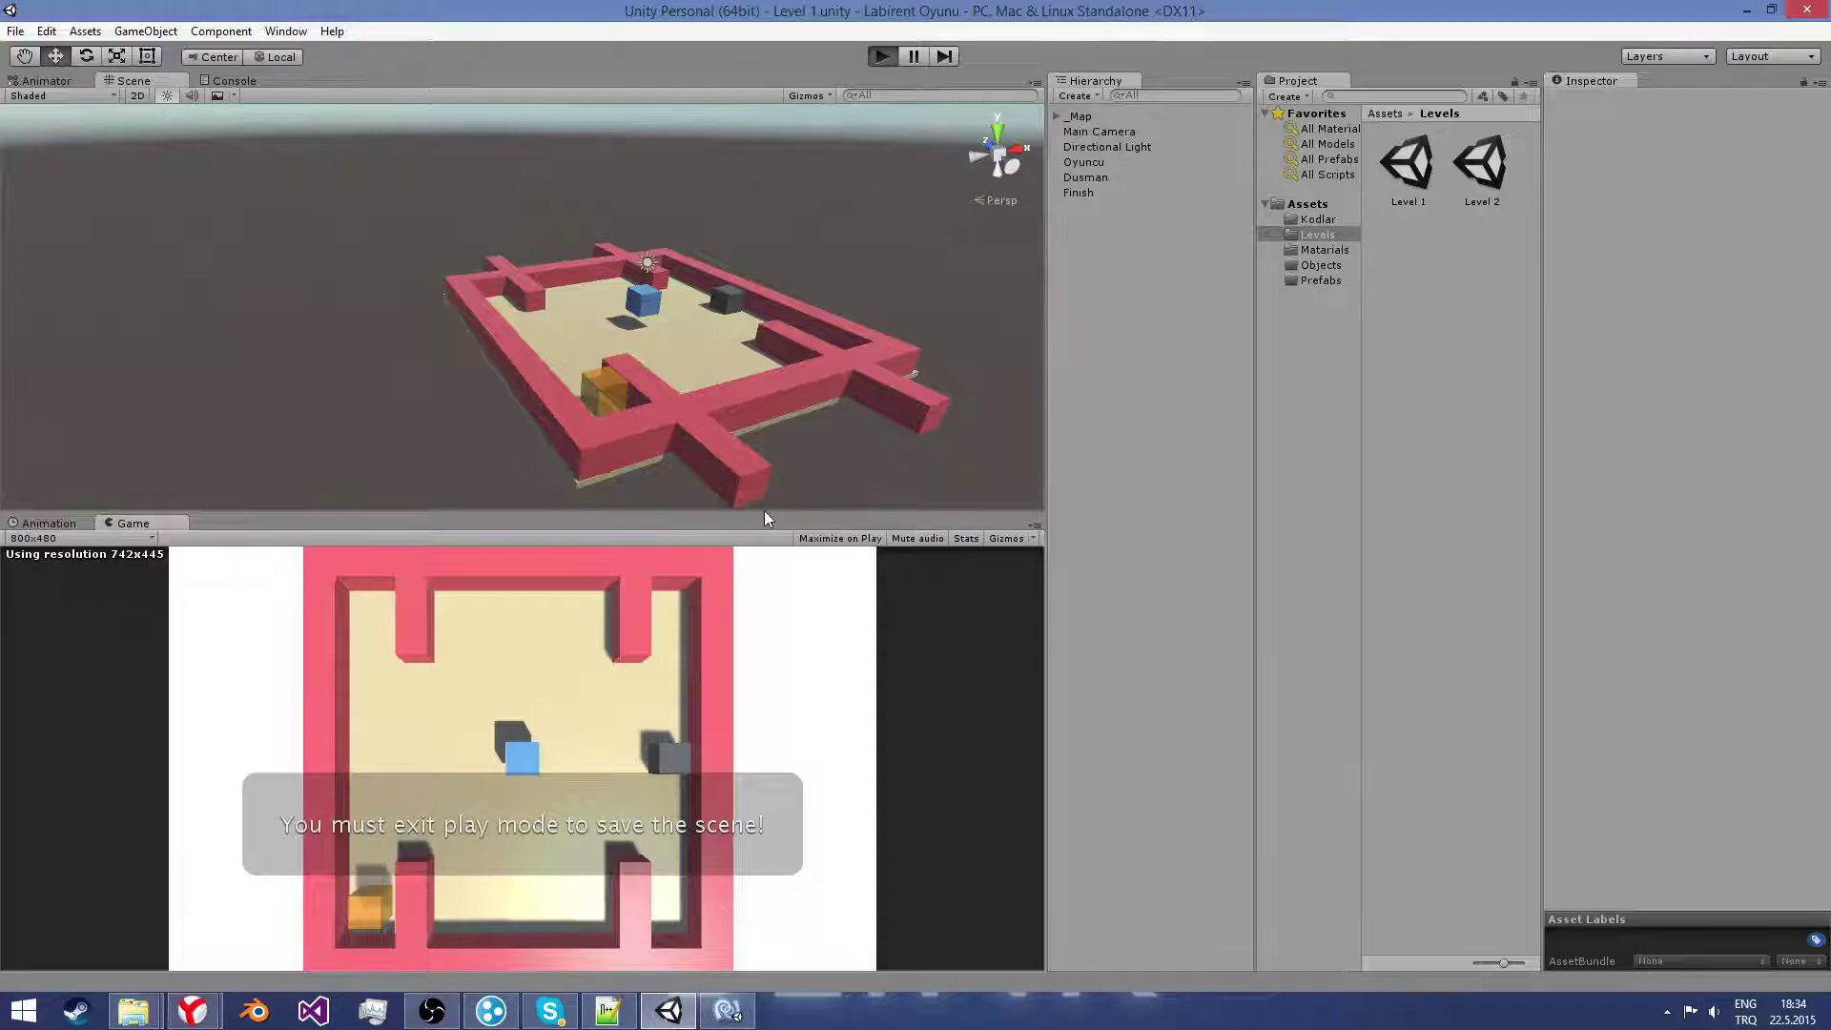
pyautogui.press('Right')
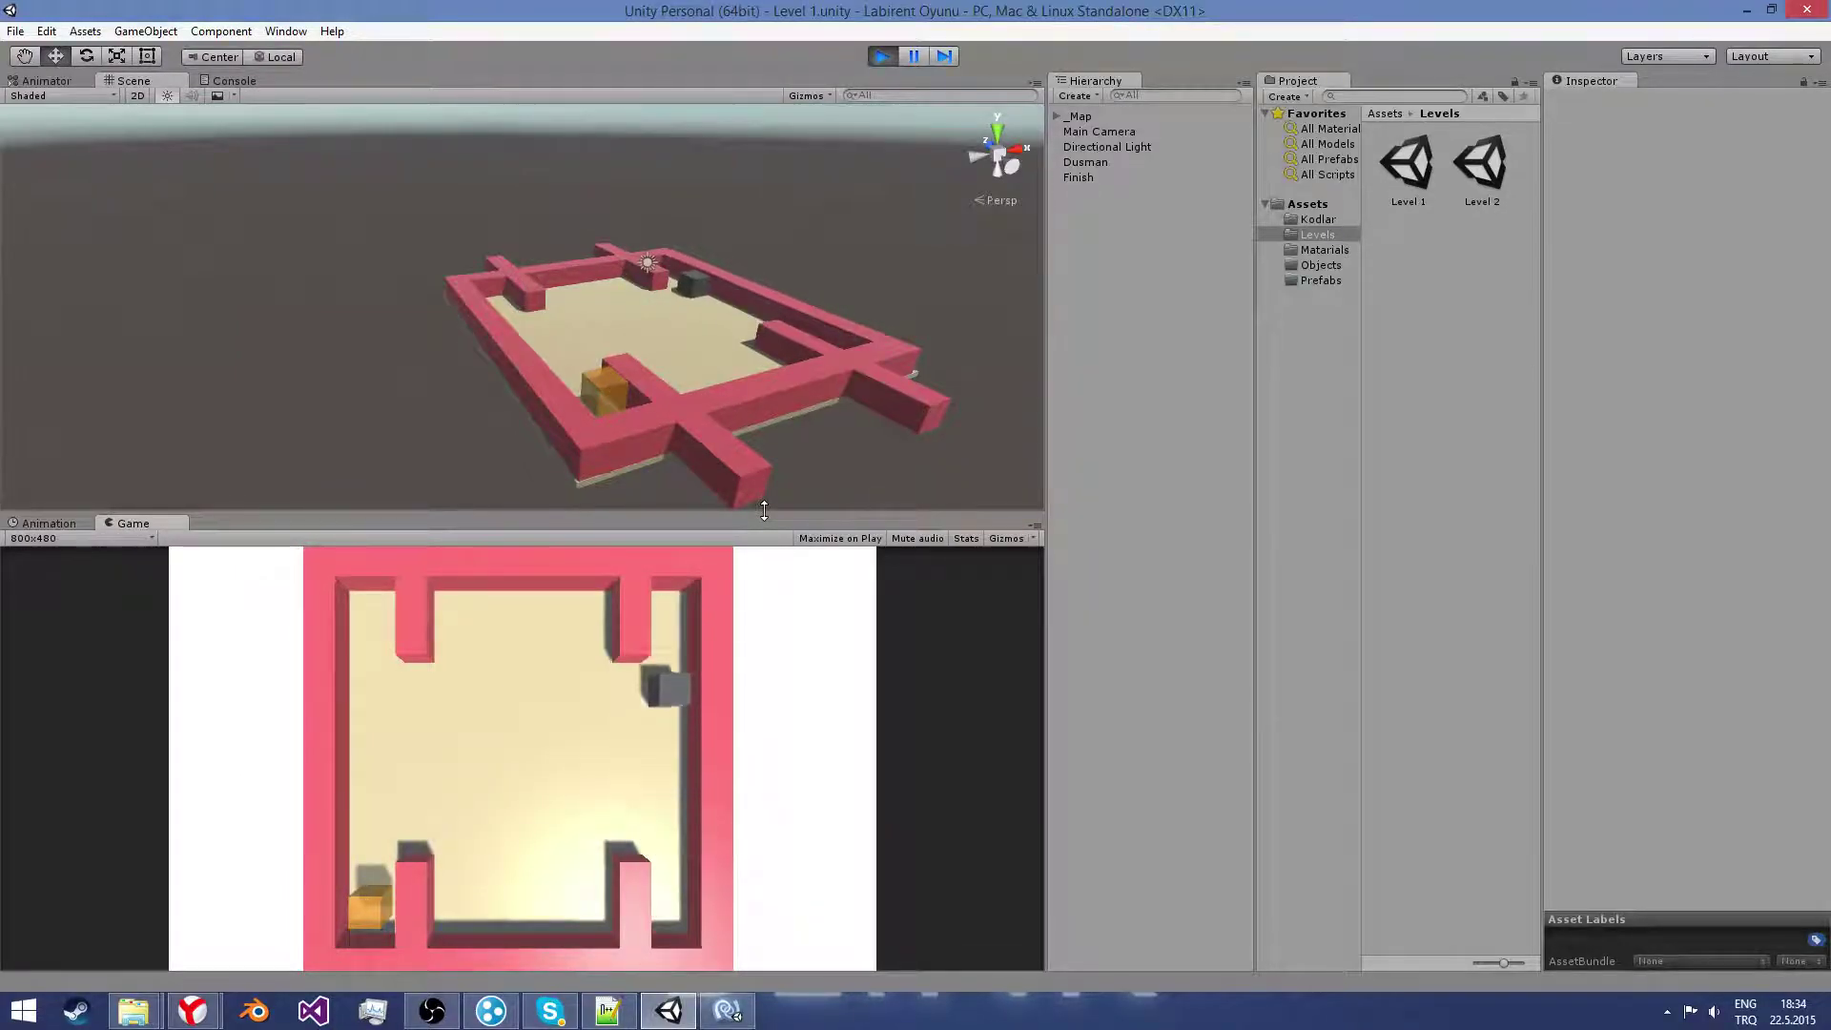
pyautogui.click(879, 58)
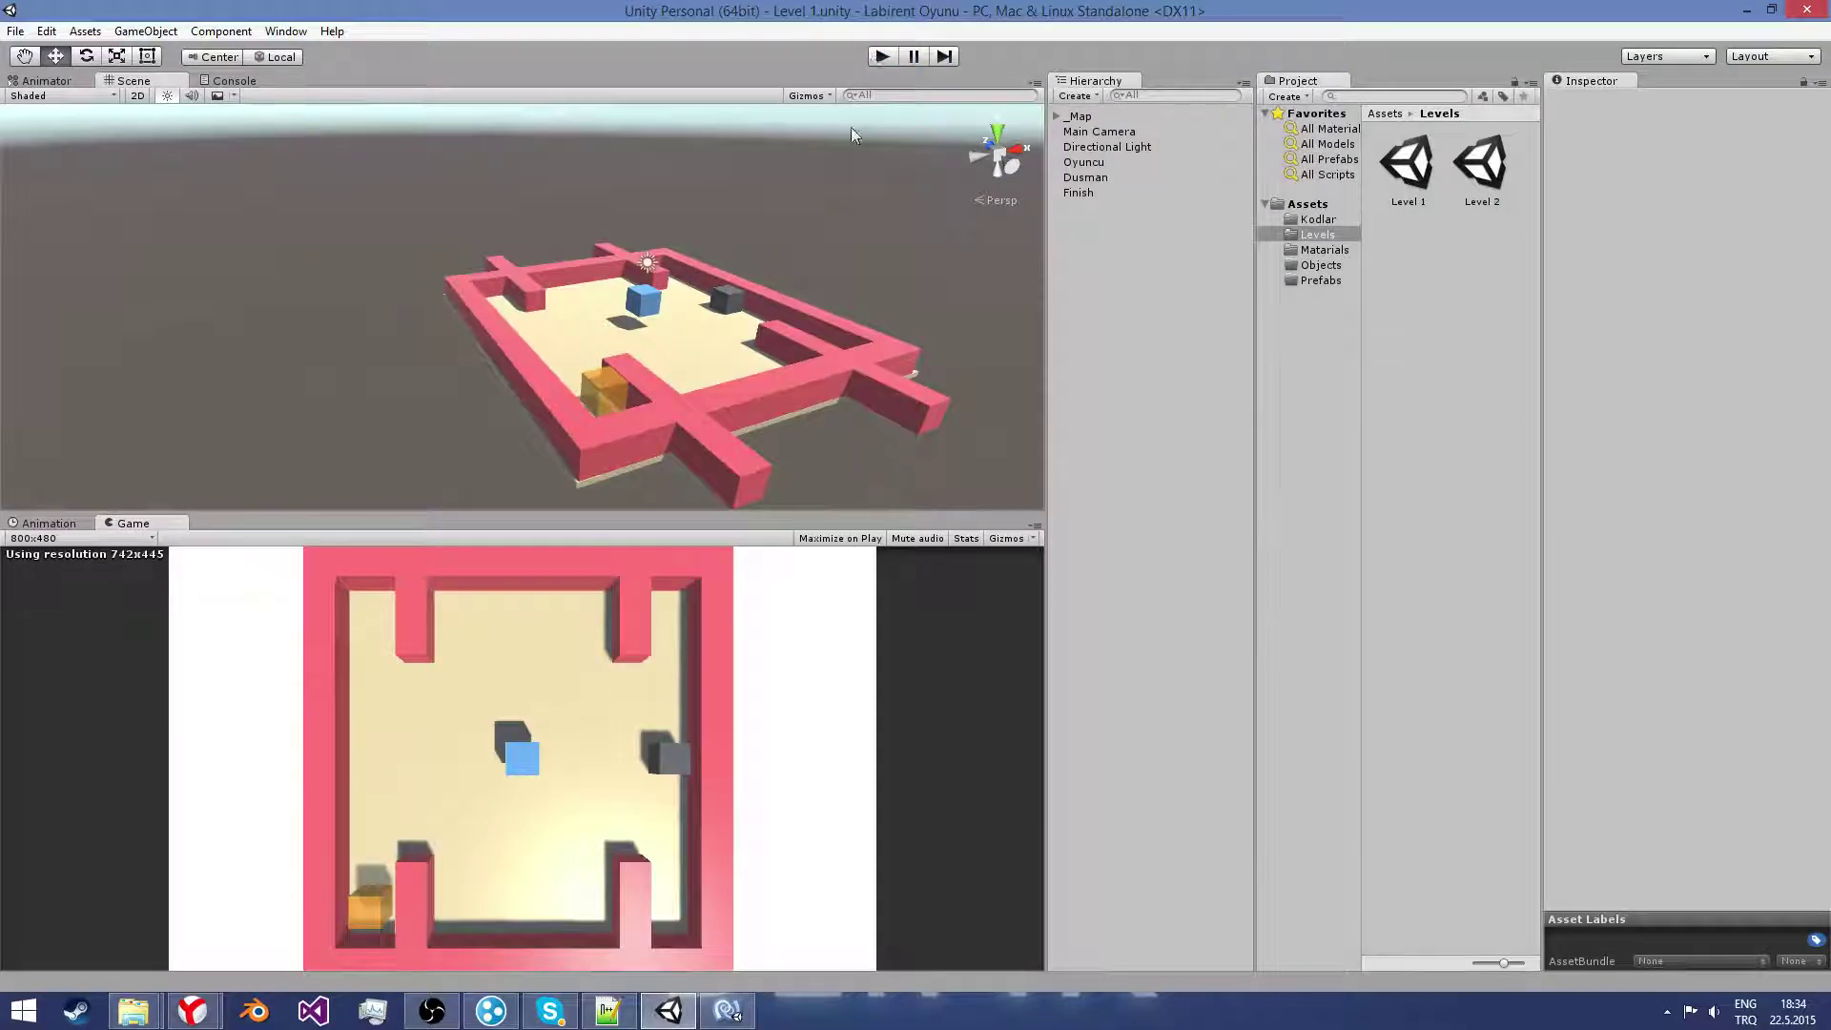
# Step: Replay Level 1 into the Finish so Level 2 loads, stop play, and minimize MonoDevelop
pyautogui.click(887, 55)
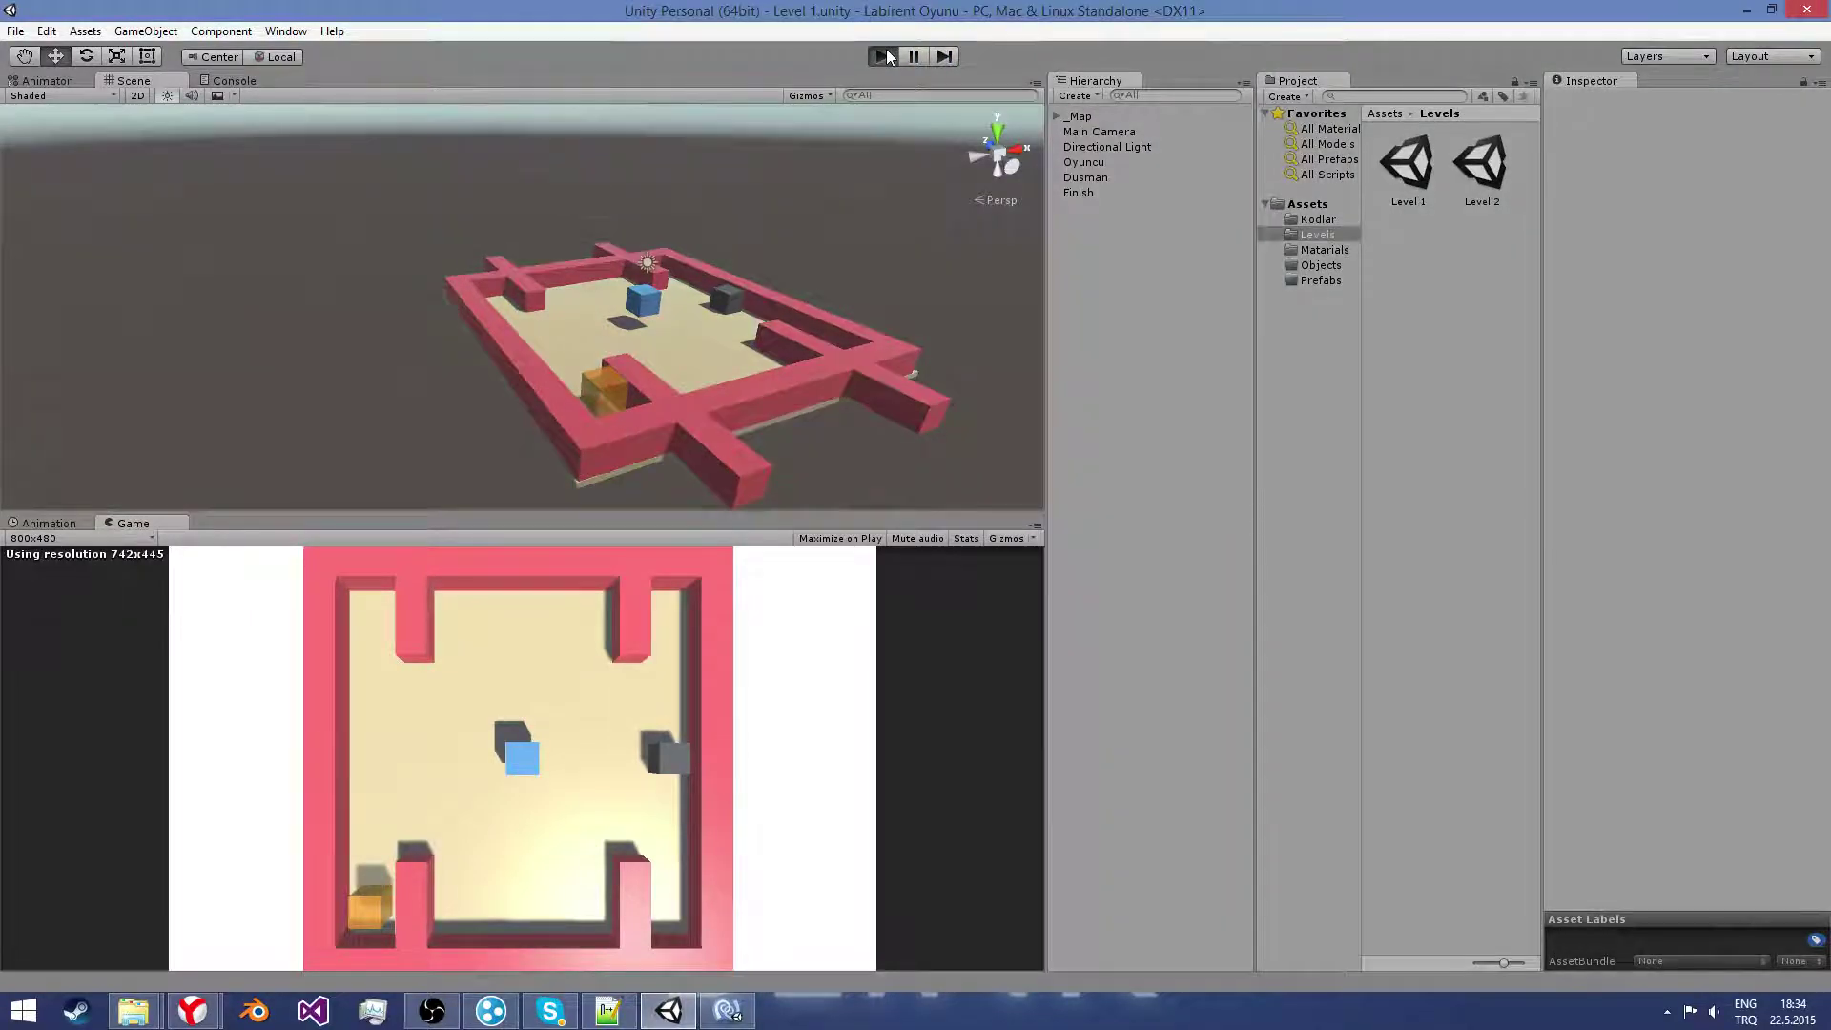
pyautogui.press('Down')
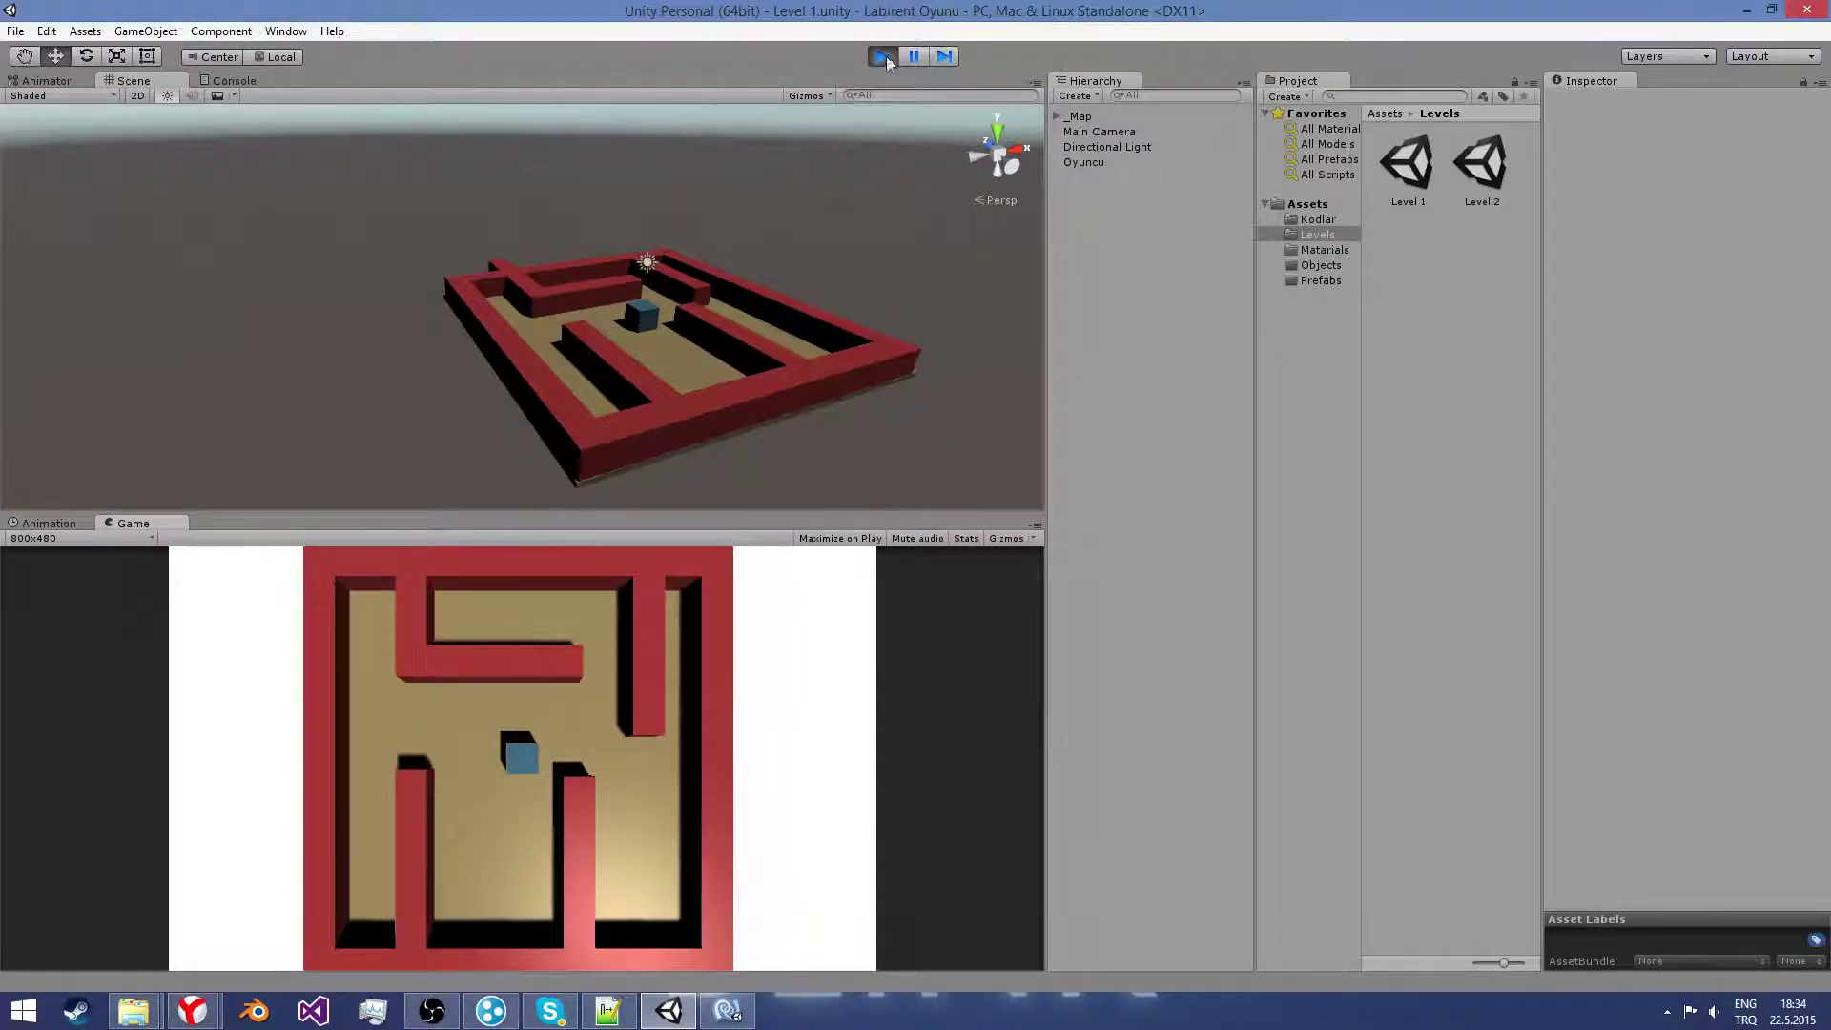
pyautogui.click(883, 57)
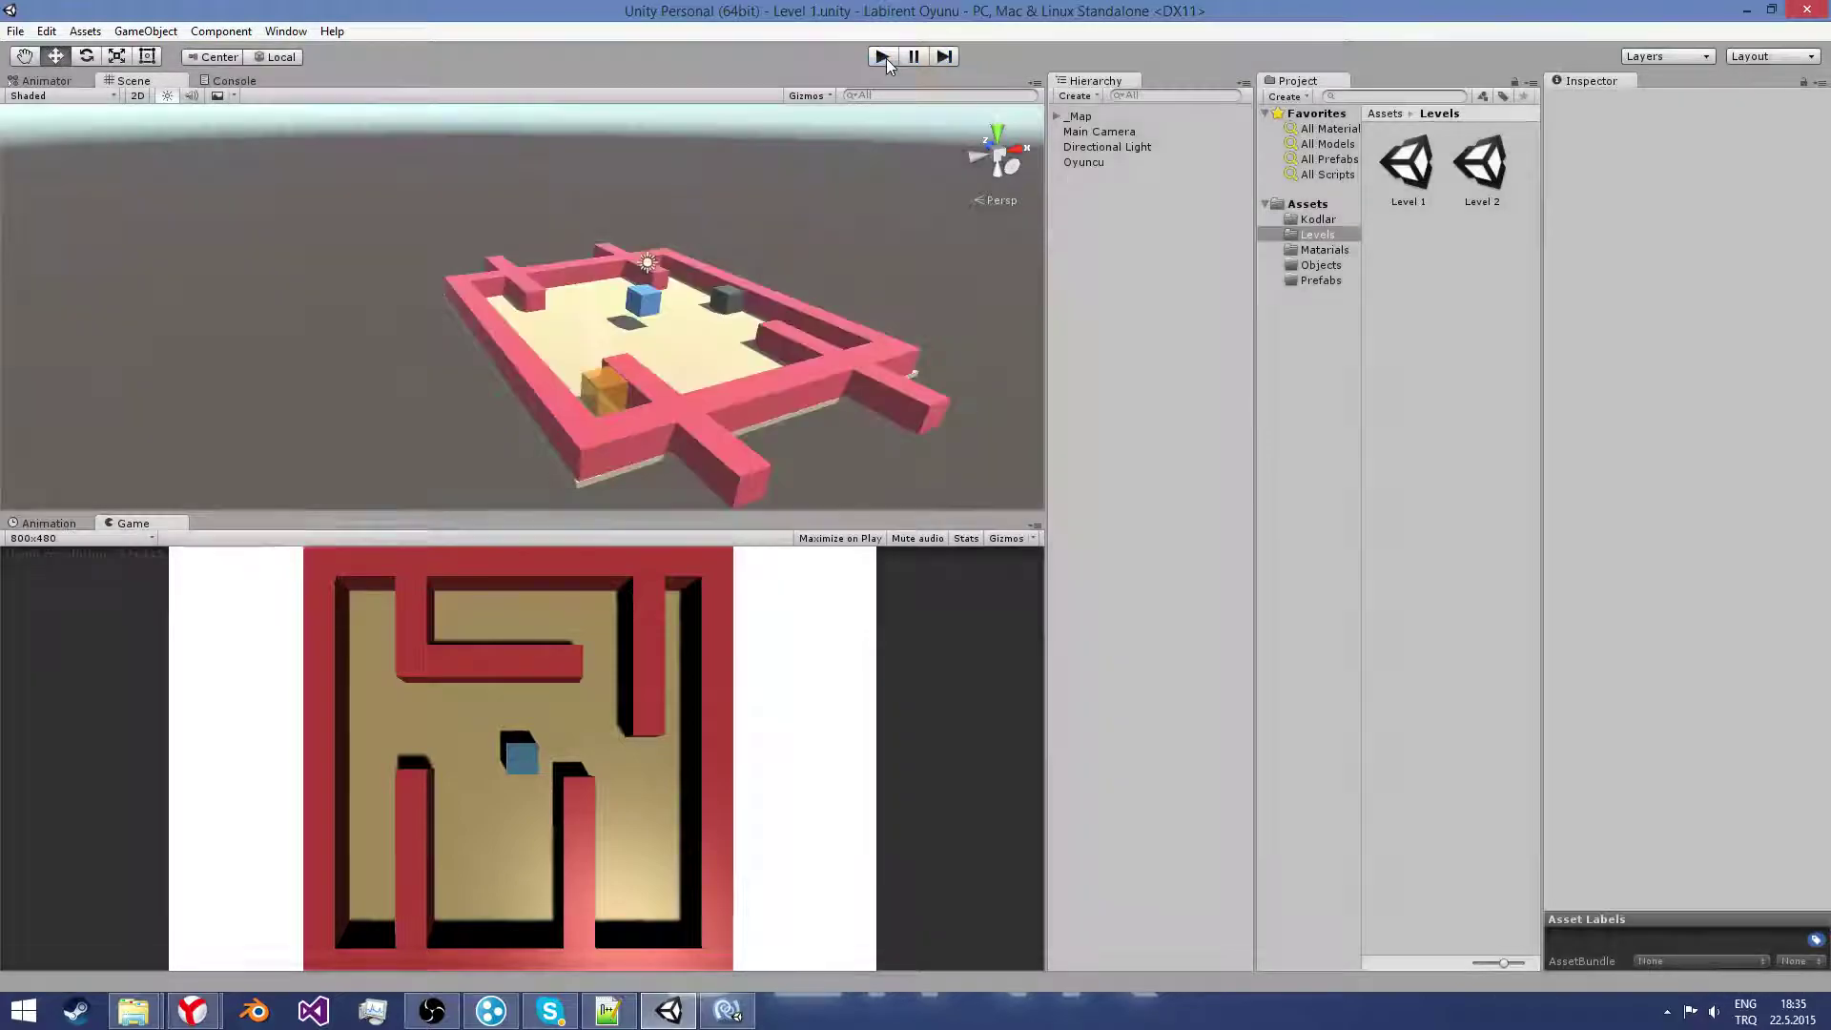
pyautogui.click(727, 1009)
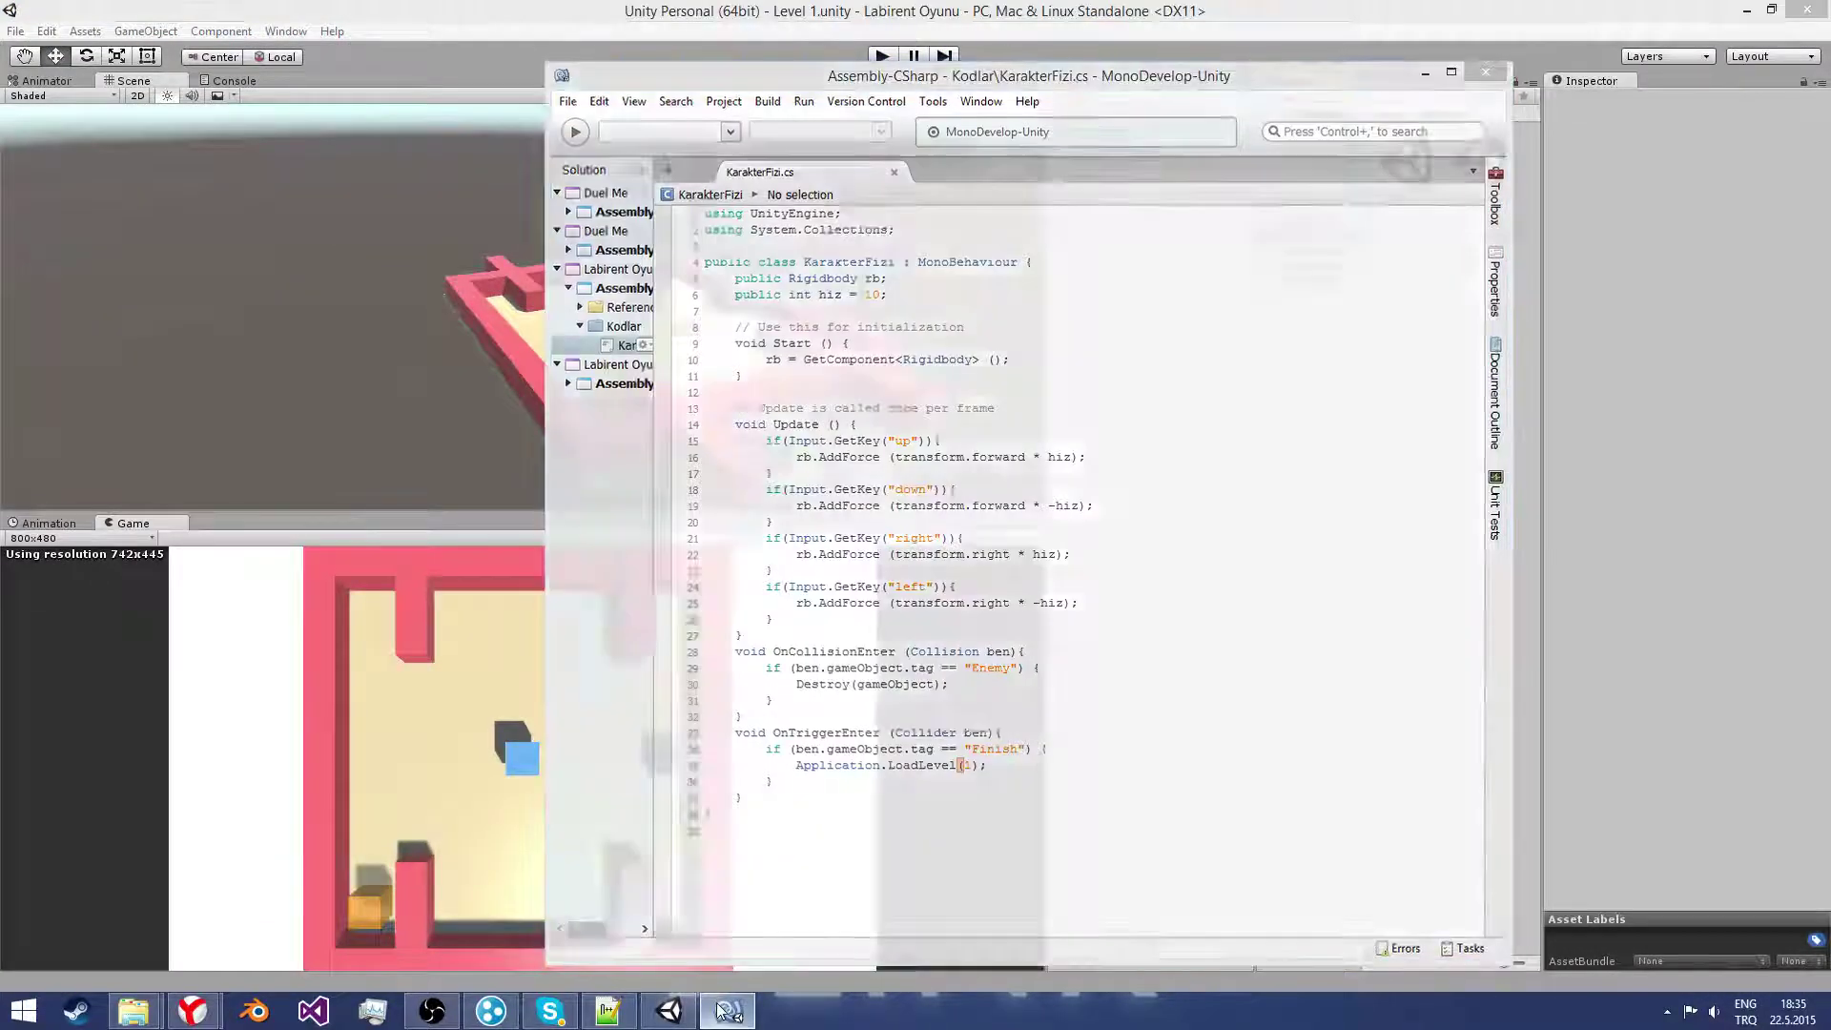
pyautogui.click(728, 1009)
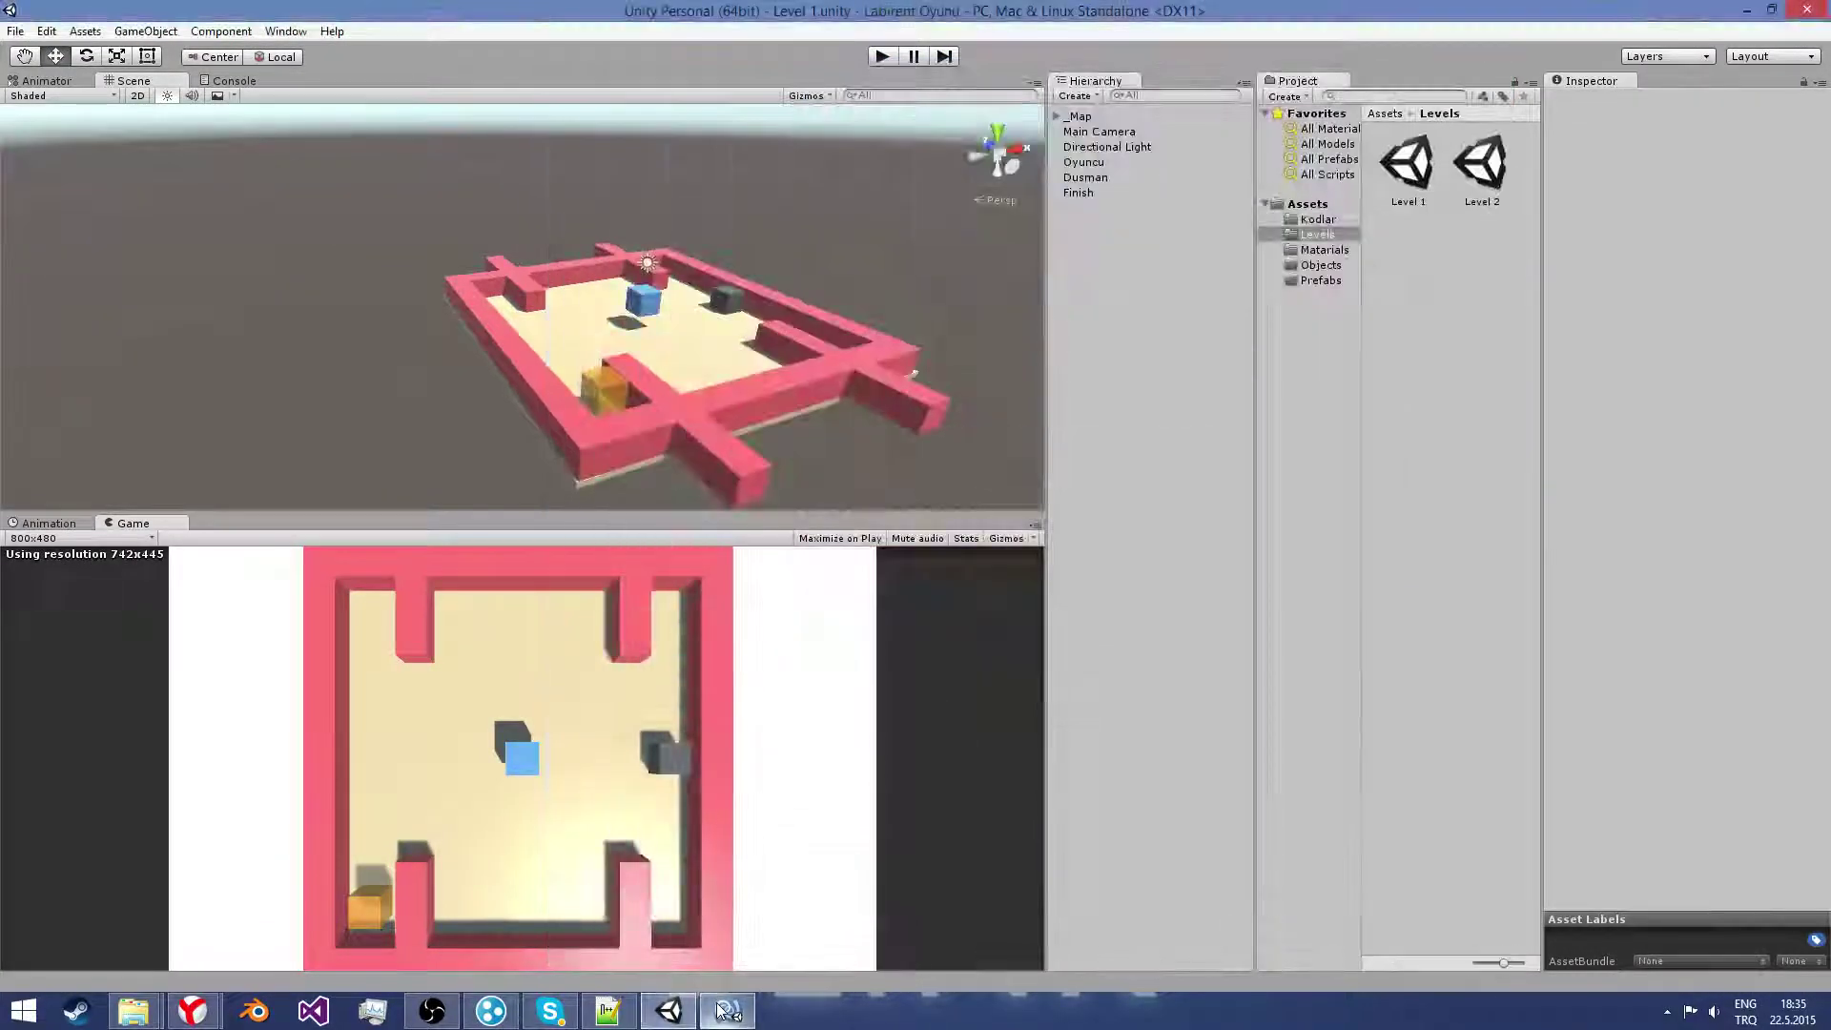